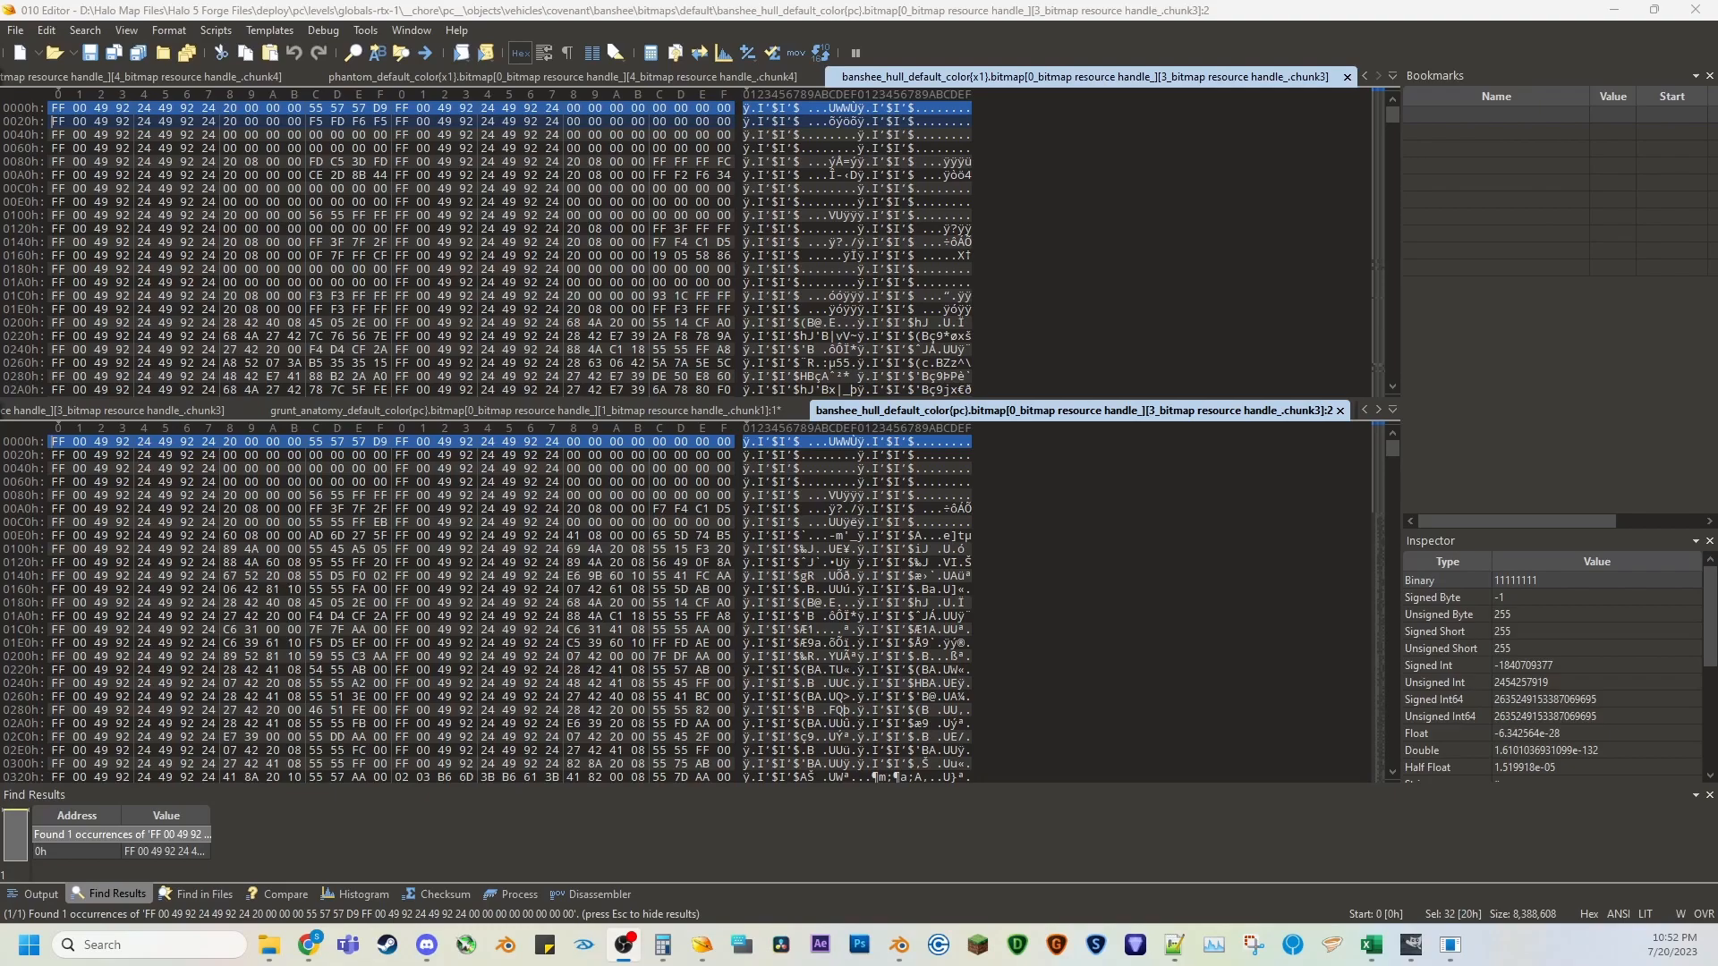
# Switch to GIMP, compare the scrambled and the readable ext_abdomen_color texture images, and return to the hex editor.
pyautogui.click(1410, 954)
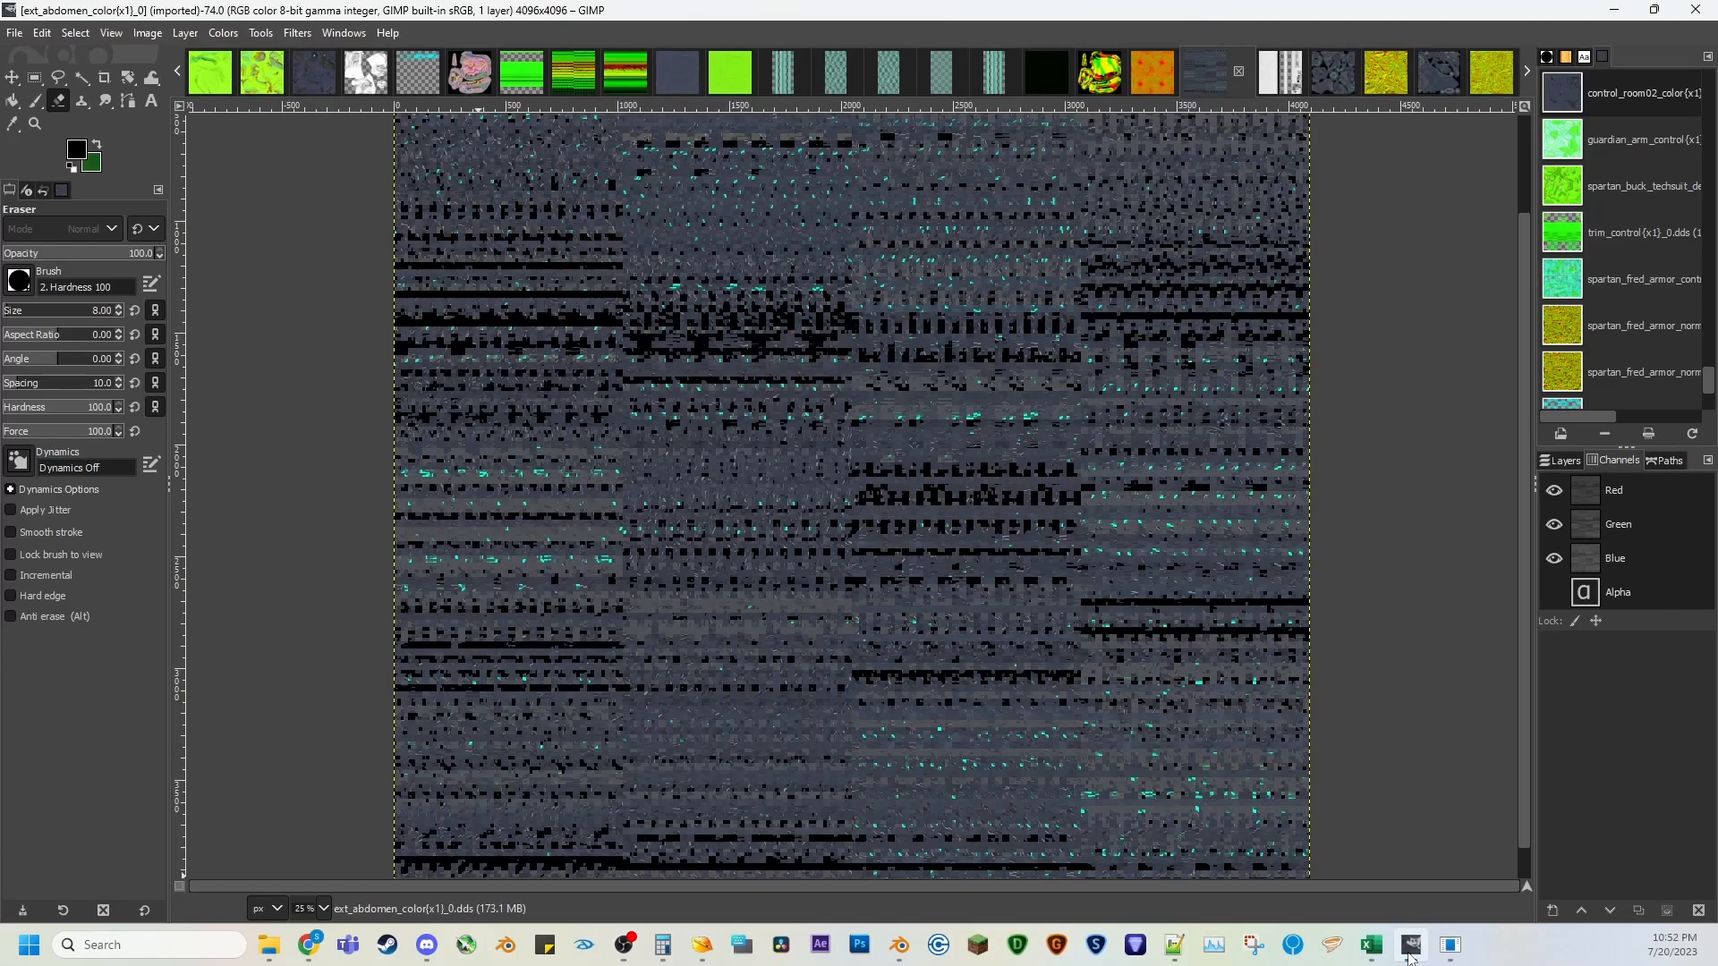
pyautogui.click(1336, 88)
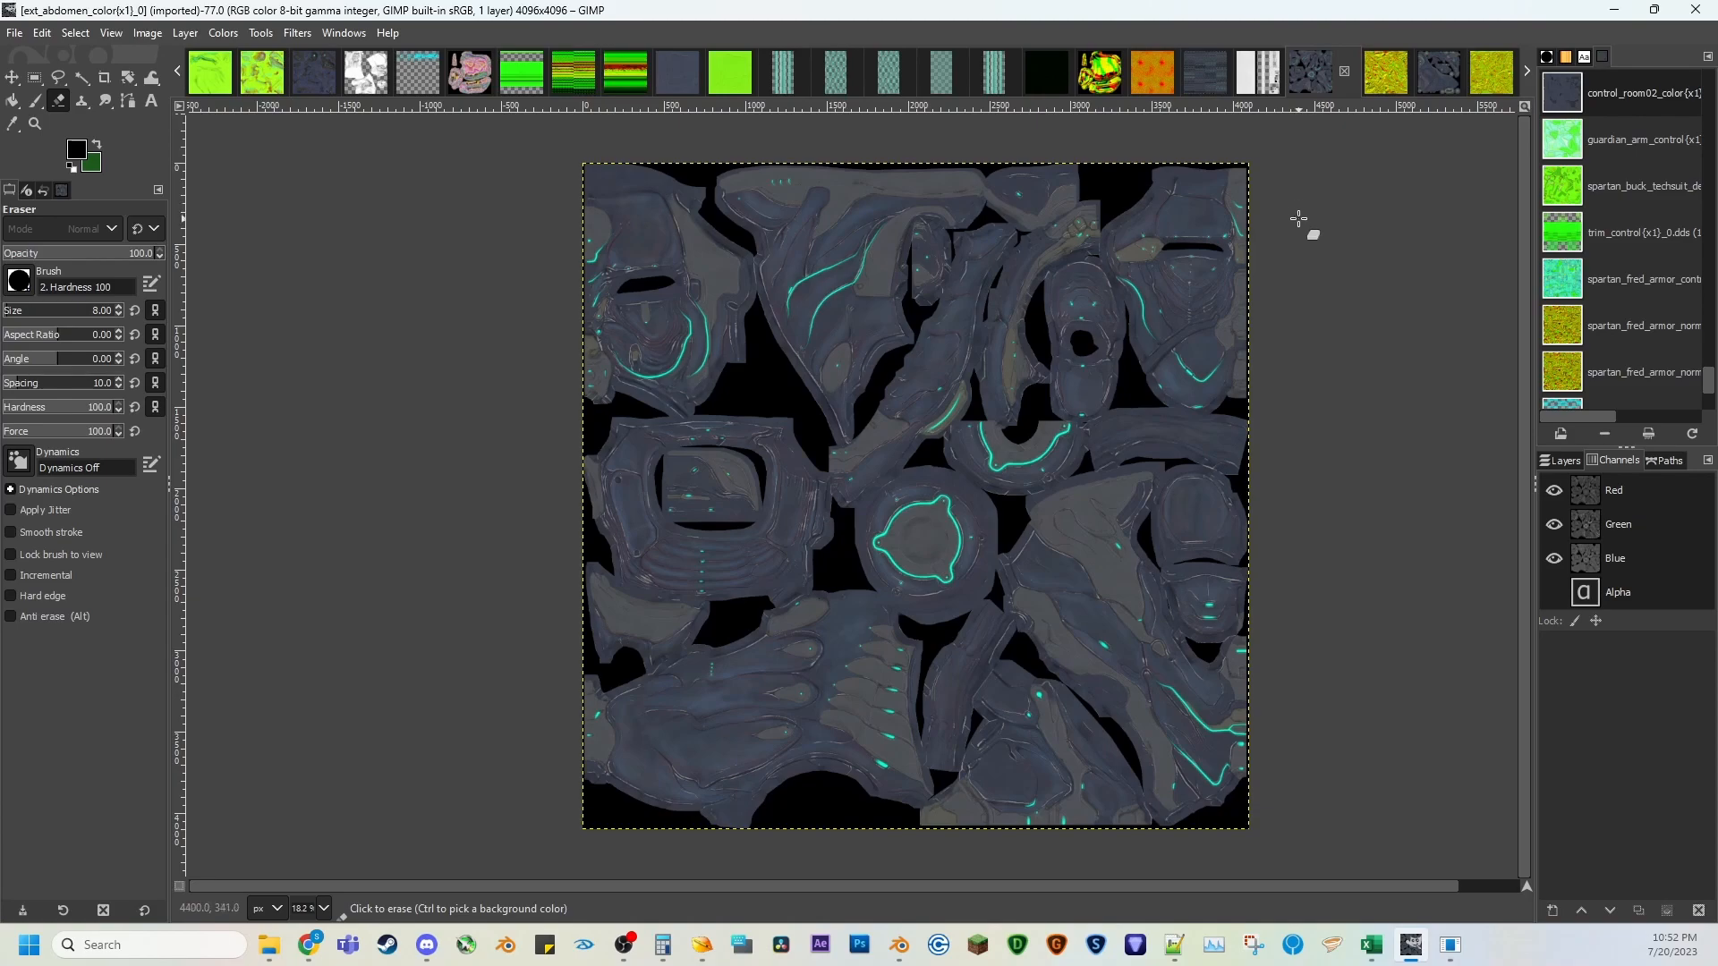
pyautogui.click(1206, 81)
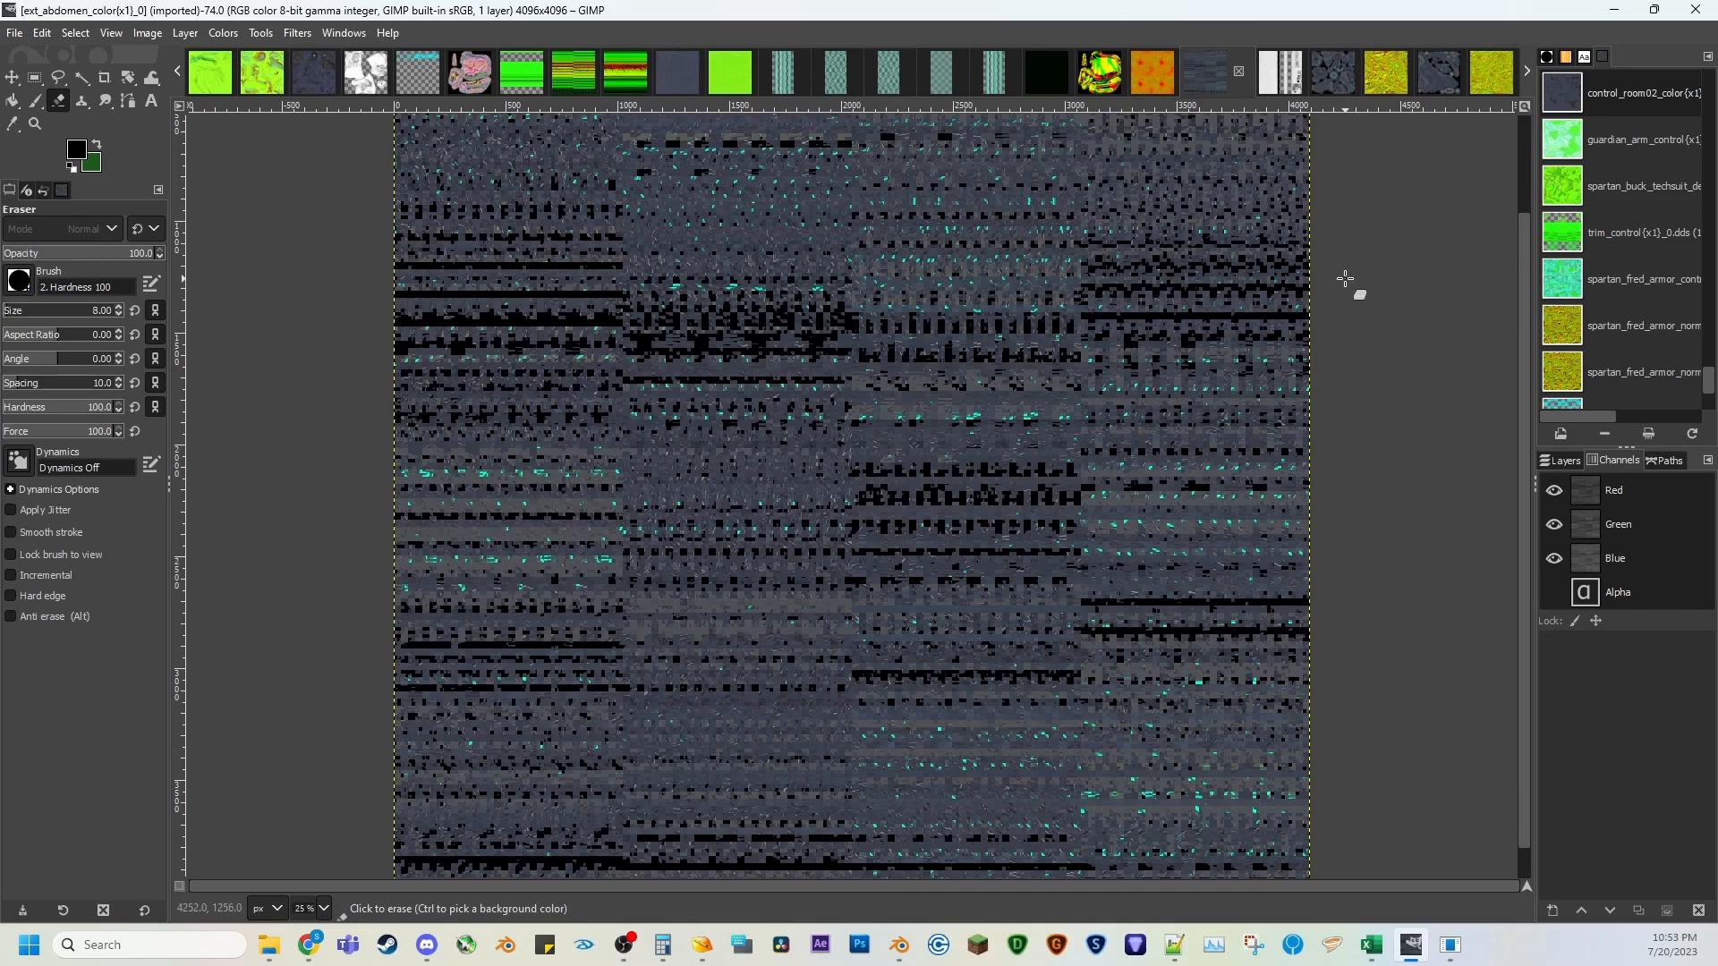
pyautogui.click(1351, 78)
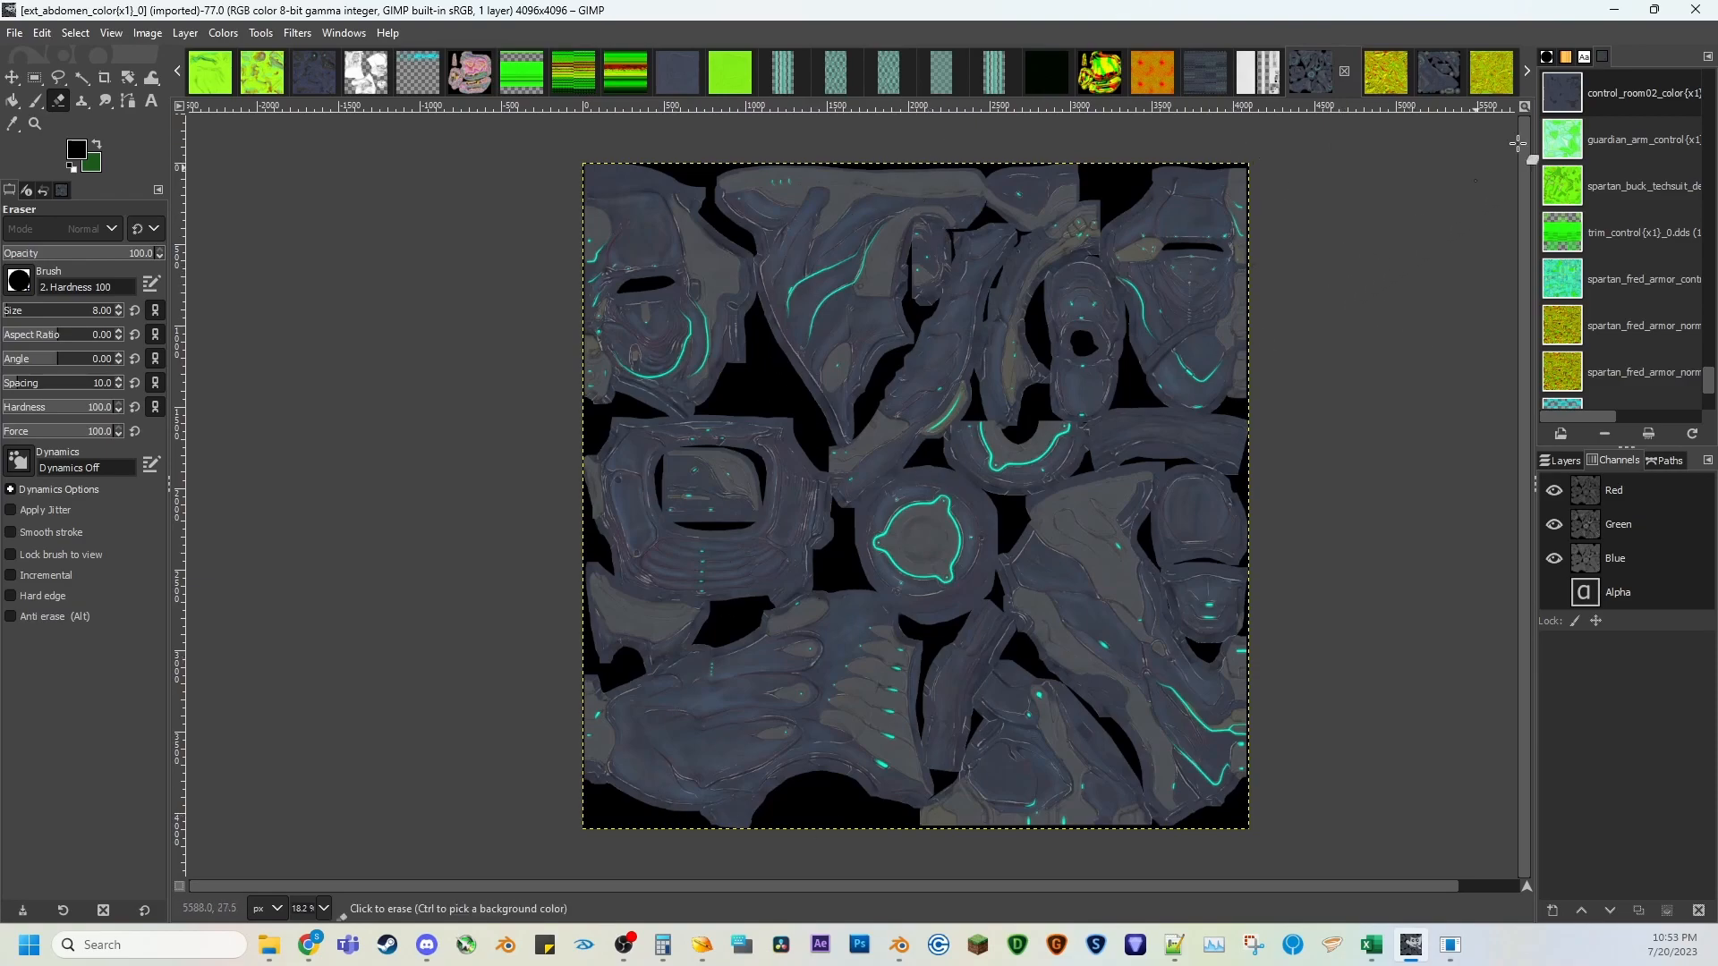
pyautogui.click(1608, 12)
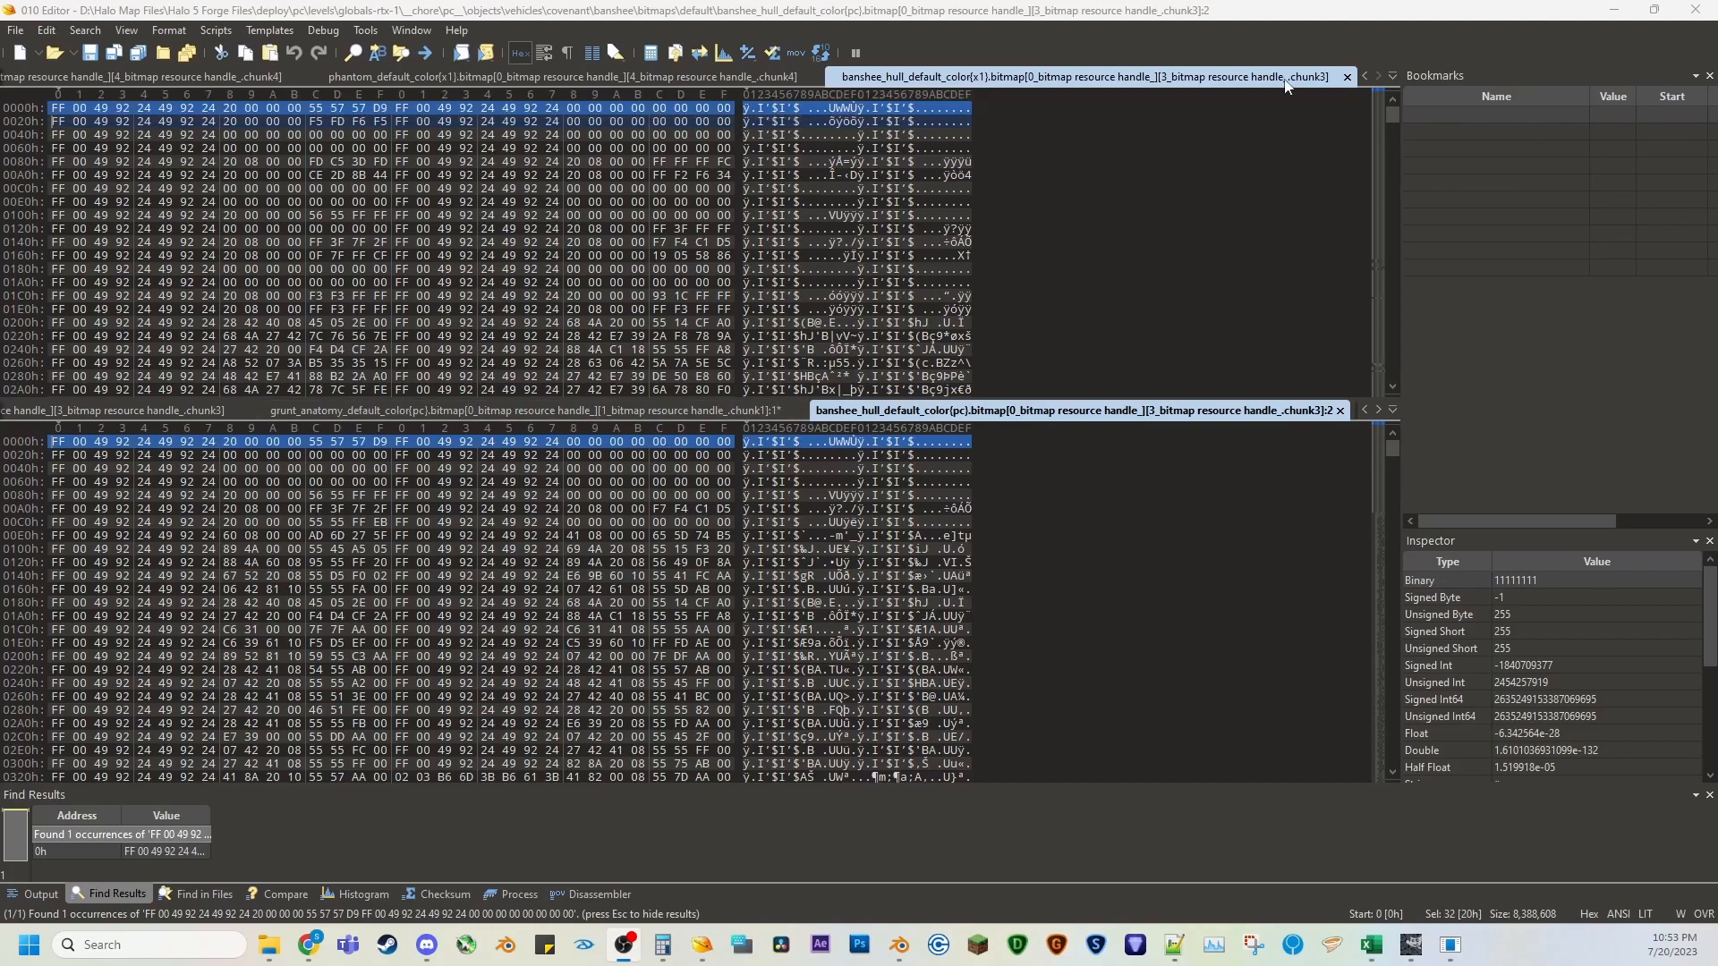
# Compare the opening byte rows of the Xbox and PC banshee_hull_default_color chunk3 files.
pyautogui.moveTo(51, 108); pyautogui.dragTo(734, 114)
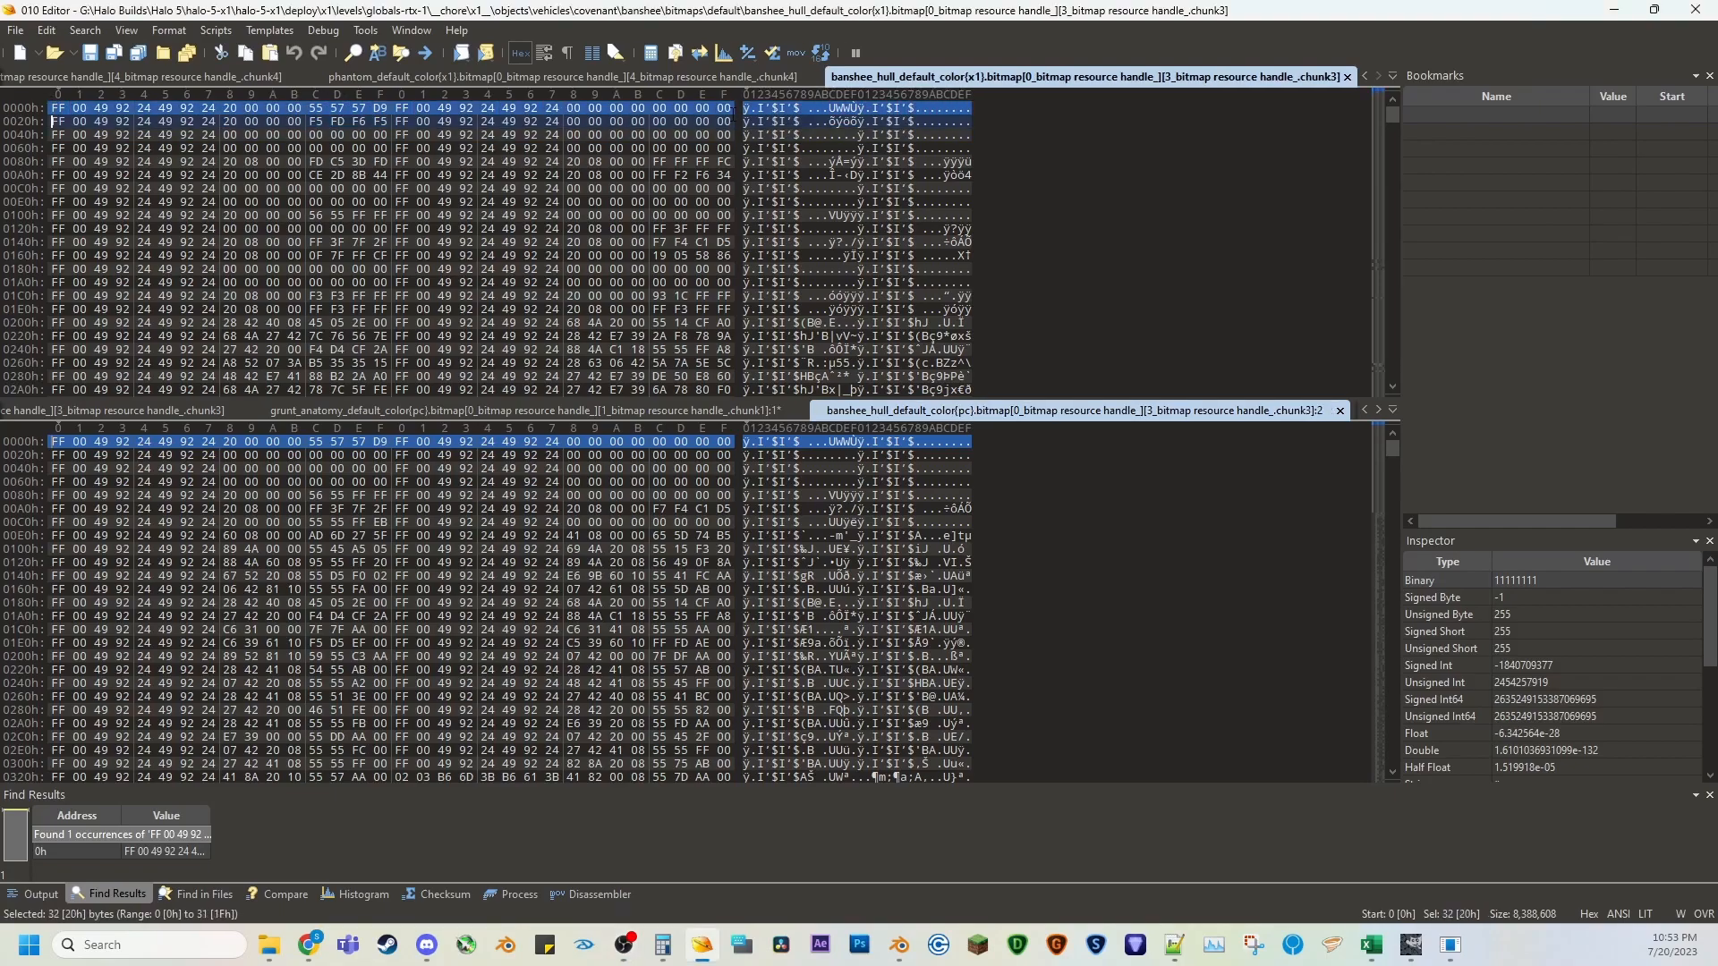
pyautogui.moveTo(51, 441)
pyautogui.mouseDown()
pyautogui.moveTo(546, 456)
pyautogui.moveTo(52, 455)
pyautogui.mouseUp()
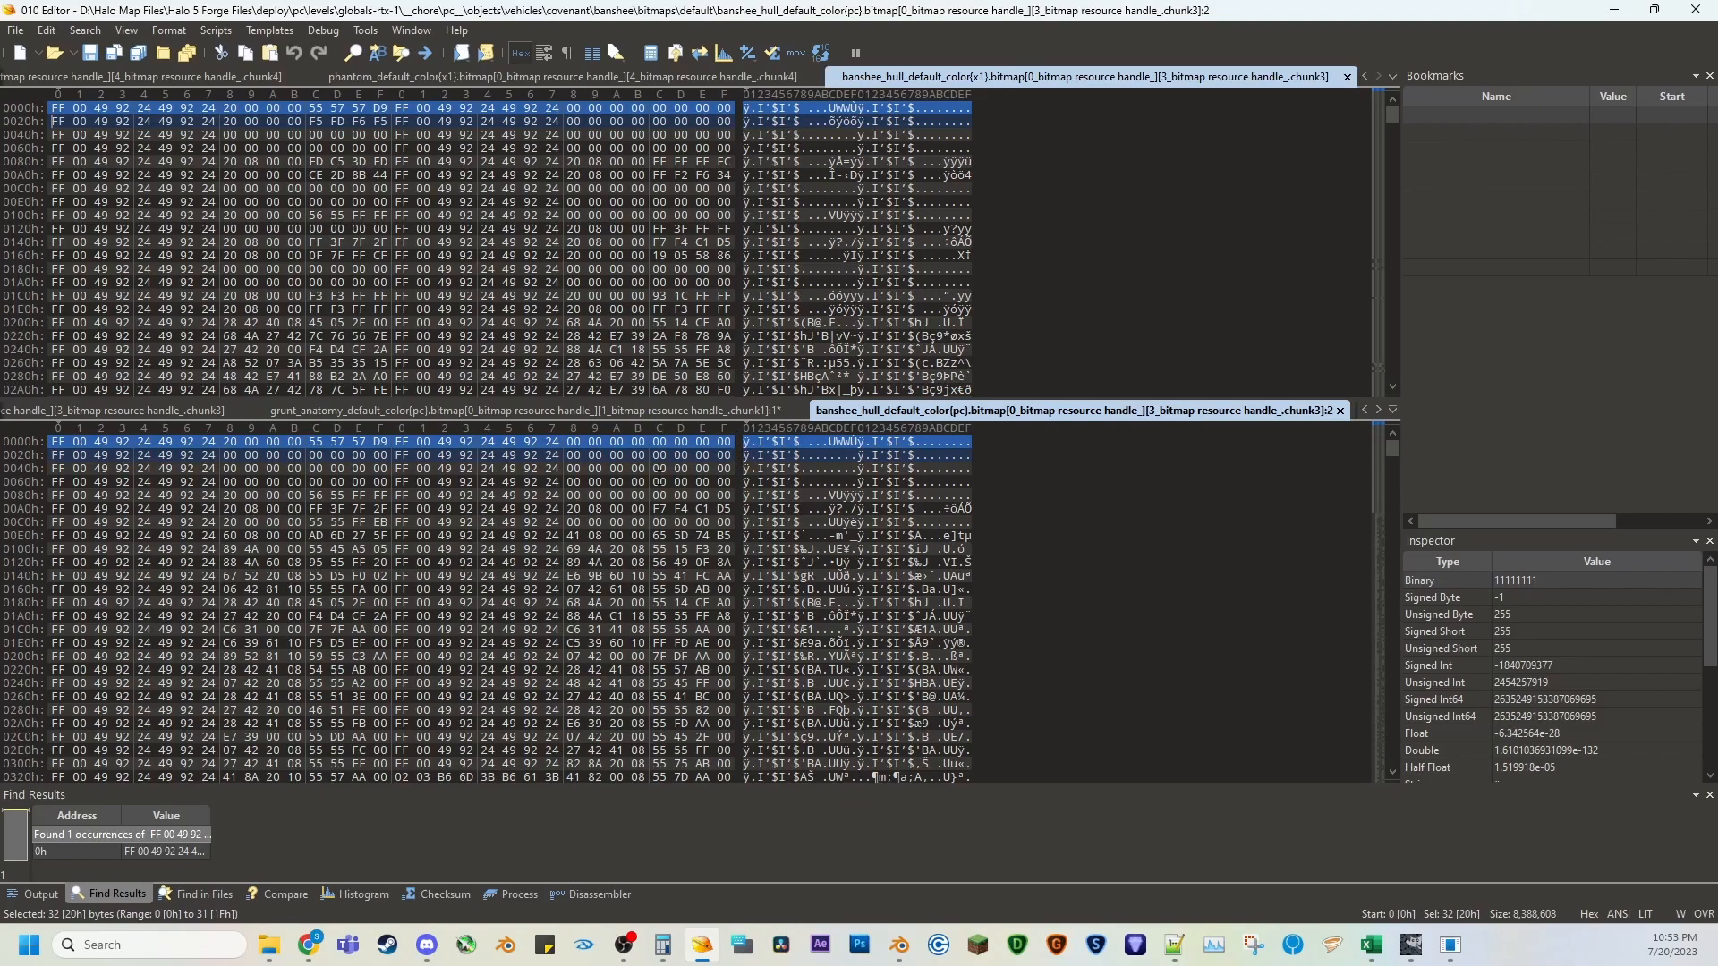
pyautogui.click(662, 479)
pyautogui.moveTo(55, 454); pyautogui.dragTo(723, 455)
pyautogui.click(704, 468)
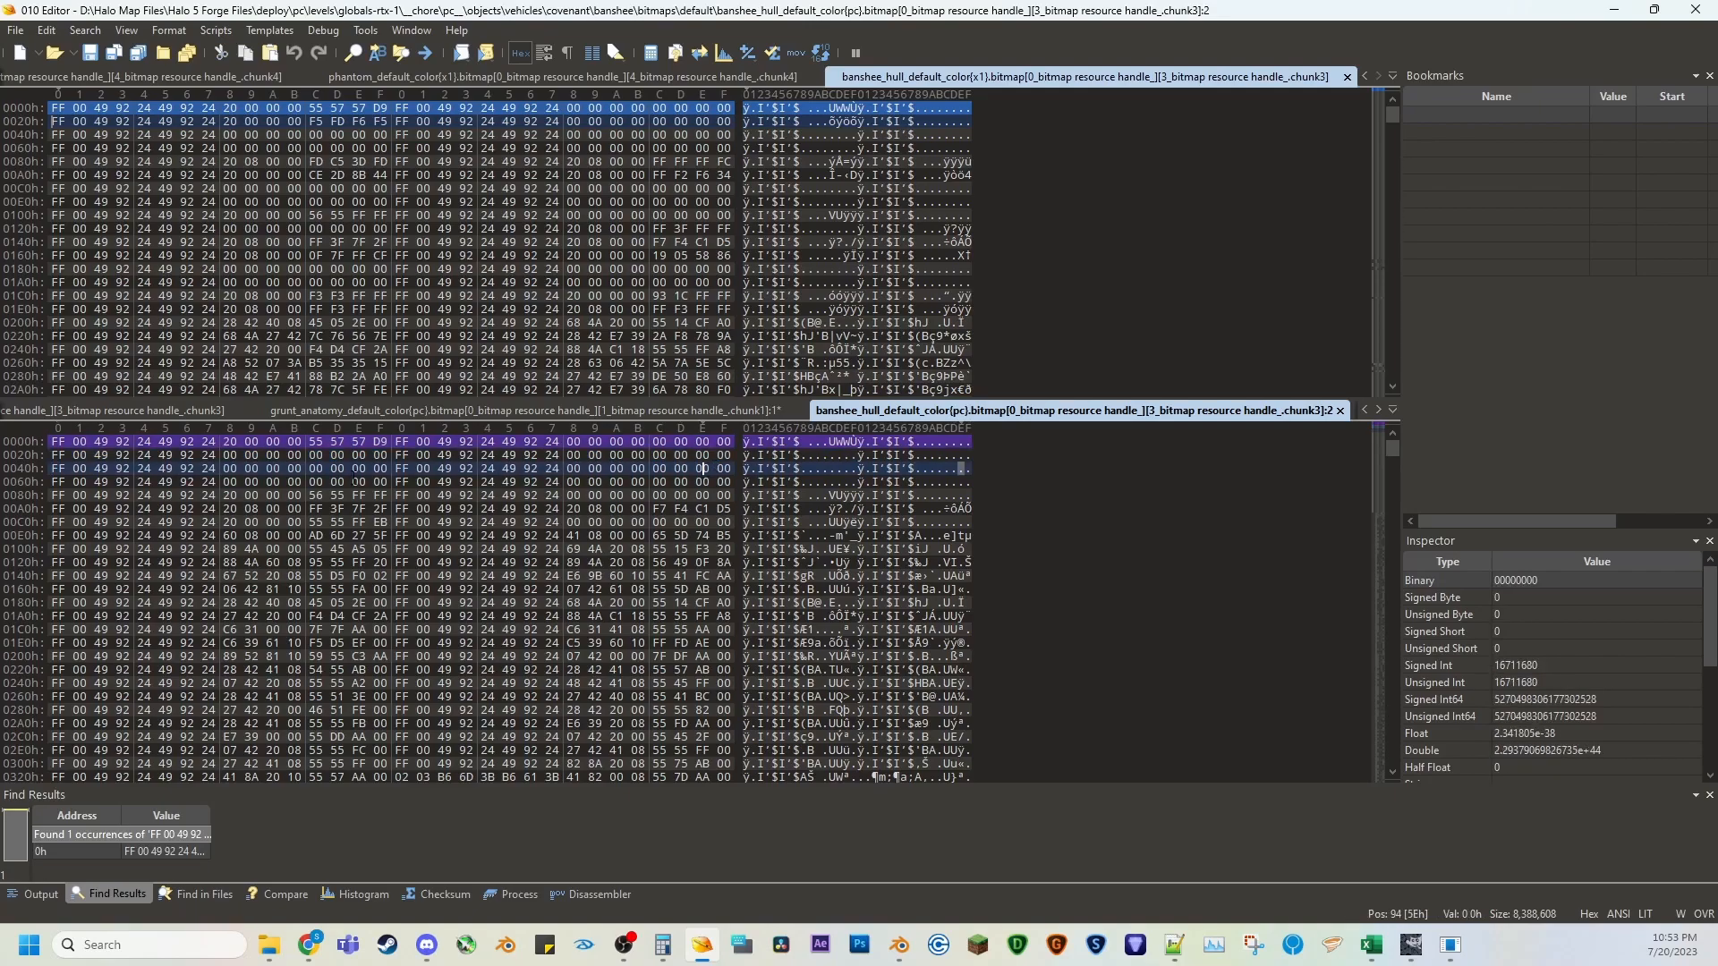
pyautogui.moveTo(249, 468); pyautogui.dragTo(612, 483)
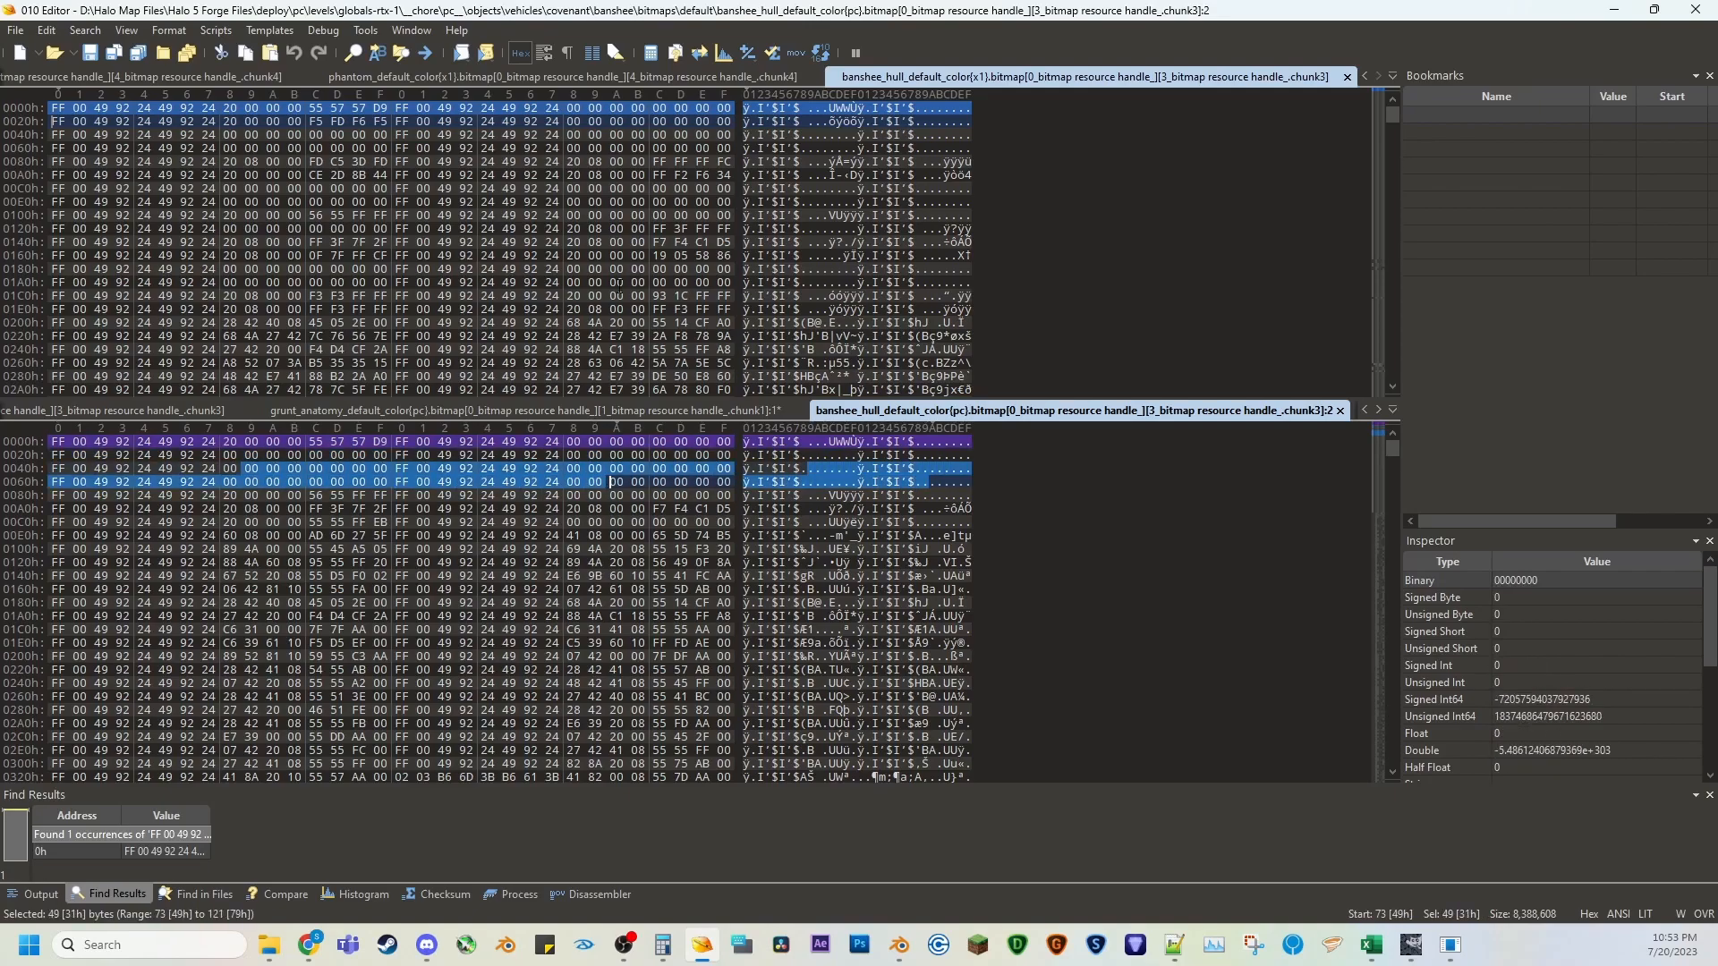
pyautogui.click(726, 484)
pyautogui.moveTo(528, 122); pyautogui.dragTo(631, 136)
pyautogui.click(629, 149)
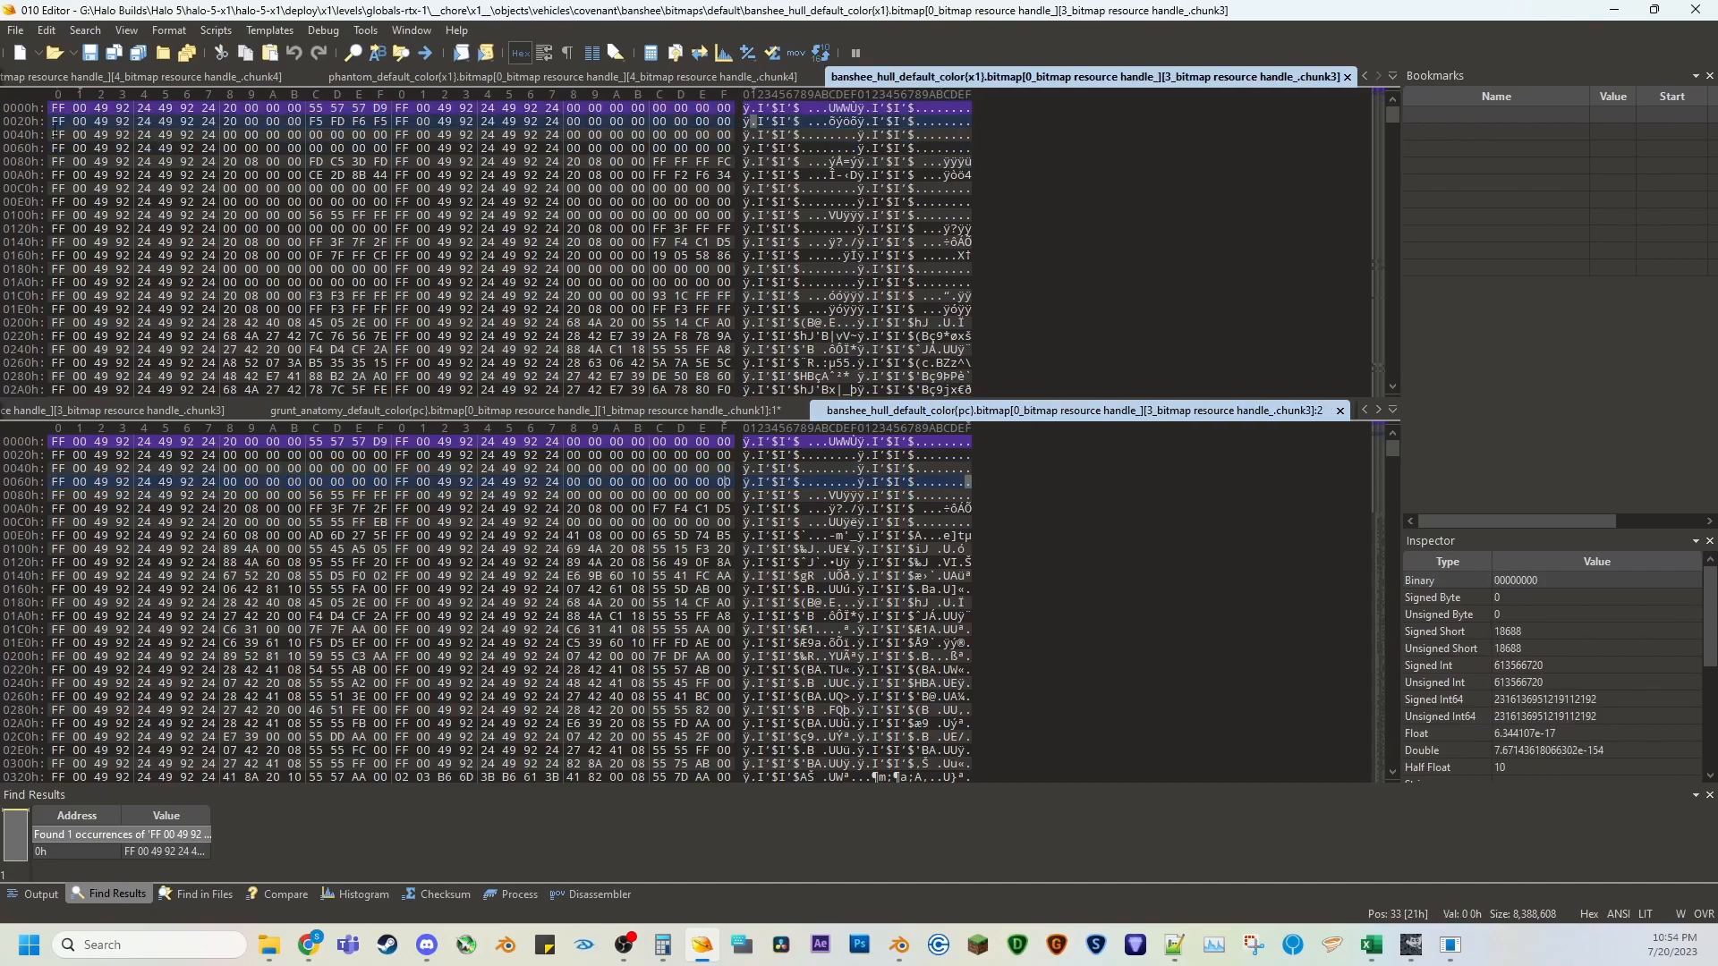
# Search the PC banshee hull color chunk3 file for all occurrences of the Xbox file's 32-byte row at 0020h.
pyautogui.moveTo(55, 122); pyautogui.dragTo(725, 122)
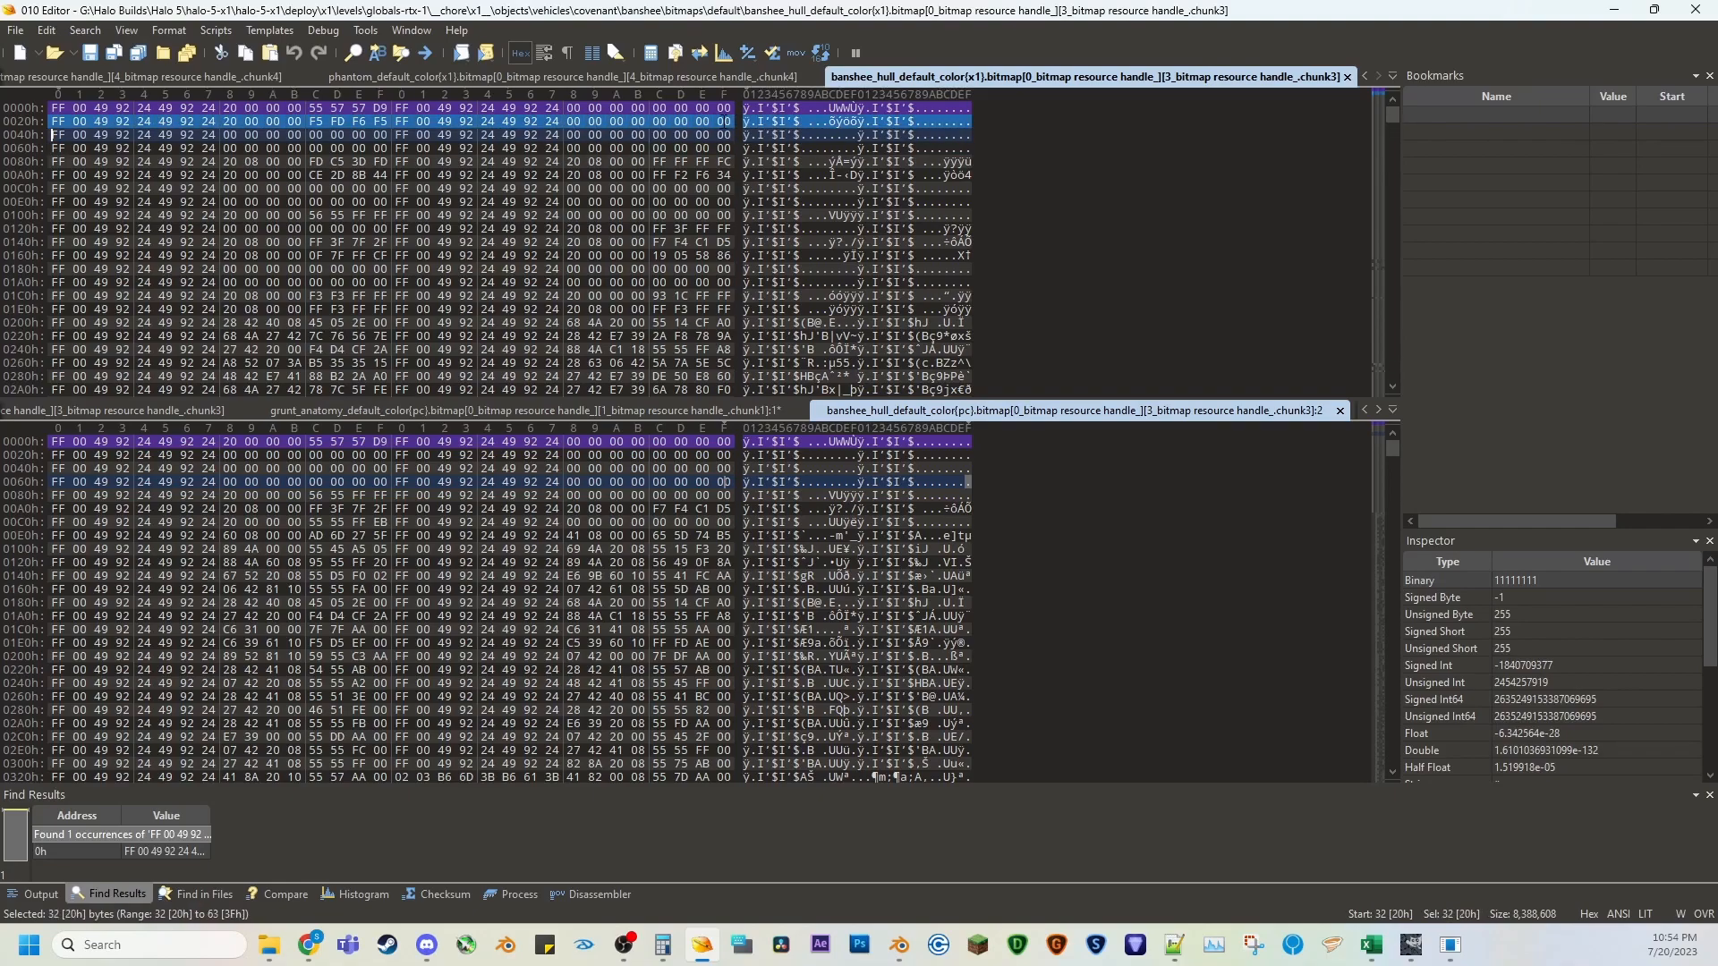
pyautogui.click(354, 54)
pyautogui.click(313, 538)
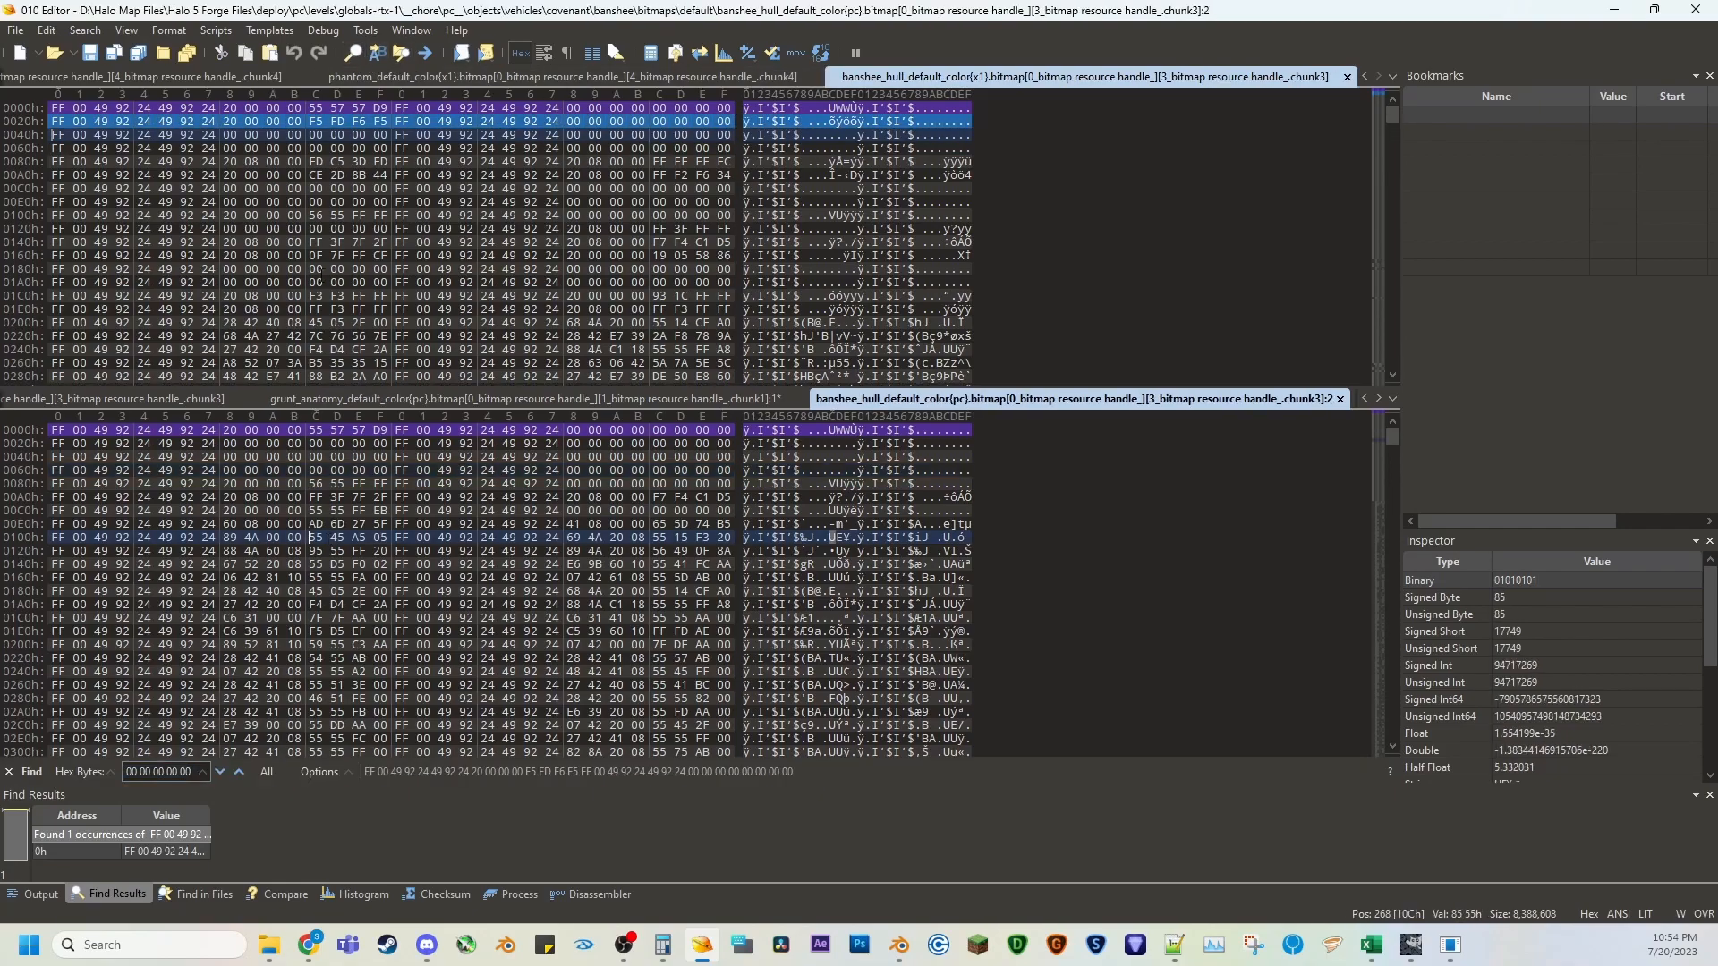
pyautogui.click(268, 775)
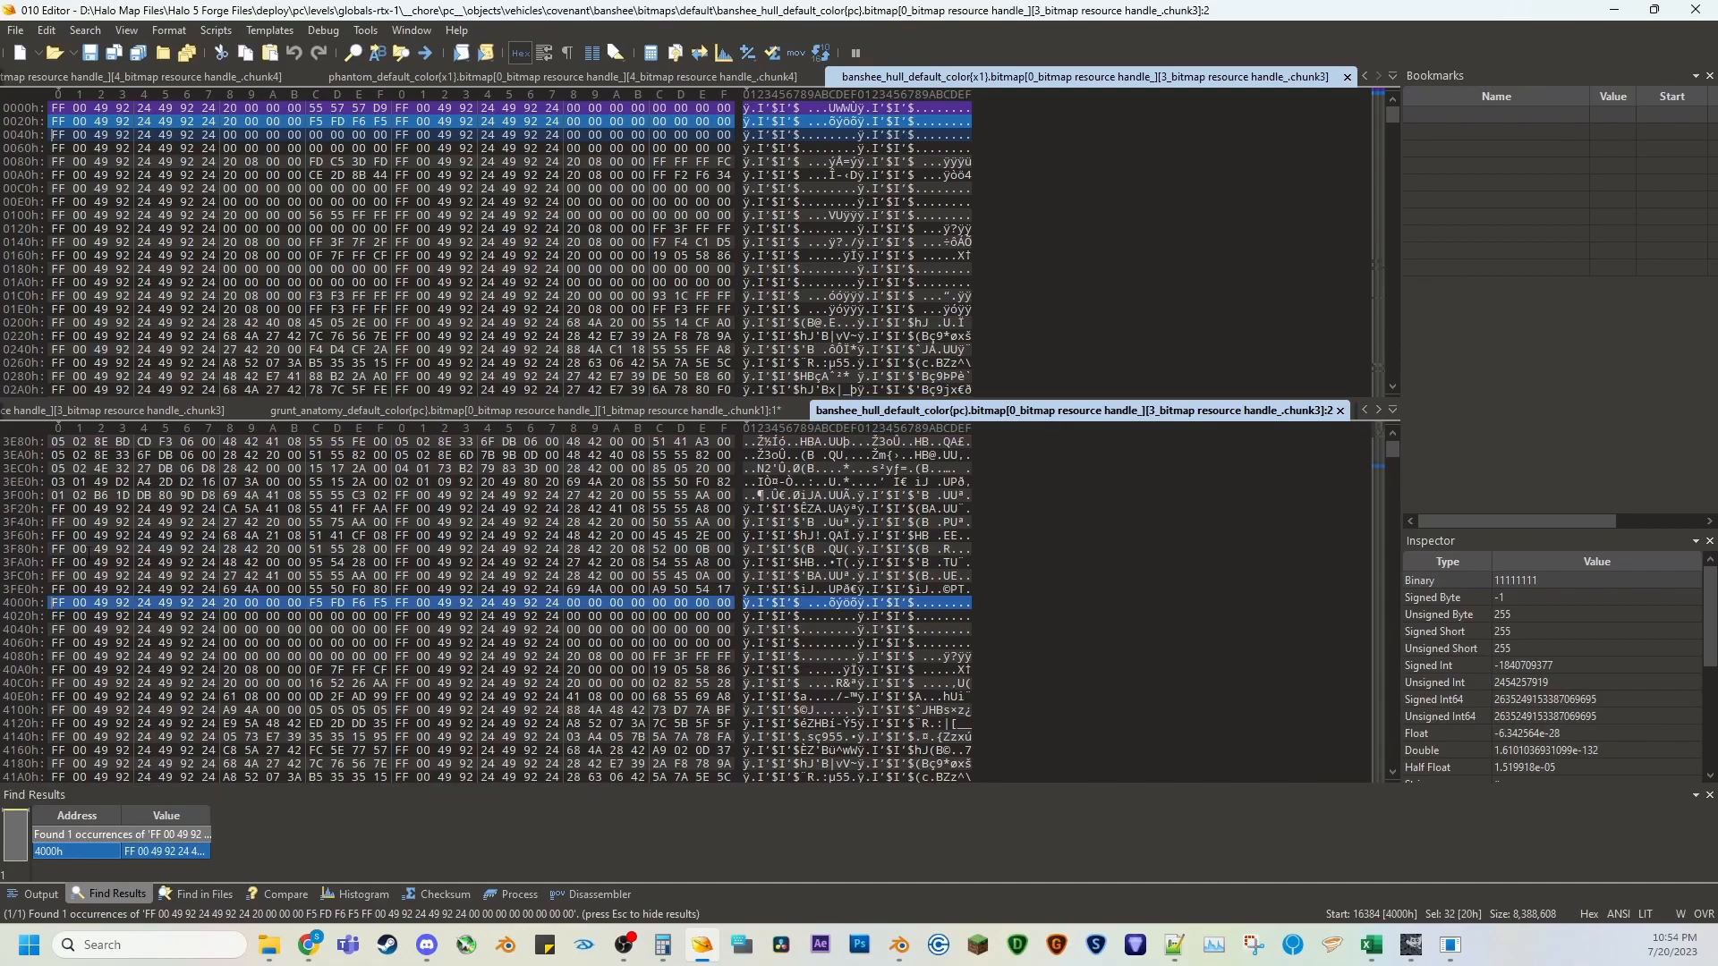
pyautogui.press('Escape')
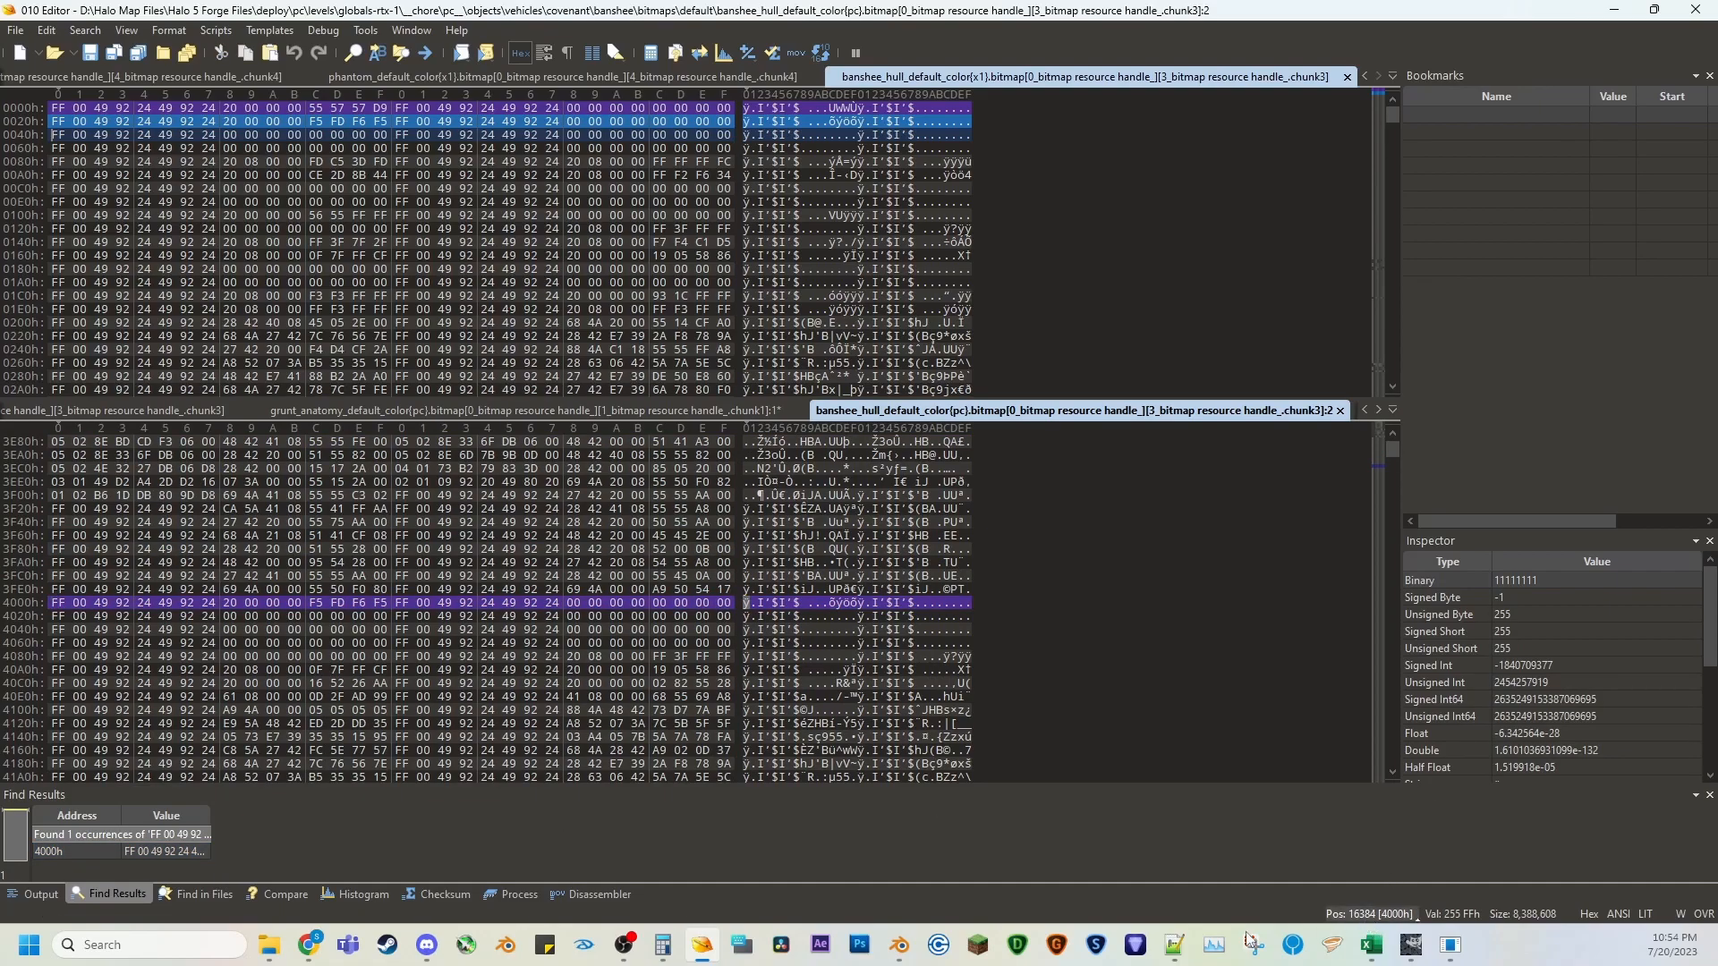
# Switch to Calculator and divide 16384 by 32.
pyautogui.click(663, 945)
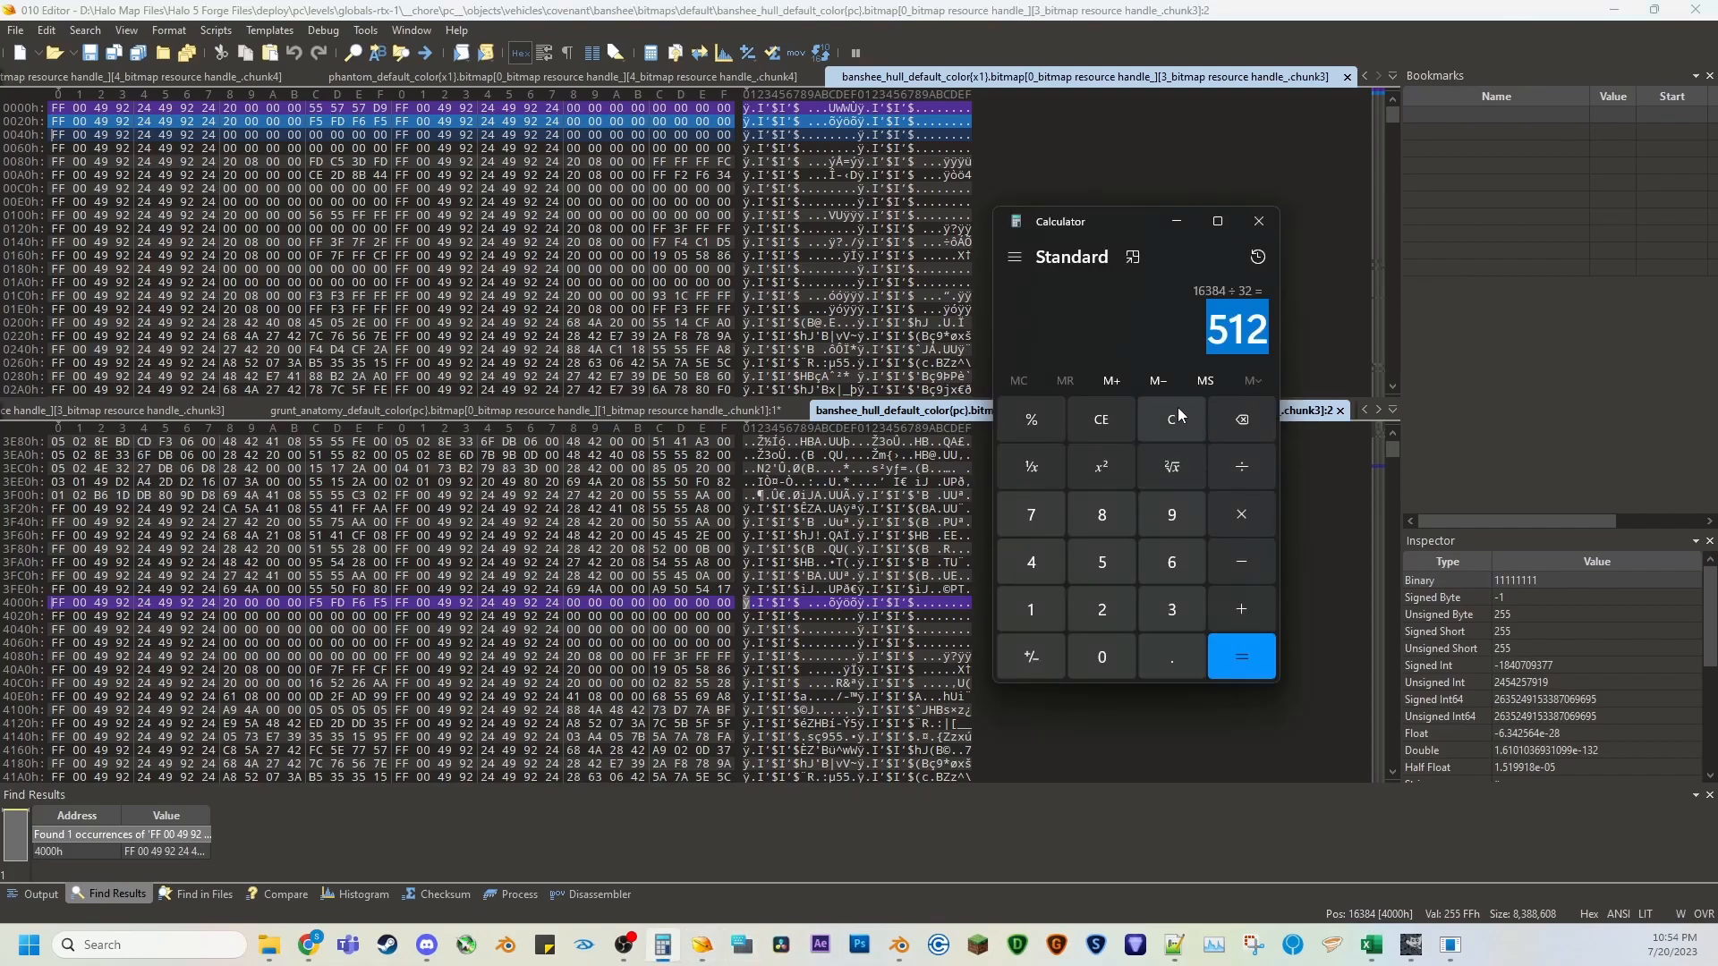
pyautogui.click(1180, 416)
pyautogui.click(1031, 609)
pyautogui.click(1171, 562)
pyautogui.click(1169, 601)
pyautogui.click(1102, 527)
pyautogui.press('4')
pyautogui.click(1240, 488)
pyautogui.click(1172, 610)
pyautogui.click(1102, 608)
pyautogui.click(1226, 658)
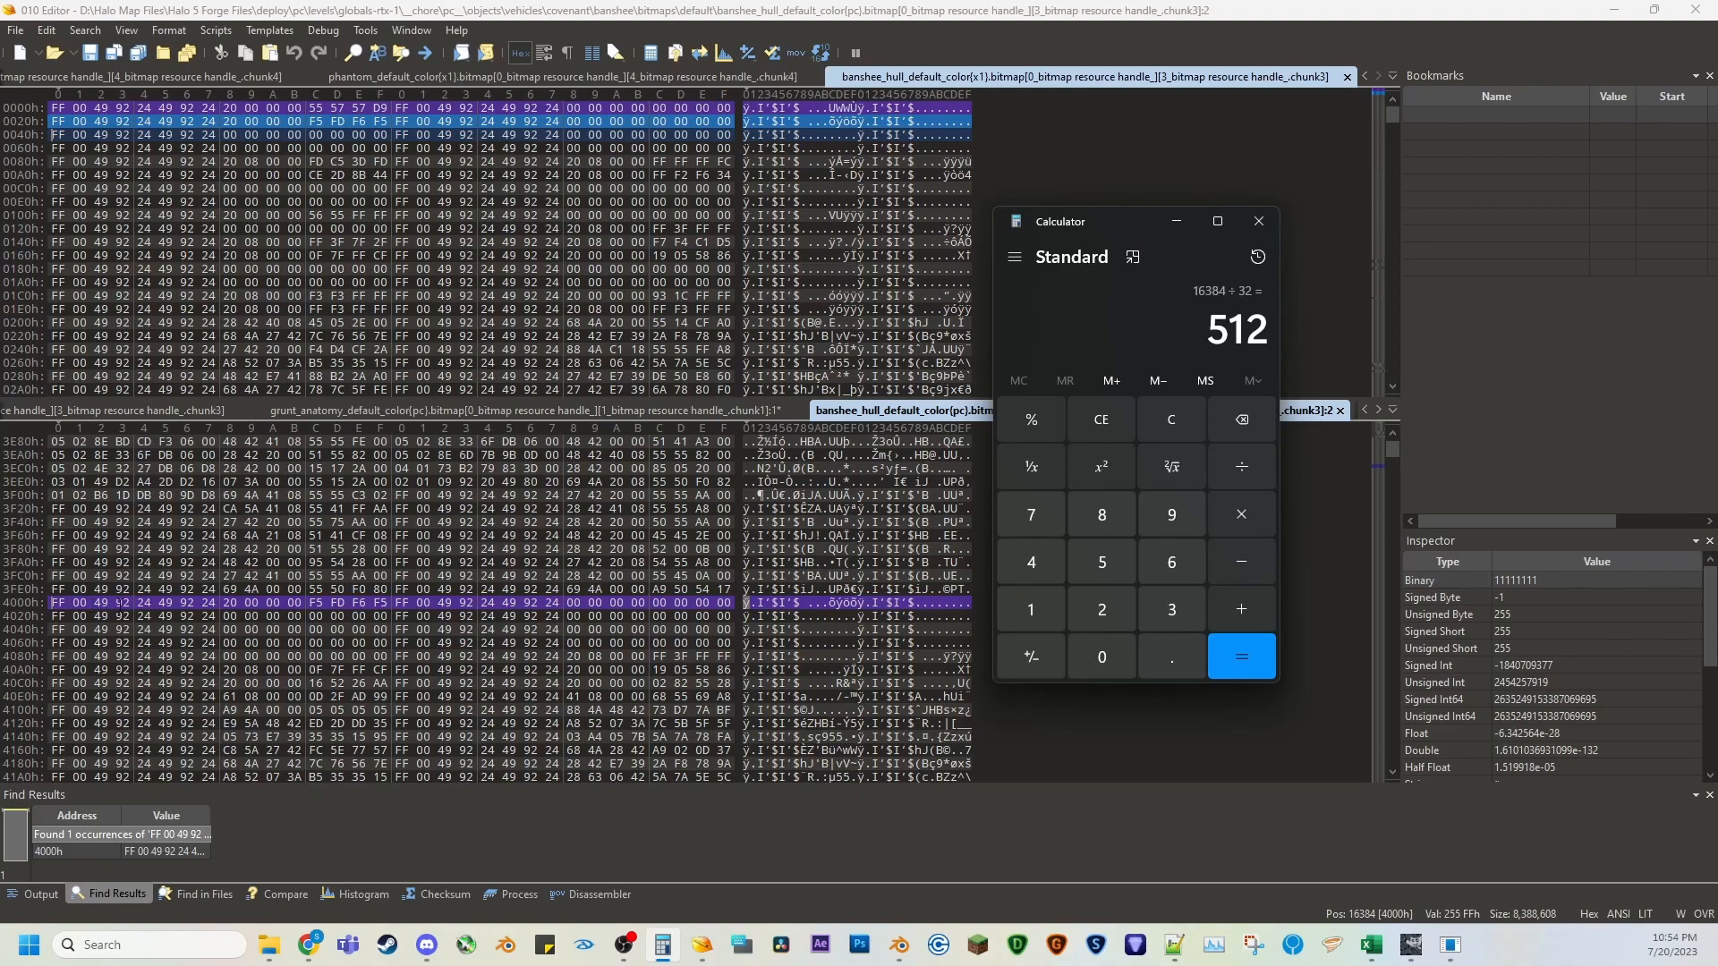
# Inspect the 32-byte row at 0040h in the Xbox file as 16-byte halves, along with the byte boundary in row 0160h.
pyautogui.moveTo(52, 134); pyautogui.dragTo(52, 148)
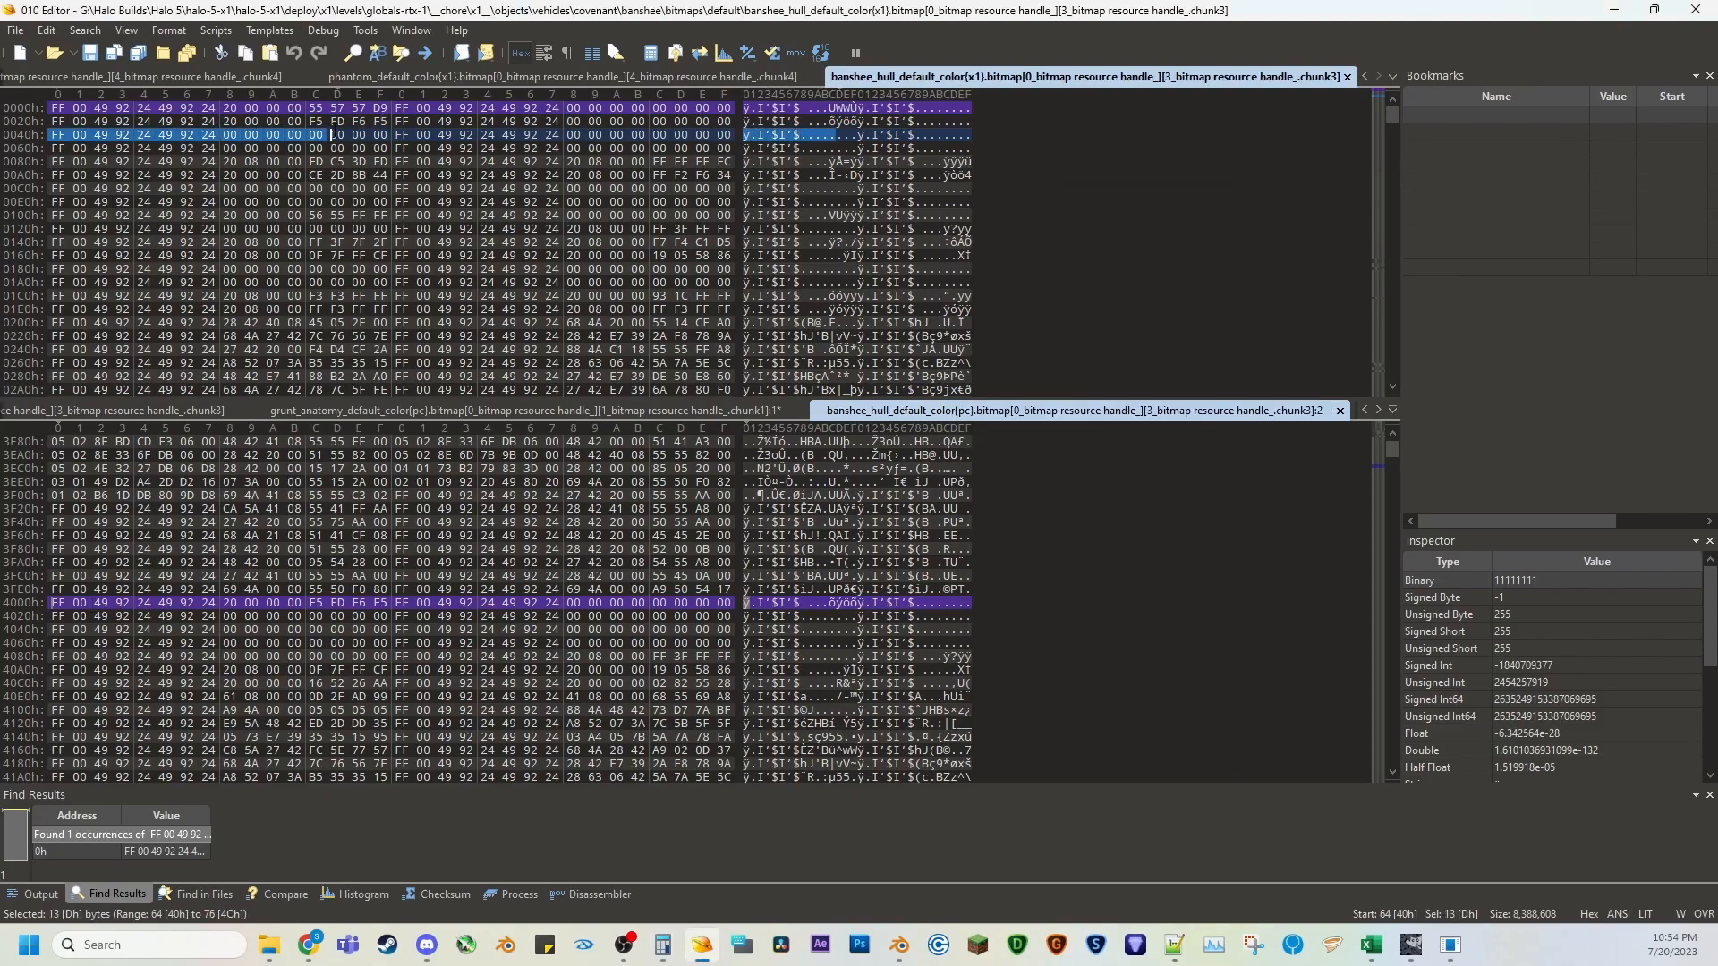
pyautogui.moveTo(736, 135); pyautogui.dragTo(388, 134)
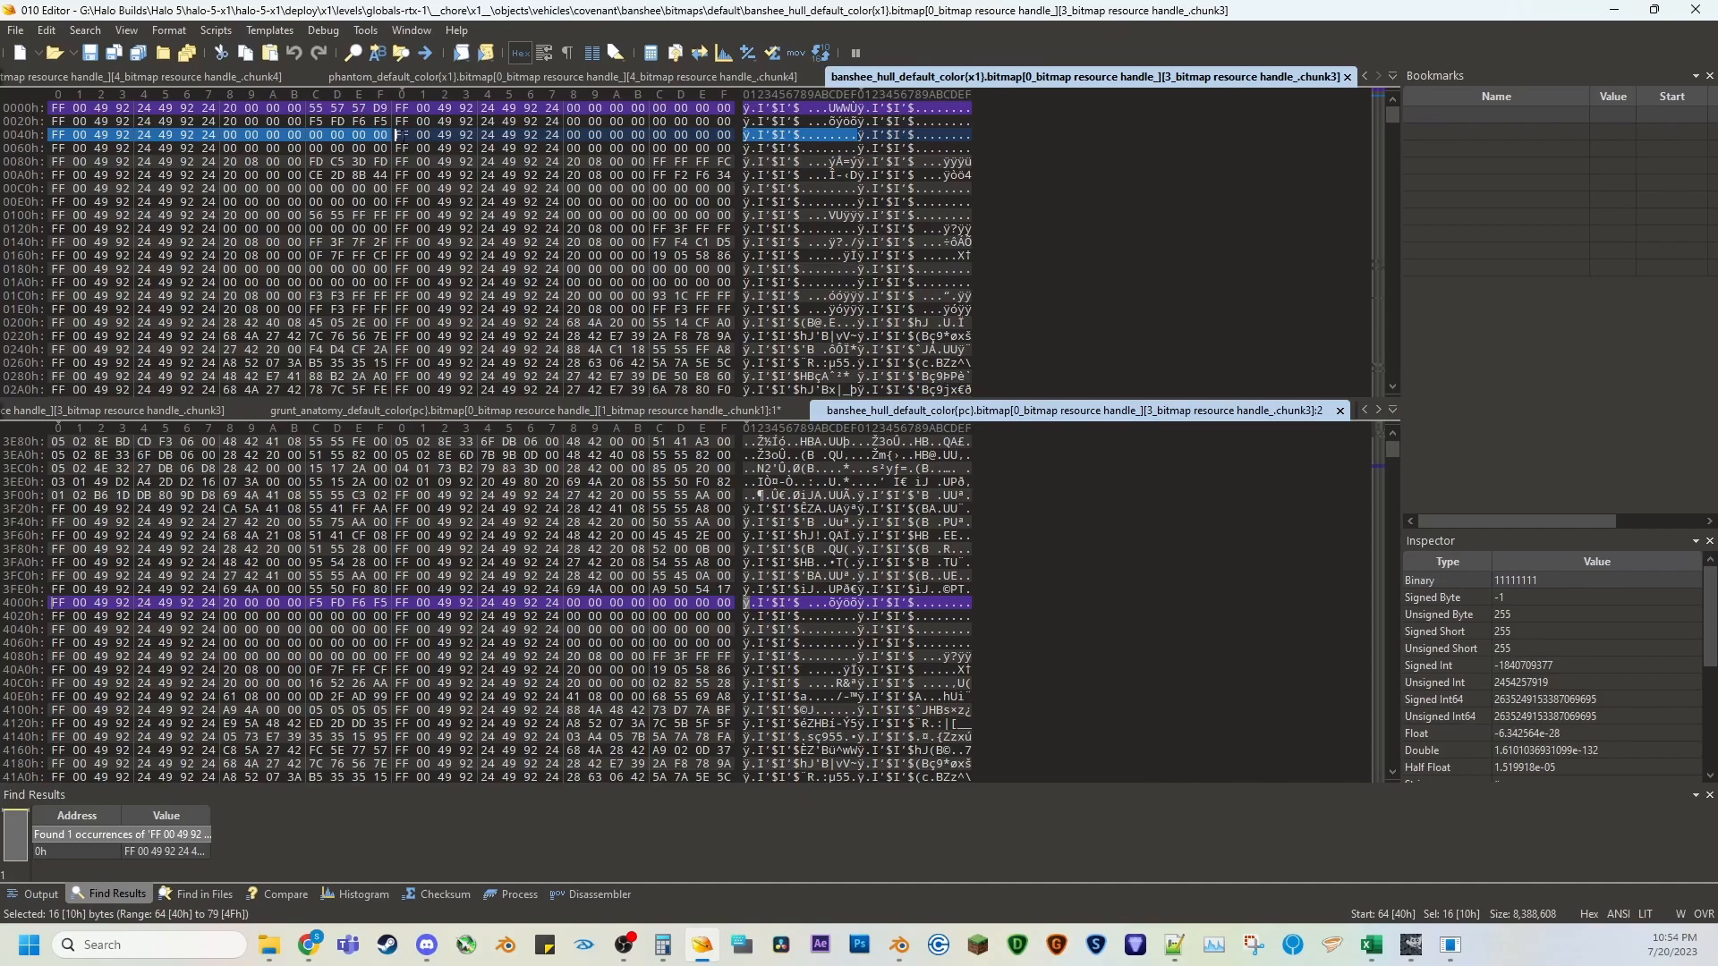
pyautogui.click(51, 135)
pyautogui.moveTo(51, 135); pyautogui.dragTo(723, 135)
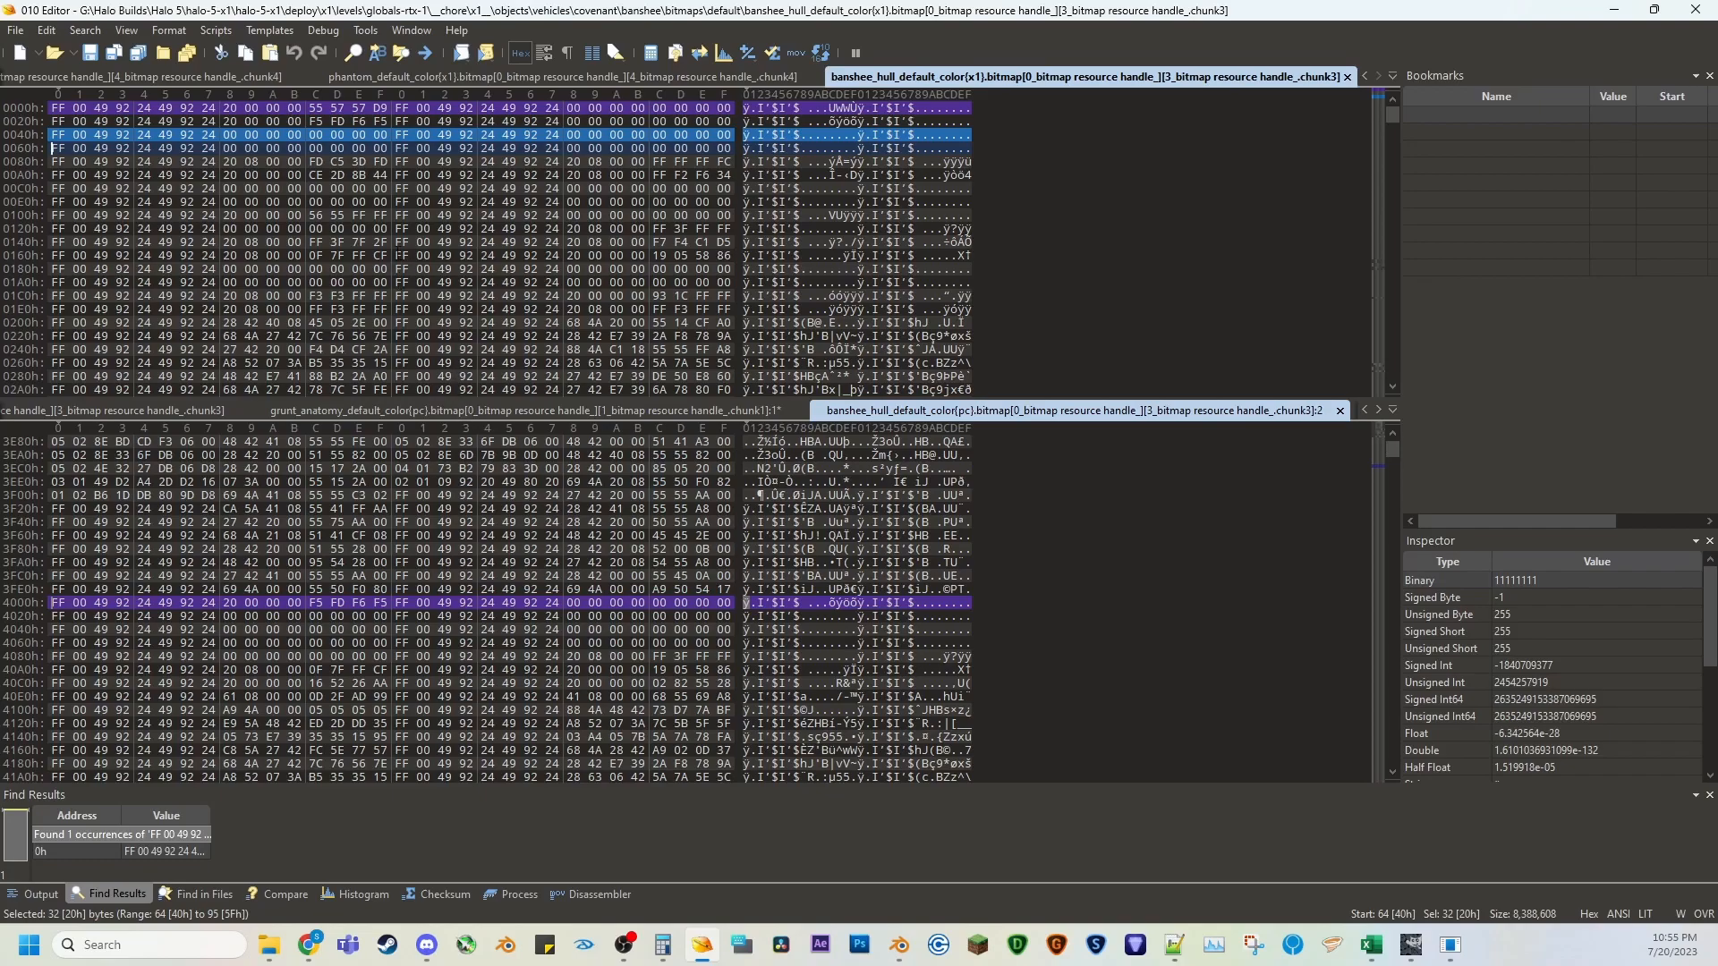
pyautogui.click(853, 256)
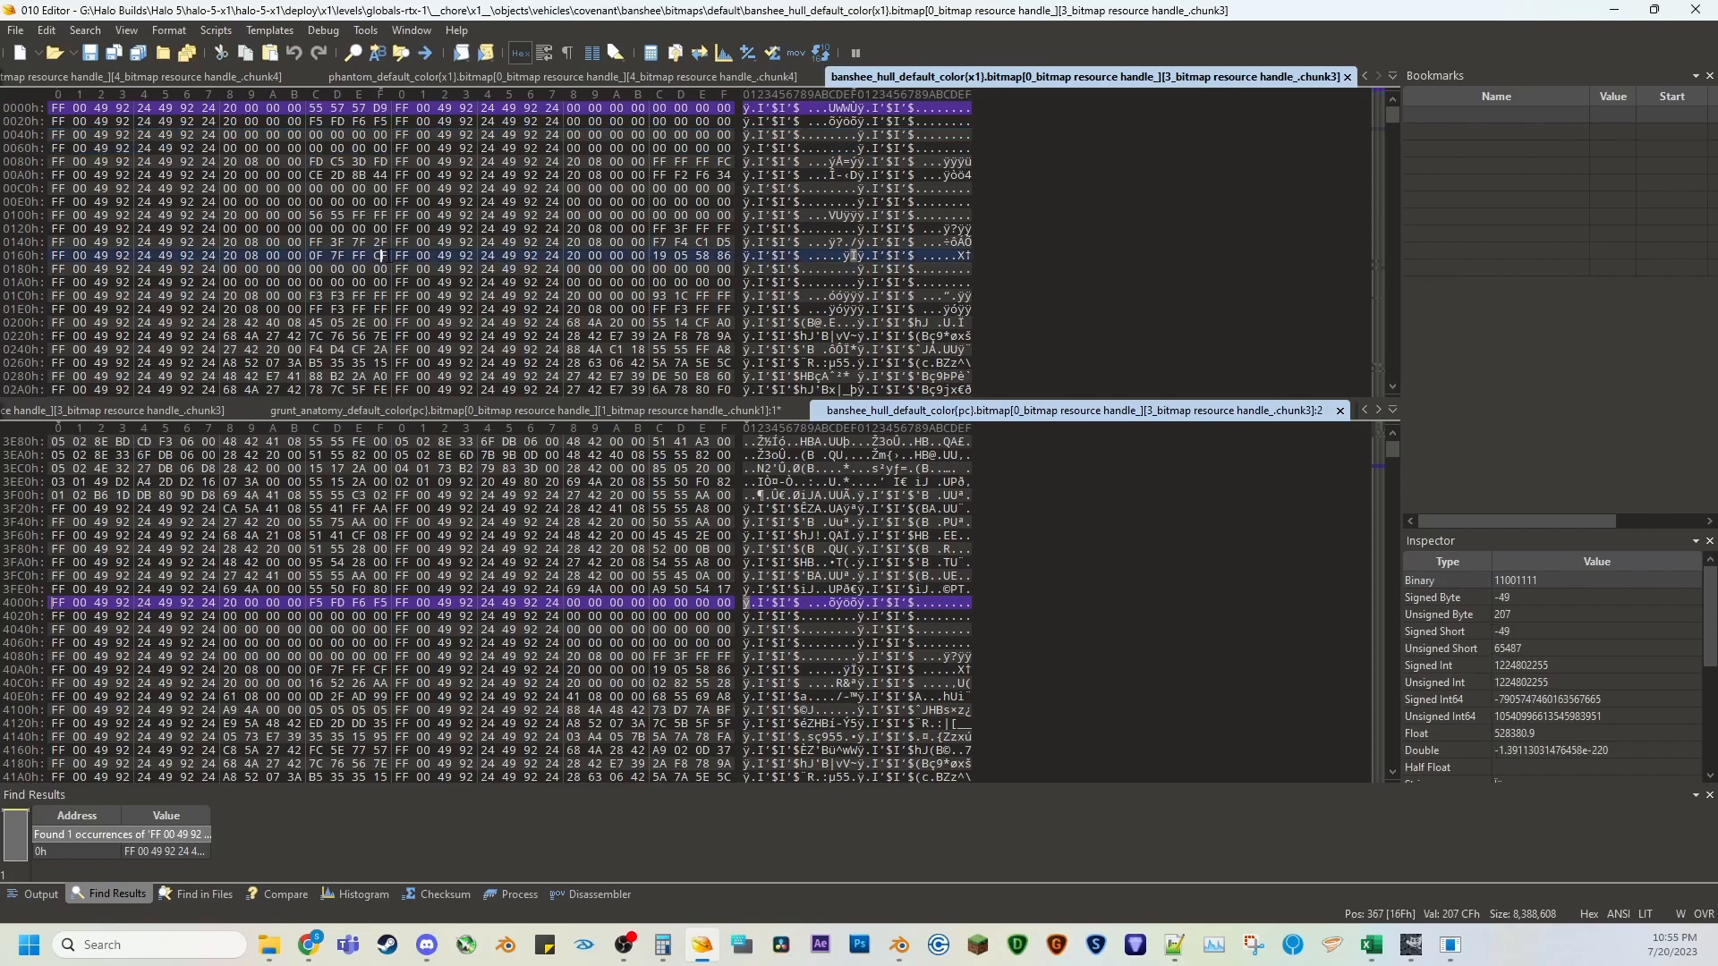
pyautogui.click(857, 256)
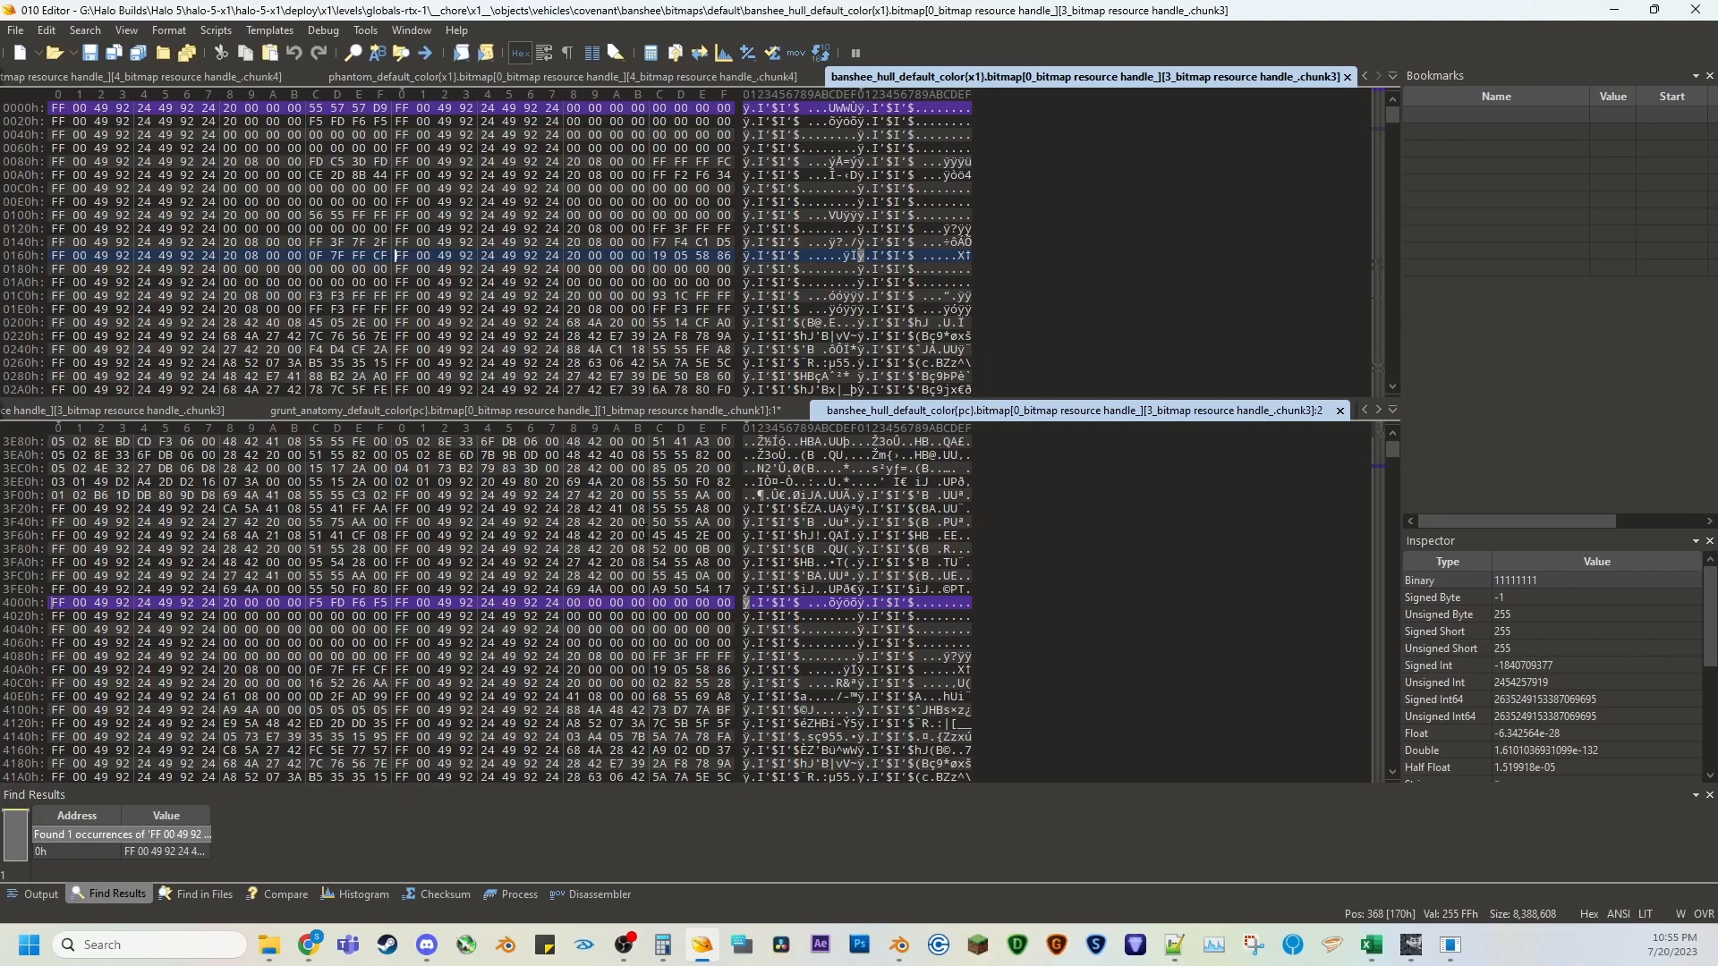
# Switch to Blender and open the script Halo5XboxTexResearch-addon(v2.1).py in the Scripting workspace's text editor.
pyautogui.moveTo(893, 955)
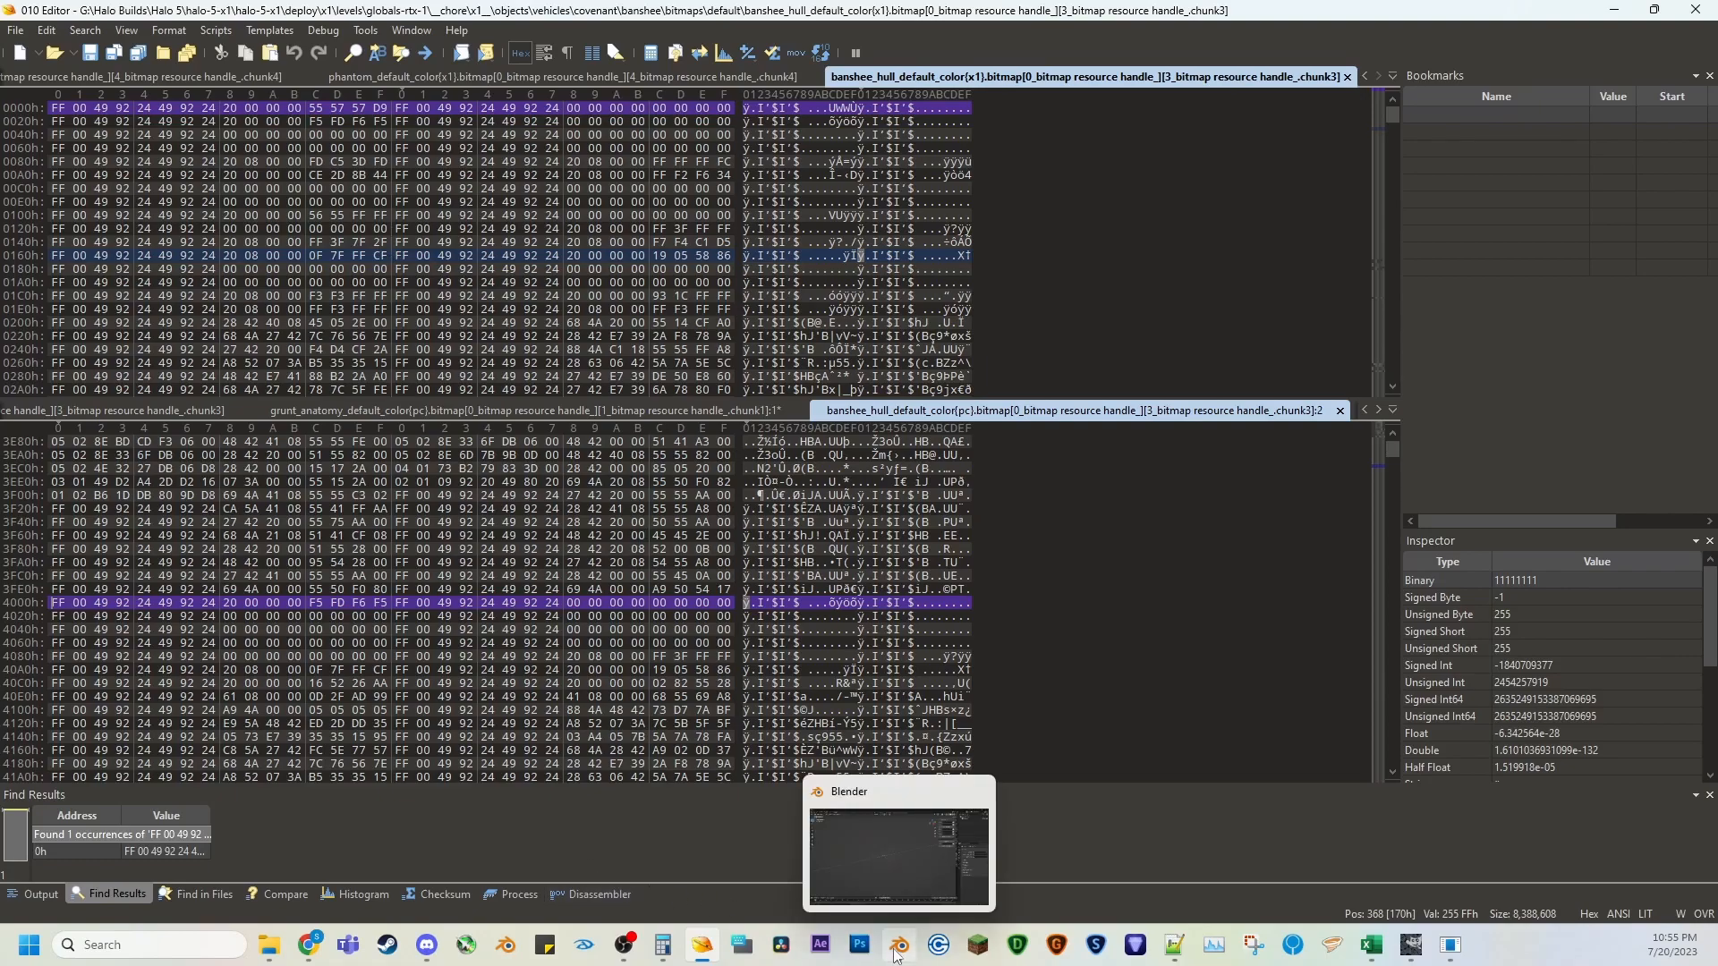
pyautogui.click(907, 873)
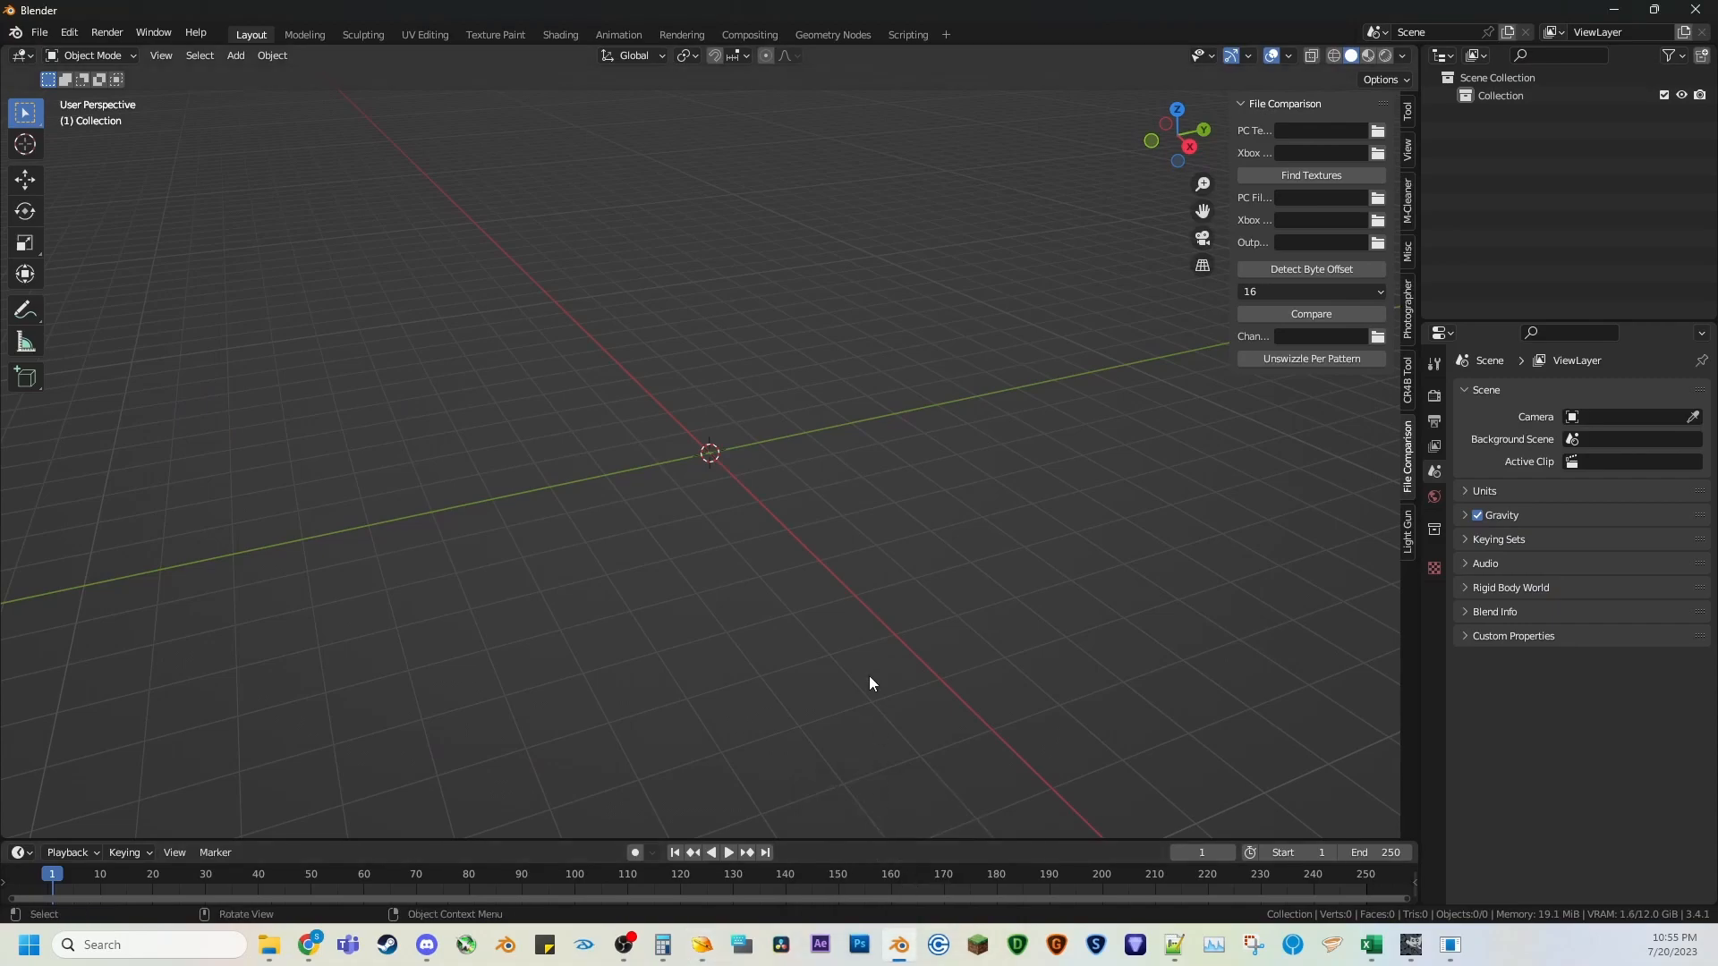
pyautogui.click(908, 35)
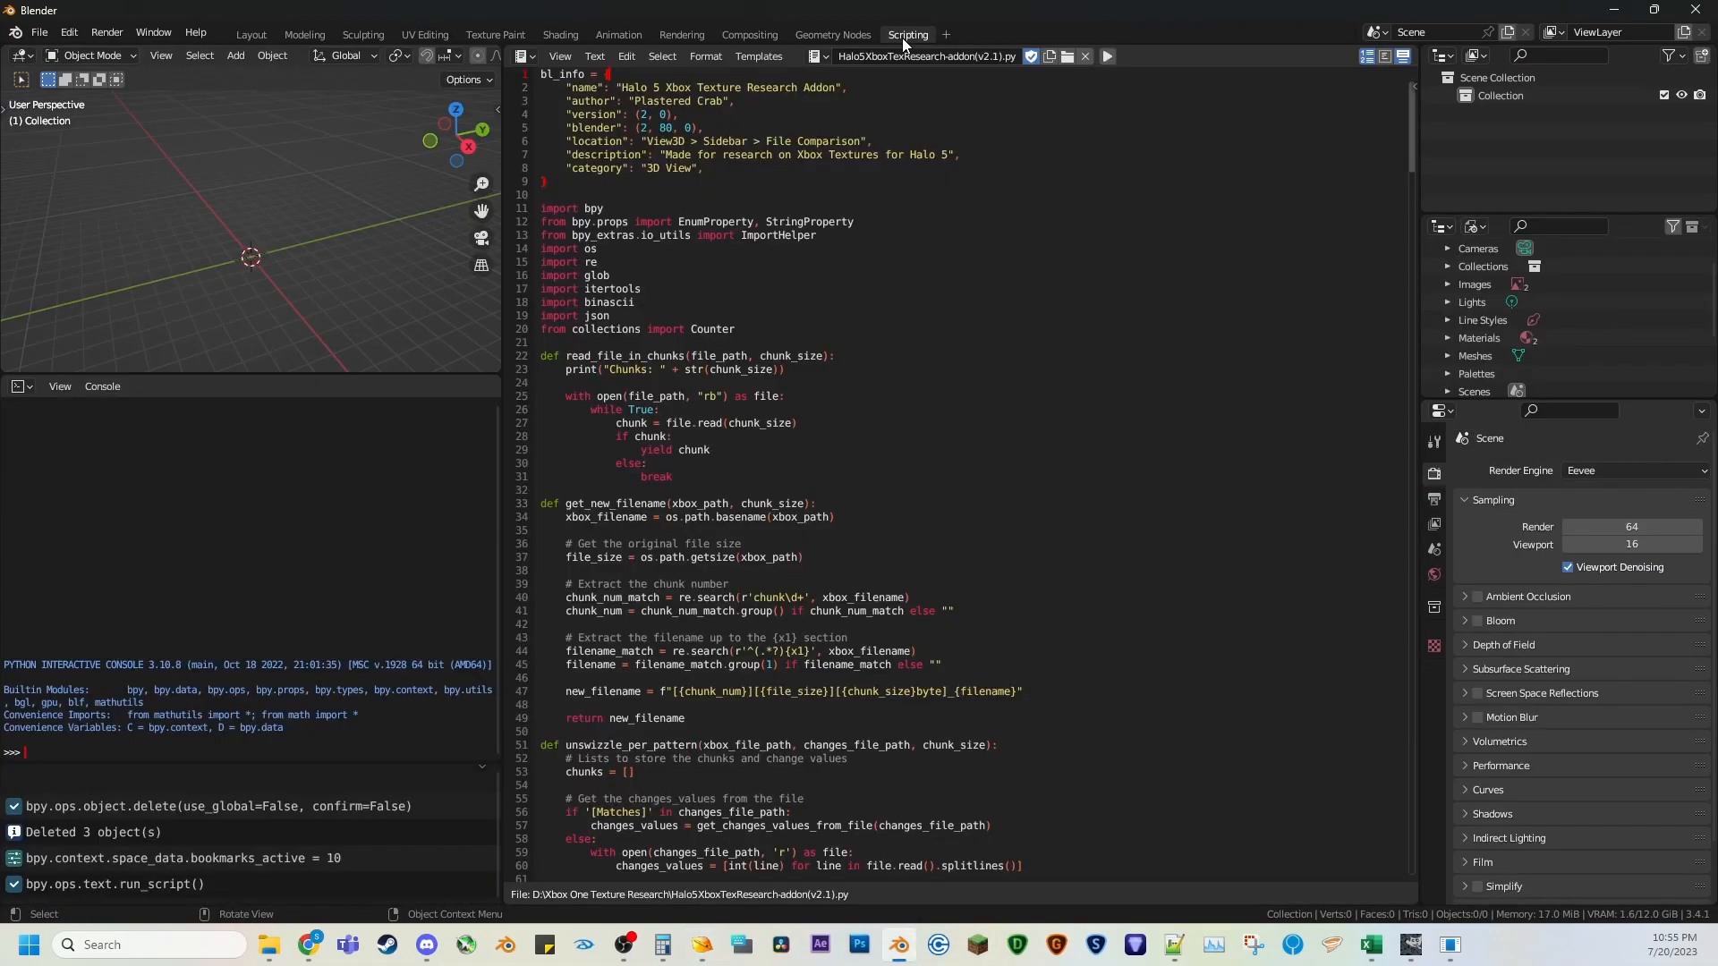
pyautogui.click(1068, 57)
pyautogui.scroll(-4, 713, 621)
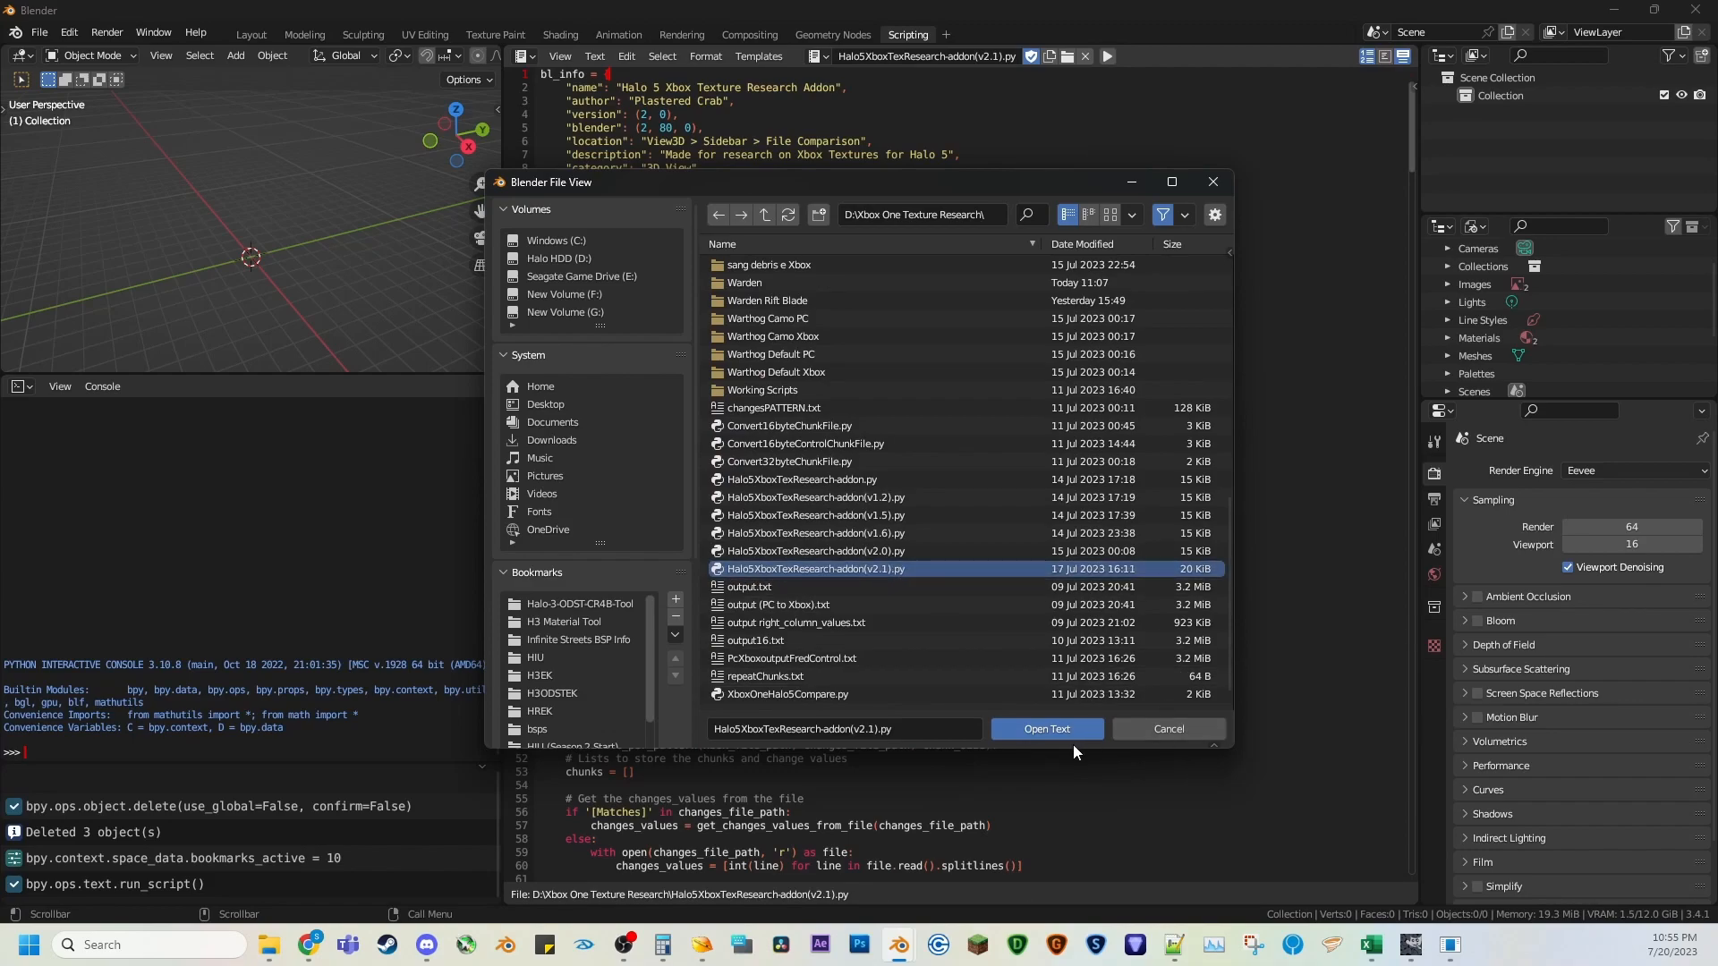
pyautogui.click(1043, 727)
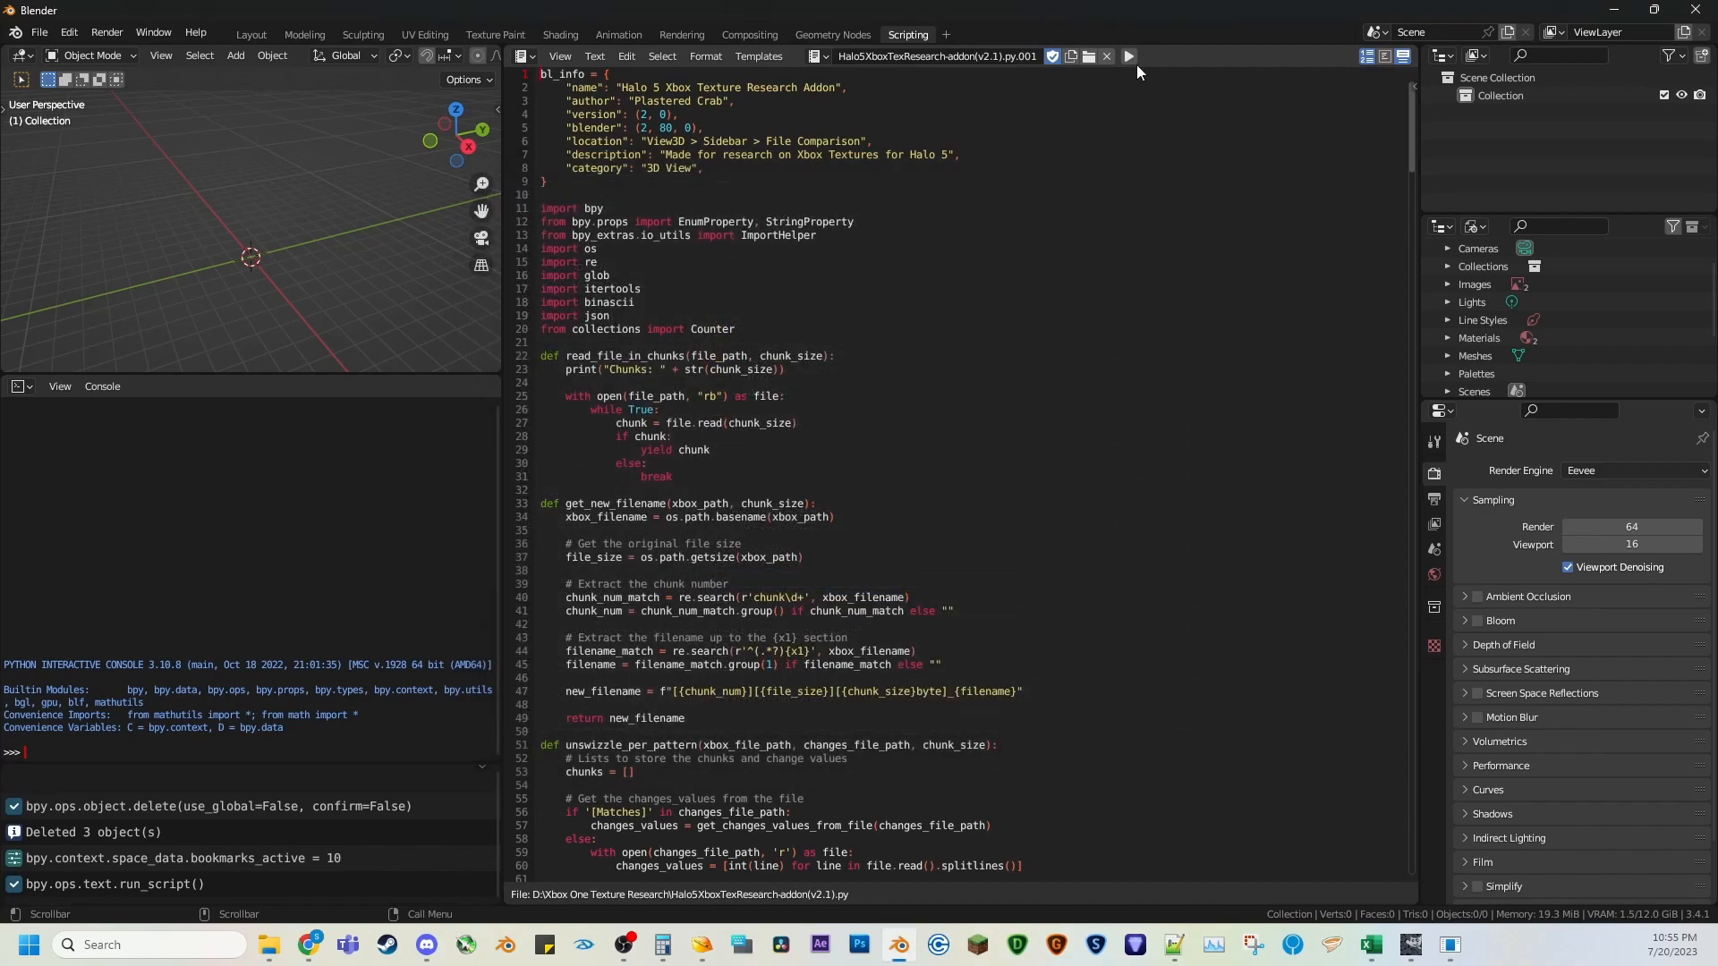
# In the Layout workspace, browse for the File Comparison PC file in the pc__ folder objects\vehicles\covenant\banshee\bitmaps\default.
pyautogui.click(254, 34)
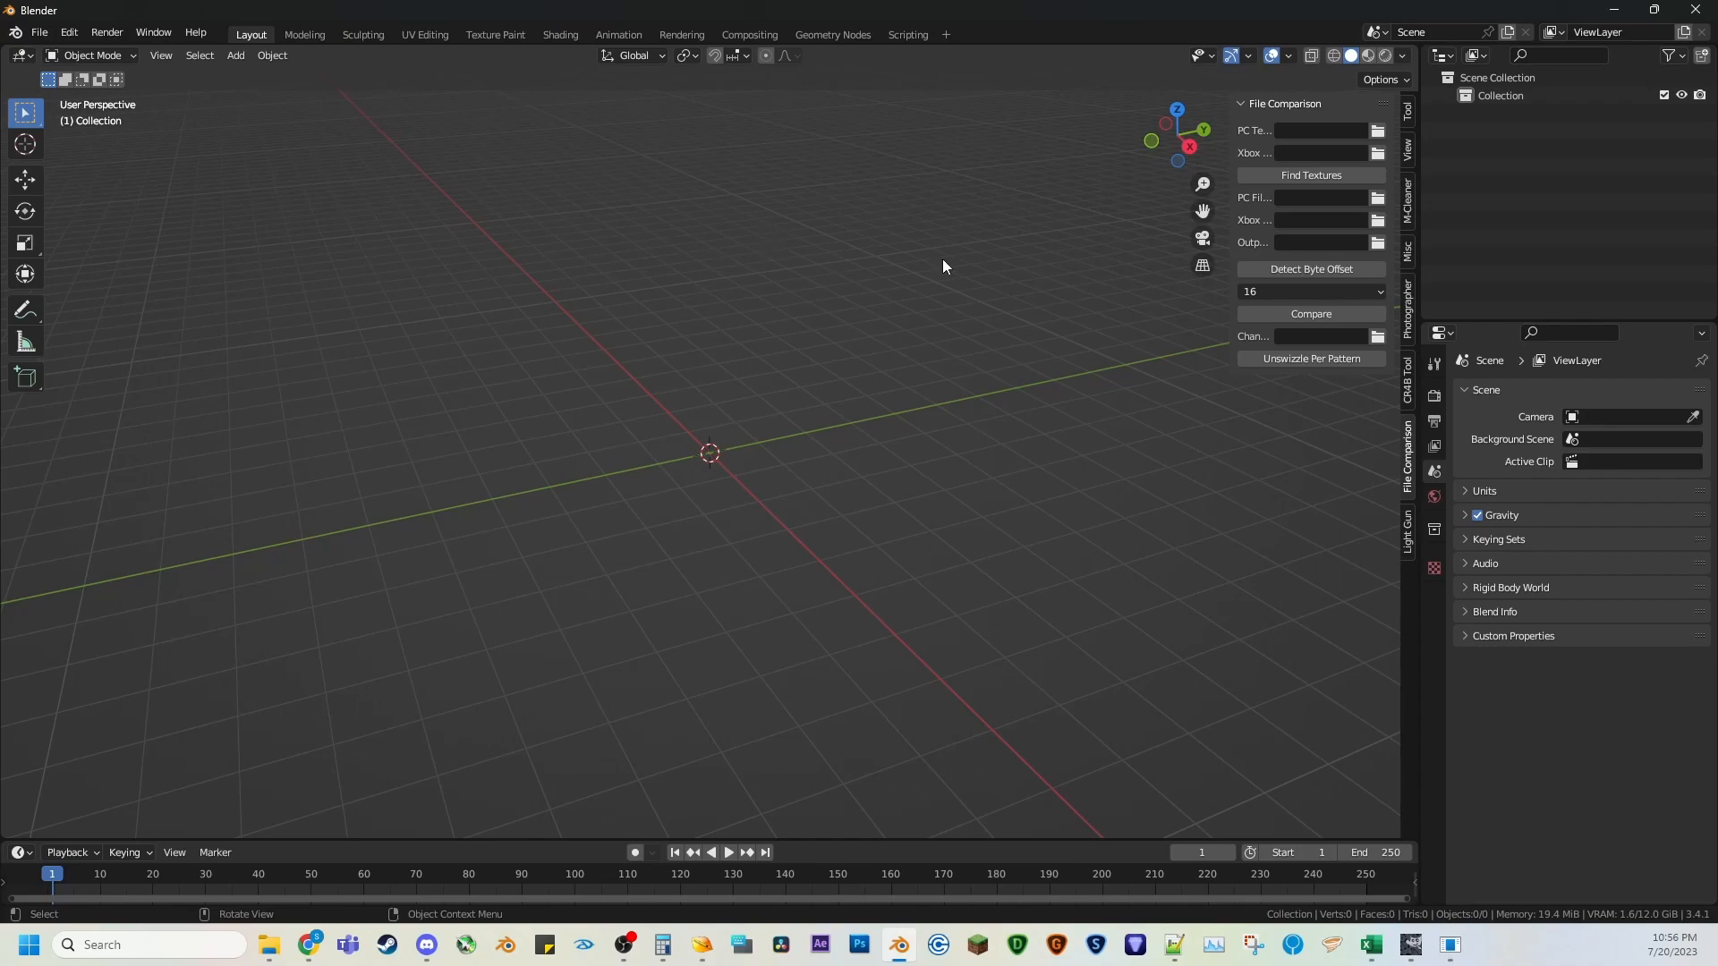
pyautogui.click(1379, 198)
pyautogui.moveTo(906, 181); pyautogui.dragTo(820, 148)
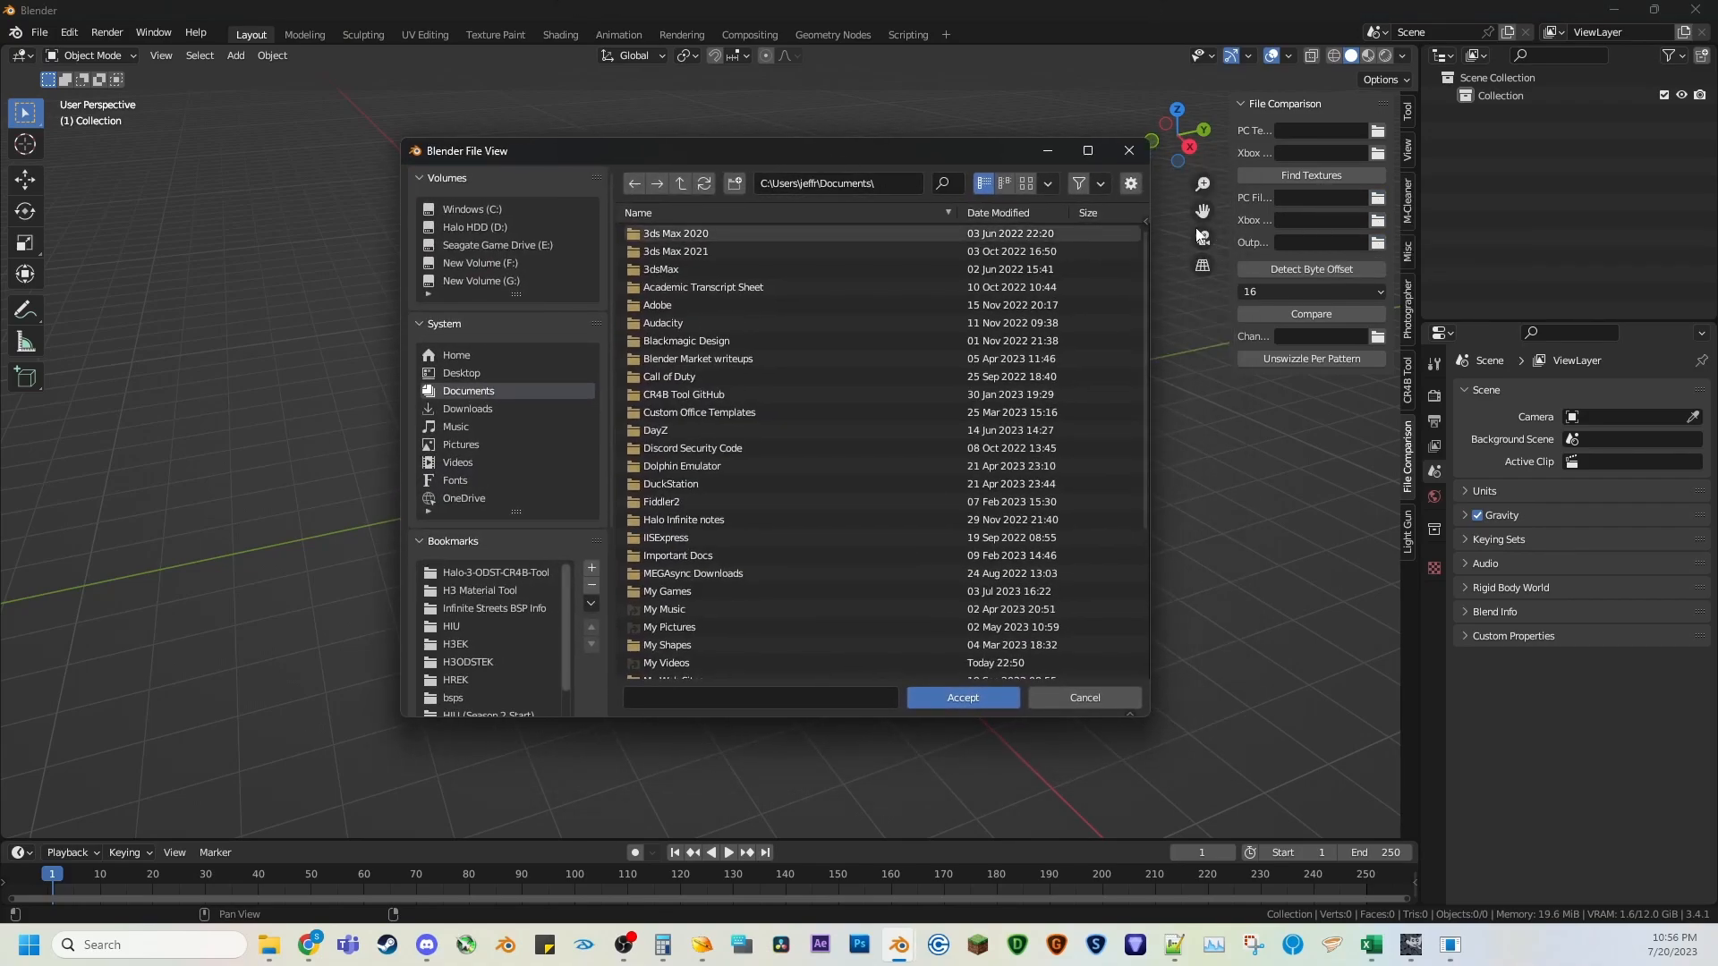
pyautogui.scroll(-5, 496, 519)
pyautogui.scroll(-2, 469, 578)
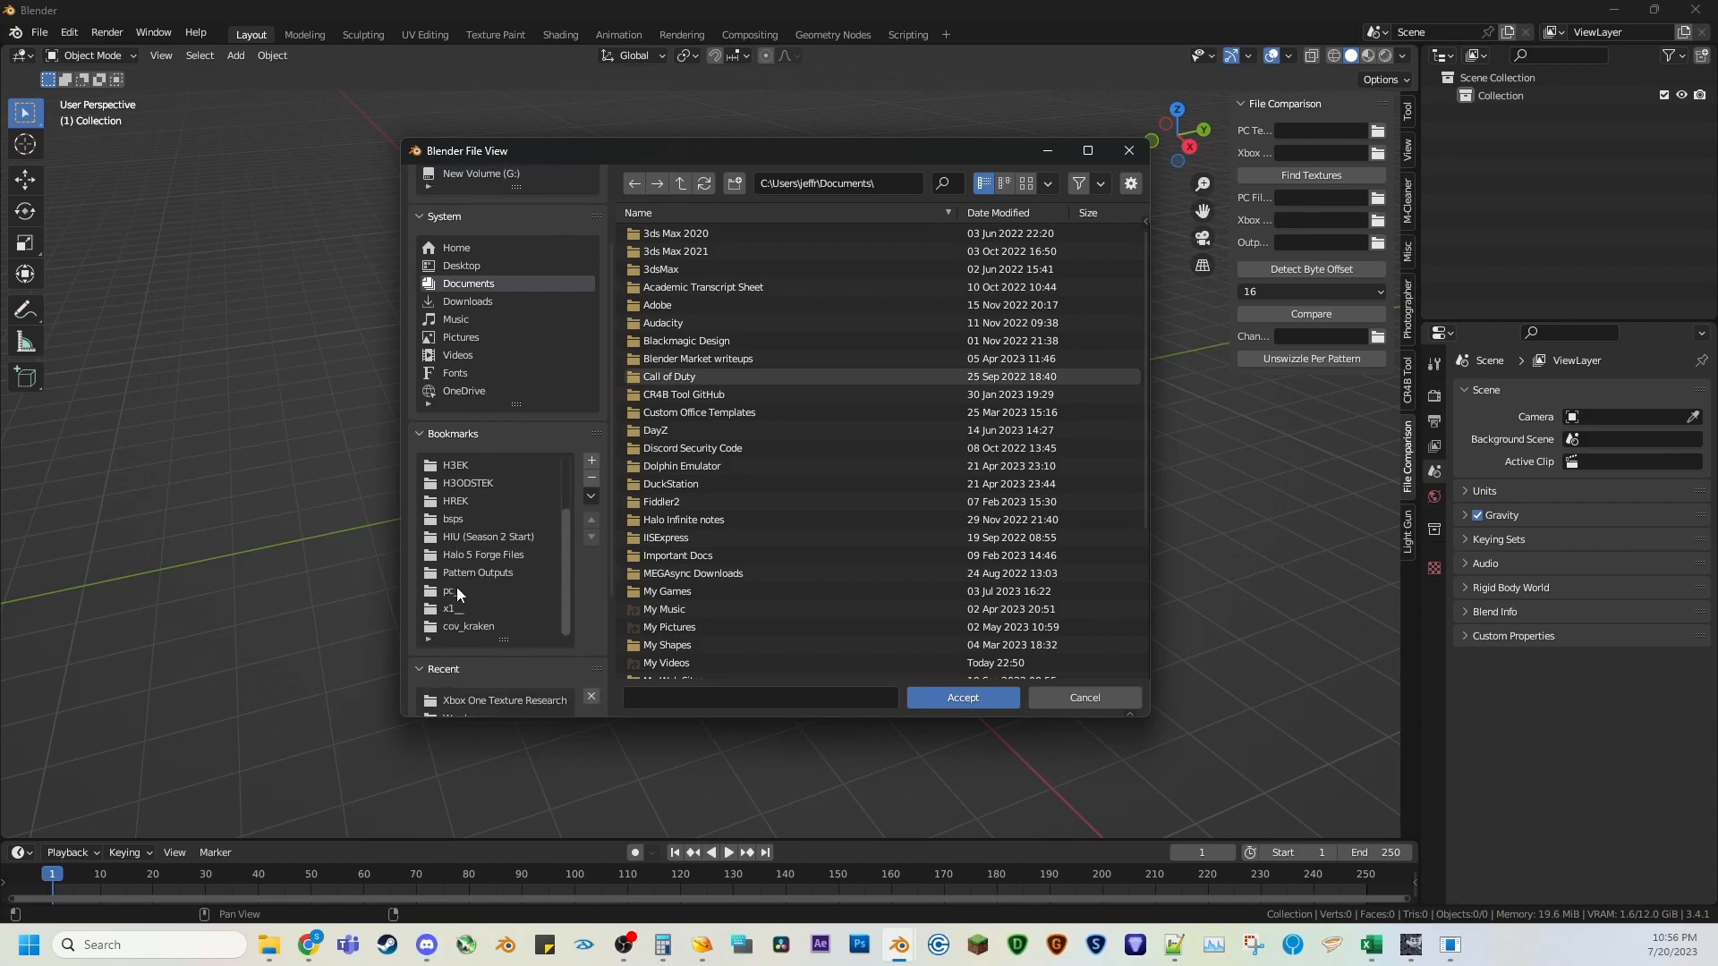
pyautogui.click(456, 587)
pyautogui.doubleClick(662, 323)
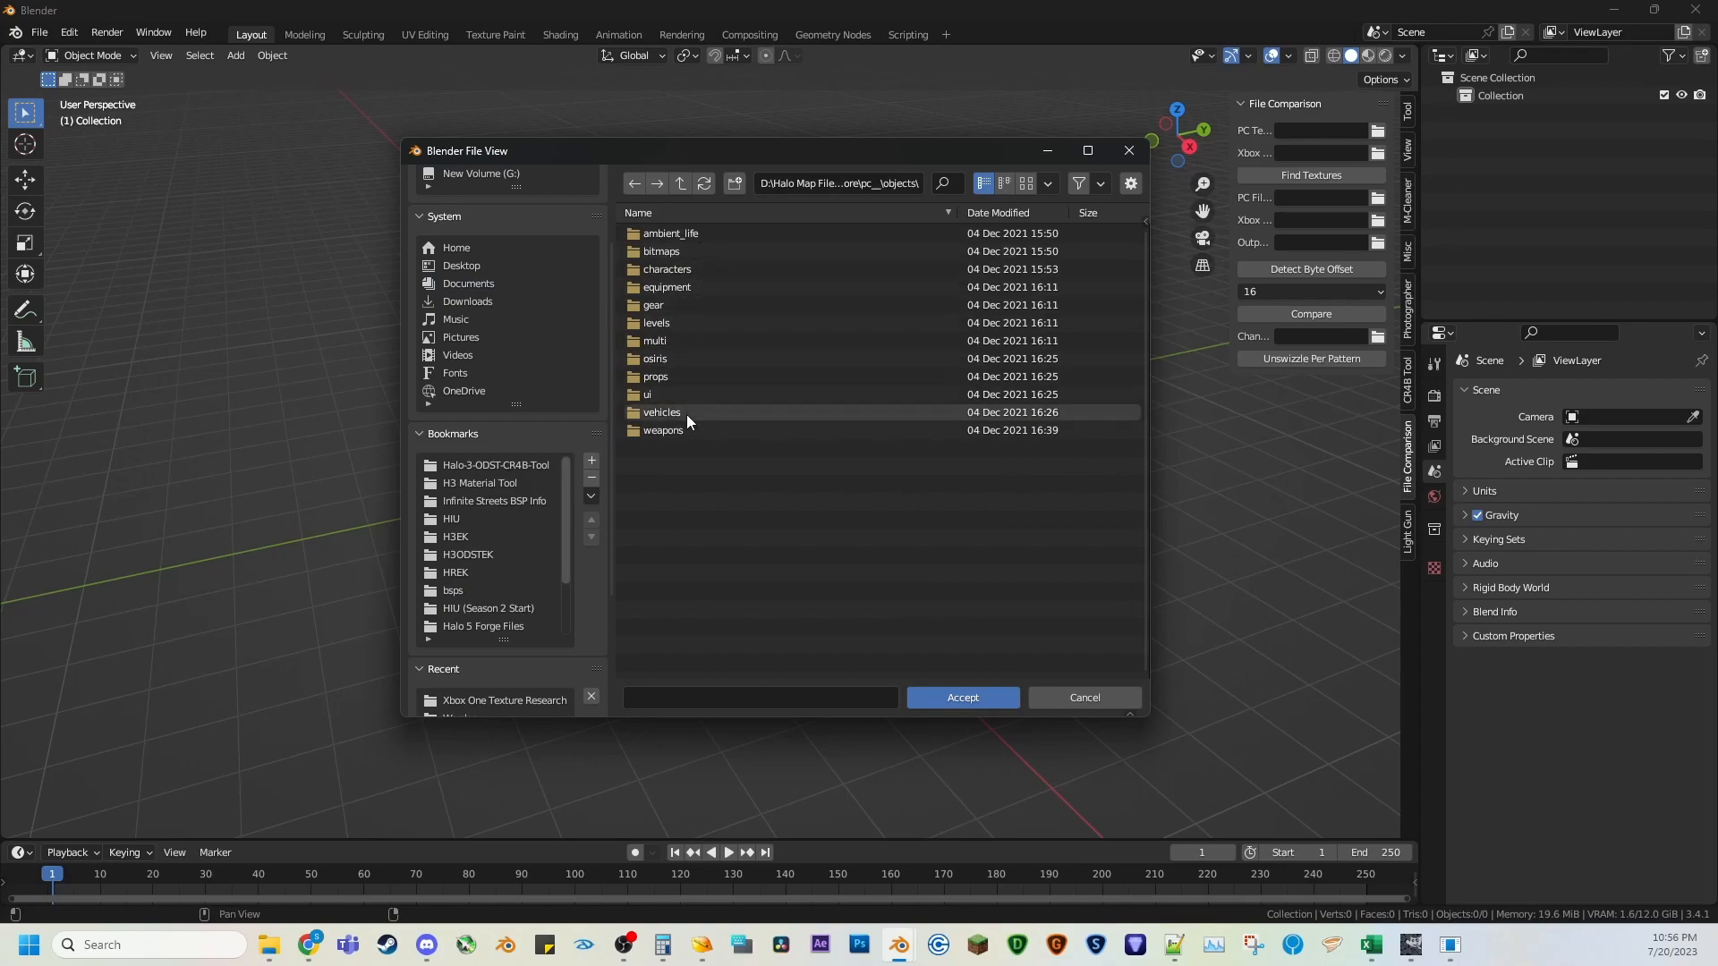
pyautogui.doubleClick(685, 415)
pyautogui.doubleClick(683, 231)
pyautogui.doubleClick(683, 233)
pyautogui.doubleClick(683, 232)
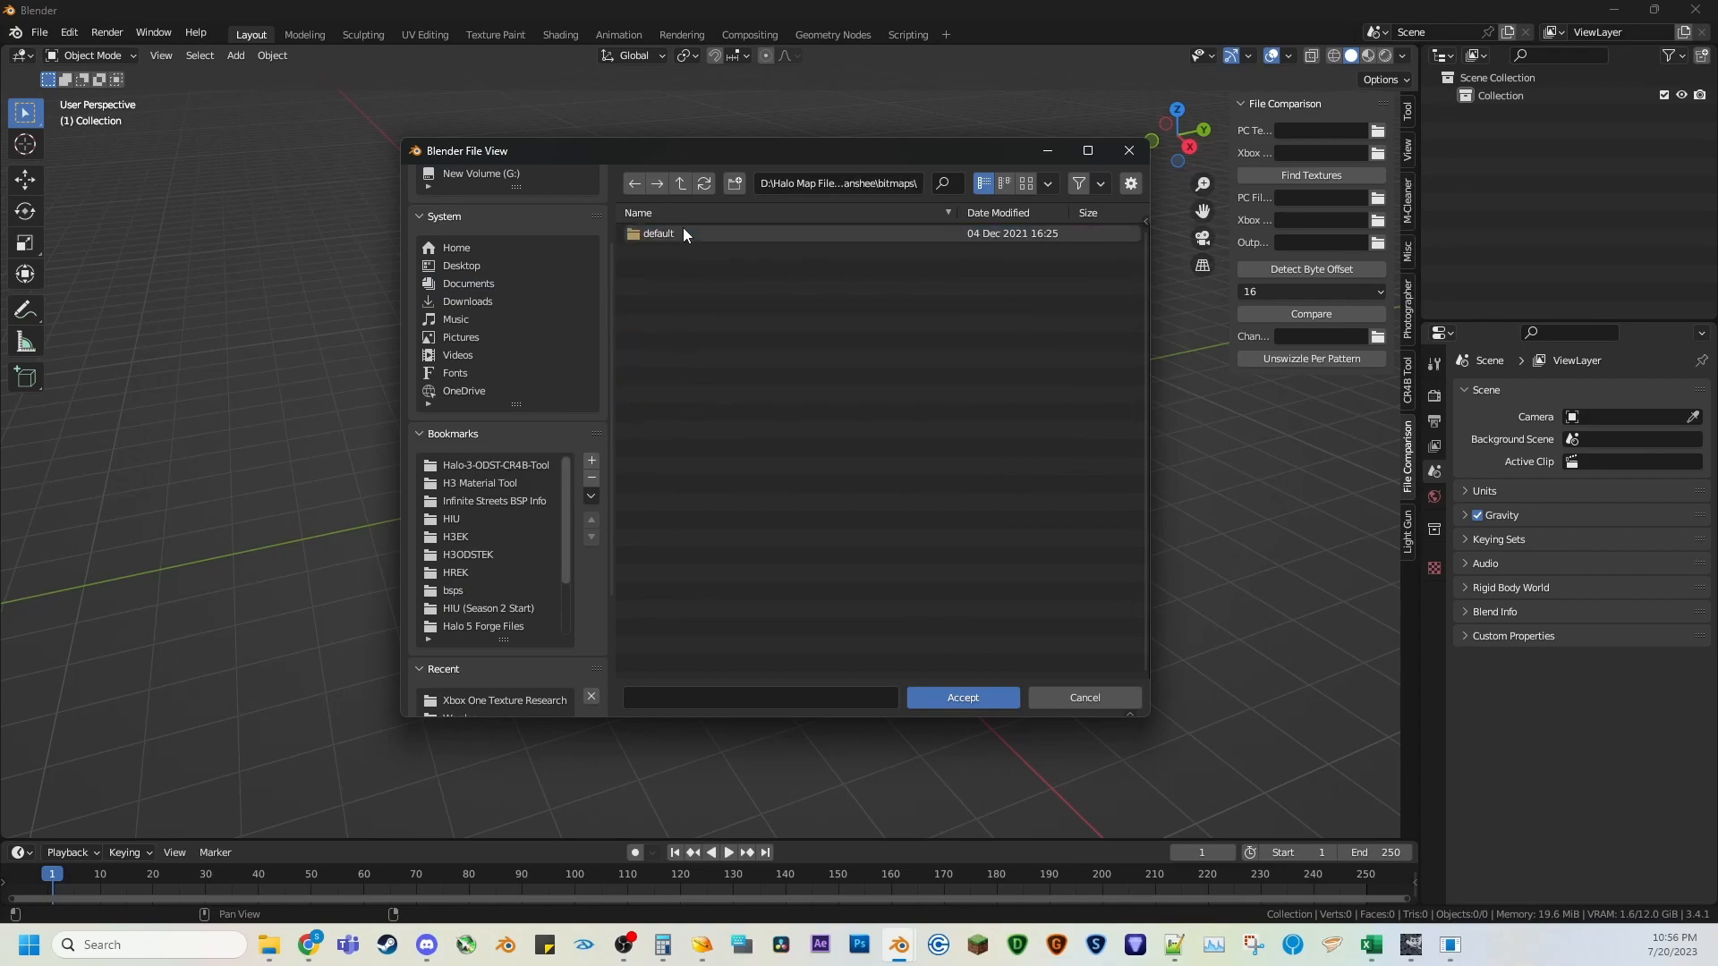
pyautogui.doubleClick(683, 232)
# Move the file browser window aside and widen it.
pyautogui.moveTo(496, 150); pyautogui.dragTo(199, 116)
pyautogui.moveTo(853, 354); pyautogui.dragTo(1041, 358)
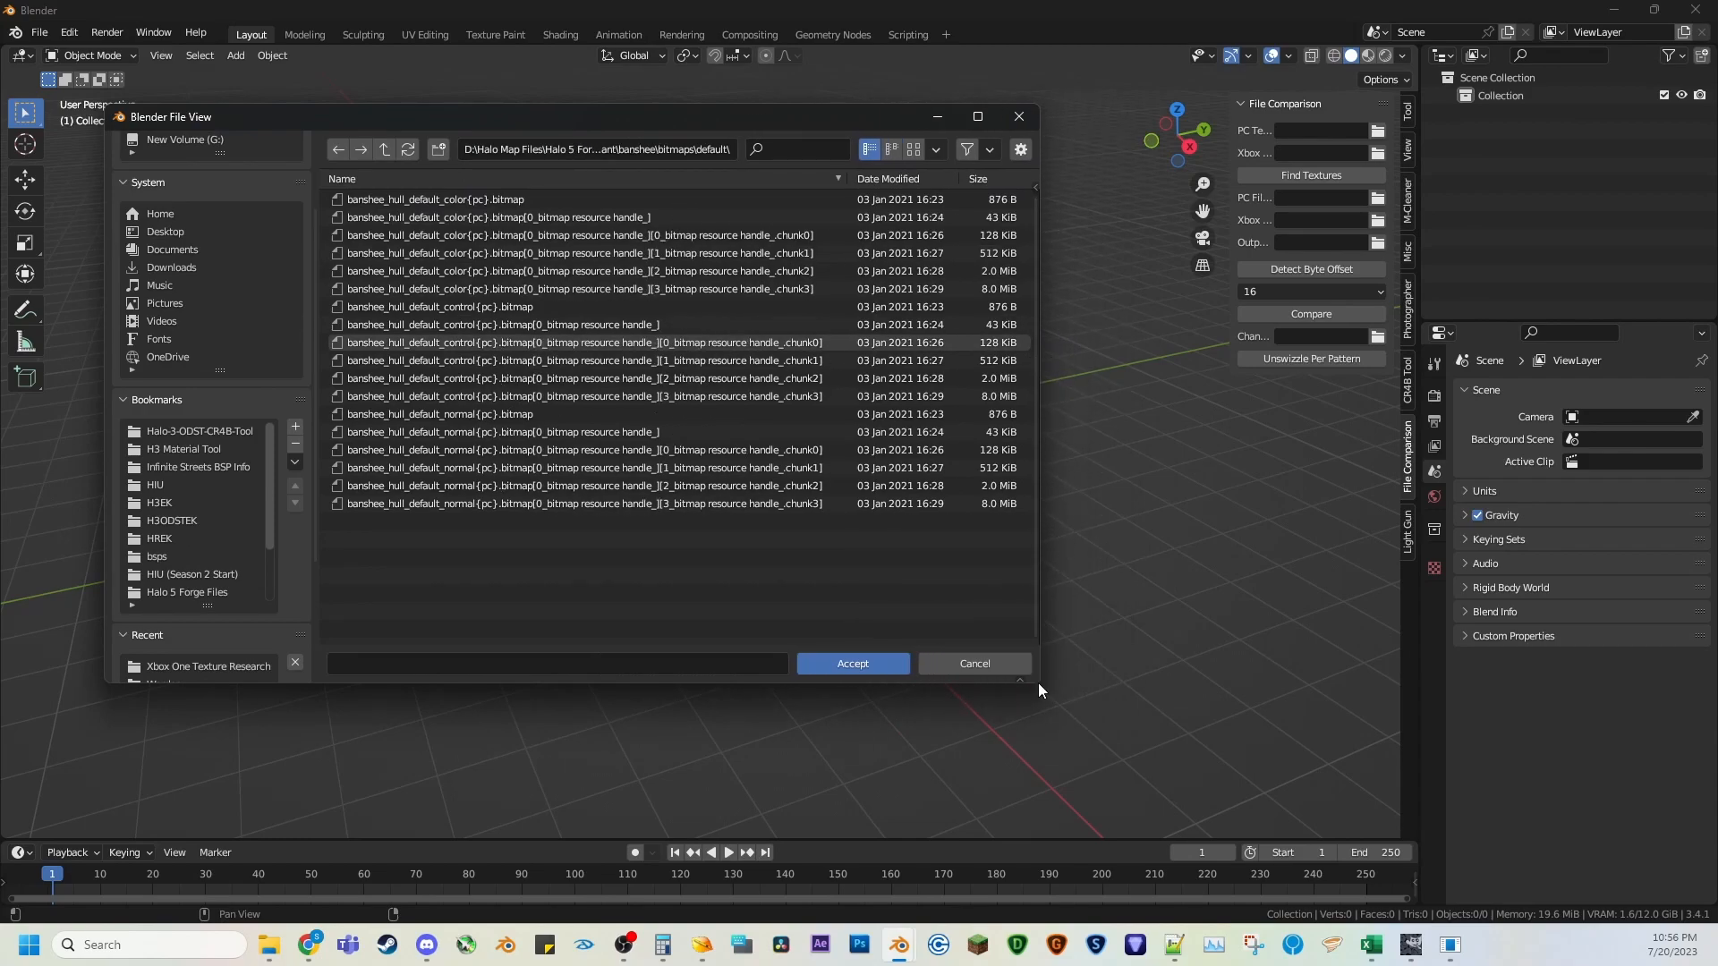
pyautogui.moveTo(1041, 683); pyautogui.dragTo(1059, 683)
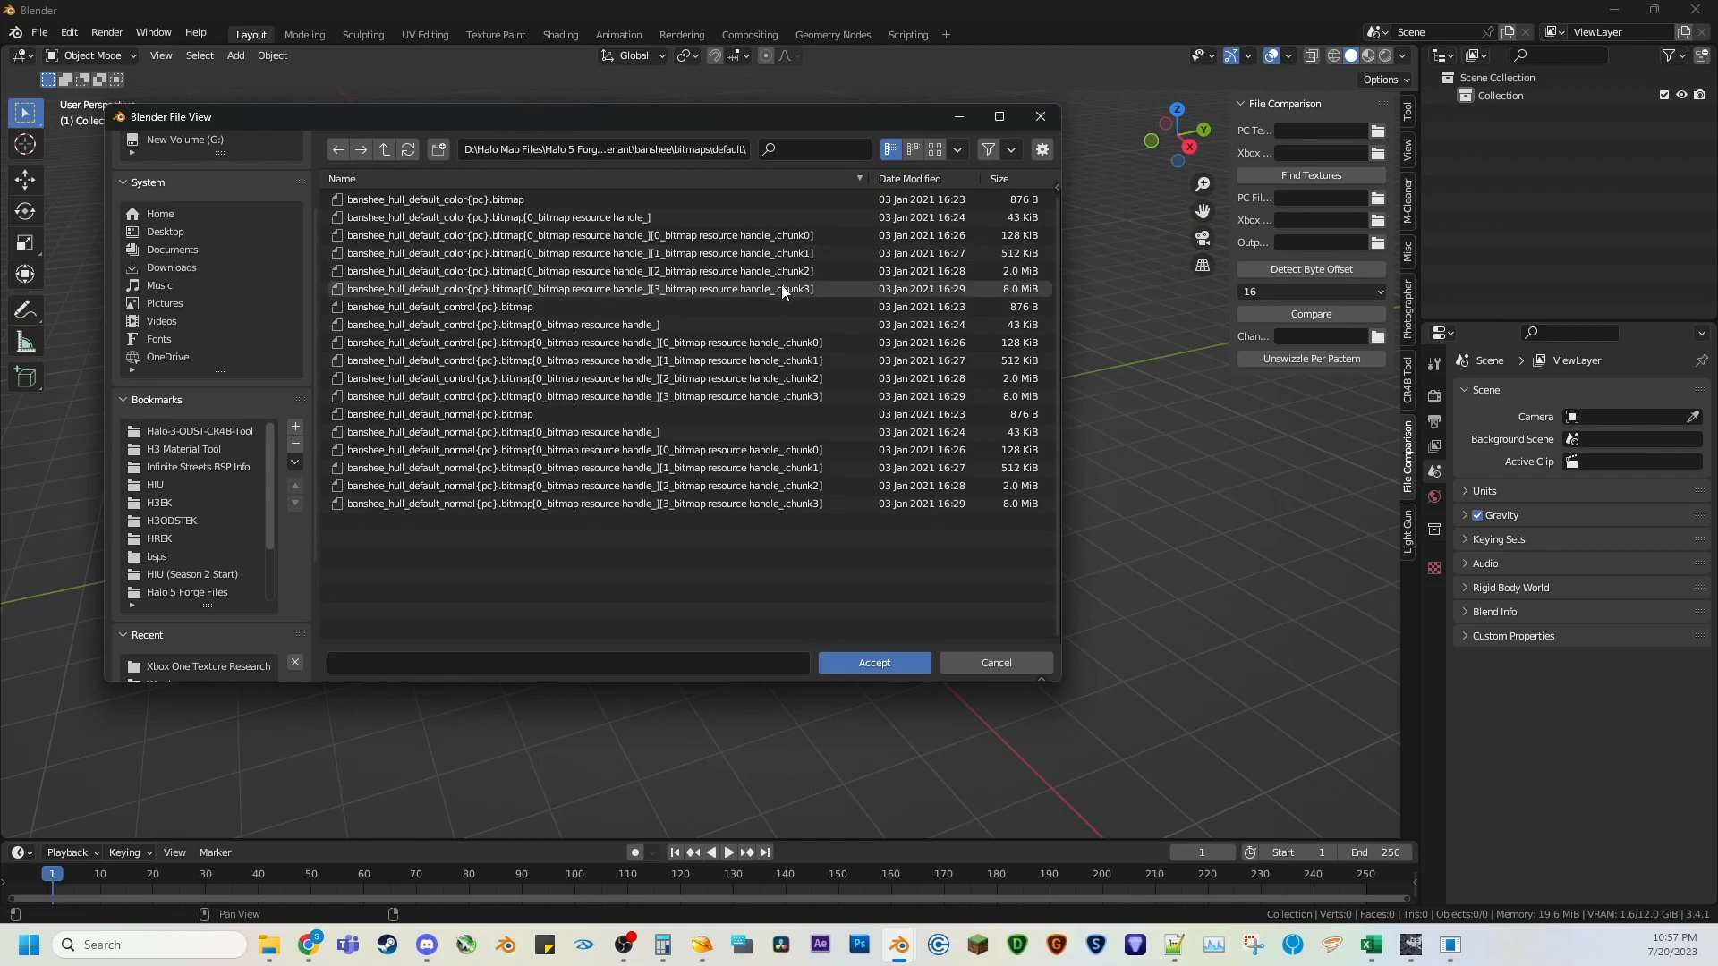
# Switch back to 010 Editor and select the first 16 bytes of row 0020h in the Xbox file.
pyautogui.click(691, 959)
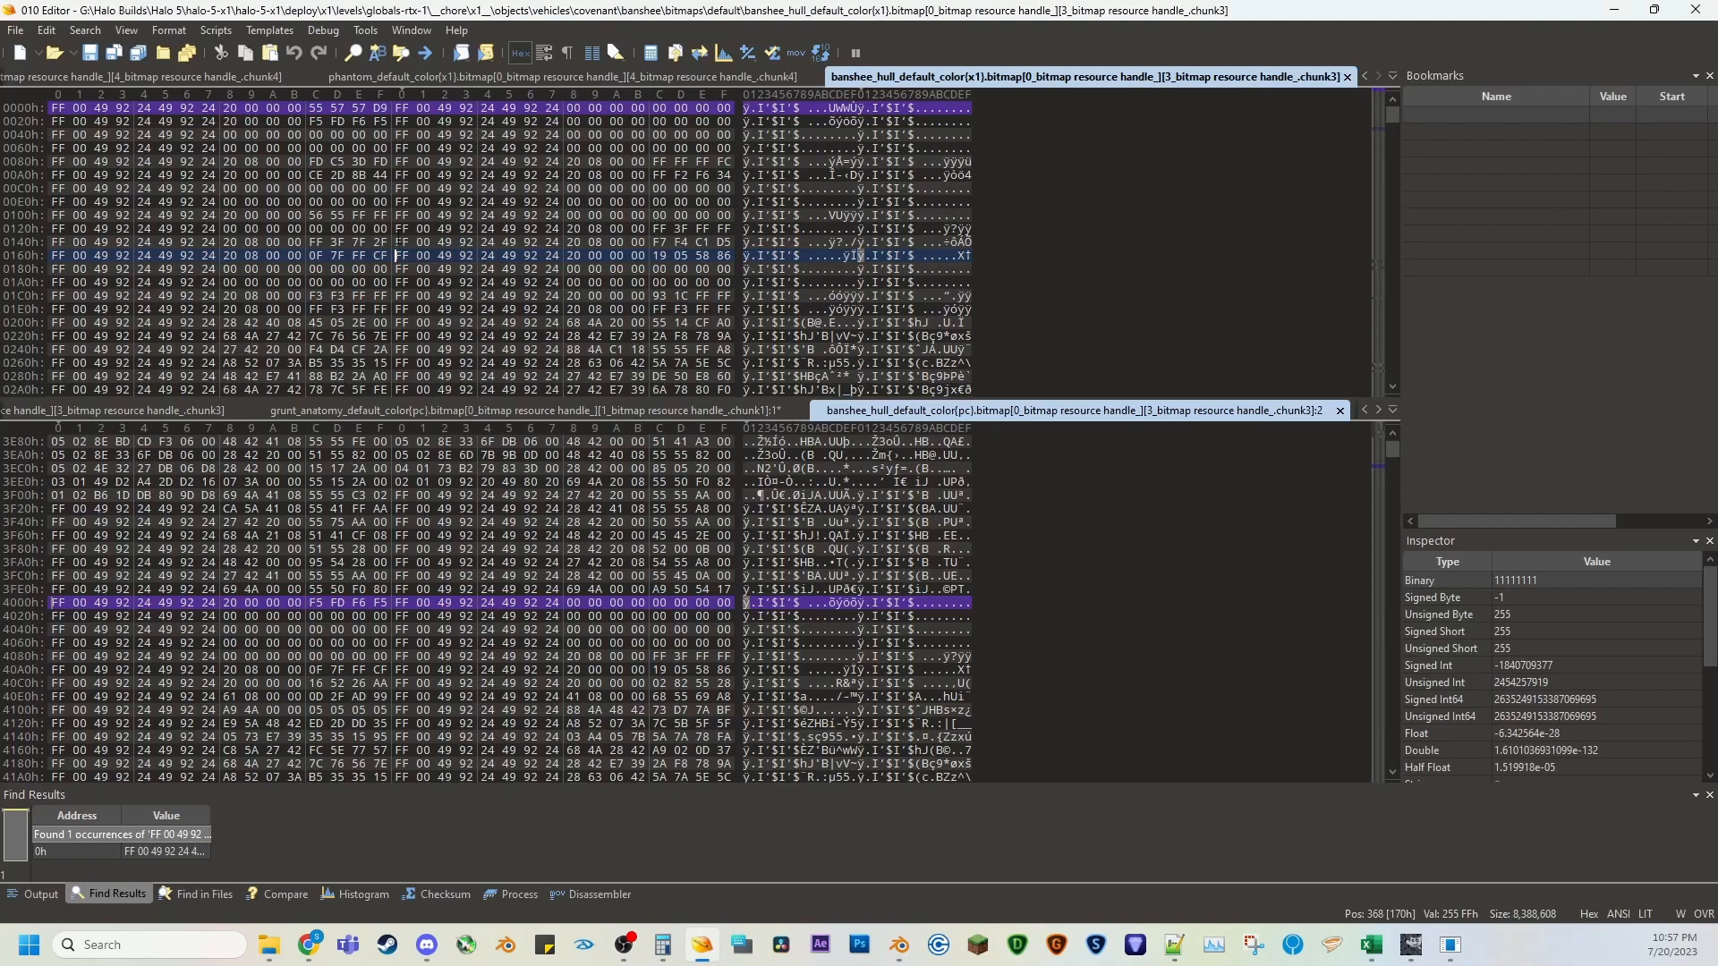
pyautogui.moveTo(54, 120); pyautogui.dragTo(394, 121)
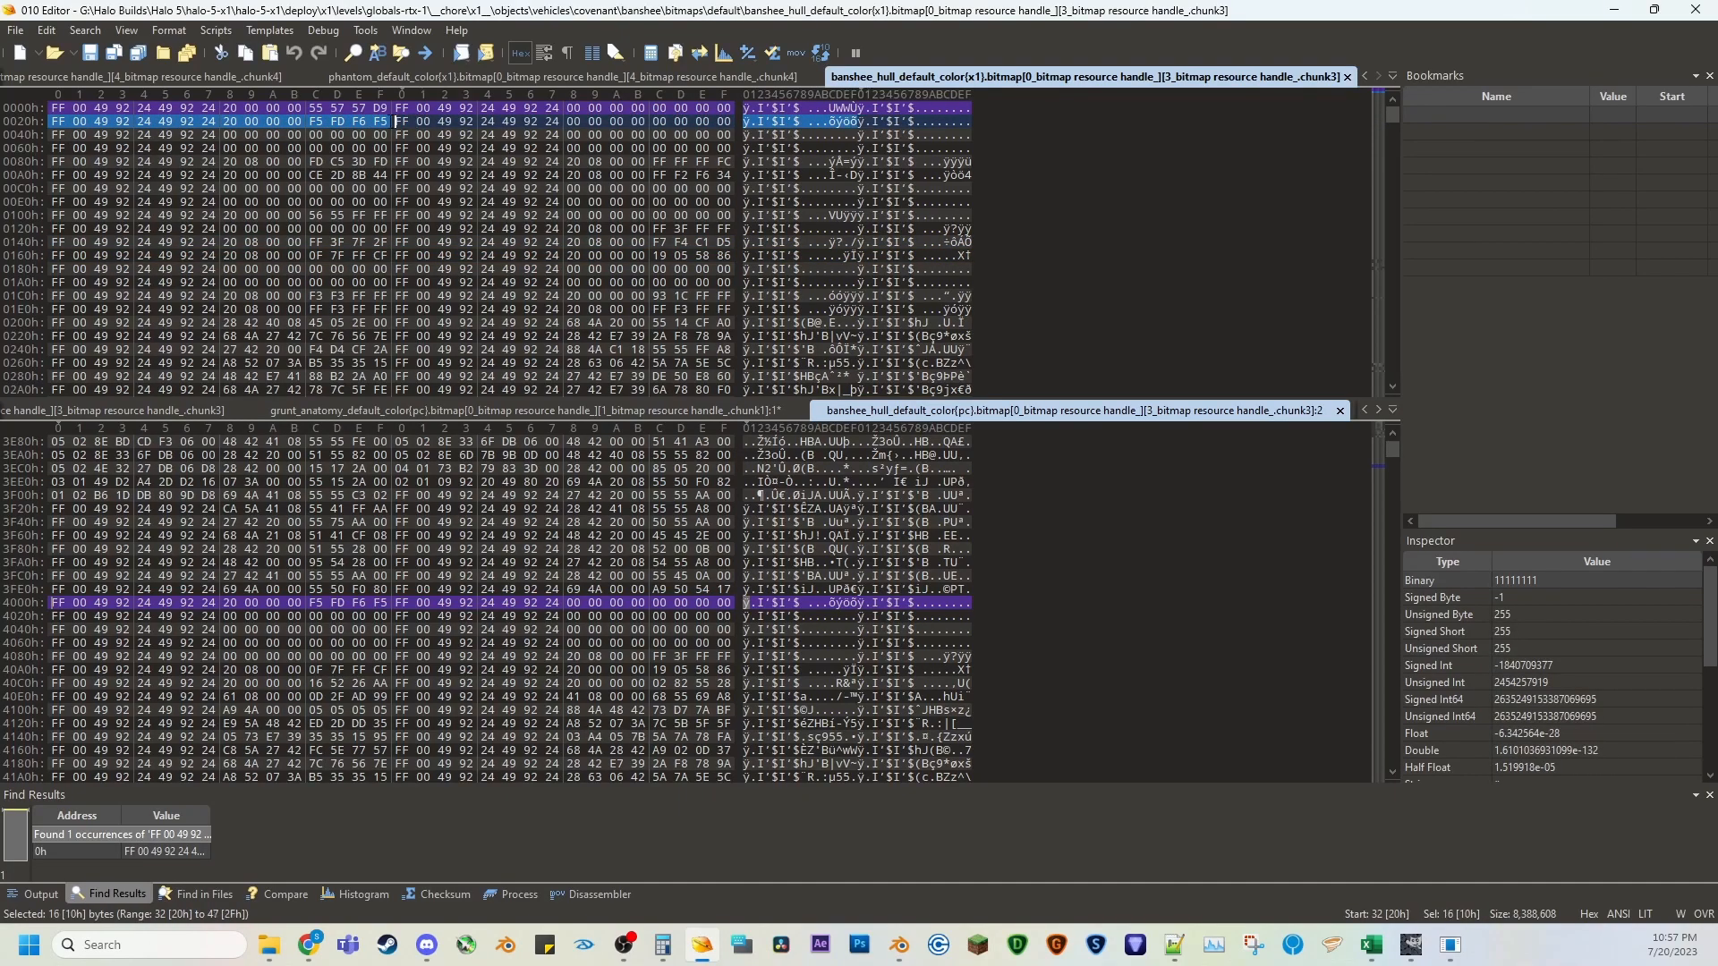
# Extend the selection in the Xbox file to the full 32 bytes of row 0020h, and select the full row 0000h.
pyautogui.click(397, 135)
pyautogui.moveTo(54, 121)
pyautogui.mouseDown()
pyautogui.moveTo(609, 134)
pyautogui.moveTo(51, 135)
pyautogui.mouseUp()
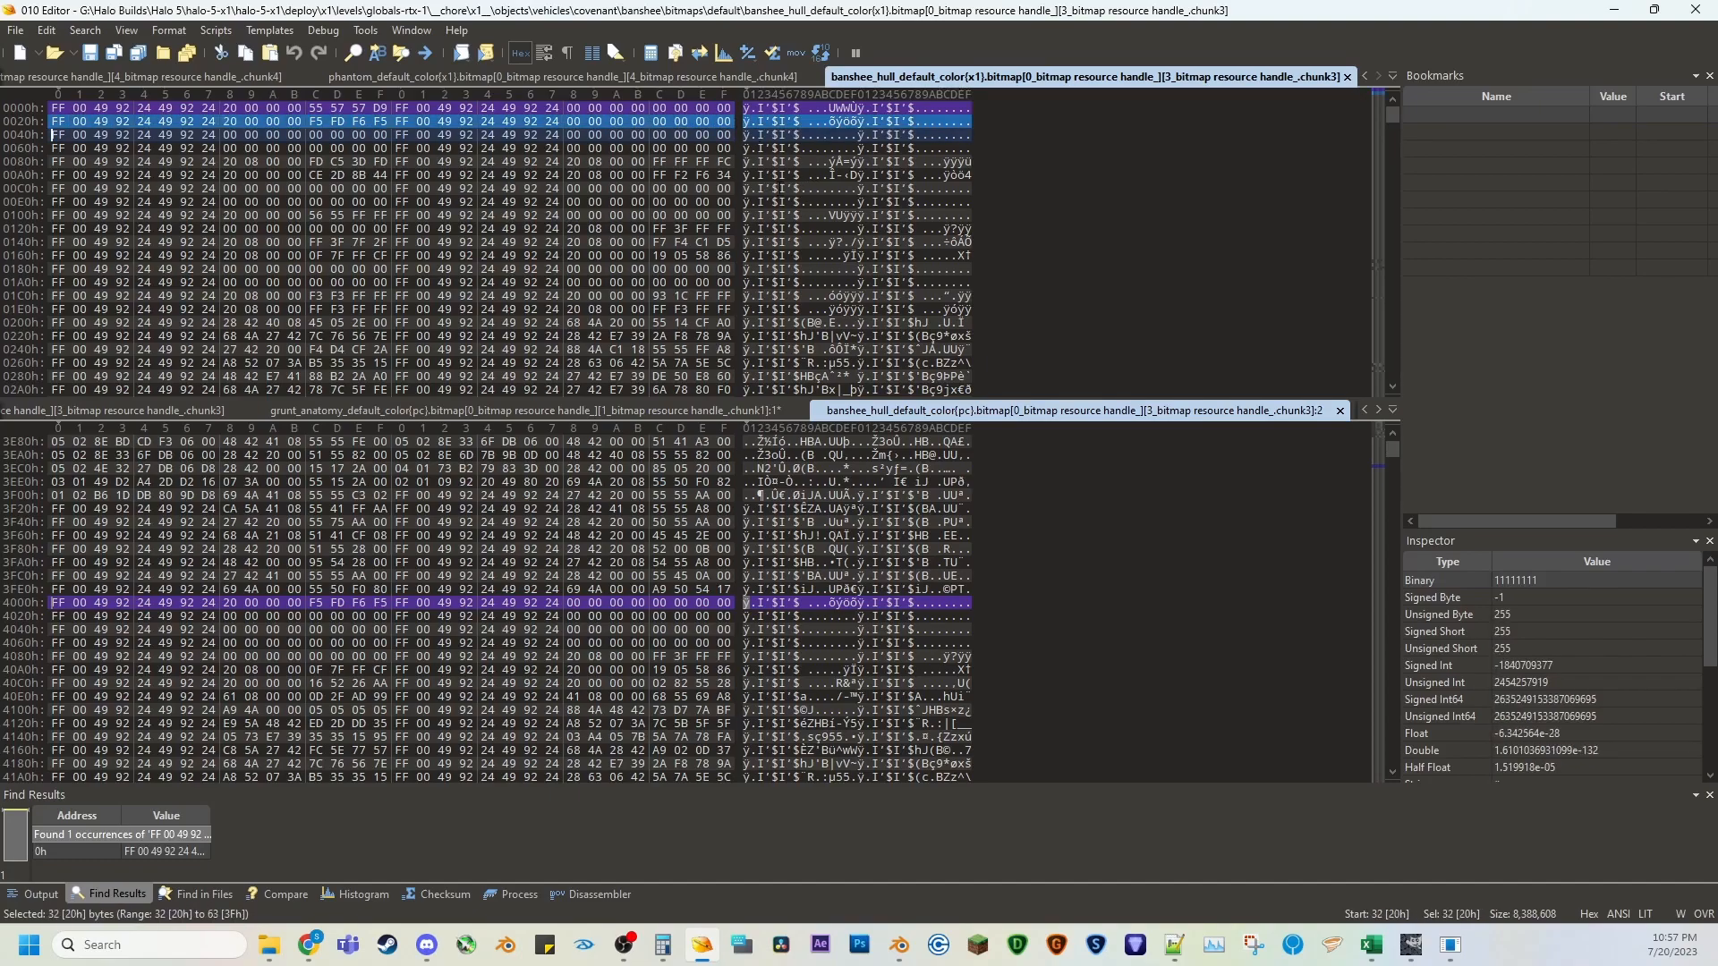
pyautogui.click(719, 175)
pyautogui.moveTo(54, 108); pyautogui.dragTo(725, 108)
# Go to the start of the PC banshee file and select all 32 bytes of row 0000h.
pyautogui.click(1016, 602)
pyautogui.scroll(20, 1016, 603)
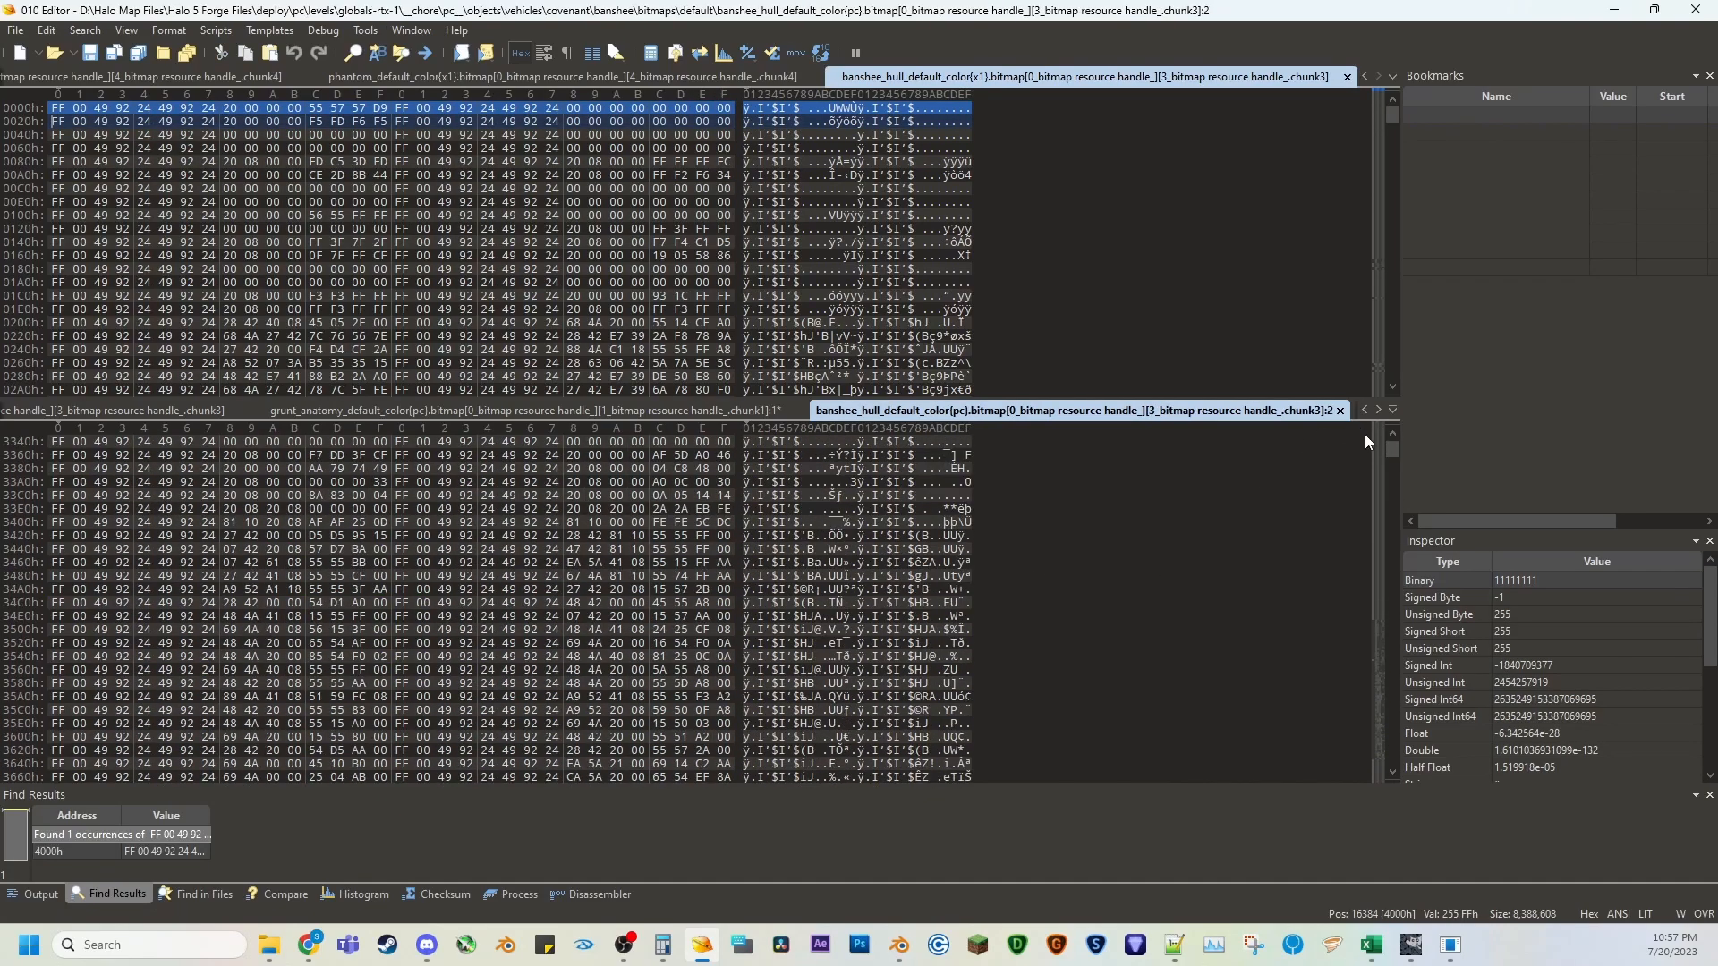
pyautogui.moveTo(1394, 449); pyautogui.dragTo(1398, 426)
pyautogui.moveTo(54, 441); pyautogui.dragTo(725, 441)
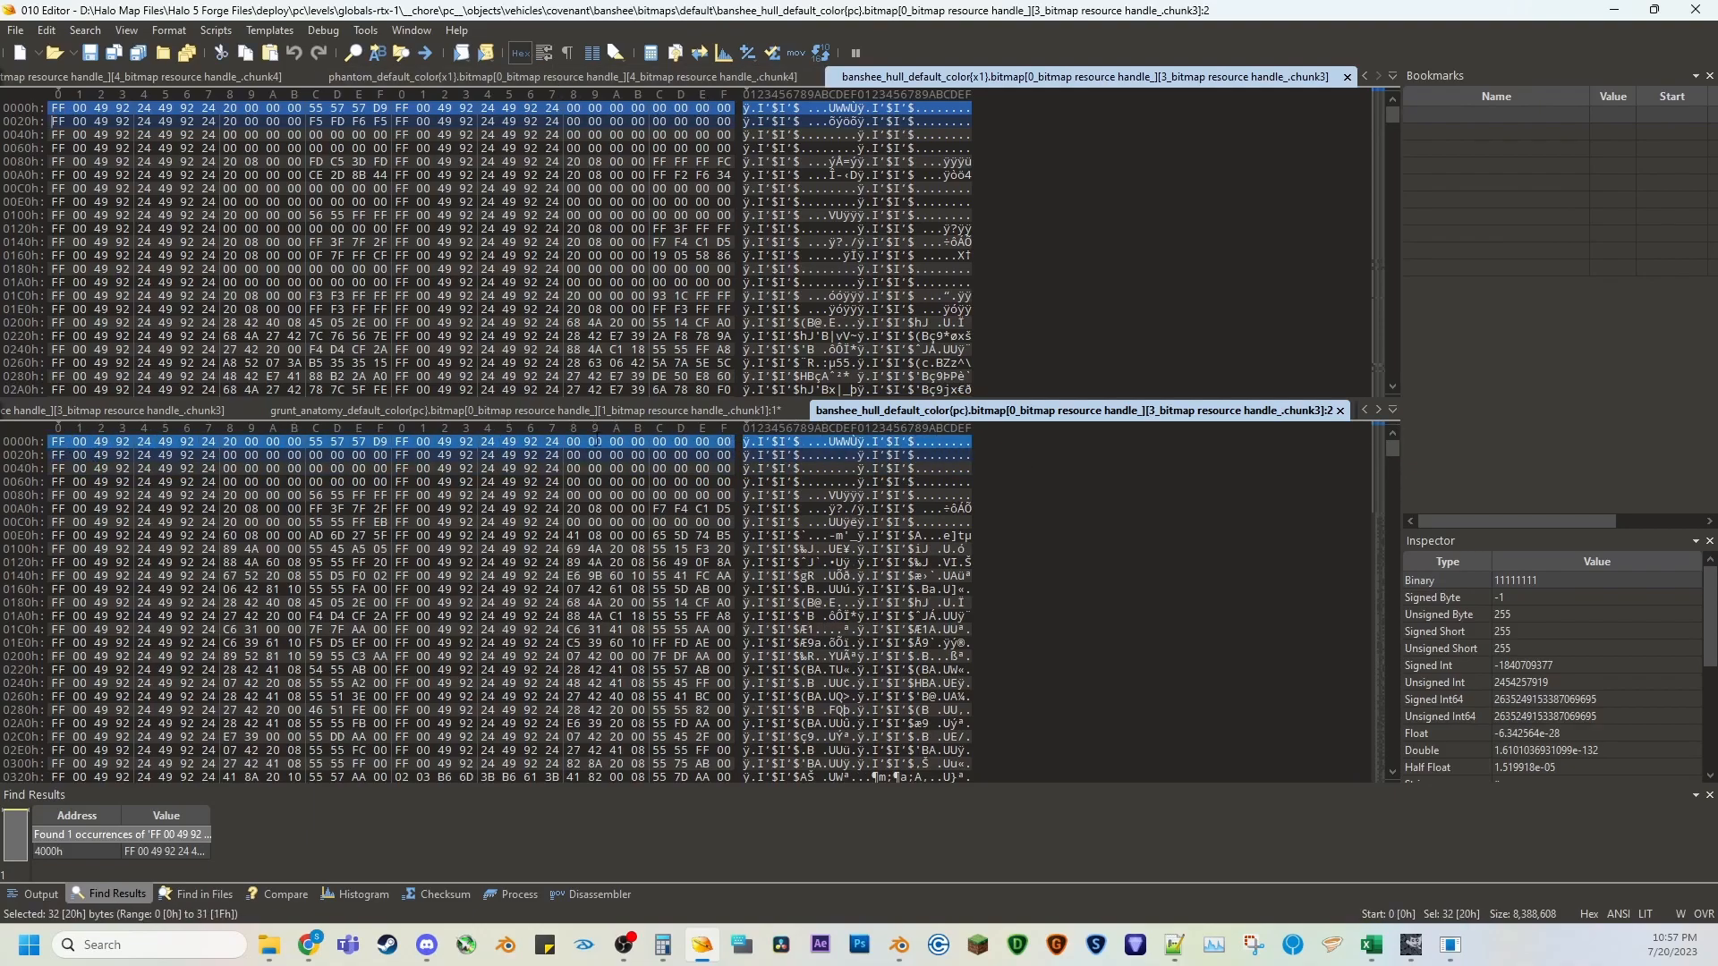
# Compare row 0000h of the Xbox and PC files by selecting its first and second 16-byte halves in each.
pyautogui.click(357, 189)
pyautogui.moveTo(54, 107); pyautogui.dragTo(380, 107)
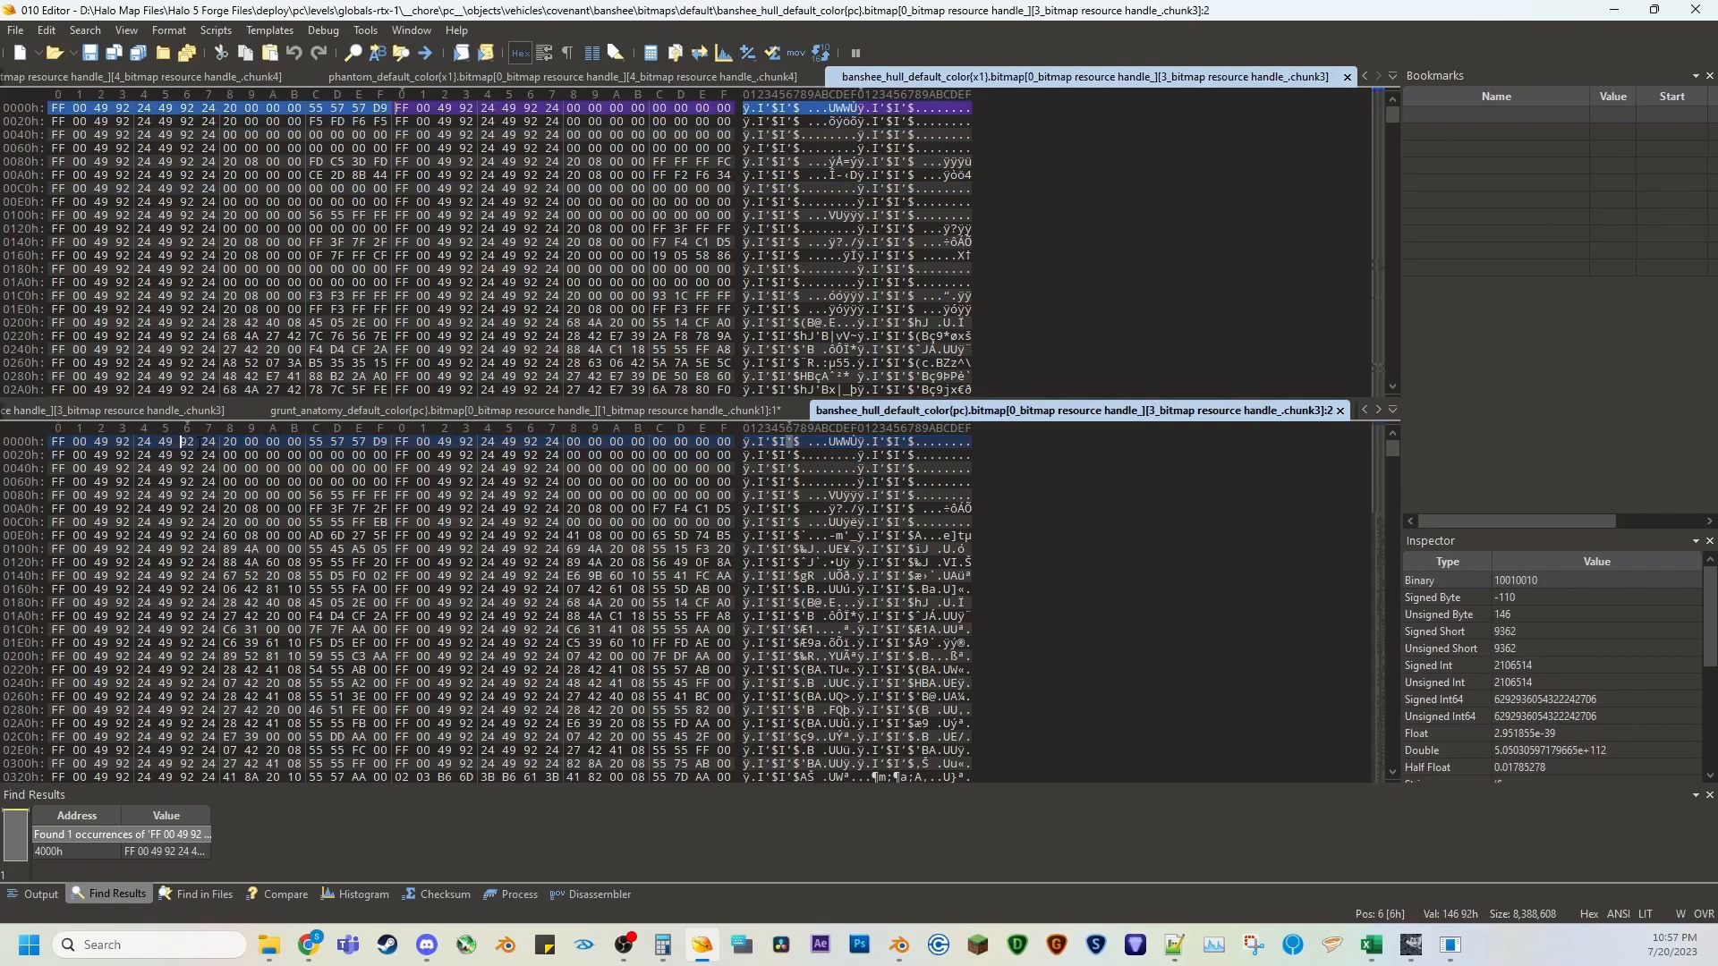
pyautogui.moveTo(53, 441); pyautogui.dragTo(722, 445)
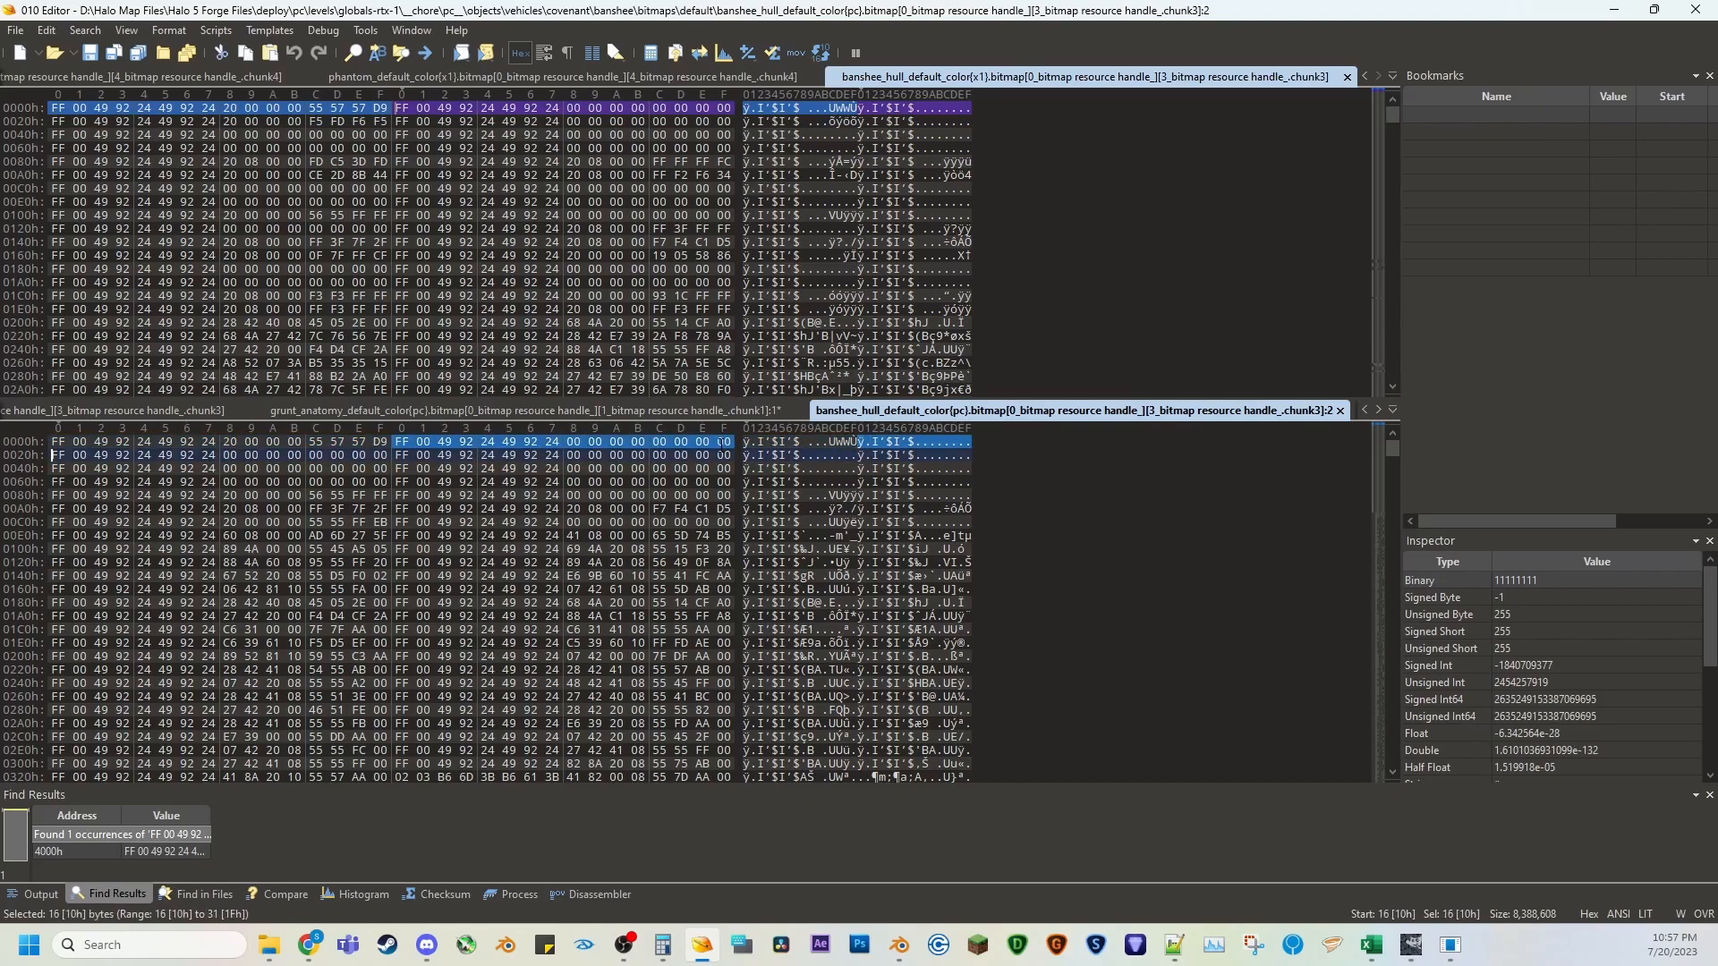
pyautogui.click(504, 149)
pyautogui.moveTo(400, 108); pyautogui.dragTo(722, 108)
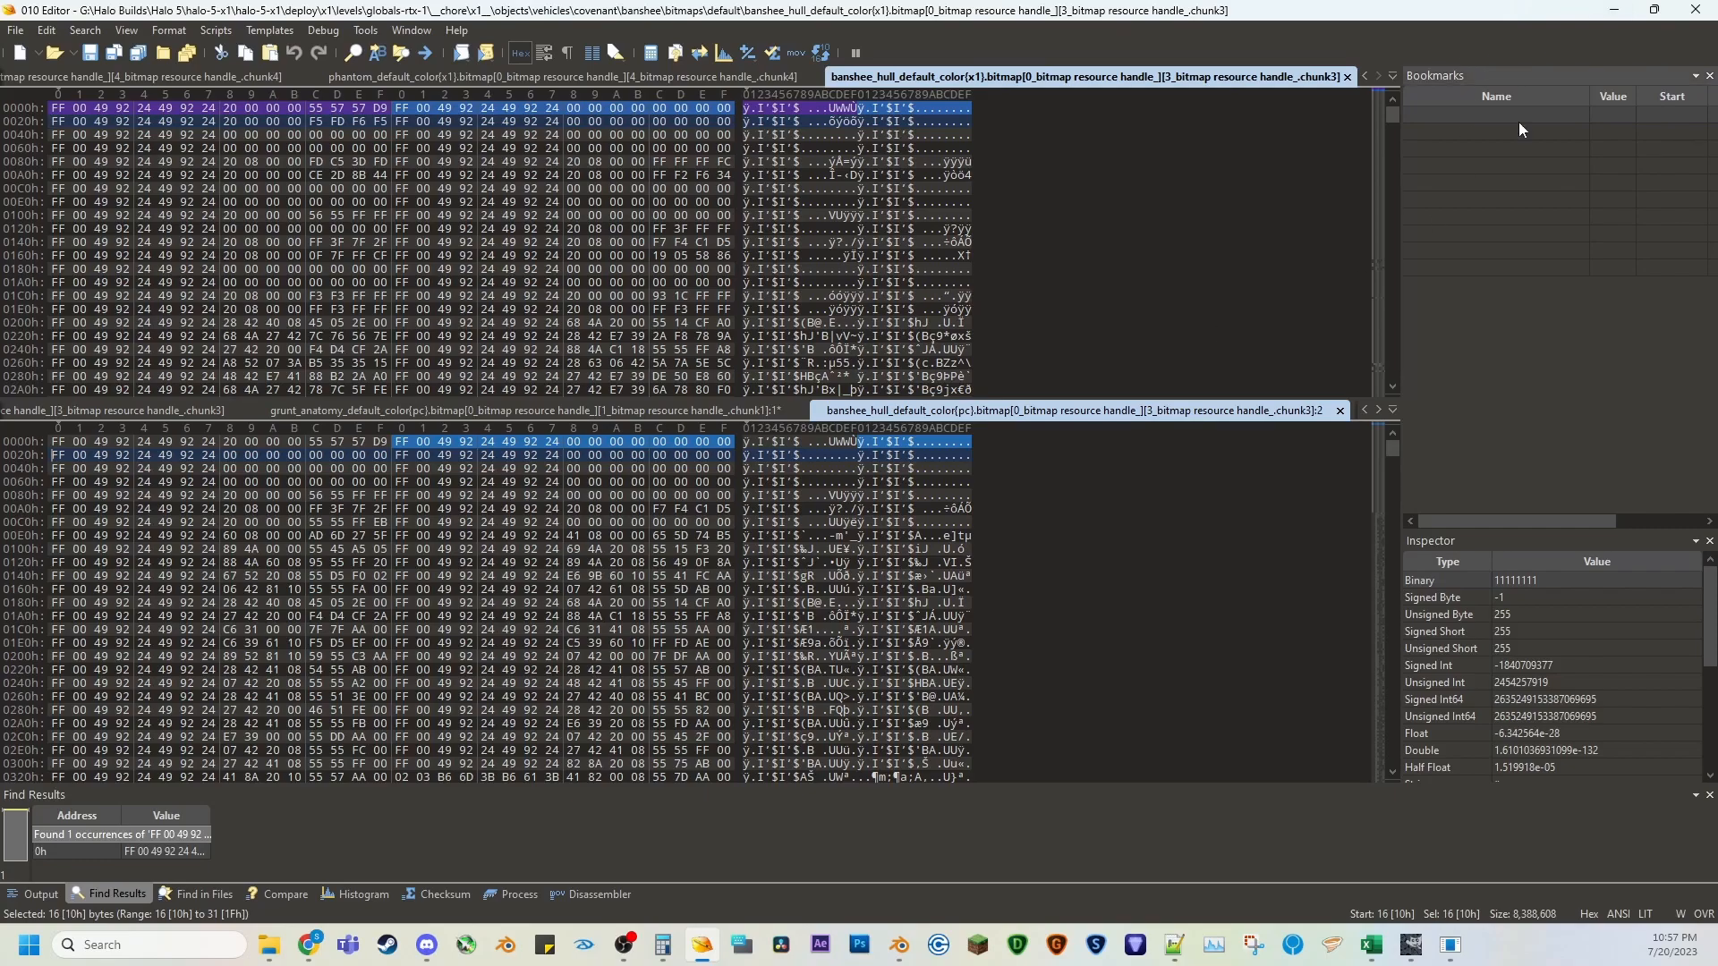
# Return to Blender and set the PC file to banshee_hull_default_color{pc}.bitmap[0_bitmap resource handle_][3_bitmap resource handle_chunk3].
pyautogui.click(1614, 9)
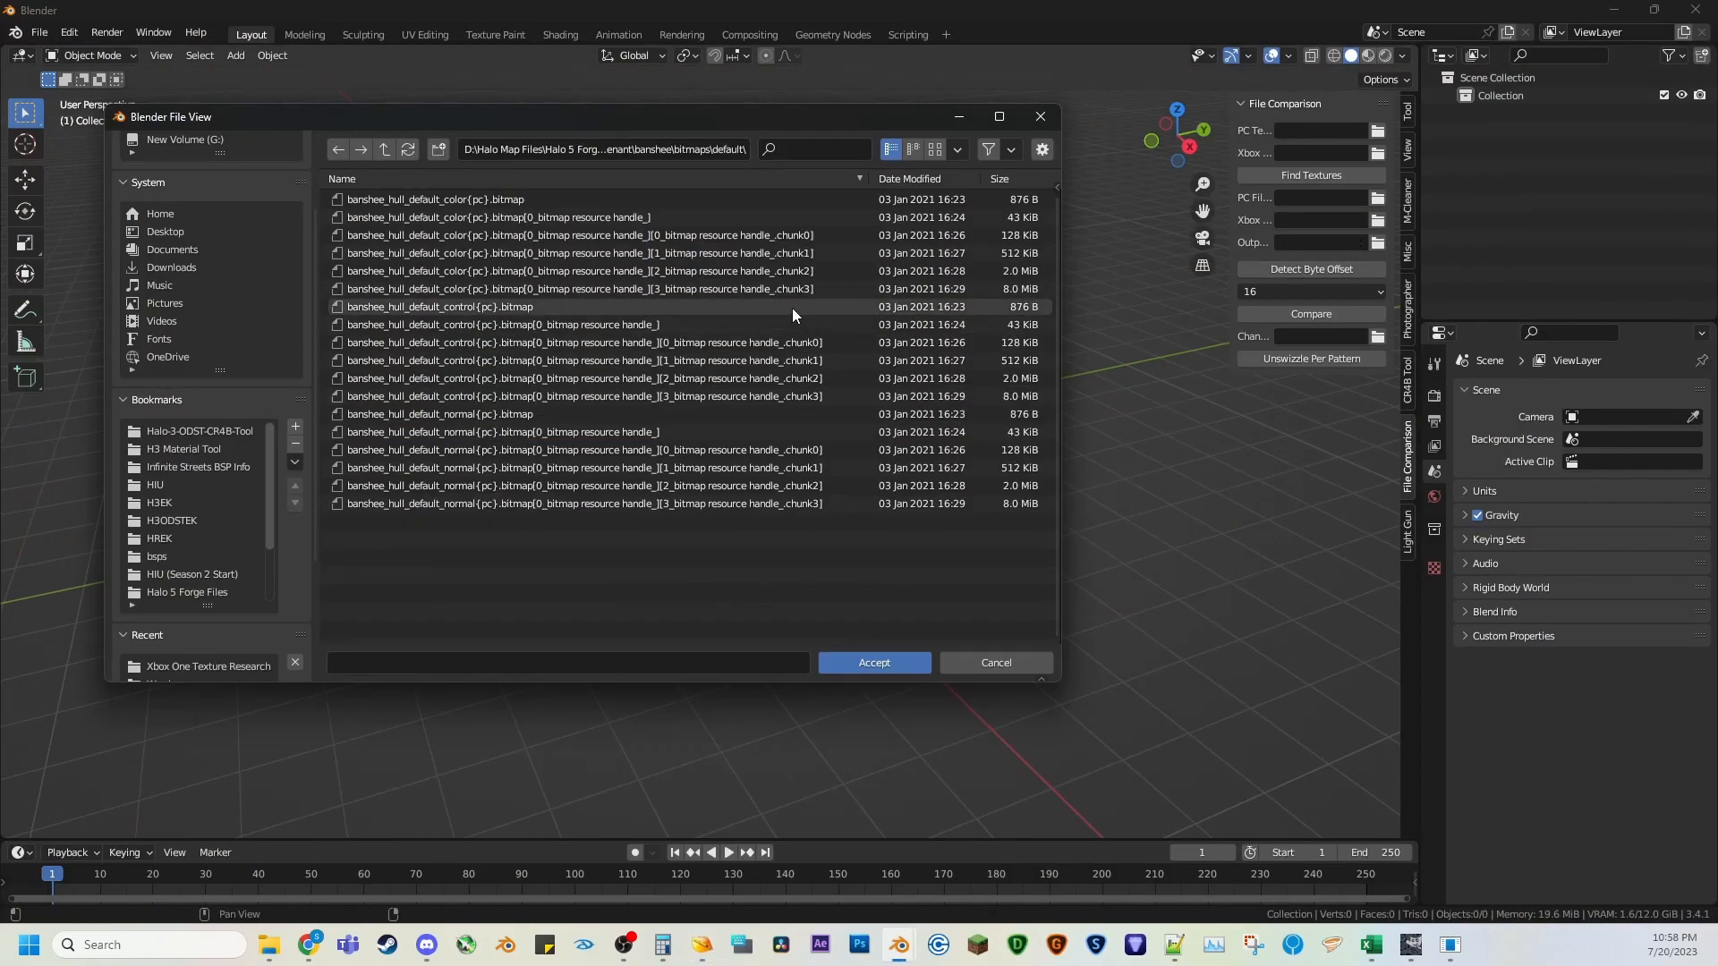
pyautogui.click(442, 290)
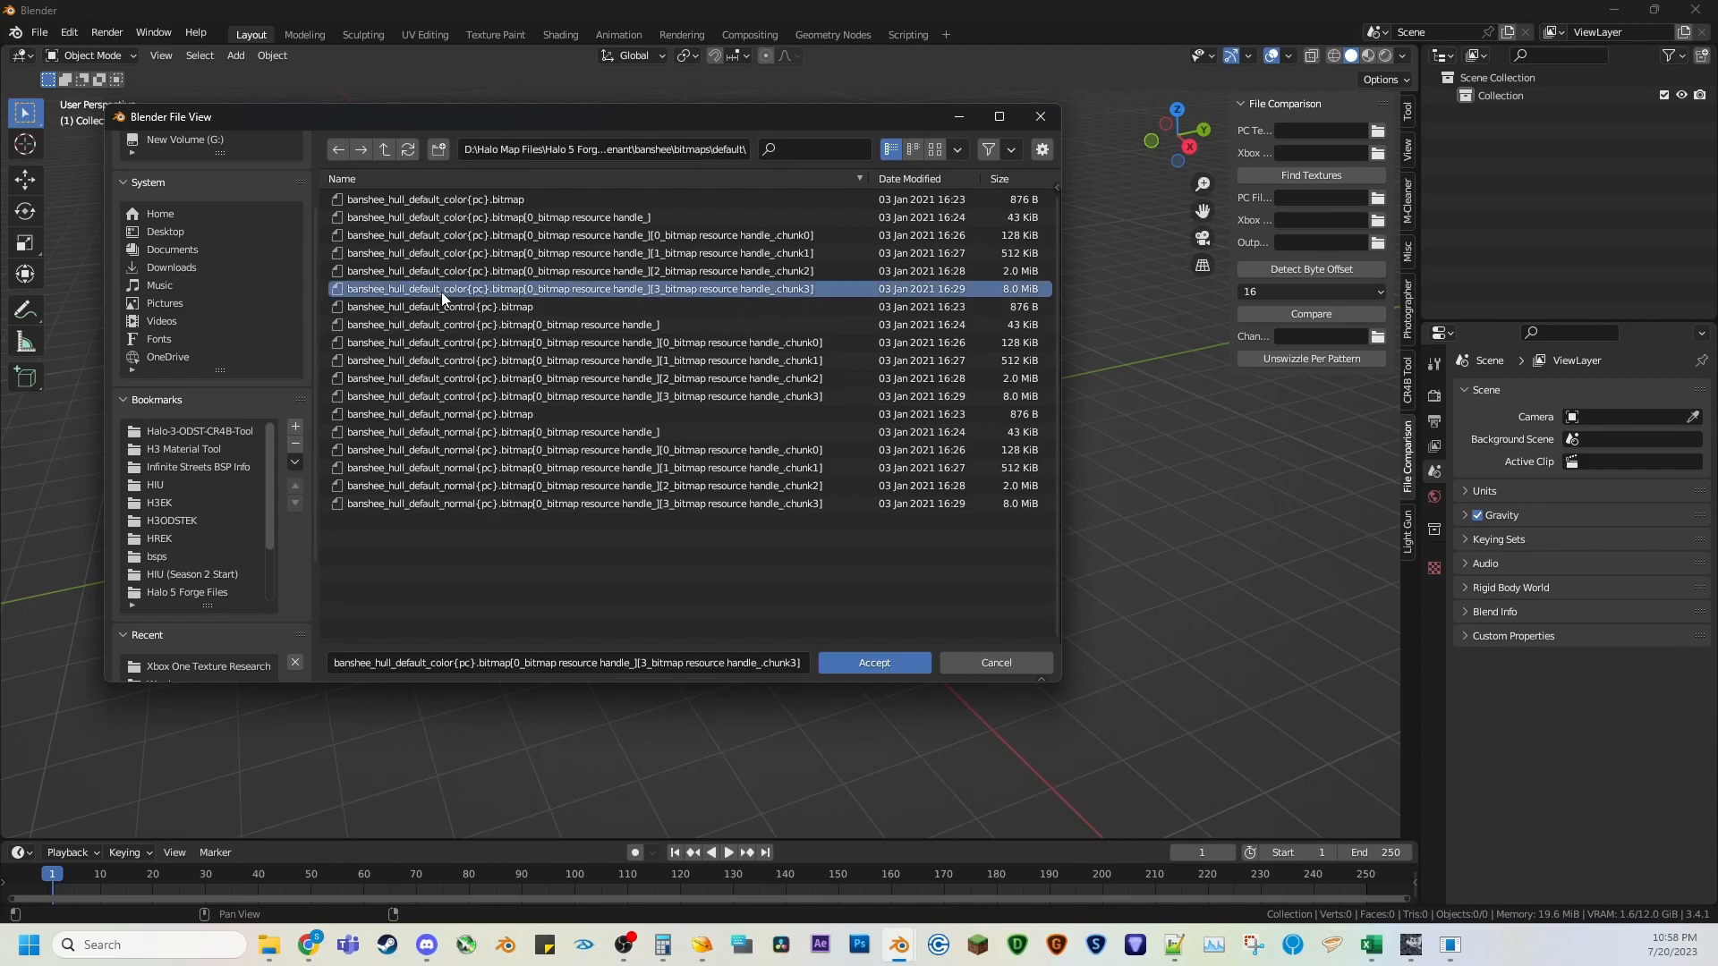
pyautogui.click(889, 664)
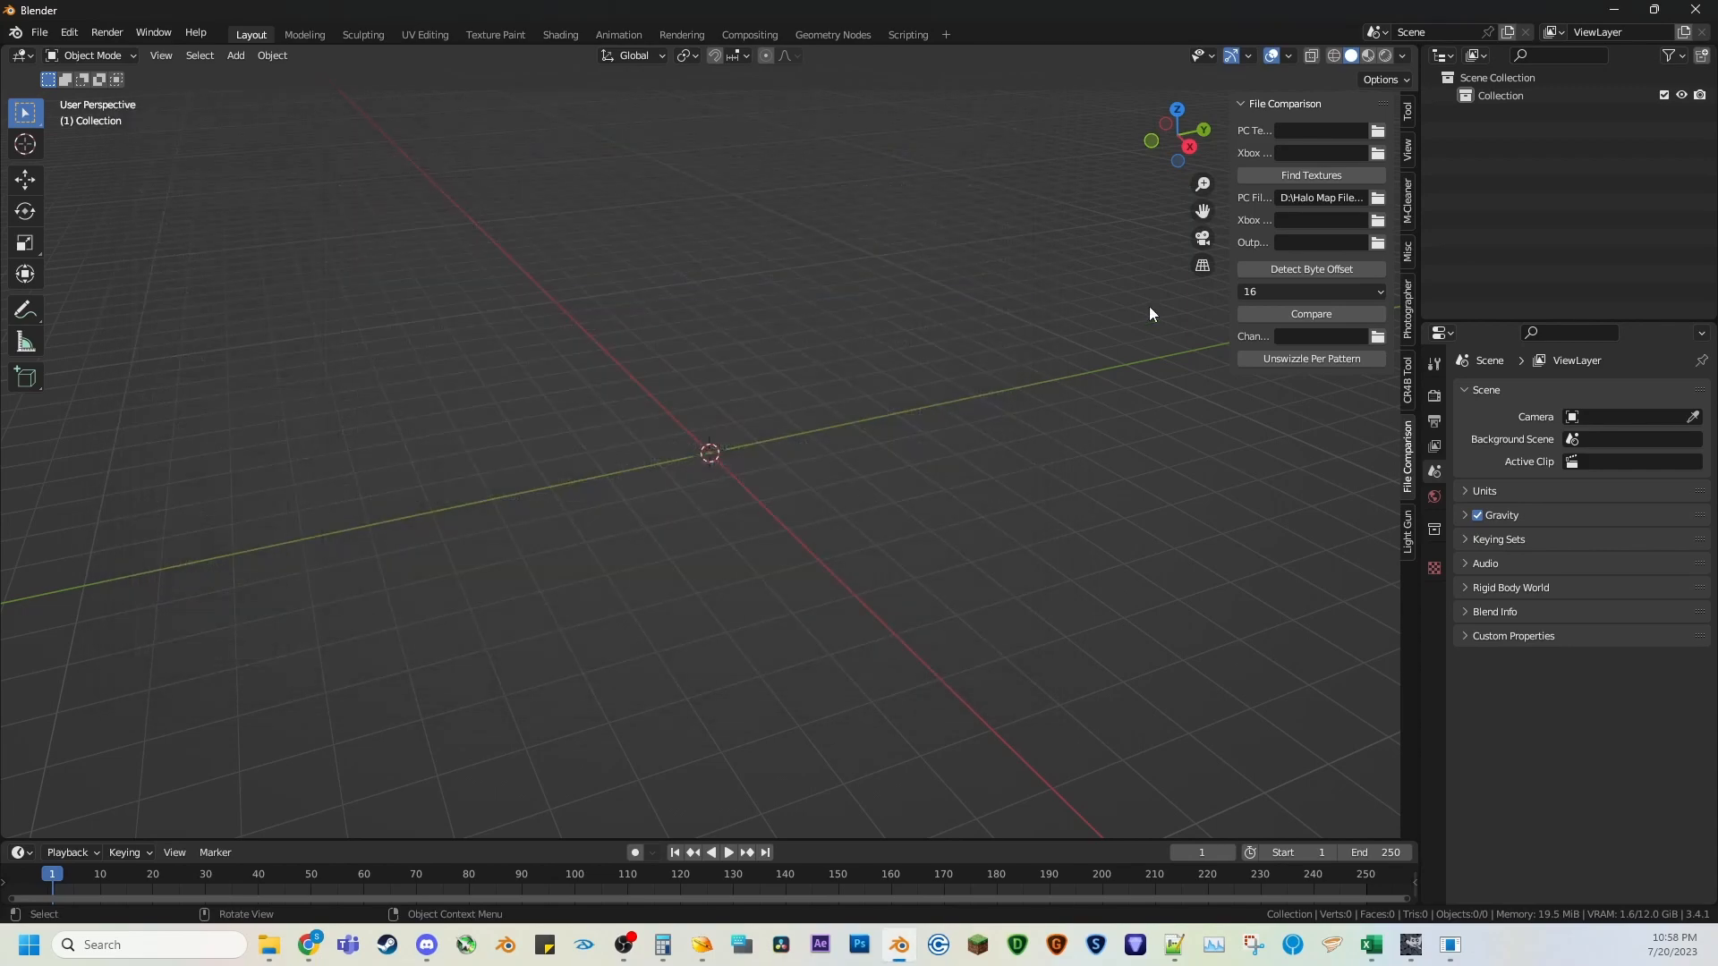
# Browse for the Xbox file in the x1__ folder objects\vehicles\covenant\banshee\bitmaps\default.
pyautogui.click(1378, 220)
pyautogui.moveTo(666, 172); pyautogui.dragTo(563, 118)
pyautogui.scroll(-2, 363, 534)
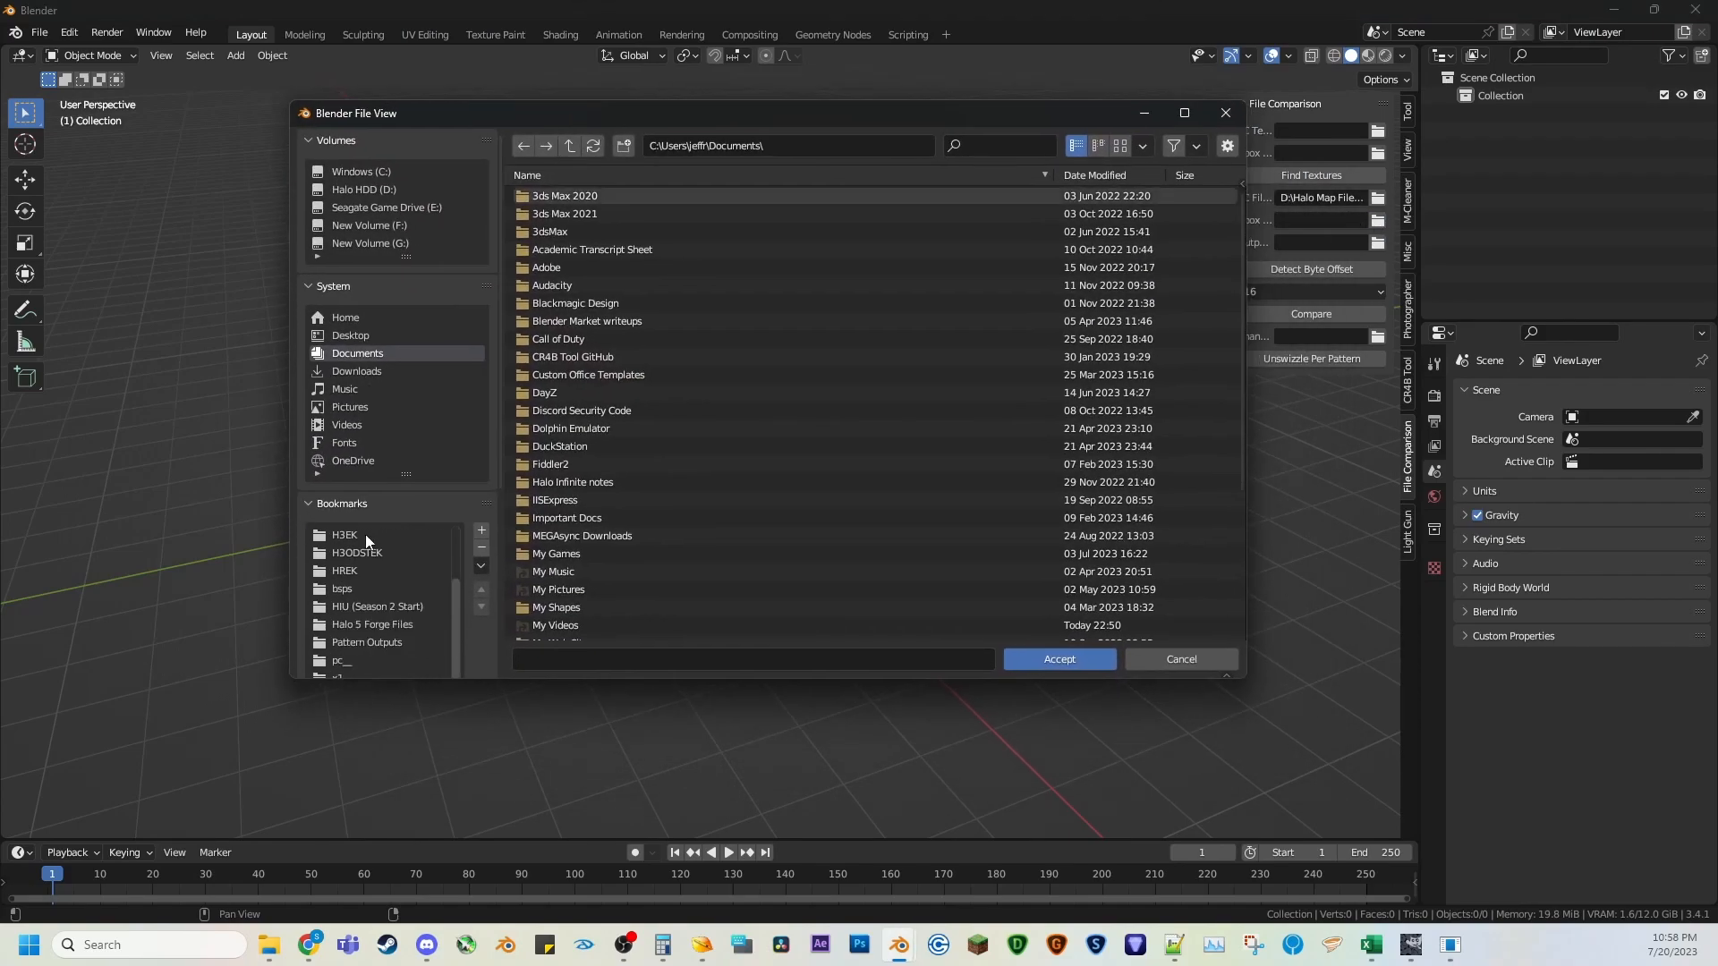
pyautogui.scroll(-4, 400, 412)
pyautogui.click(344, 534)
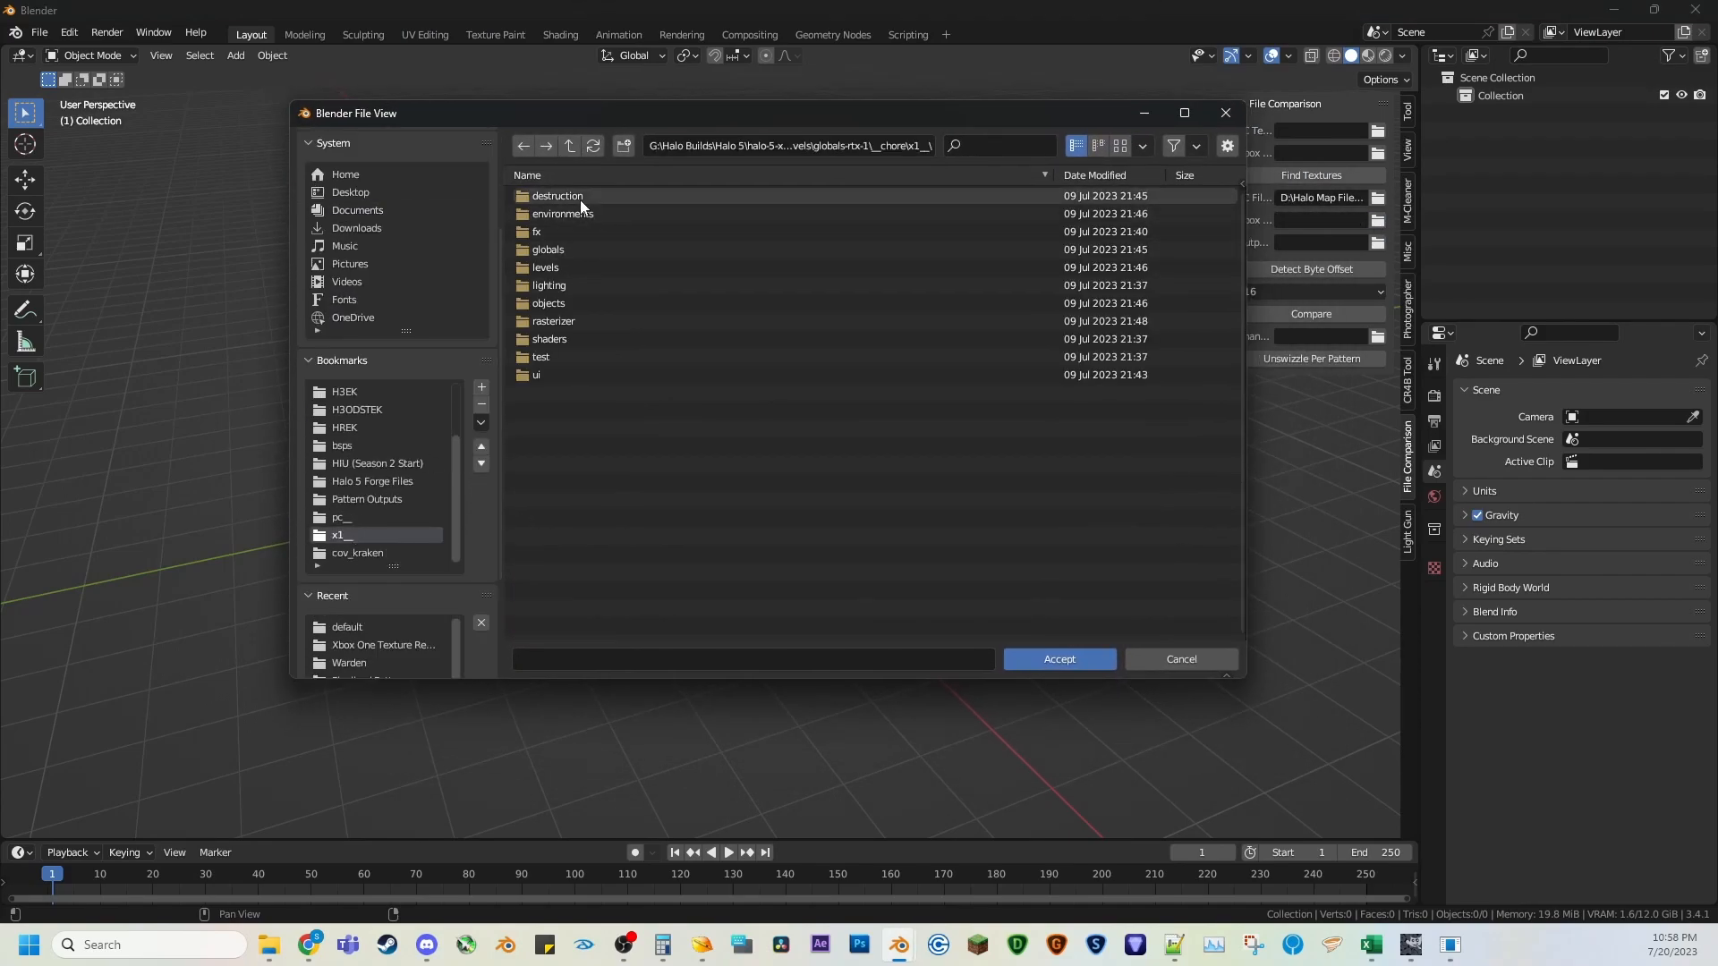
pyautogui.doubleClick(564, 302)
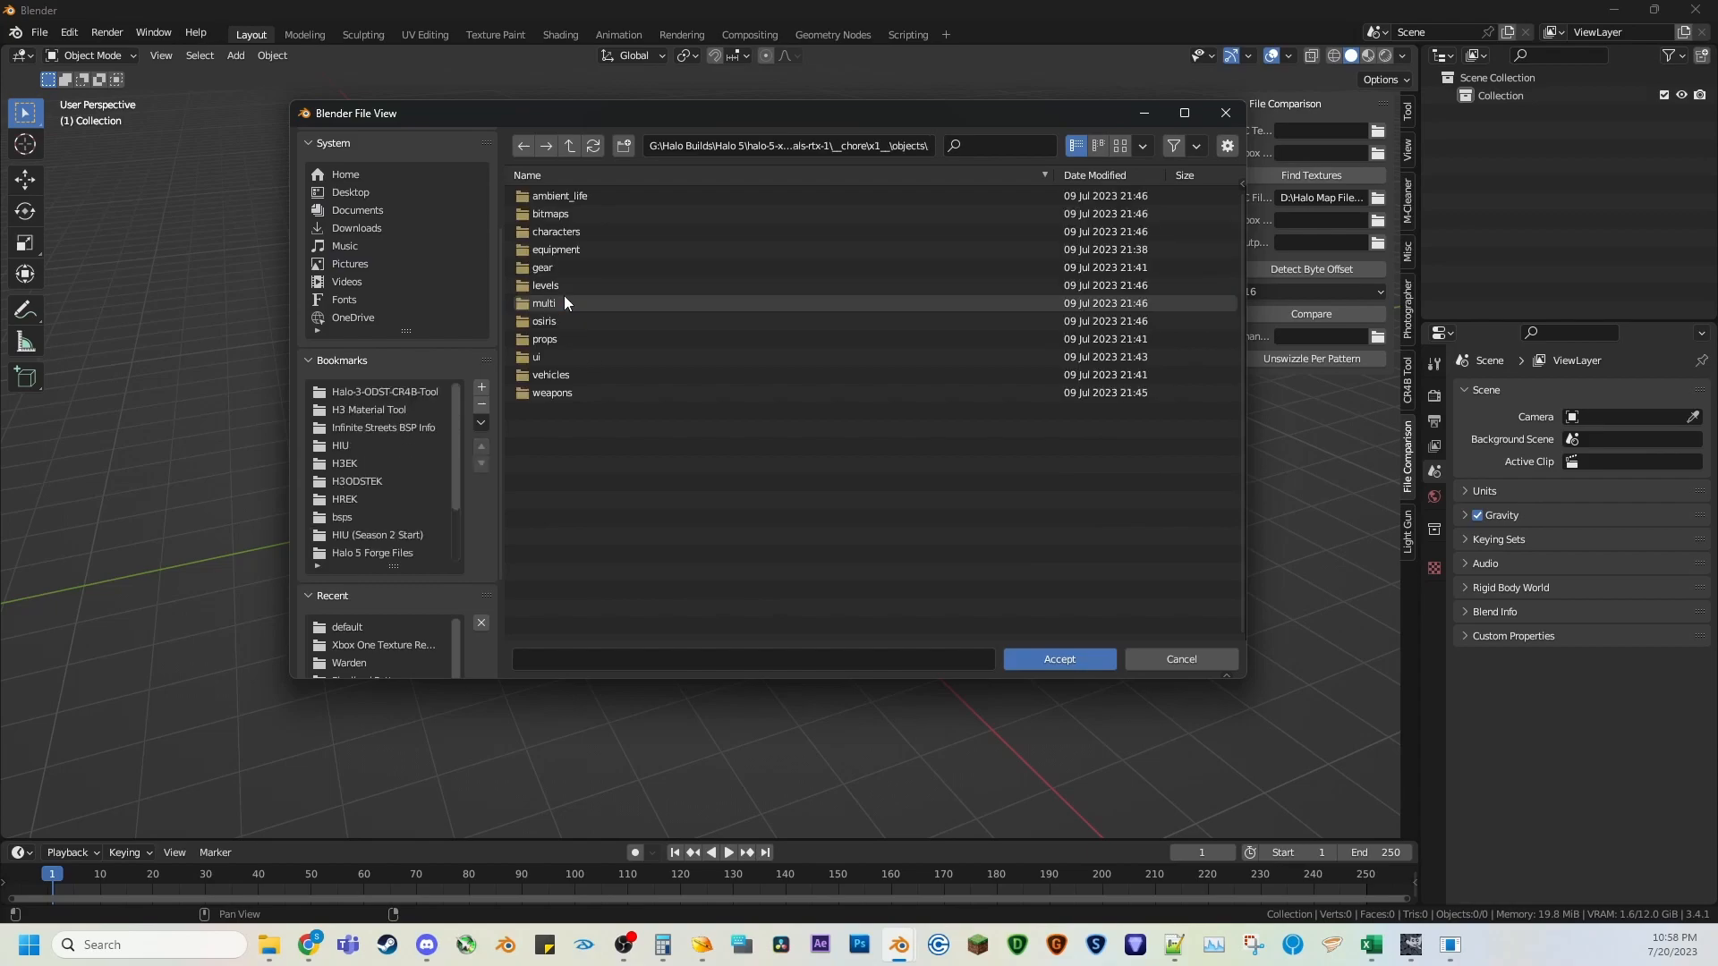
pyautogui.doubleClick(585, 374)
pyautogui.doubleClick(577, 195)
pyautogui.doubleClick(576, 195)
pyautogui.doubleClick(576, 195)
pyautogui.doubleClick(572, 195)
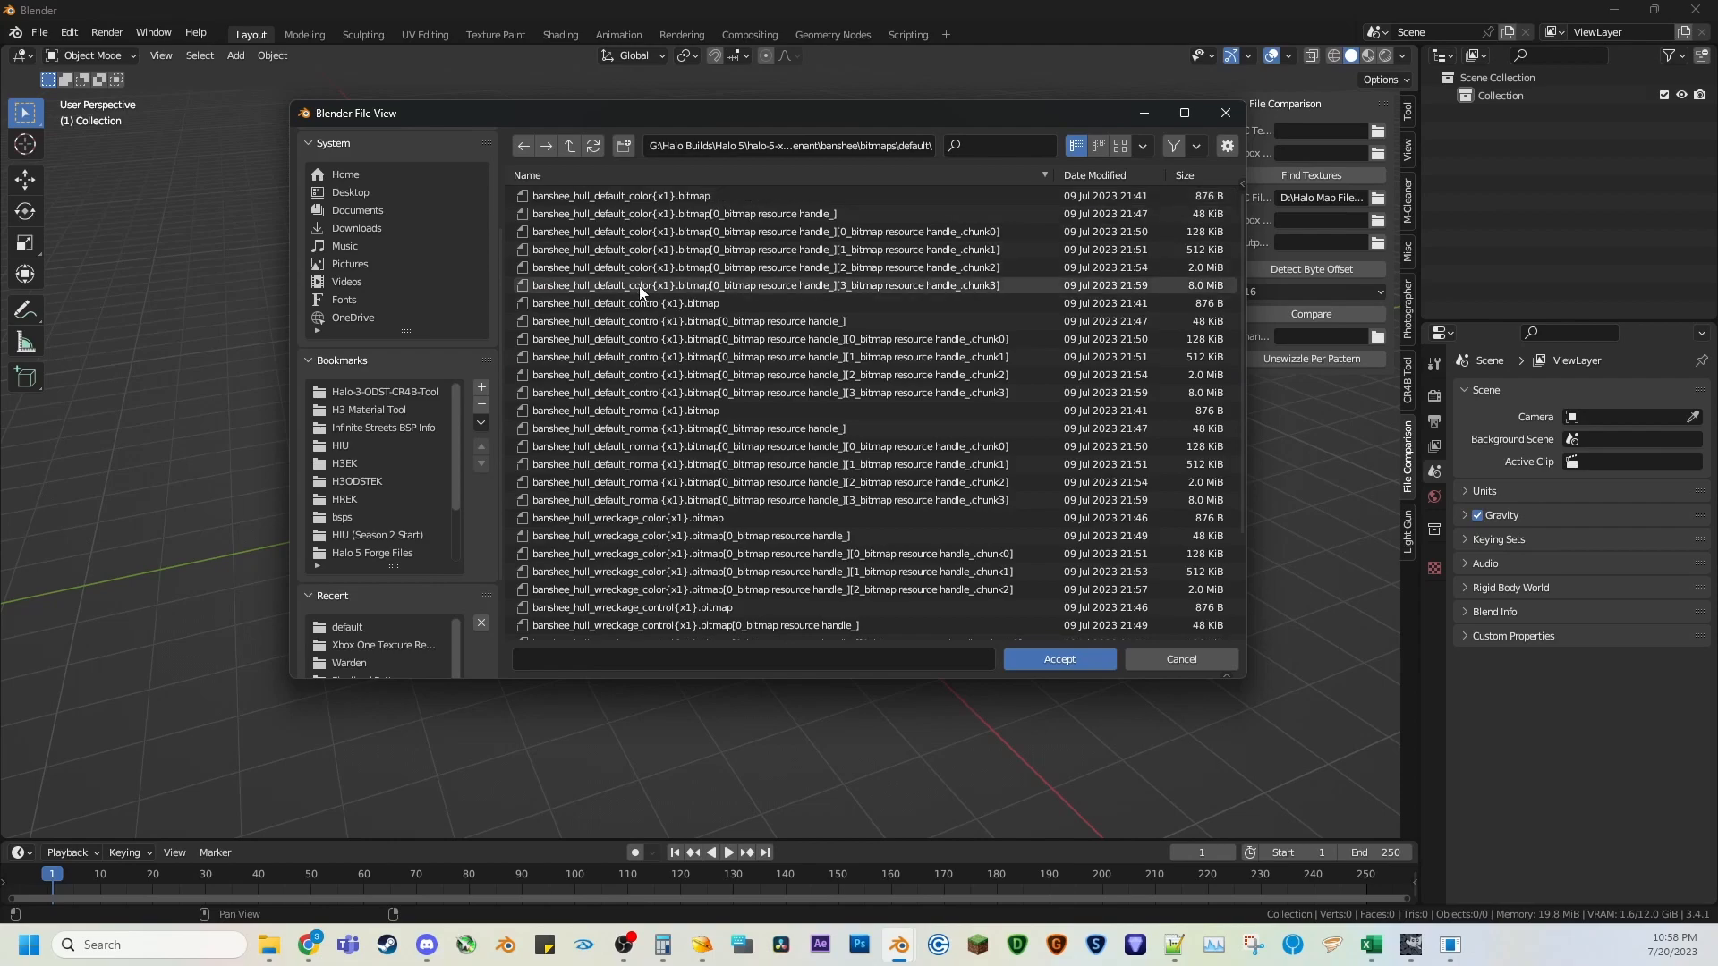
# Set the Xbox file to banshee_hull_default_color{x1}.bitmap[0_bitmap resource handle_][3_bitmap resource handle_chunk3].
pyautogui.click(676, 286)
pyautogui.scroll(-5, 814, 424)
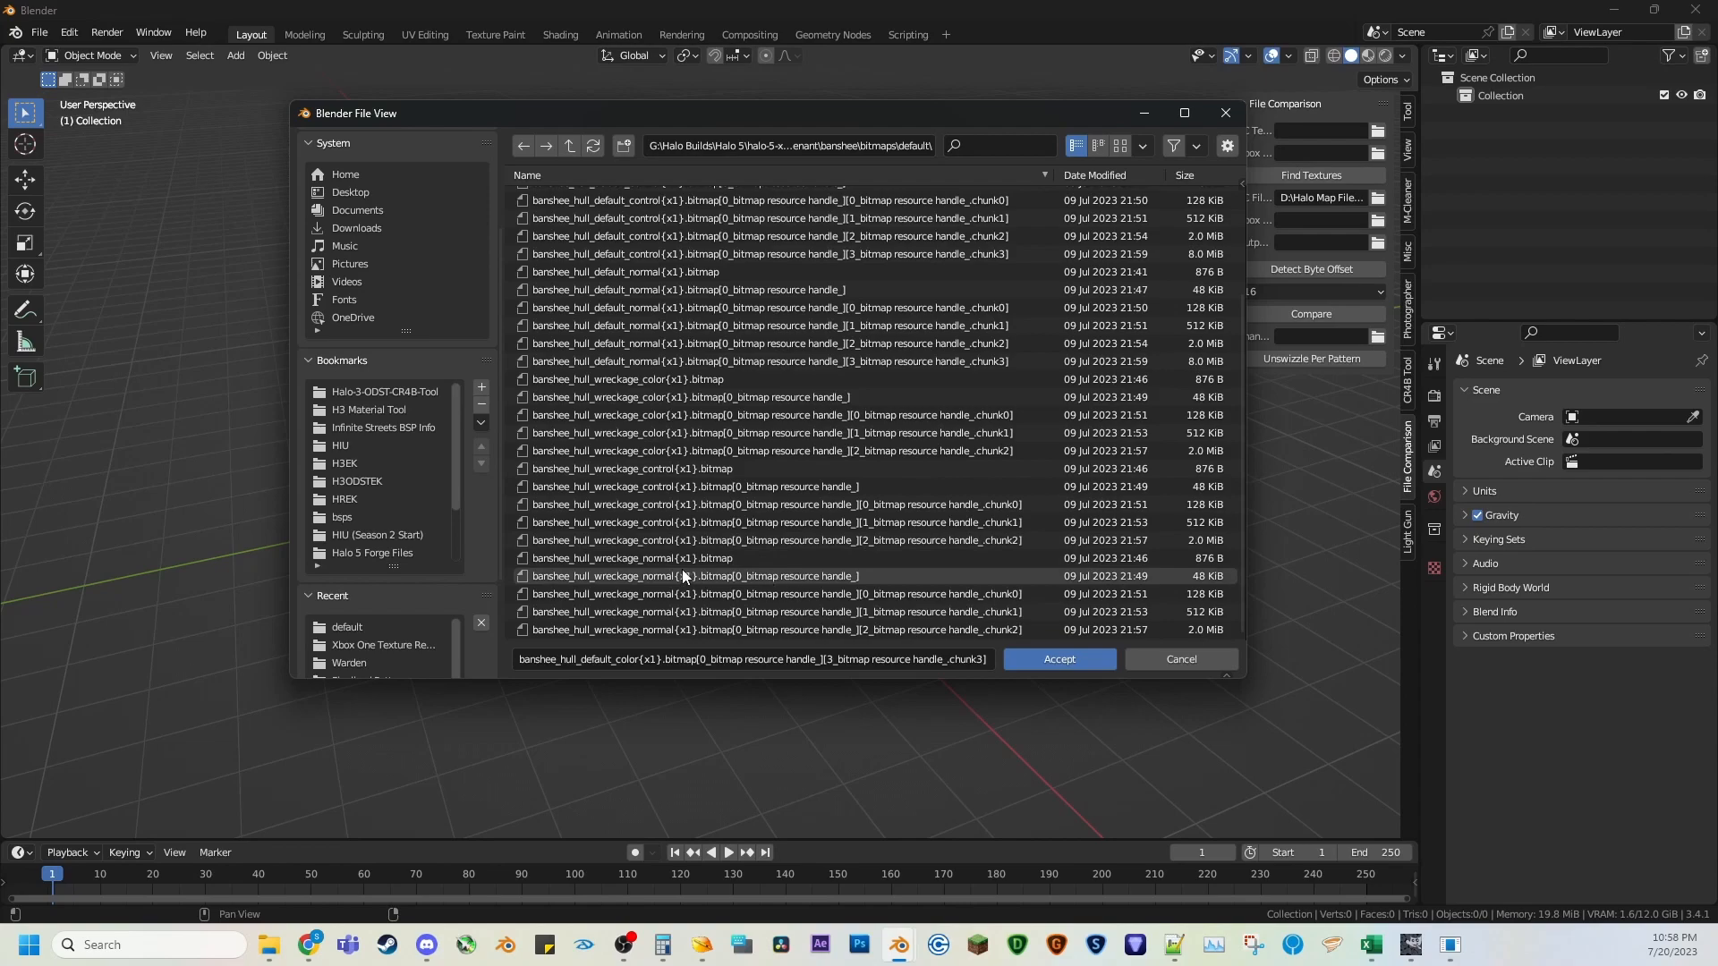
pyautogui.scroll(5, 756, 509)
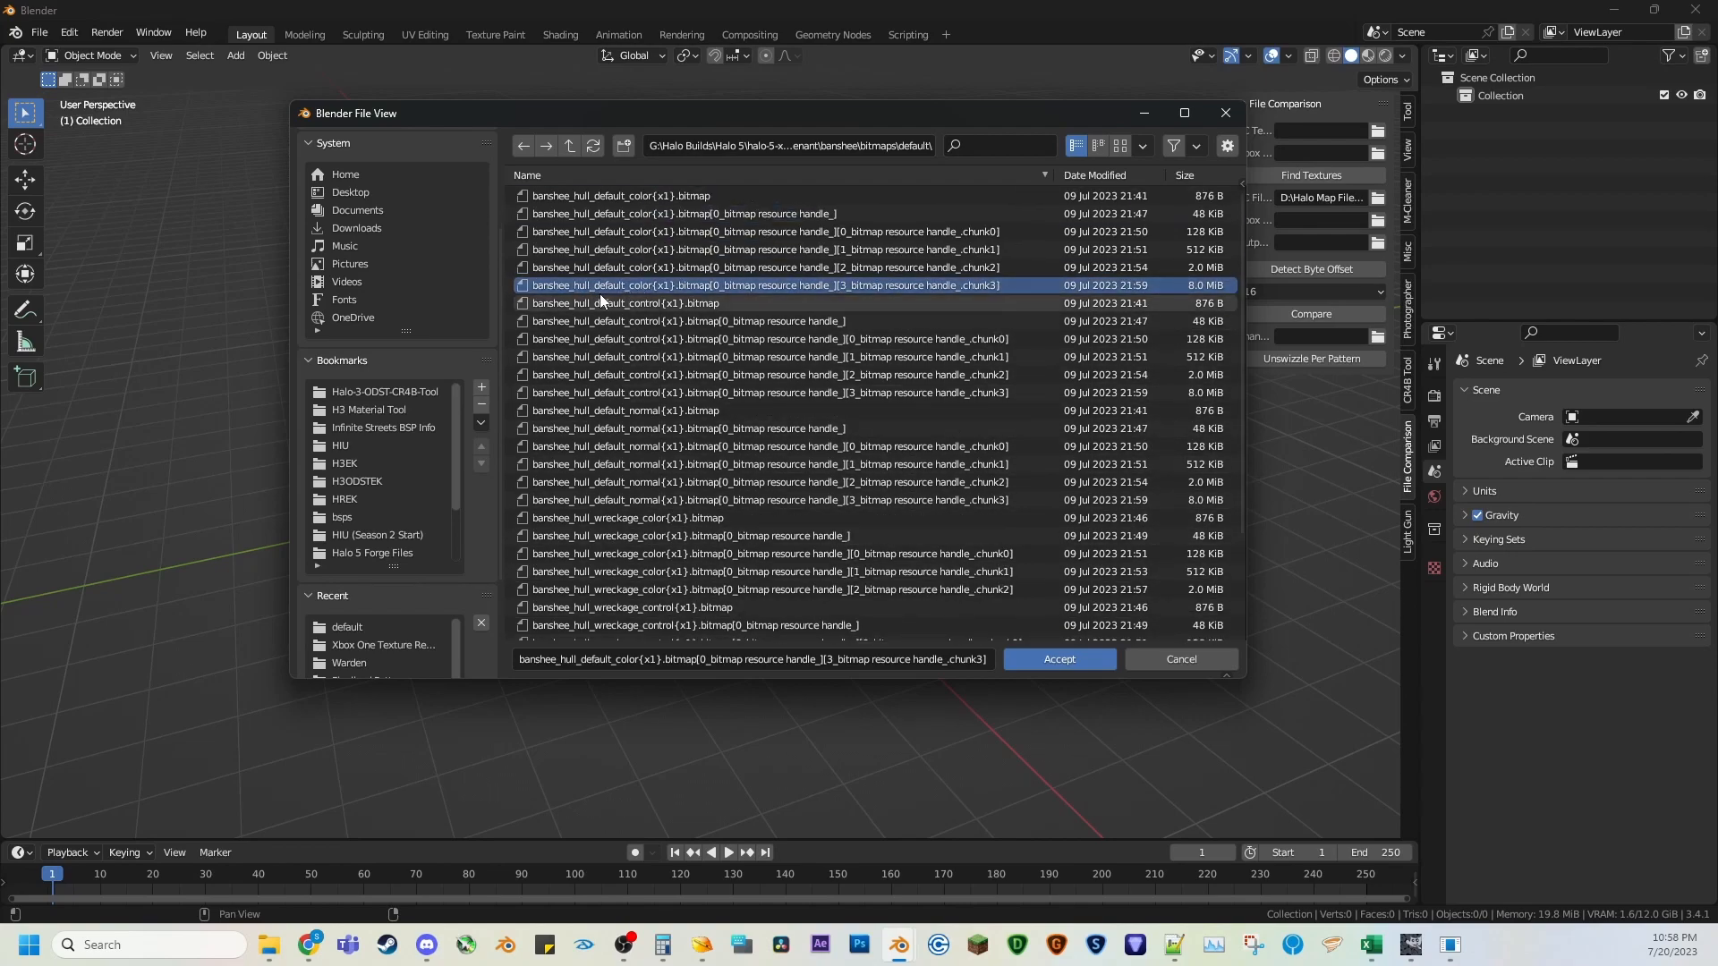
pyautogui.click(1059, 658)
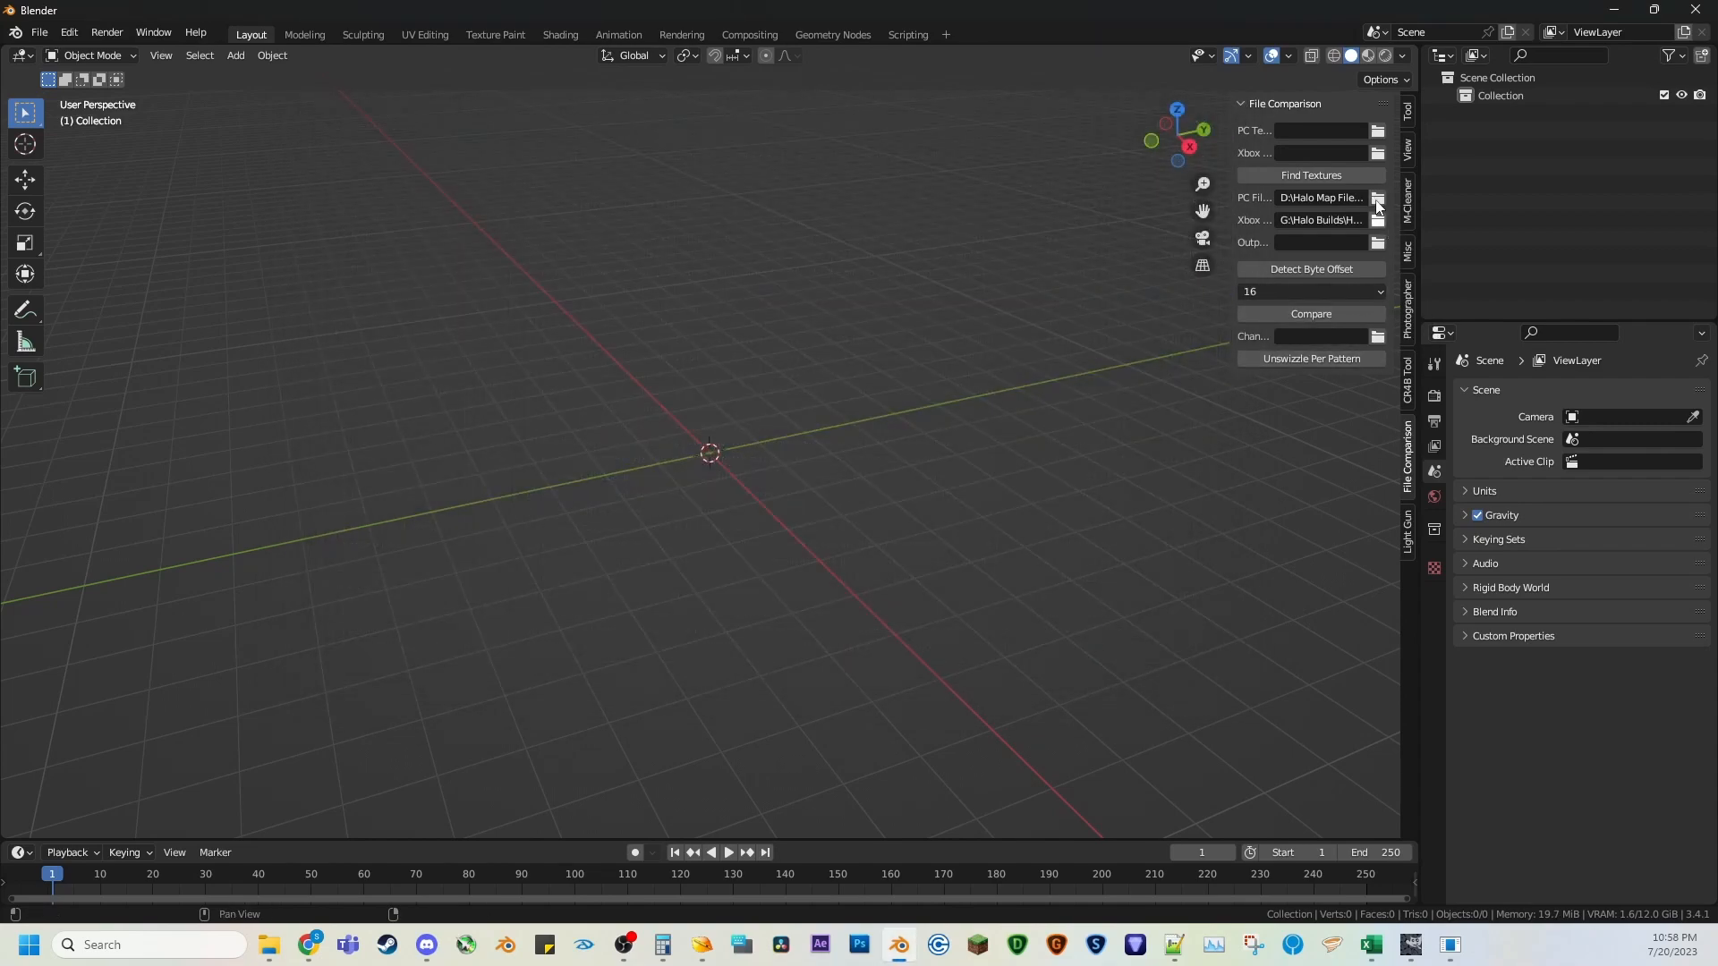
# Set the output path to the folder D:\Xbox One Texture Research\Pattern Outputs.
pyautogui.click(1377, 243)
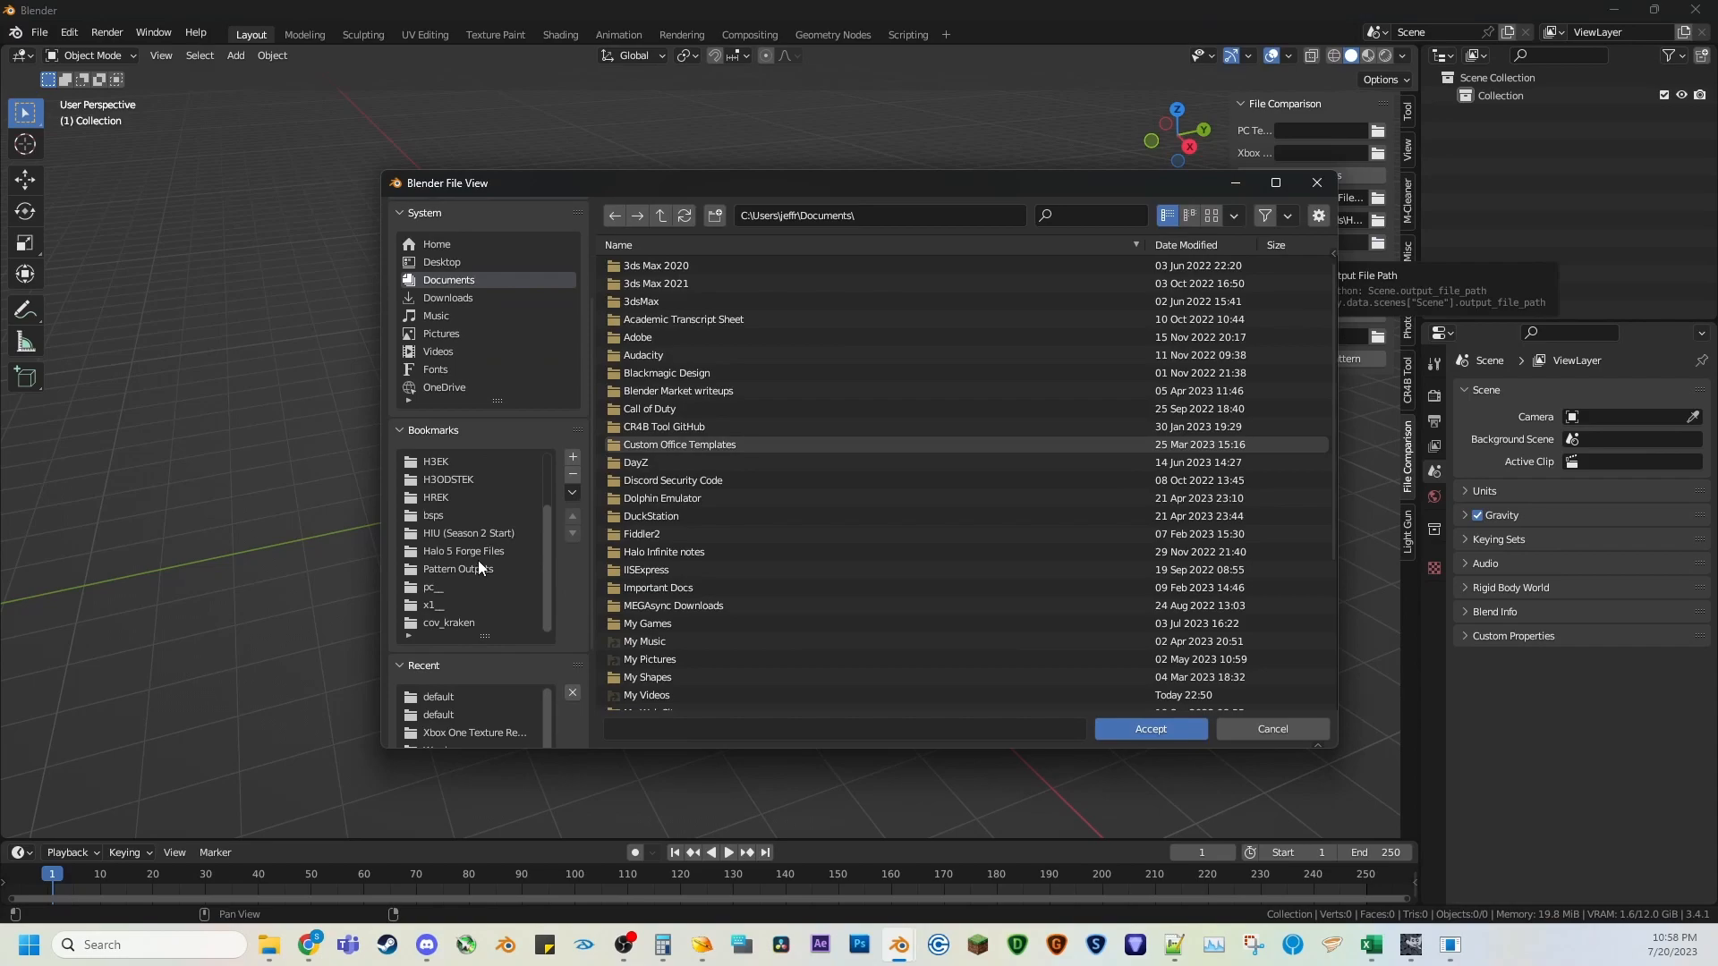
pyautogui.click(475, 569)
pyautogui.scroll(-15, 852, 507)
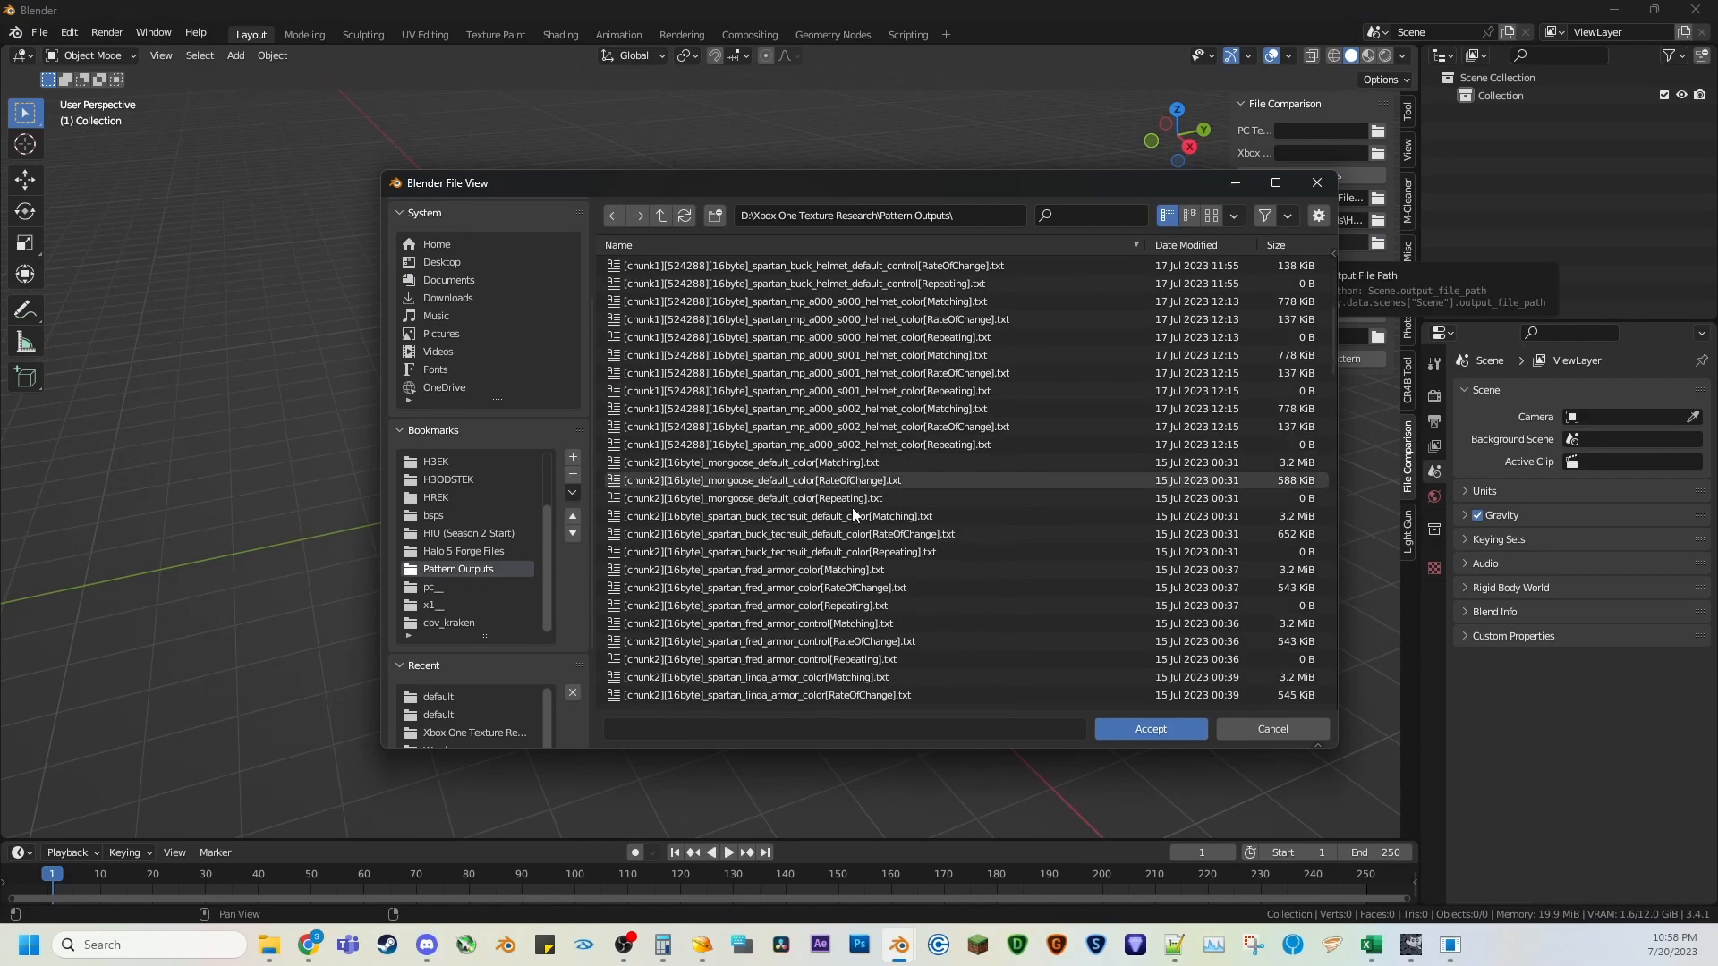
pyautogui.click(1137, 730)
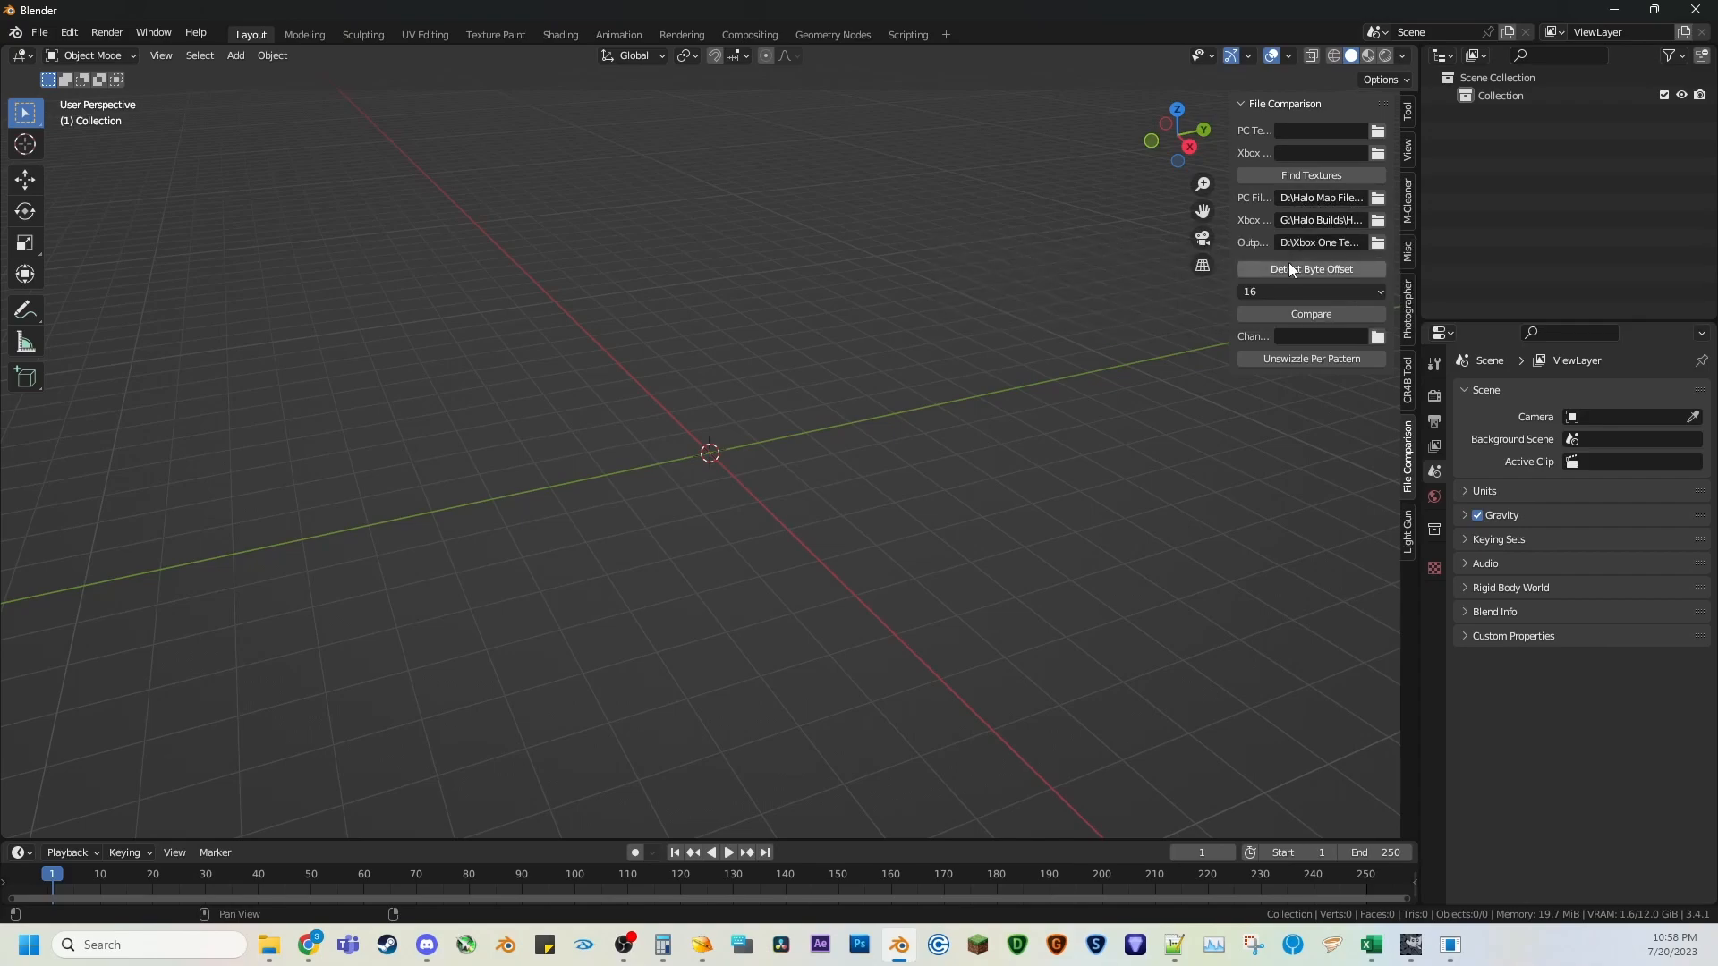
# Detect the byte offset for the two banshee chunks and run the file comparison.
pyautogui.click(1323, 272)
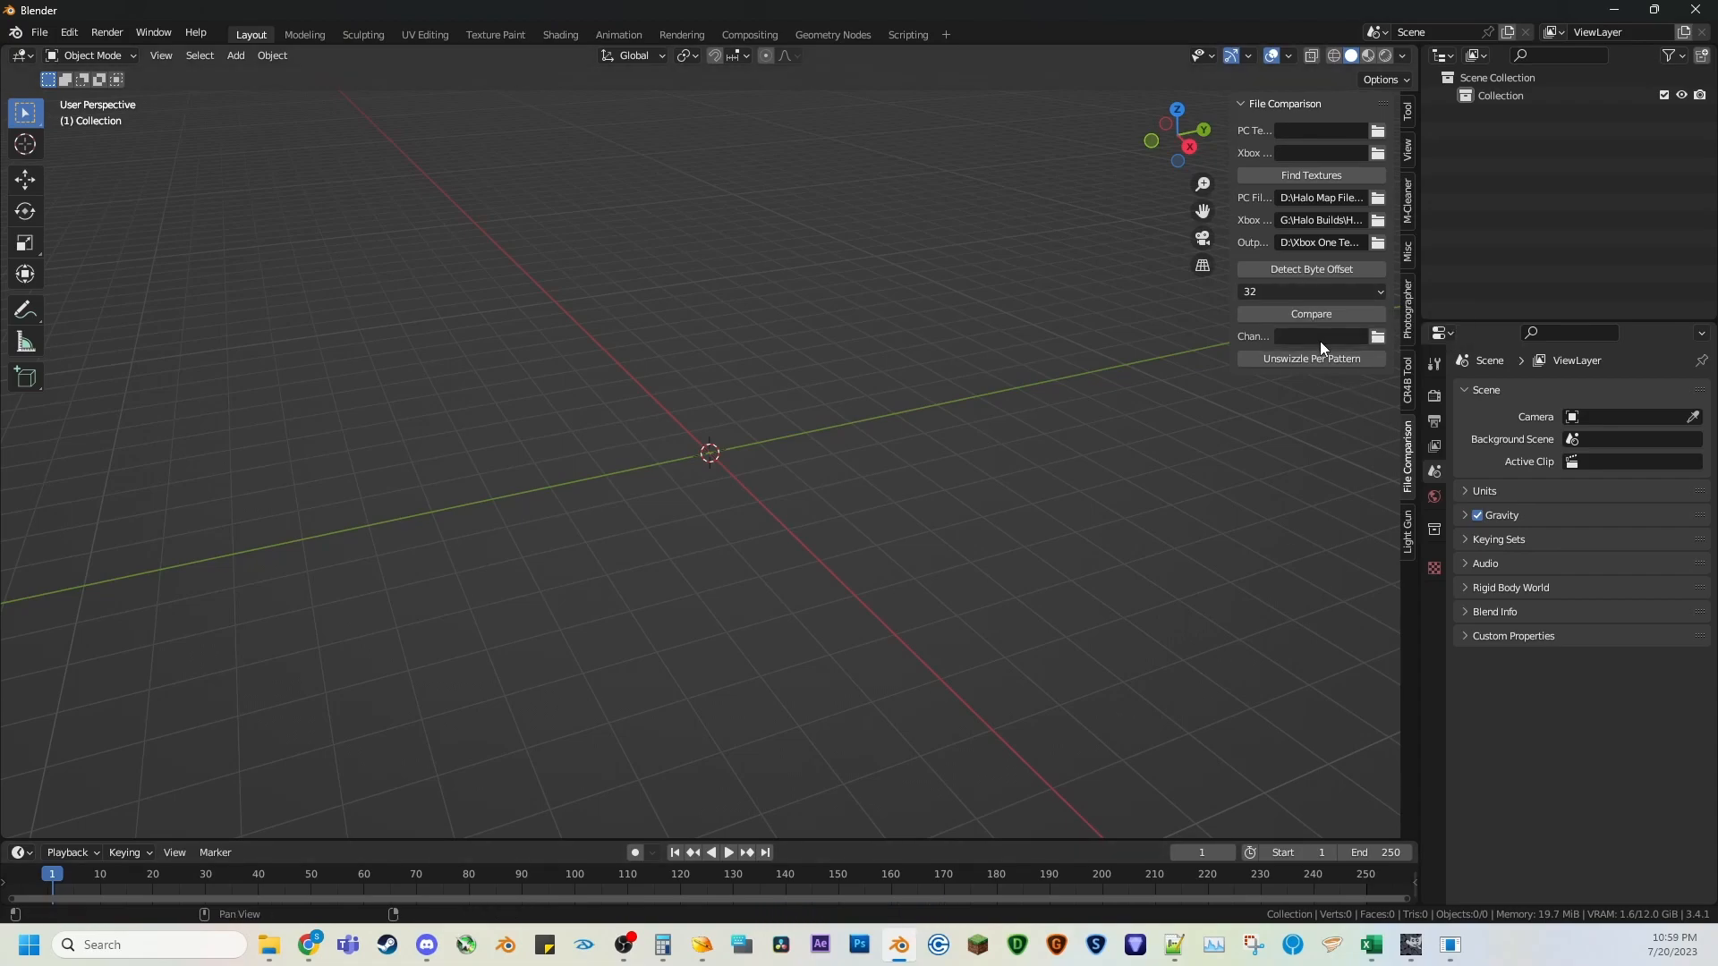
pyautogui.click(1307, 313)
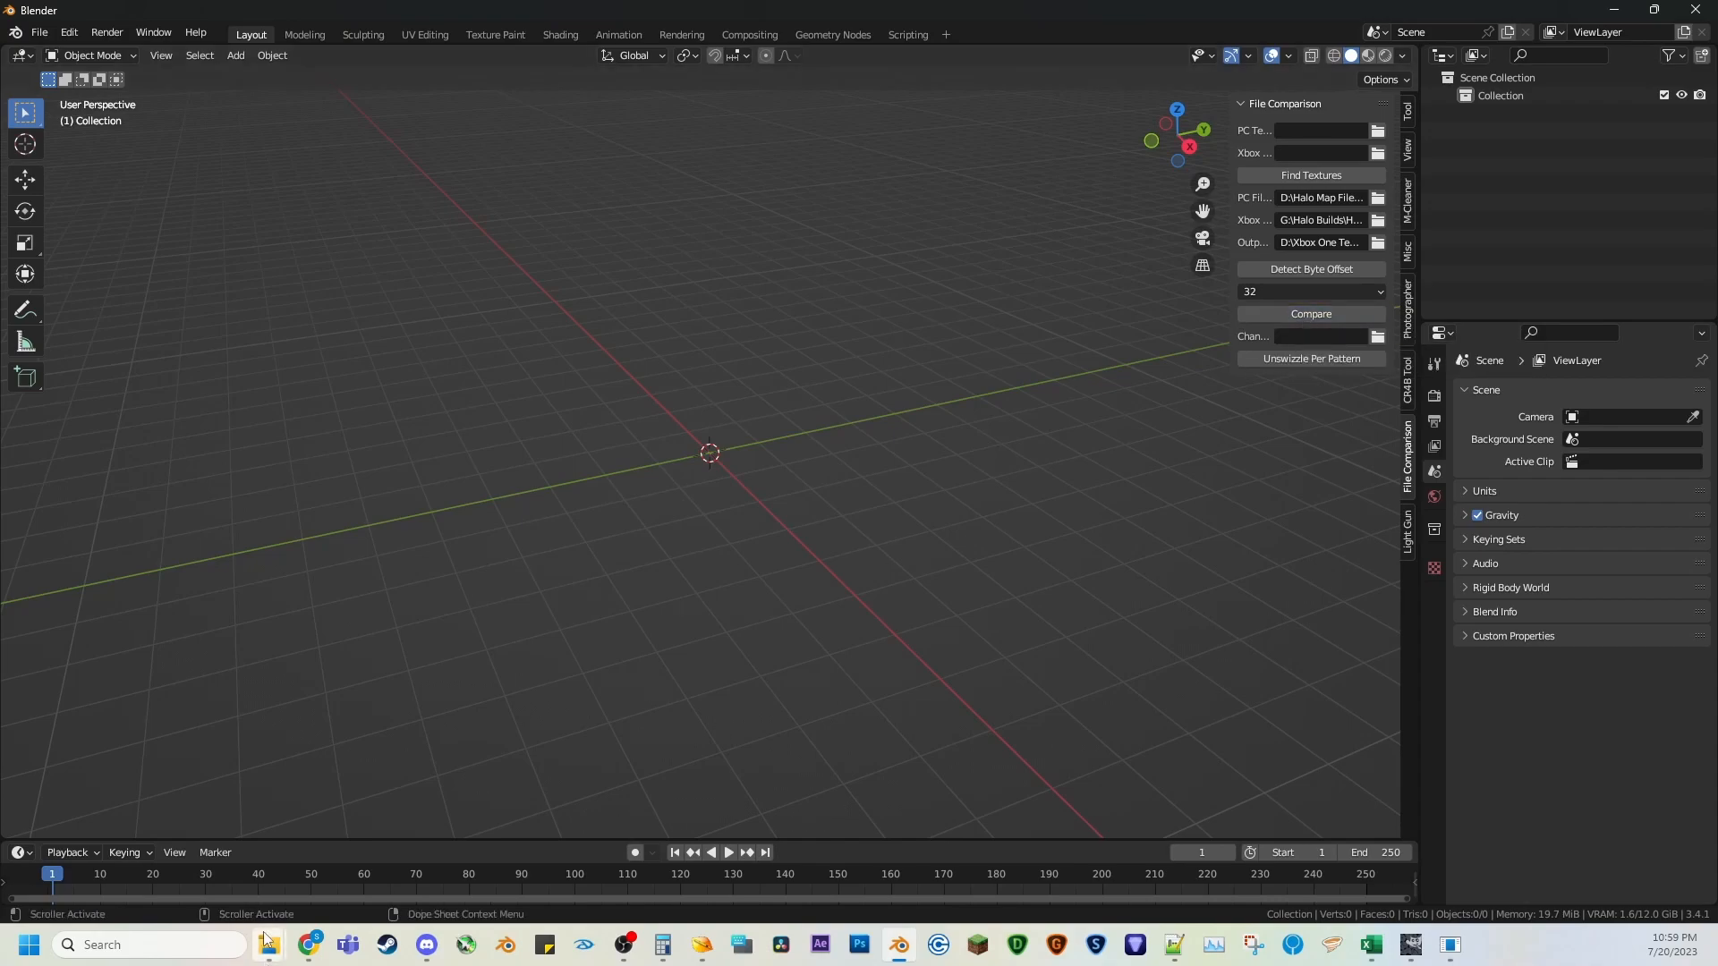
# Switch to File Explorer and open the folder D:\Xbox One Texture Research\Pattern Outputs.
pyautogui.moveTo(269, 945)
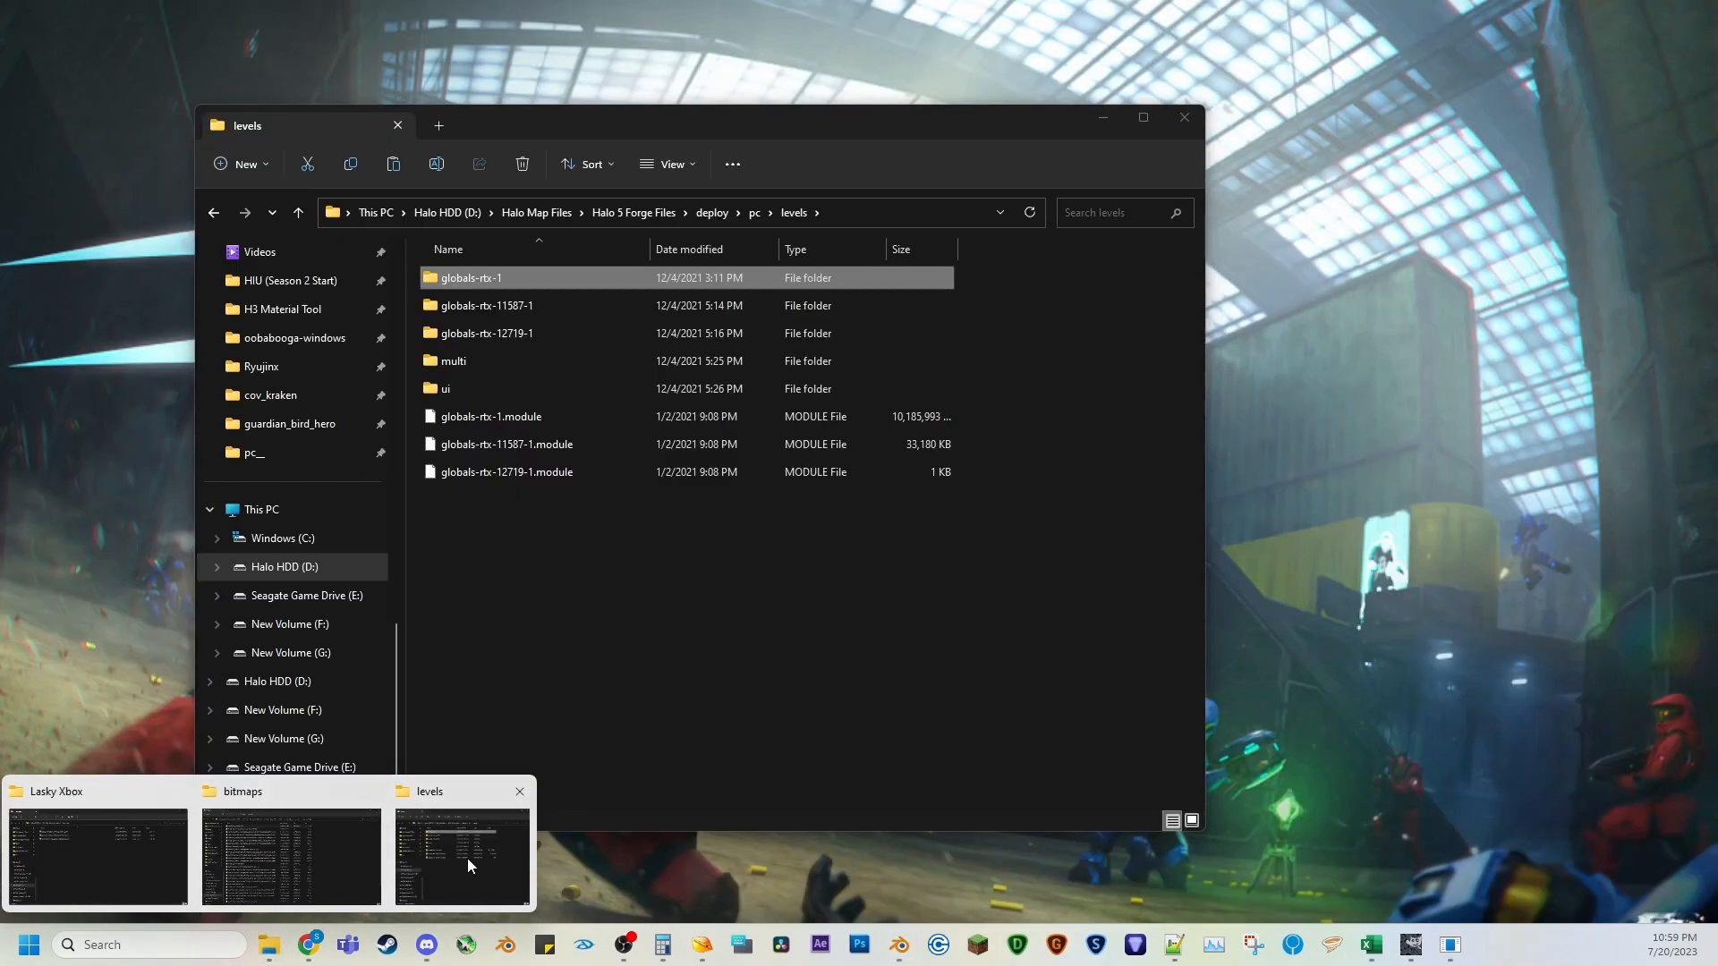
pyautogui.click(466, 859)
pyautogui.moveTo(580, 87); pyautogui.dragTo(632, 60)
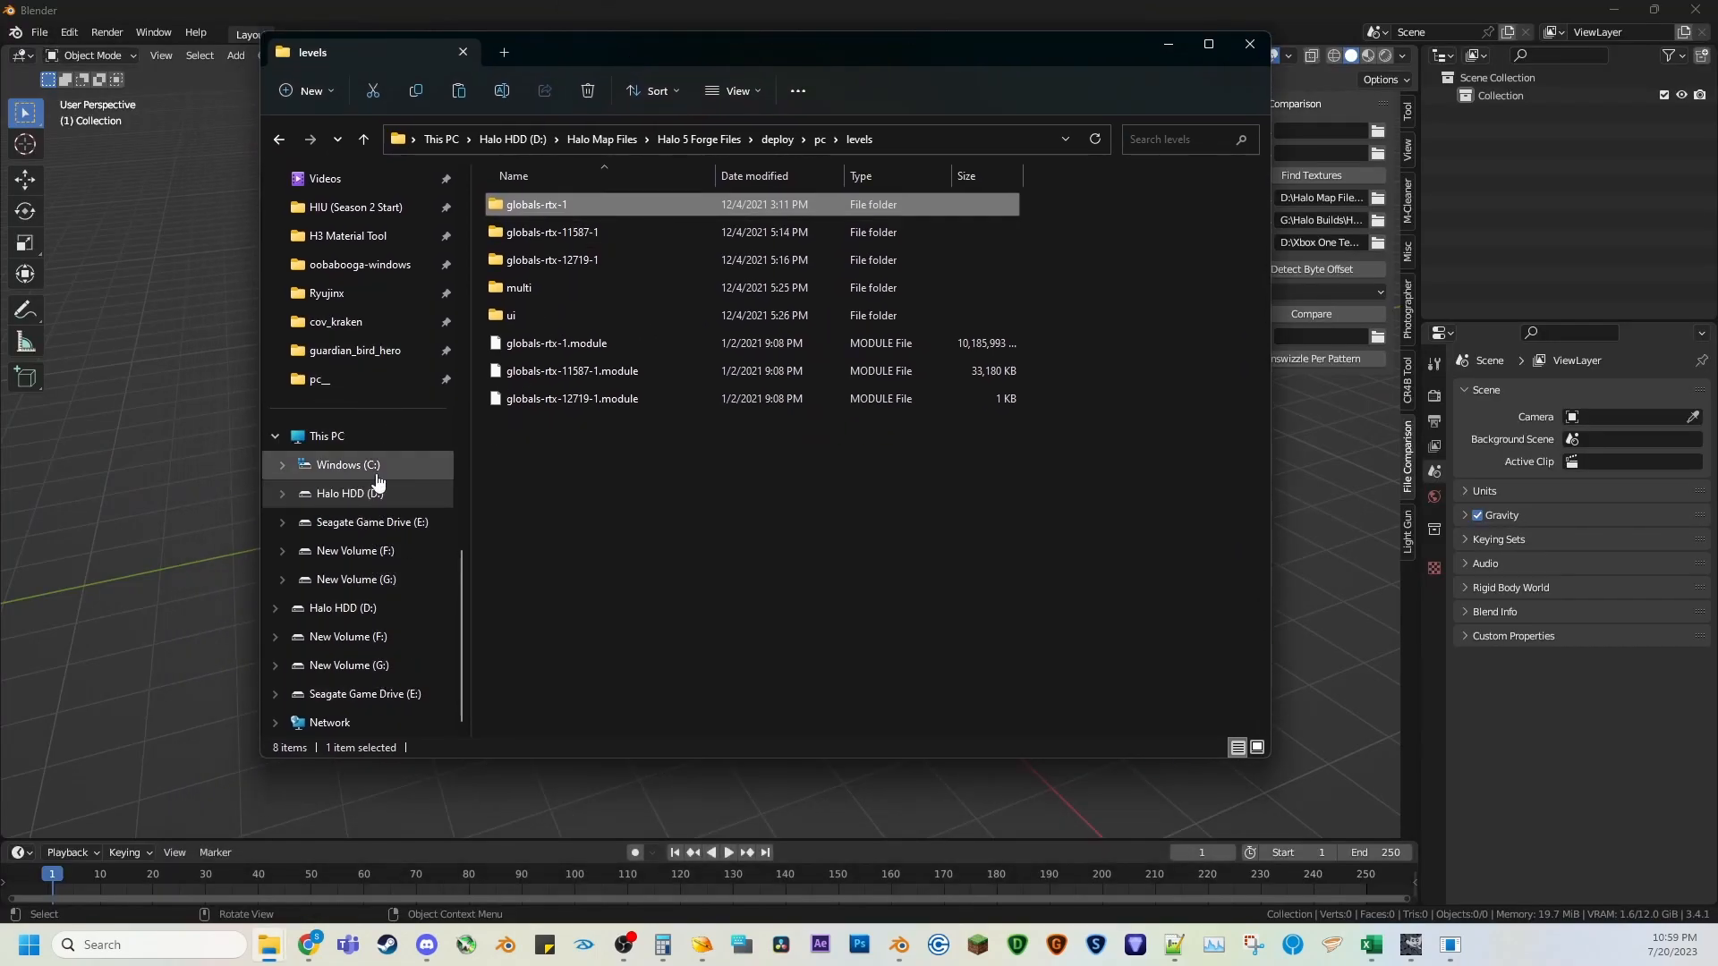
pyautogui.click(380, 495)
pyautogui.scroll(-4, 603, 700)
pyautogui.scroll(5, 609, 689)
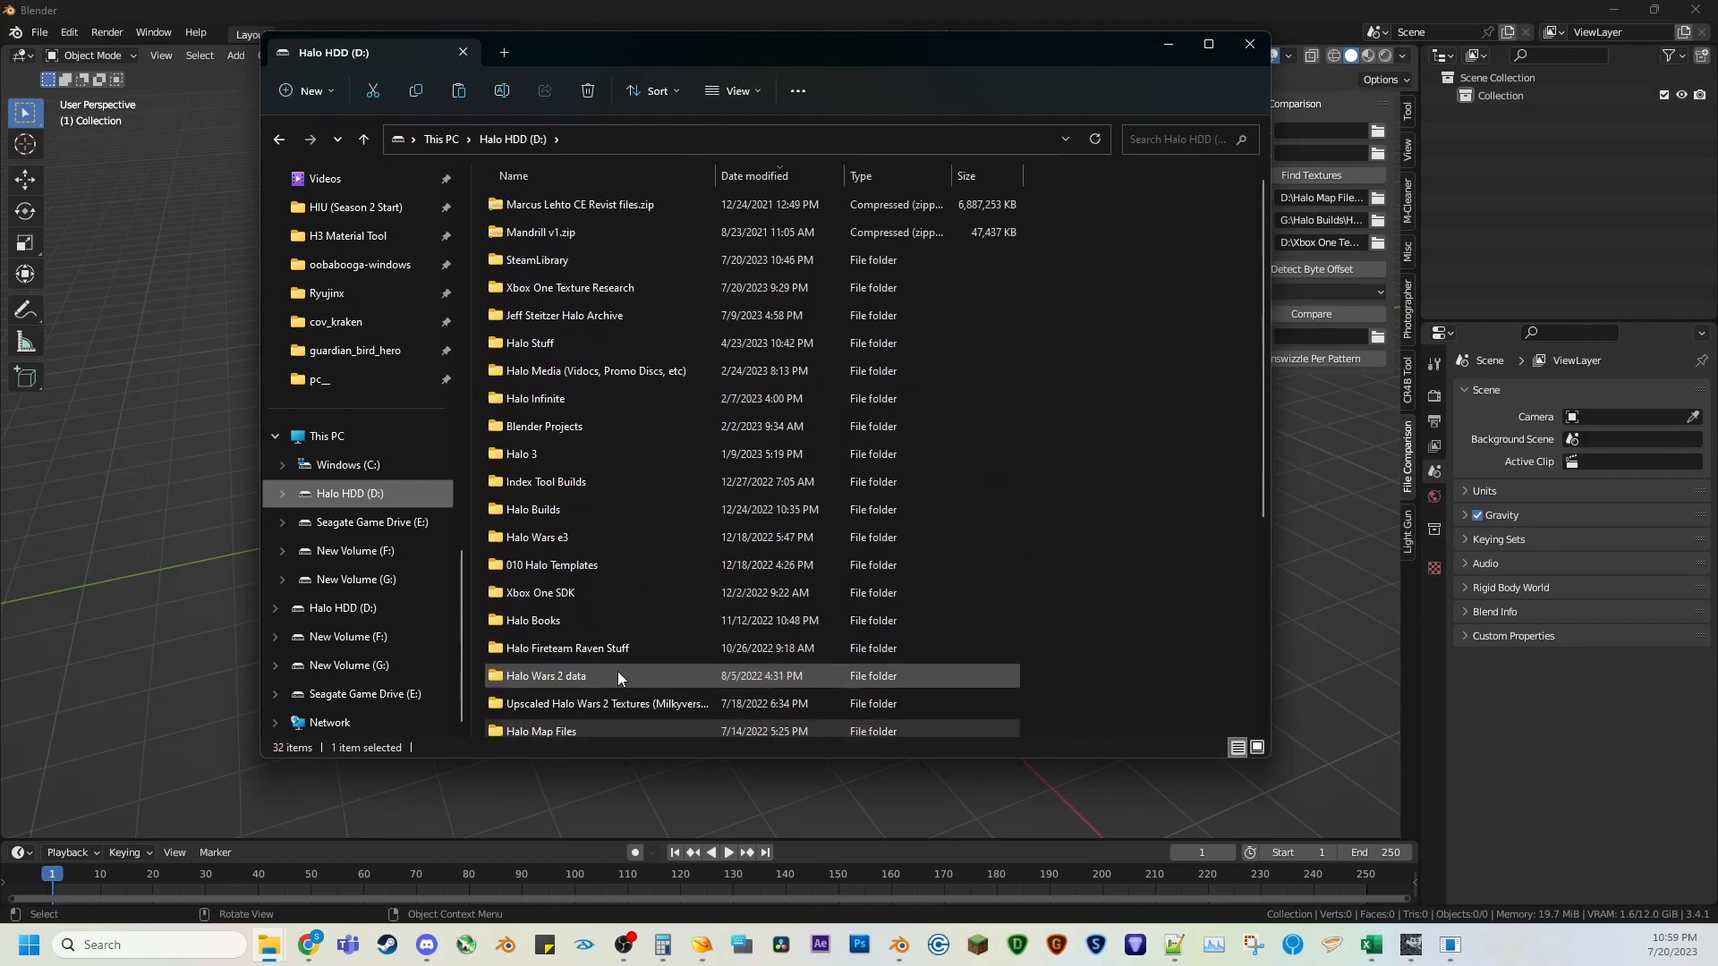
pyautogui.doubleClick(564, 248)
pyautogui.moveTo(645, 46); pyautogui.dragTo(520, 63)
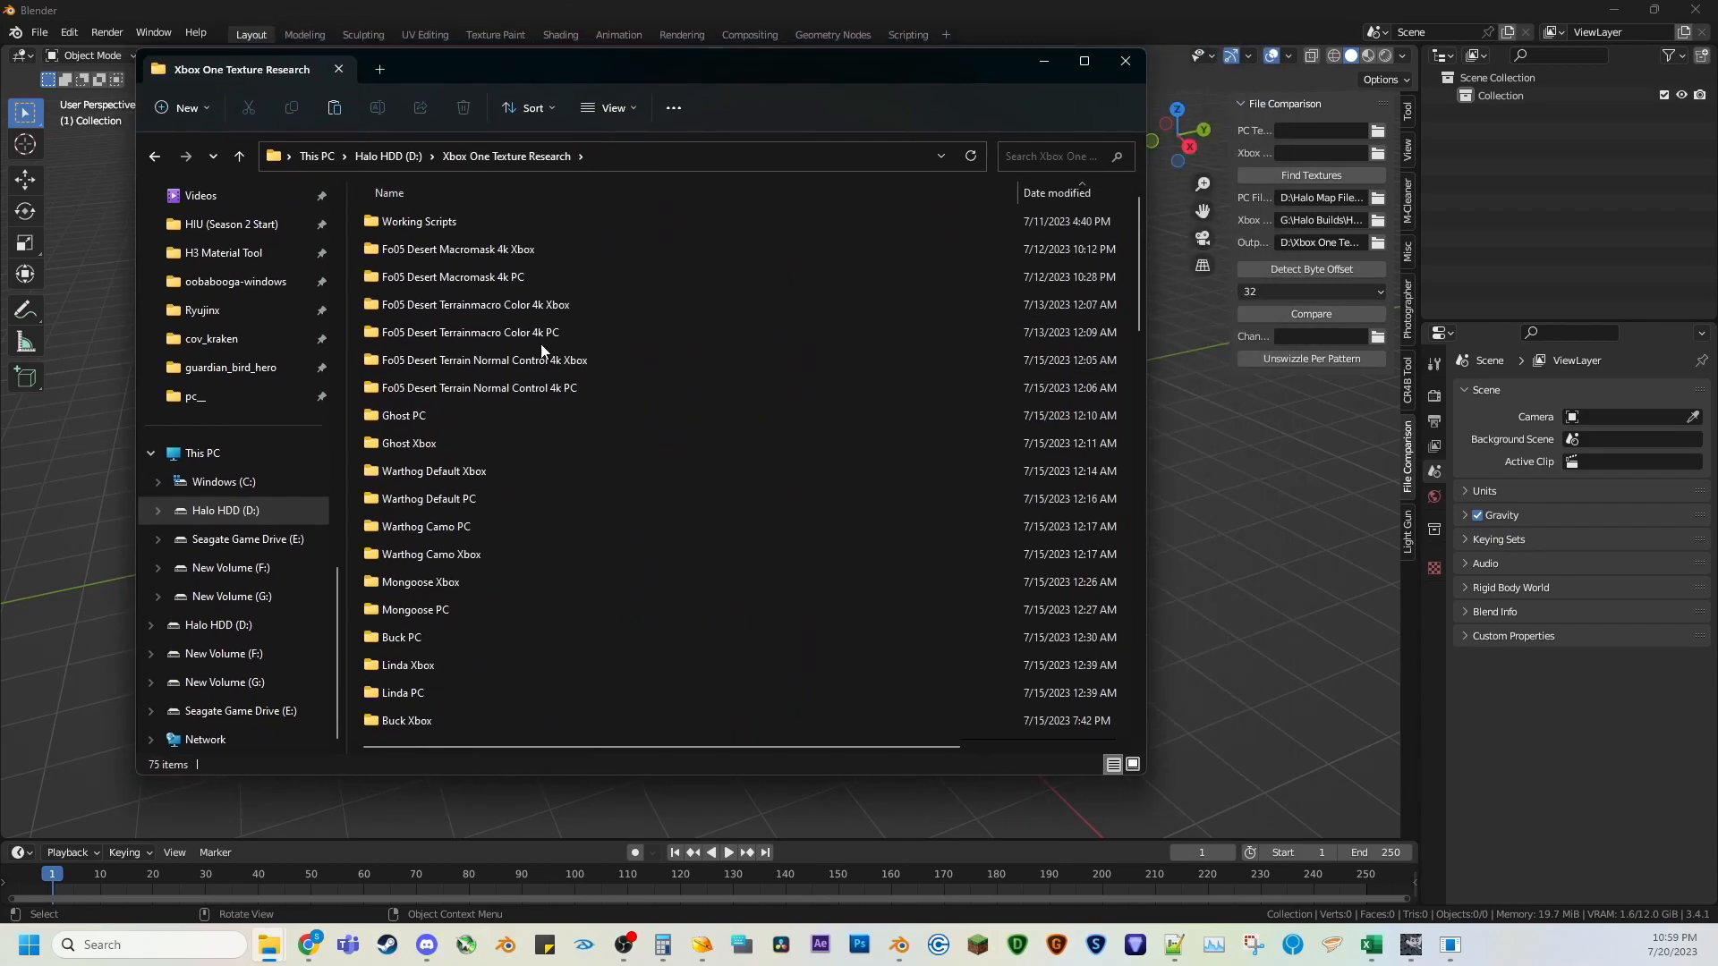
pyautogui.scroll(-10, 470, 577)
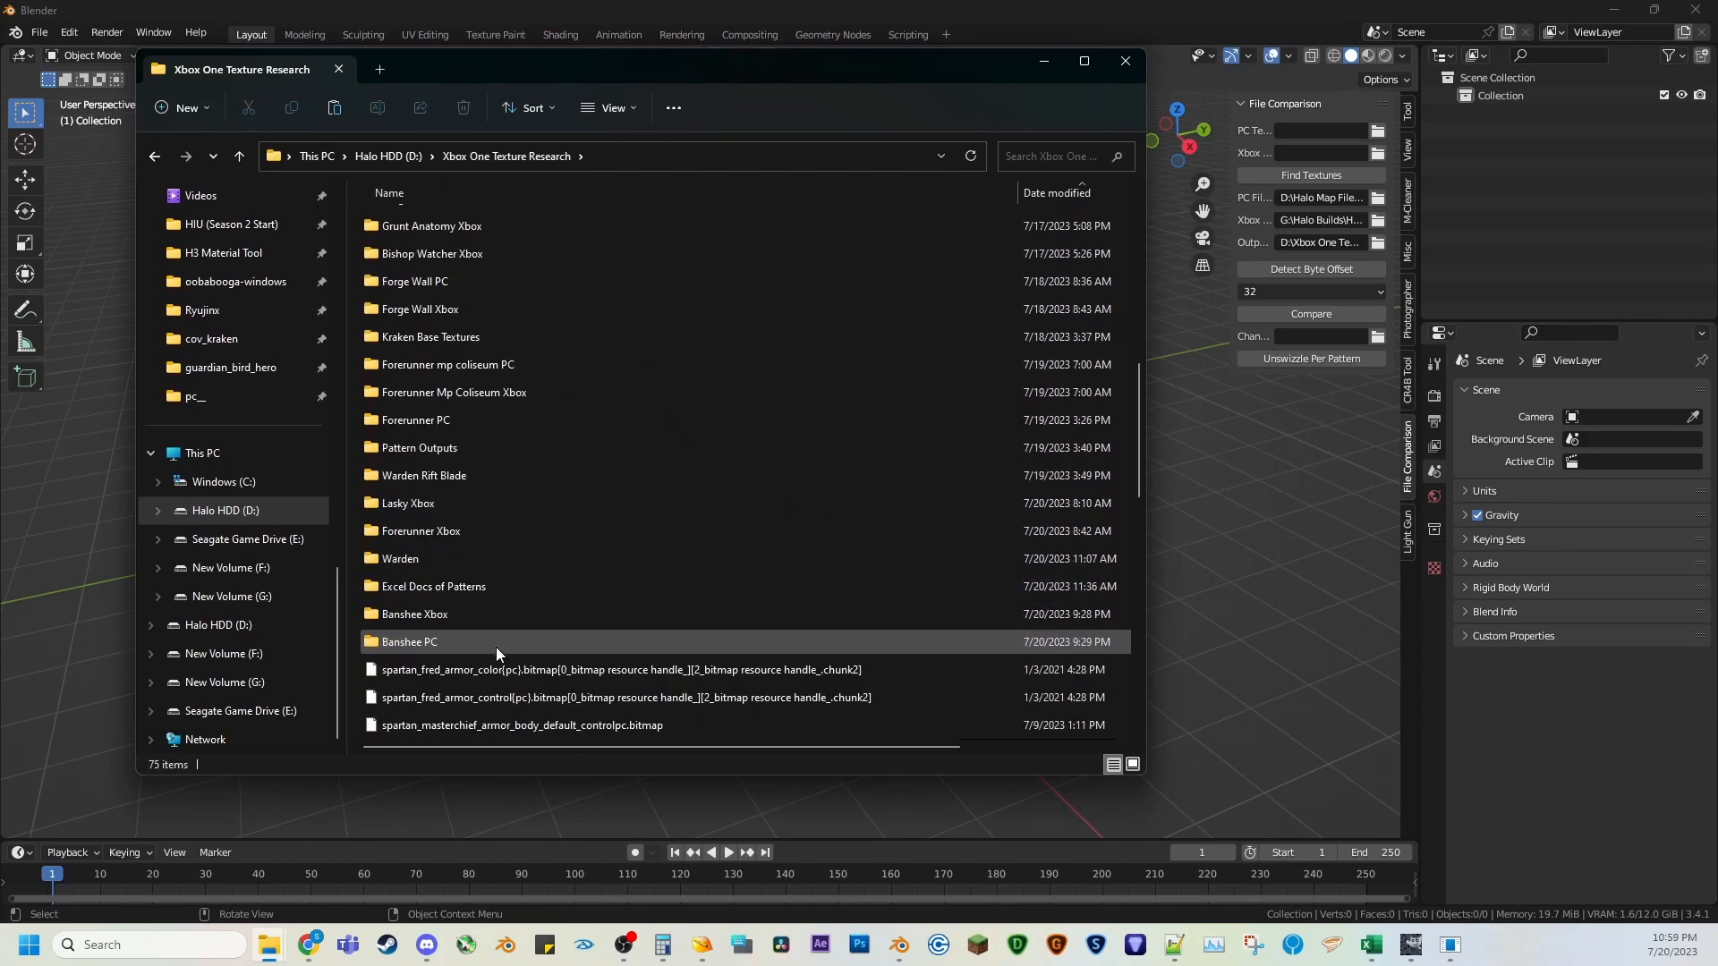
pyautogui.doubleClick(452, 448)
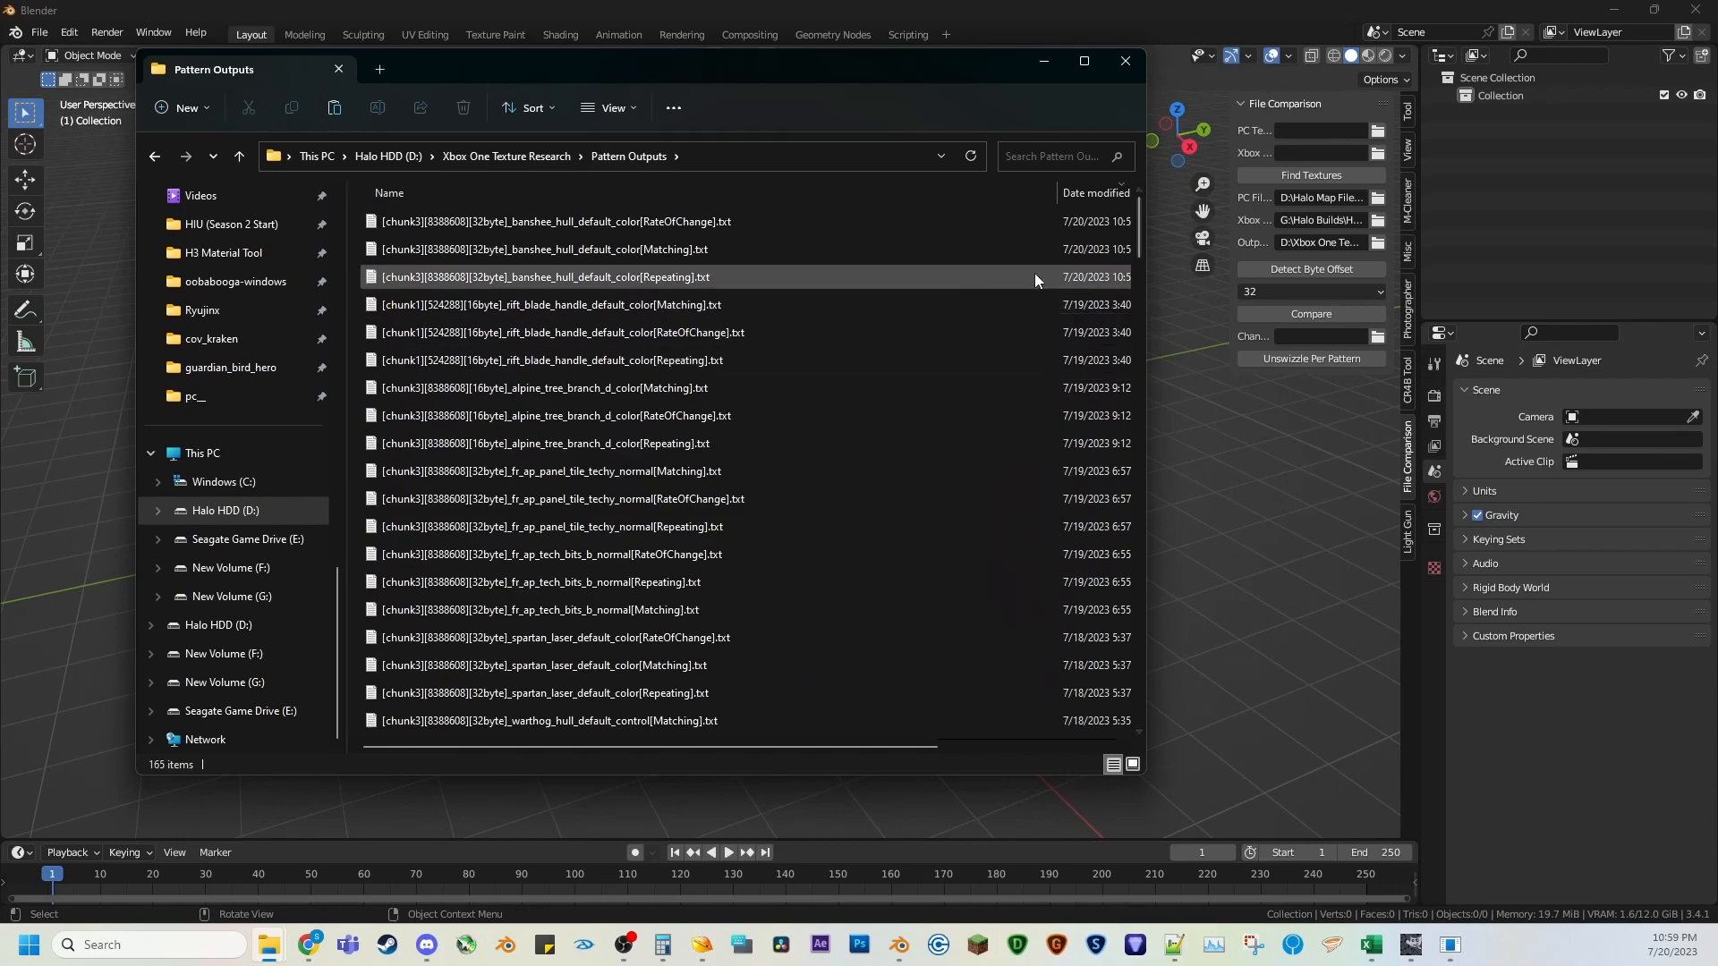
# Select the three 32-byte banshee_hull_default_color output files together, and the RateOfChange and Matching files individually.
pyautogui.click(664, 223)
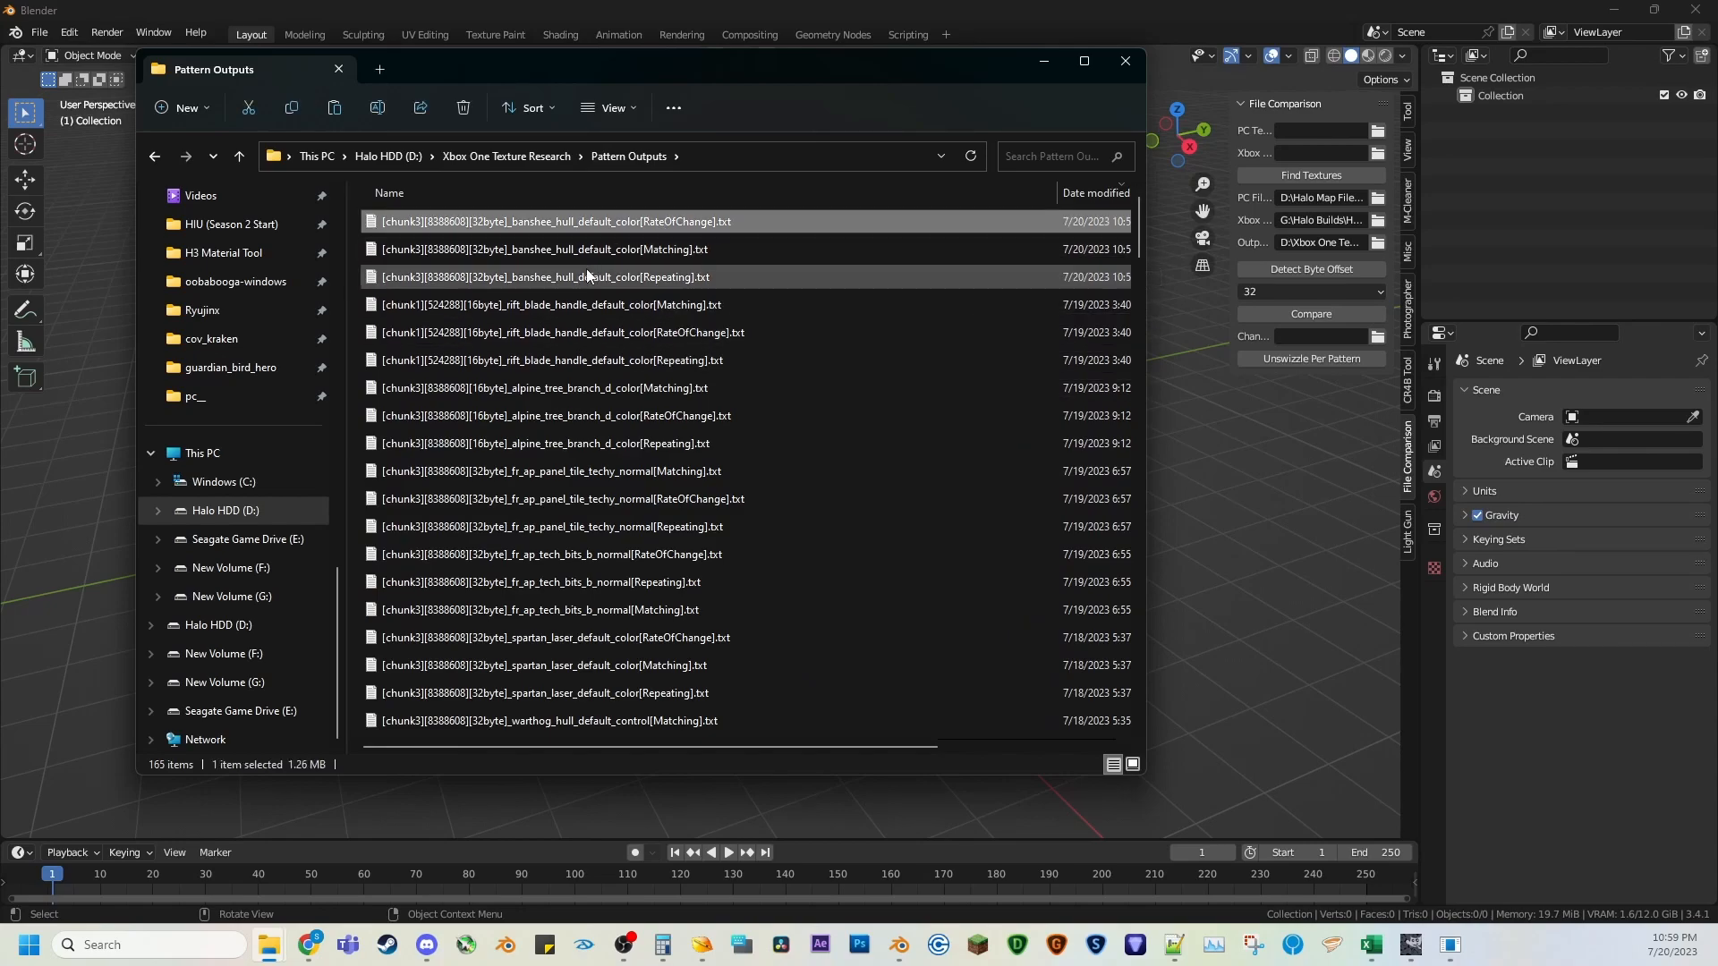
pyautogui.keyDown('shift'); pyautogui.click(588, 276); pyautogui.keyUp('shift')
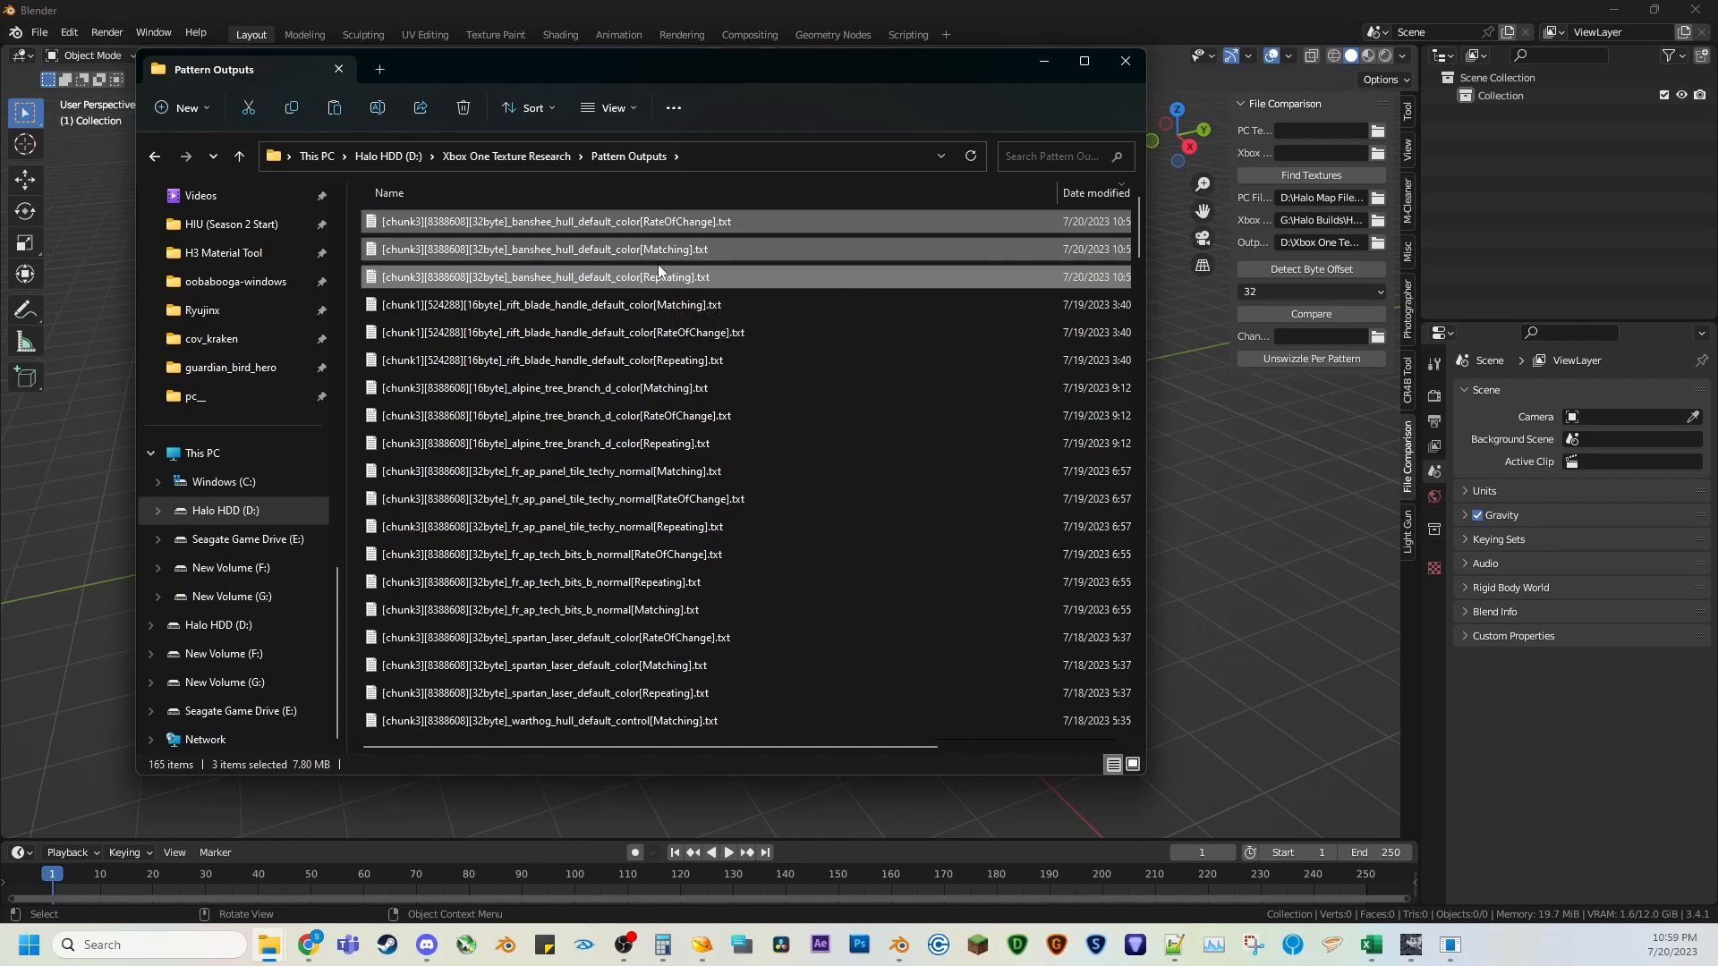
pyautogui.click(689, 229)
pyautogui.click(682, 251)
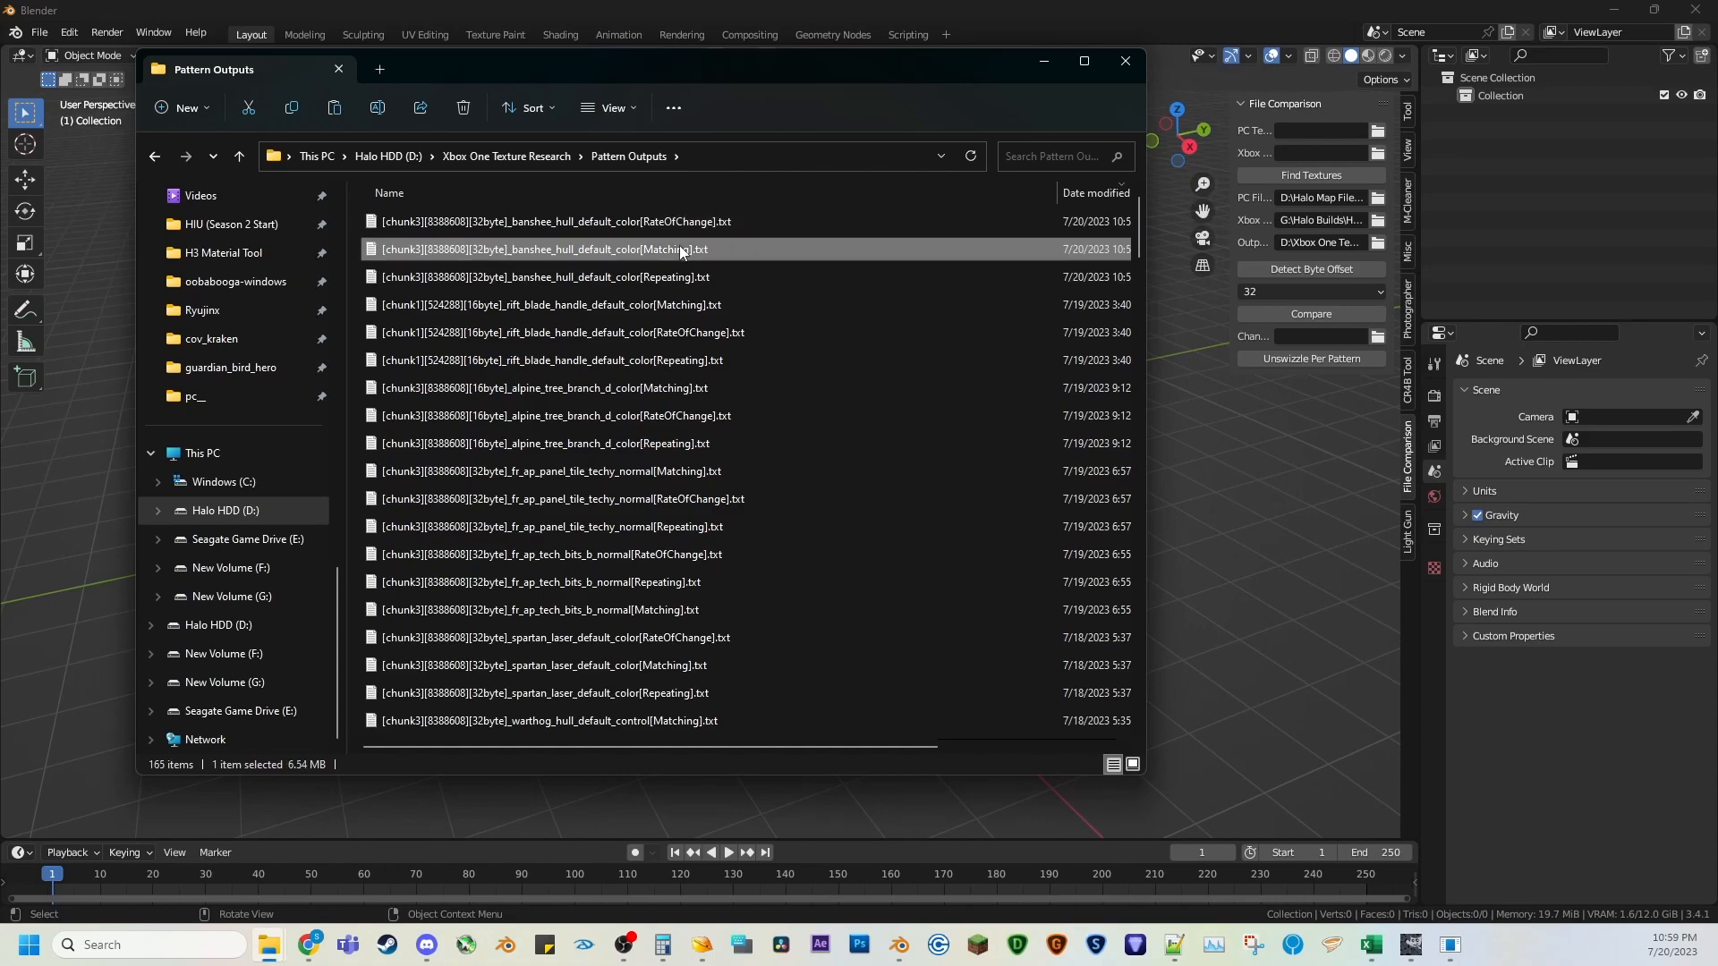
# Open [chunk3][8388608][32byte]_banshee_hull_default_color[Matching].txt in Notepad, then stretch its window to full height and move it aside.
pyautogui.doubleClick(637, 250)
pyautogui.moveTo(1191, 410); pyautogui.dragTo(405, 191)
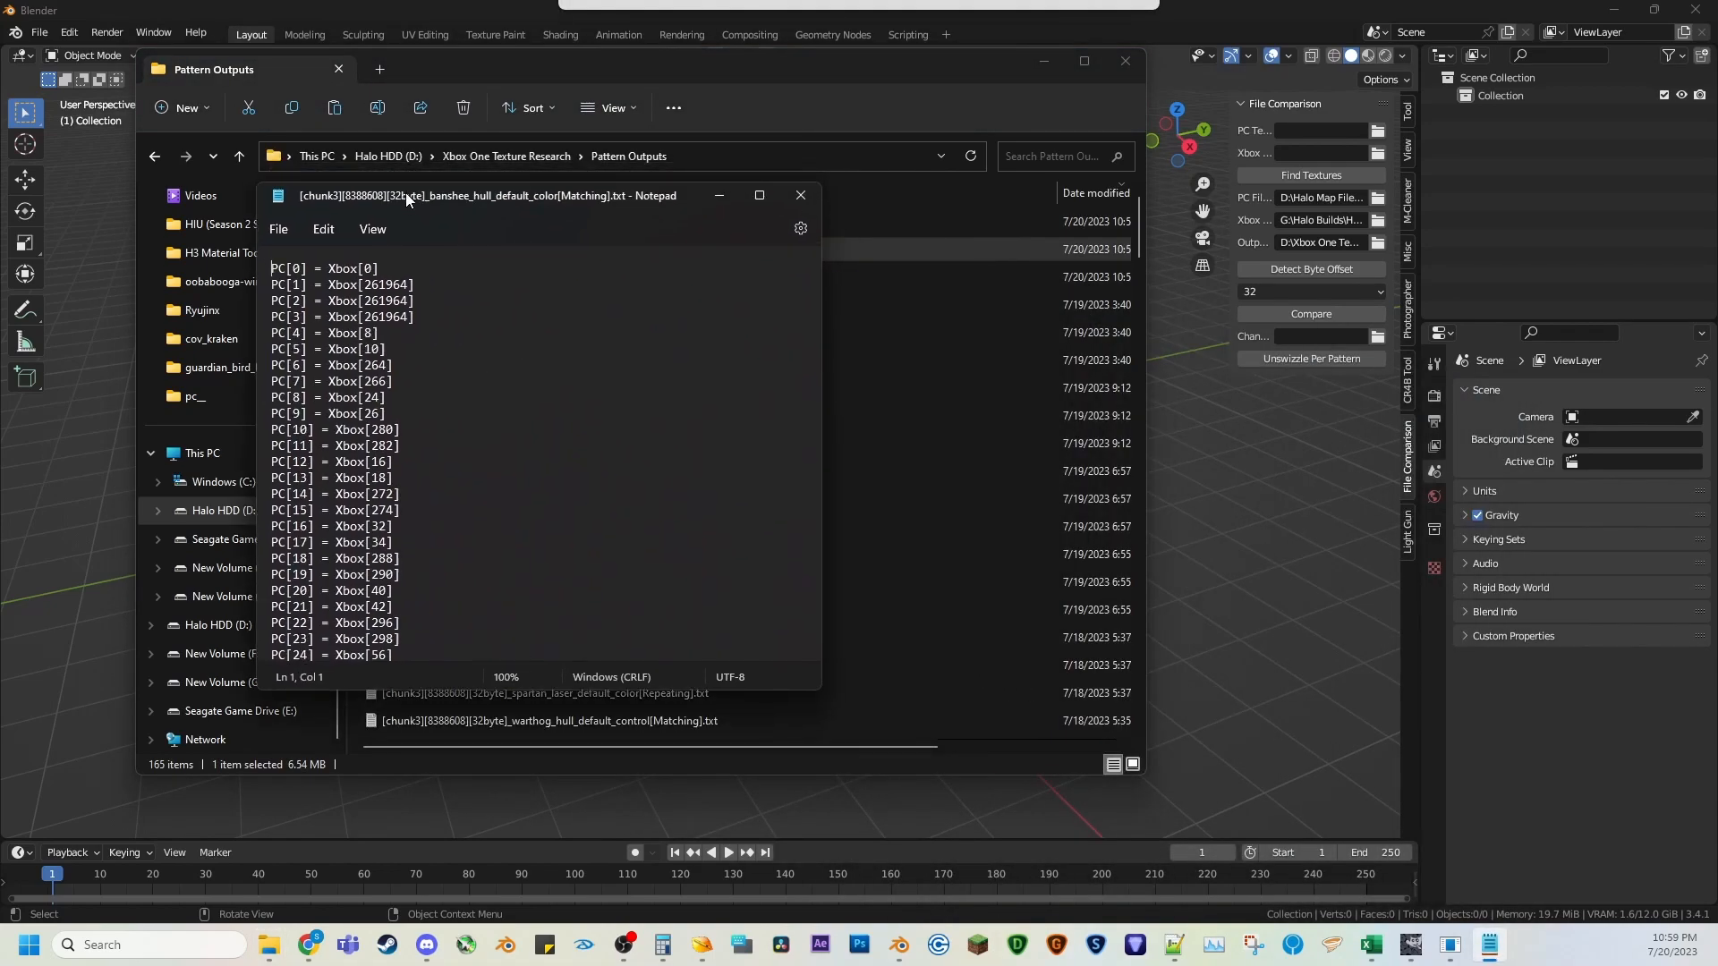
pyautogui.doubleClick(466, 186)
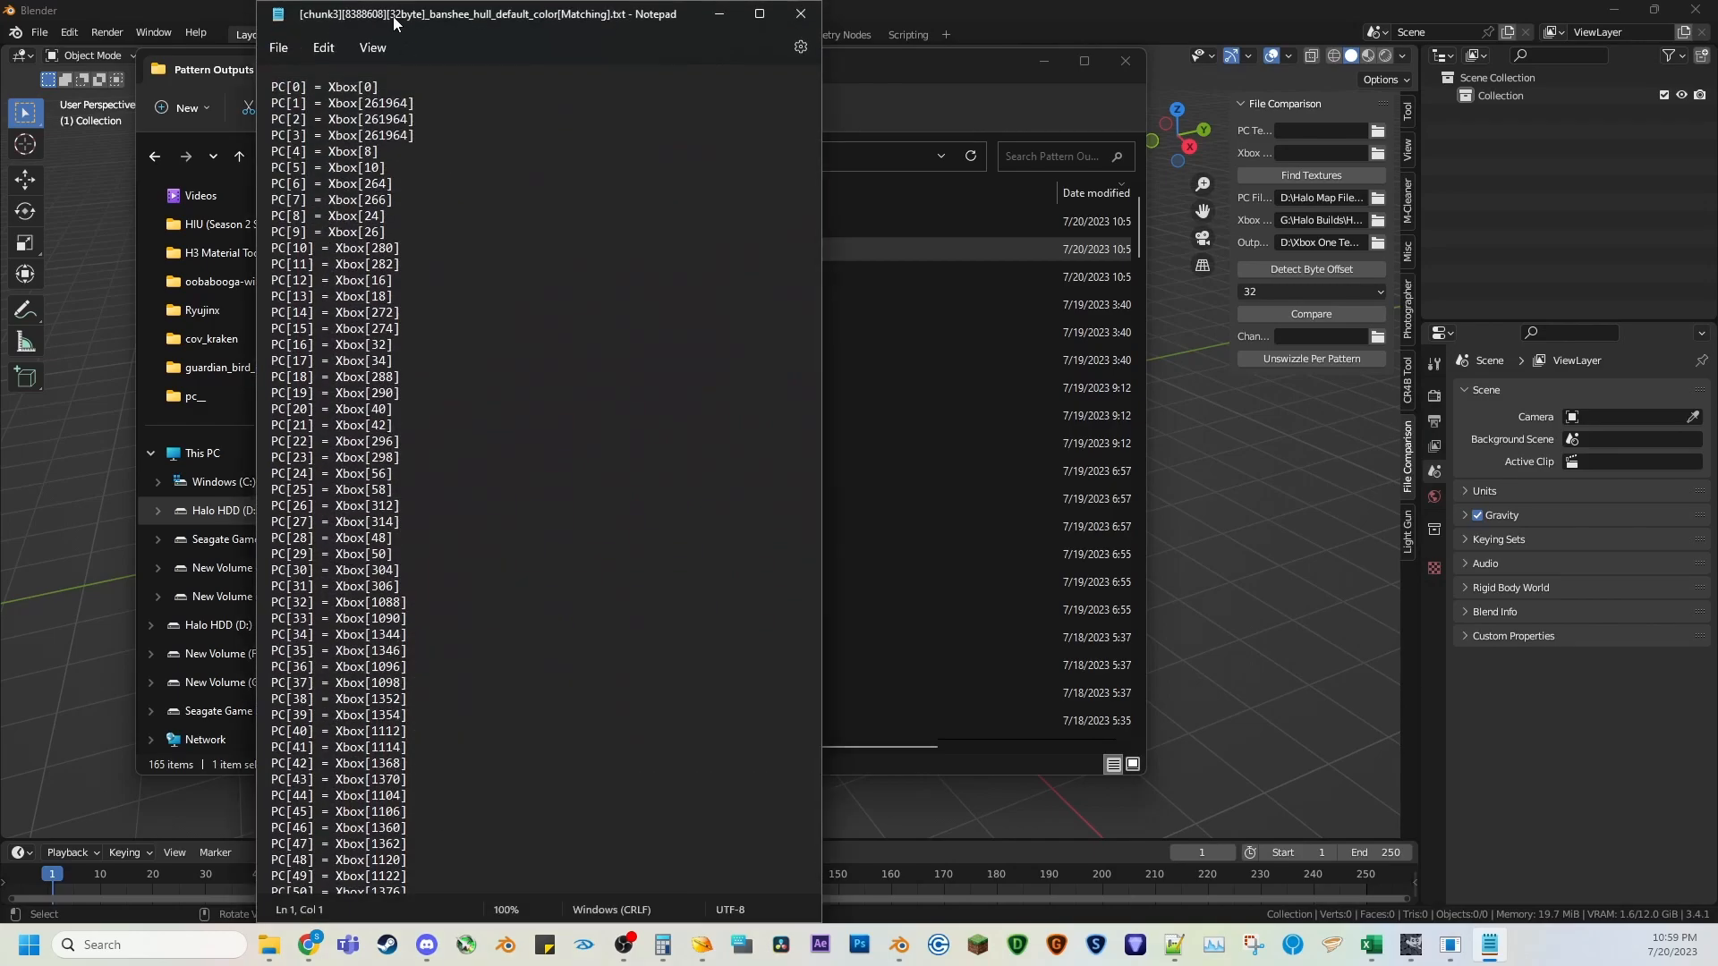
pyautogui.moveTo(395, 18); pyautogui.dragTo(173, 18)
# Switch to 010 Editor and place the Notepad window with the Matching list beside the hex data.
pyautogui.click(702, 942)
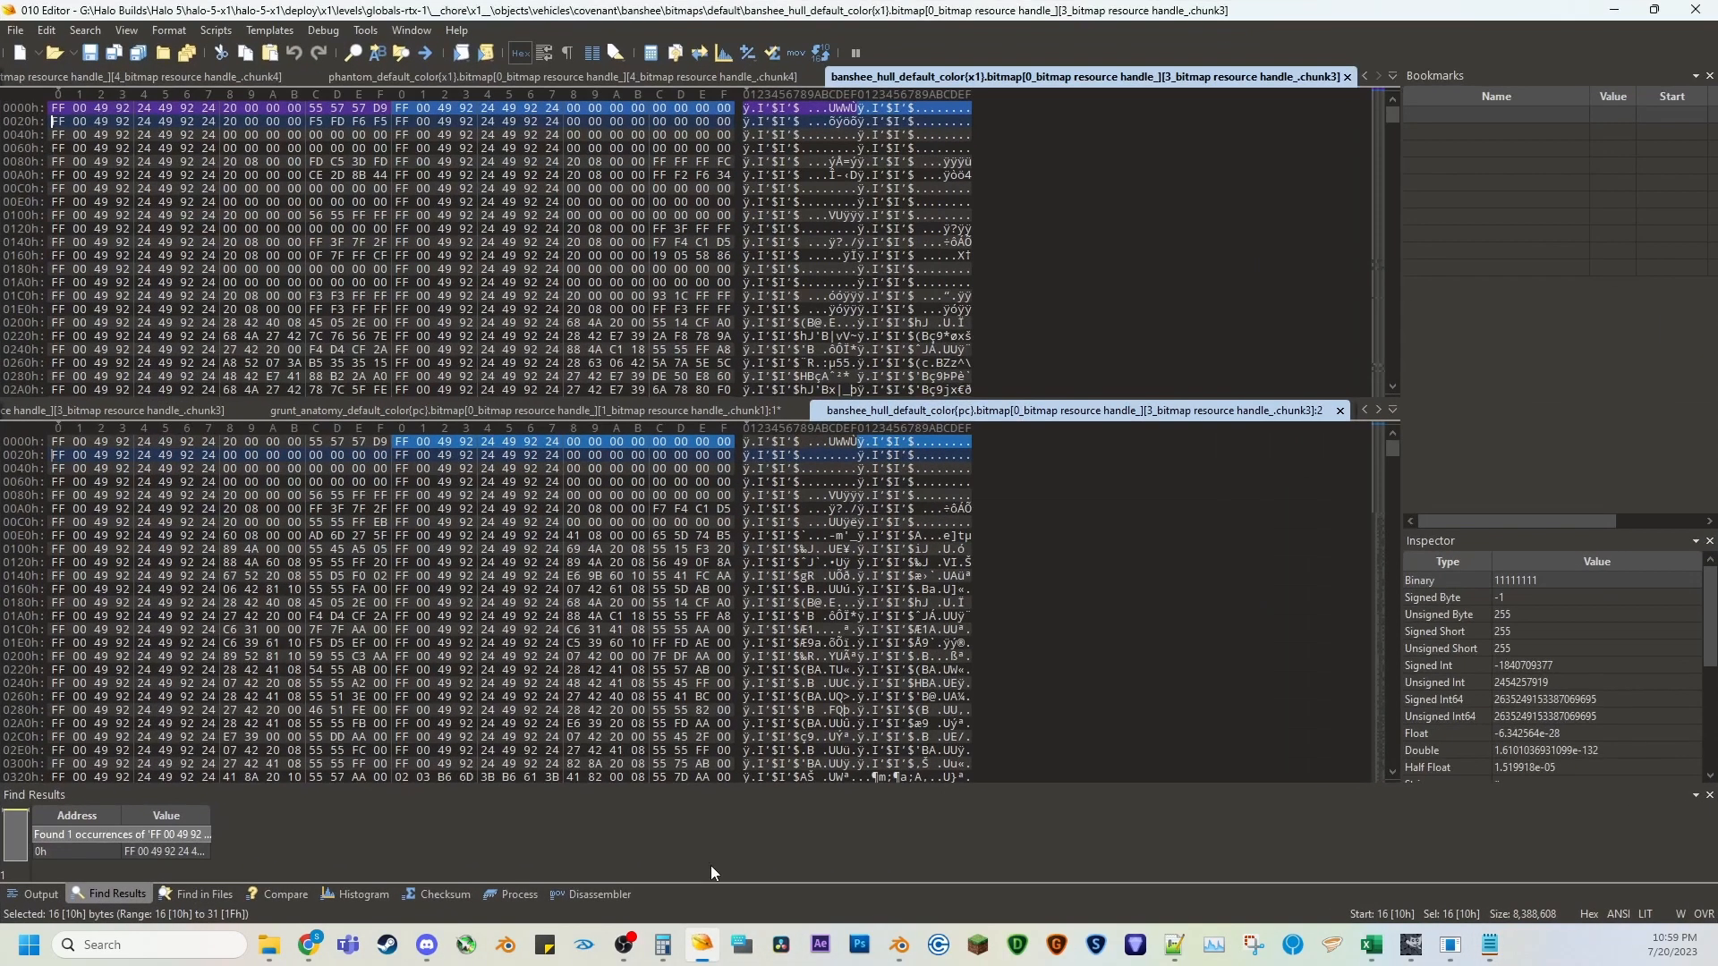
pyautogui.click(1490, 944)
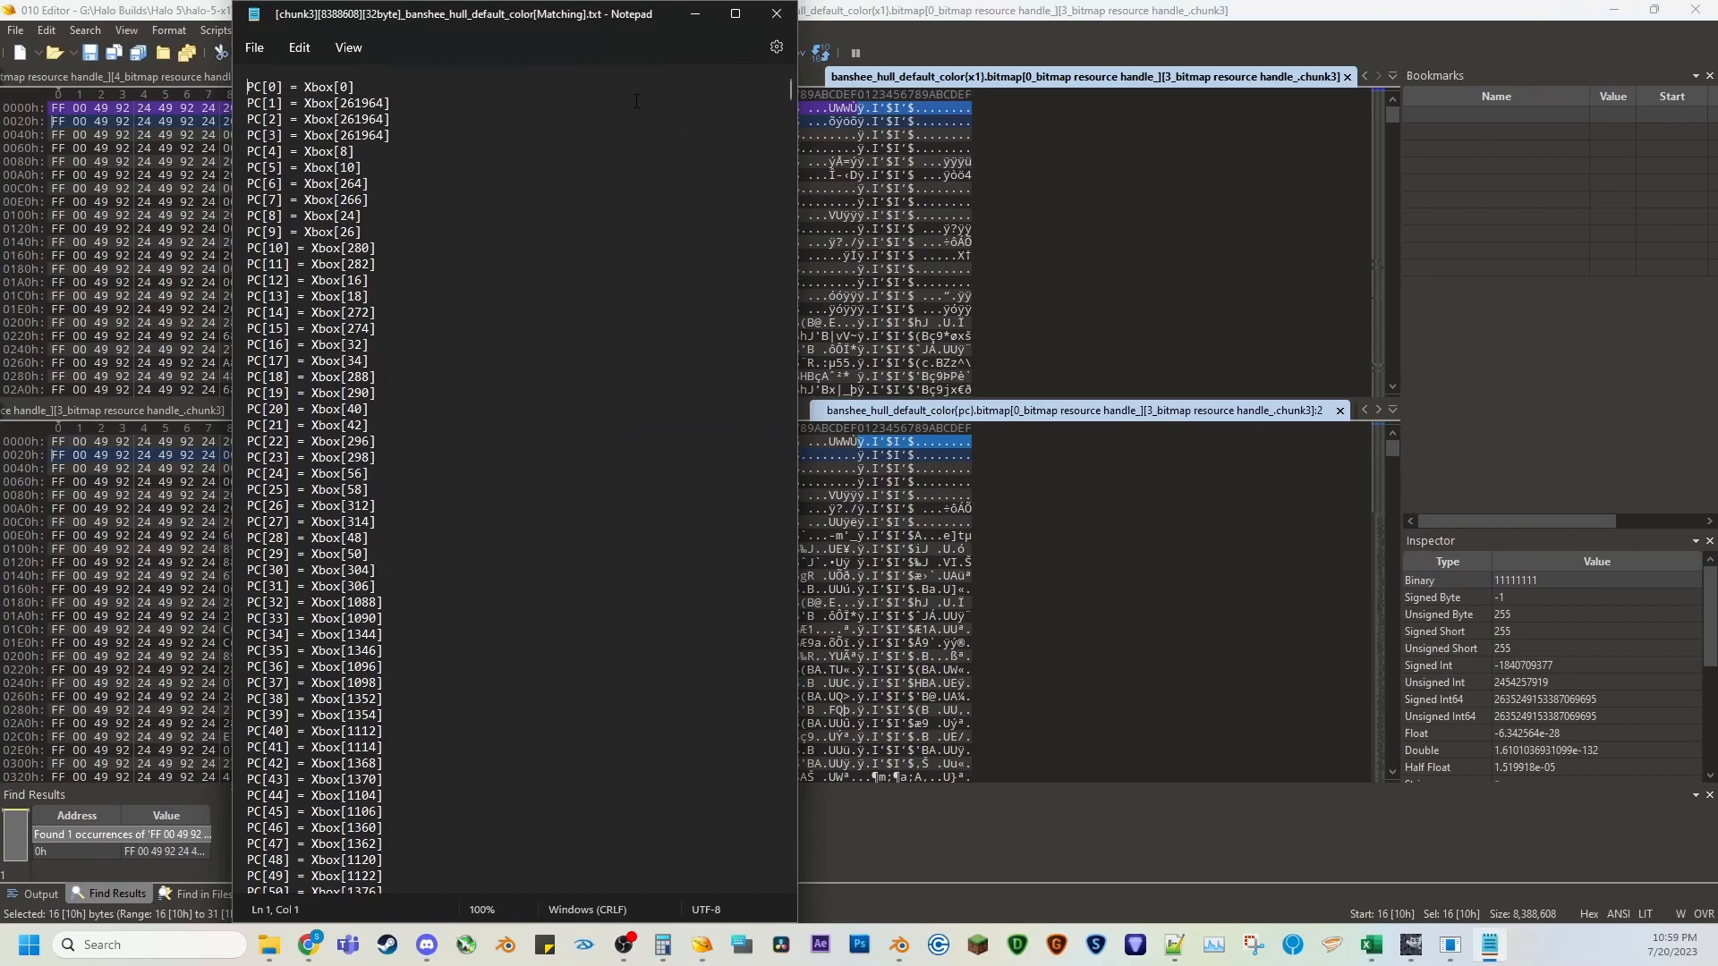
pyautogui.moveTo(481, 19); pyautogui.dragTo(1280, 19)
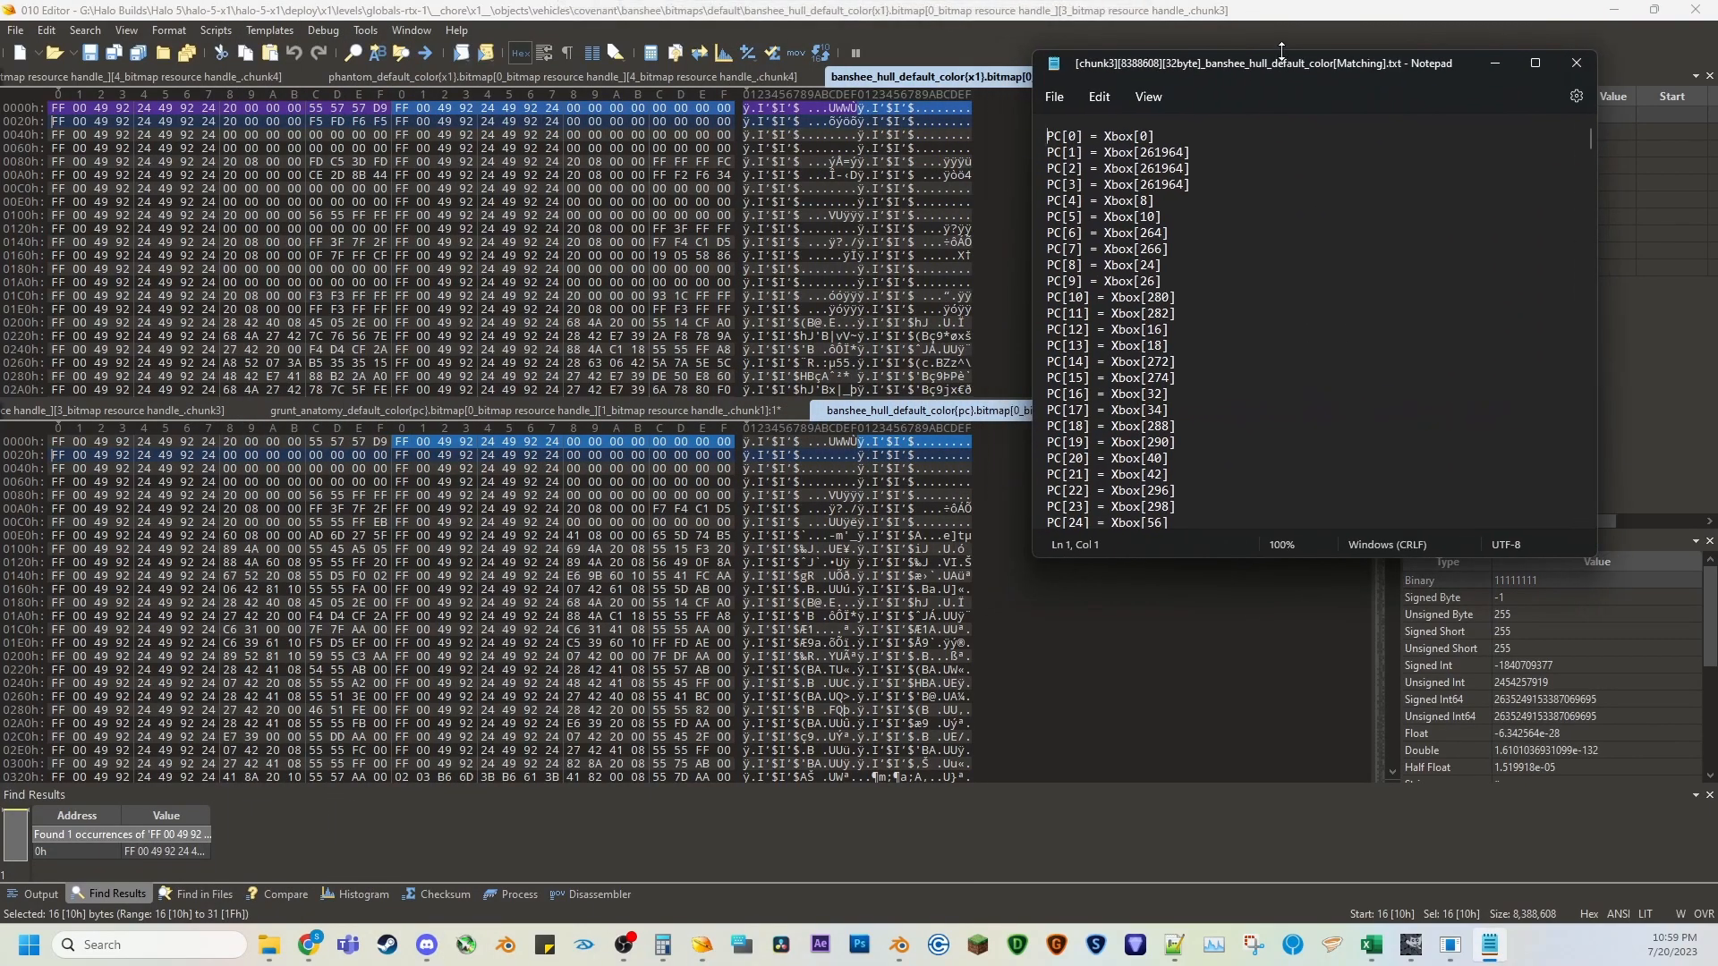
# Highlight the PC[0] = Xbox[0] entry in the Matching list, followed by the run of entries from PC[0] to PC[40].
pyautogui.click(1240, 150)
pyautogui.moveTo(1172, 84); pyautogui.dragTo(1042, 87)
pyautogui.doubleClick(1072, 86)
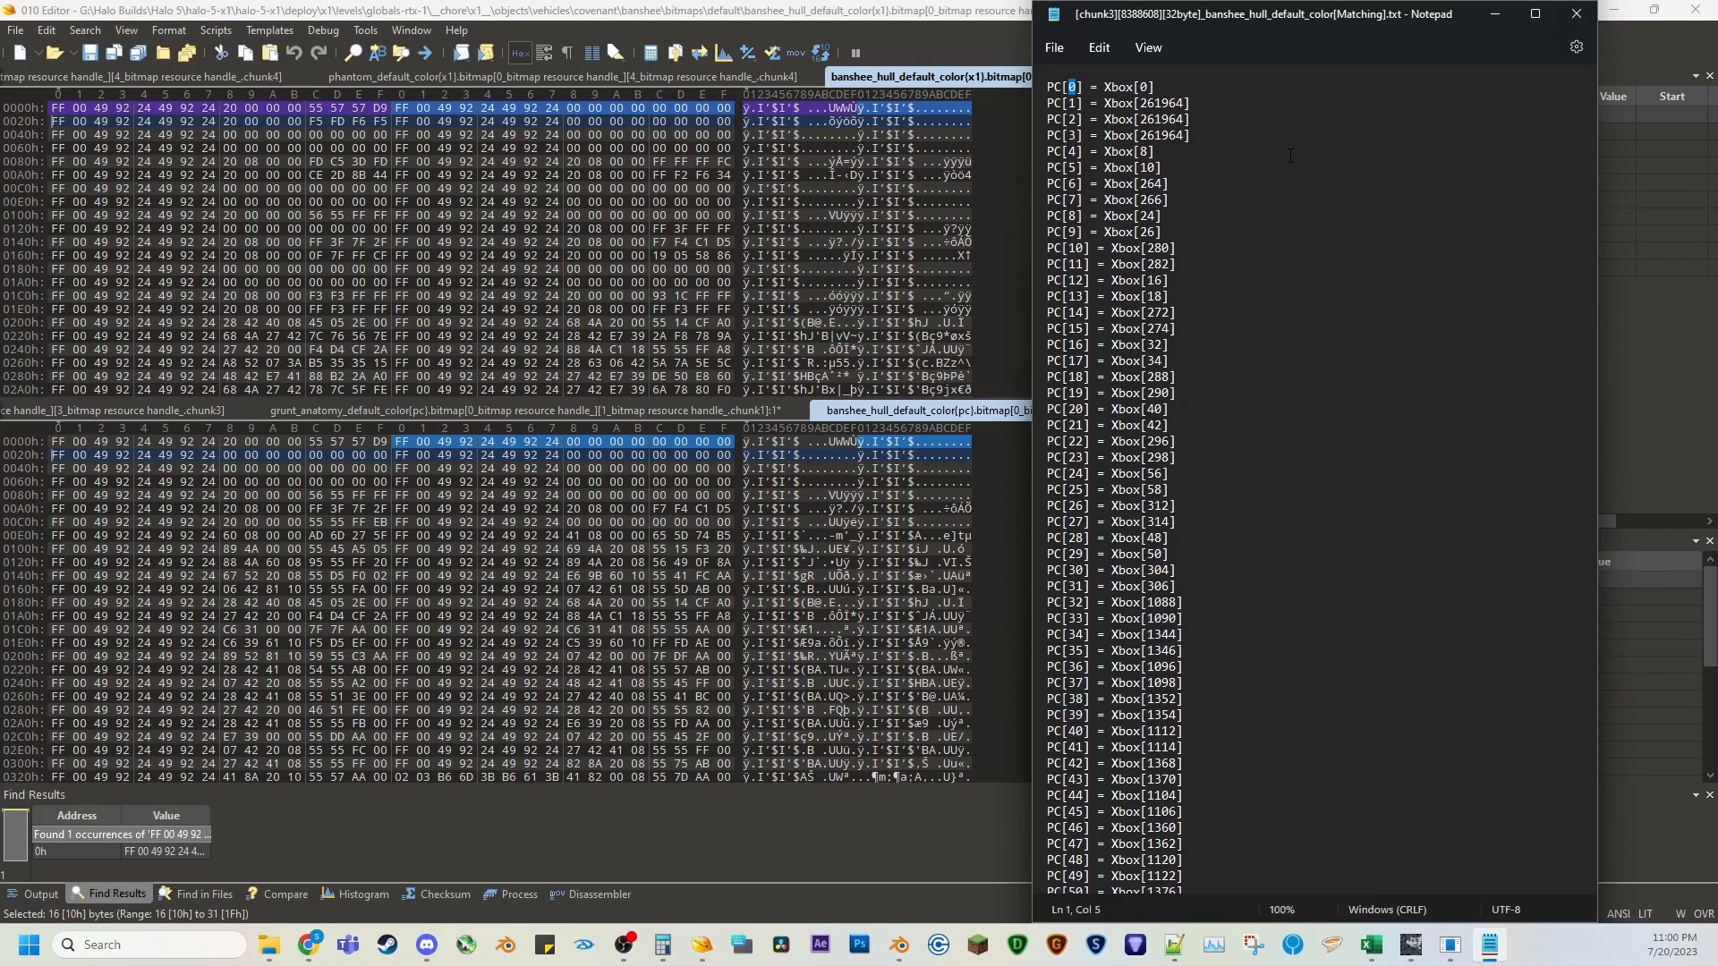
pyautogui.click(1227, 197)
pyautogui.moveTo(1045, 86); pyautogui.dragTo(1251, 738)
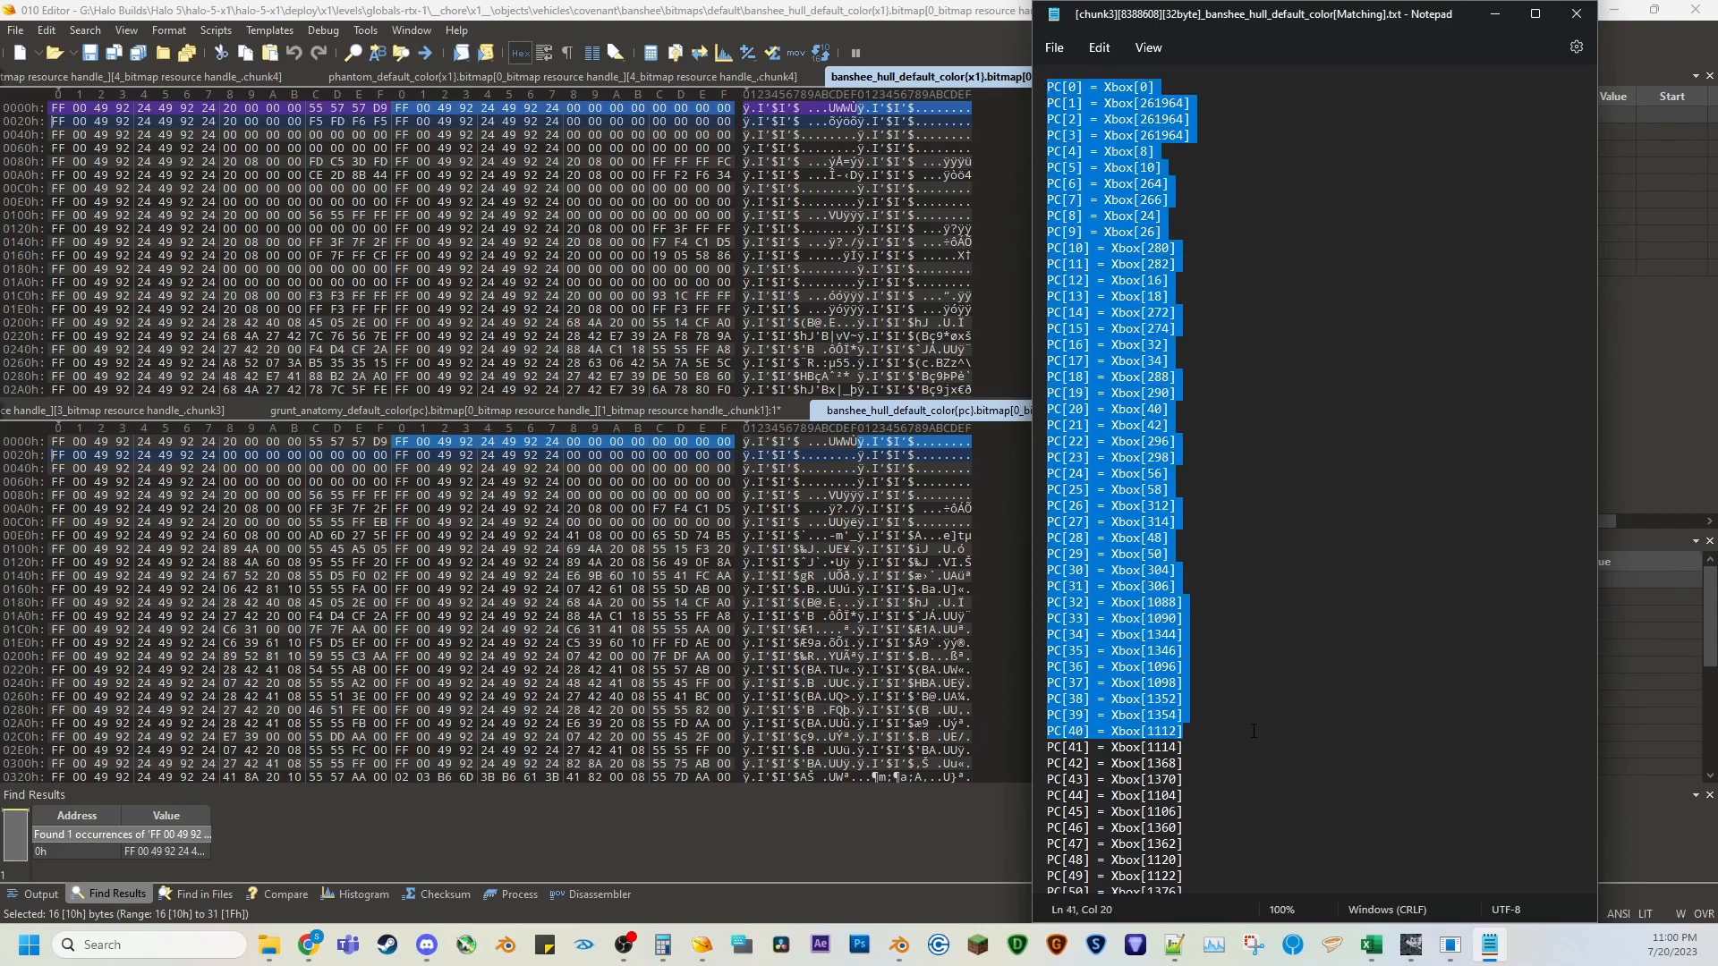
pyautogui.click(1231, 197)
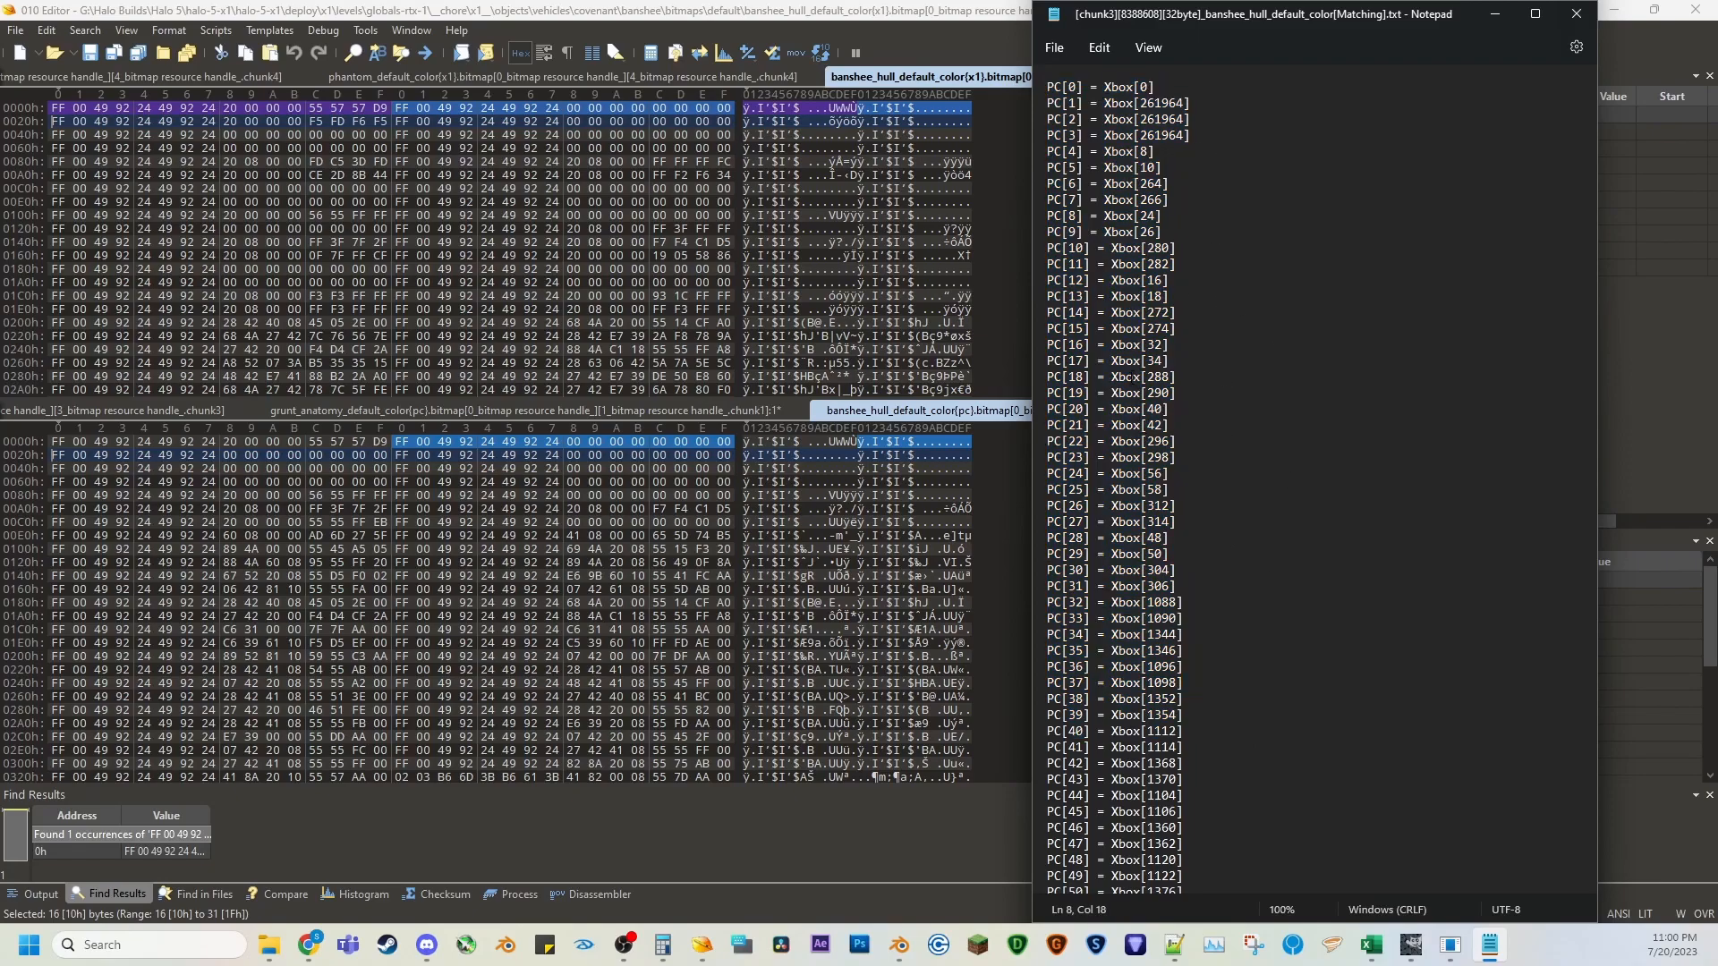
# Check the PC[1] and PC[2] entries in the Matching list against the PC[4] = Xbox[8] entry.
pyautogui.click(1069, 103)
pyautogui.moveTo(1171, 104); pyautogui.dragTo(1182, 121)
pyautogui.click(1149, 152)
# Select the first 32 bytes at 0000h in both the x1 and the pc banshee_hull_default_color chunk3 files.
pyautogui.click(638, 134)
pyautogui.moveTo(54, 107); pyautogui.dragTo(731, 109)
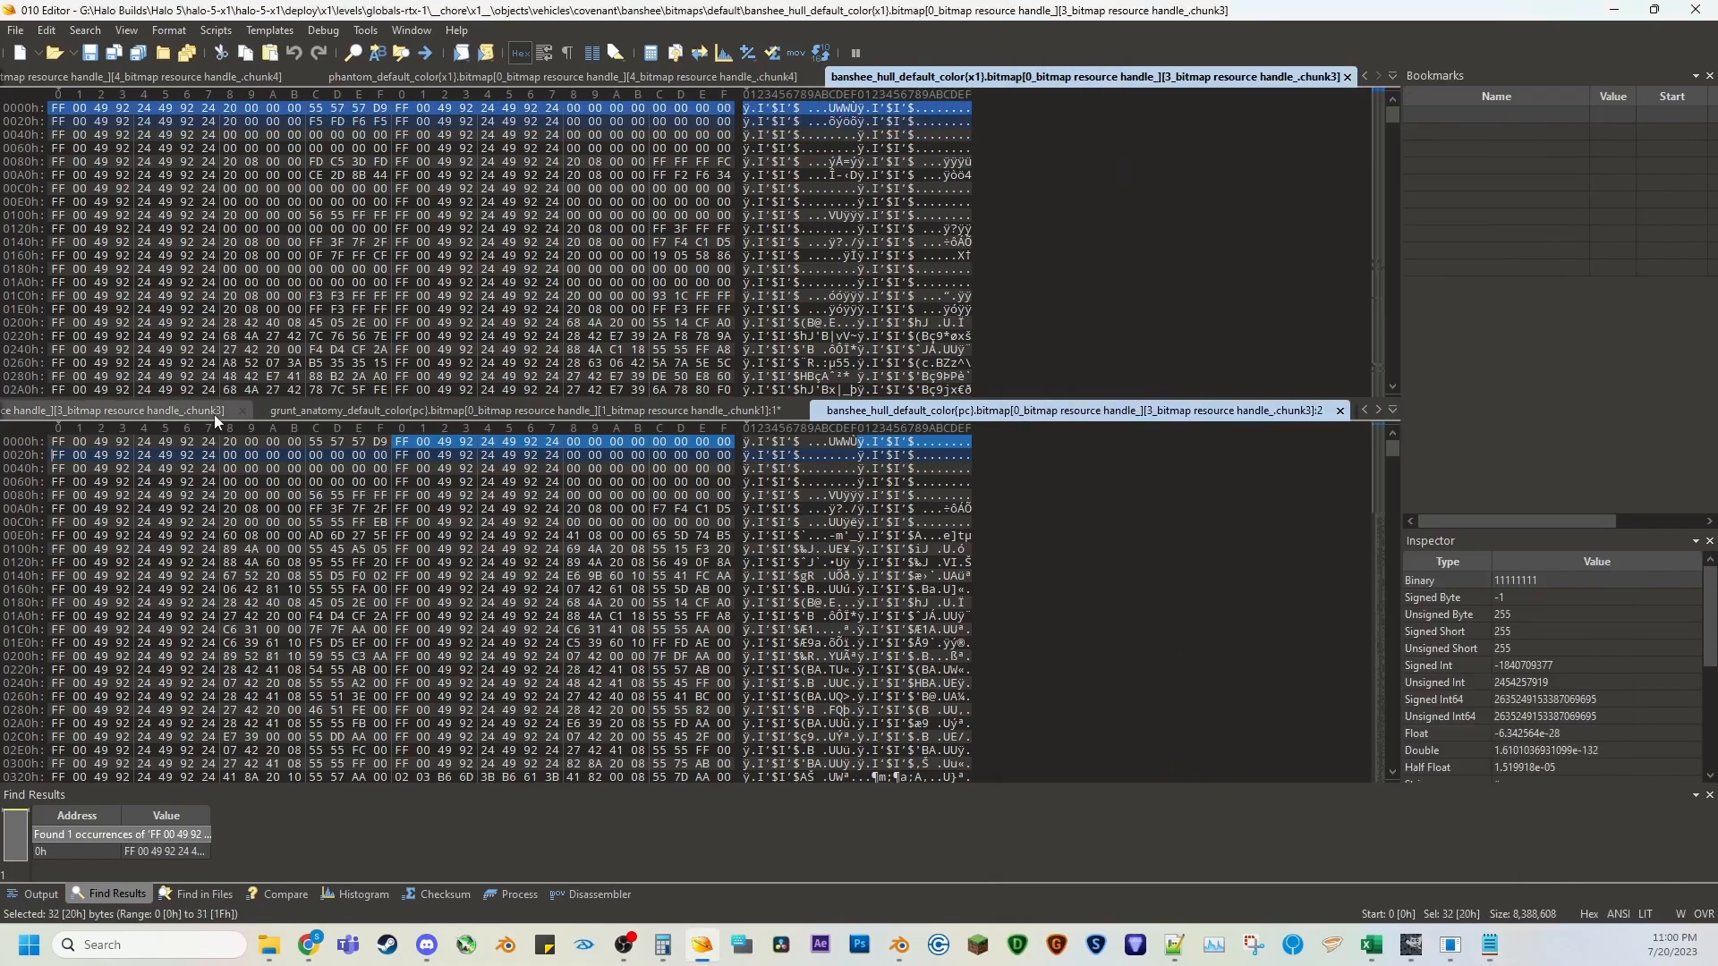
pyautogui.moveTo(54, 443); pyautogui.dragTo(734, 443)
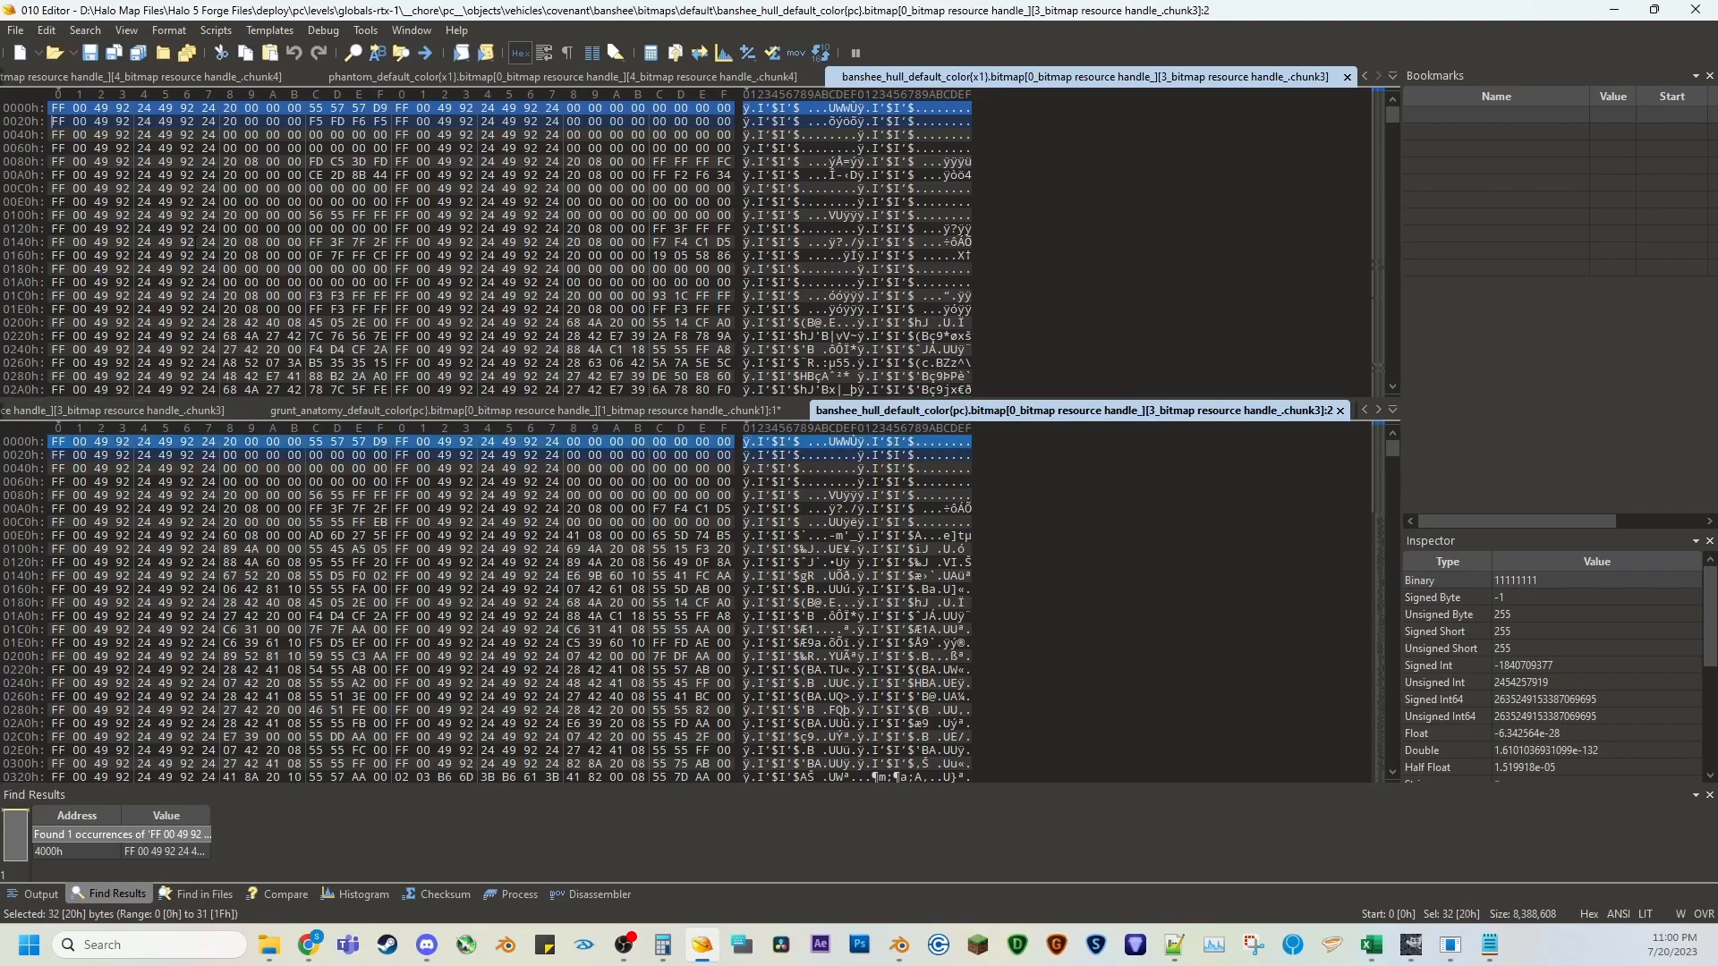
# Select the 32 bytes at 0020h in the x1 chunk and search for them in the pc chunk.
pyautogui.moveTo(51, 120); pyautogui.dragTo(729, 121)
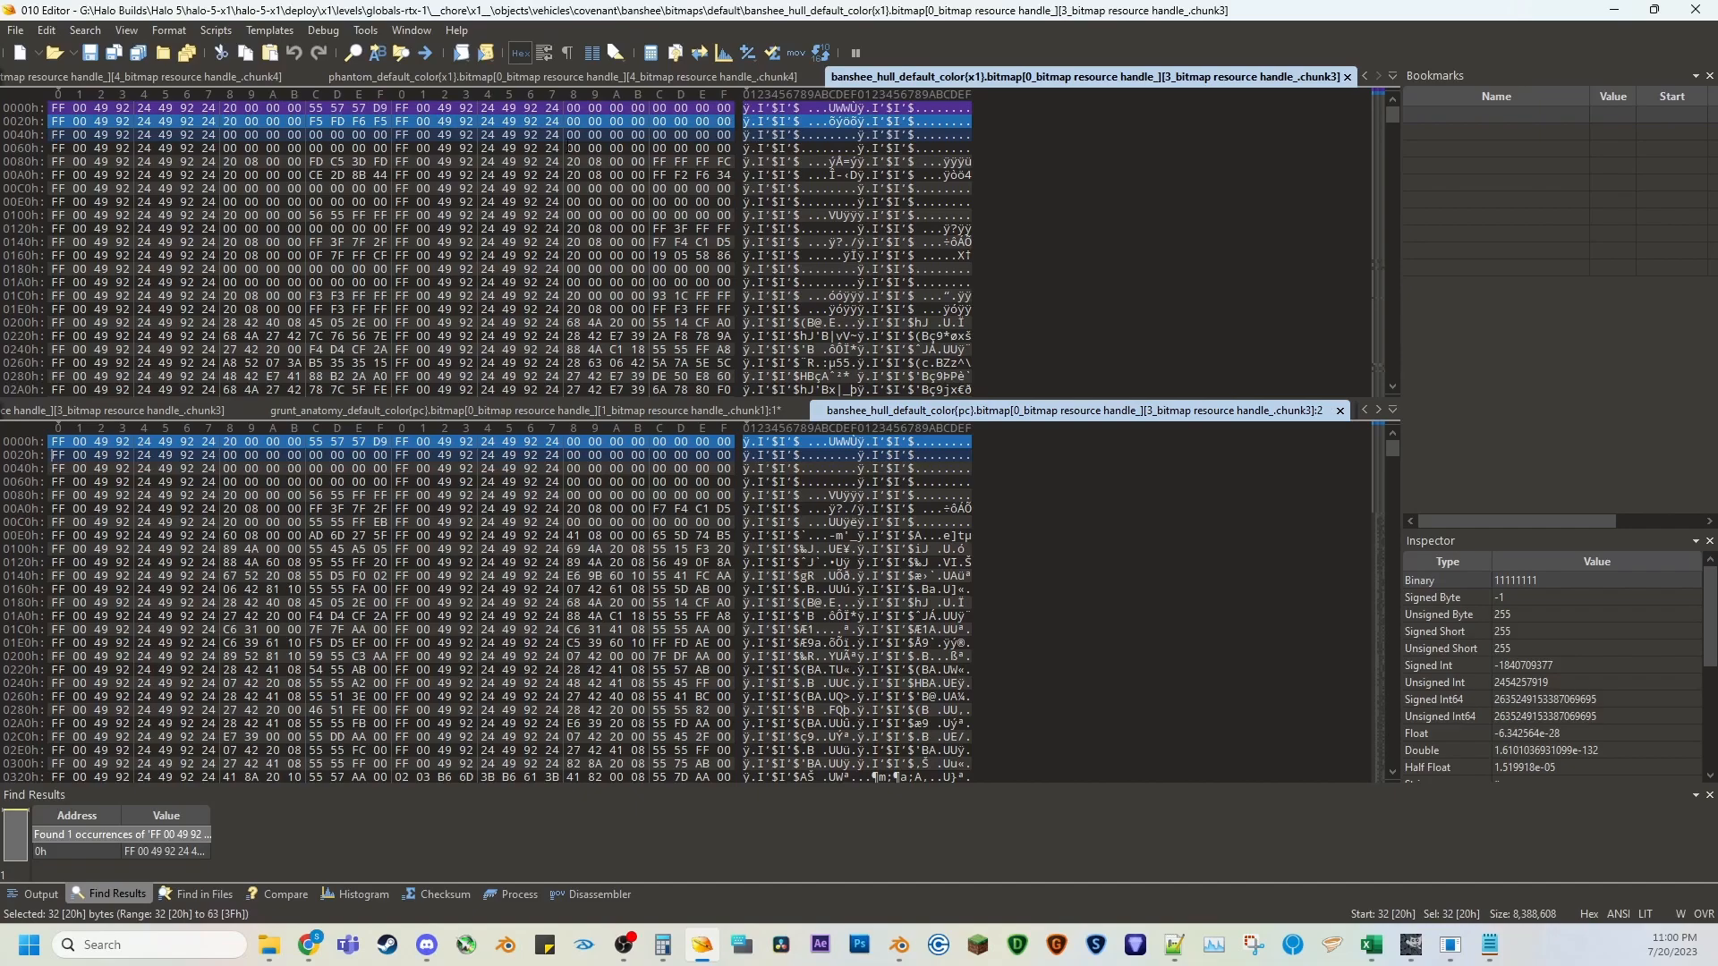
pyautogui.click(356, 55)
pyautogui.click(307, 483)
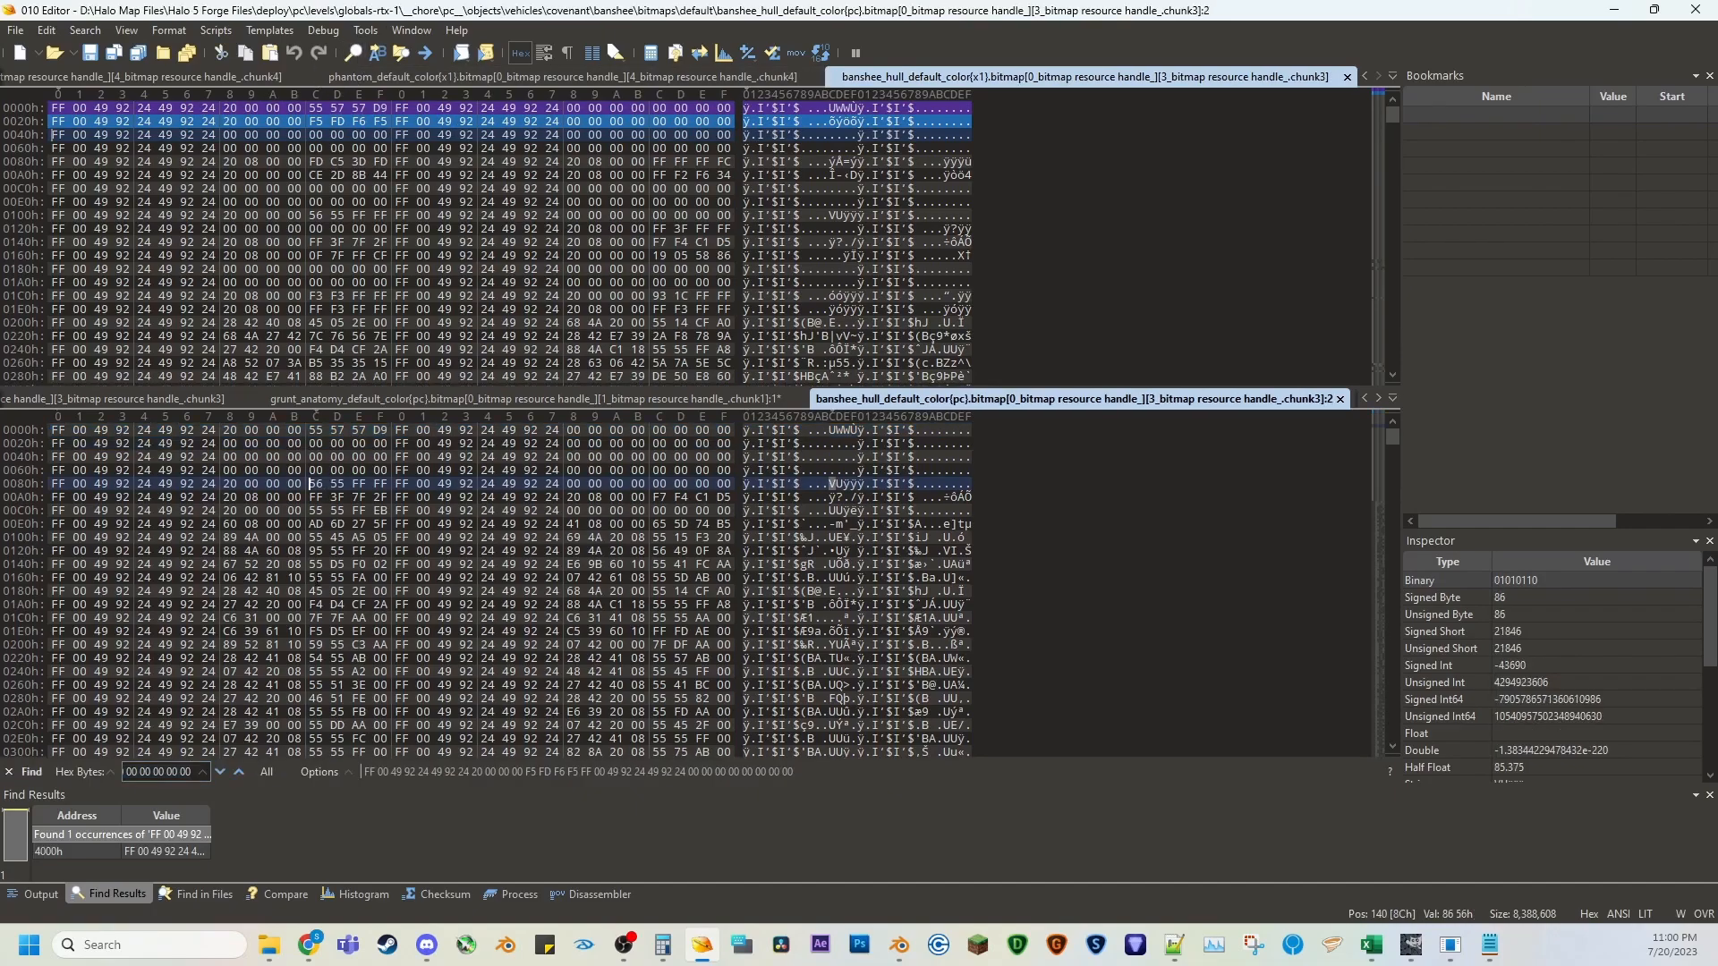
pyautogui.click(265, 774)
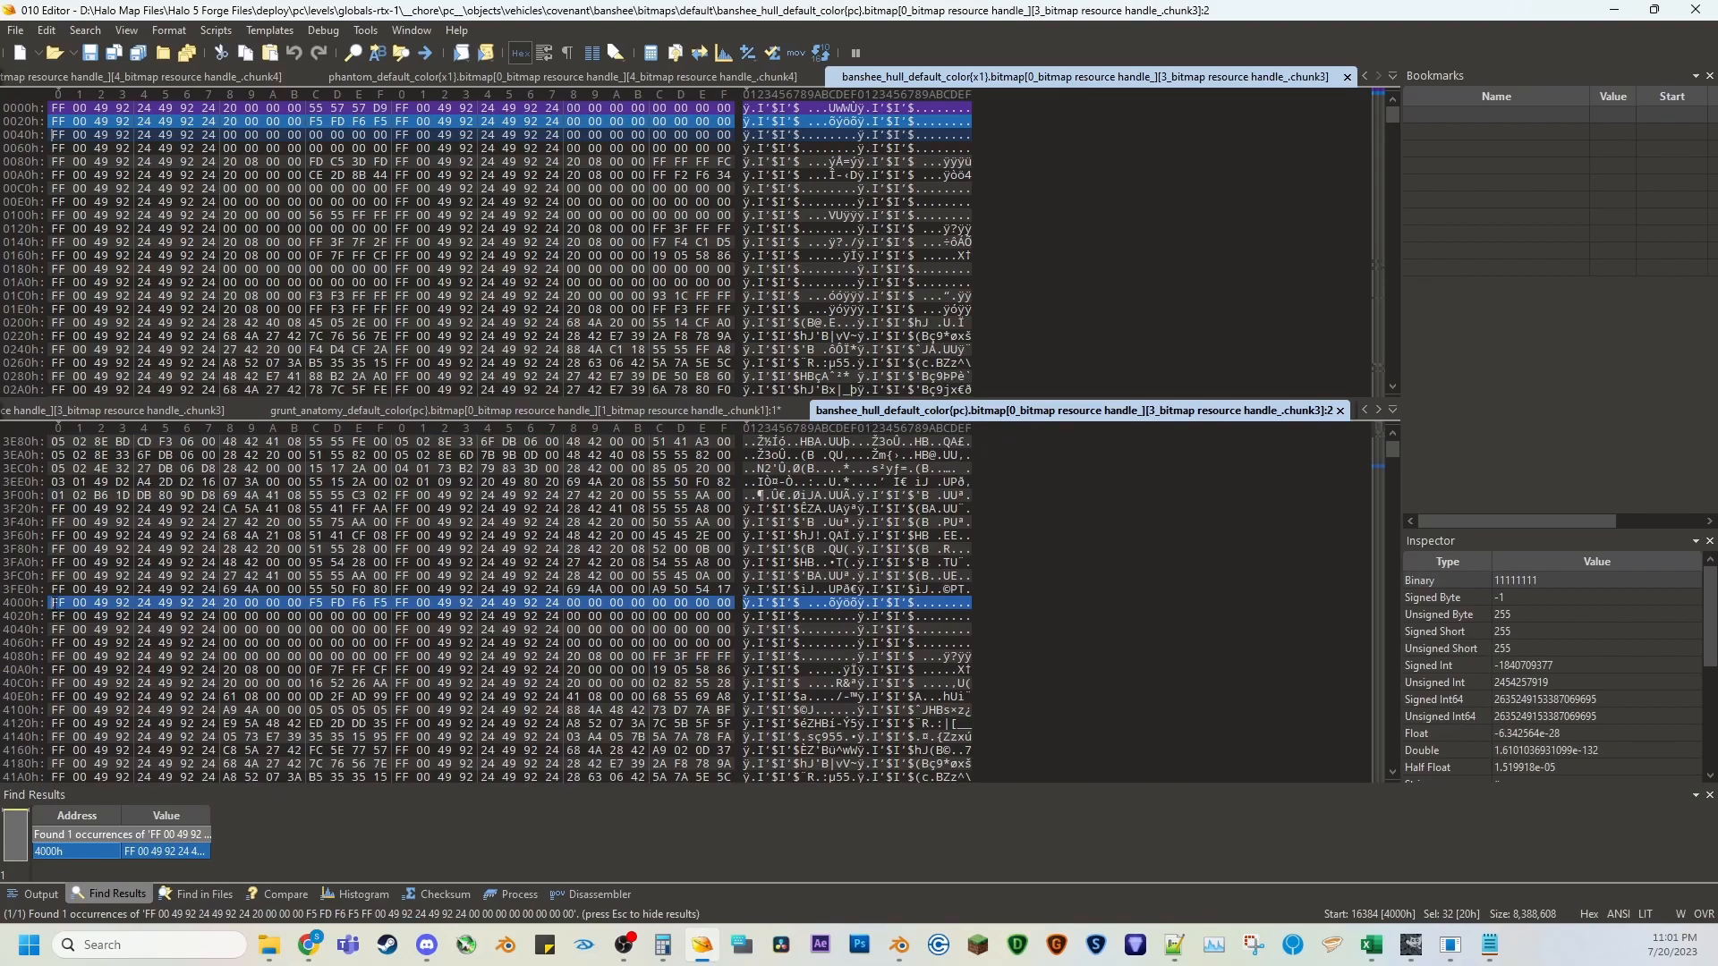
# Select the 32 bytes at 0040h in the x1 chunk and search for them in the pc chunk.
pyautogui.moveTo(52, 135); pyautogui.dragTo(729, 134)
pyautogui.click(349, 55)
pyautogui.click(353, 469)
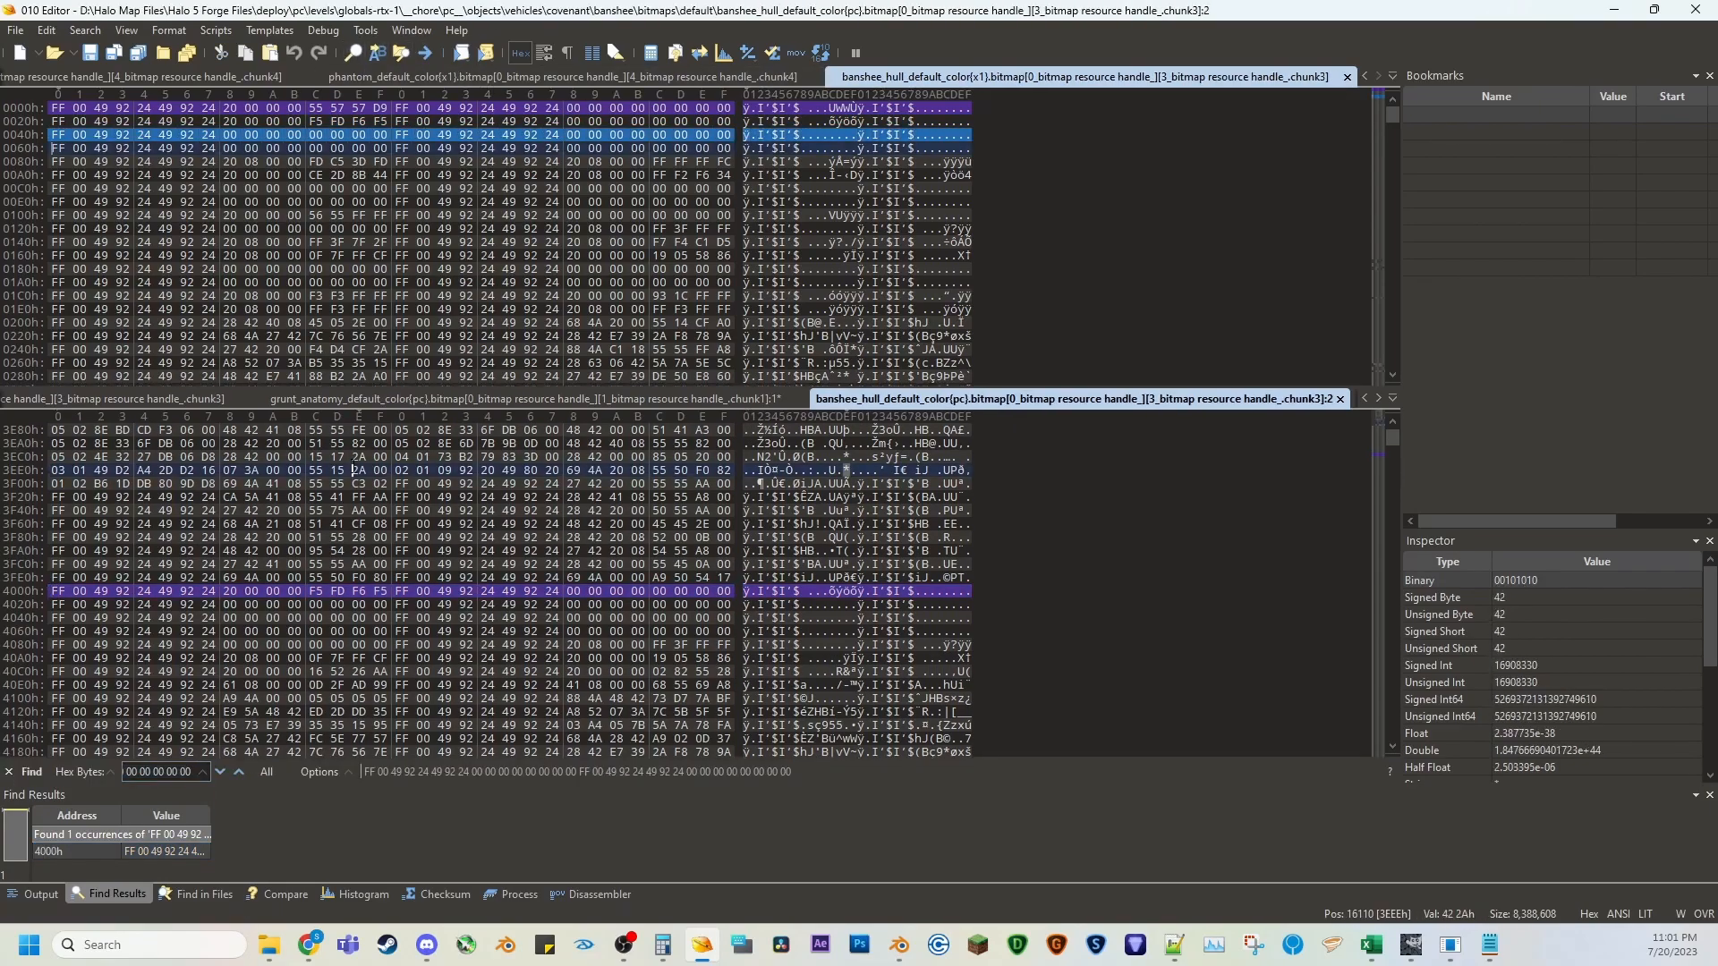
pyautogui.click(256, 775)
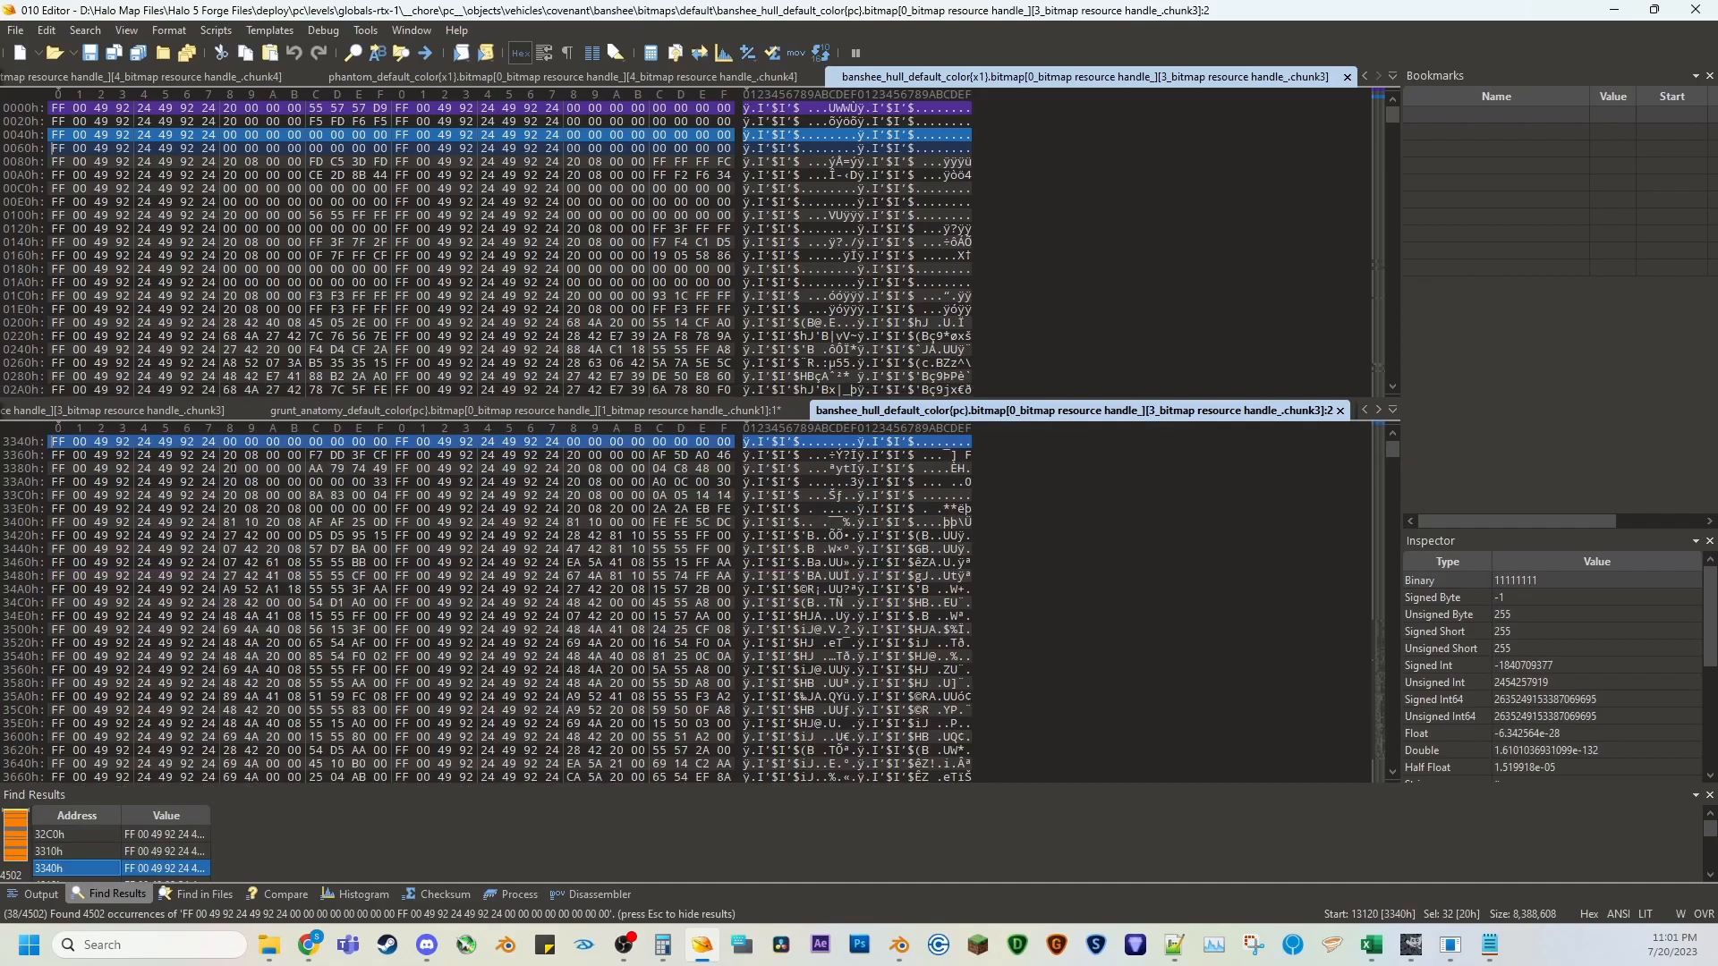
# Step backward and forward through the search matches in the pc chunk to examine where the repeated 32-byte block occurs.
pyautogui.click(89, 859)
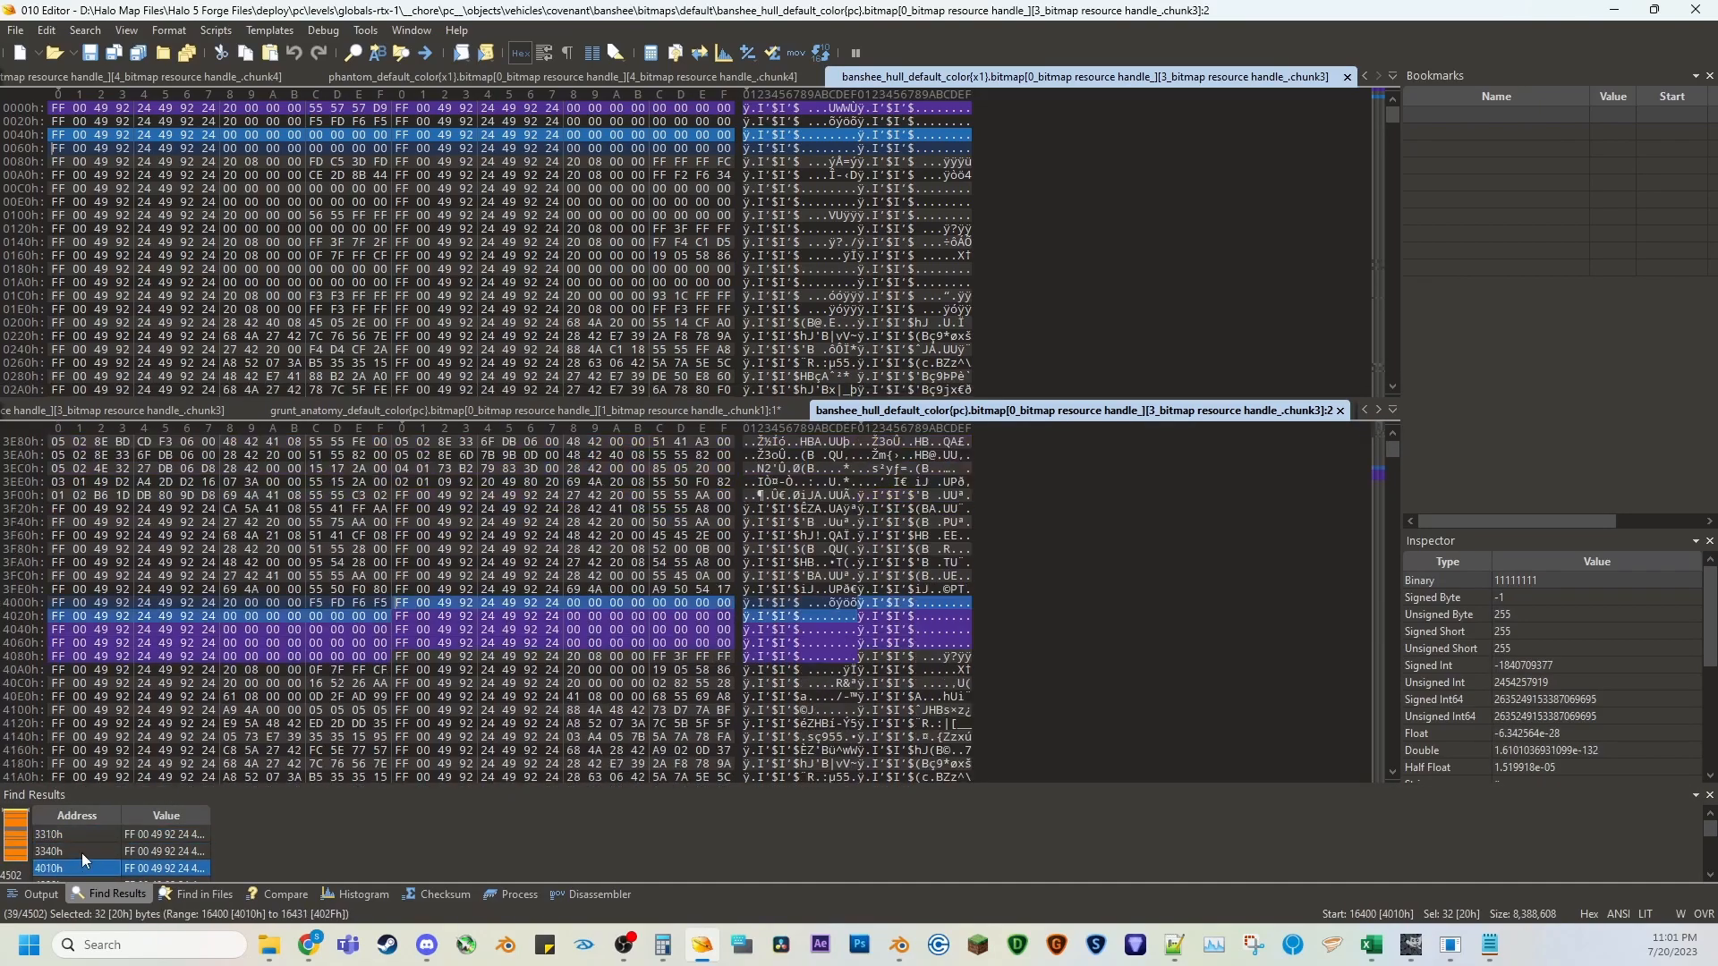
pyautogui.press('Up')
pyautogui.press('Up')
pyautogui.press('Up')
pyautogui.press('Up')
pyautogui.press('Up')
pyautogui.press('Up')
pyautogui.press('Up')
pyautogui.press('Up')
pyautogui.press('Up')
pyautogui.press('Up')
pyautogui.press('Up')
pyautogui.press('Up')
pyautogui.press('Up')
pyautogui.press('Up')
pyautogui.press('Up')
pyautogui.press('Up')
pyautogui.press('Up')
pyautogui.press('Up')
pyautogui.press('Up')
pyautogui.press('Up')
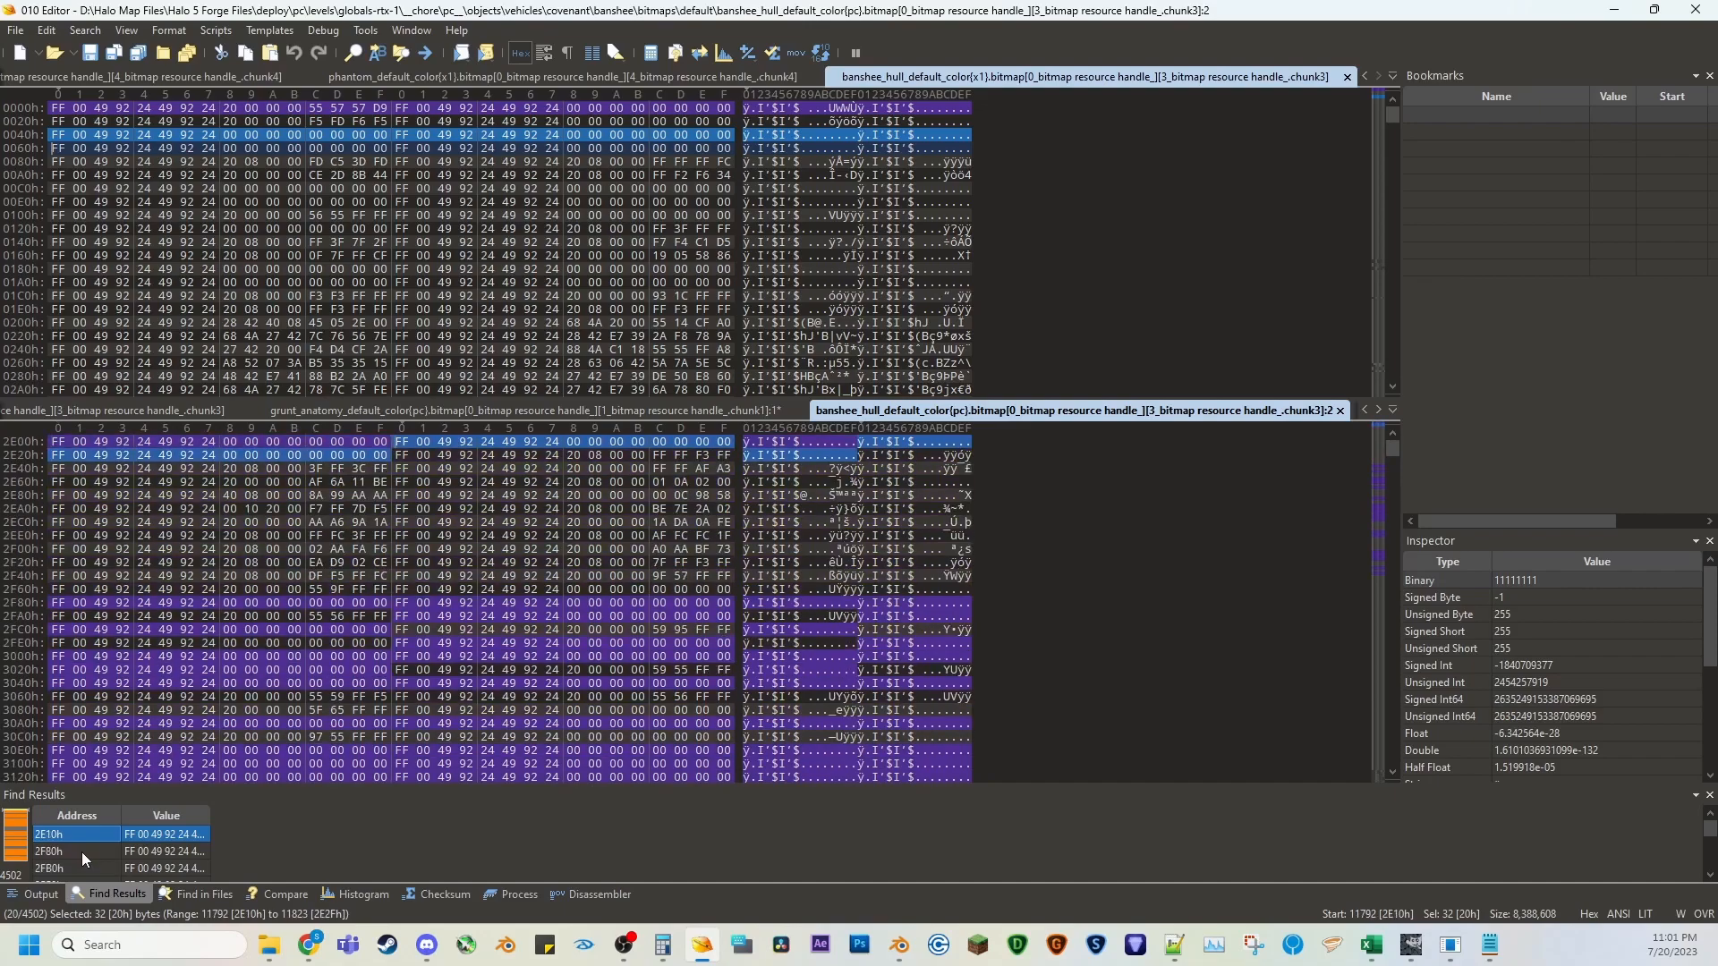
pyautogui.press('Down')
pyautogui.press('Down')
pyautogui.press('Down')
pyautogui.press('Down')
pyautogui.press('Down')
pyautogui.press('Down')
pyautogui.press('Down')
pyautogui.press('Down')
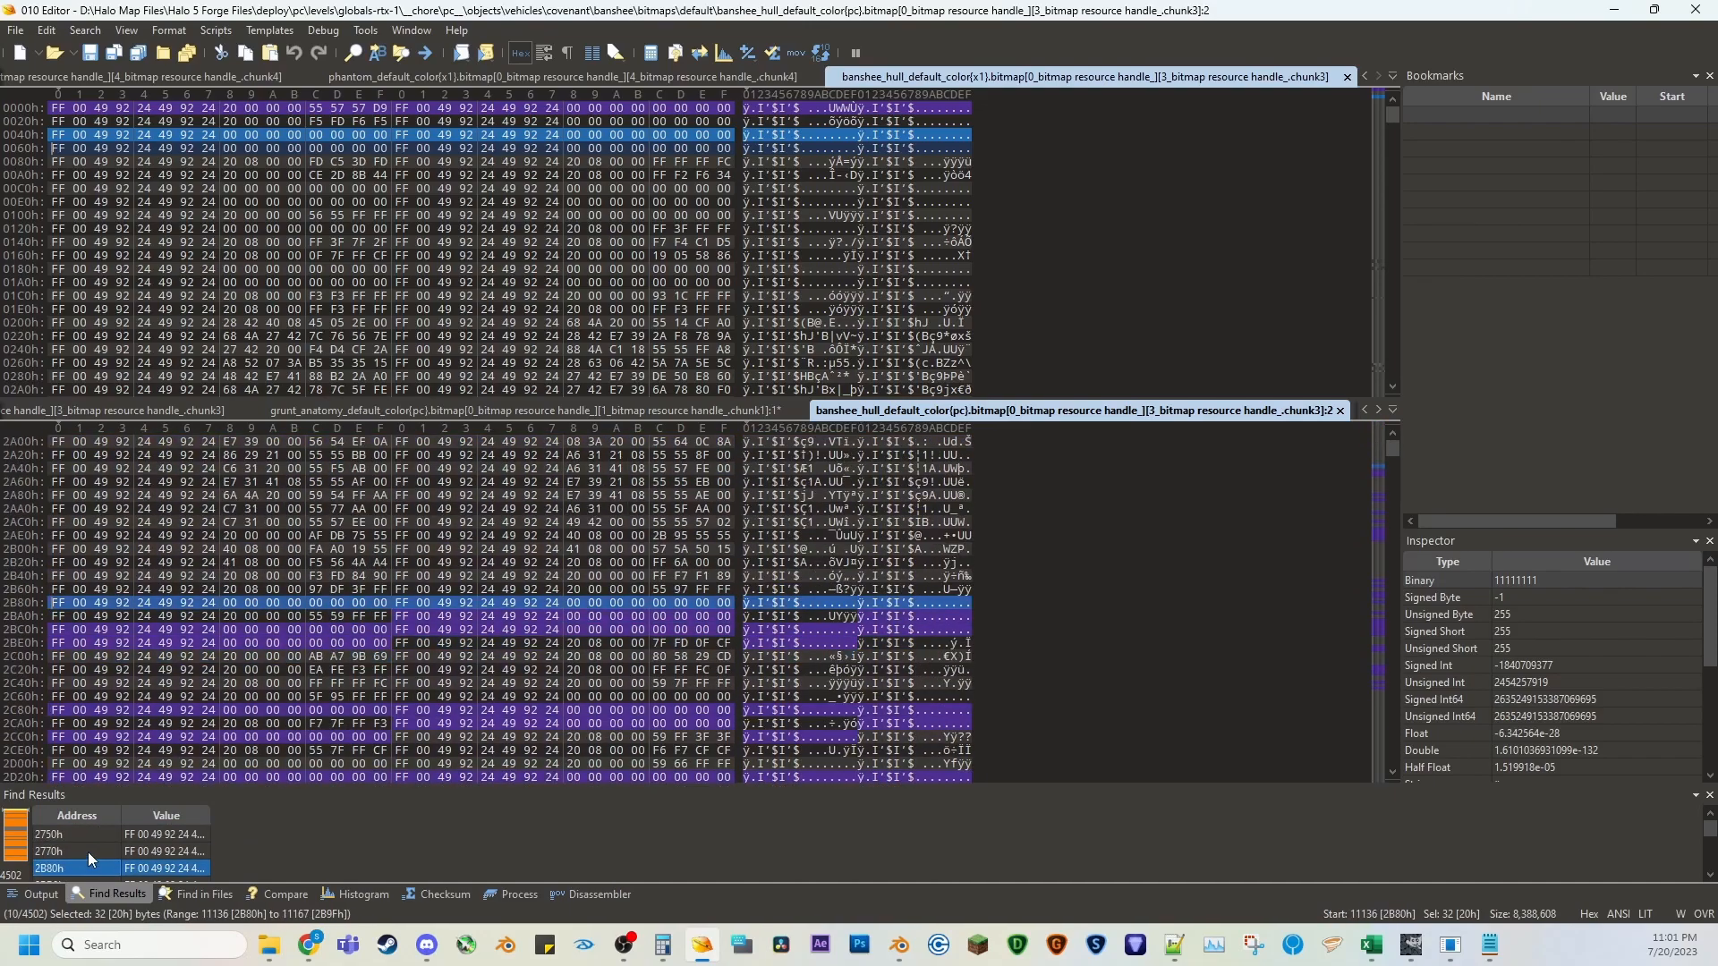
# Switch to GIMP and view the swizzled version of the ext_abdomen_color texture.
pyautogui.click(1412, 945)
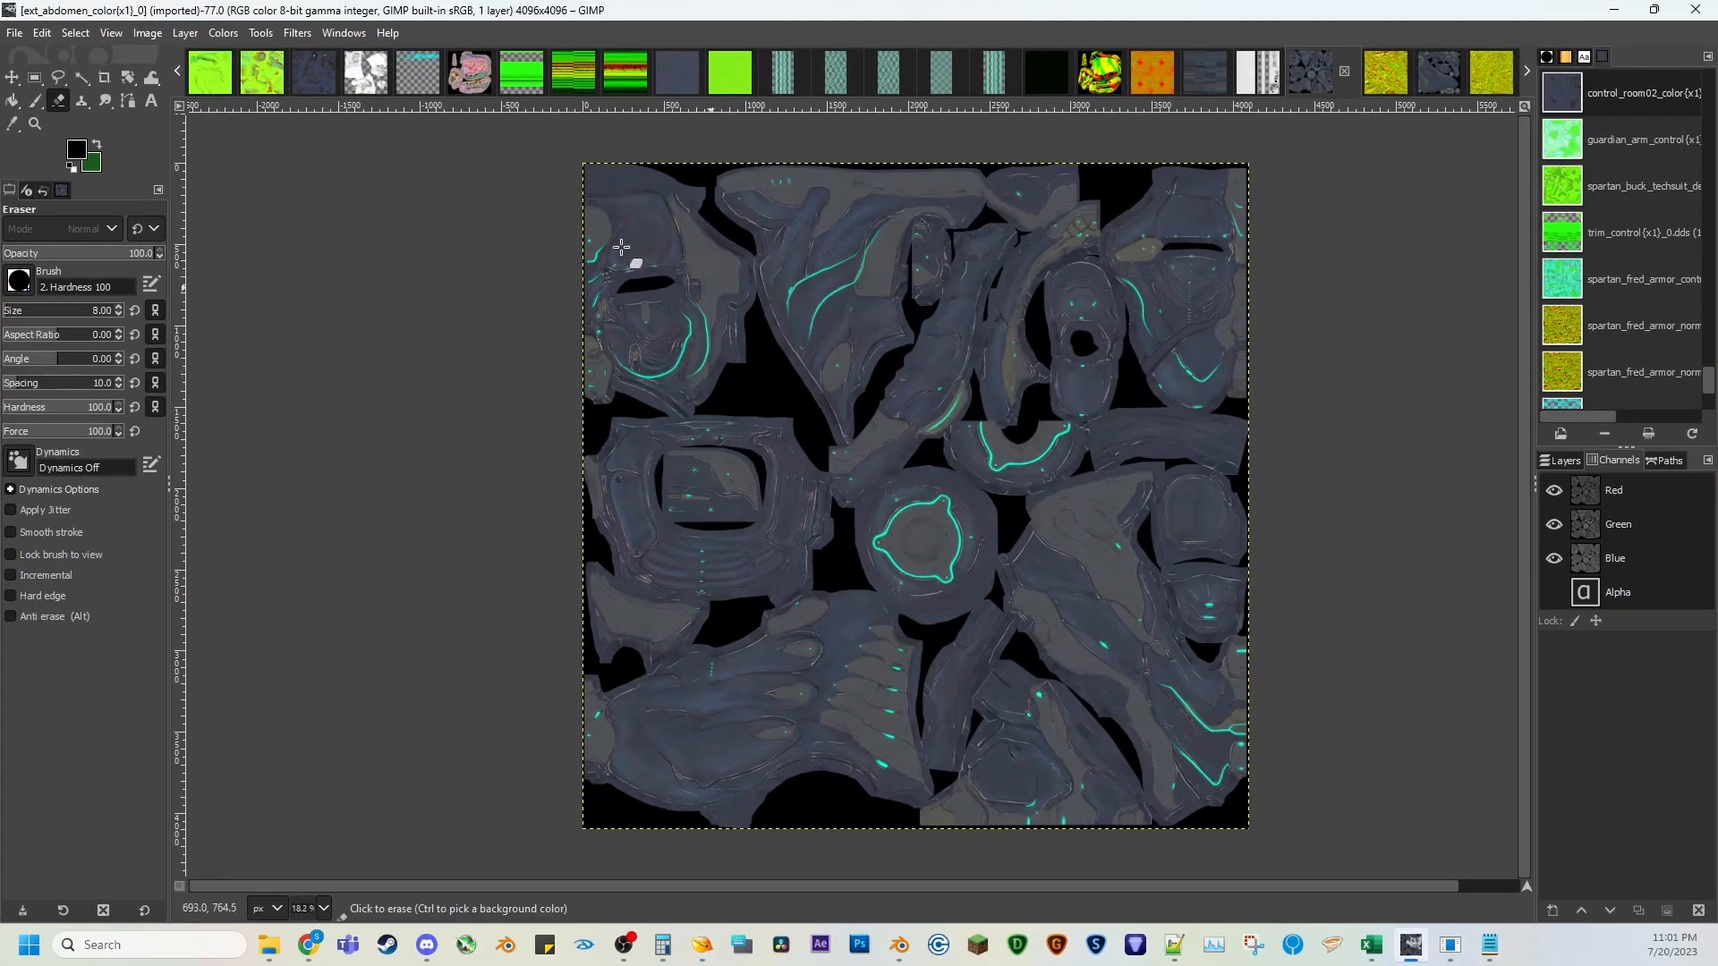
pyautogui.click(1204, 72)
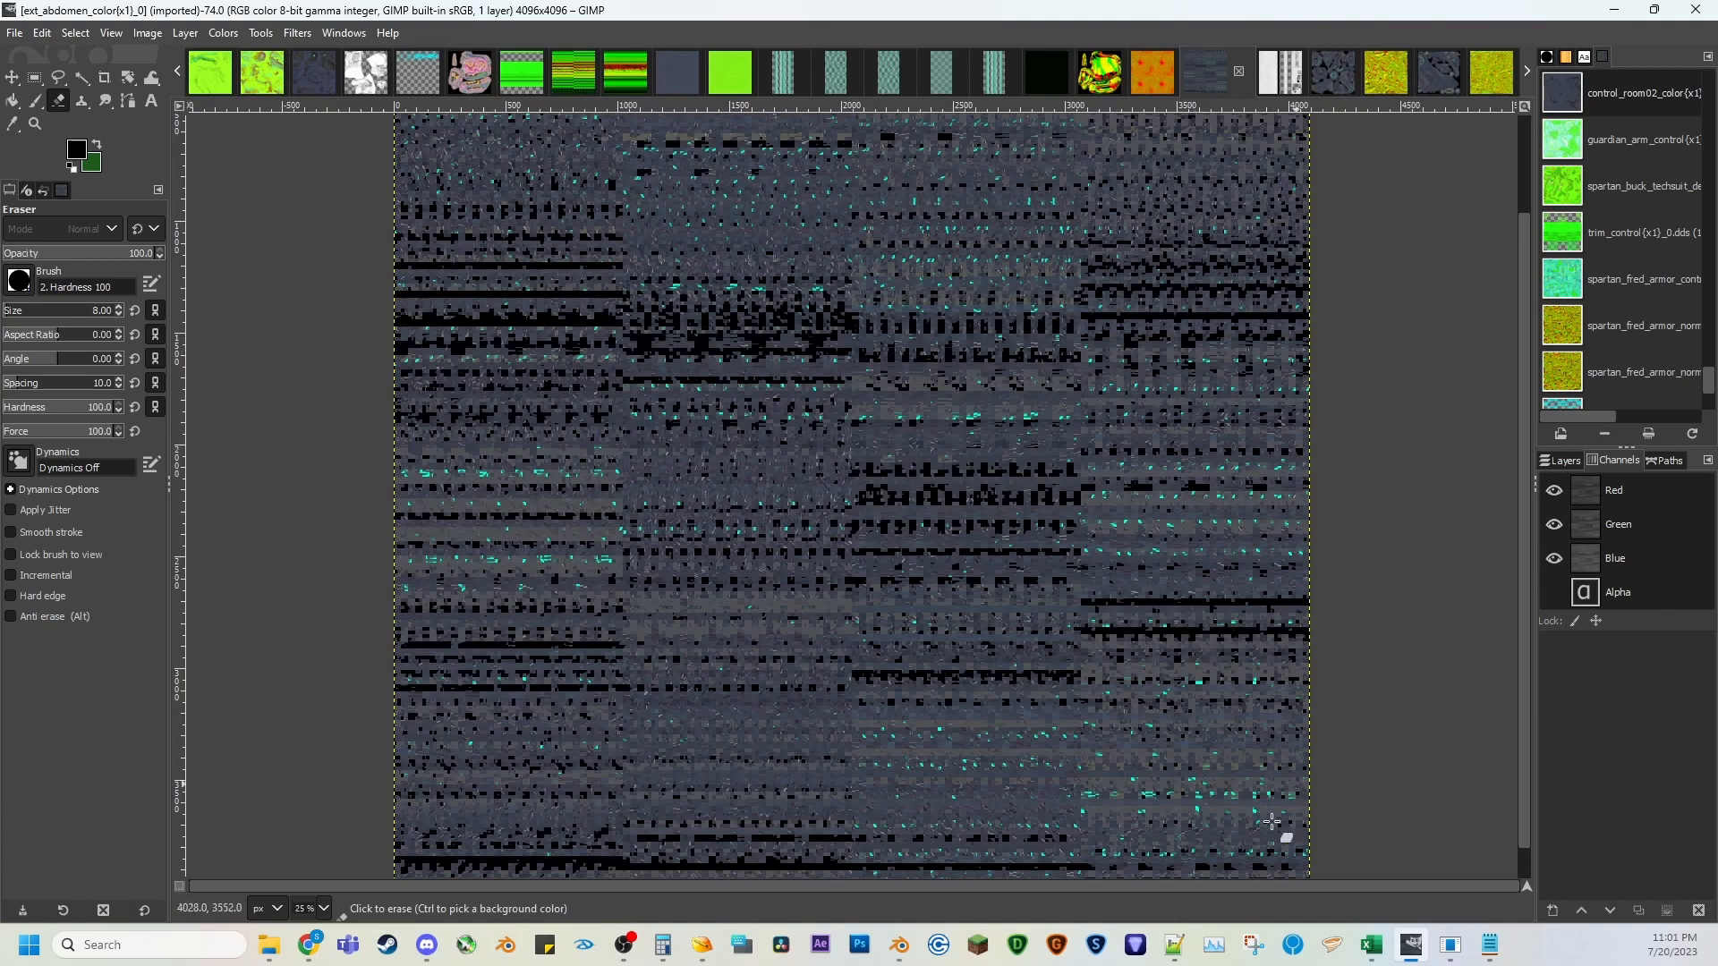
# Switch back to 010 Editor and select the repeated 32-byte block at 2BC0h in the pc chunk.
pyautogui.click(702, 946)
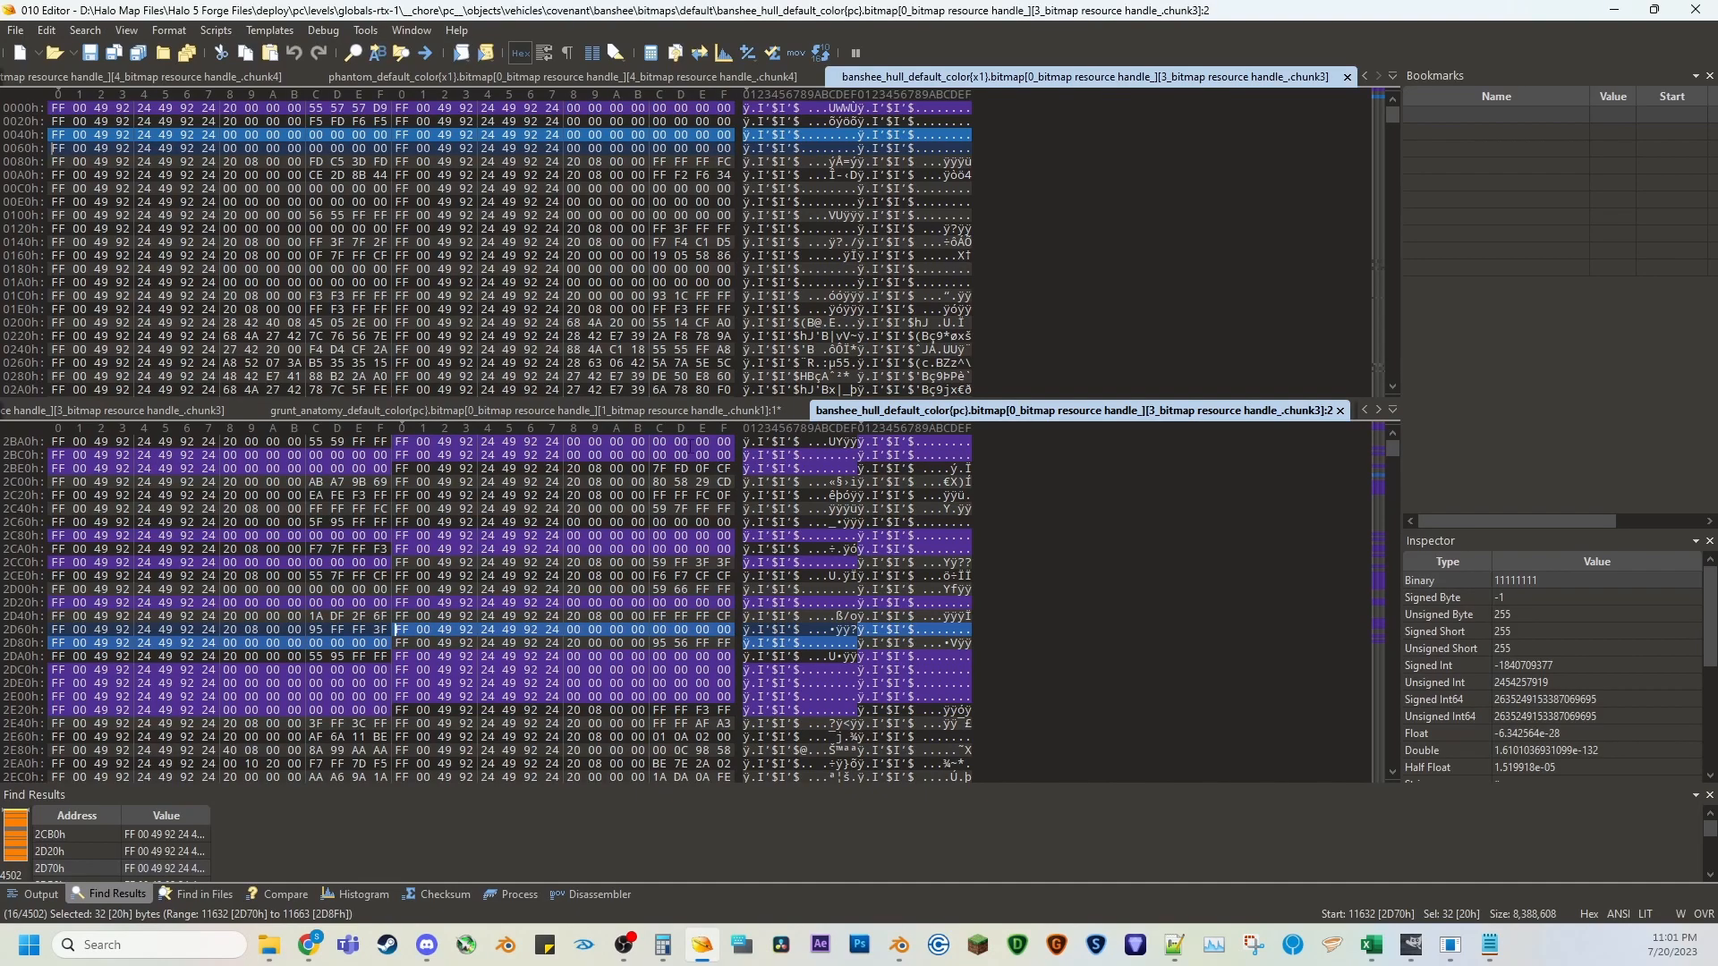
pyautogui.moveTo(735, 455); pyautogui.dragTo(70, 457)
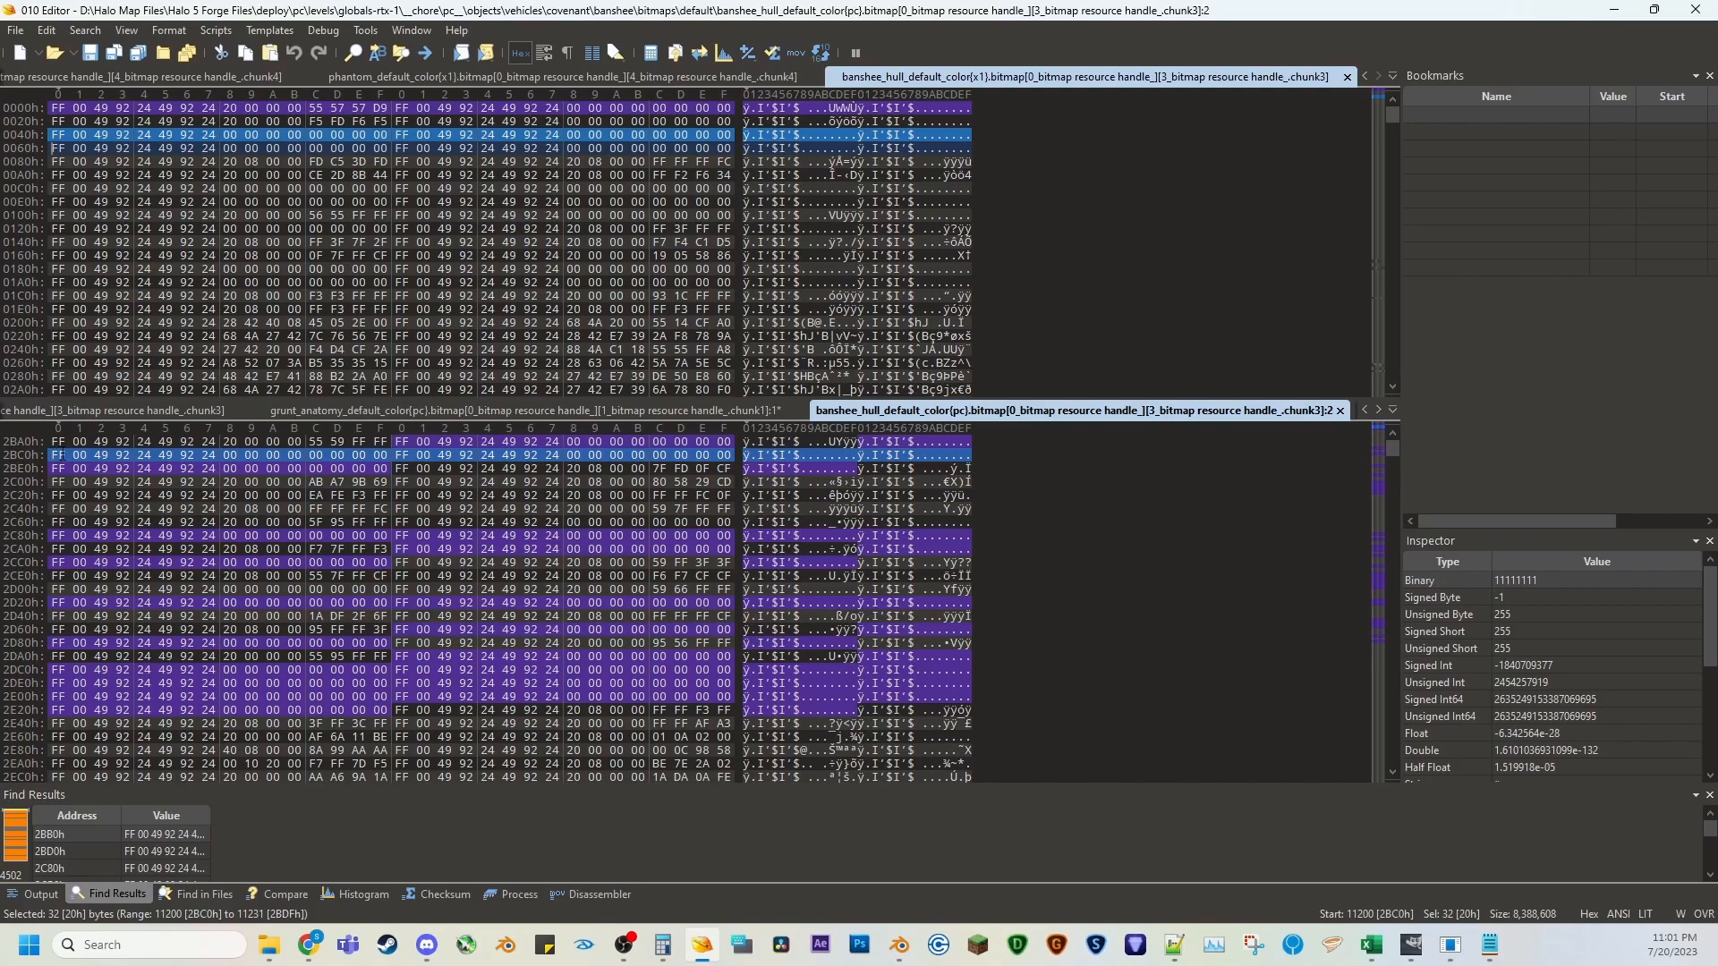
pyautogui.moveTo(61, 455); pyautogui.dragTo(732, 453)
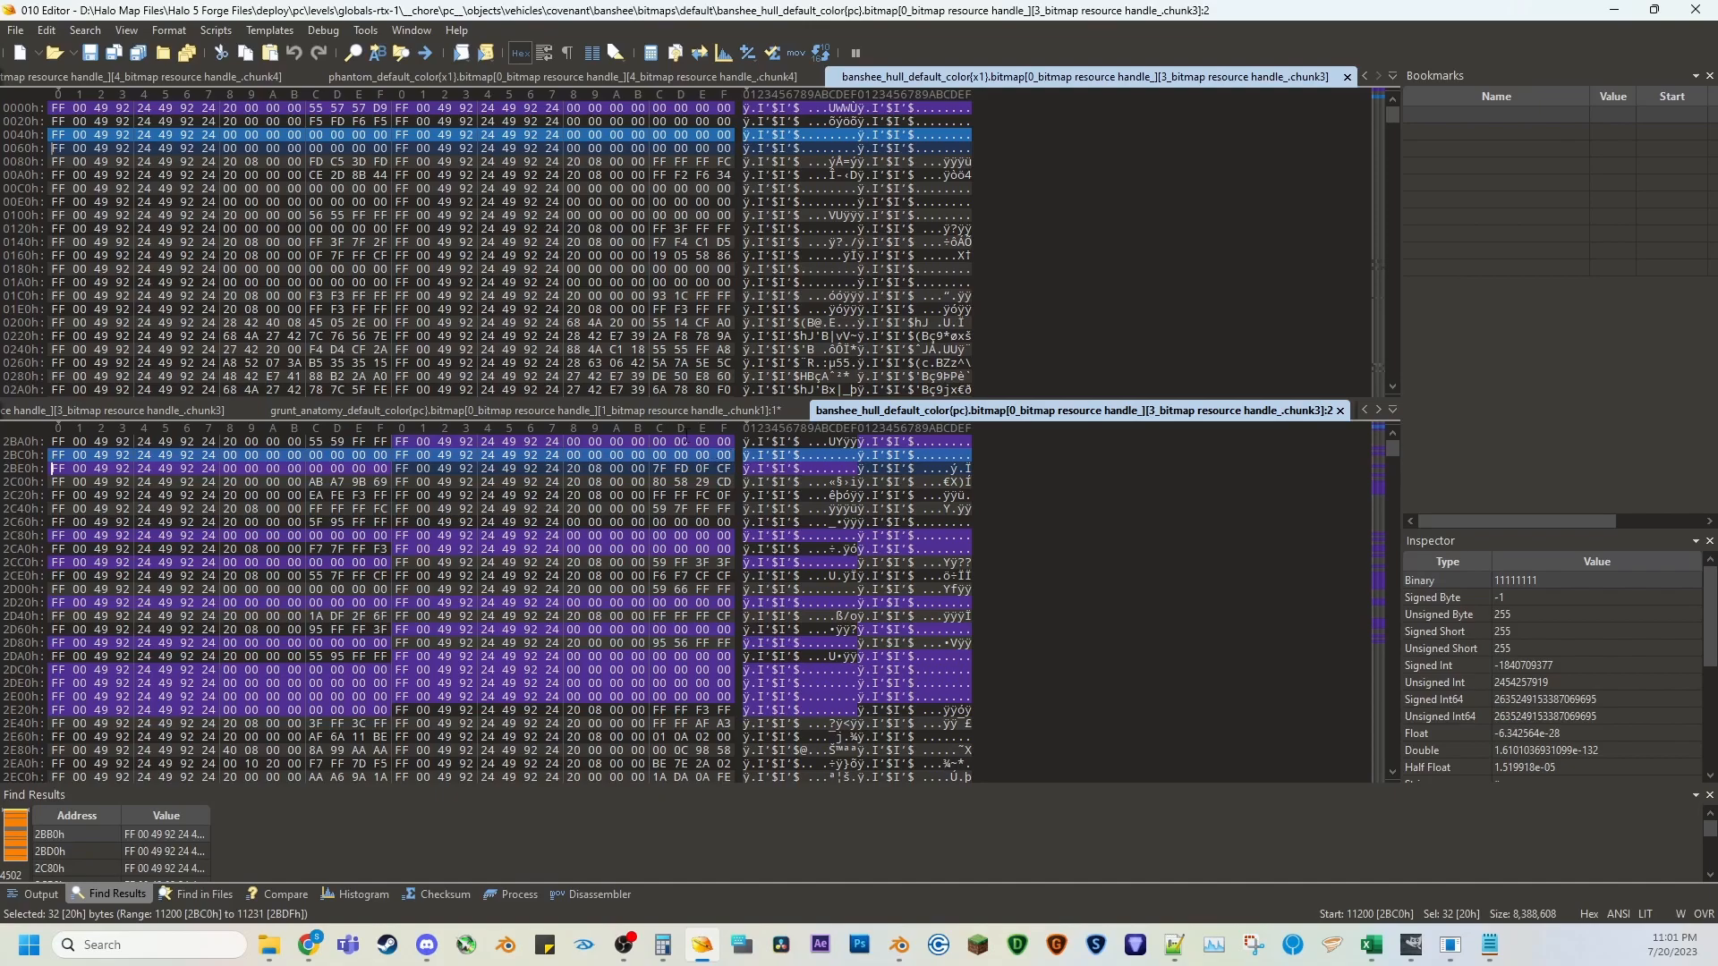
# Switch back to the Matching list in Notepad over 010 Editor and highlight the PC[1] to PC[3] entries.
pyautogui.click(1621, 18)
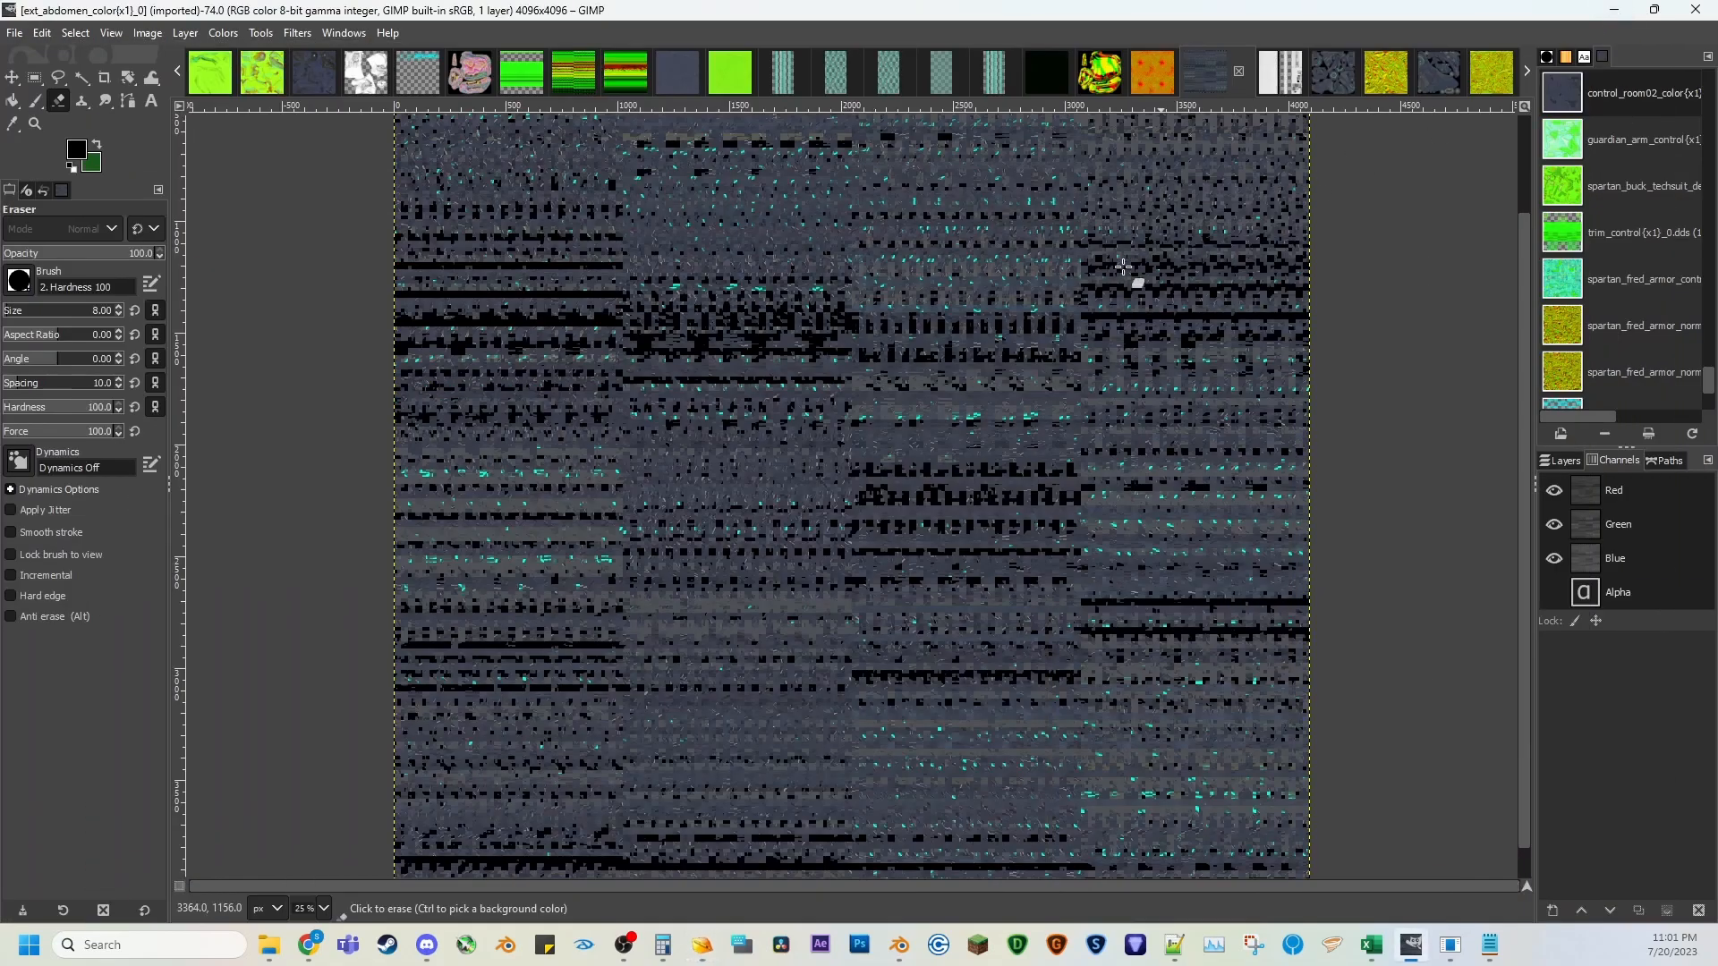
pyautogui.click(901, 946)
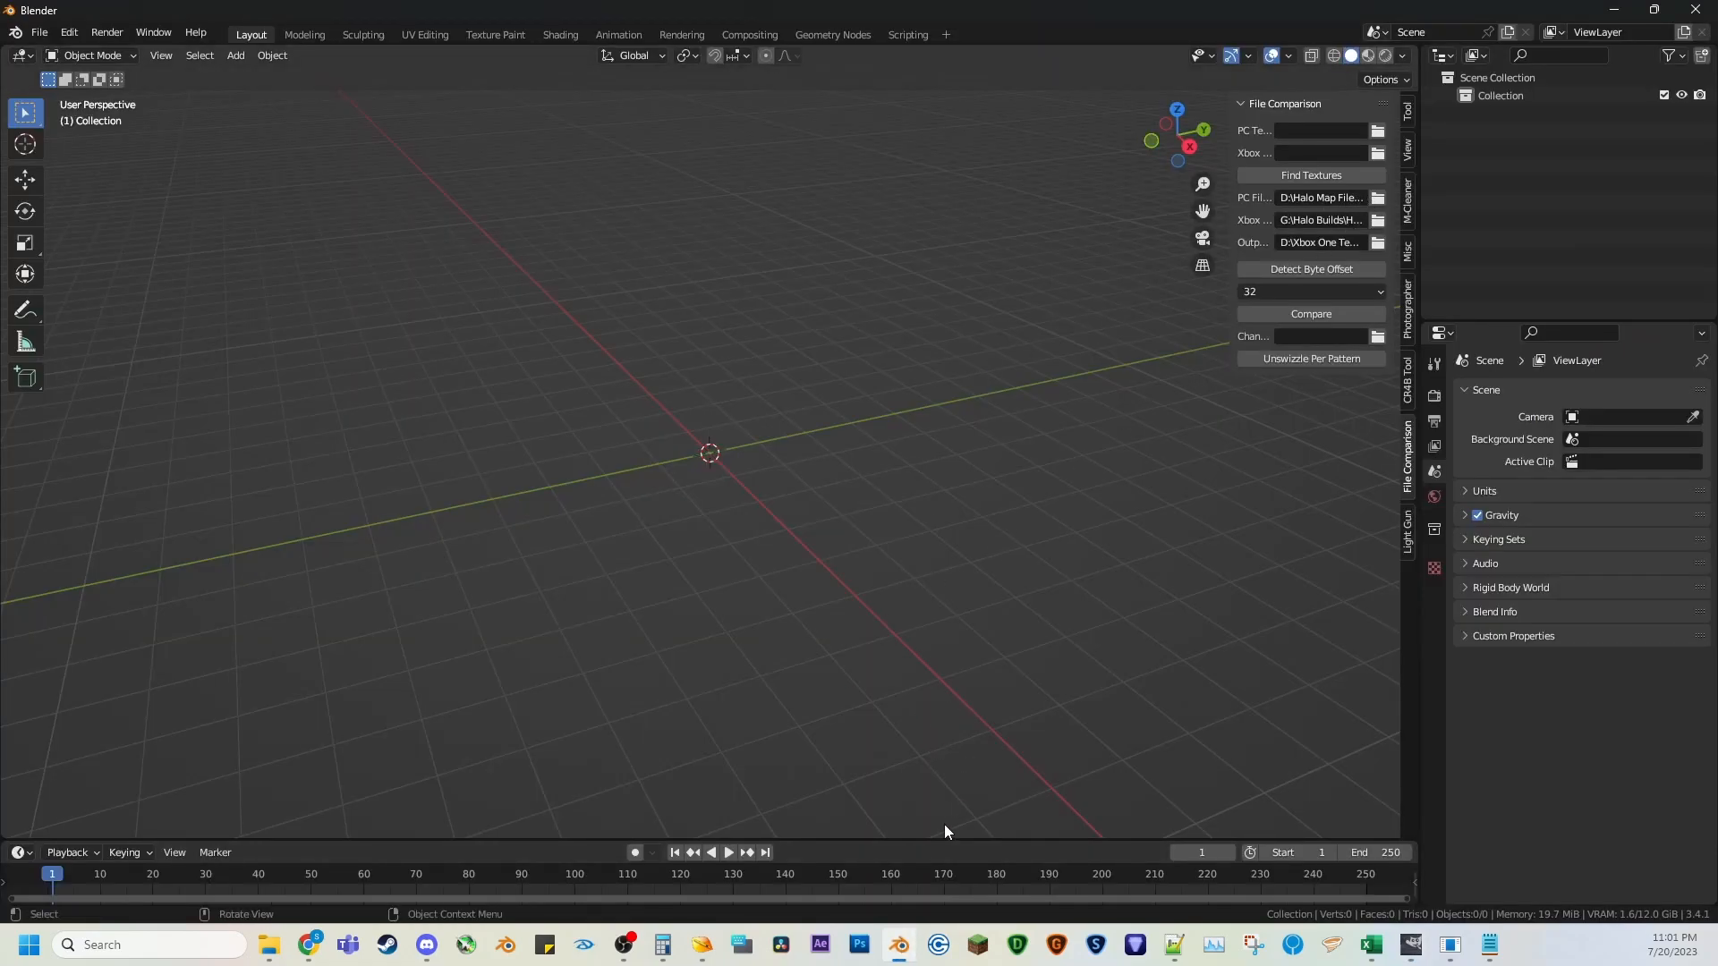
pyautogui.click(703, 946)
pyautogui.click(1490, 946)
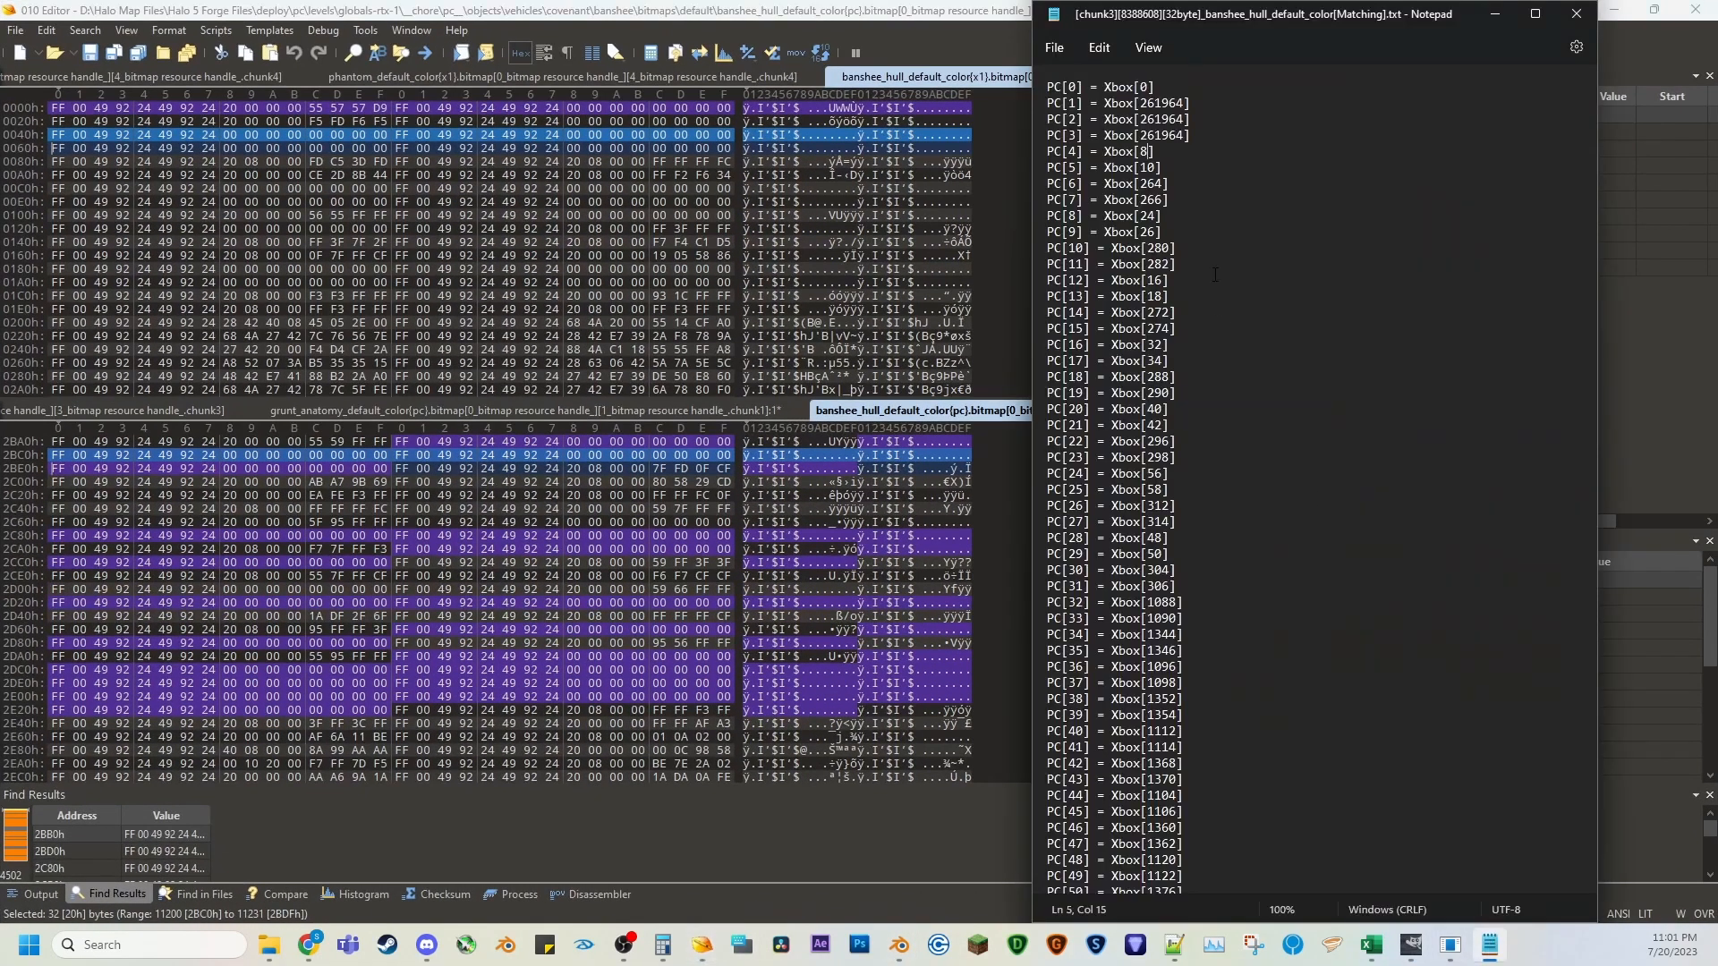
pyautogui.moveTo(1105, 119); pyautogui.dragTo(1047, 103)
pyautogui.click(1179, 199)
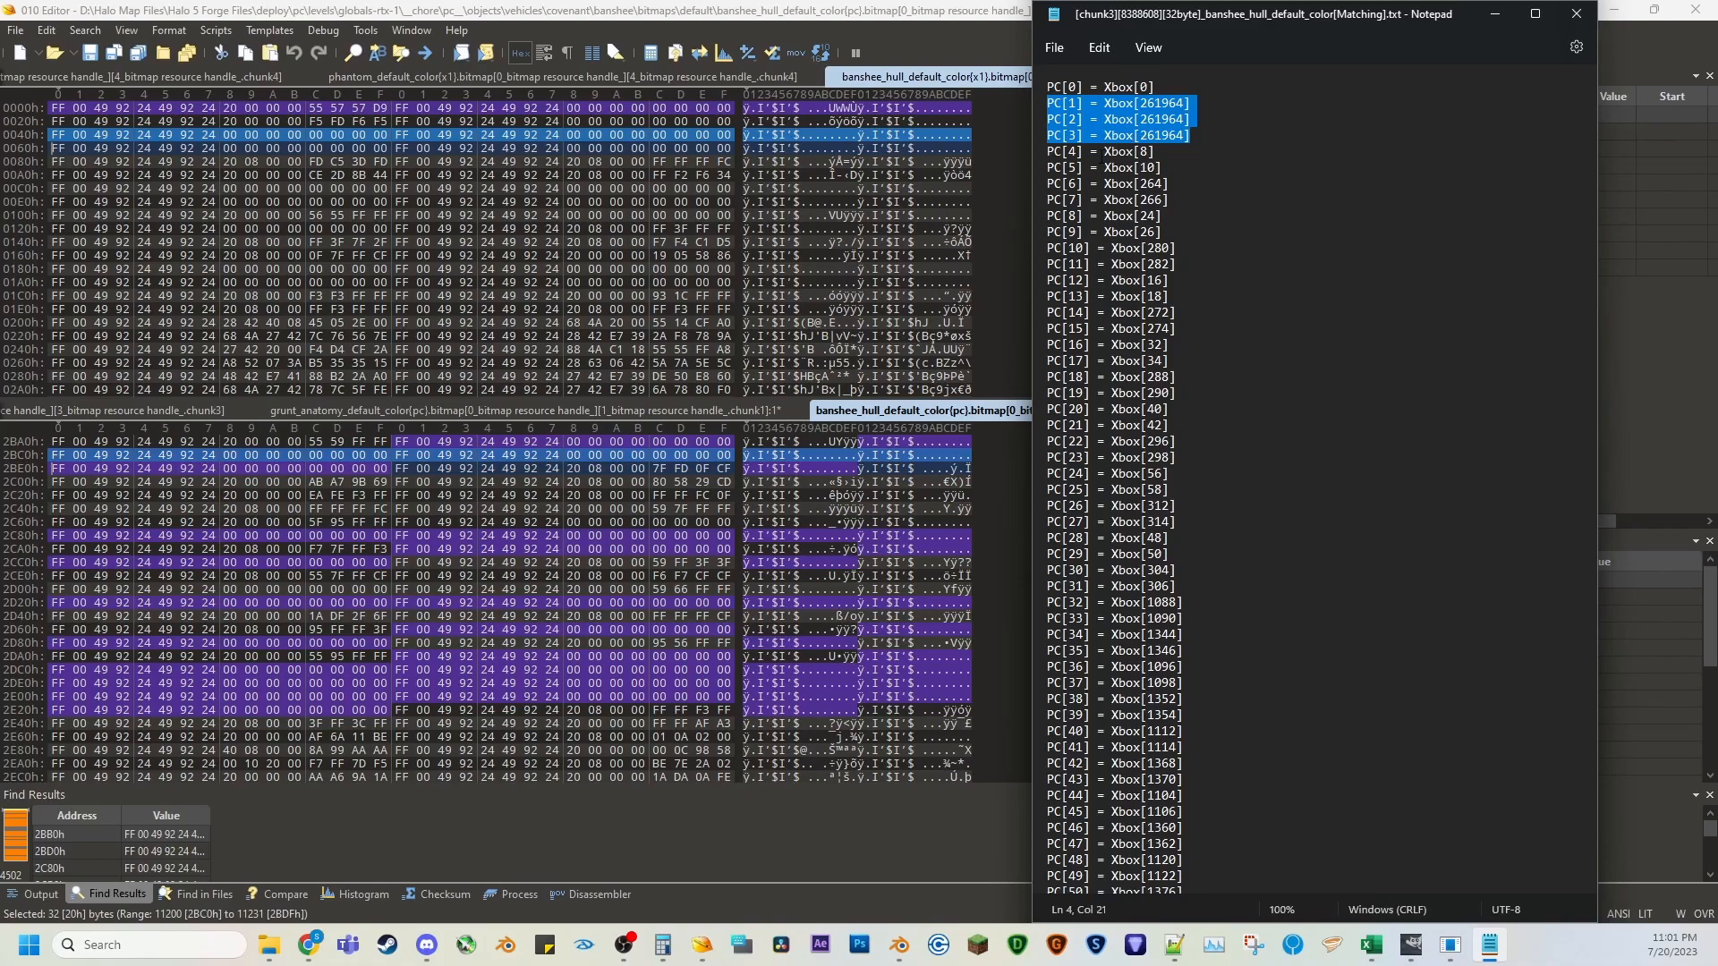
# Highlight the PC[4] and PC[5] entries with their Xbox indices, followed by the entries down to PC[31].
pyautogui.doubleClick(1073, 152)
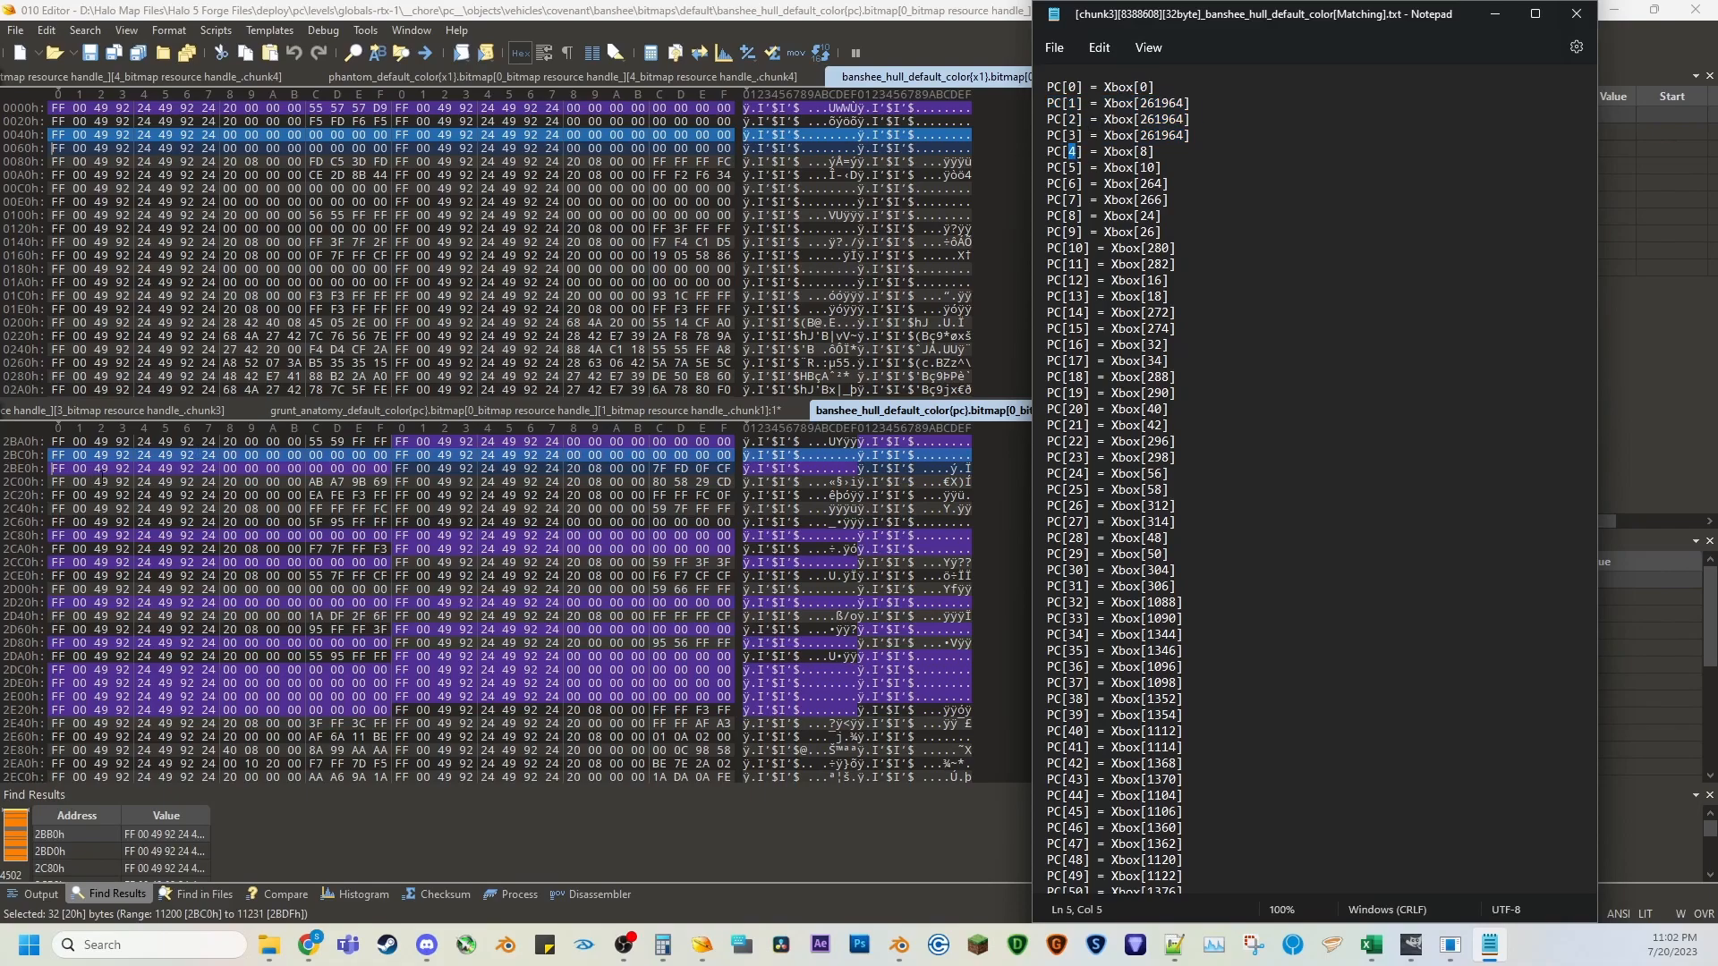
pyautogui.doubleClick(1144, 152)
pyautogui.doubleClick(1072, 169)
pyautogui.moveTo(1133, 168); pyautogui.dragTo(1157, 168)
pyautogui.click(1168, 183)
pyautogui.moveTo(1183, 170); pyautogui.dragTo(1207, 585)
pyautogui.click(1218, 551)
# Find the repeated Xbox[261964] entries around PC[184] to PC[187] in the Matching list and highlight them.
pyautogui.scroll(-20, 1218, 545)
pyautogui.scroll(-20, 1214, 536)
pyautogui.scroll(-2, 1214, 525)
pyautogui.doubleClick(1178, 269)
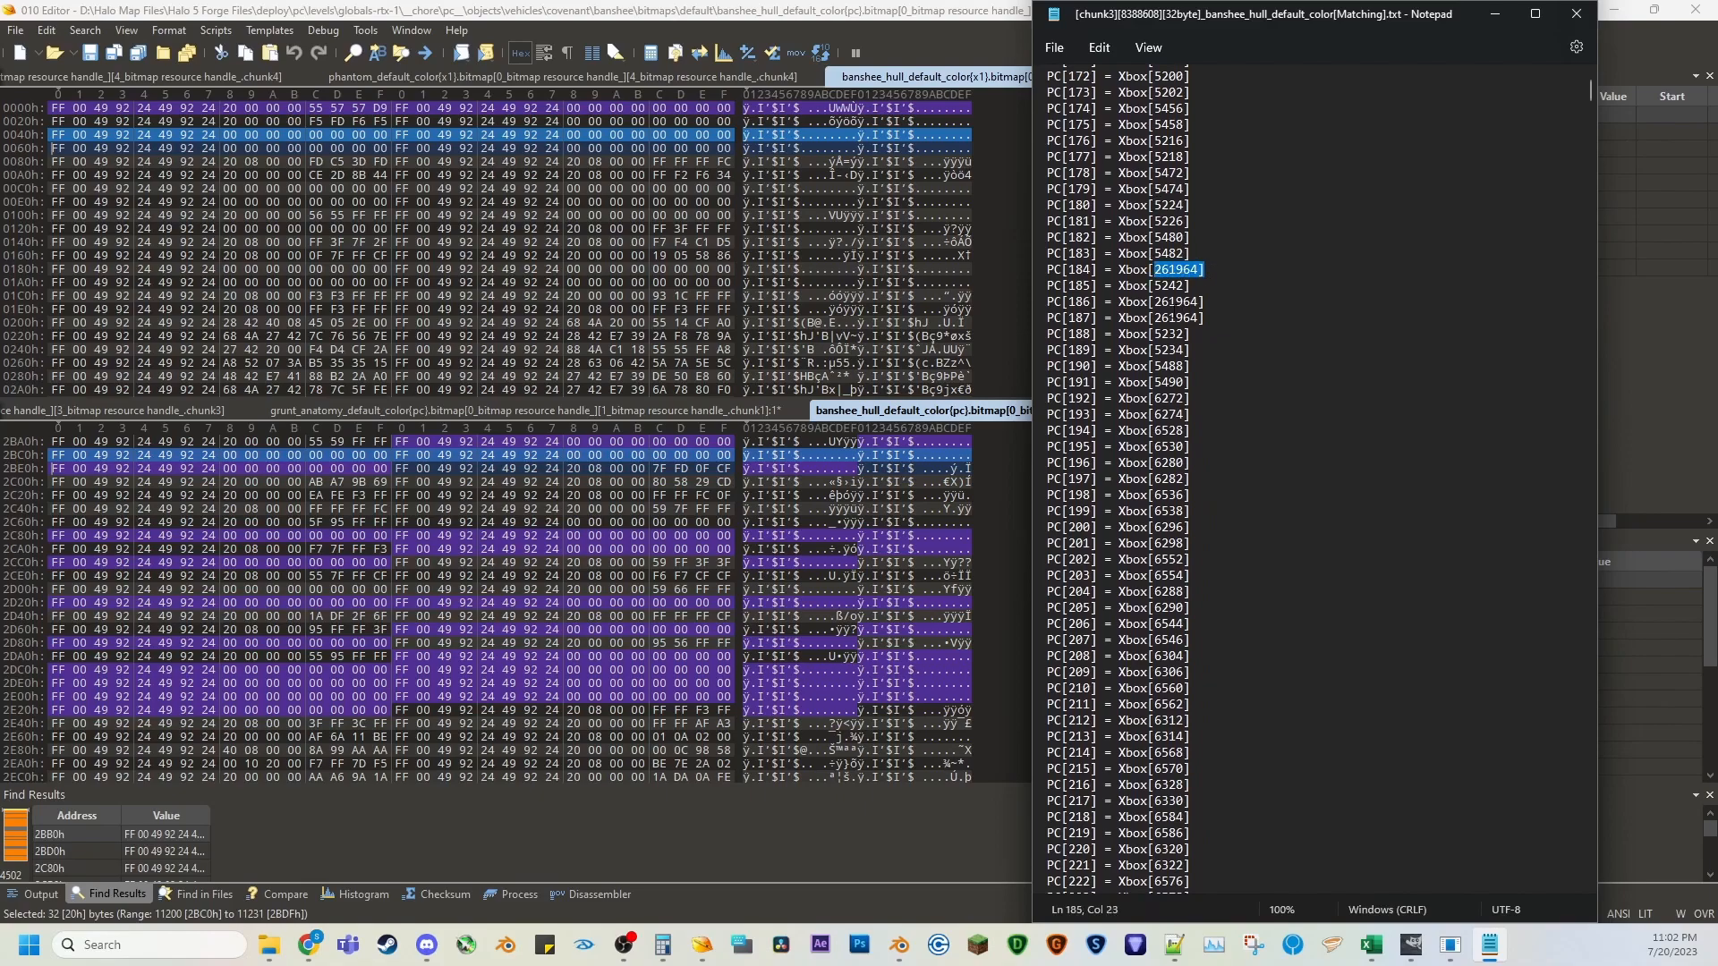
pyautogui.doubleClick(1178, 302)
pyautogui.moveTo(1155, 318); pyautogui.dragTo(1071, 320)
pyautogui.moveTo(1211, 273); pyautogui.dragTo(1075, 280)
pyautogui.click(1055, 271)
# Go to the end of the Matching list and examine the final entries, highlighting around PC[262138] and PC[262139].
pyautogui.moveTo(1590, 86); pyautogui.dragTo(1577, 873)
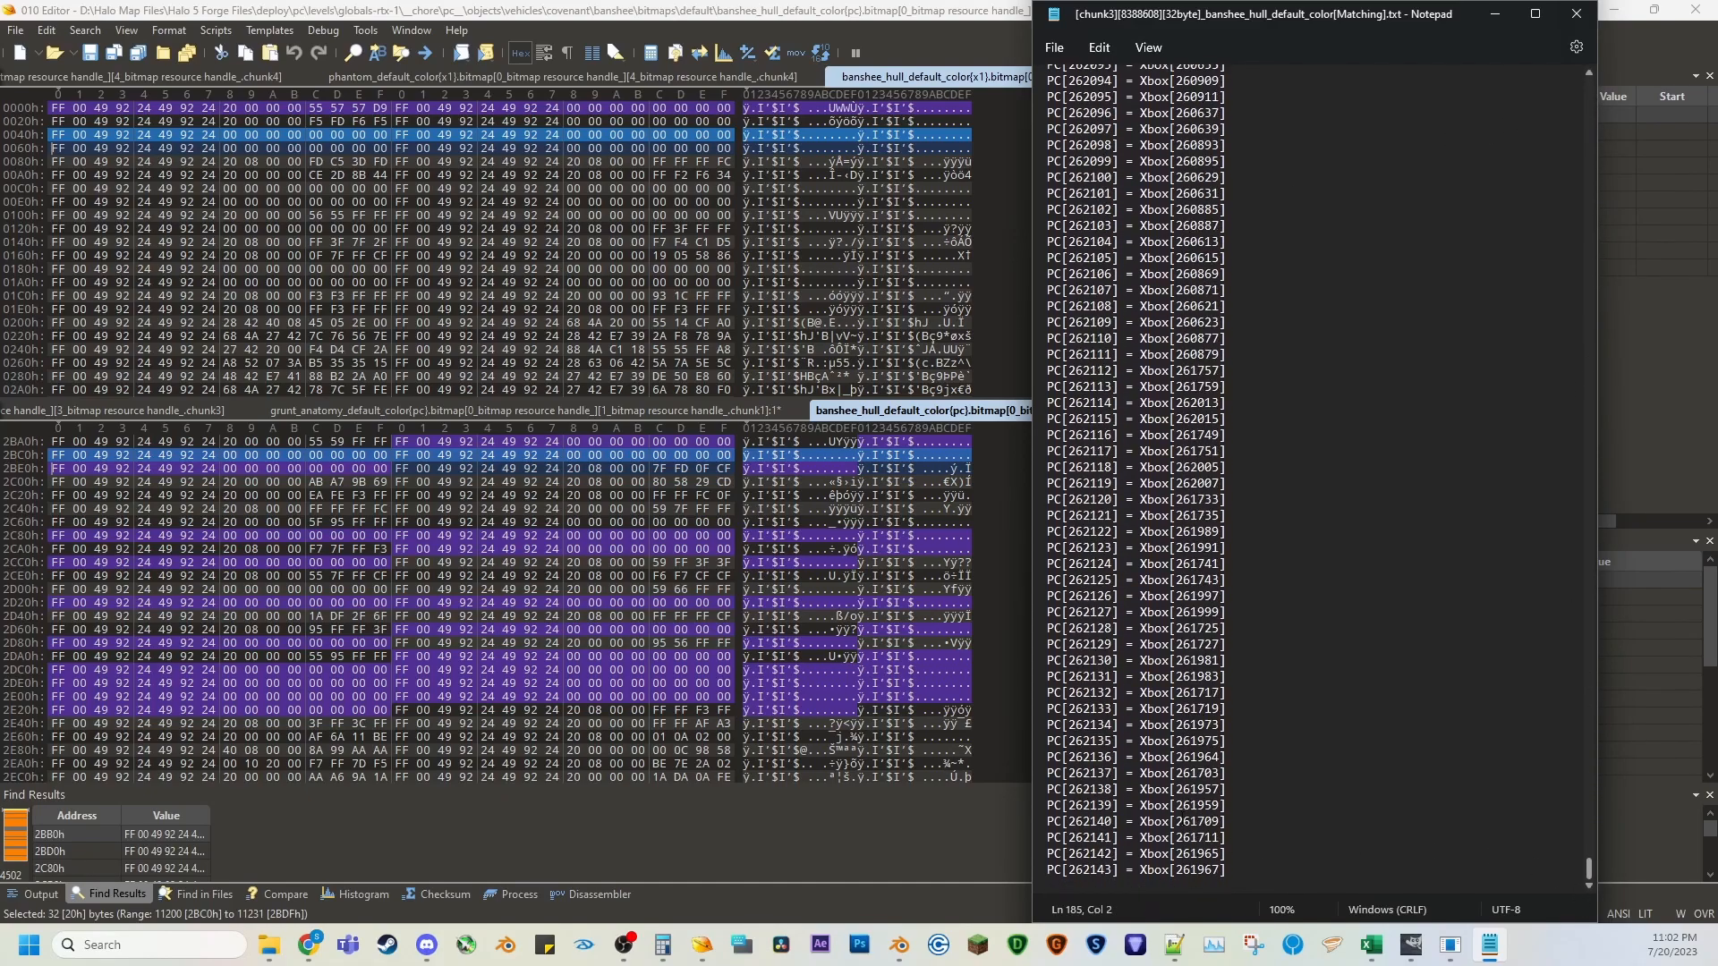
pyautogui.moveTo(1068, 789)
pyautogui.mouseDown()
pyautogui.moveTo(1109, 805)
pyautogui.moveTo(1069, 807)
pyautogui.mouseUp()
pyautogui.click(1184, 805)
pyautogui.scroll(7, 1179, 805)
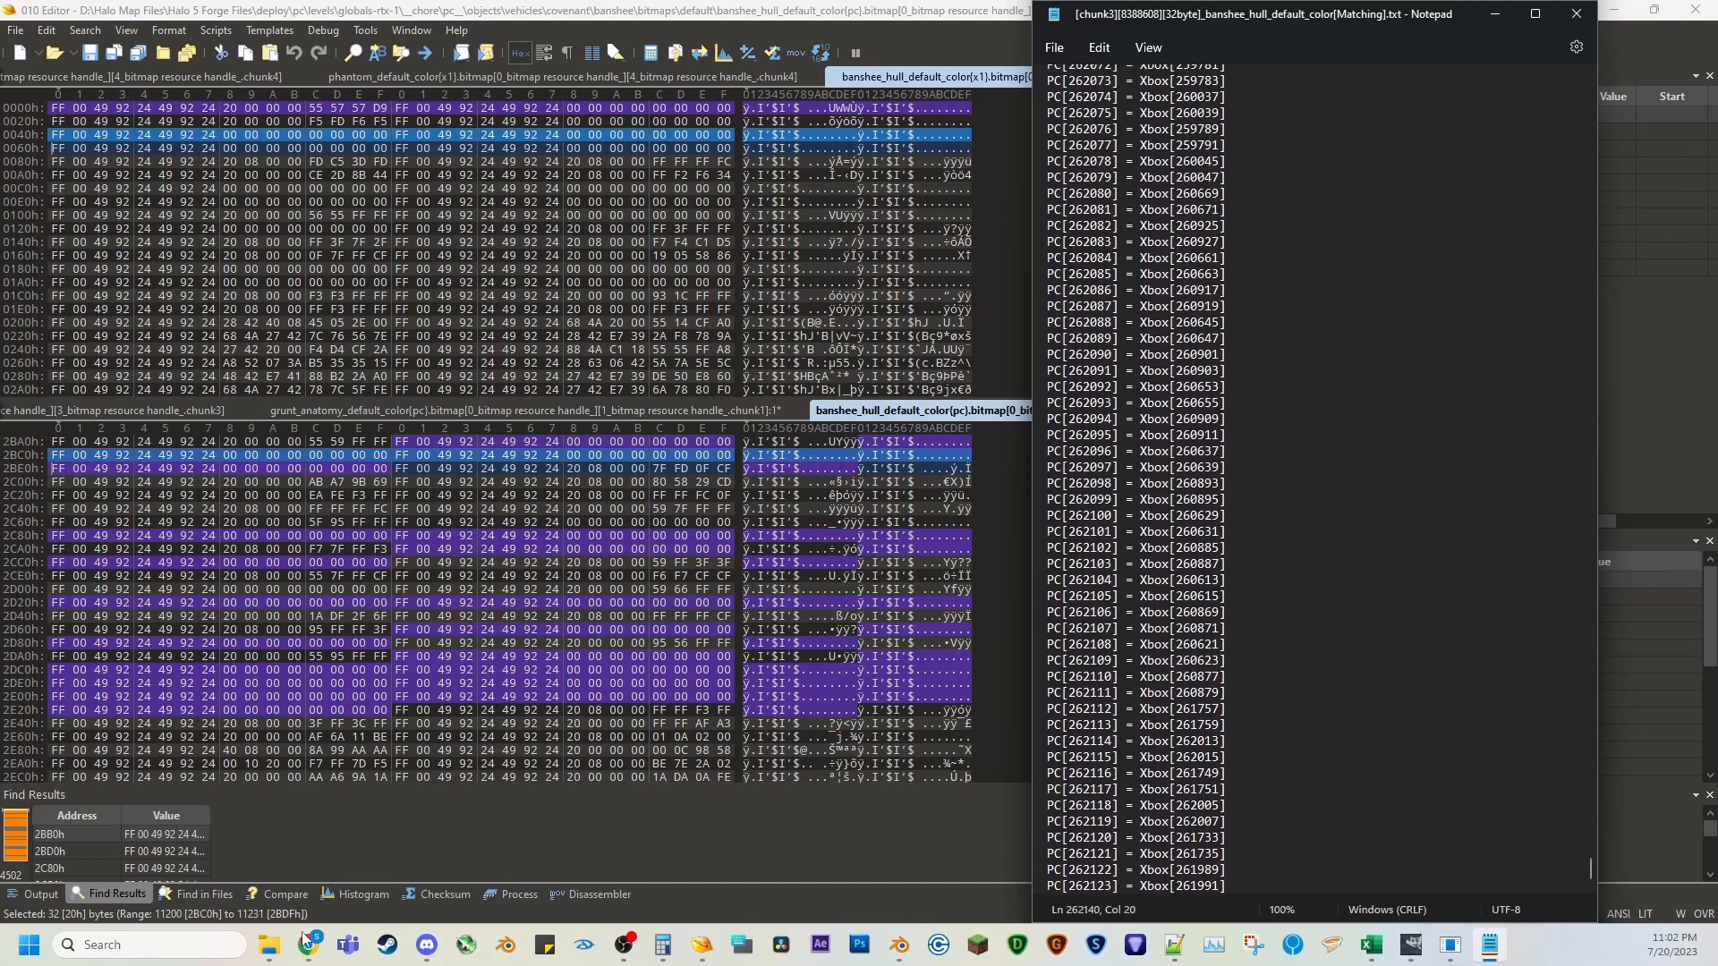
# Open [chunk3][8388608][32byte]_banshee_hull_default_color[RateOfChange].txt from the Pattern Outputs folder in Notepad and move both windows off the Matching list.
pyautogui.moveTo(269, 944)
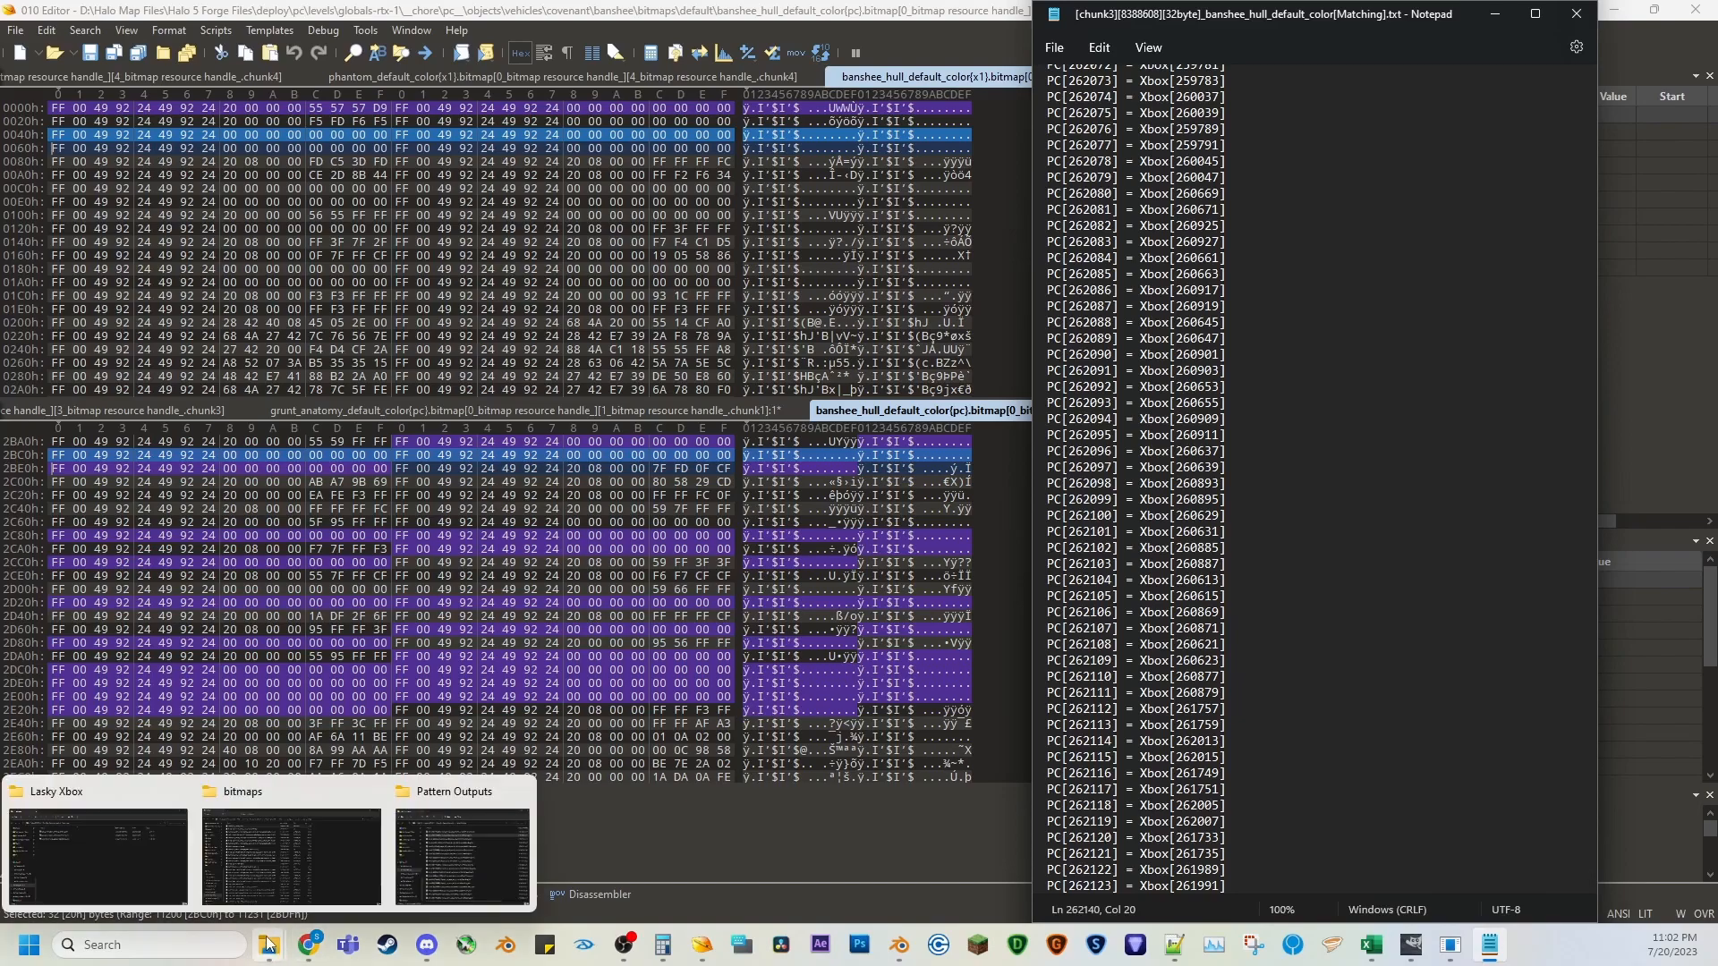
pyautogui.click(426, 858)
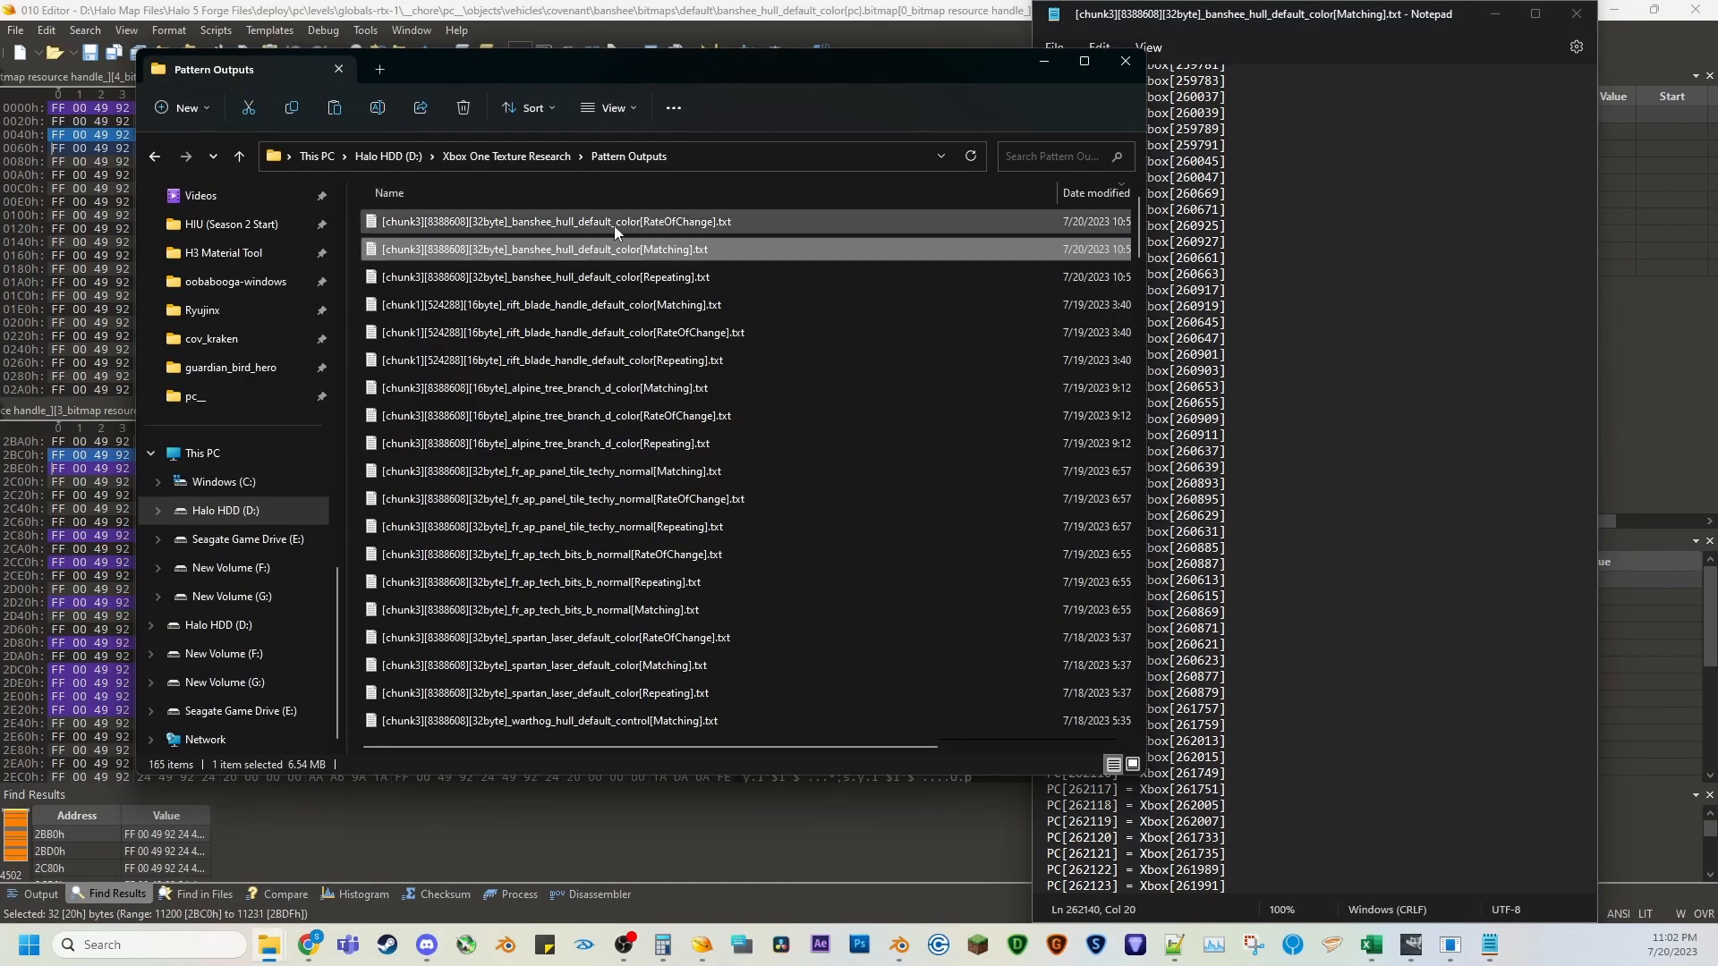
pyautogui.doubleClick(646, 223)
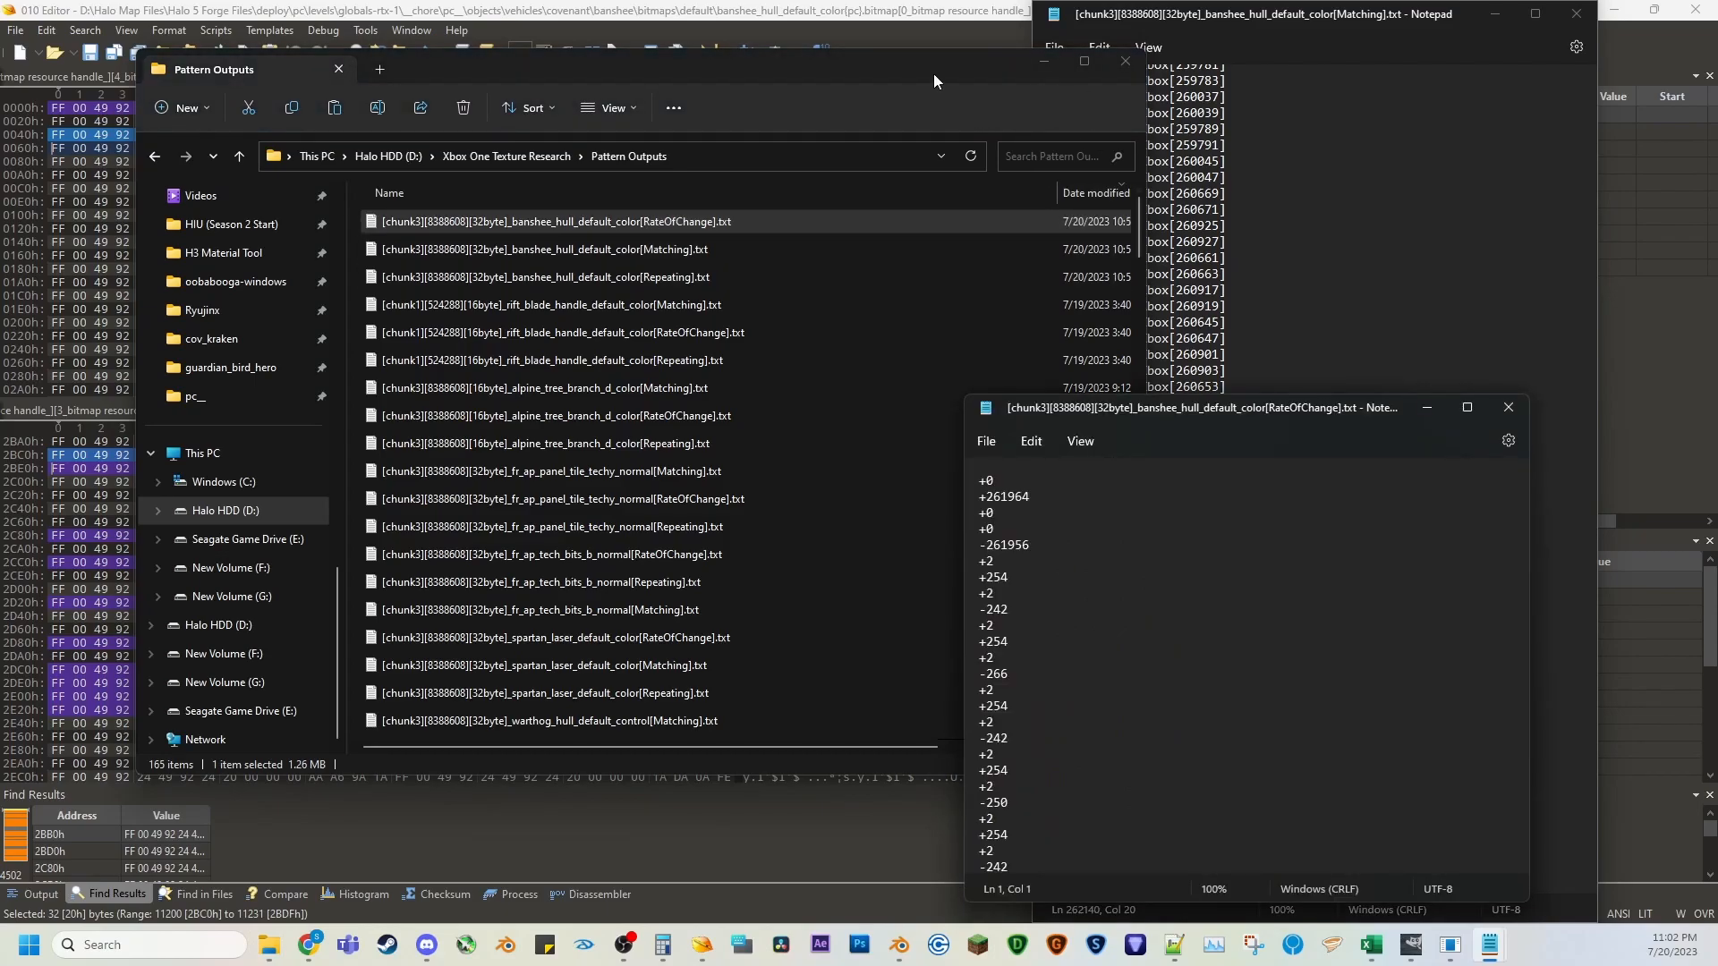
pyautogui.moveTo(932, 80); pyautogui.dragTo(718, 99)
pyautogui.moveTo(1156, 407); pyautogui.dragTo(1423, 248)
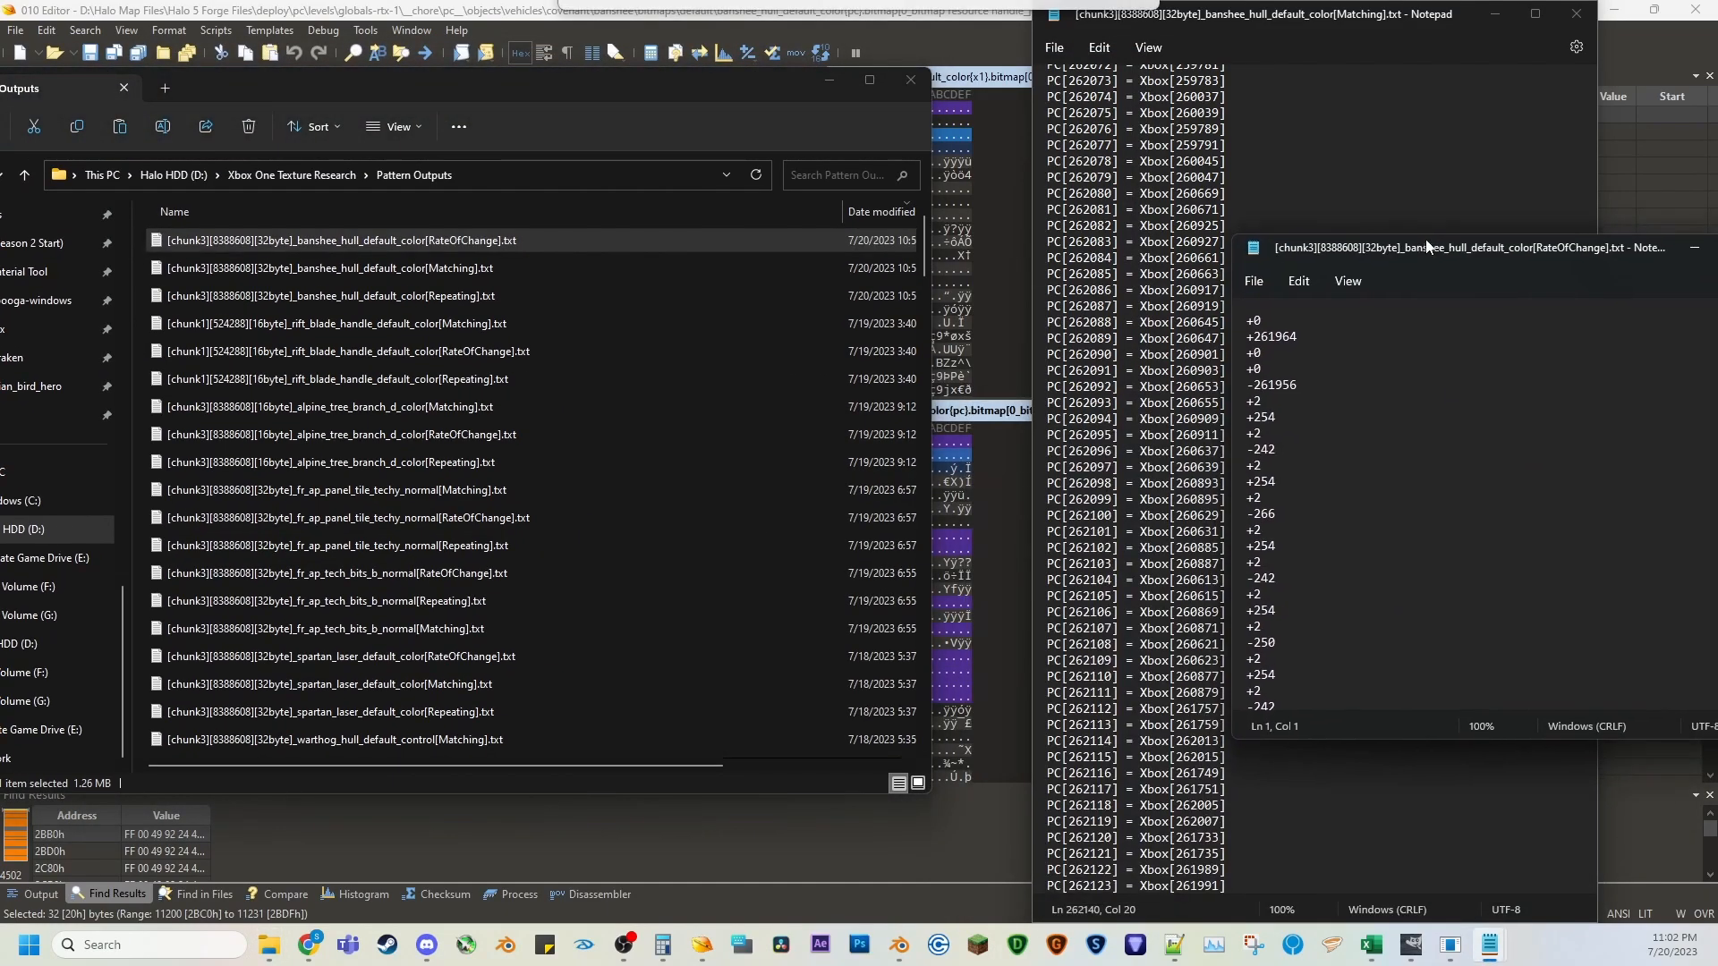
# Return the Matching list to its start and align the RateOfChange window so its rows sit beside the PC entries.
pyautogui.moveTo(1591, 871); pyautogui.dragTo(1577, 31)
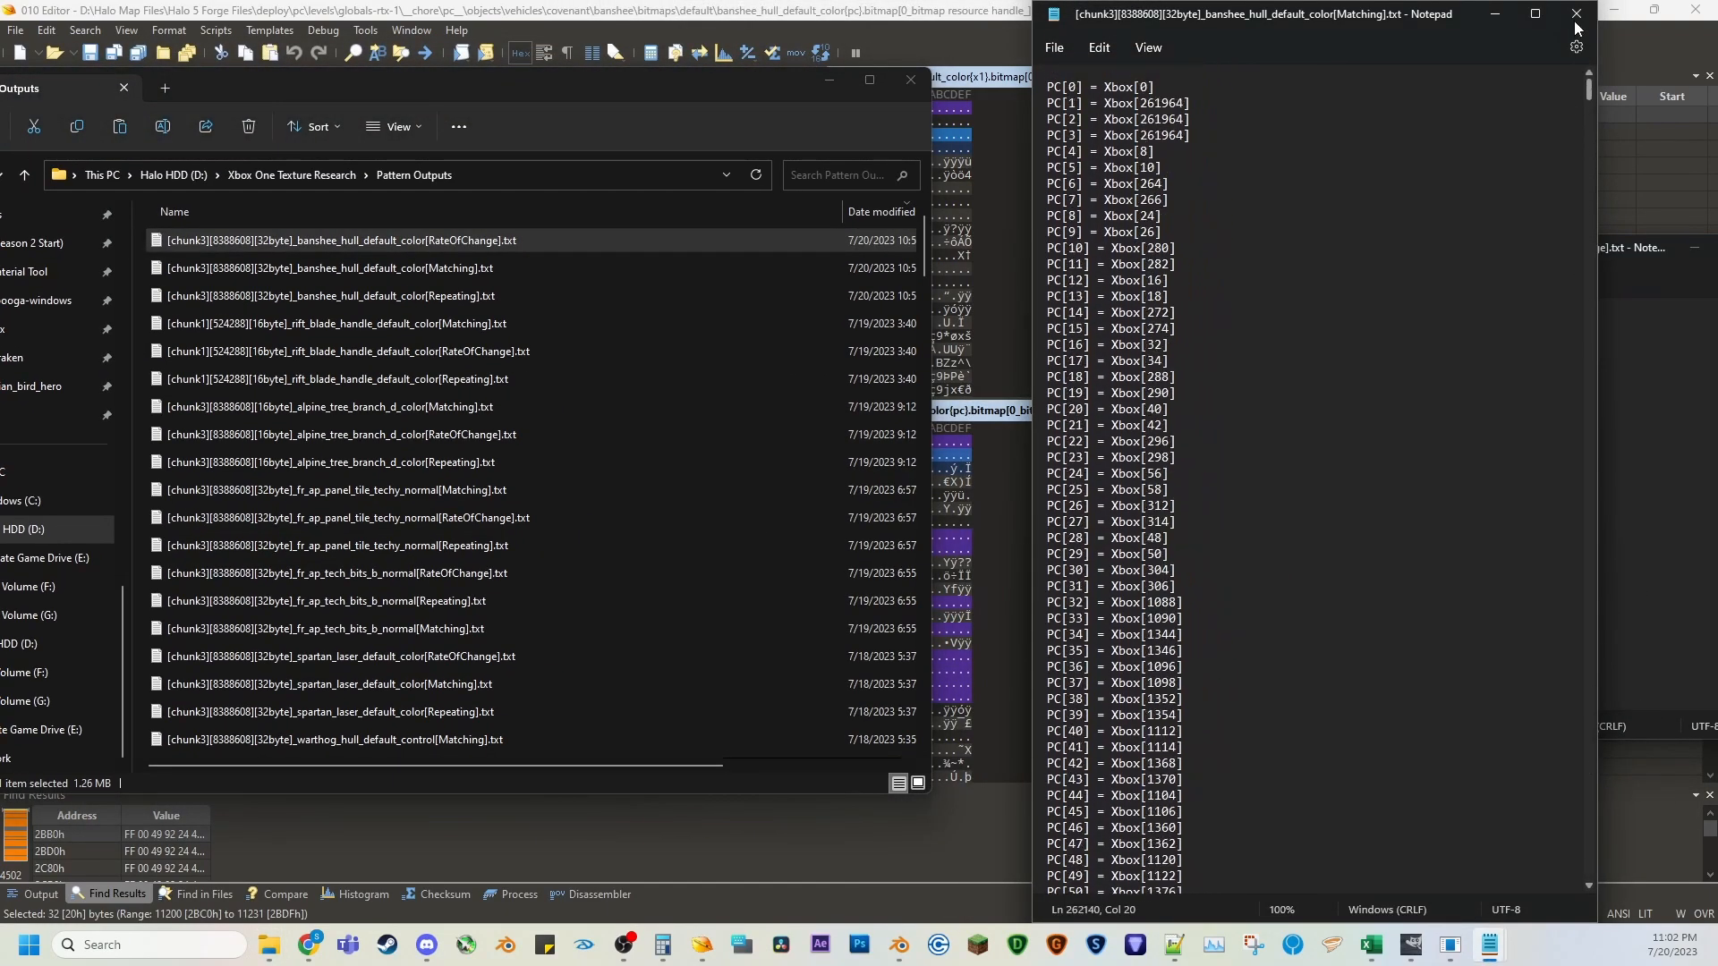
pyautogui.click(1623, 337)
pyautogui.moveTo(1579, 256); pyautogui.dragTo(1561, 35)
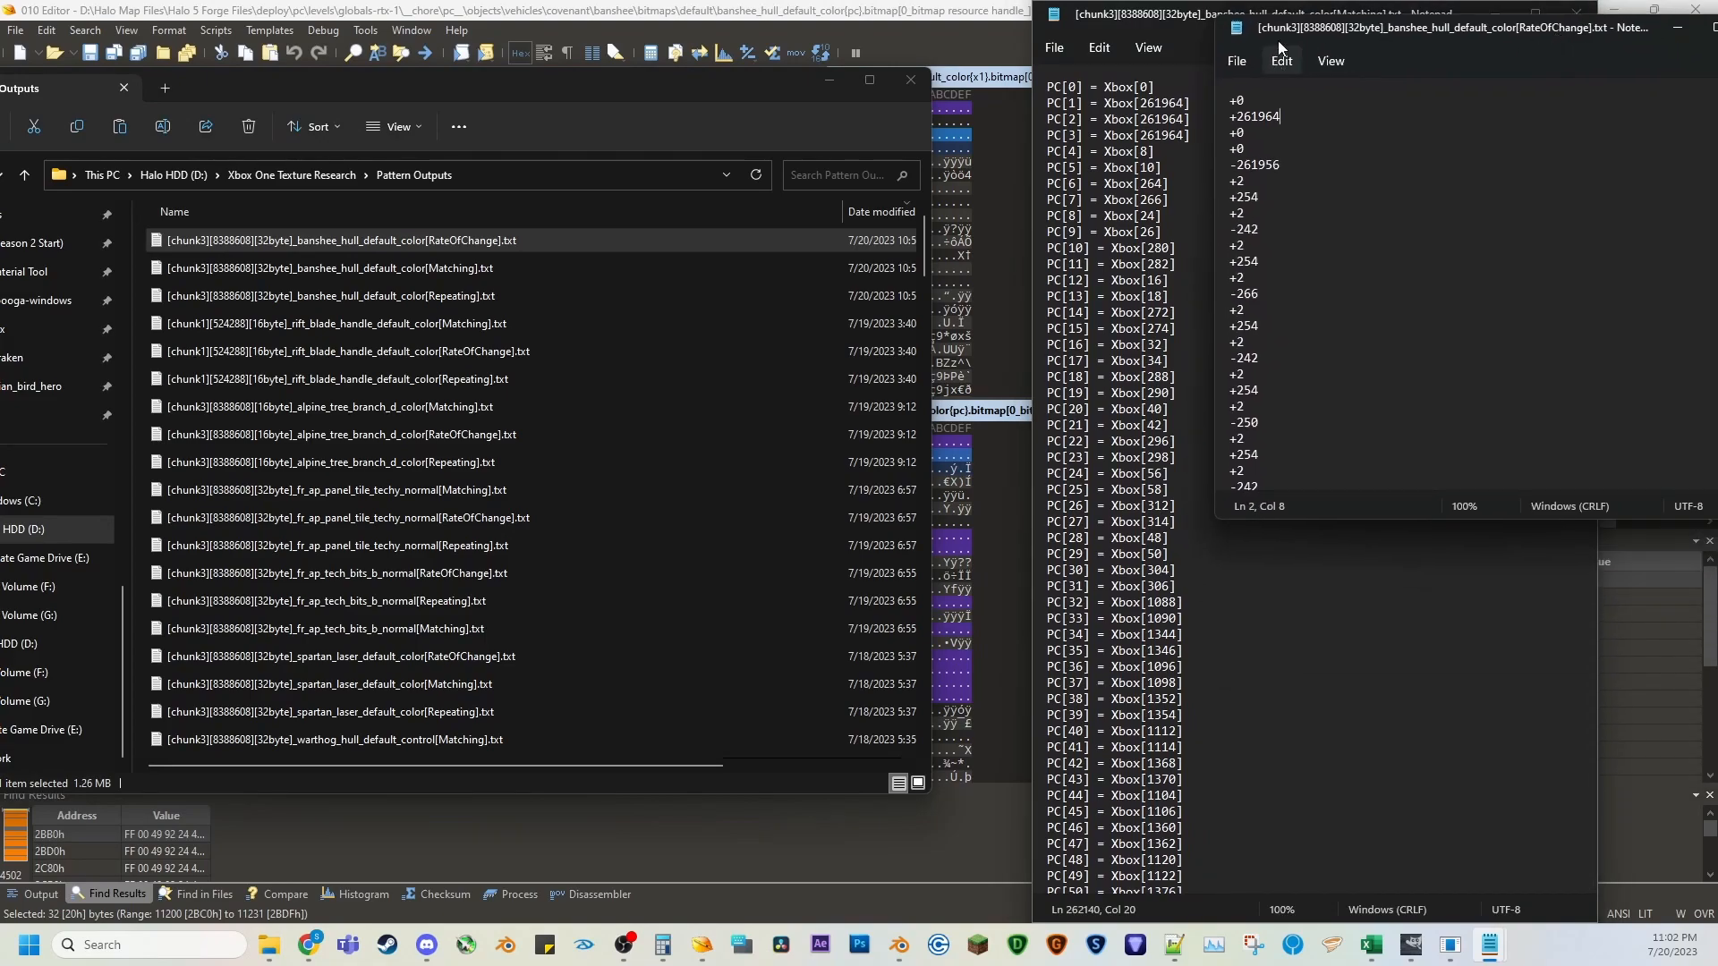
pyautogui.moveTo(1283, 42); pyautogui.dragTo(1262, 27)
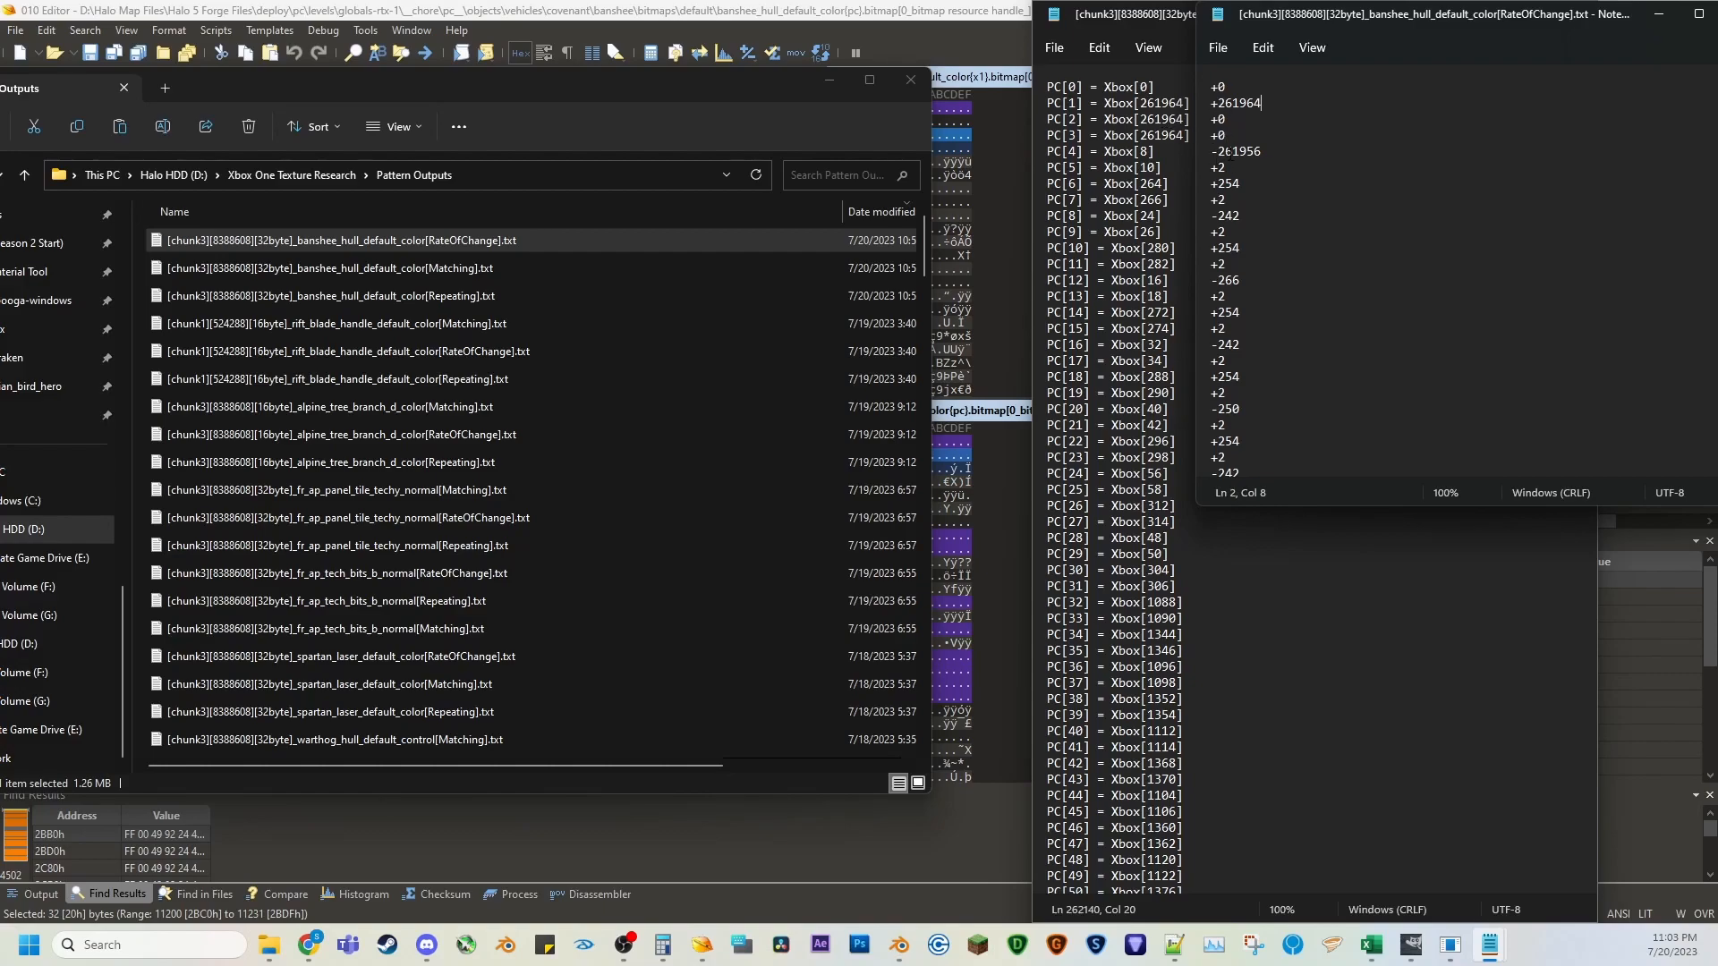
# Highlight the RateOfChange values from +261964 to -261956, followed by the values beside PC[5] through PC[22].
pyautogui.moveTo(1251, 151); pyautogui.dragTo(1211, 102)
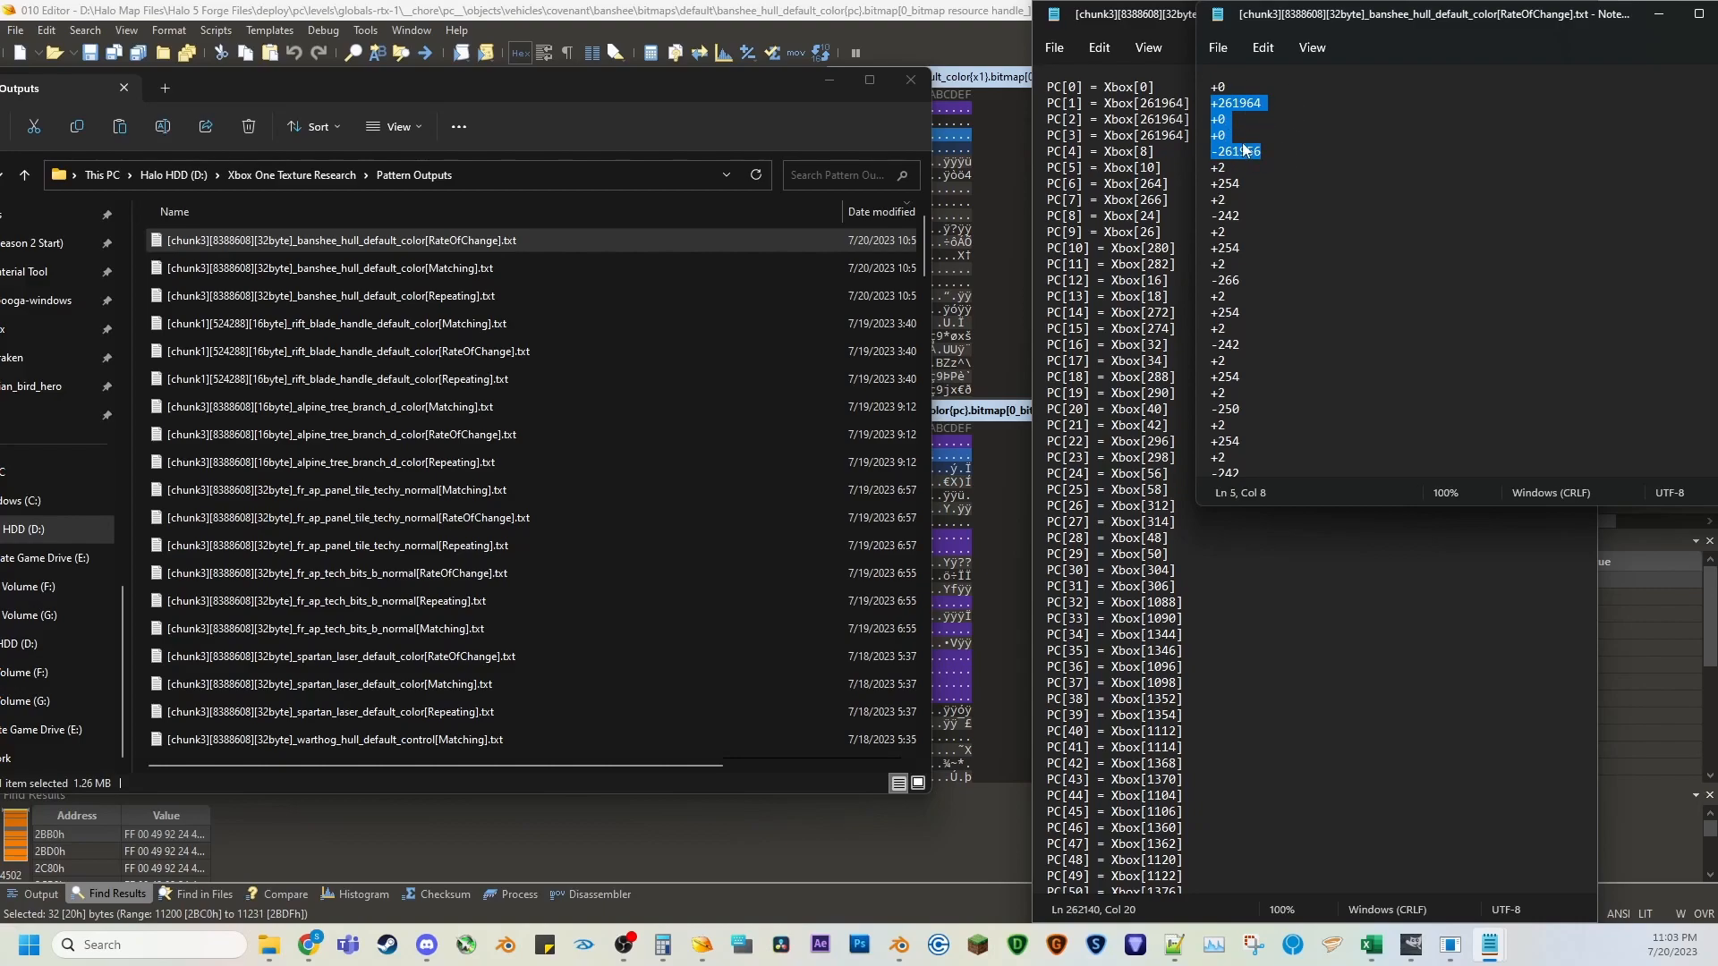
pyautogui.moveTo(1211, 168); pyautogui.dragTo(1251, 443)
pyautogui.click(1246, 175)
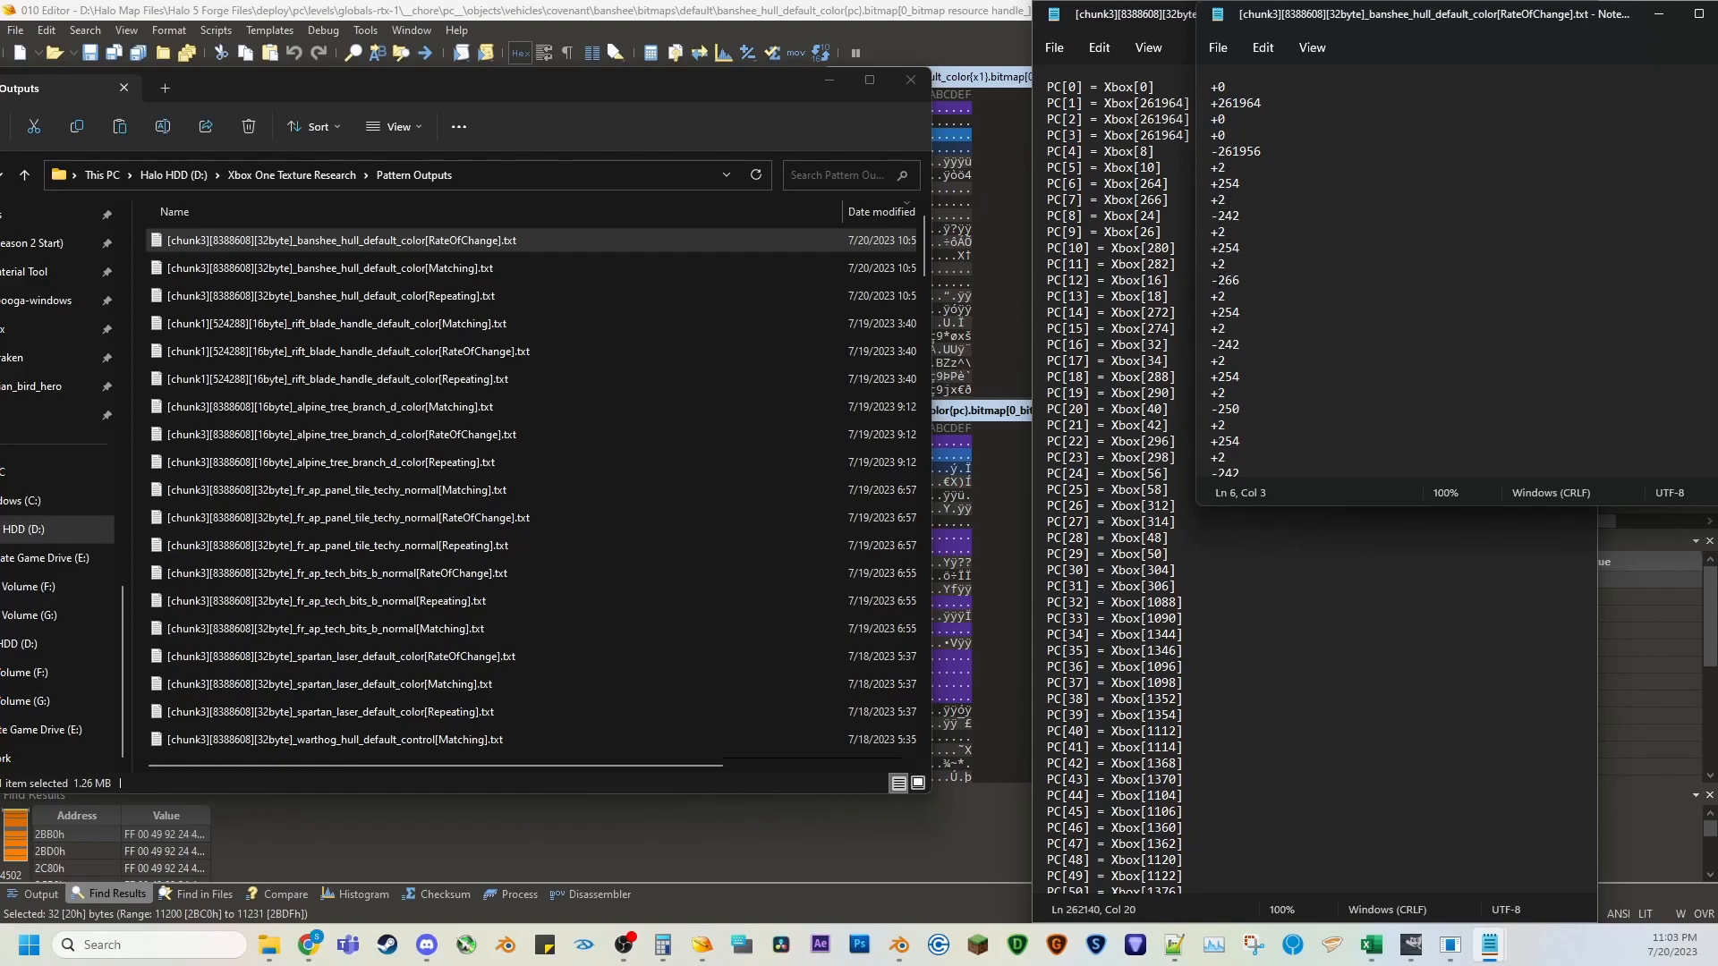
# Mark the negative values beside PC[12], PC[16] and PC[20] in the banshee hull RateOfChange list.
pyautogui.click(1242, 280)
pyautogui.moveTo(1249, 344); pyautogui.dragTo(1203, 351)
pyautogui.moveTo(1241, 409); pyautogui.dragTo(1194, 409)
# Examine the following RateOfChange values down to +782 and highlight the run that leads up to it.
pyautogui.scroll(-2, 1243, 409)
pyautogui.moveTo(1243, 409)
pyautogui.mouseDown()
pyautogui.moveTo(1218, 423)
pyautogui.moveTo(1210, 403)
pyautogui.mouseUp()
pyautogui.scroll(-1, 1242, 413)
pyautogui.scroll(-1, 1247, 422)
pyautogui.scroll(-1, 1248, 423)
pyautogui.click(1243, 414)
pyautogui.scroll(-1, 1243, 414)
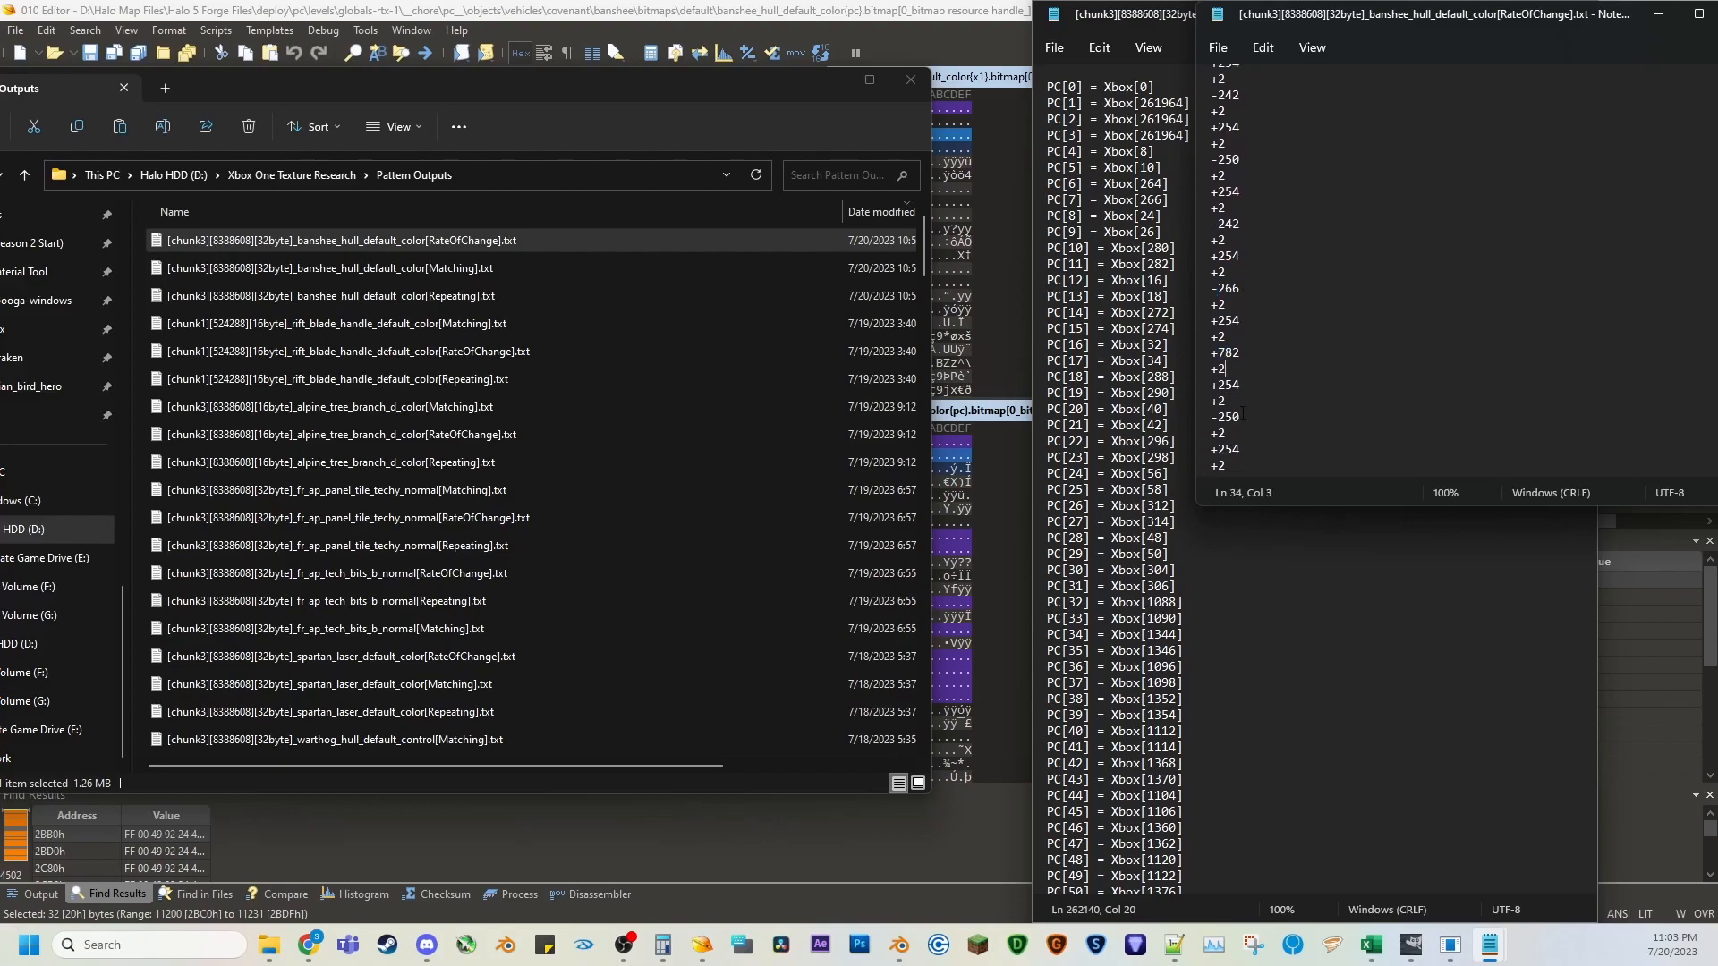
pyautogui.click(1217, 411)
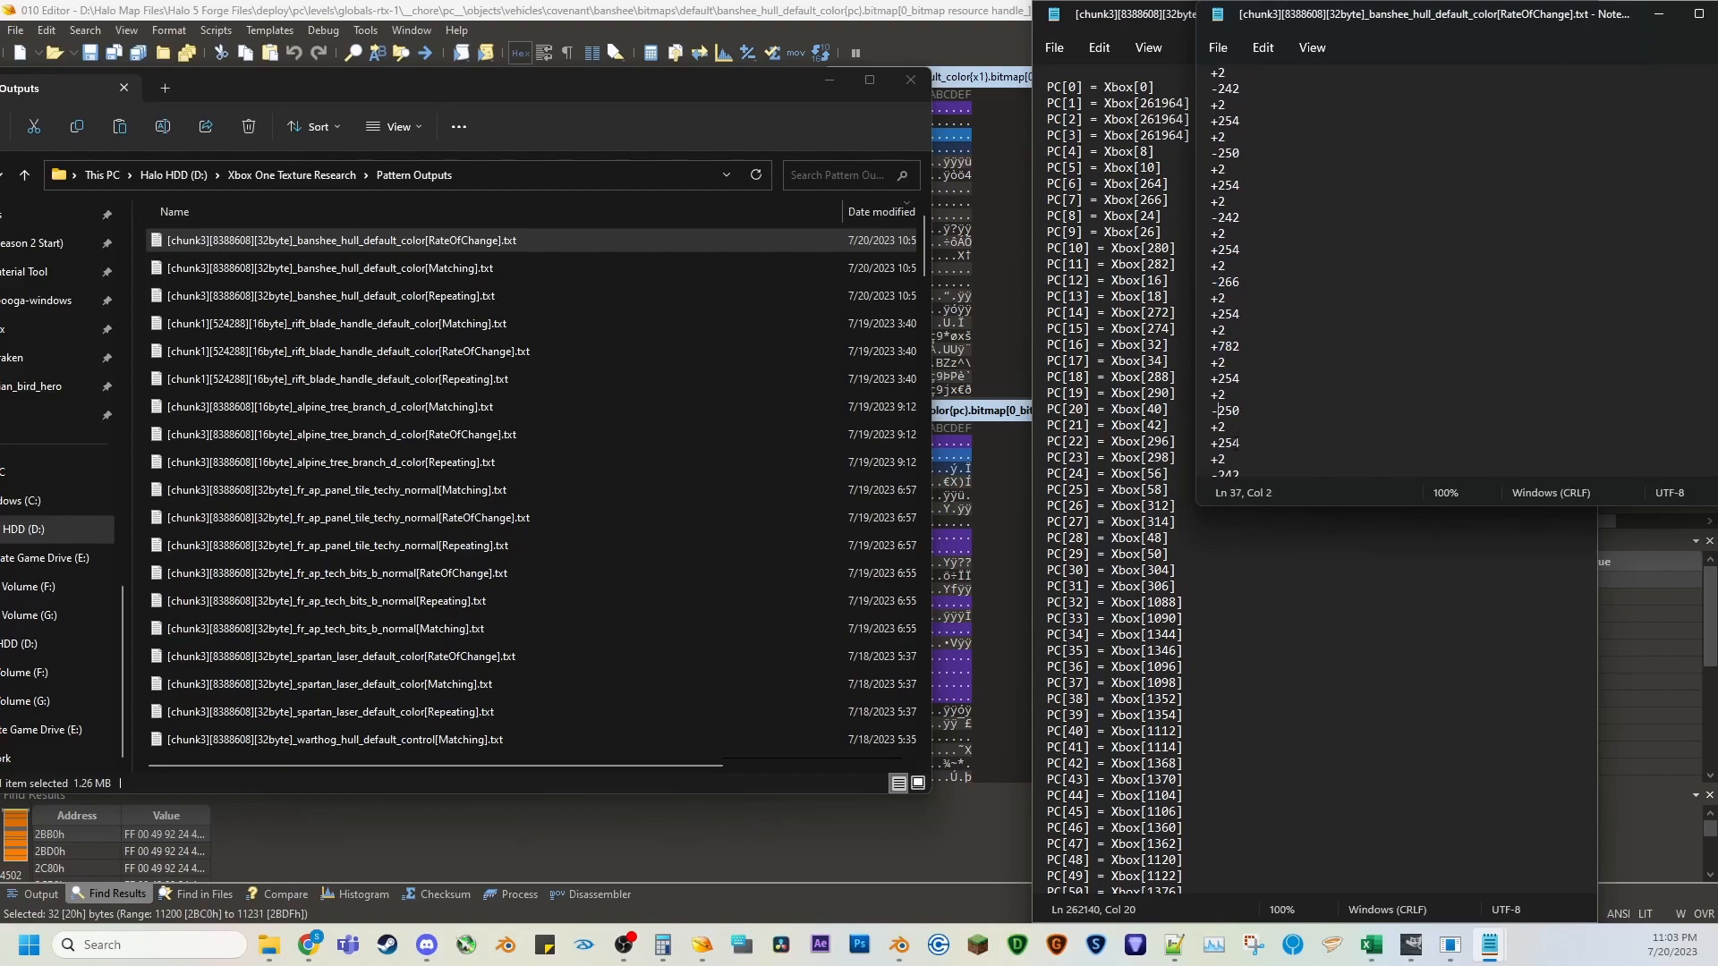
pyautogui.moveTo(1212, 169); pyautogui.dragTo(1211, 345)
pyautogui.click(1253, 411)
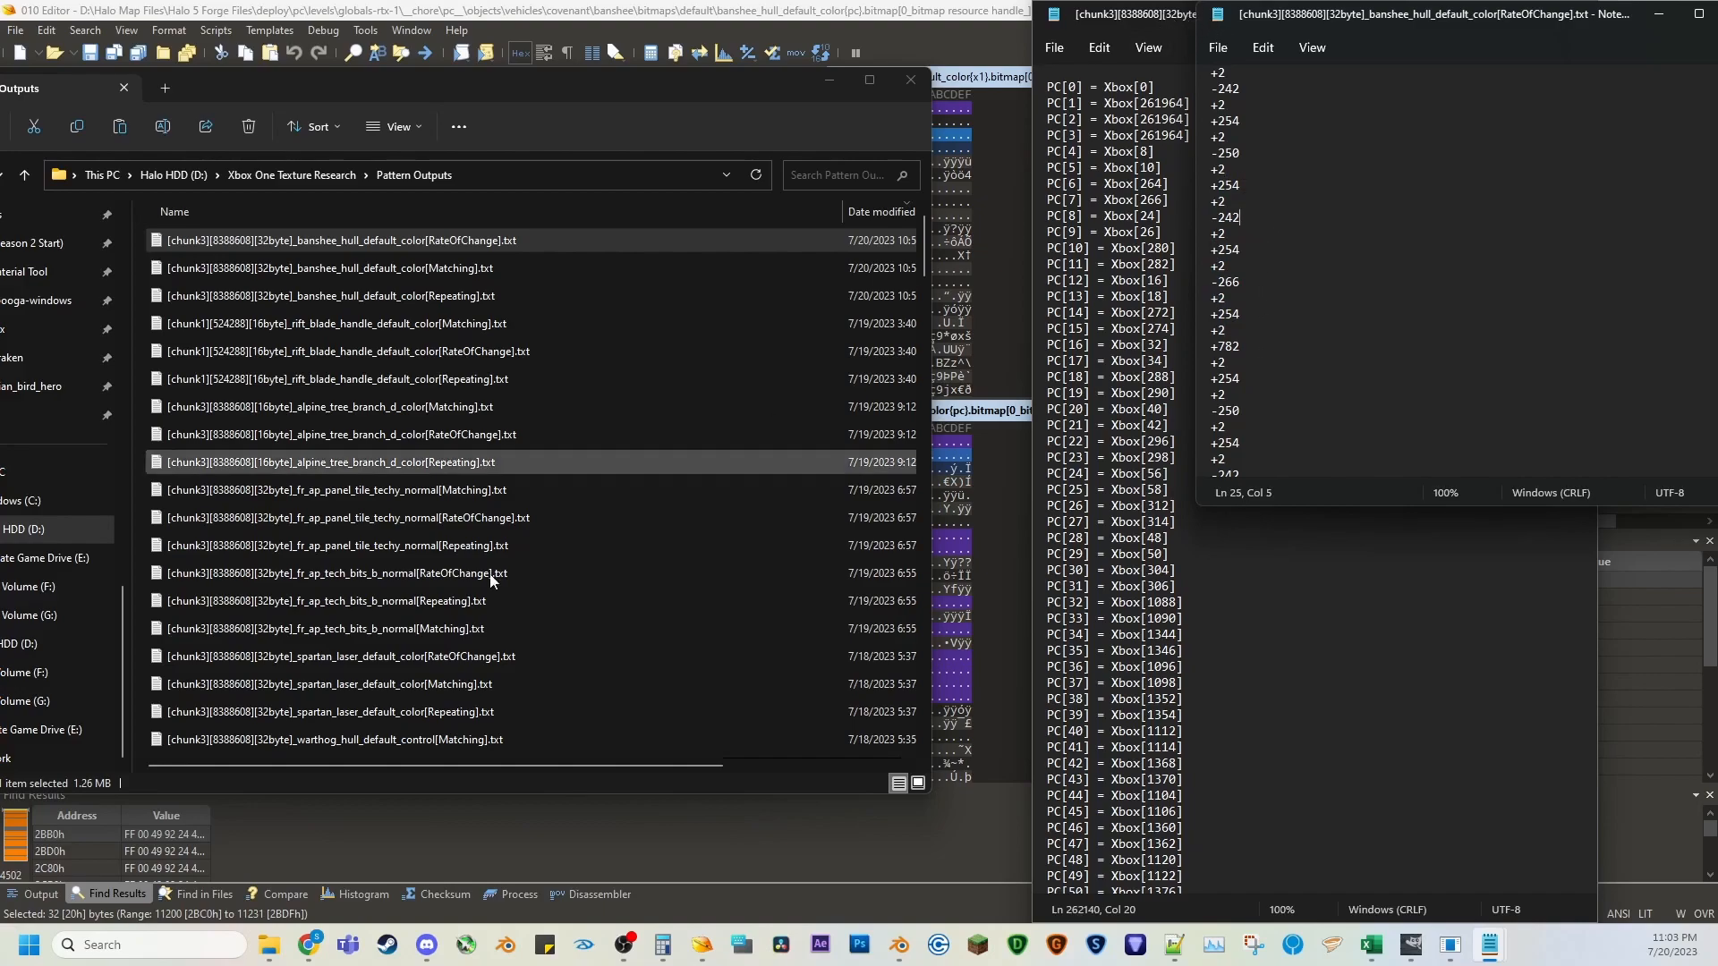
# Bring the banshee hull RateOfChange list in front of the hex data in 010 Editor, move it inward and minimize 010 Editor.
pyautogui.moveTo(268, 951)
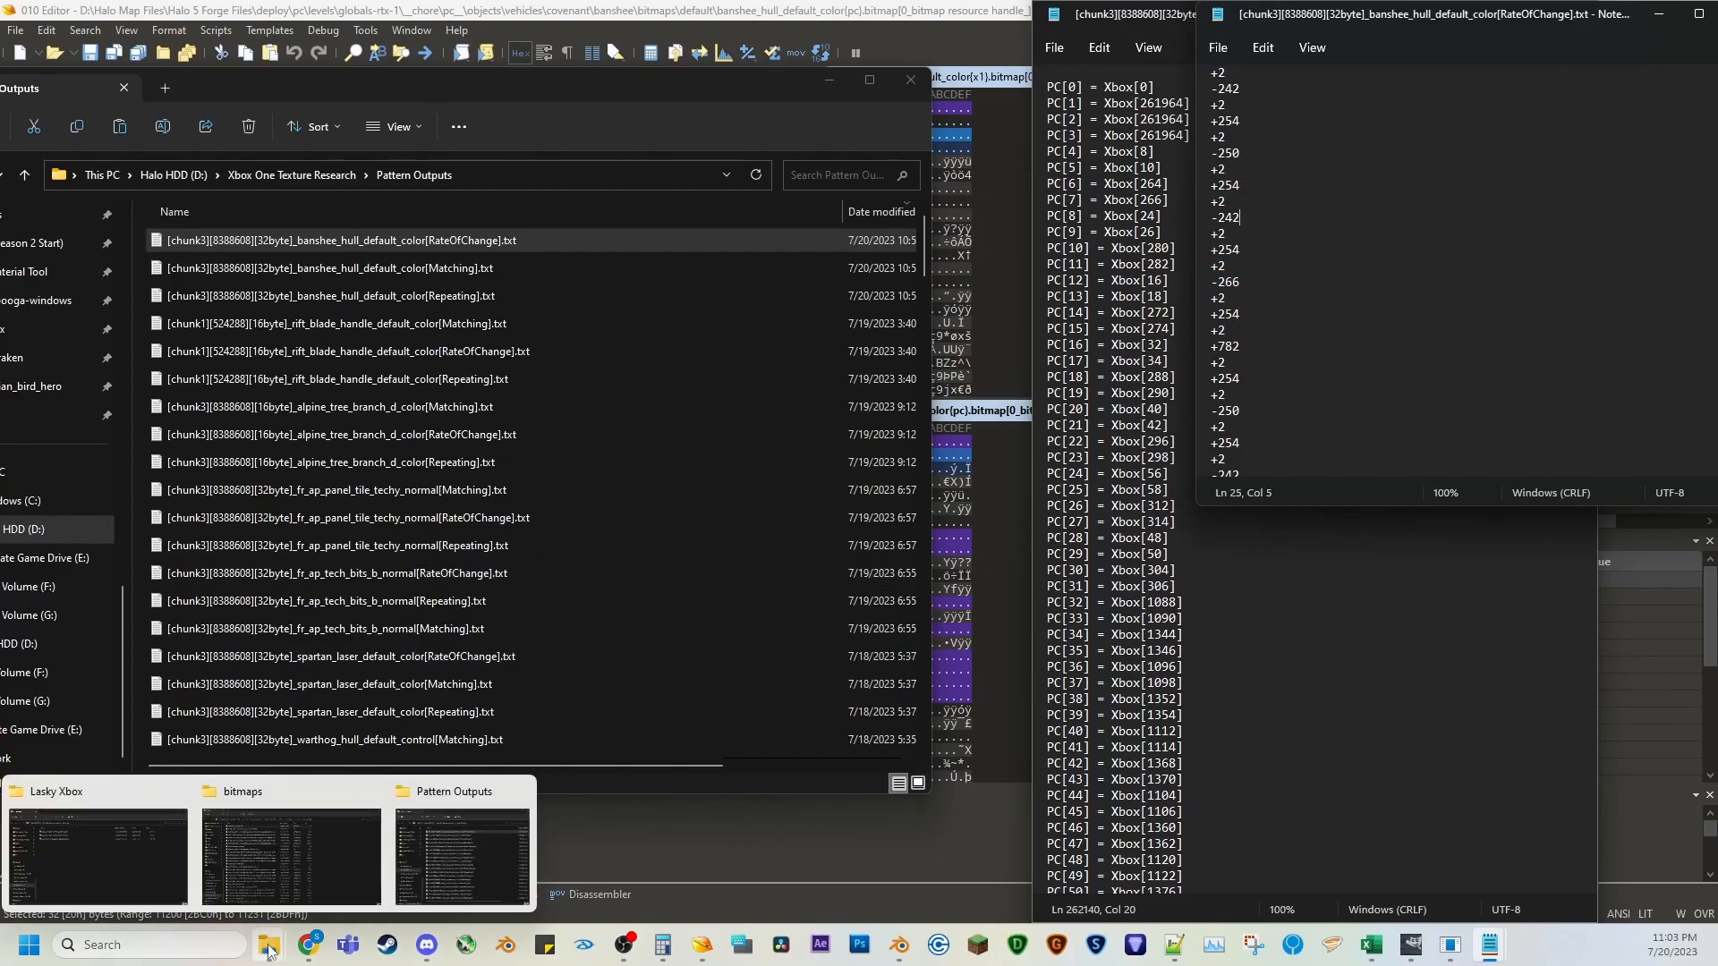
pyautogui.click(871, 15)
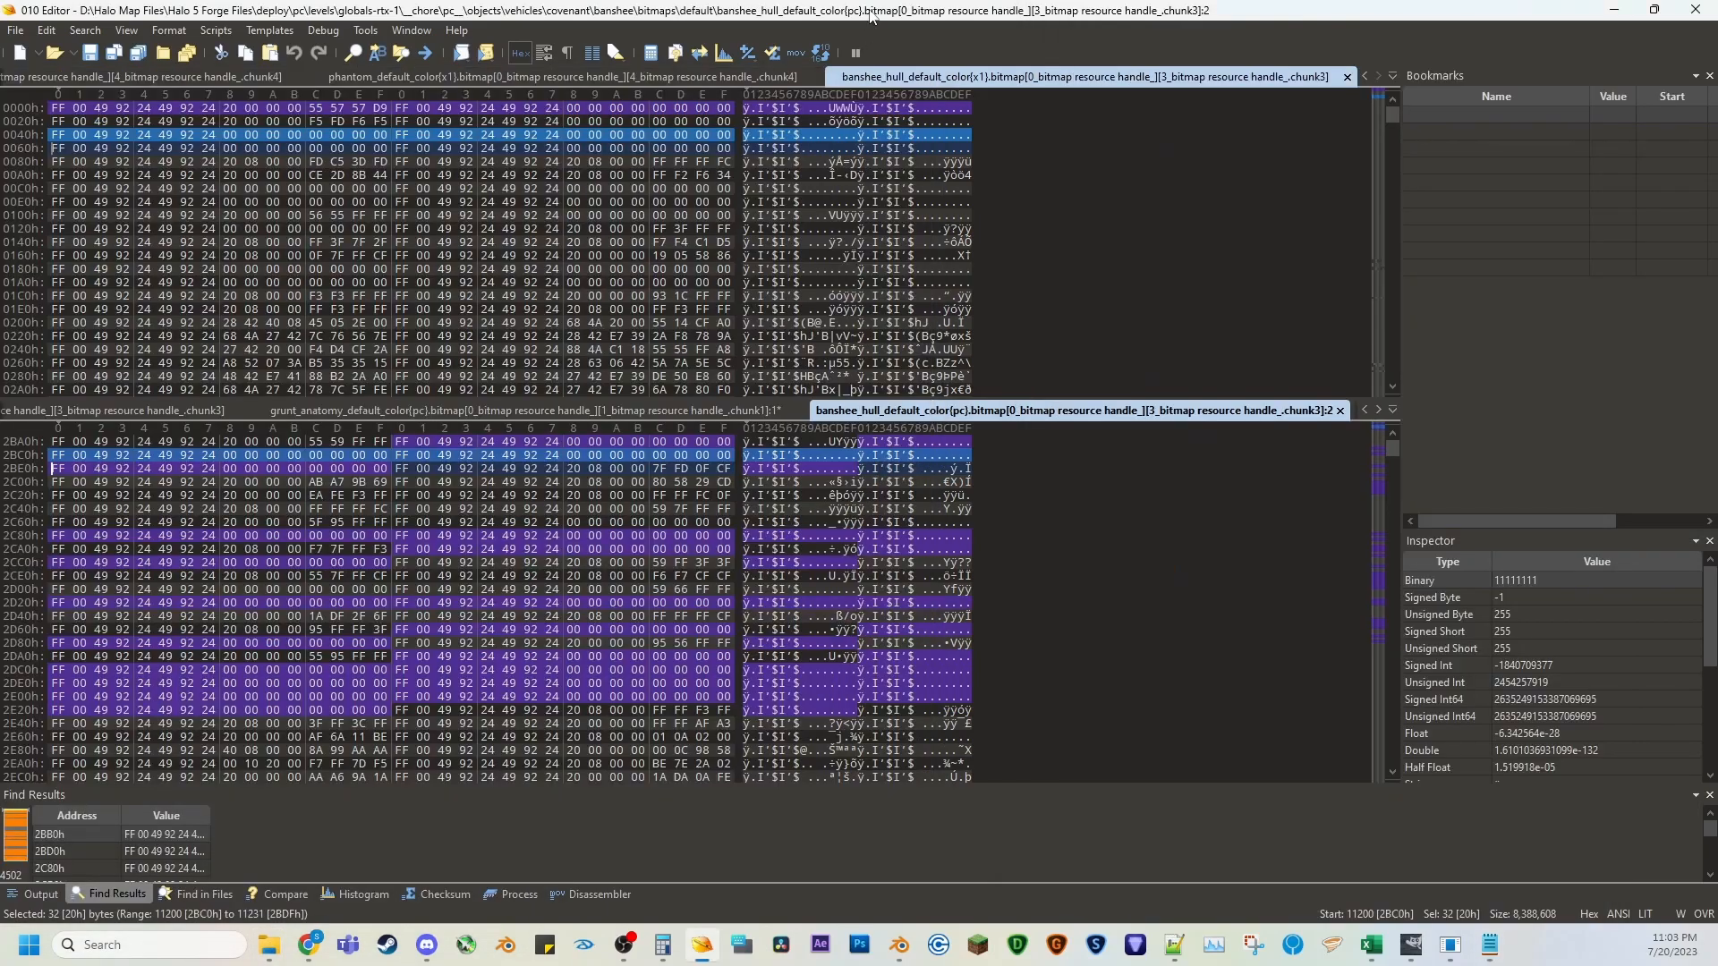
pyautogui.moveTo(276, 962)
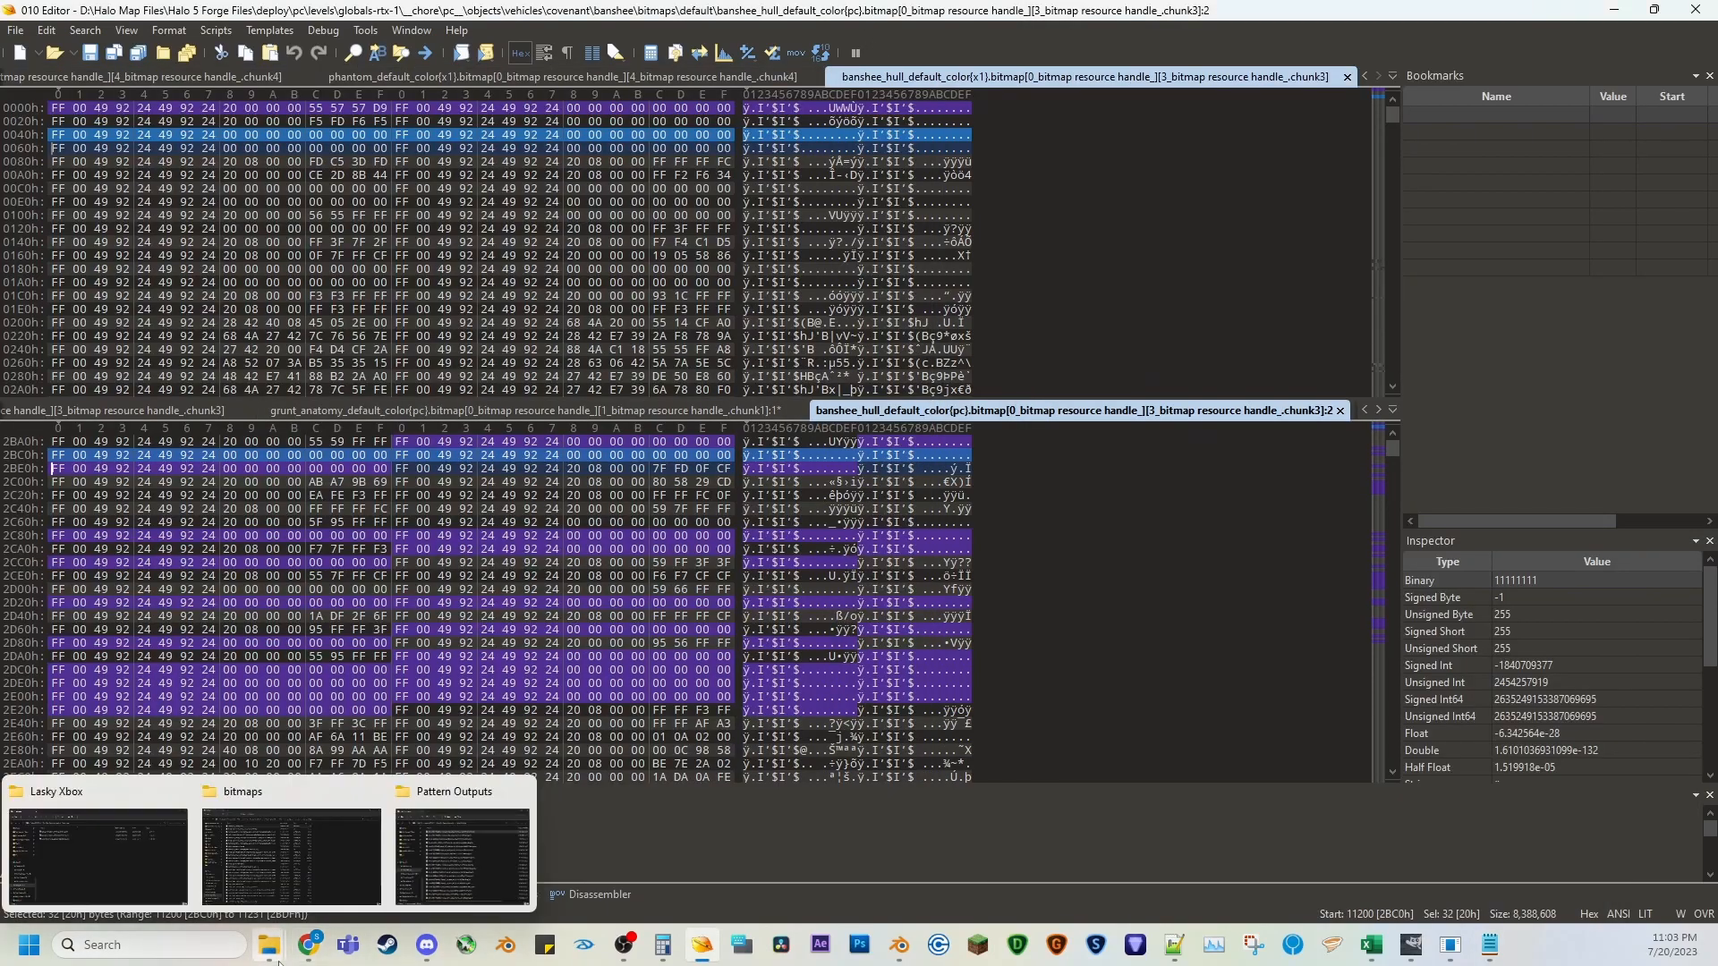
pyautogui.moveTo(315, 897)
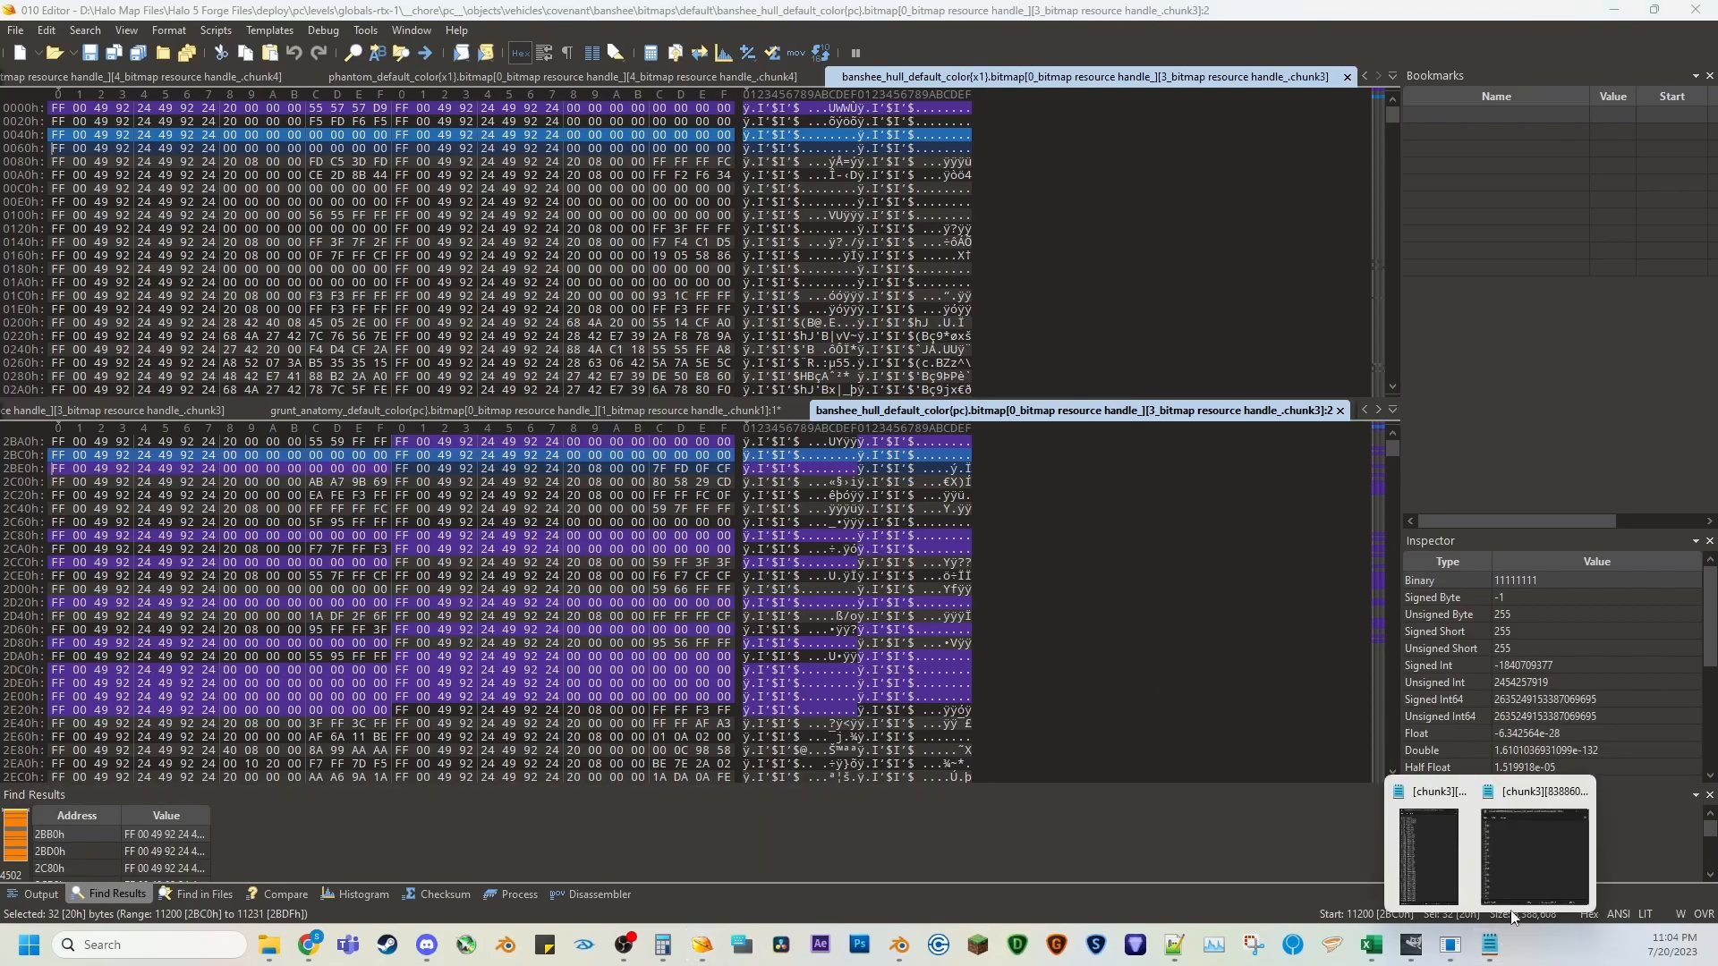
pyautogui.click(1510, 789)
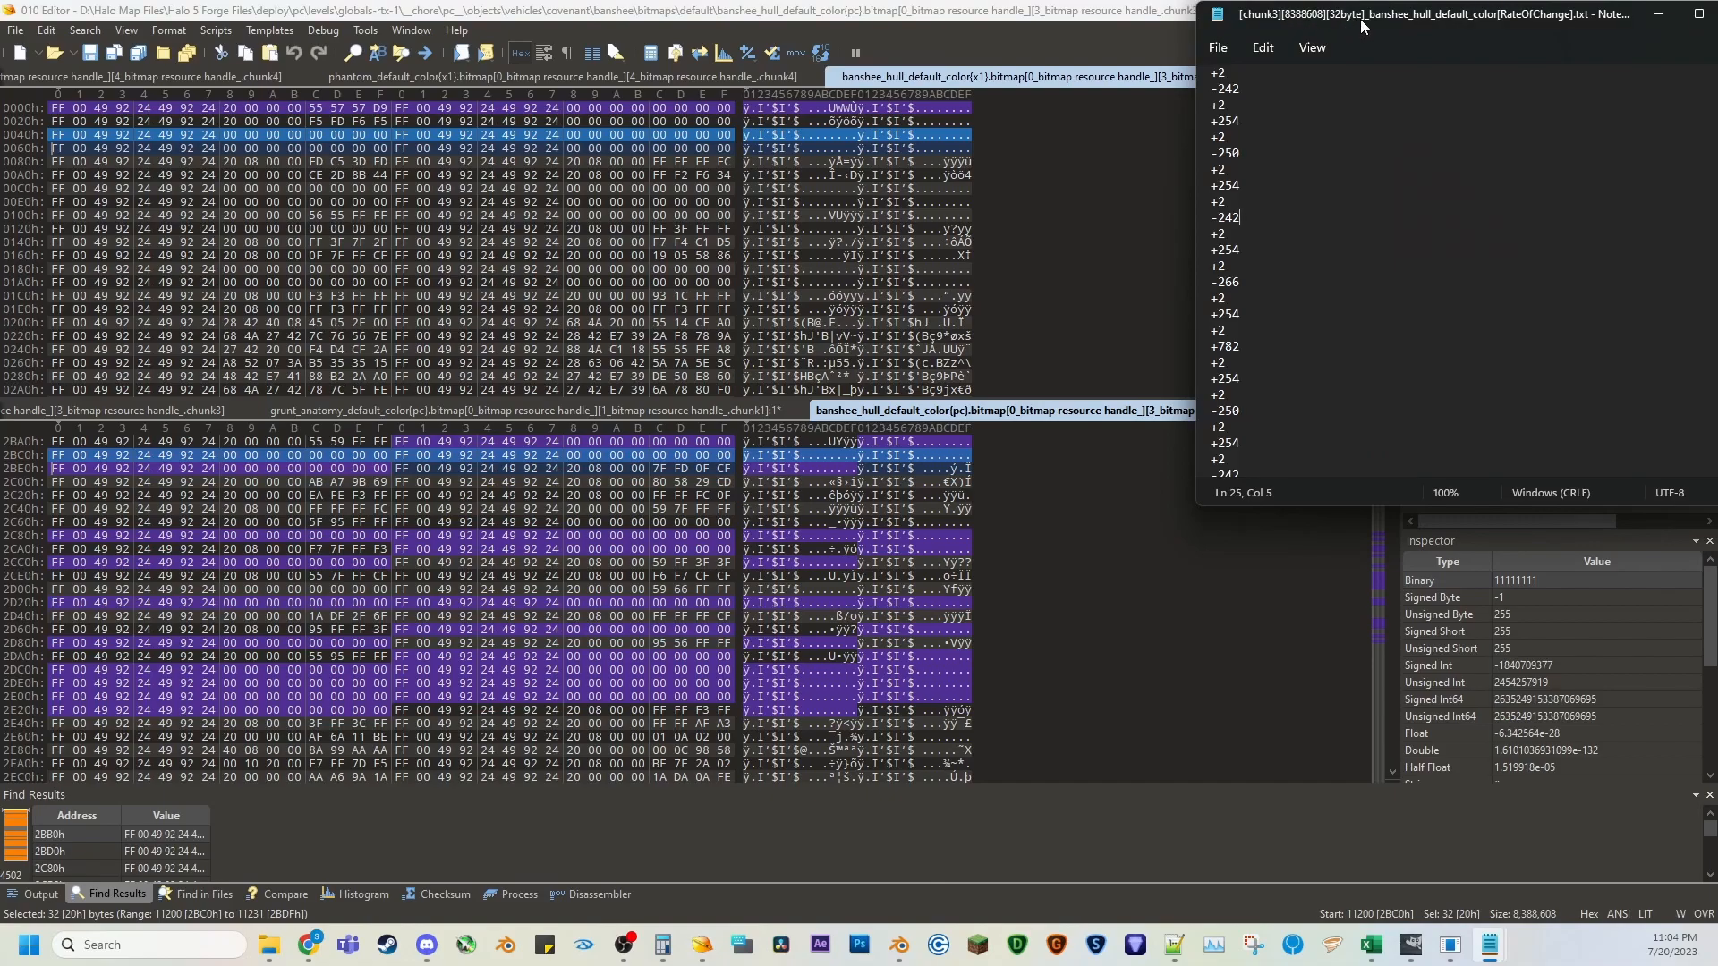
pyautogui.moveTo(1378, 17); pyautogui.dragTo(1077, 213)
pyautogui.click(1614, 12)
pyautogui.click(1615, 12)
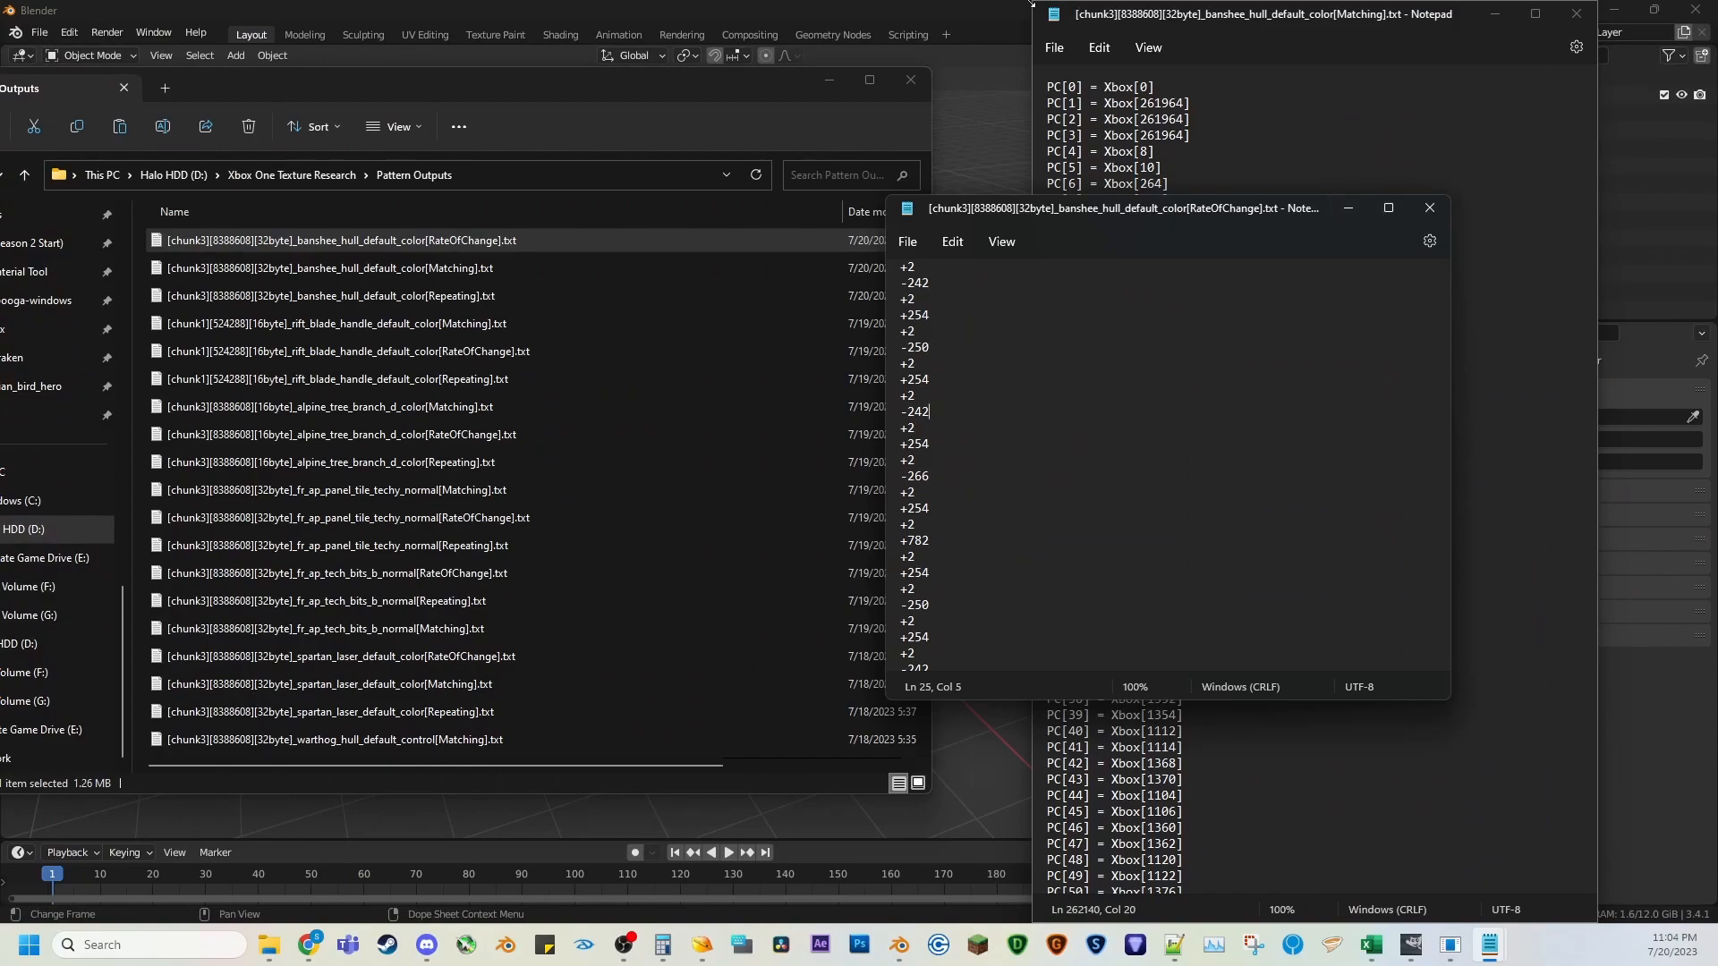
# Switch to Blender and show the available import formats, including Swizzle Pattern Text (.txt).
pyautogui.click(989, 100)
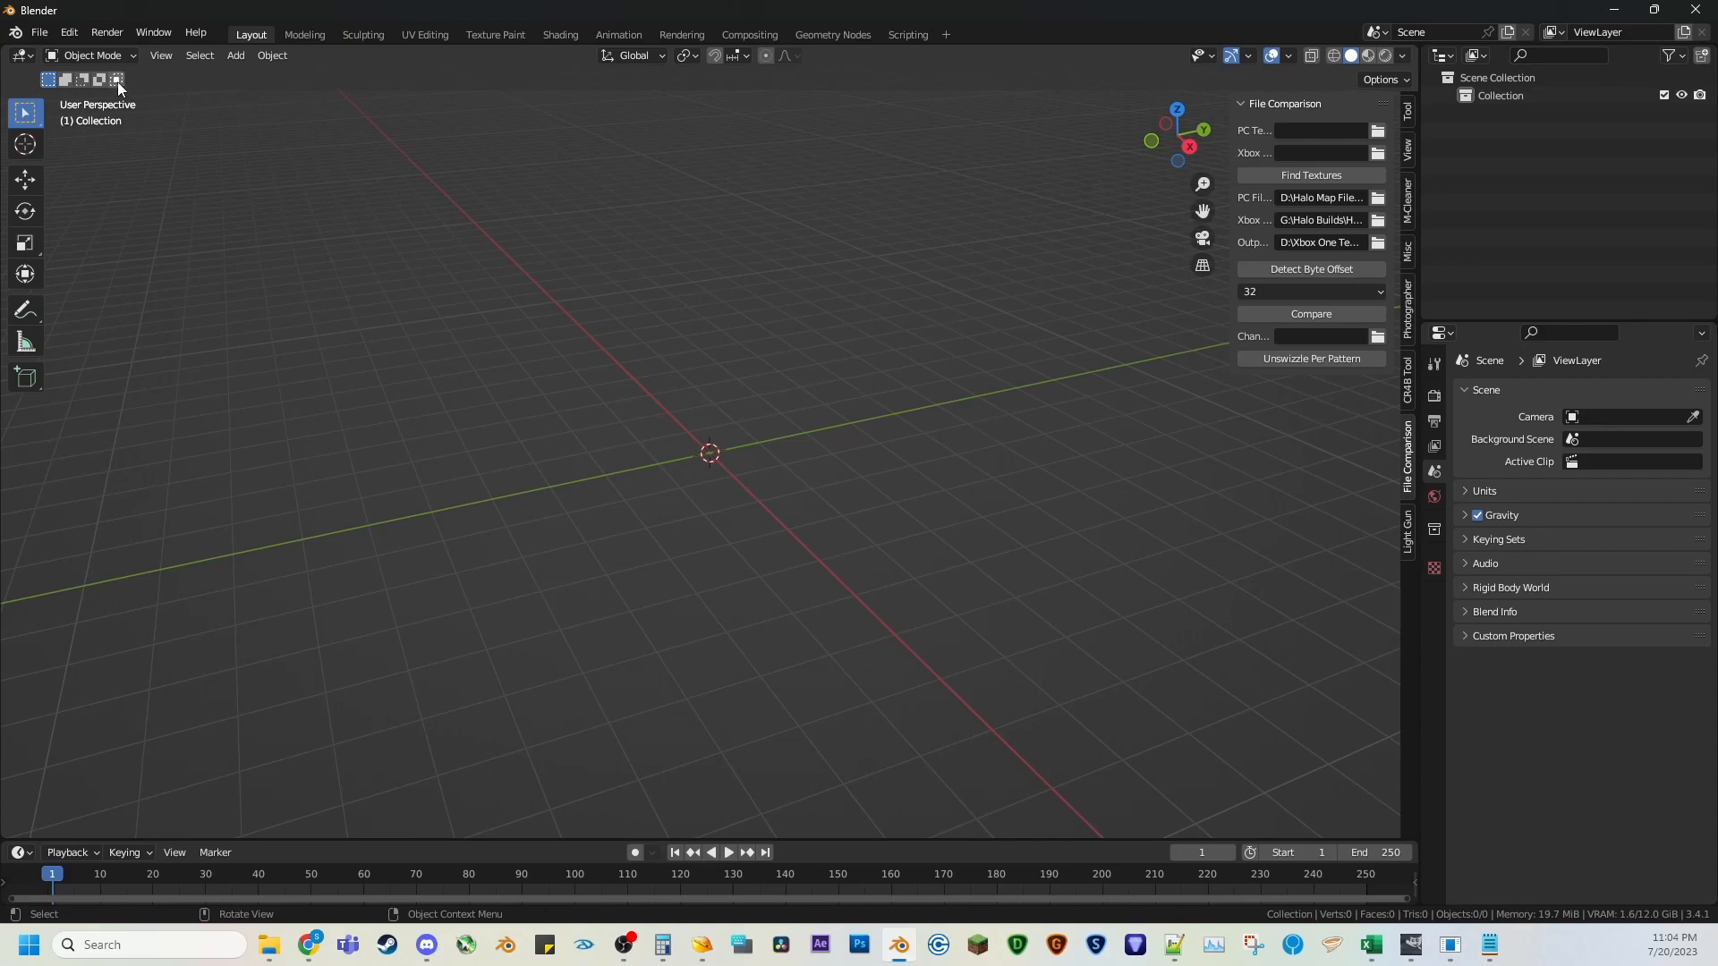
pyautogui.click(40, 33)
pyautogui.moveTo(88, 274)
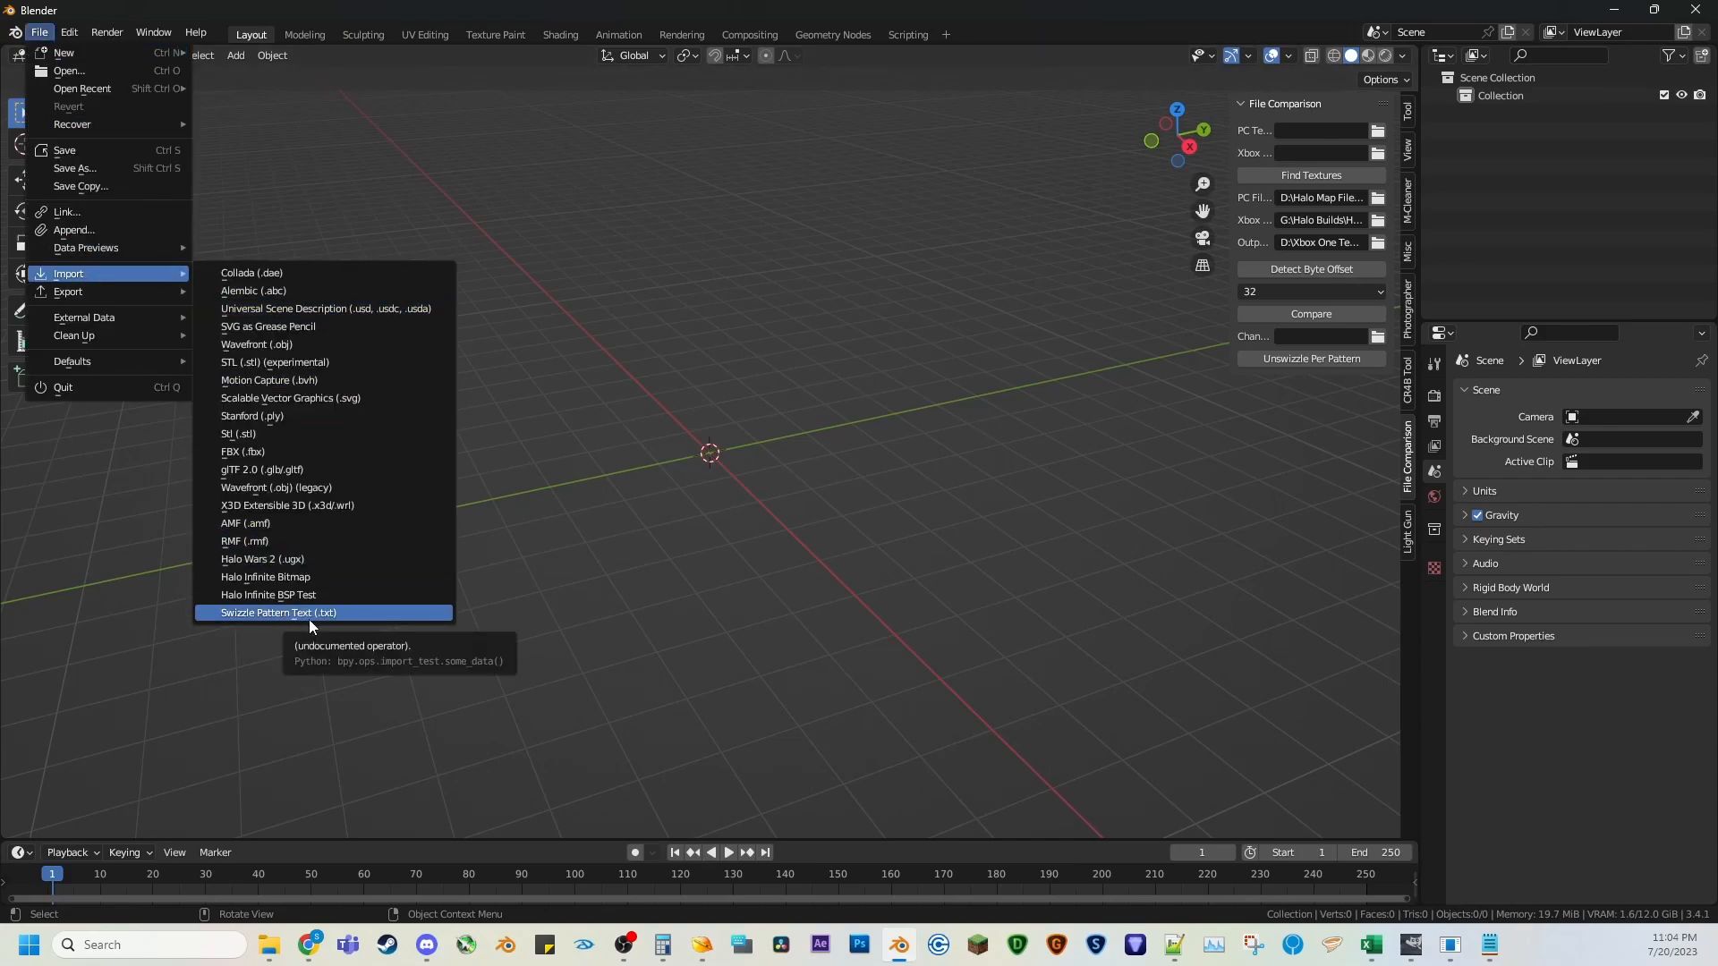
# Bring the Pattern Outputs folder over Blender at full screen height and browse to the chunk2 16byte spartan armor files.
pyautogui.moveTo(273, 952)
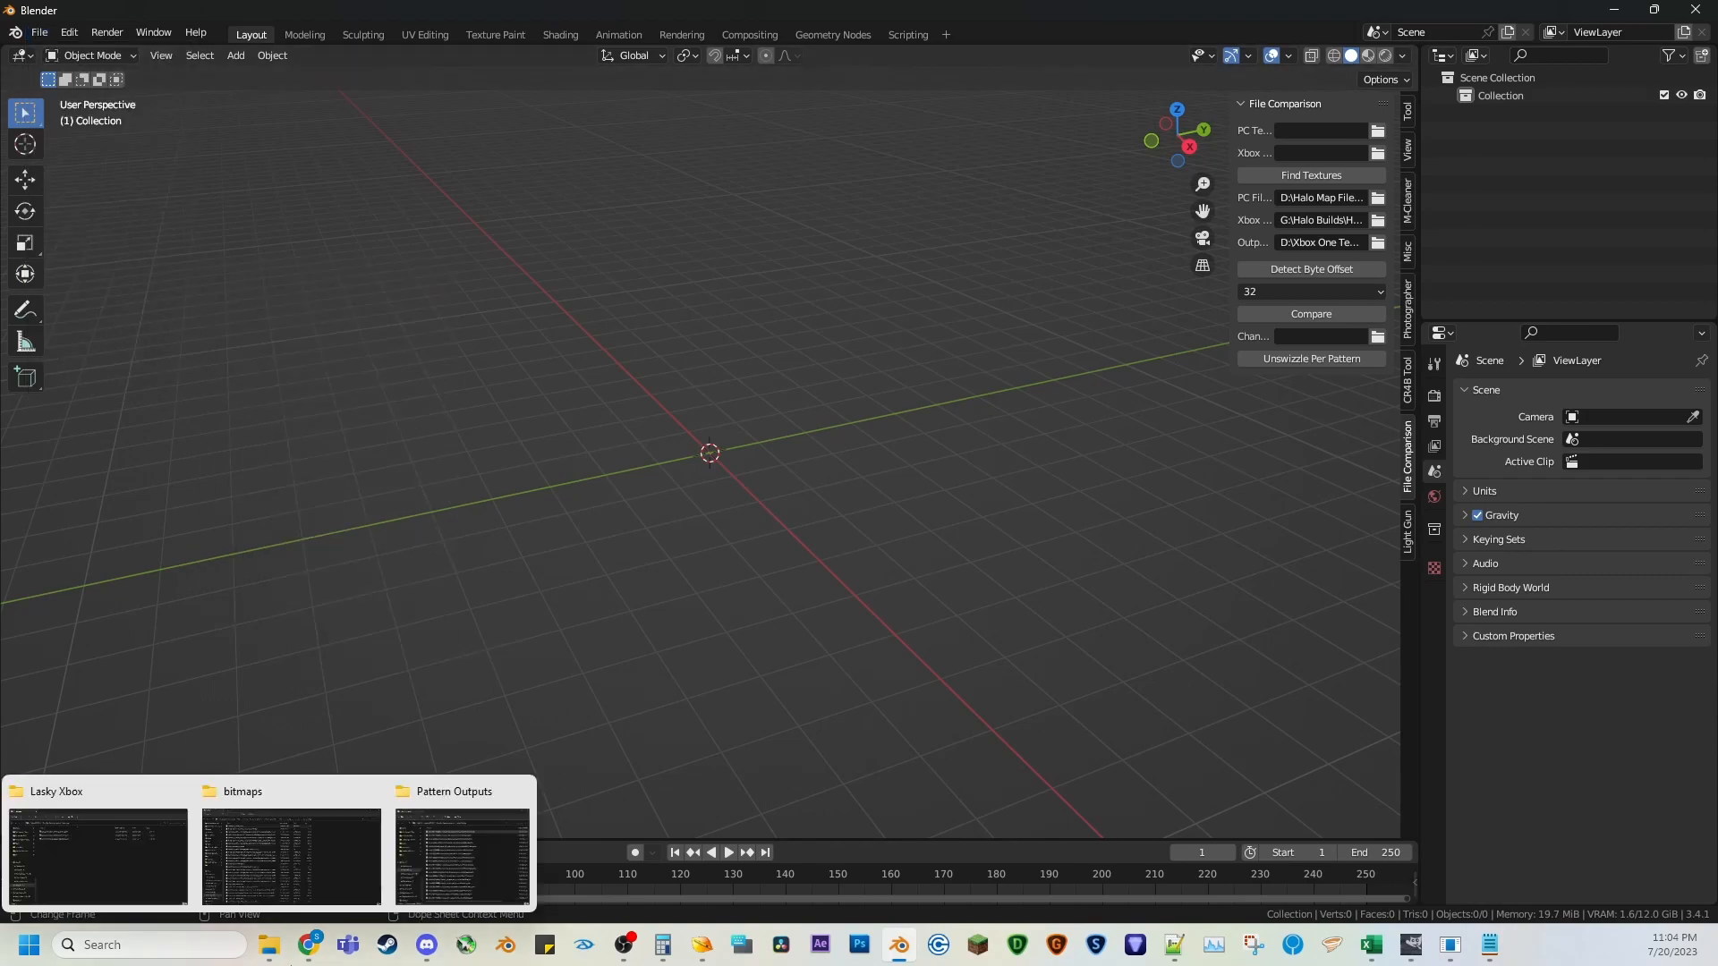
pyautogui.click(432, 857)
pyautogui.moveTo(700, 89); pyautogui.dragTo(1021, 100)
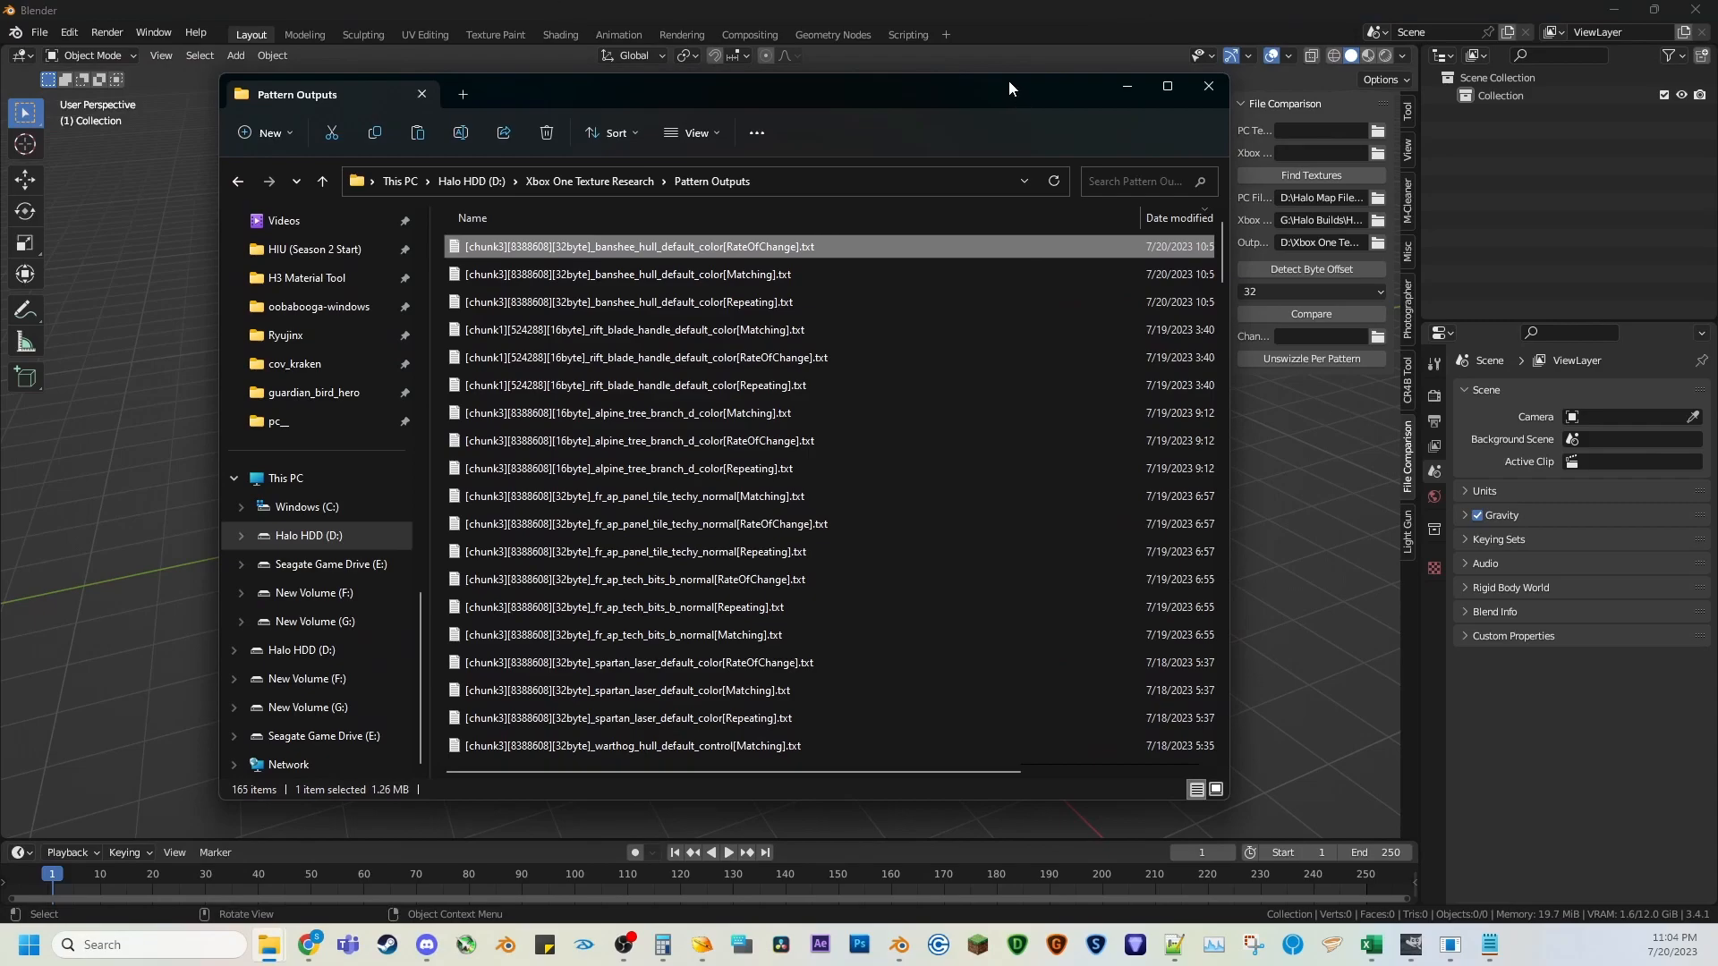
pyautogui.doubleClick(1008, 75)
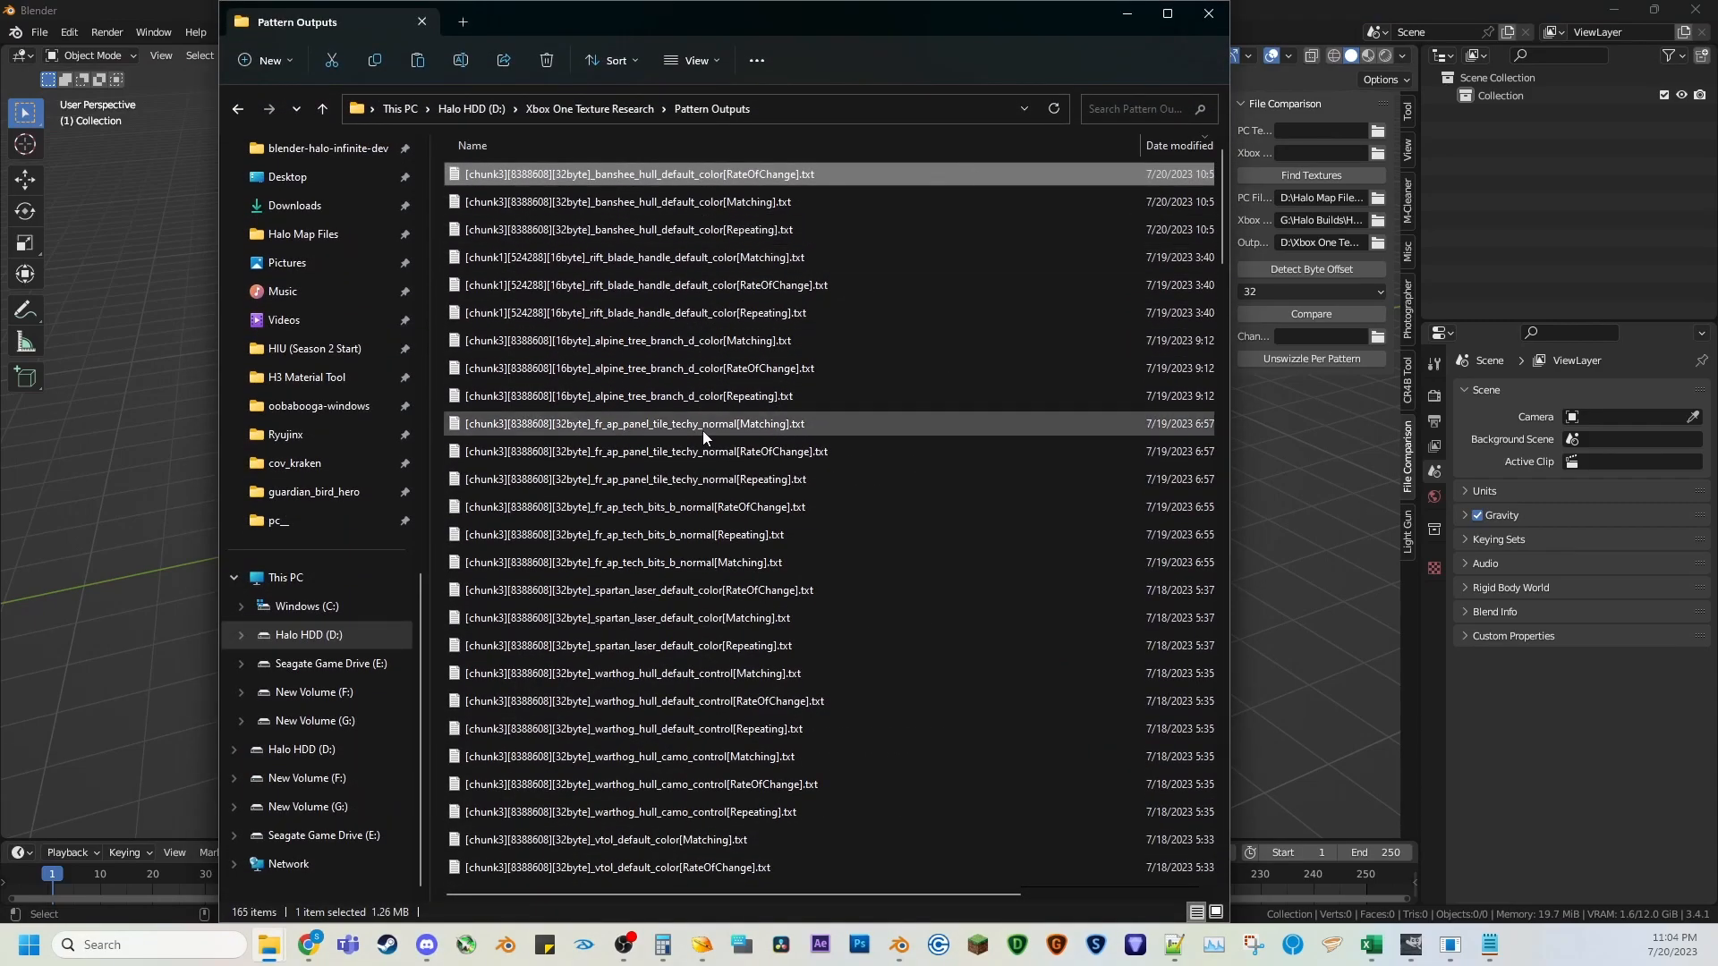
pyautogui.scroll(-6, 702, 430)
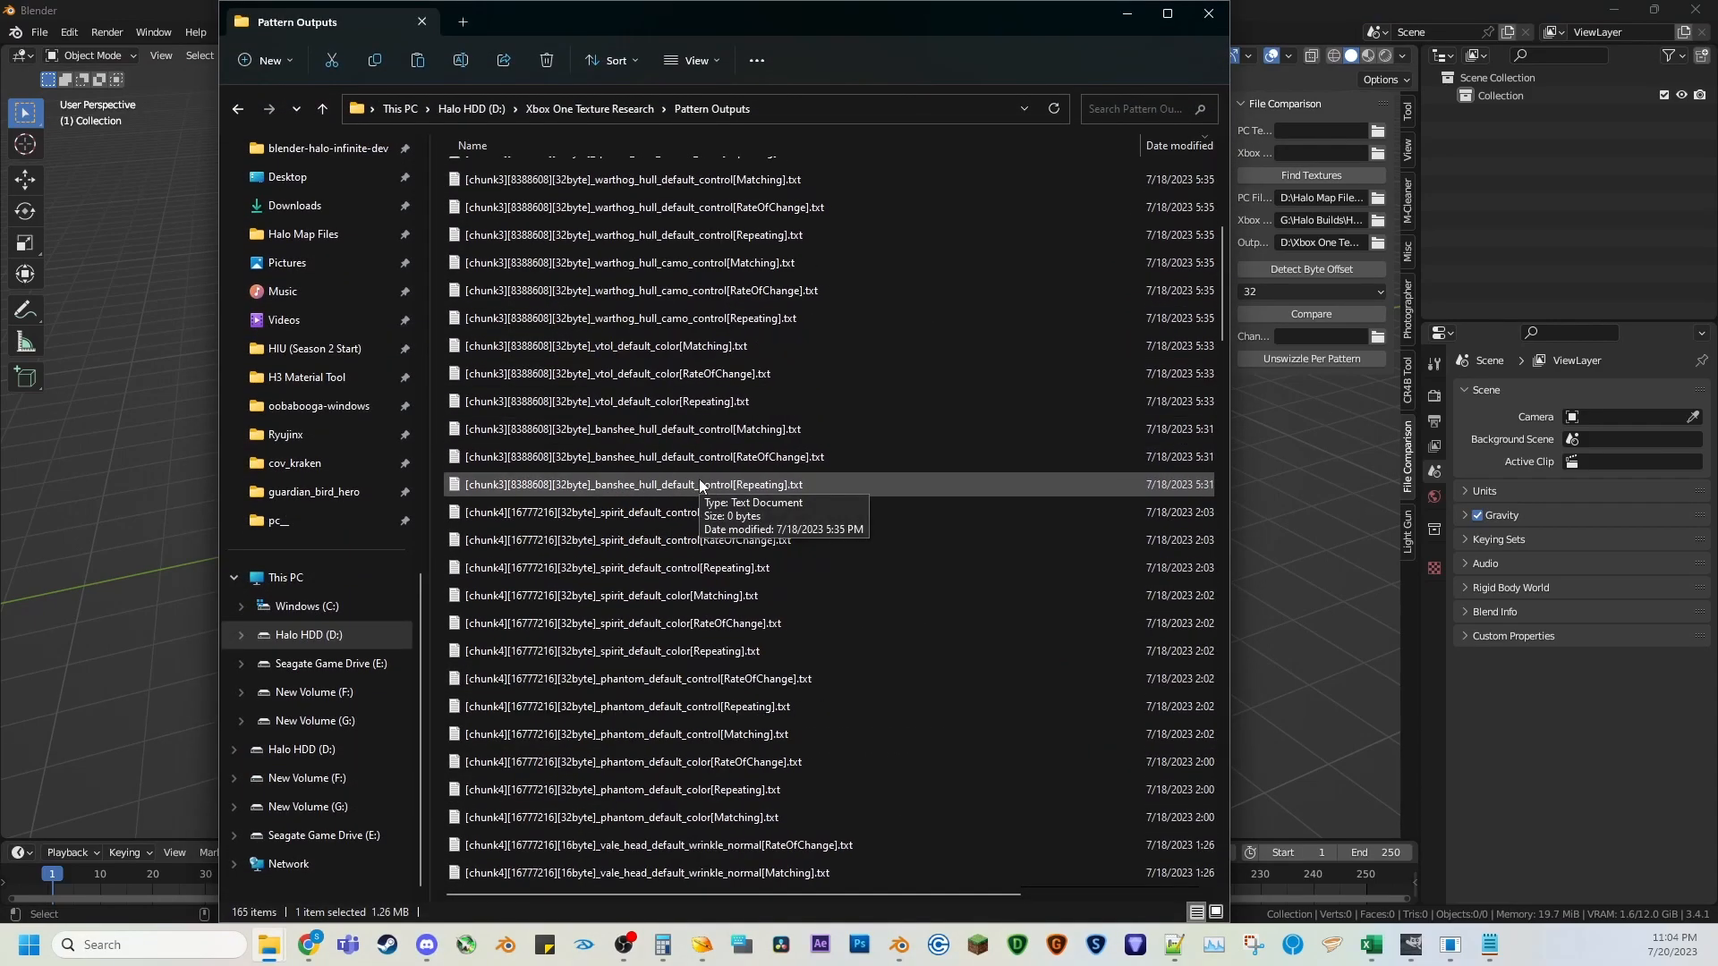
pyautogui.scroll(-12, 703, 486)
pyautogui.scroll(-12, 703, 484)
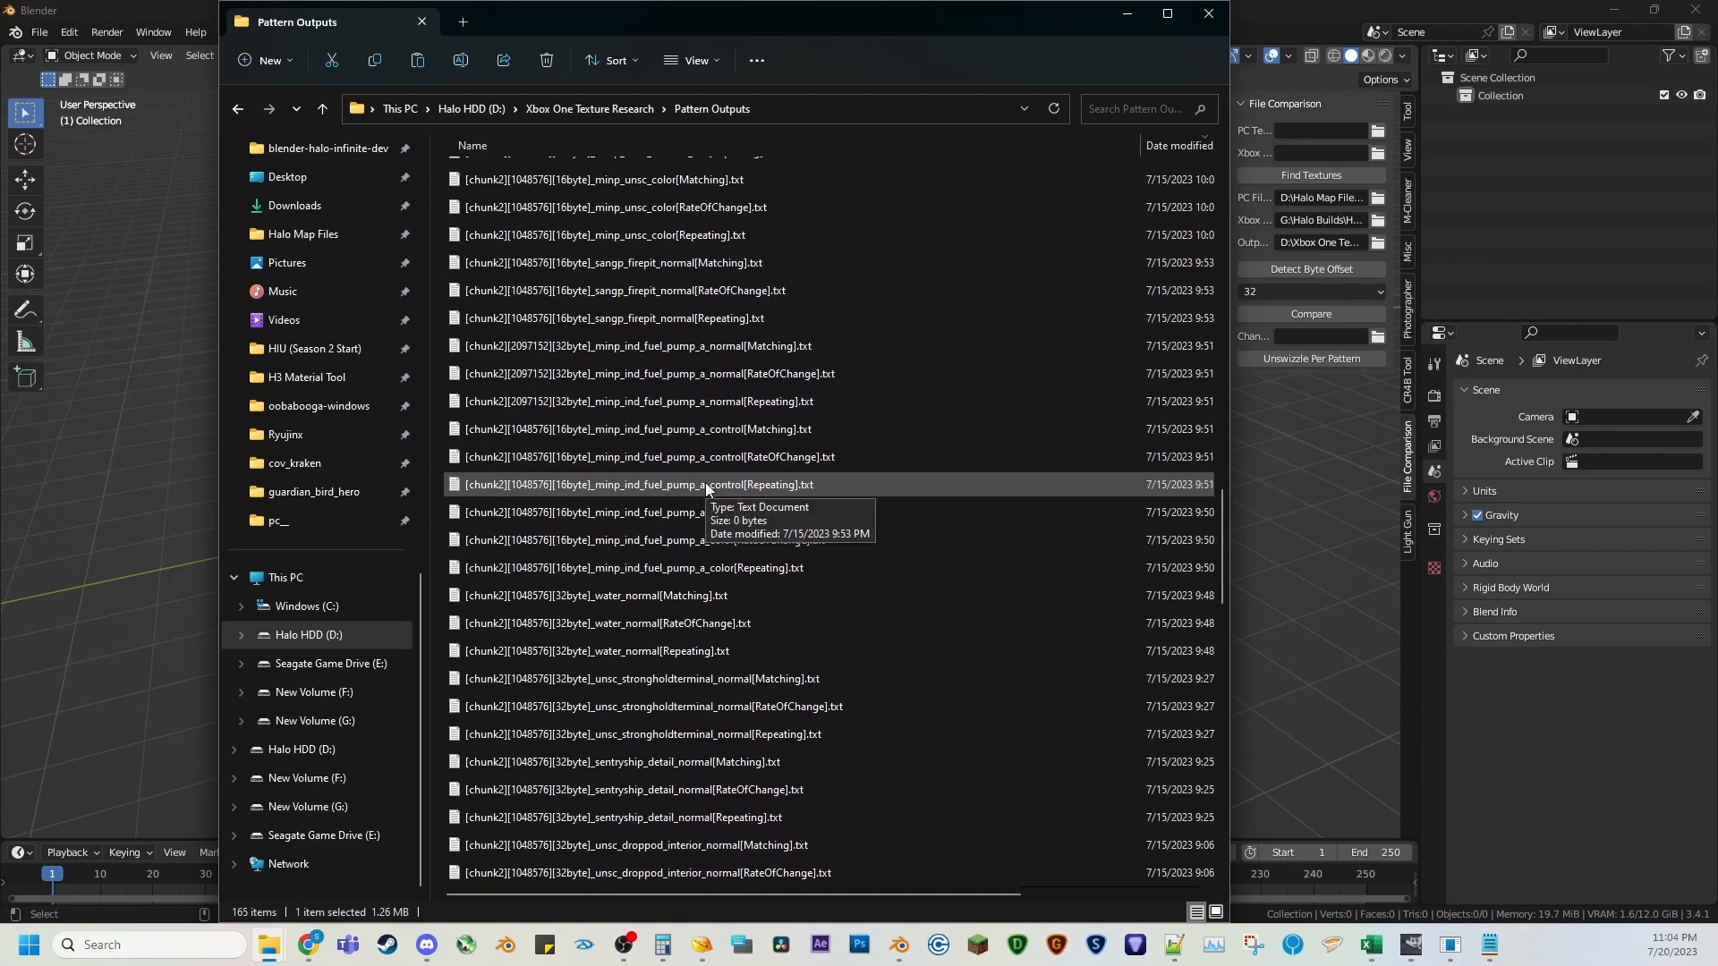
pyautogui.scroll(-8, 706, 485)
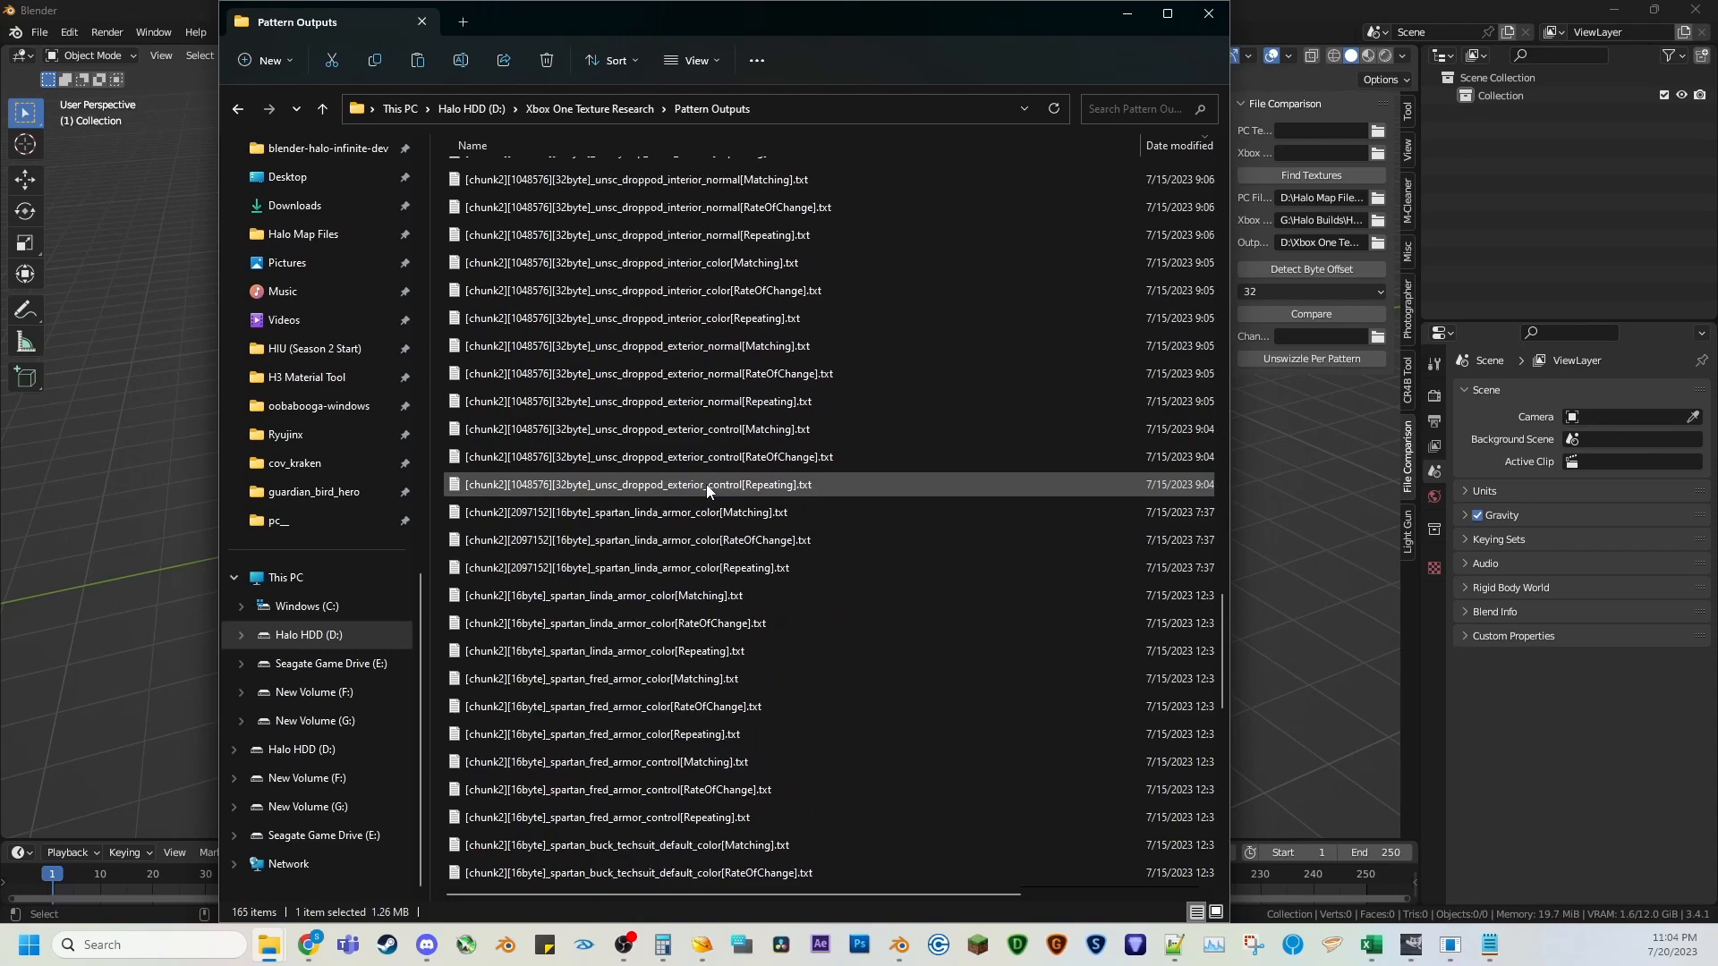
pyautogui.scroll(-1, 711, 632)
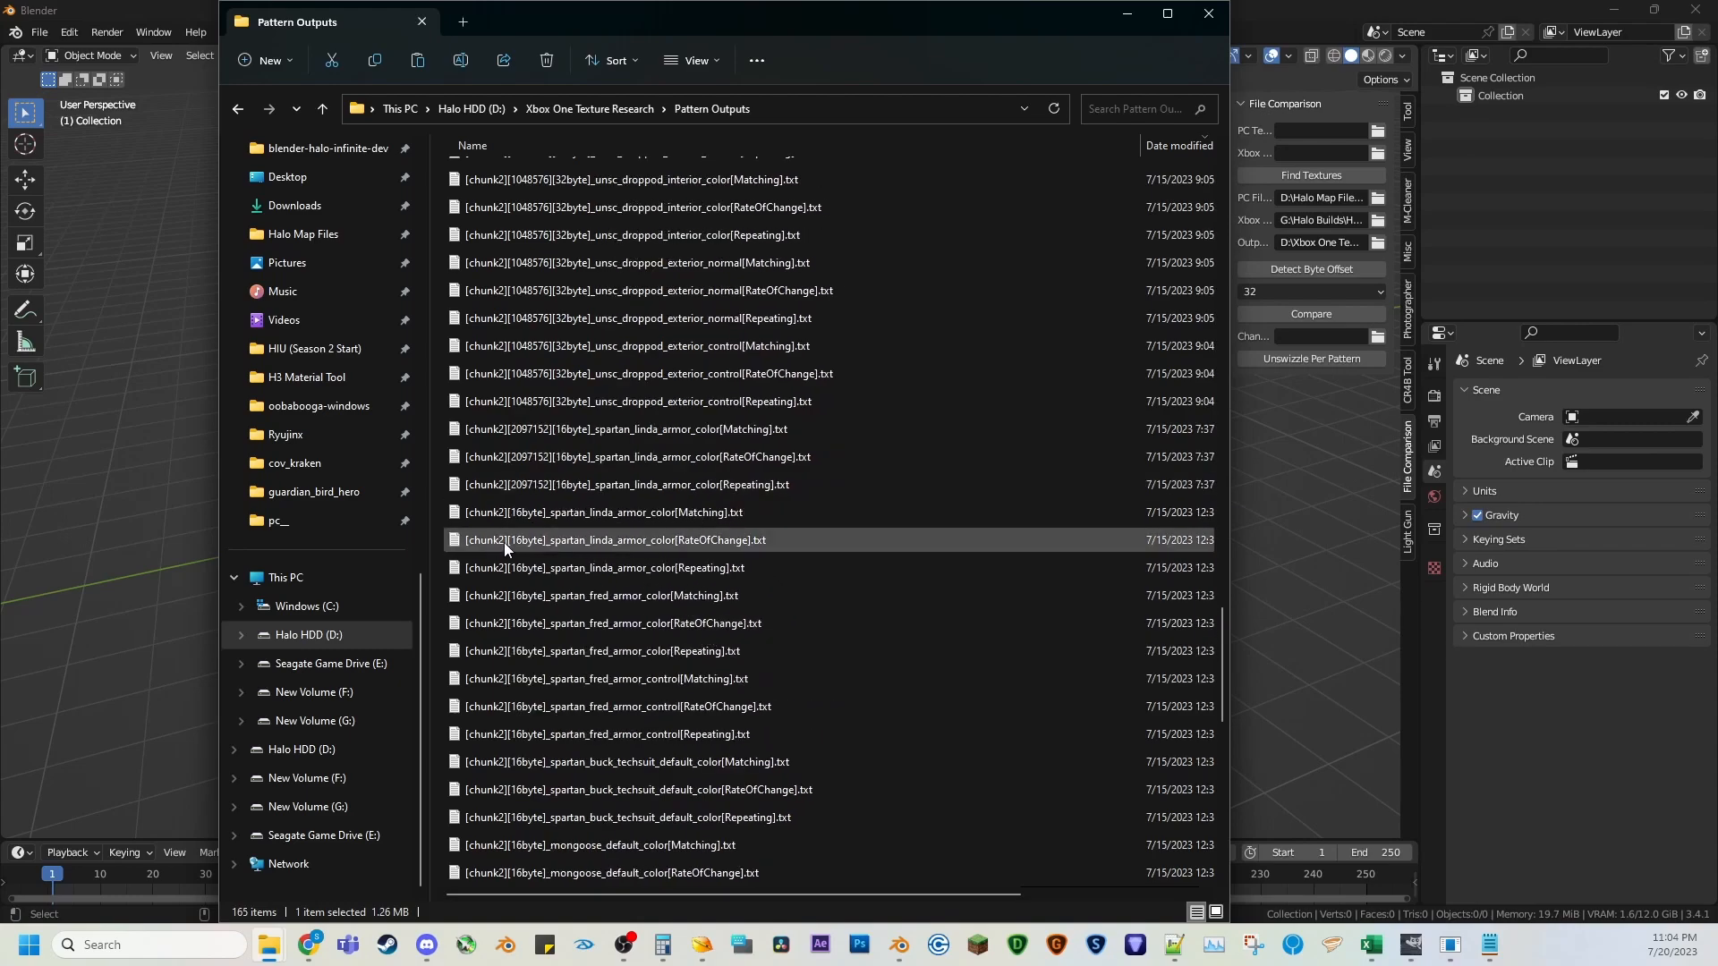
# Open [chunk2][16byte]_spartan_linda_armor_color[RateOfChange].txt in Notepad and shift its window slightly.
pyautogui.click(502, 545)
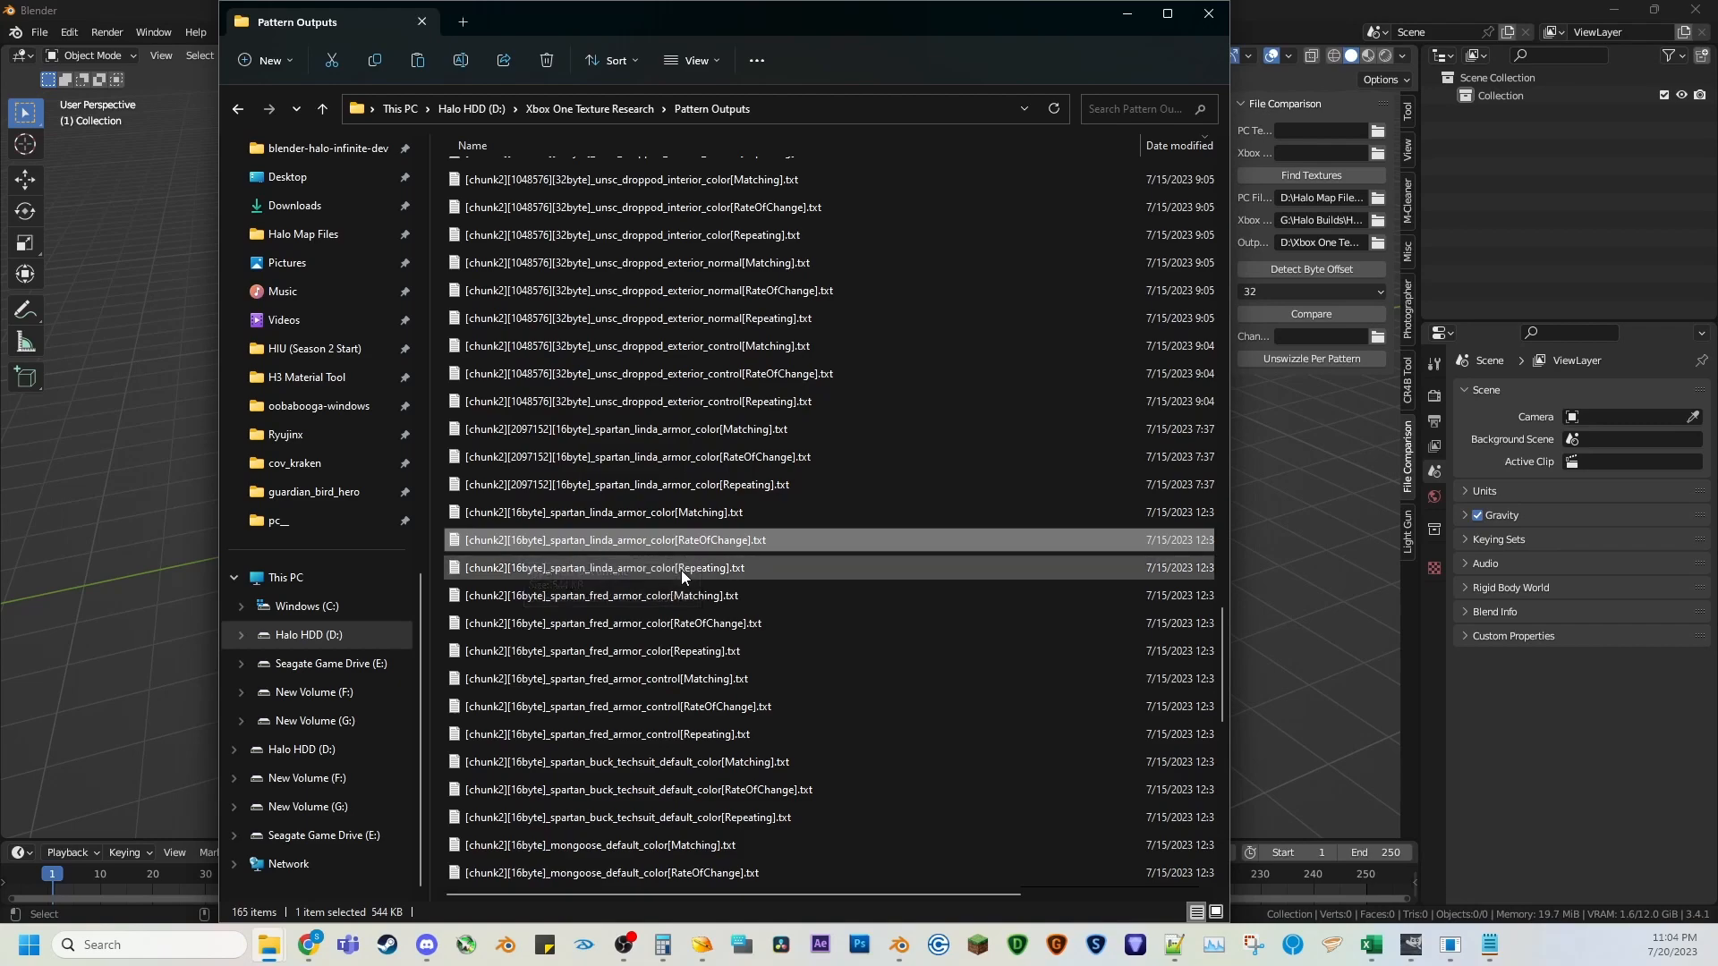
pyautogui.click(707, 573)
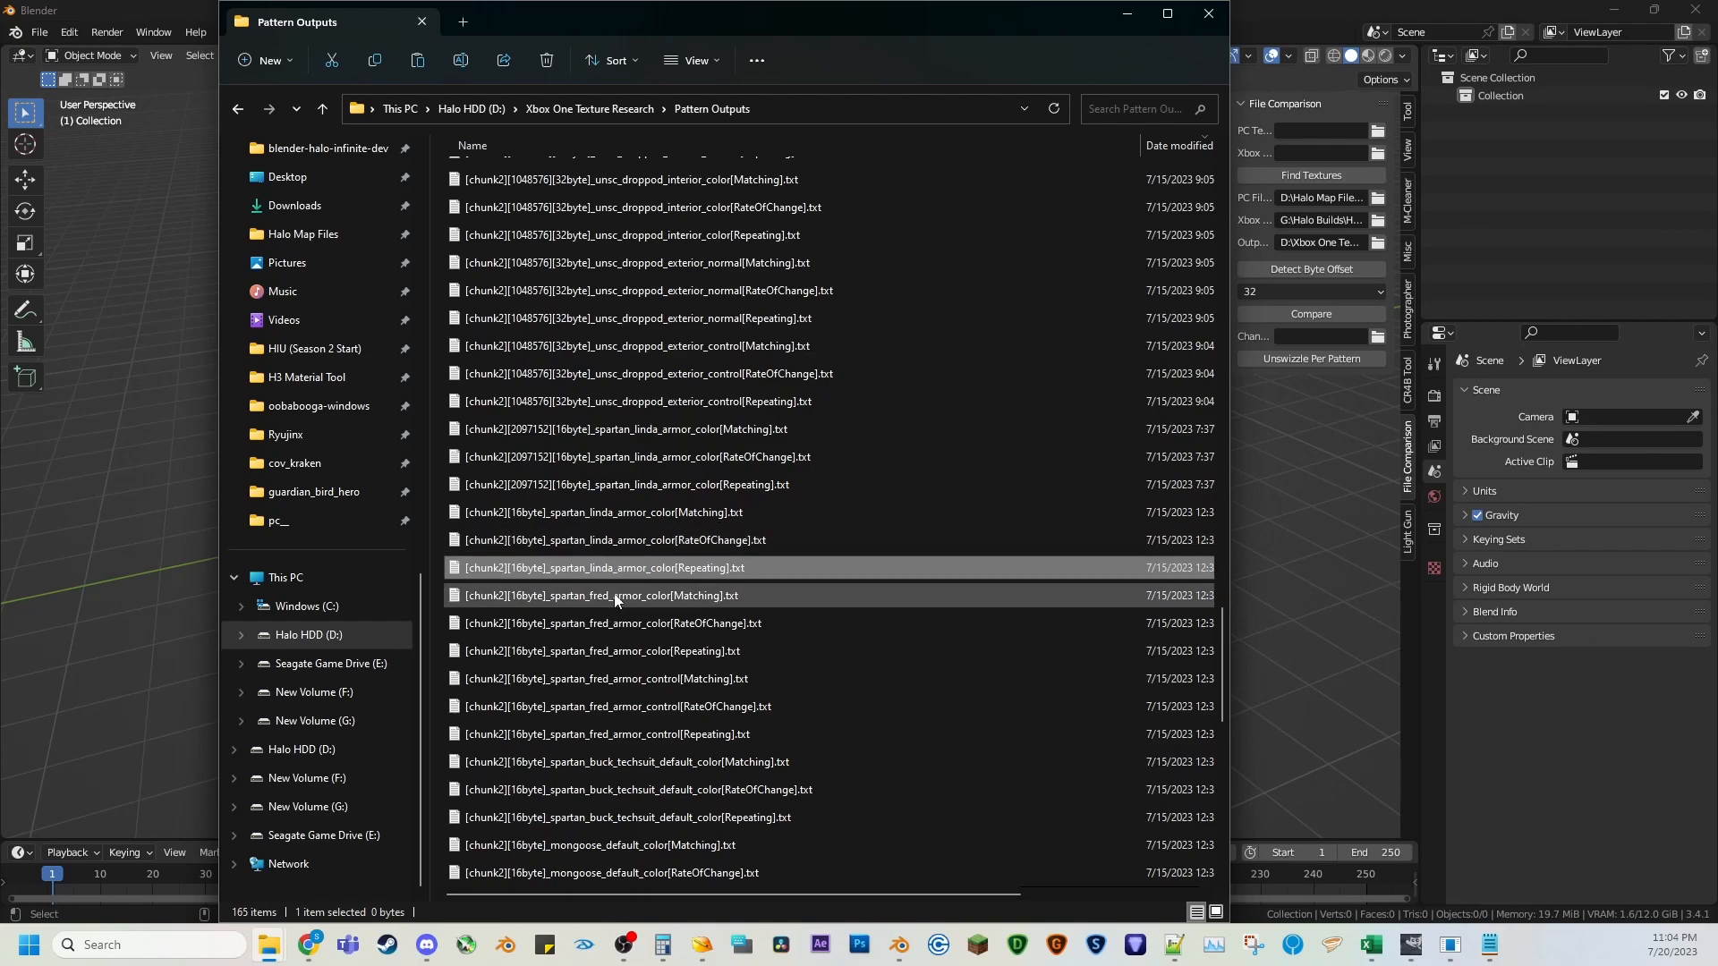
pyautogui.doubleClick(605, 543)
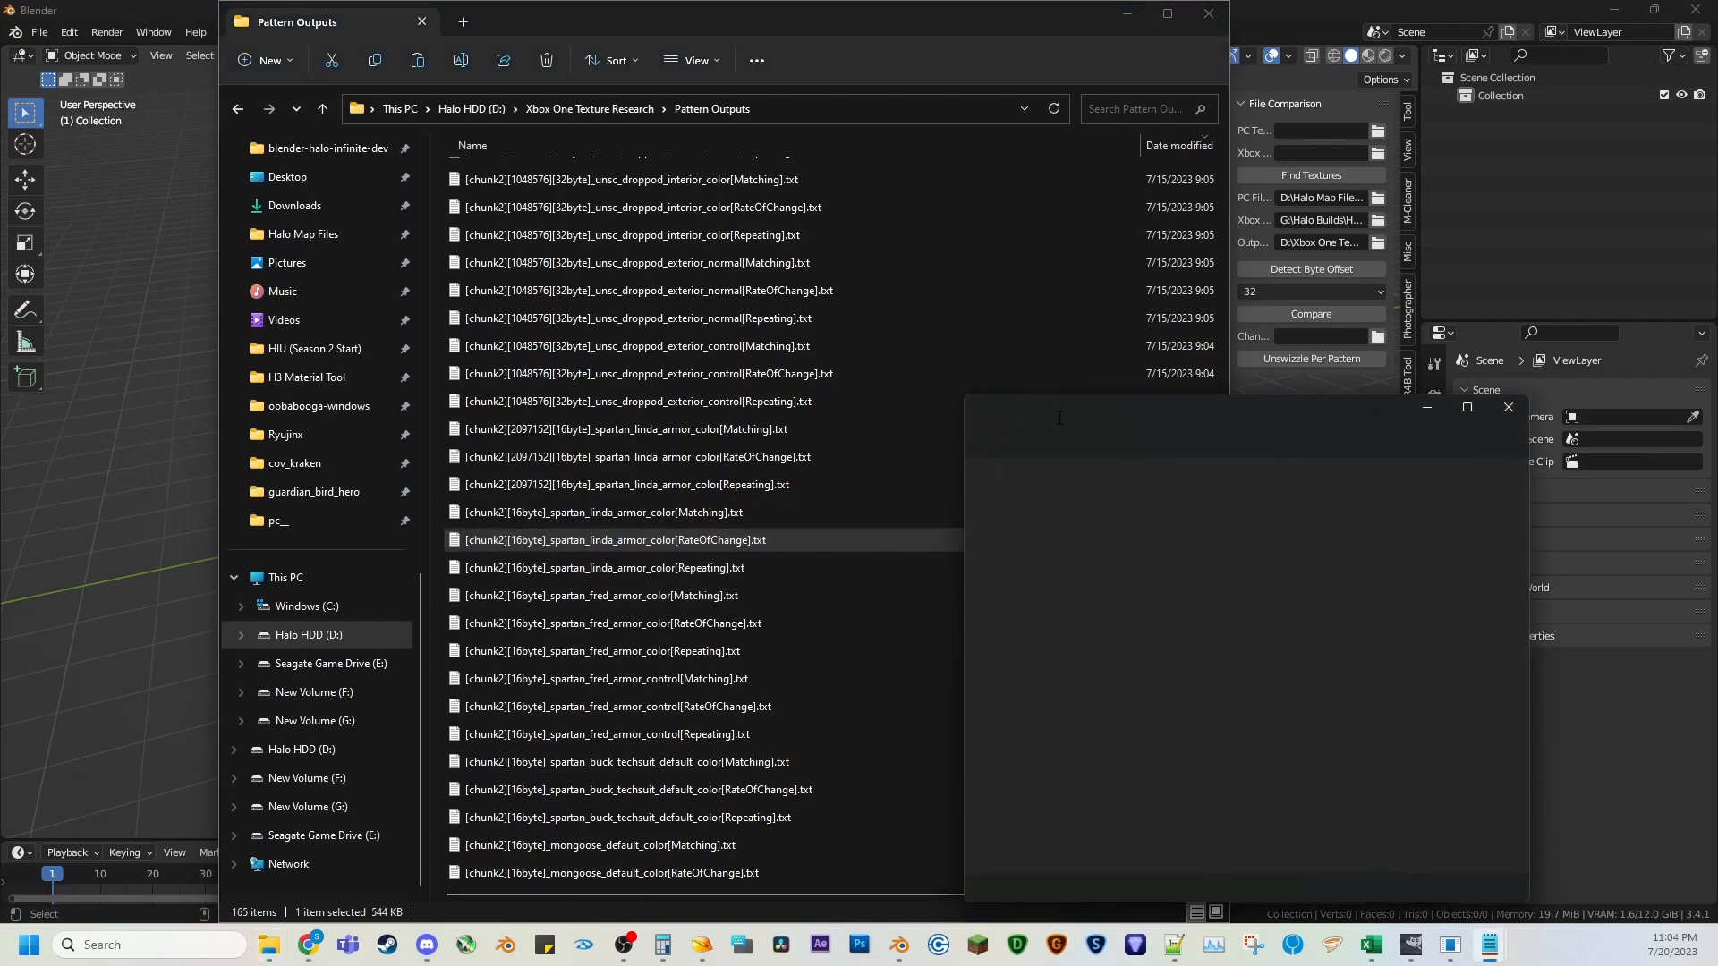
pyautogui.moveTo(1059, 404); pyautogui.dragTo(978, 390)
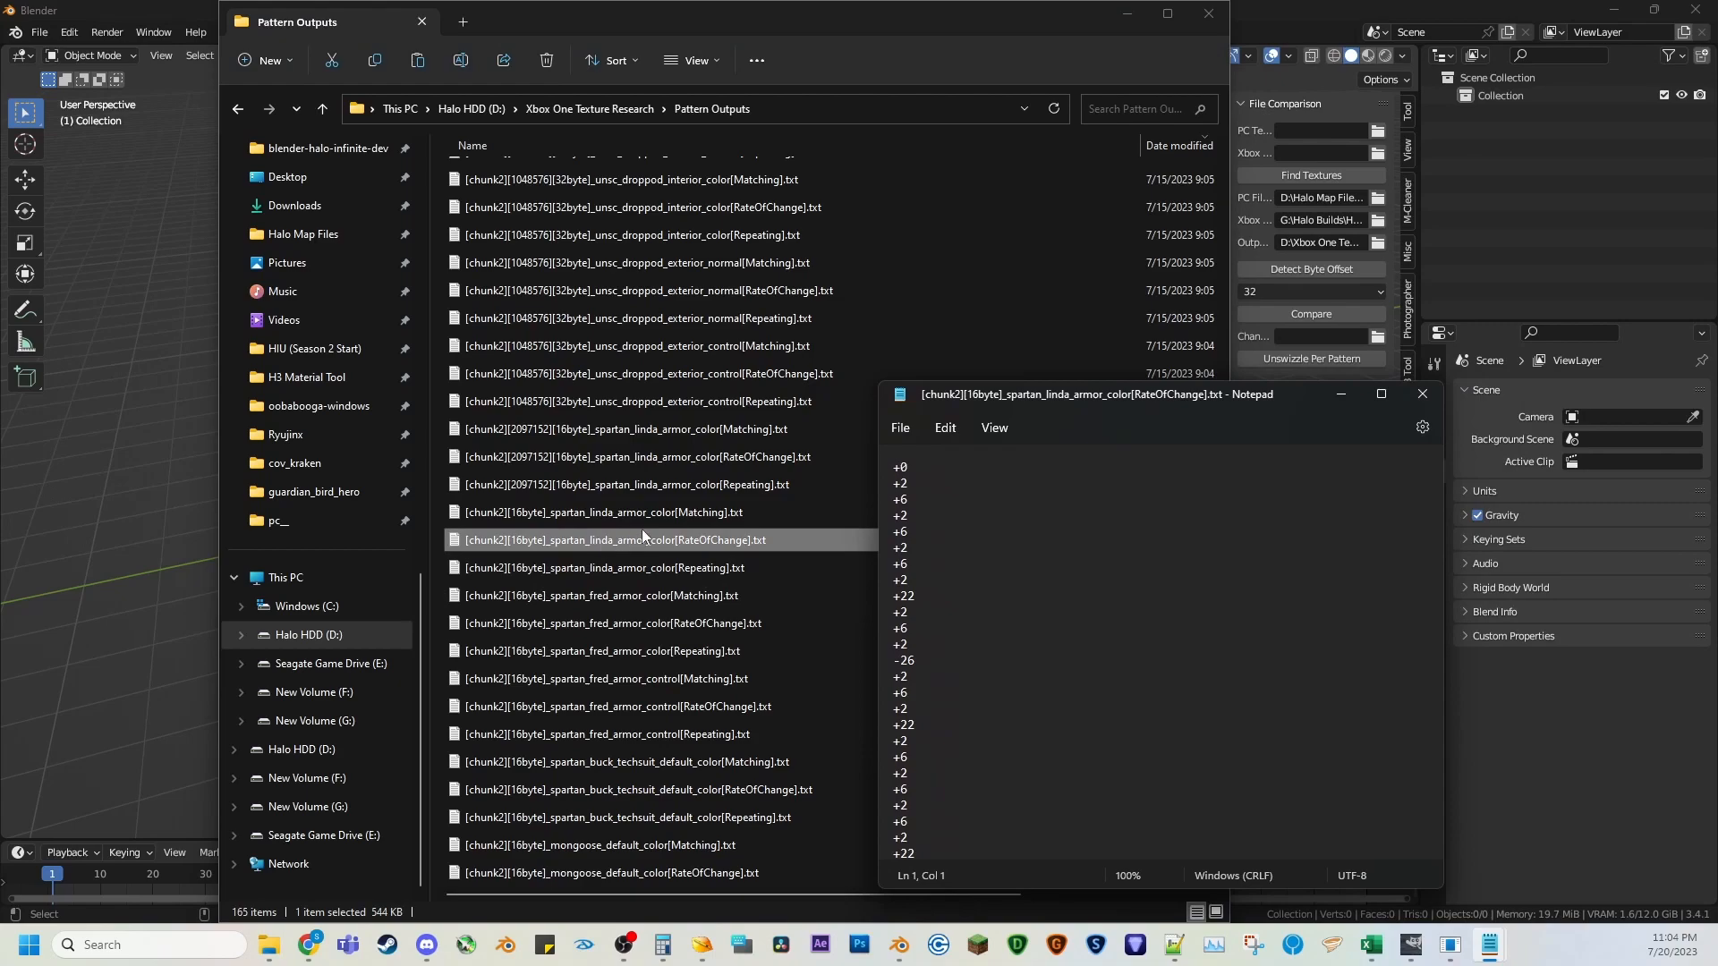
# Open the [chunk2][16byte] spartan_fred_armor_color and spartan_fred_armor_control RateOfChange files and spread their windows apart.
pyautogui.doubleClick(621, 624)
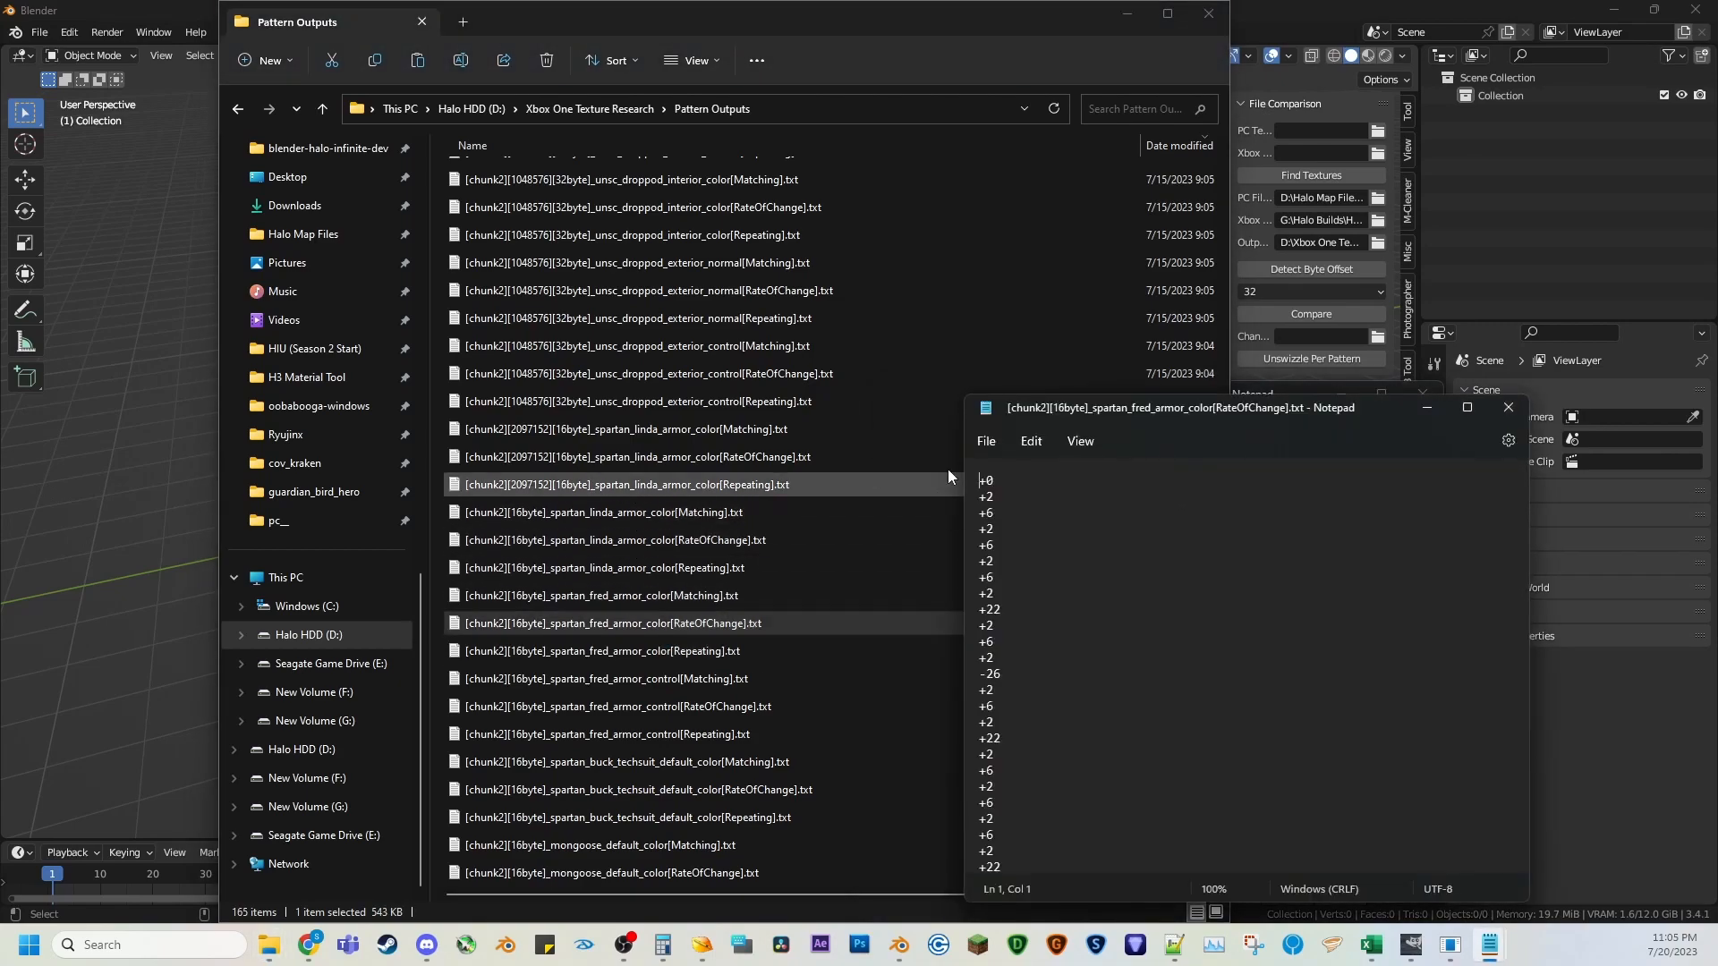
pyautogui.moveTo(1041, 417); pyautogui.dragTo(1128, 416)
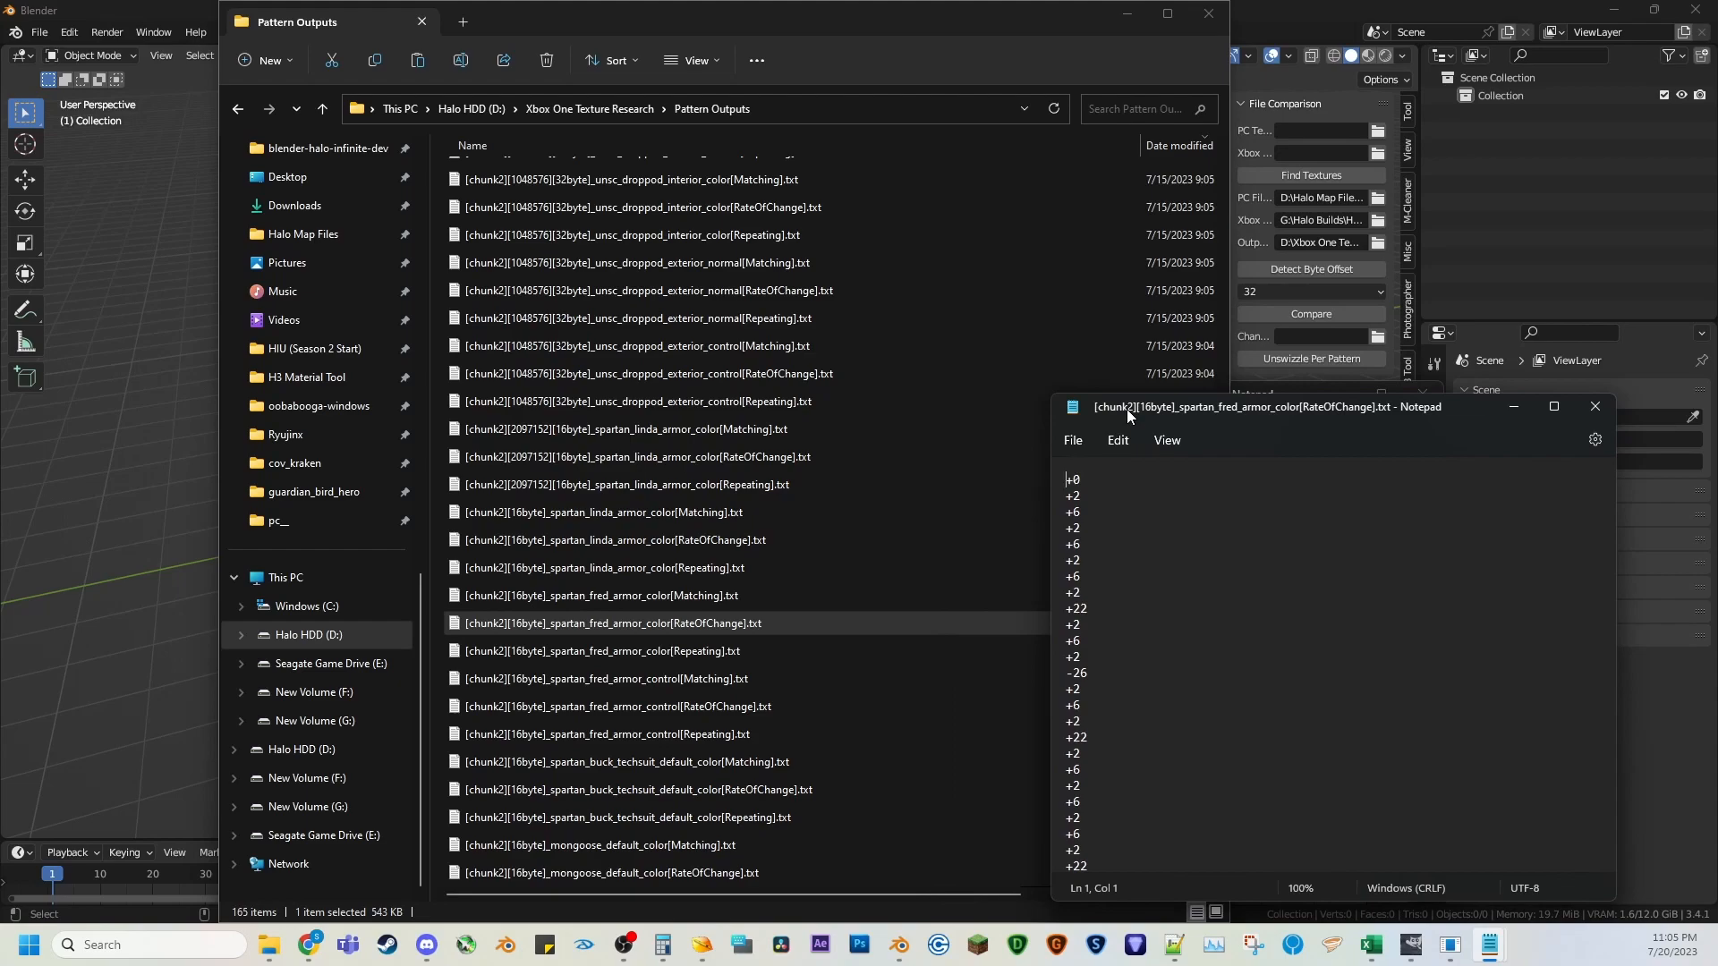
pyautogui.doubleClick(646, 706)
pyautogui.moveTo(1240, 413); pyautogui.dragTo(1500, 417)
# Minimize the Pattern Outputs folder and line up the three spartan armor RateOfChange windows so their value columns sit side by side.
pyautogui.click(1127, 15)
pyautogui.moveTo(988, 396); pyautogui.dragTo(553, 250)
pyautogui.moveTo(1142, 415); pyautogui.dragTo(598, 254)
pyautogui.moveTo(1335, 413); pyautogui.dragTo(687, 254)
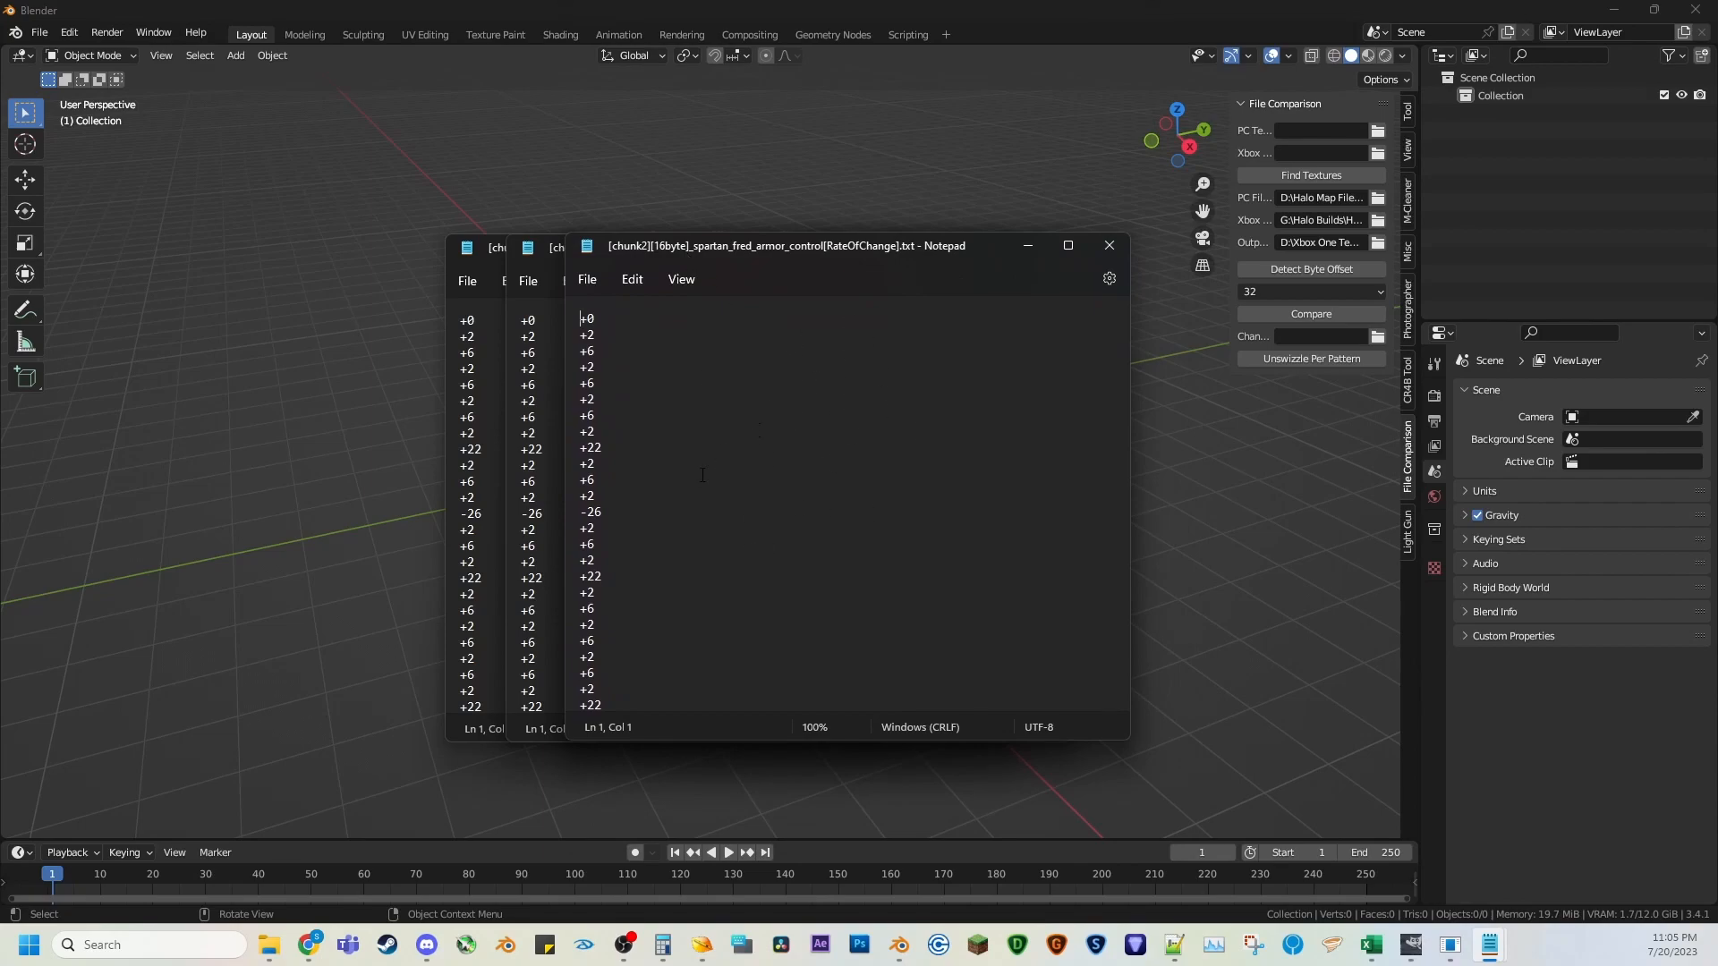
# Highlight the rows around -26 in all three RateOfChange lists to compare them, and move the fred armor control window closer.
pyautogui.moveTo(575, 462); pyautogui.dragTo(605, 592)
pyautogui.click(617, 573)
pyautogui.moveTo(574, 493); pyautogui.dragTo(608, 582)
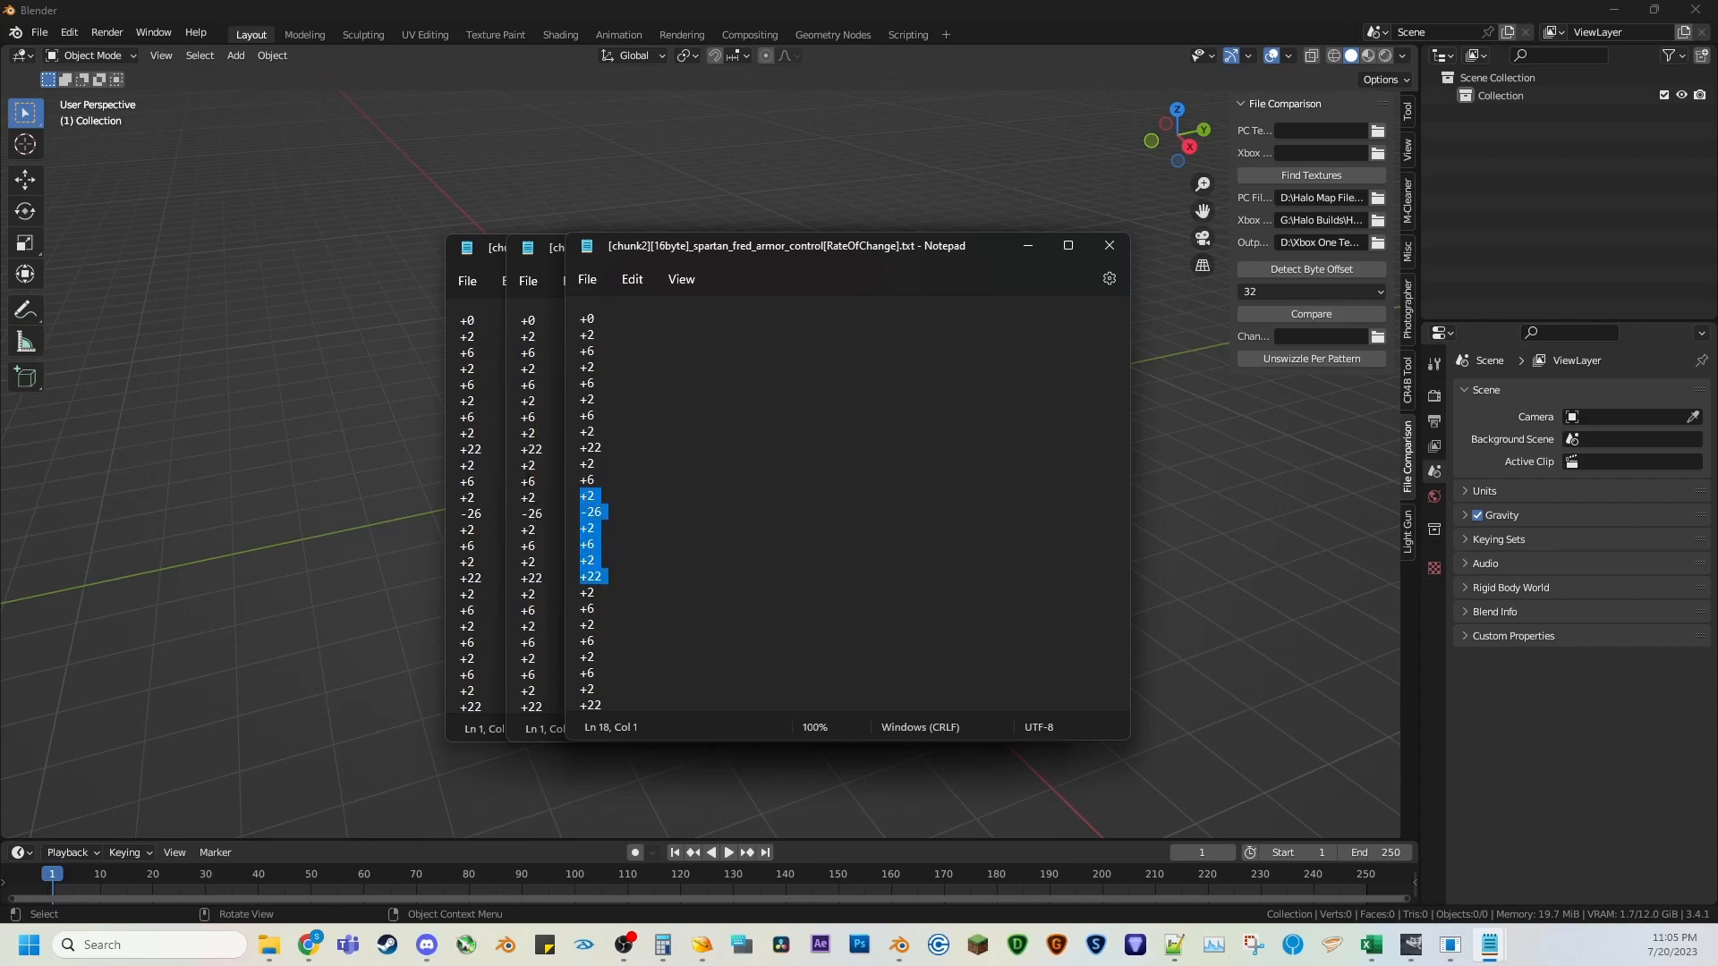
pyautogui.moveTo(524, 492); pyautogui.dragTo(542, 580)
pyautogui.moveTo(458, 484); pyautogui.dragTo(471, 567)
pyautogui.click(1083, 532)
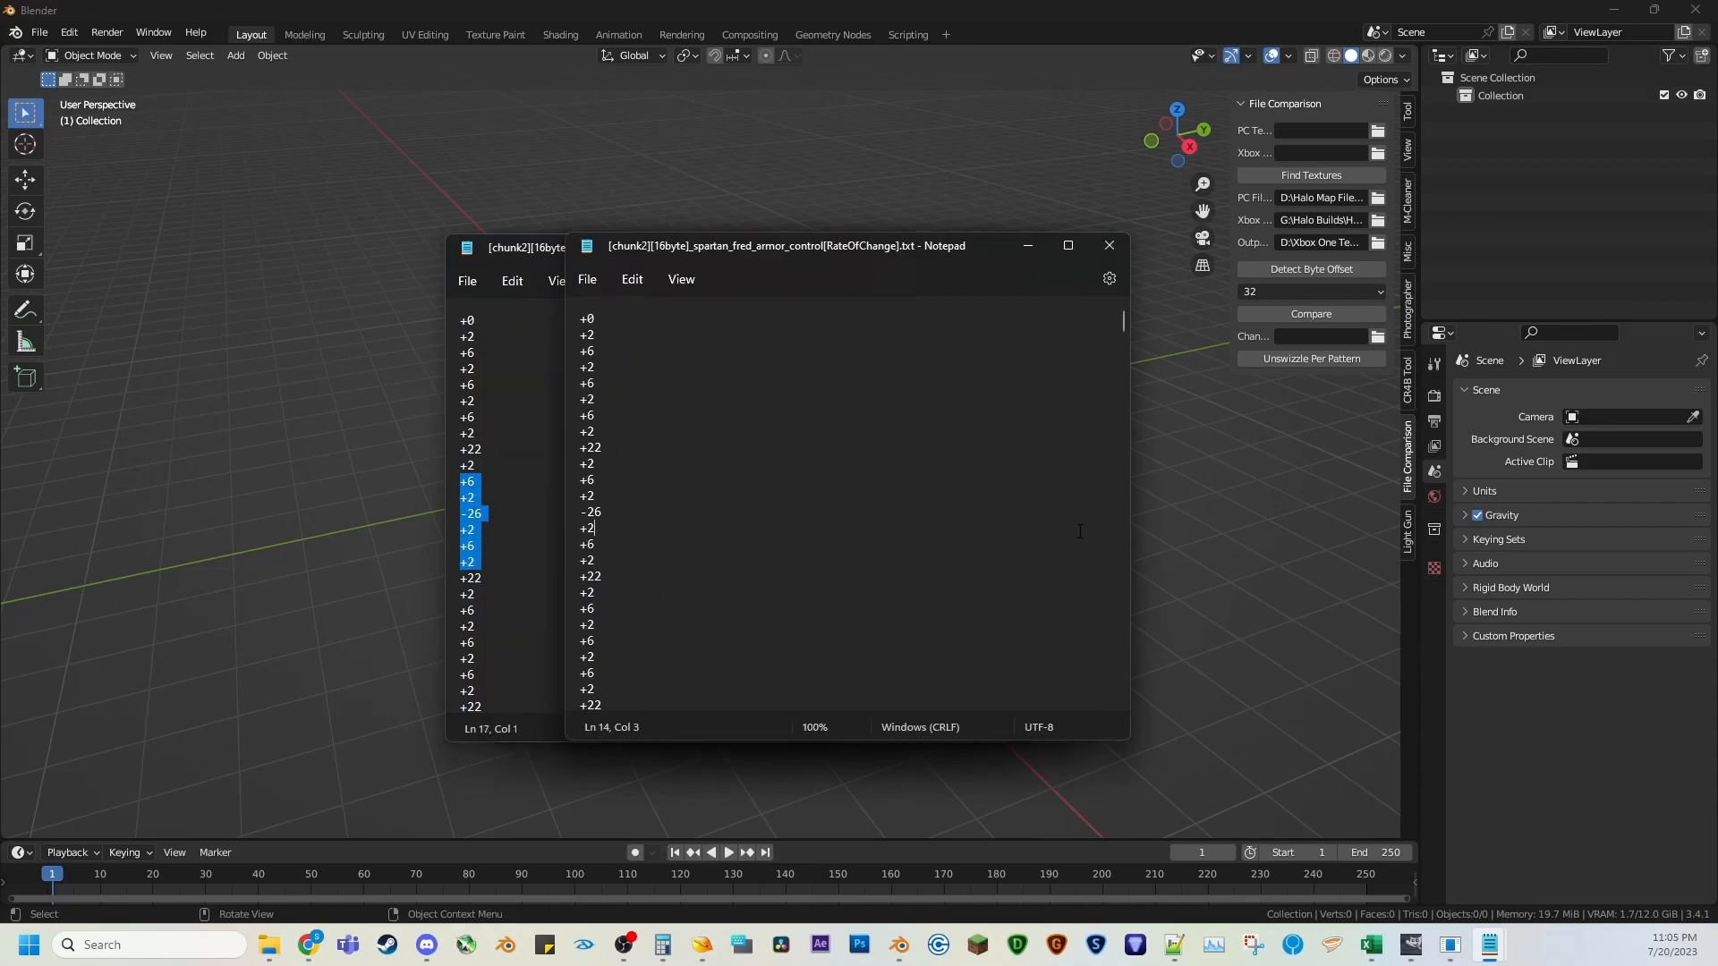
pyautogui.moveTo(581, 480); pyautogui.dragTo(602, 547)
pyautogui.click(612, 559)
pyautogui.moveTo(675, 249)
pyautogui.mouseDown()
pyautogui.moveTo(749, 262)
pyautogui.moveTo(684, 258)
pyautogui.moveTo(789, 298)
pyautogui.moveTo(648, 246)
pyautogui.mouseUp()
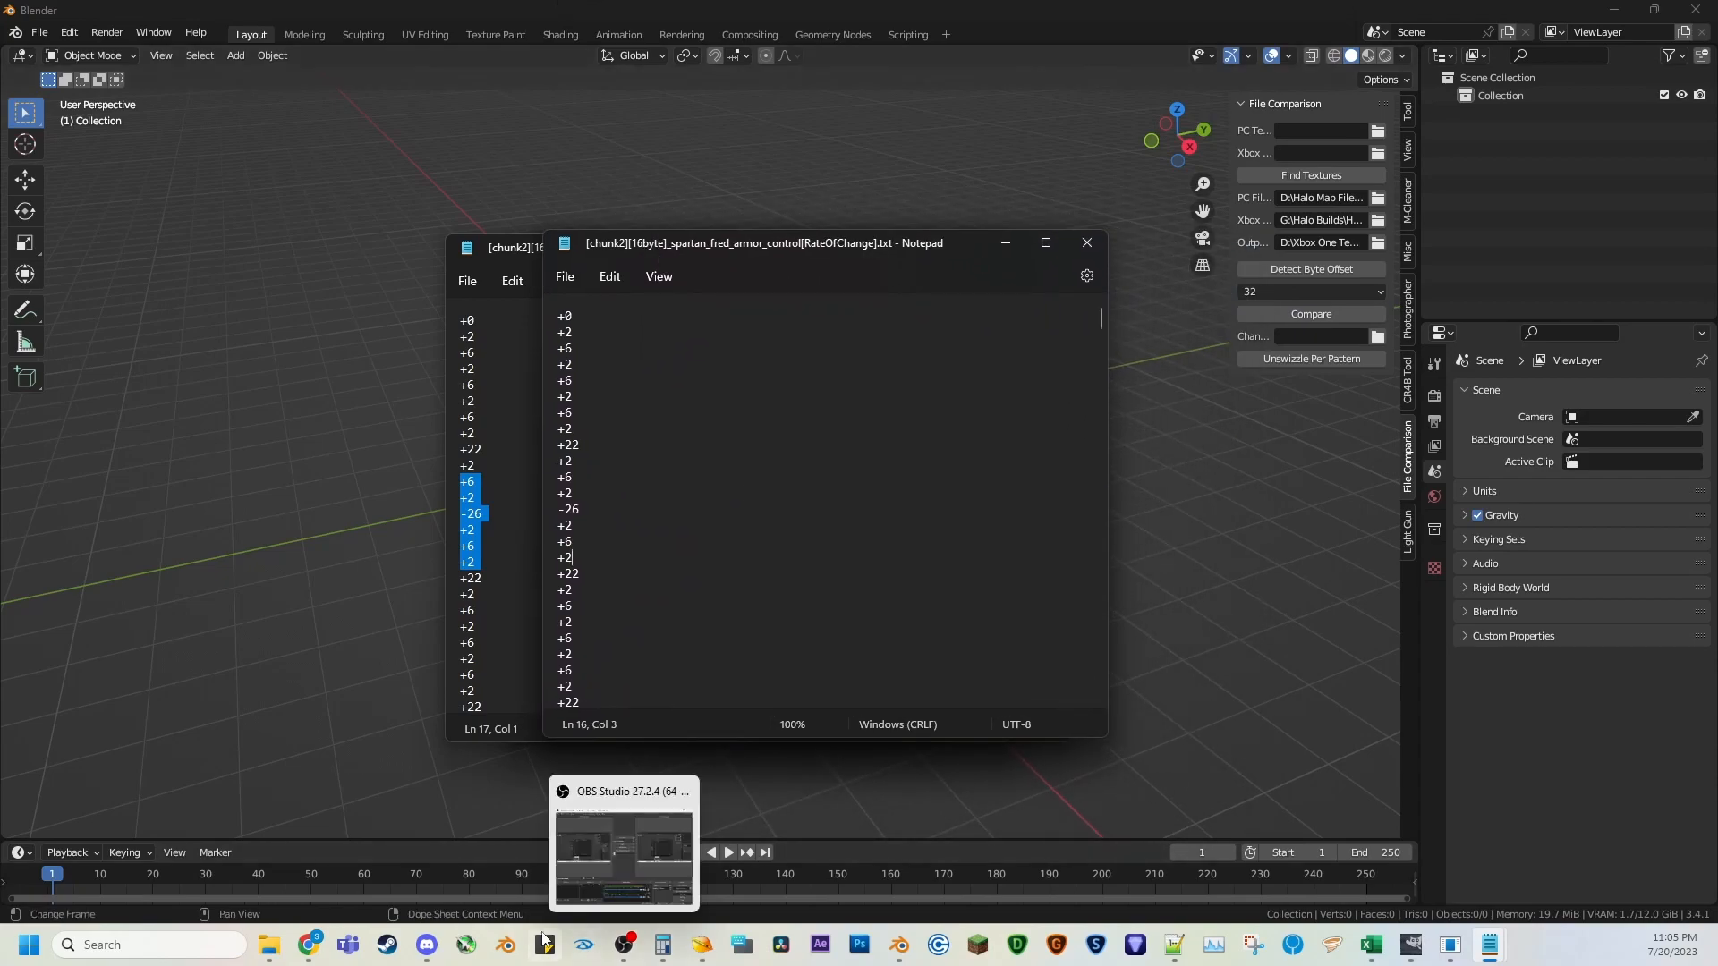
# Bring the spartan_fred_armor_control RateOfChange list back to the front beside the other spartan armor lists.
pyautogui.click(39, 32)
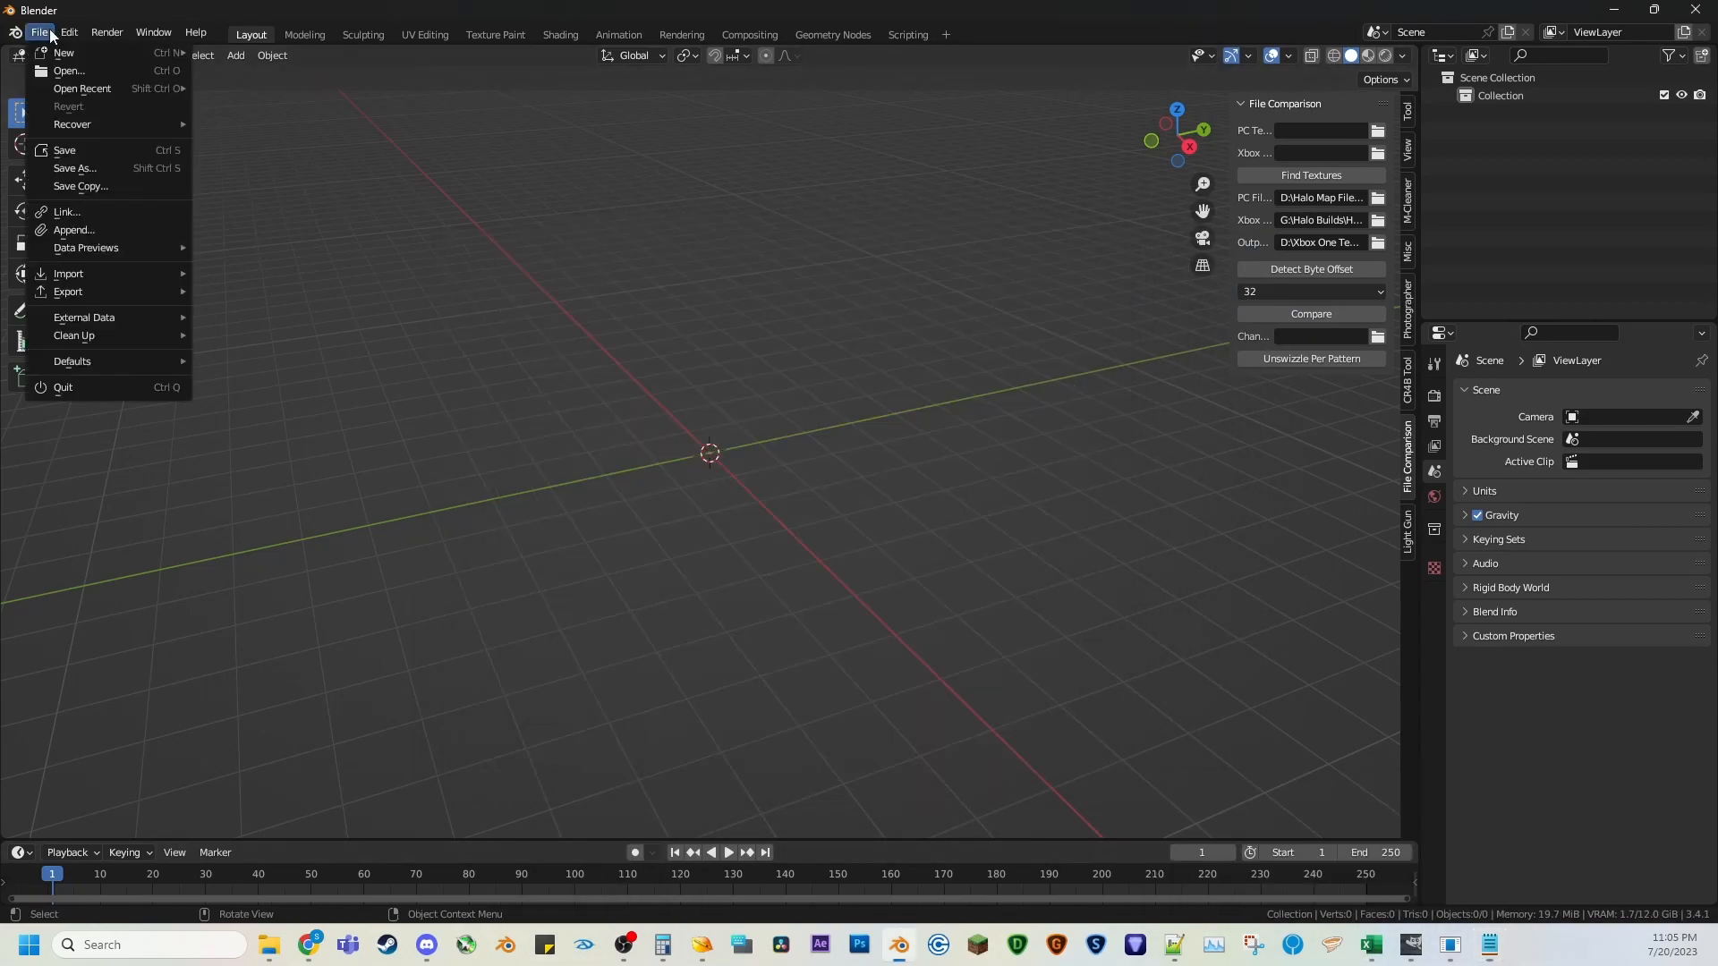
pyautogui.moveTo(89, 254)
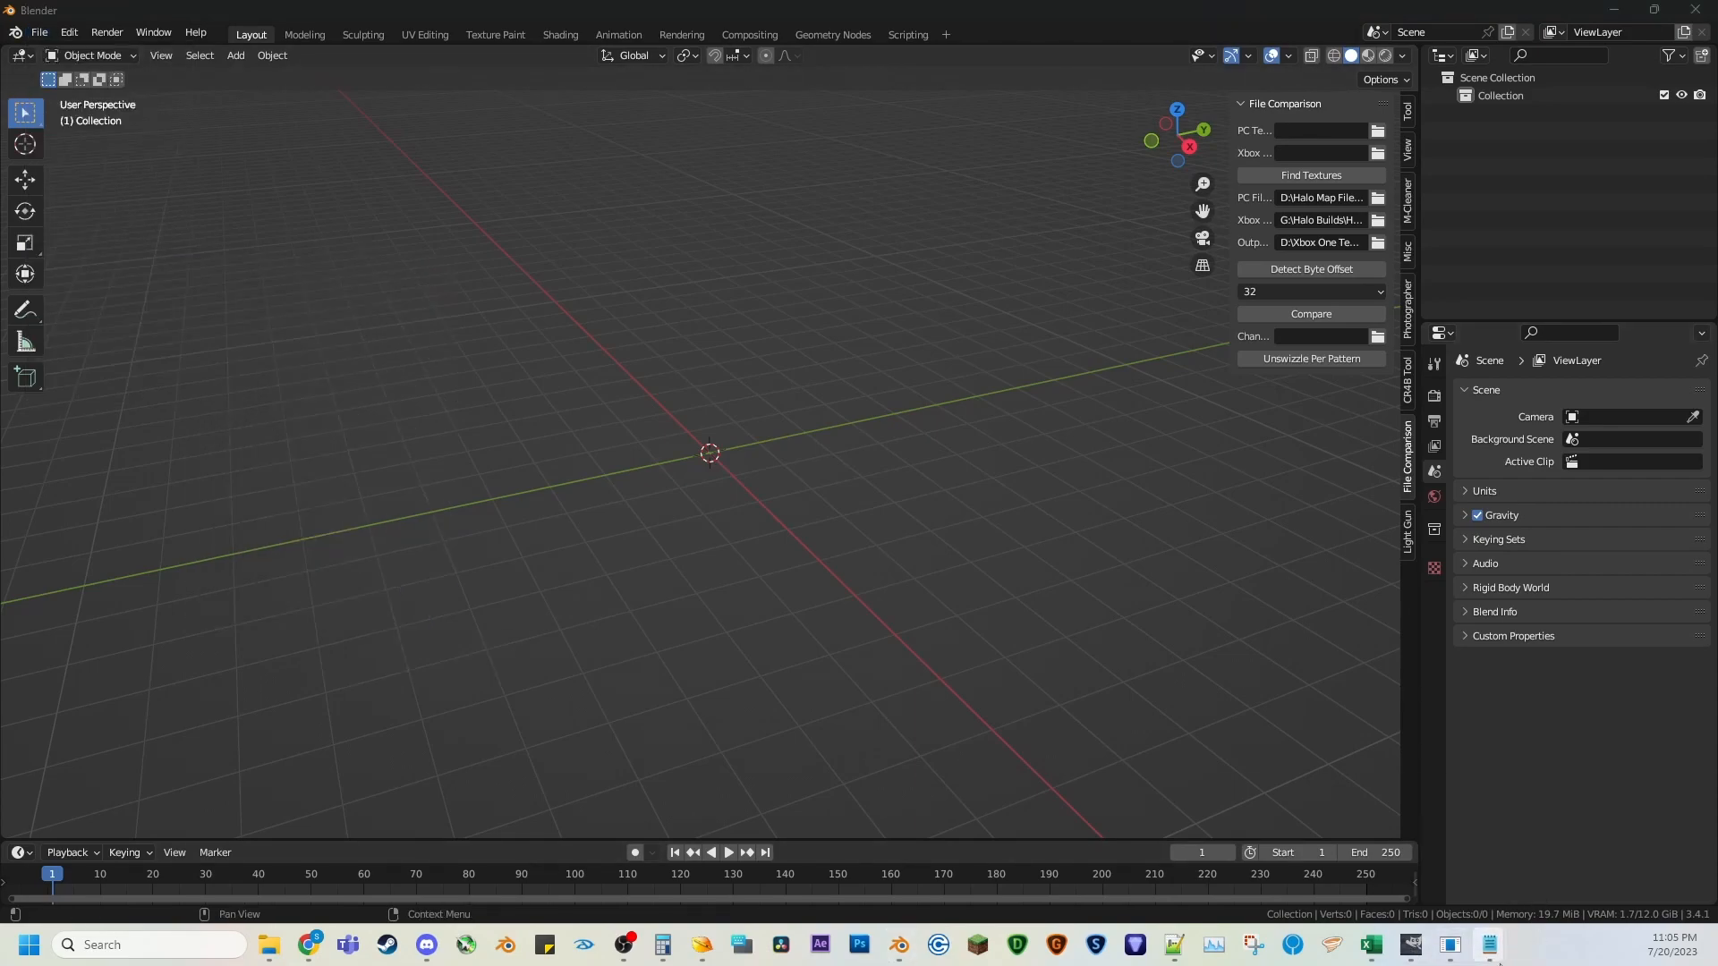
pyautogui.moveTo(1489, 944)
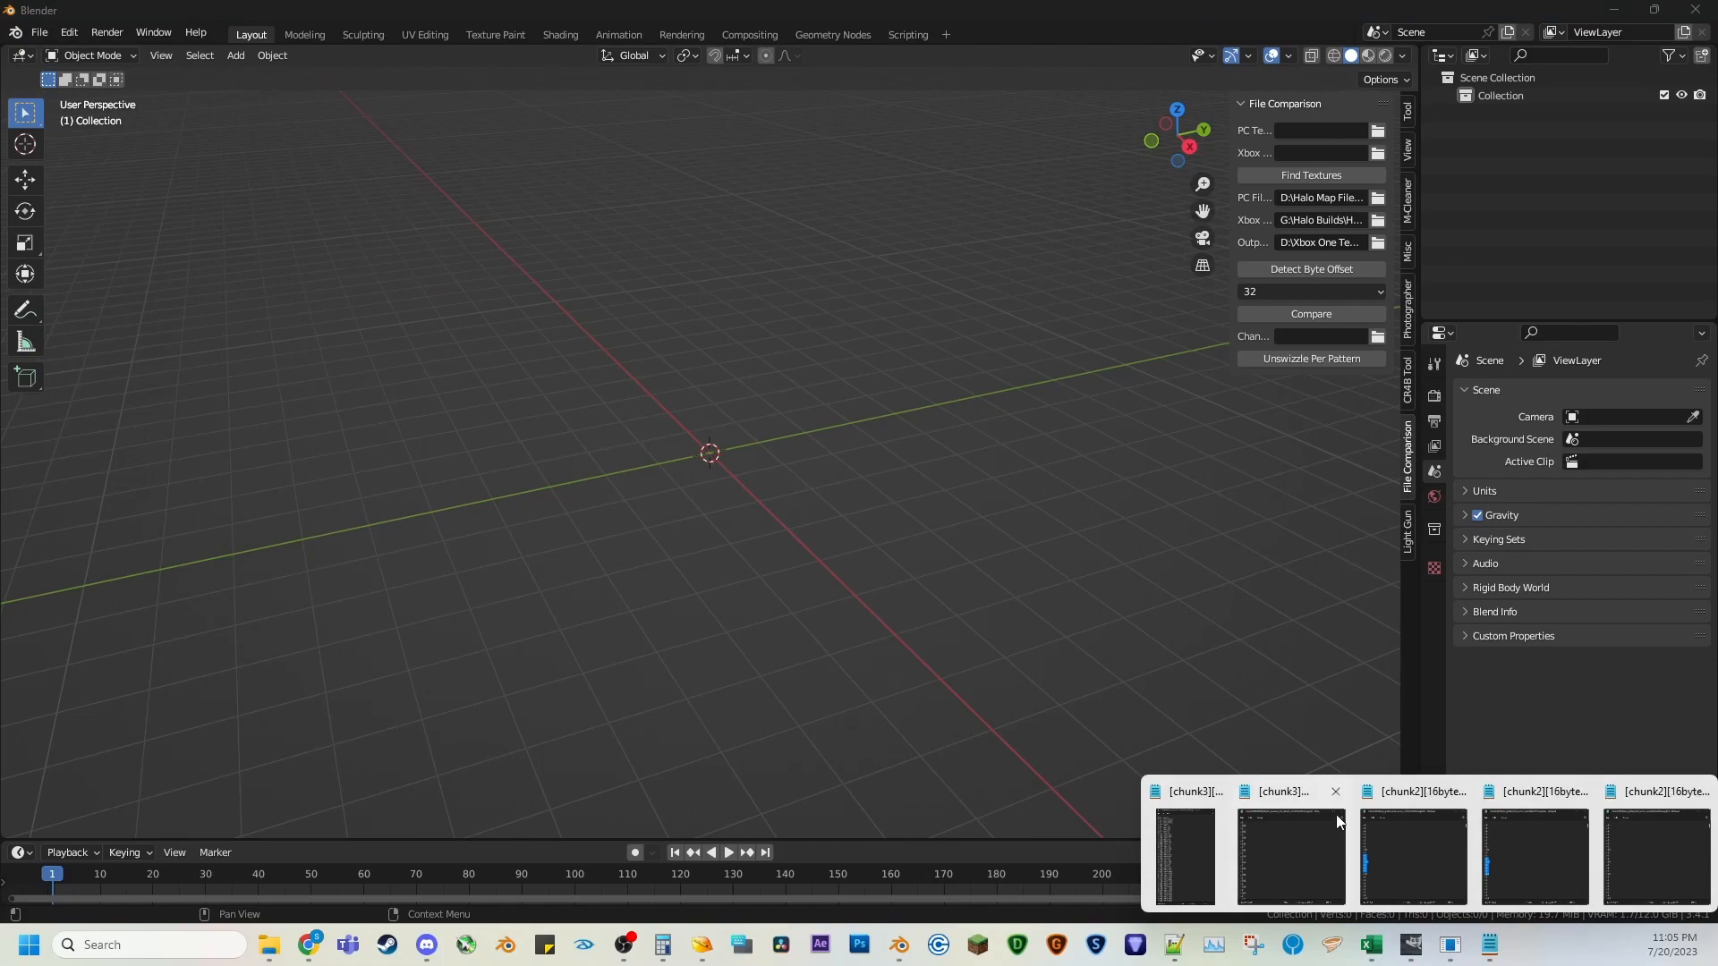
pyautogui.moveTo(1335, 819)
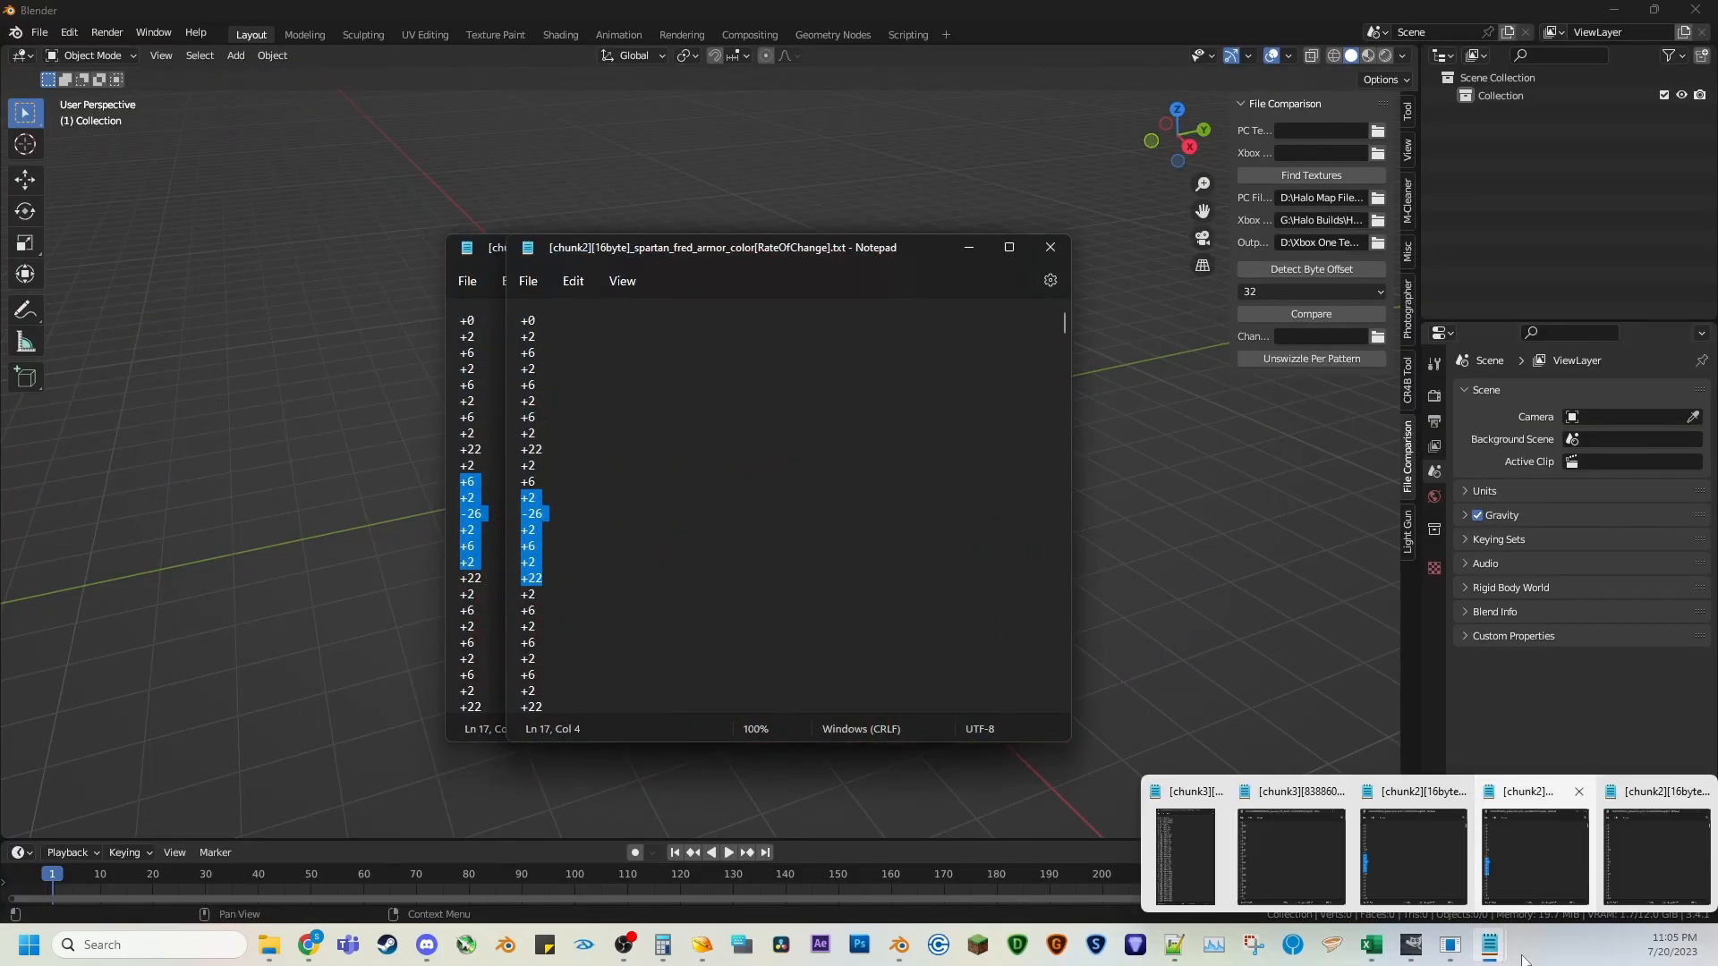
pyautogui.click(1624, 857)
pyautogui.click(580, 413)
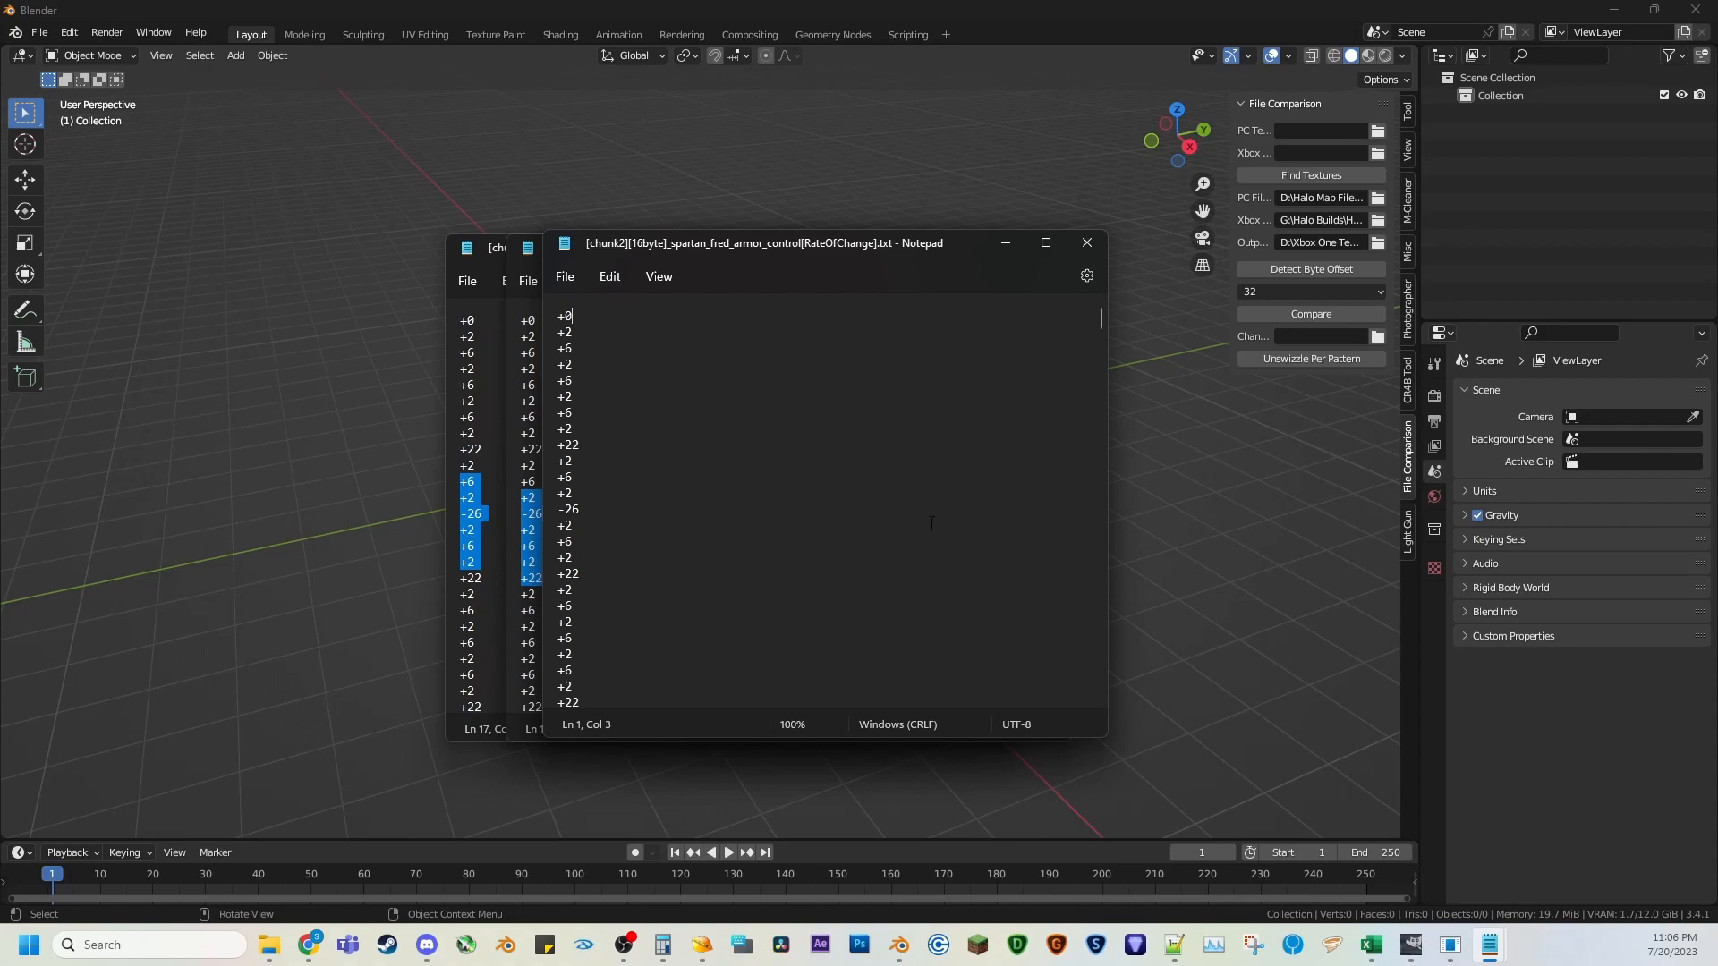
# Switch to Halo 5 Swizzle Patterns.xlsx in Excel and examine the first Chunk4 32byte 16Mb 4096x4096 sheet.
pyautogui.click(1371, 945)
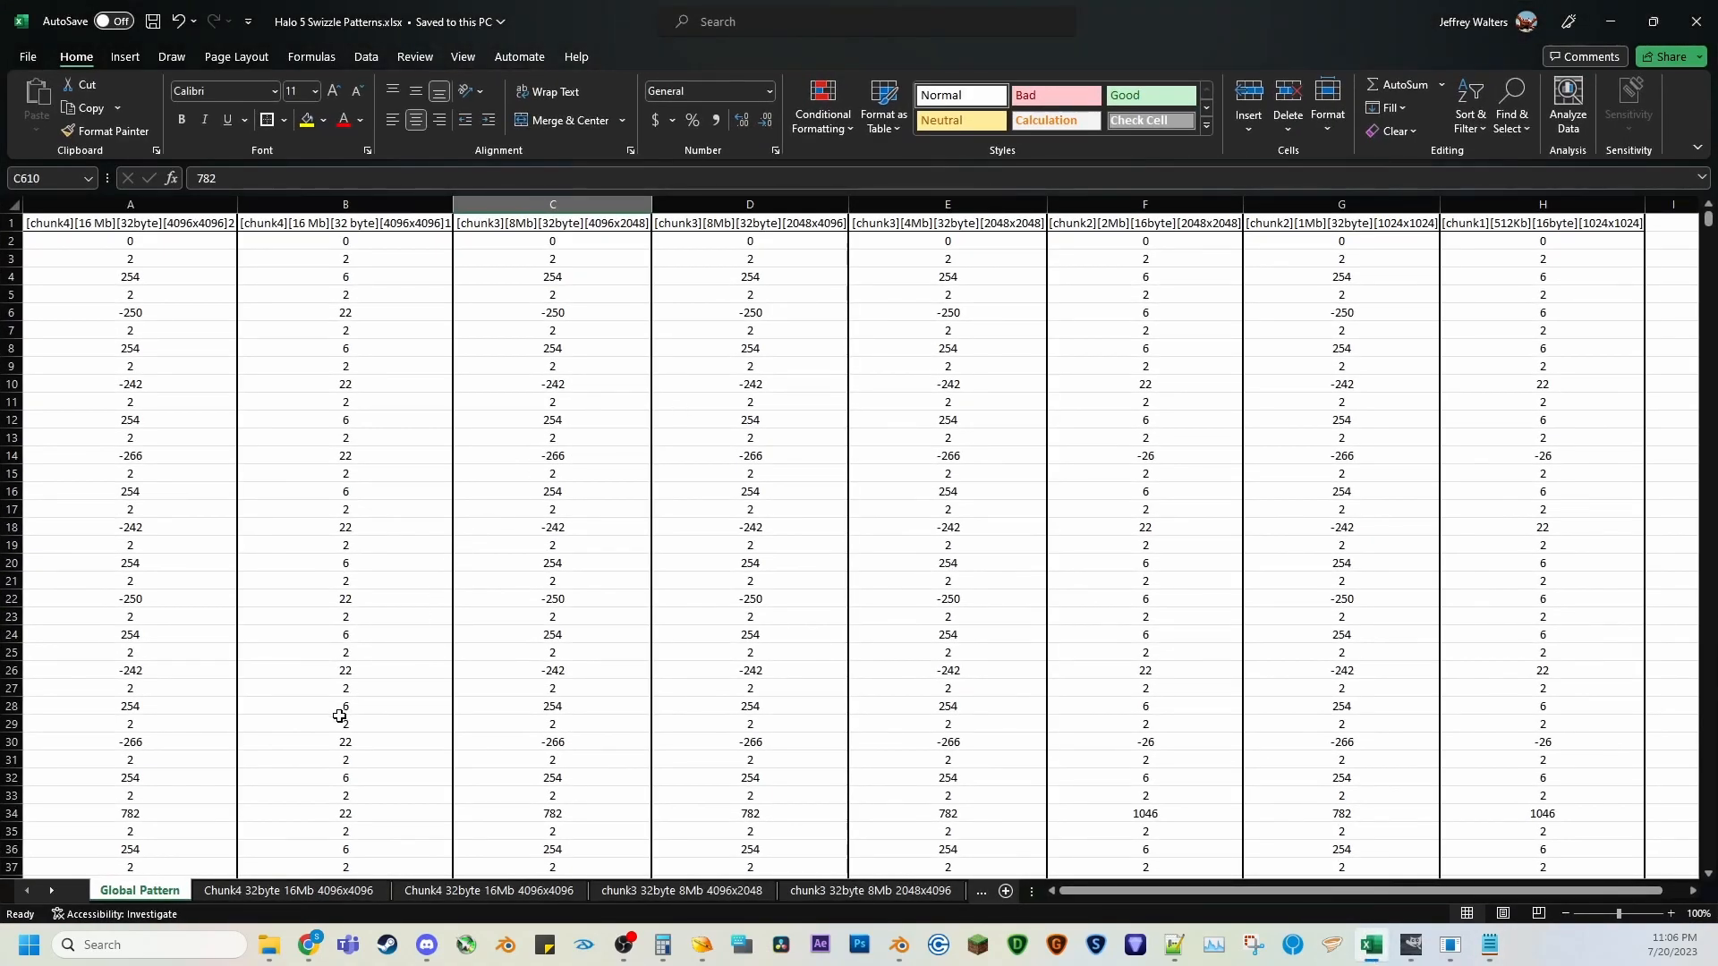
pyautogui.click(288, 891)
pyautogui.scroll(-3, 264, 460)
pyautogui.scroll(3, 269, 467)
pyautogui.scroll(-5, 337, 494)
pyautogui.scroll(5, 662, 643)
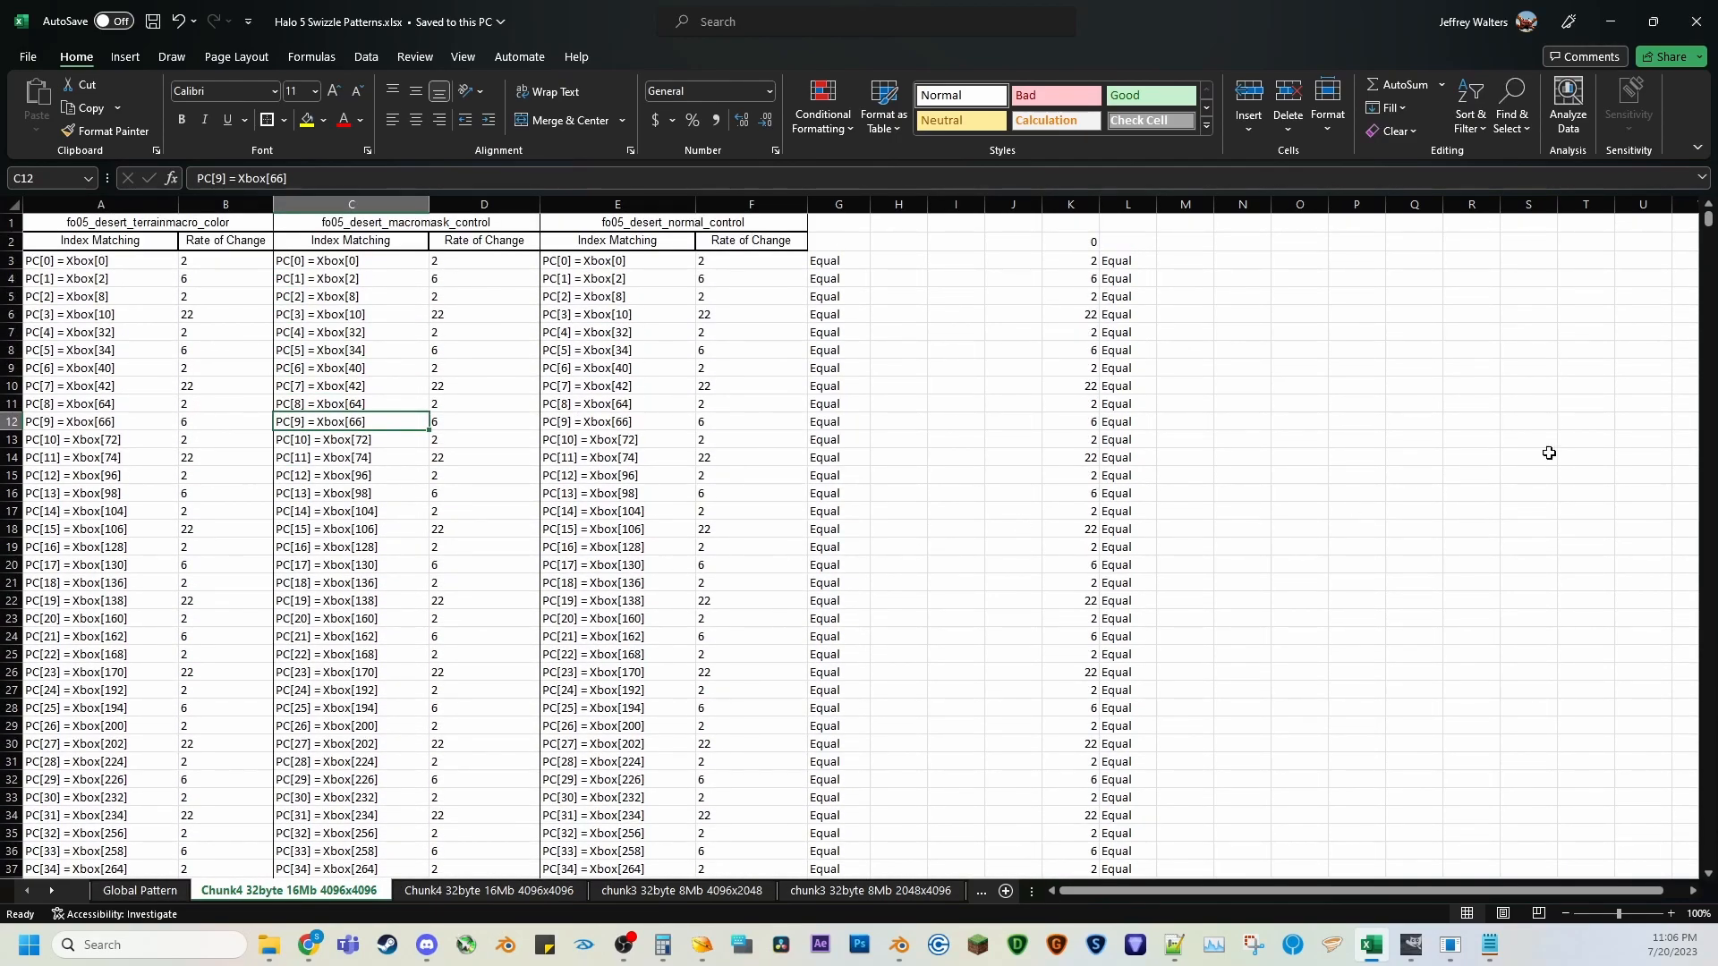
# Highlight blocks of comparison results in columns G and L around row 230974 of the first Chunk4 32byte 16Mb 4096x4096 sheet.
pyautogui.moveTo(1709, 237); pyautogui.dragTo(1711, 501)
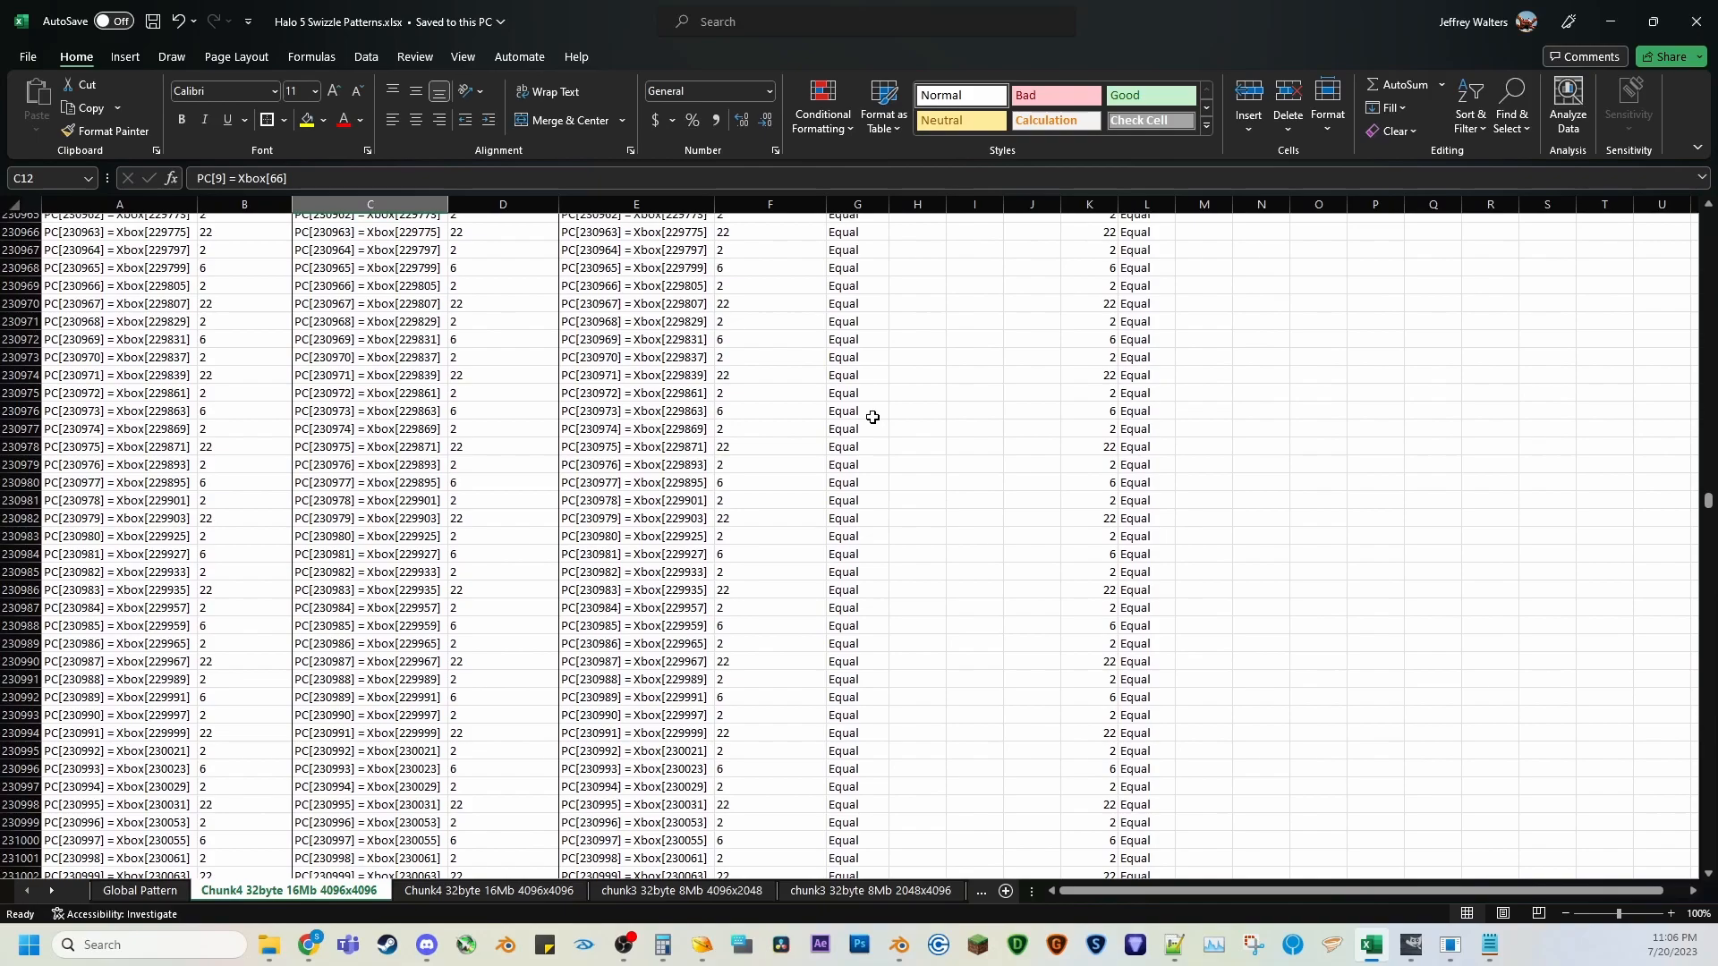
pyautogui.moveTo(874, 412); pyautogui.dragTo(882, 629)
pyautogui.moveTo(1146, 376); pyautogui.dragTo(1155, 591)
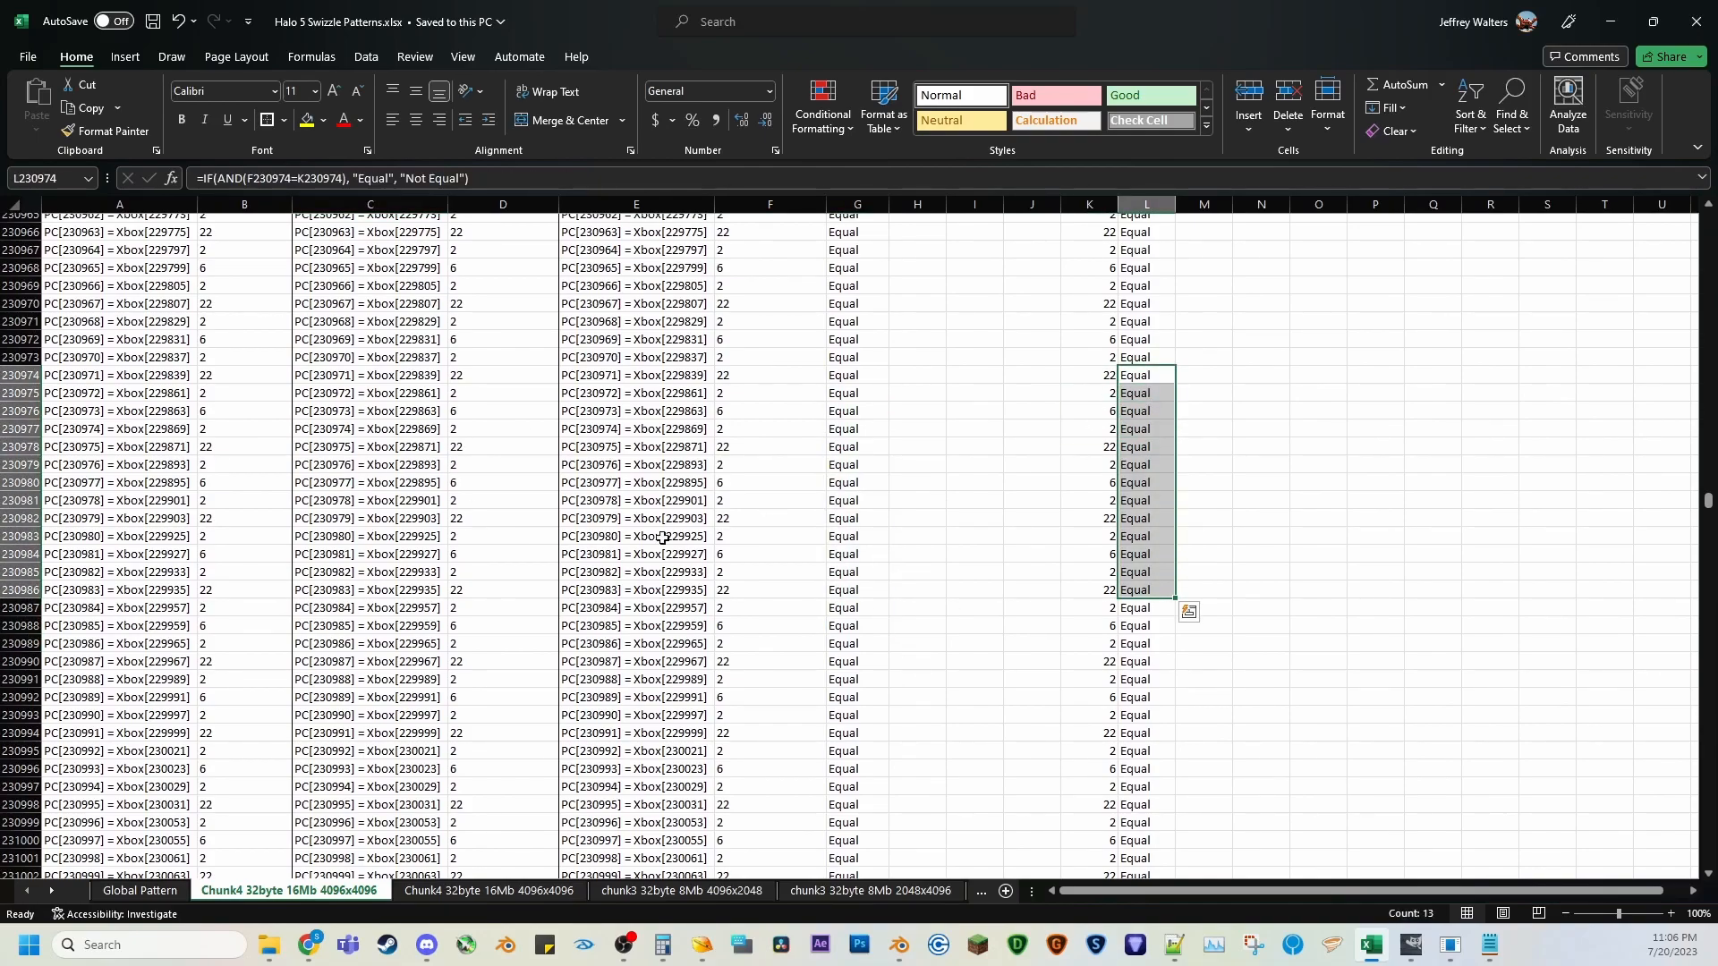
# Look through the second Chunk4 sheet and the chunk3 4096x2048 and 2048x4096 sheets, returning to the first Chunk4 sheet.
pyautogui.click(550, 891)
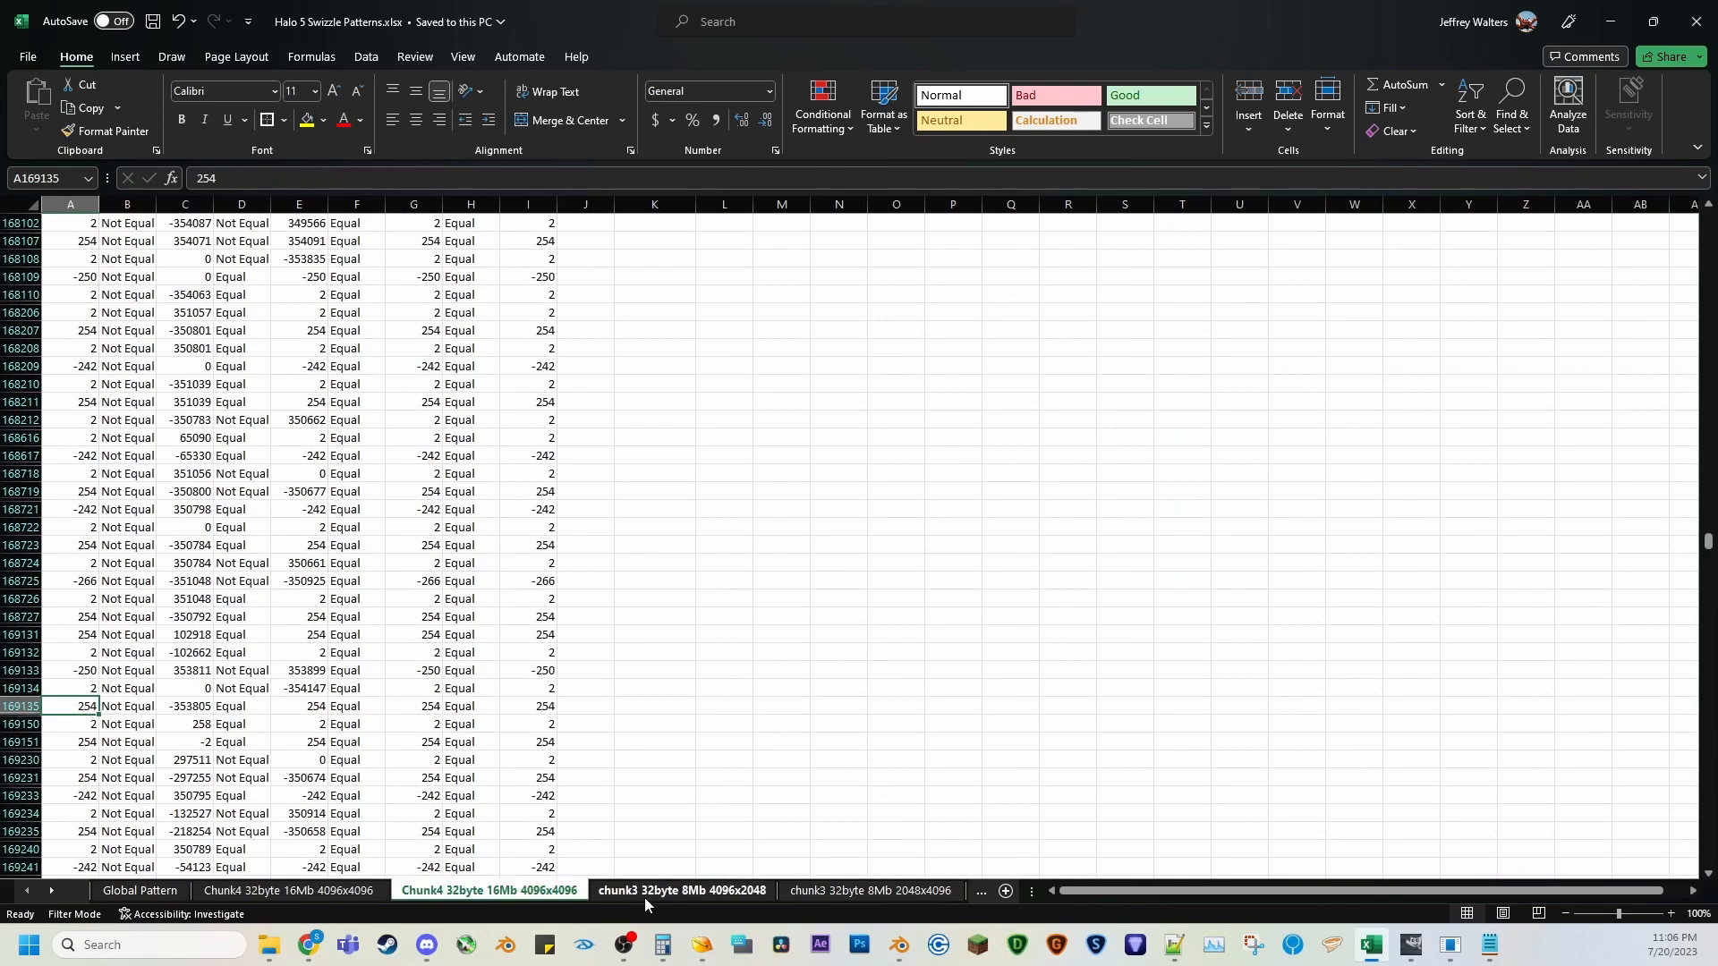
pyautogui.click(667, 891)
pyautogui.click(849, 895)
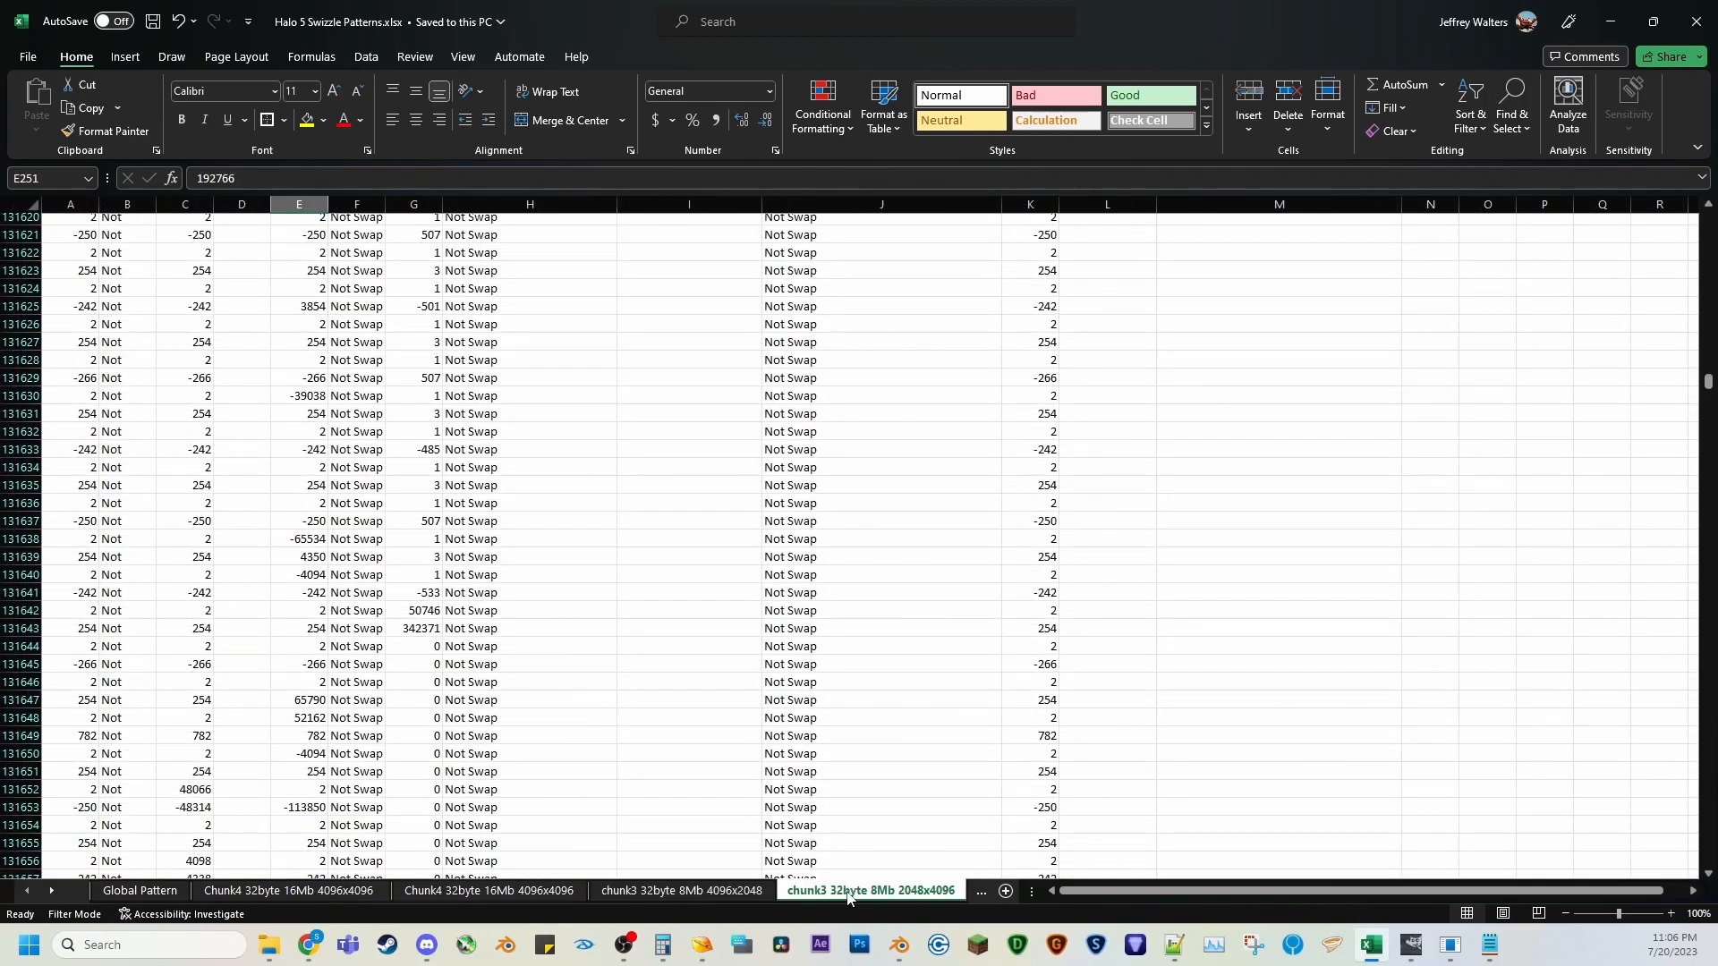
pyautogui.click(464, 895)
pyautogui.click(303, 895)
pyautogui.click(458, 895)
pyautogui.click(285, 895)
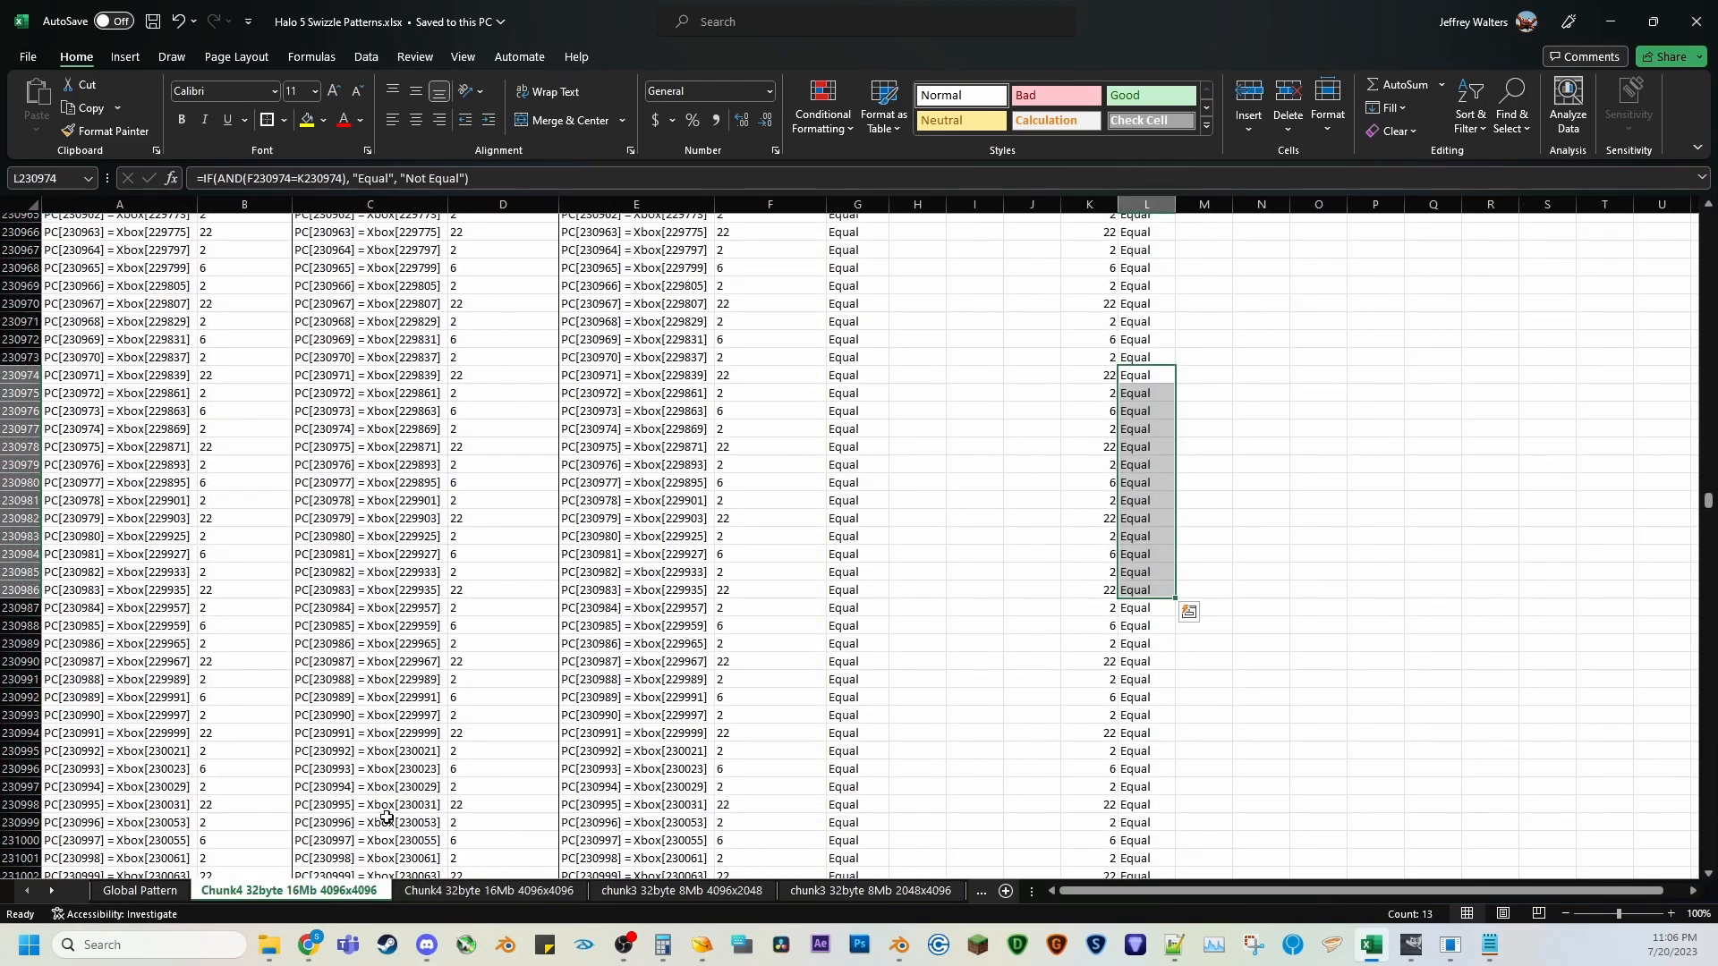
# Compare blocks of values in columns A, C, E and G of the second Chunk4 32byte 16Mb 4096x4096 sheet, finishing at its first rows.
pyautogui.click(492, 892)
pyautogui.moveTo(78, 244); pyautogui.dragTo(51, 665)
pyautogui.click(92, 450)
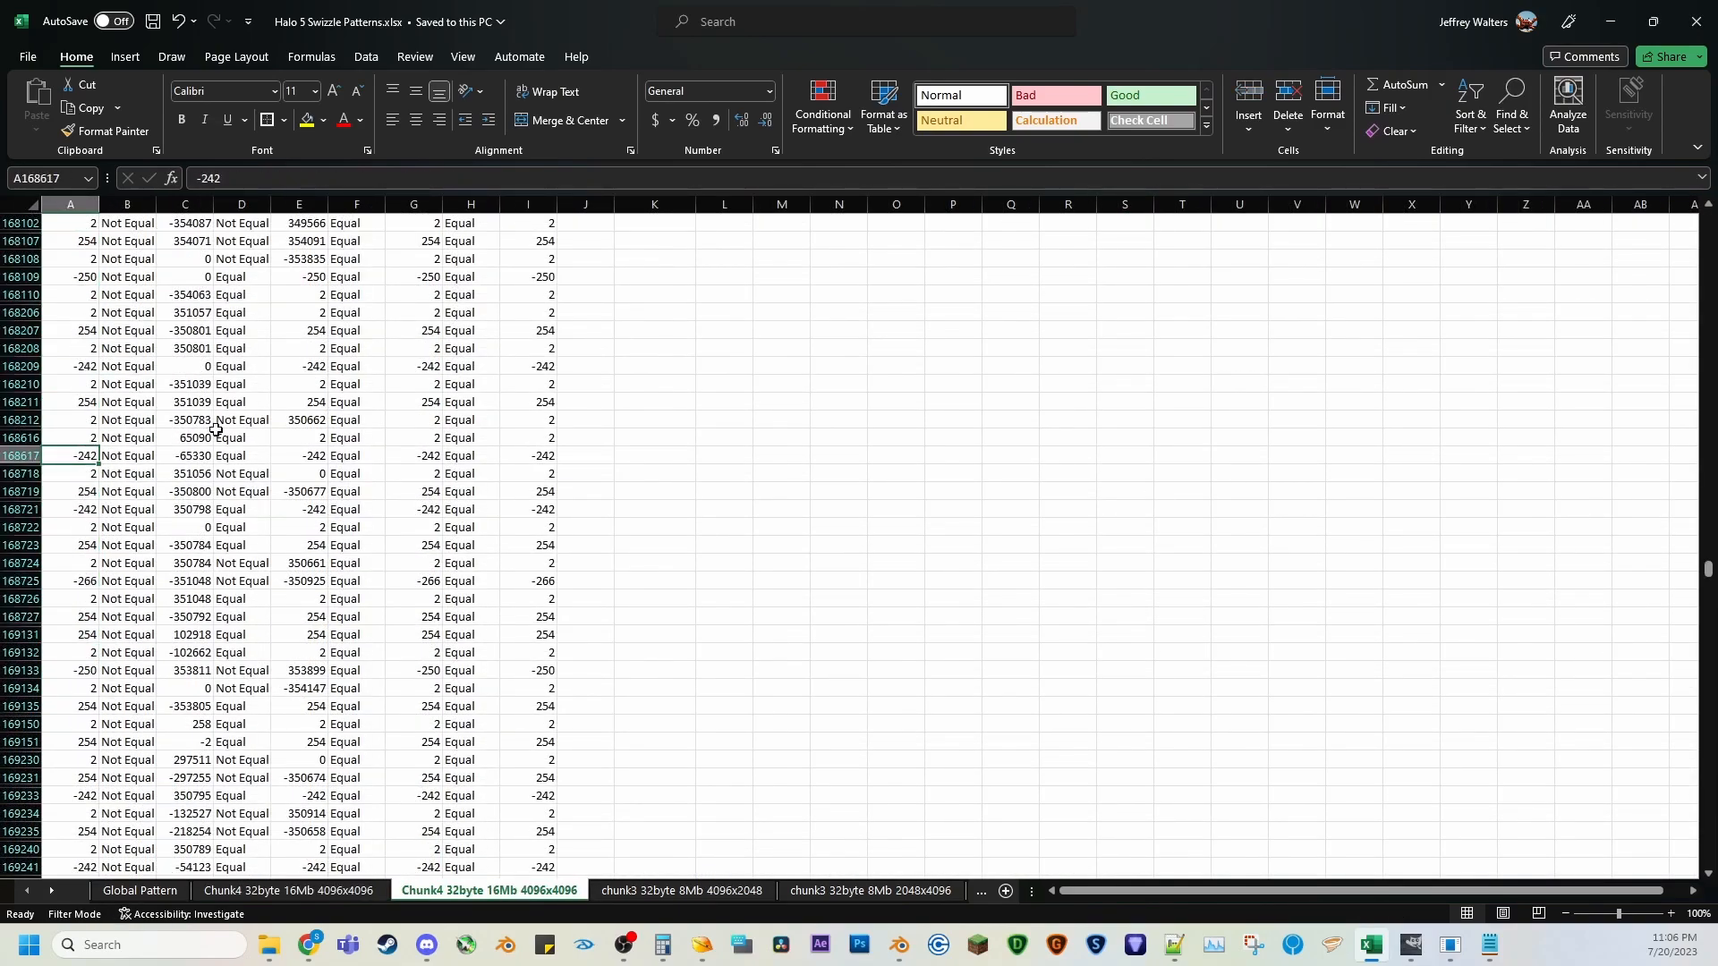
pyautogui.moveTo(196, 311); pyautogui.dragTo(186, 557)
pyautogui.moveTo(300, 313); pyautogui.dragTo(306, 402)
pyautogui.moveTo(415, 295); pyautogui.dragTo(421, 405)
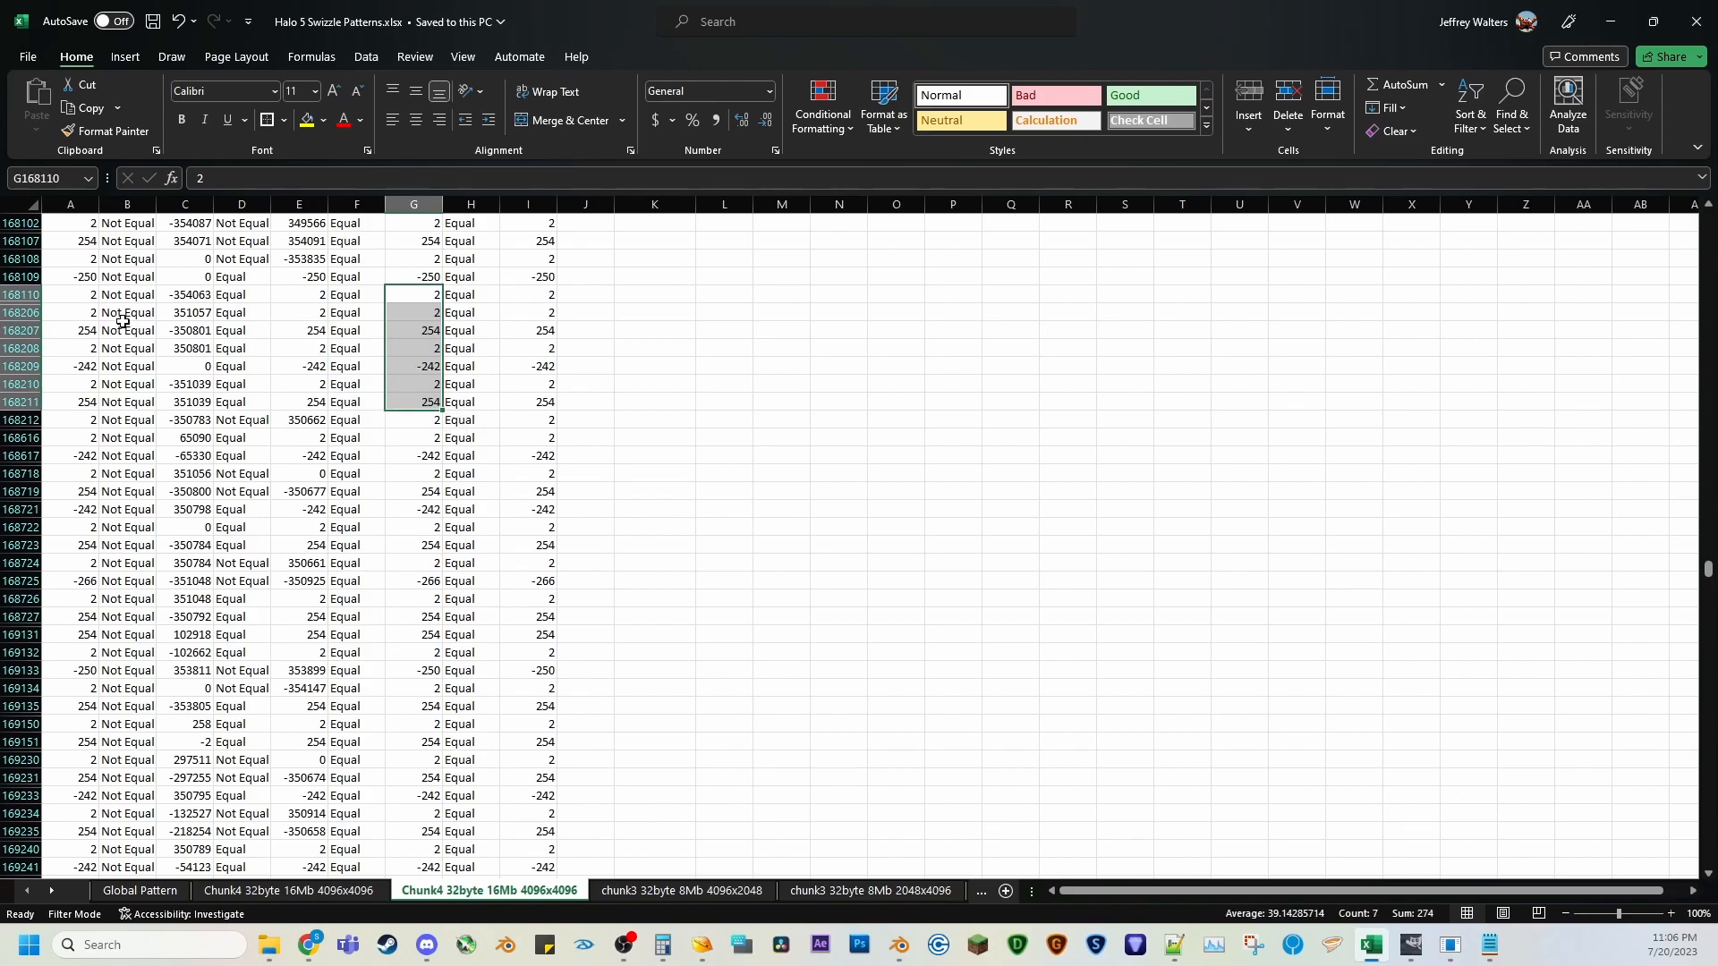
pyautogui.click(707, 423)
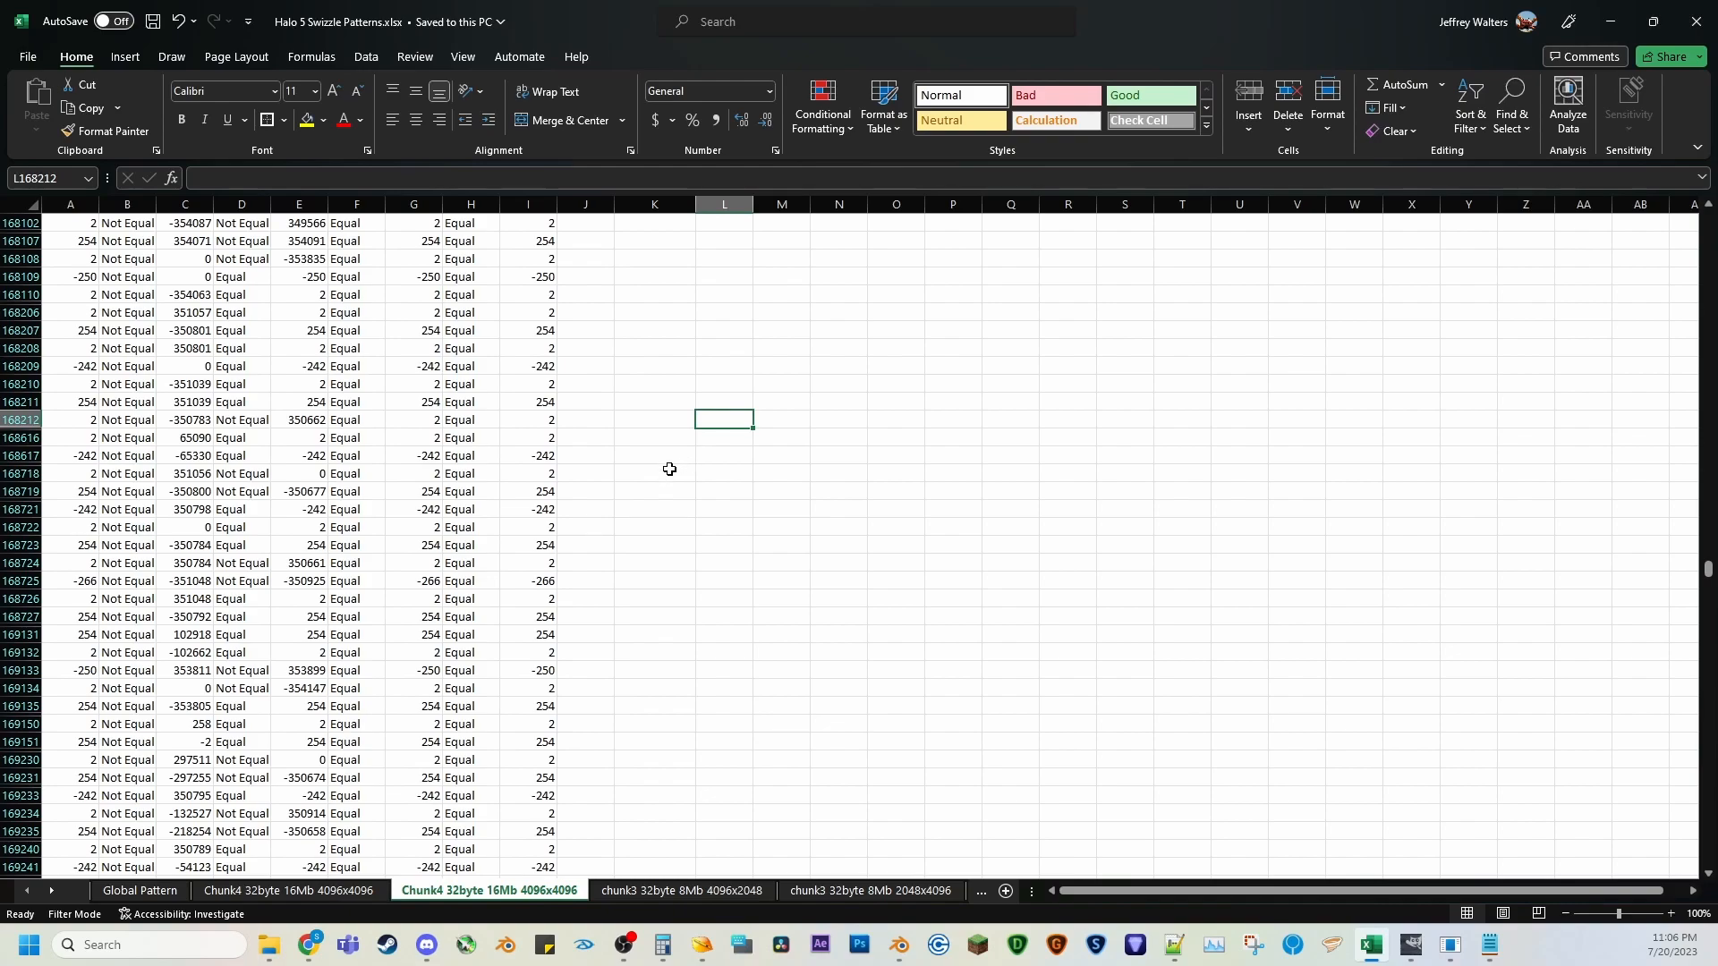
pyautogui.moveTo(1709, 573); pyautogui.dragTo(1710, 219)
pyautogui.click(711, 385)
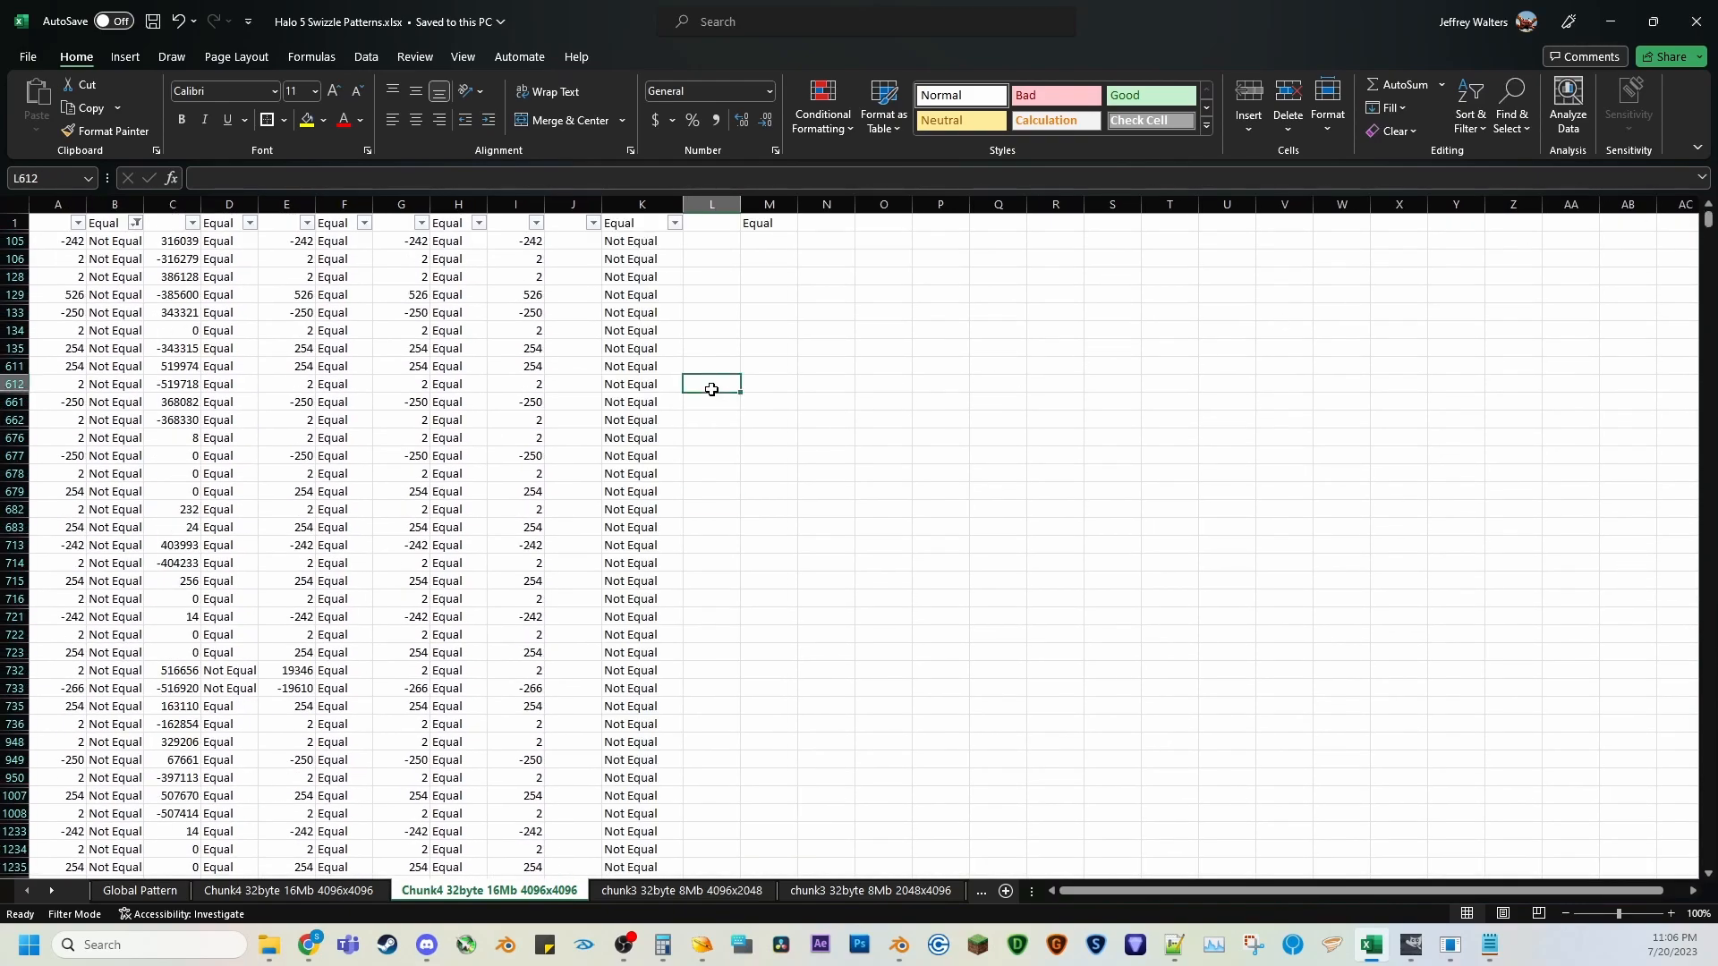
# Minimize the workbook and clear away the three RateOfChange text windows to return to Blender.
pyautogui.click(1612, 10)
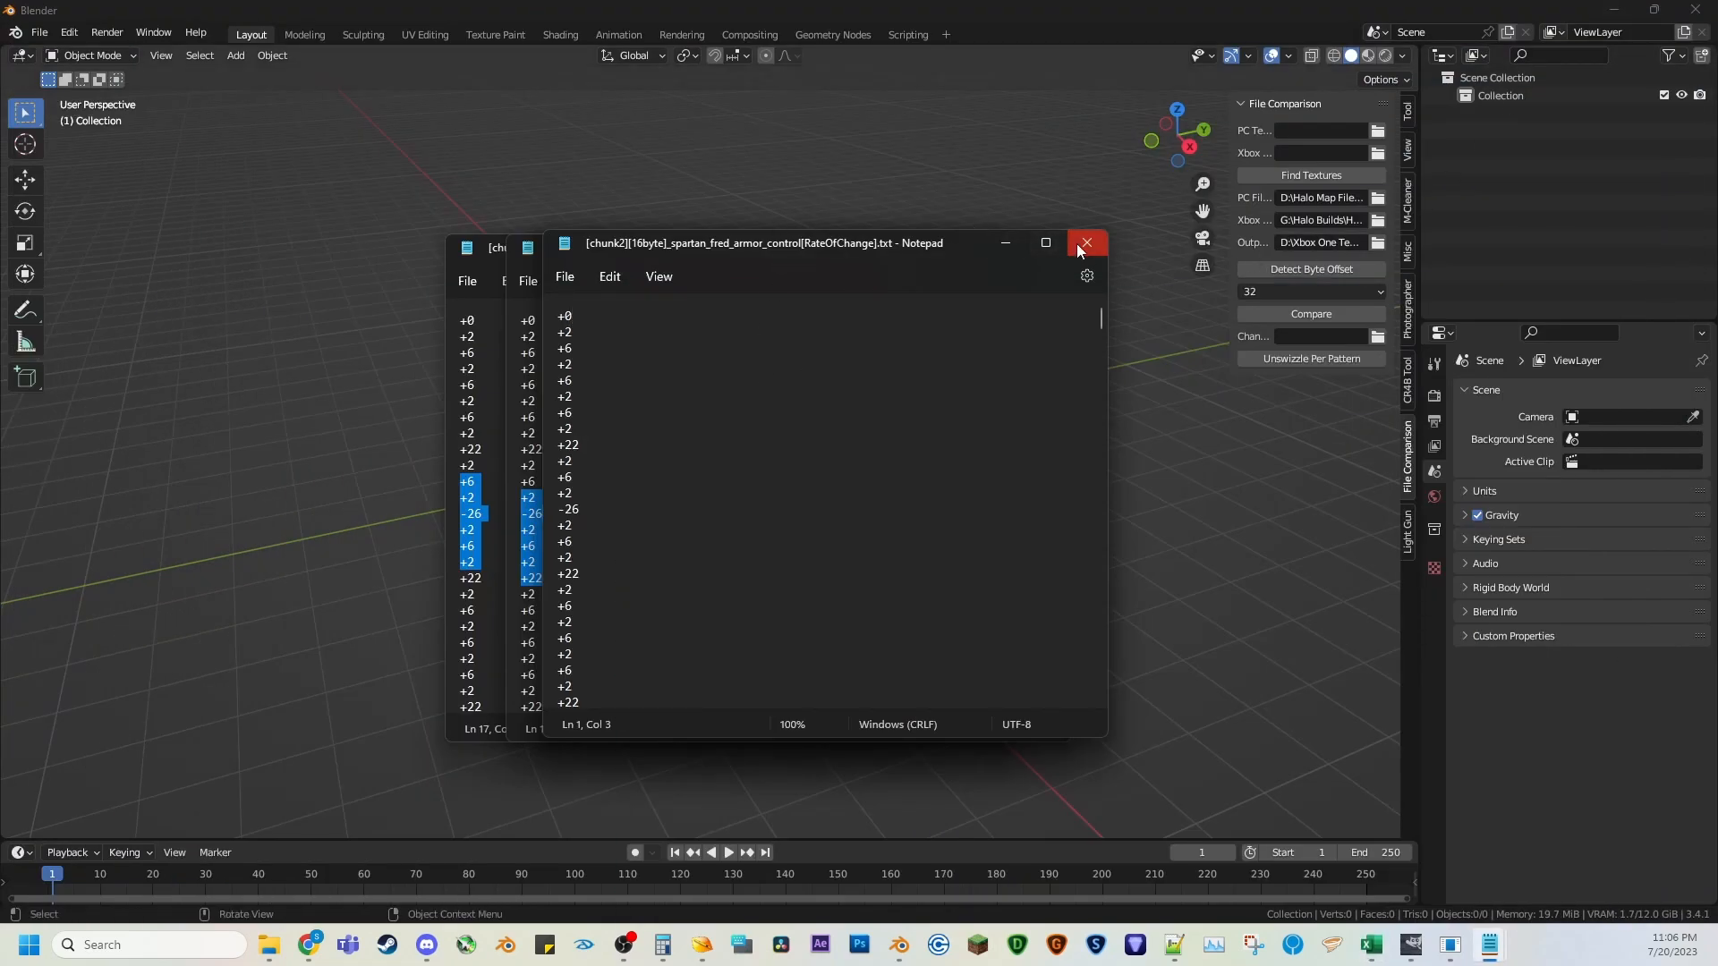
pyautogui.click(1078, 250)
pyautogui.click(1057, 248)
pyautogui.click(1010, 244)
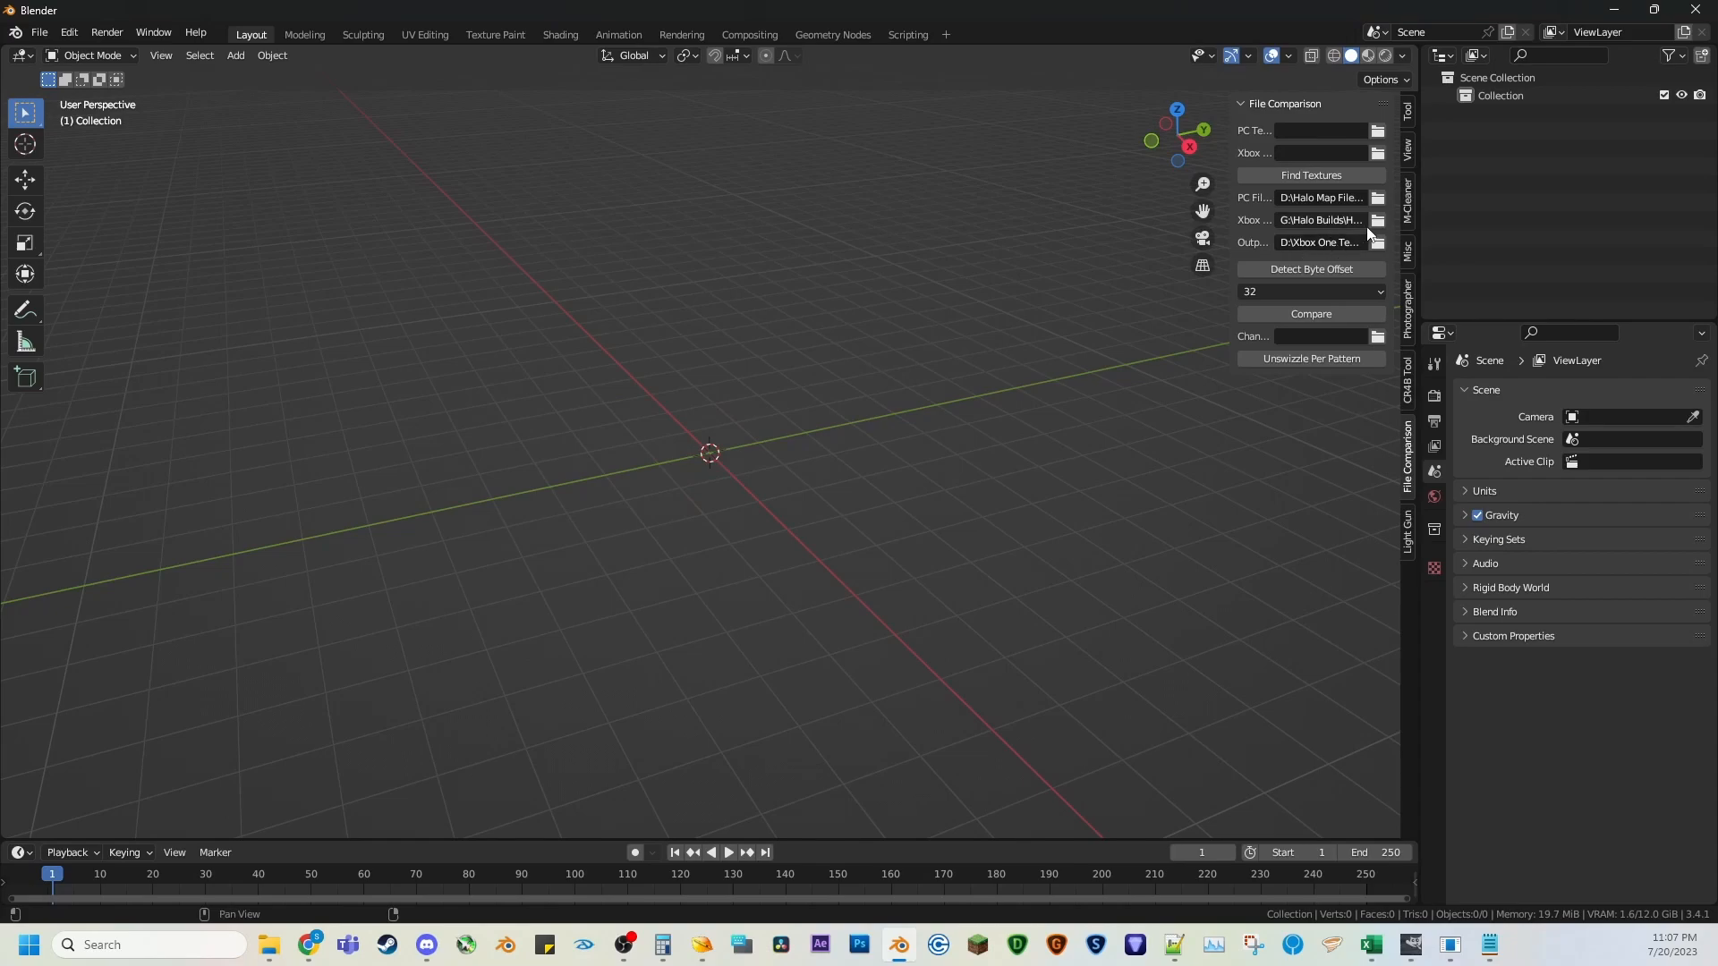
# Detect the banshee textures' byte offset and load [chunk3][8Mb][32byte][4096x2048][SwizzlePattern].txt from Finalized Patterns as the change pattern file.
pyautogui.click(1308, 272)
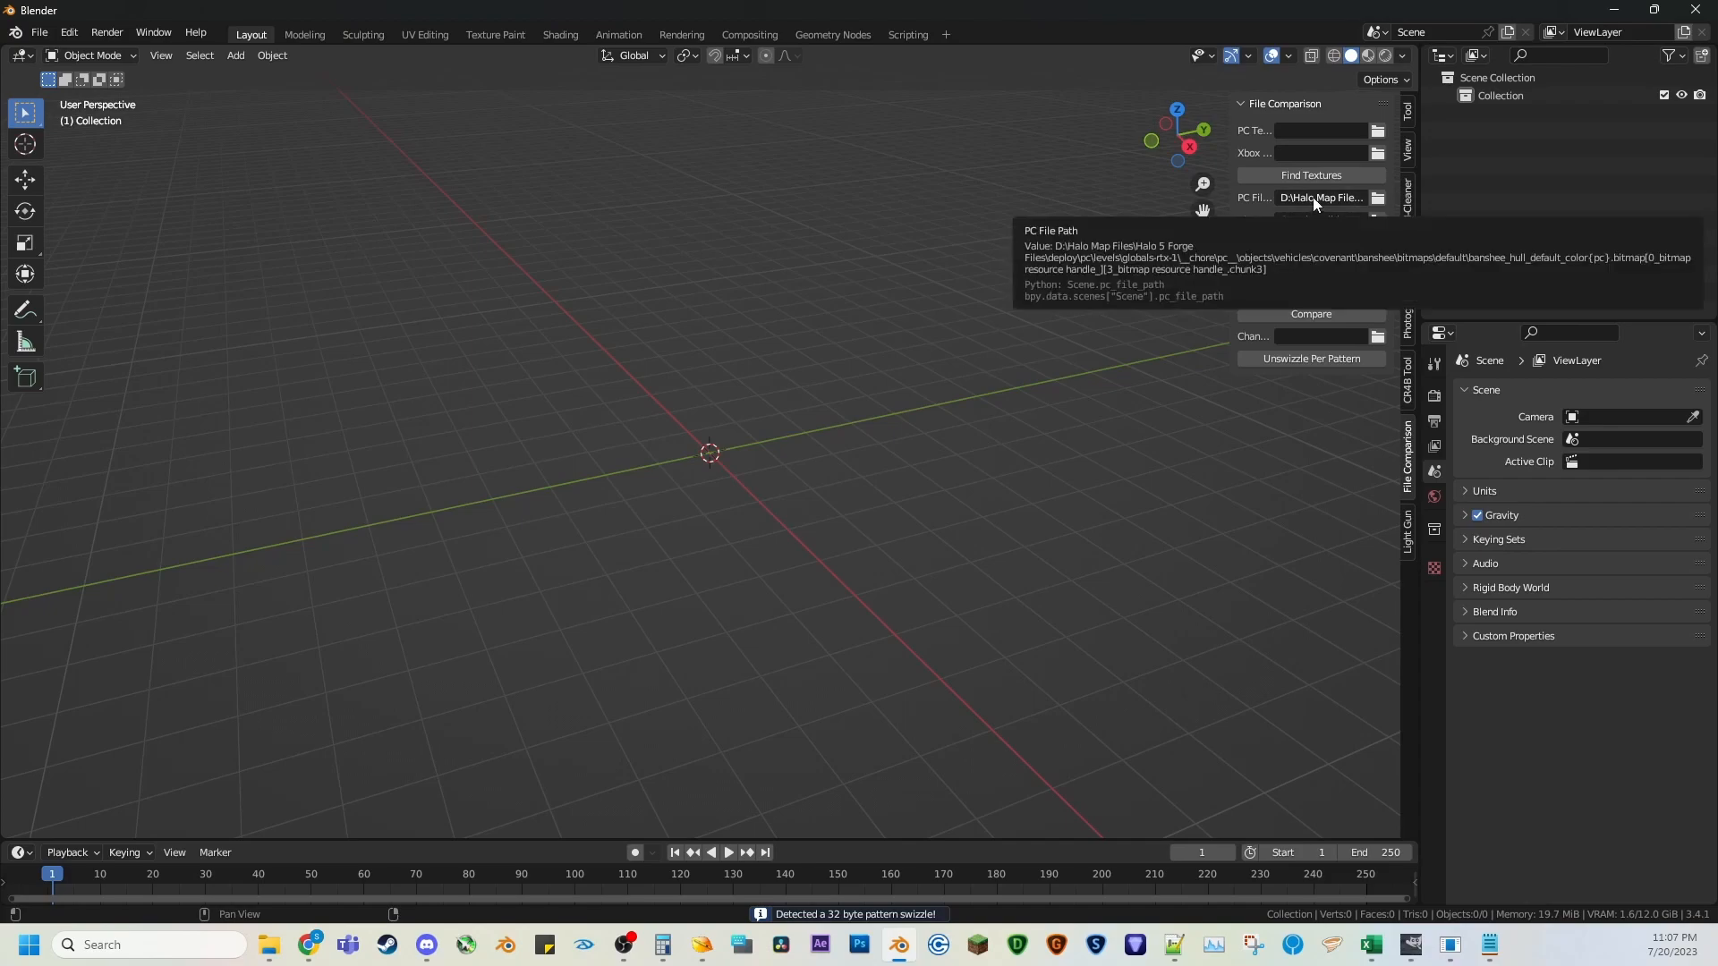
pyautogui.click(1379, 337)
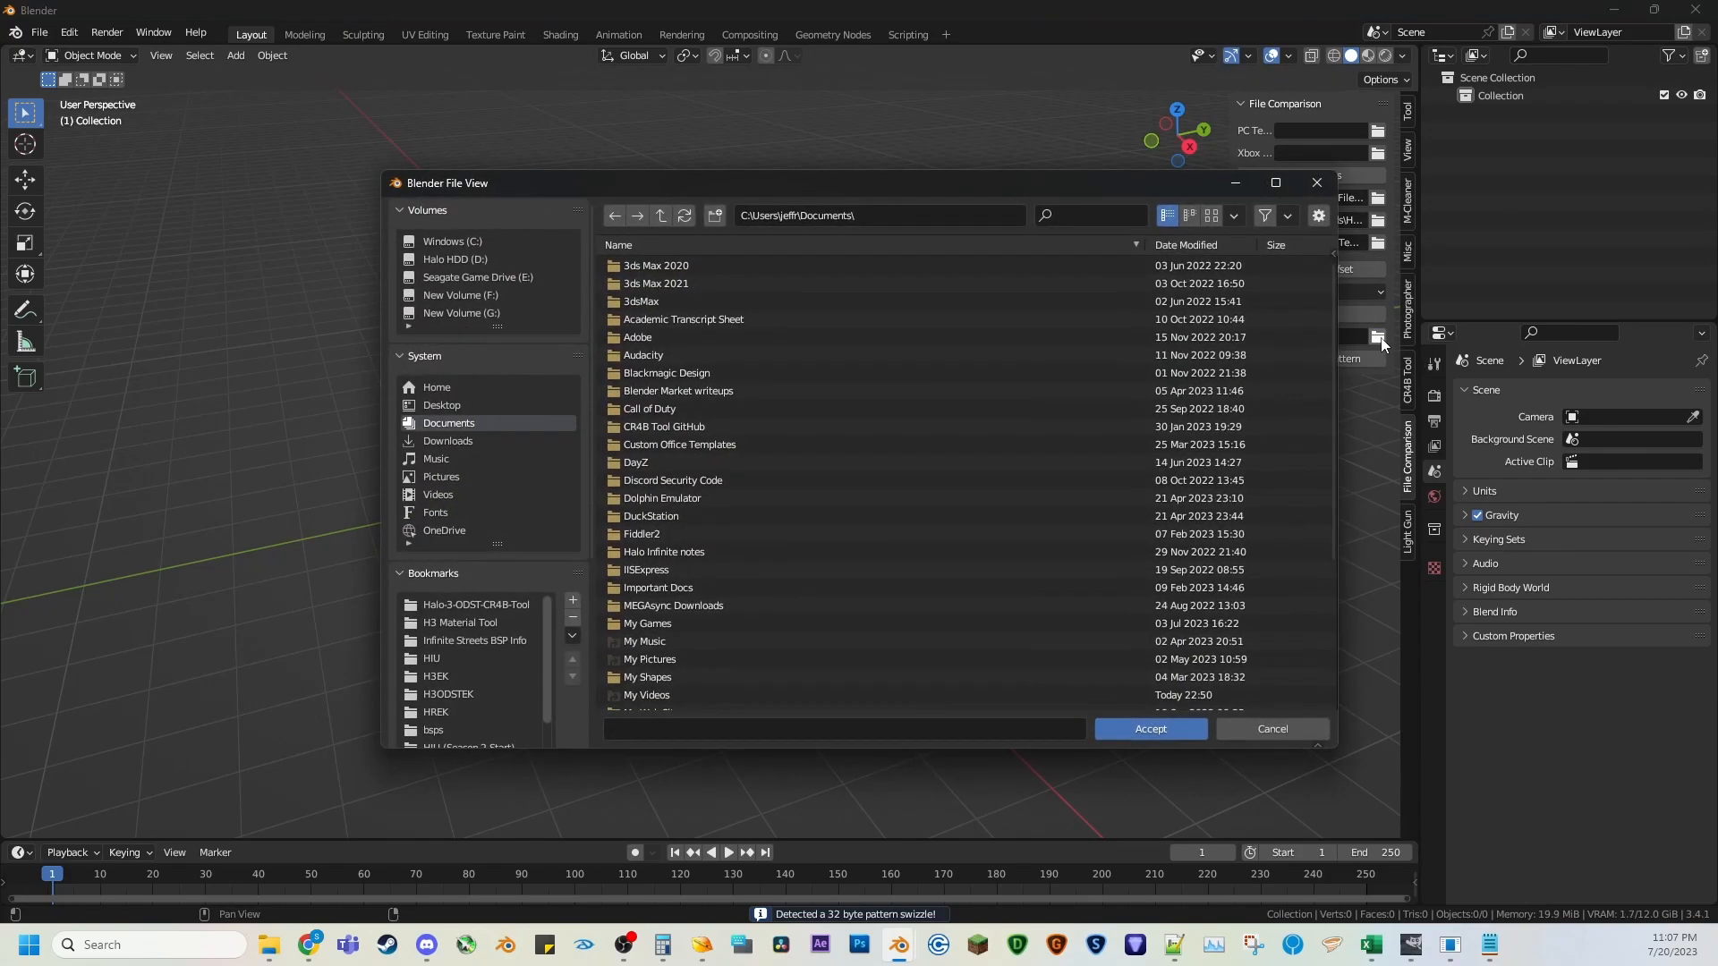
pyautogui.moveTo(1073, 184); pyautogui.dragTo(823, 147)
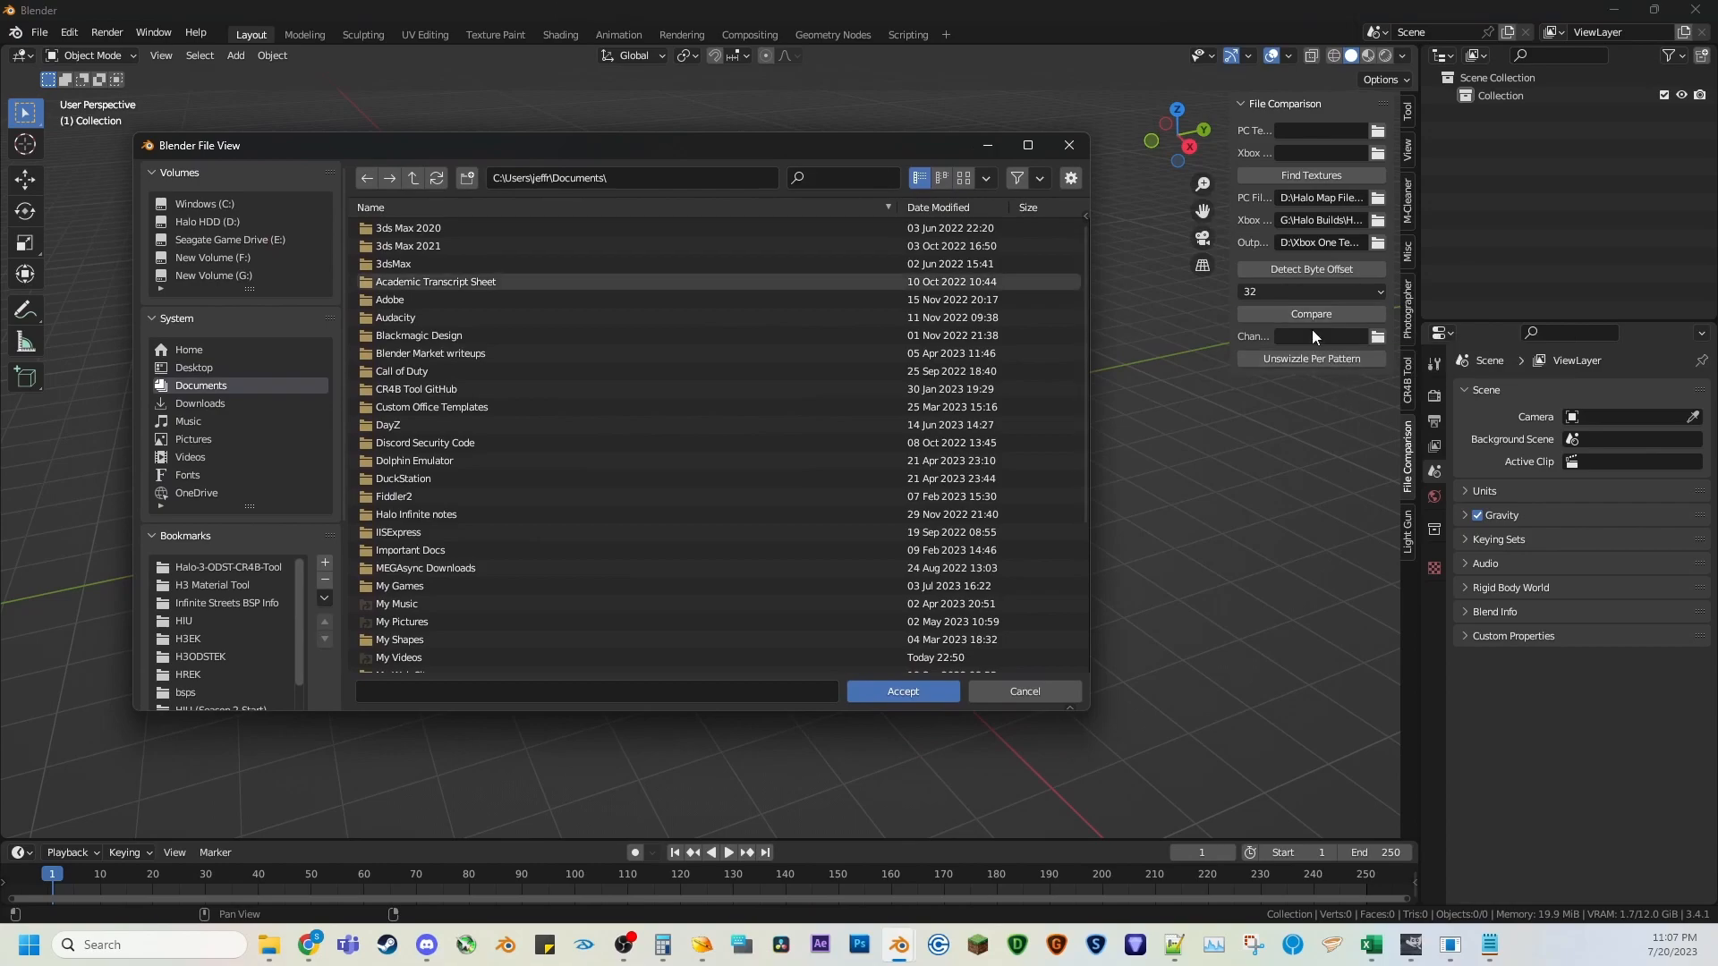
pyautogui.scroll(-1, 239, 401)
pyautogui.scroll(-6, 239, 401)
pyautogui.click(277, 497)
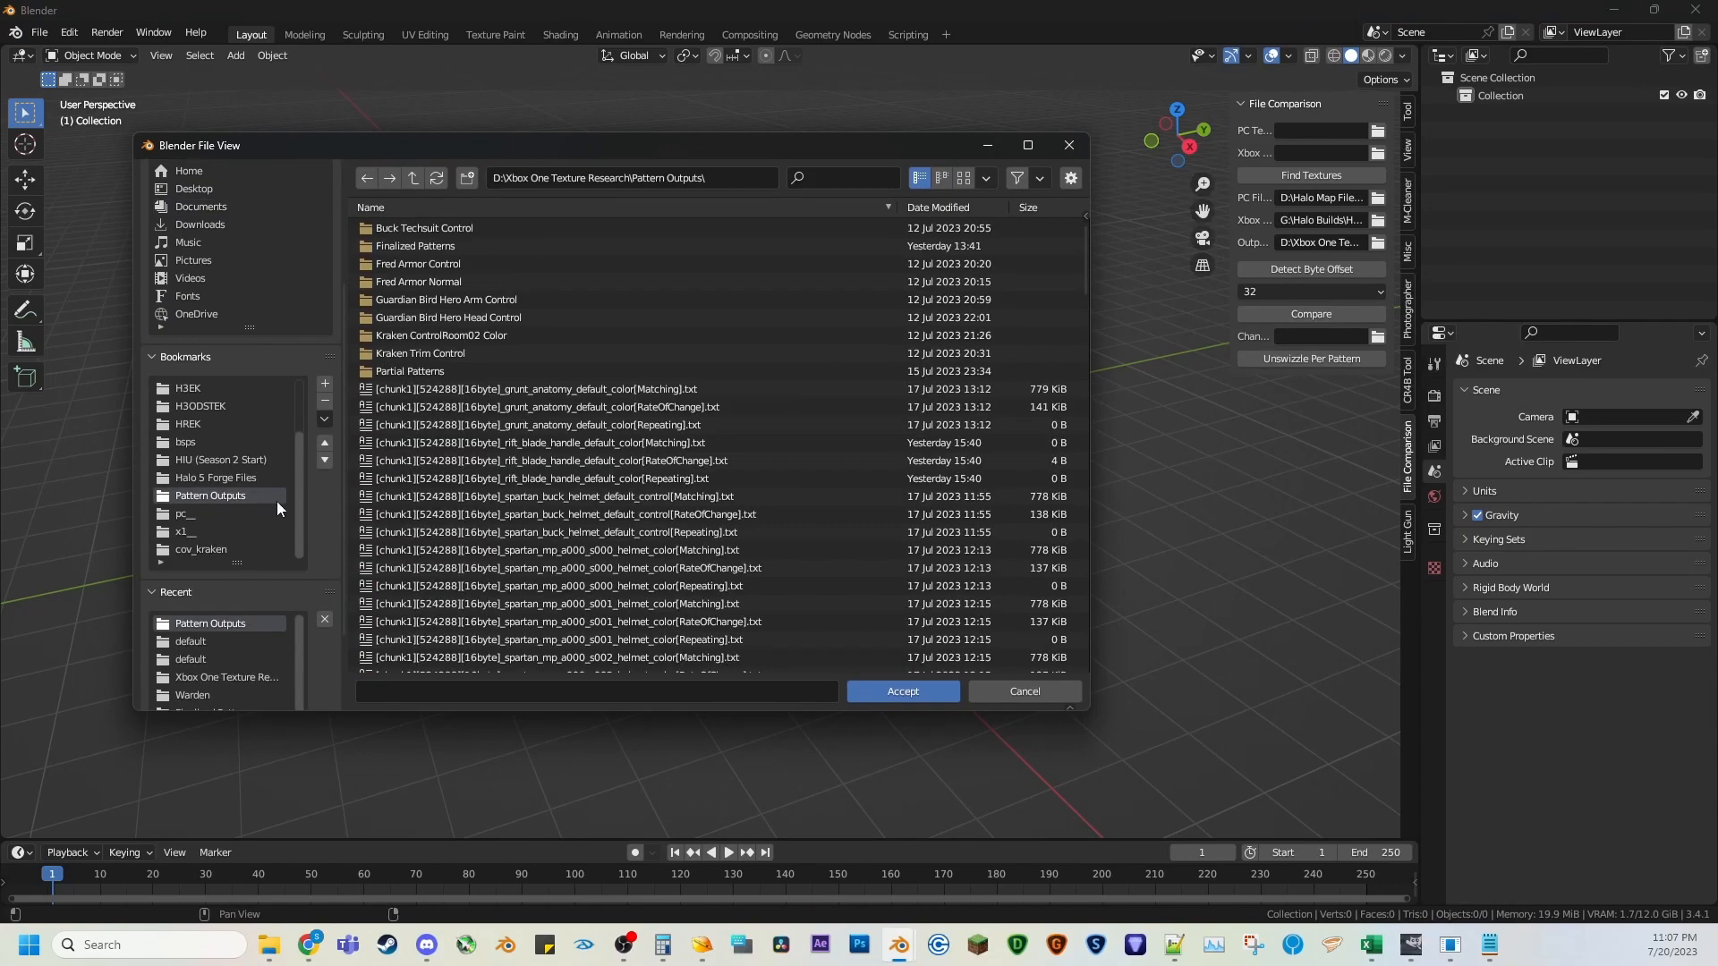
pyautogui.doubleClick(433, 247)
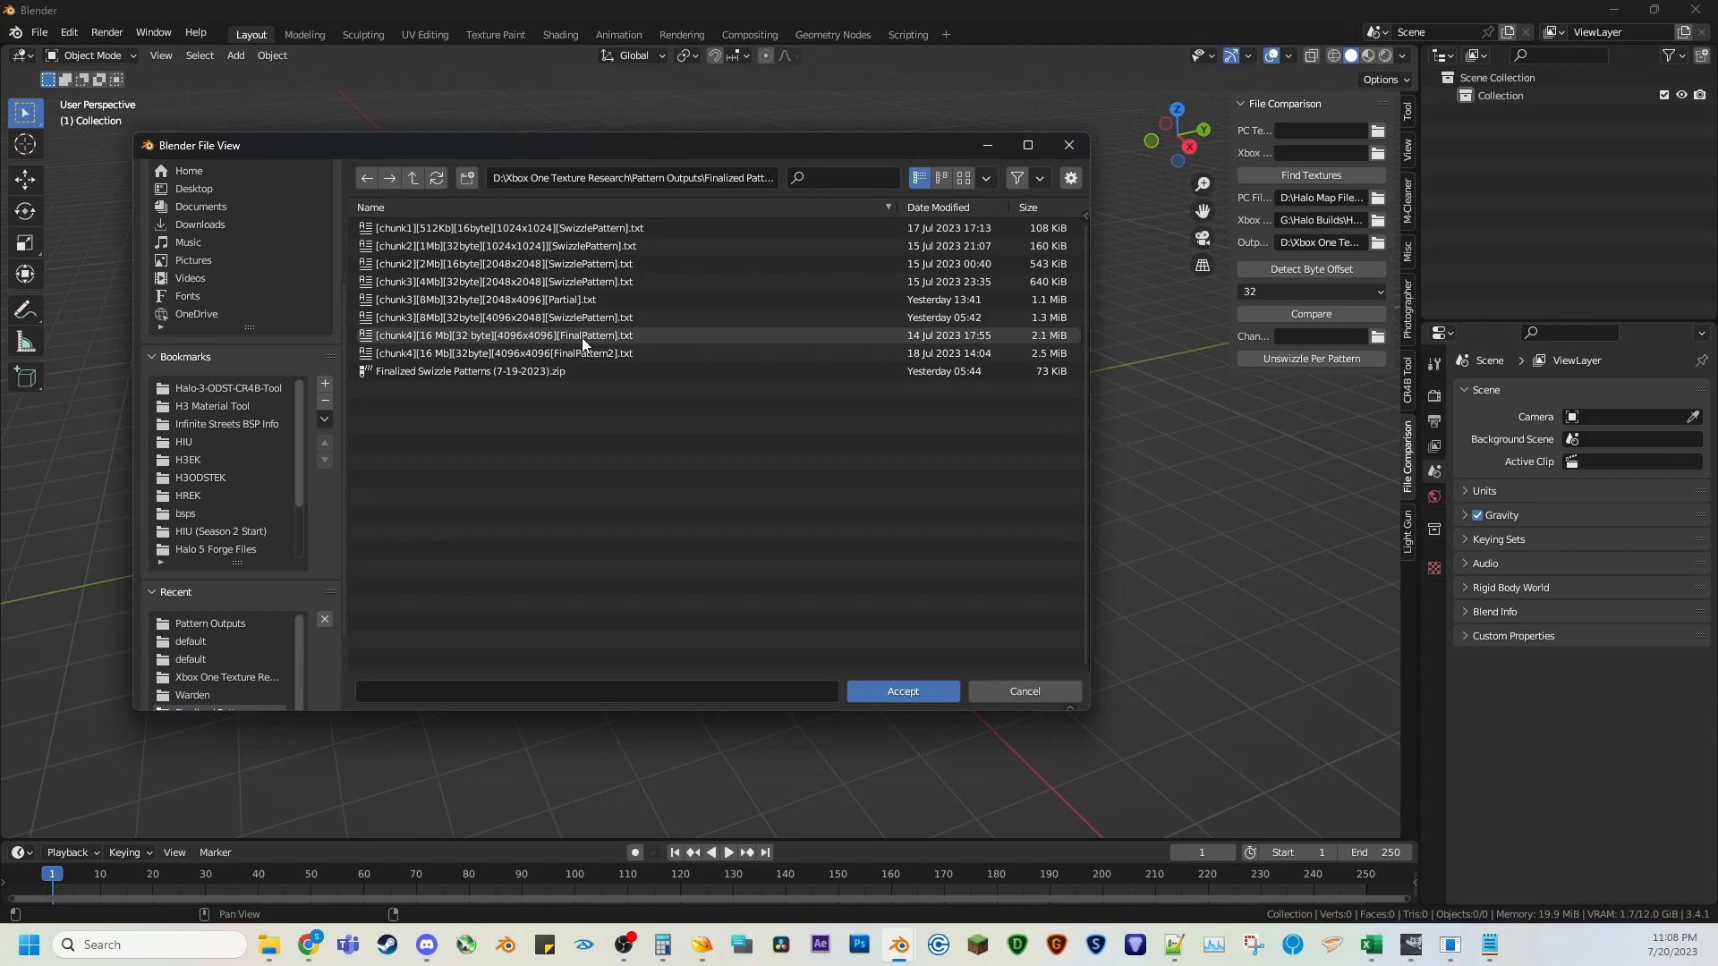
pyautogui.moveTo(670, 143); pyautogui.dragTo(661, 148)
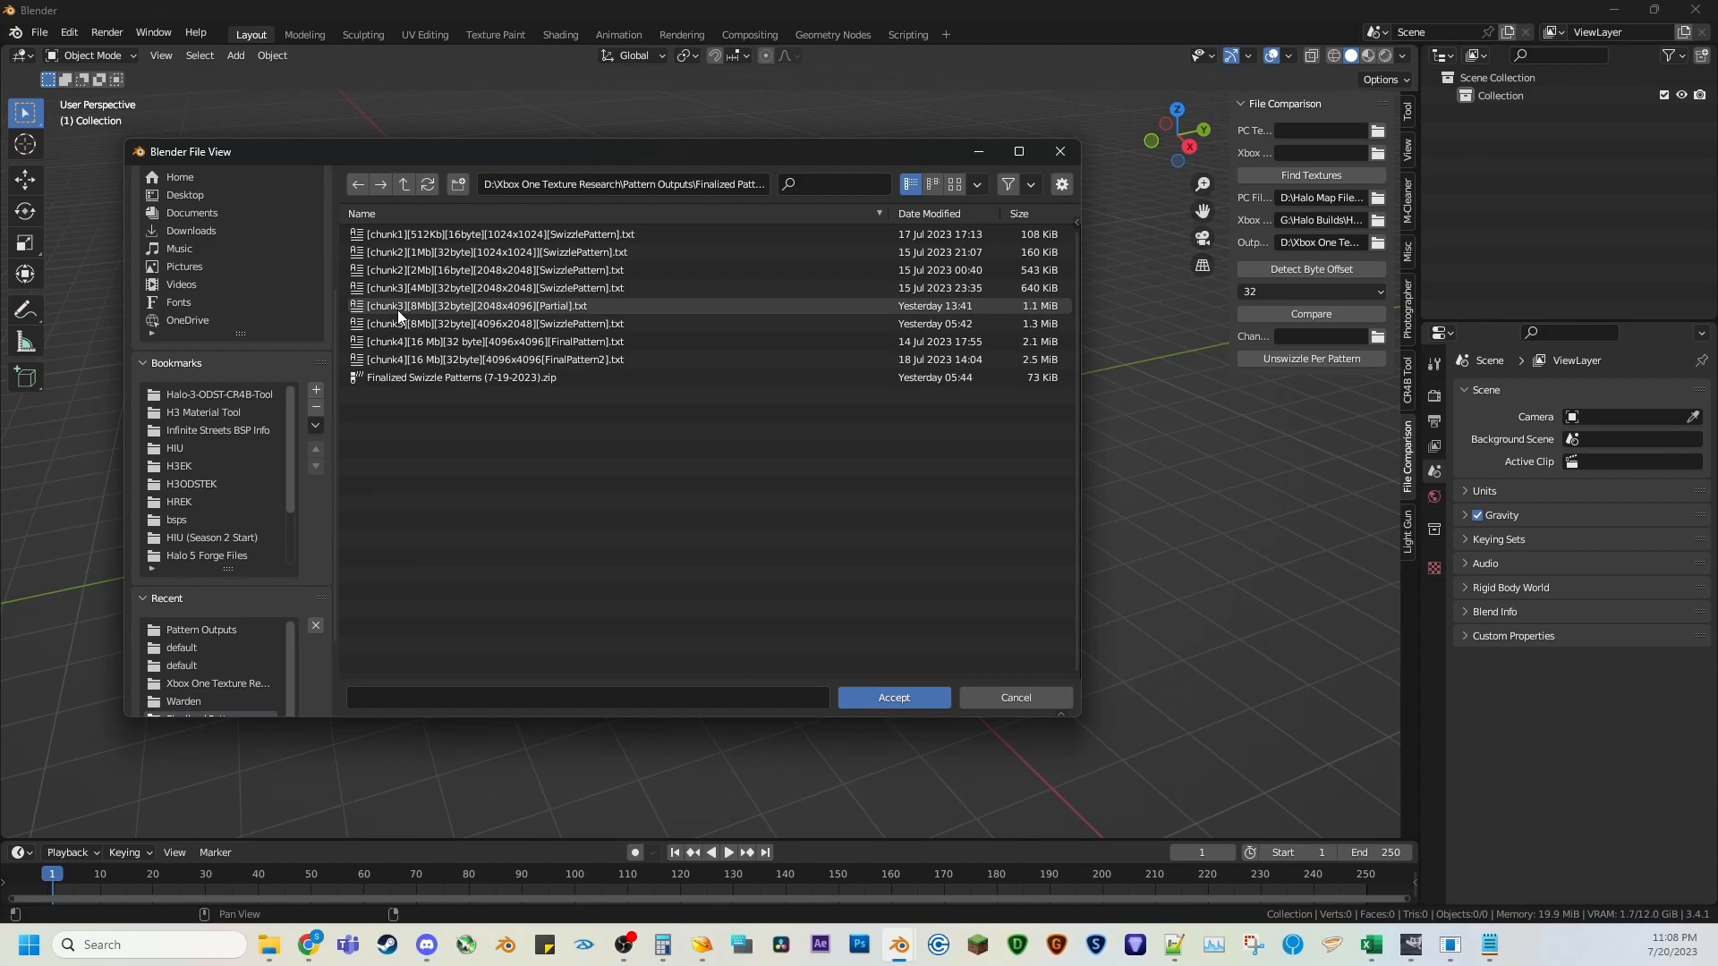
pyautogui.click(457, 328)
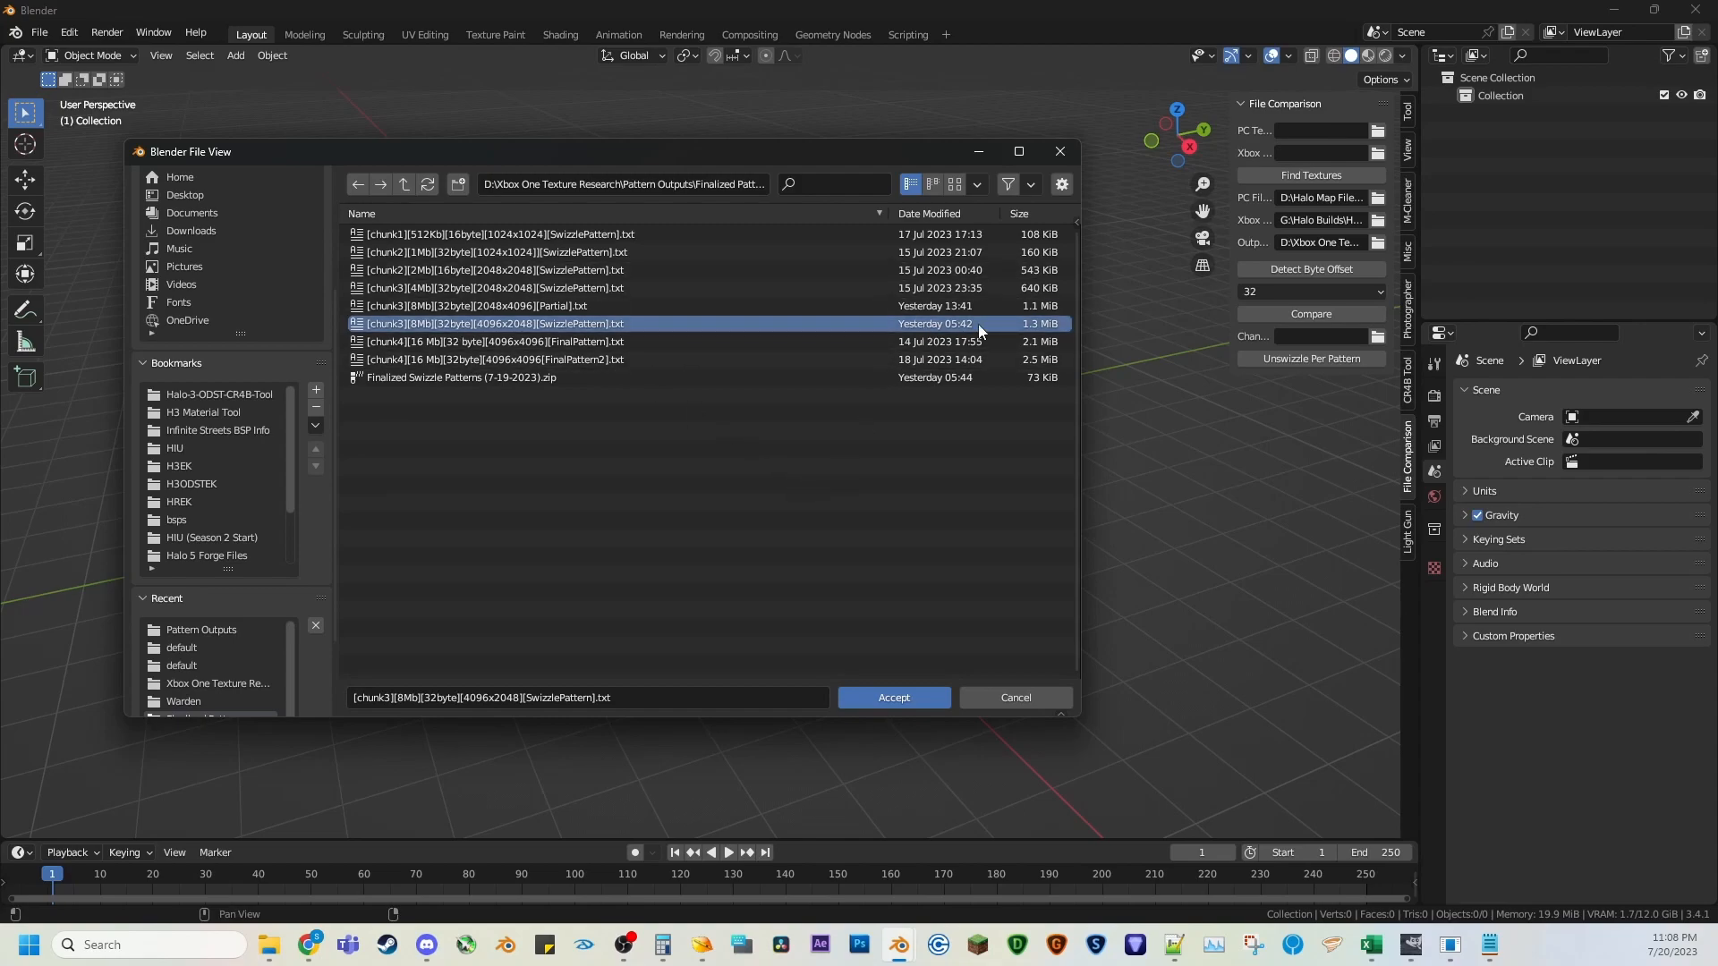
pyautogui.click(931, 696)
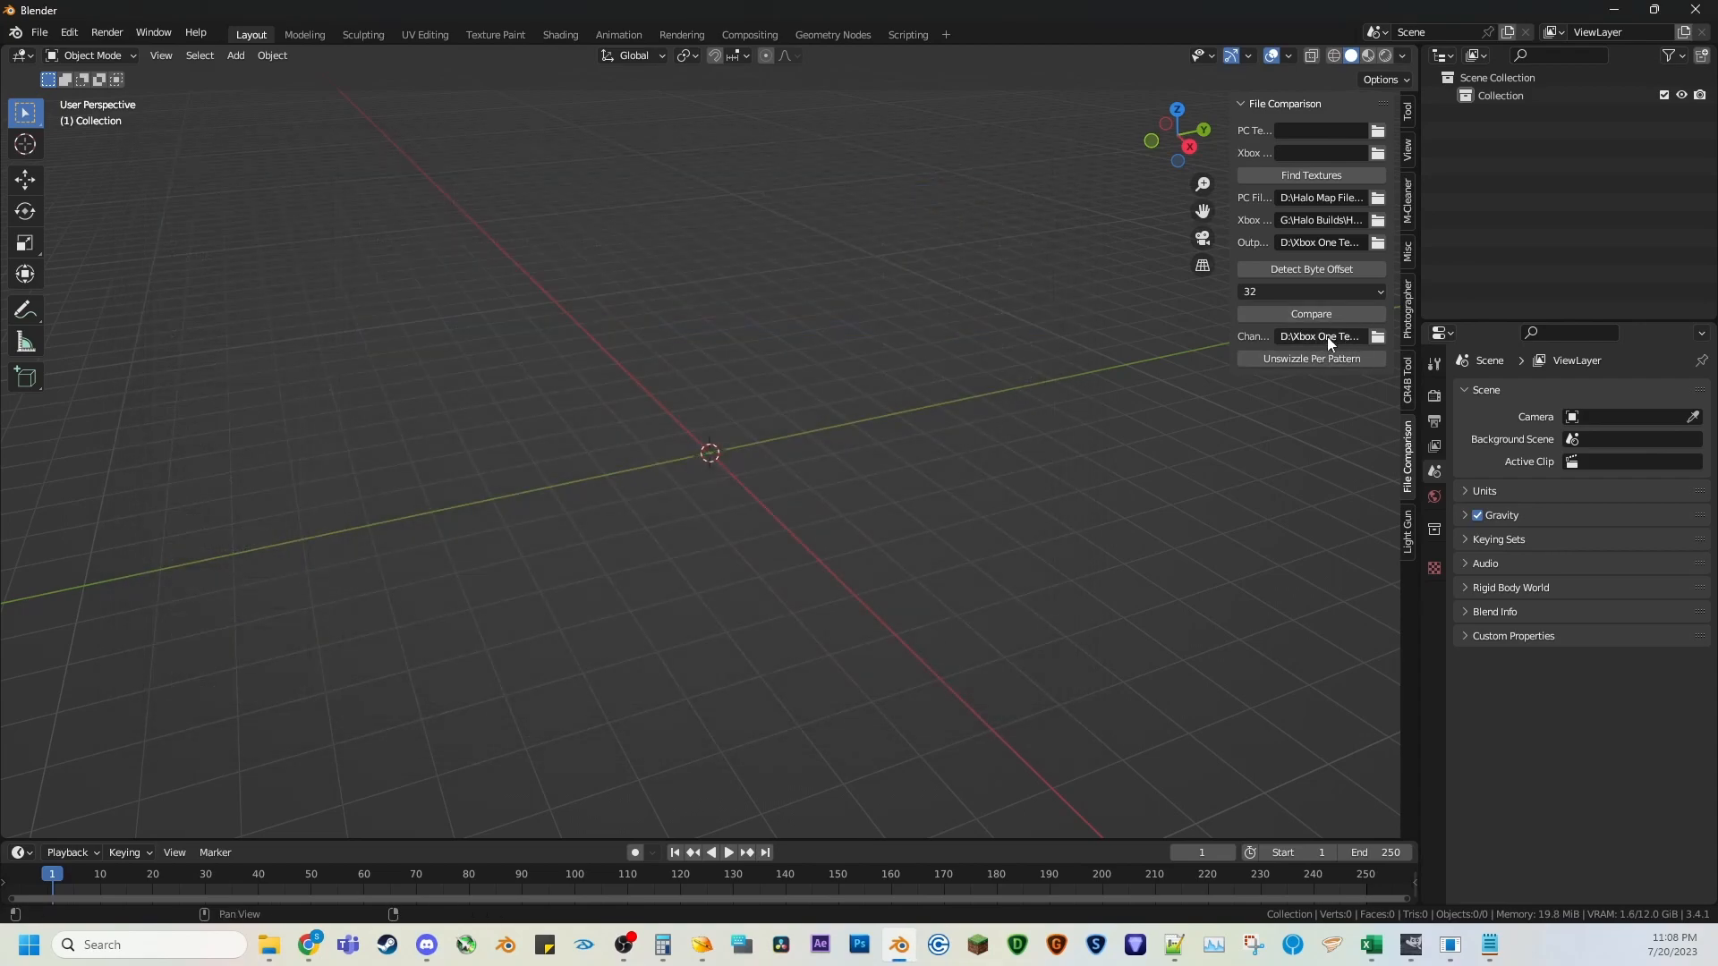
# Check the Xbox file selection, unswizzle the banshee texture per the loaded pattern, and open the info log for the output path.
pyautogui.click(1378, 221)
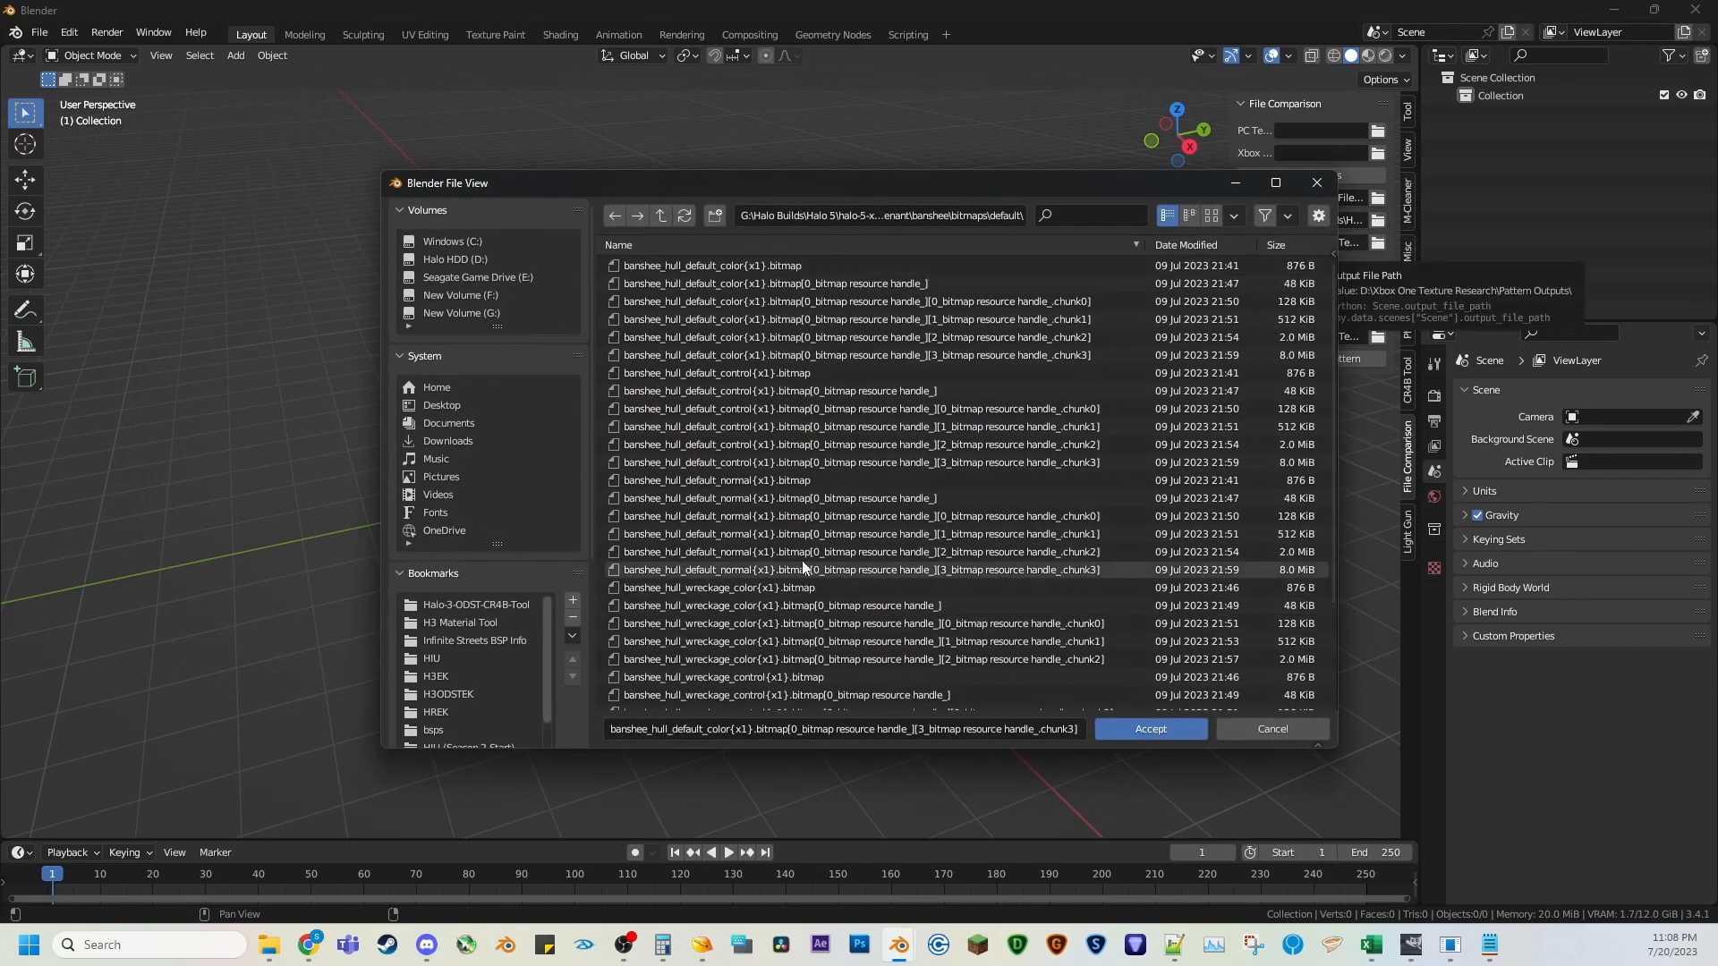
pyautogui.click(1235, 183)
pyautogui.click(1309, 361)
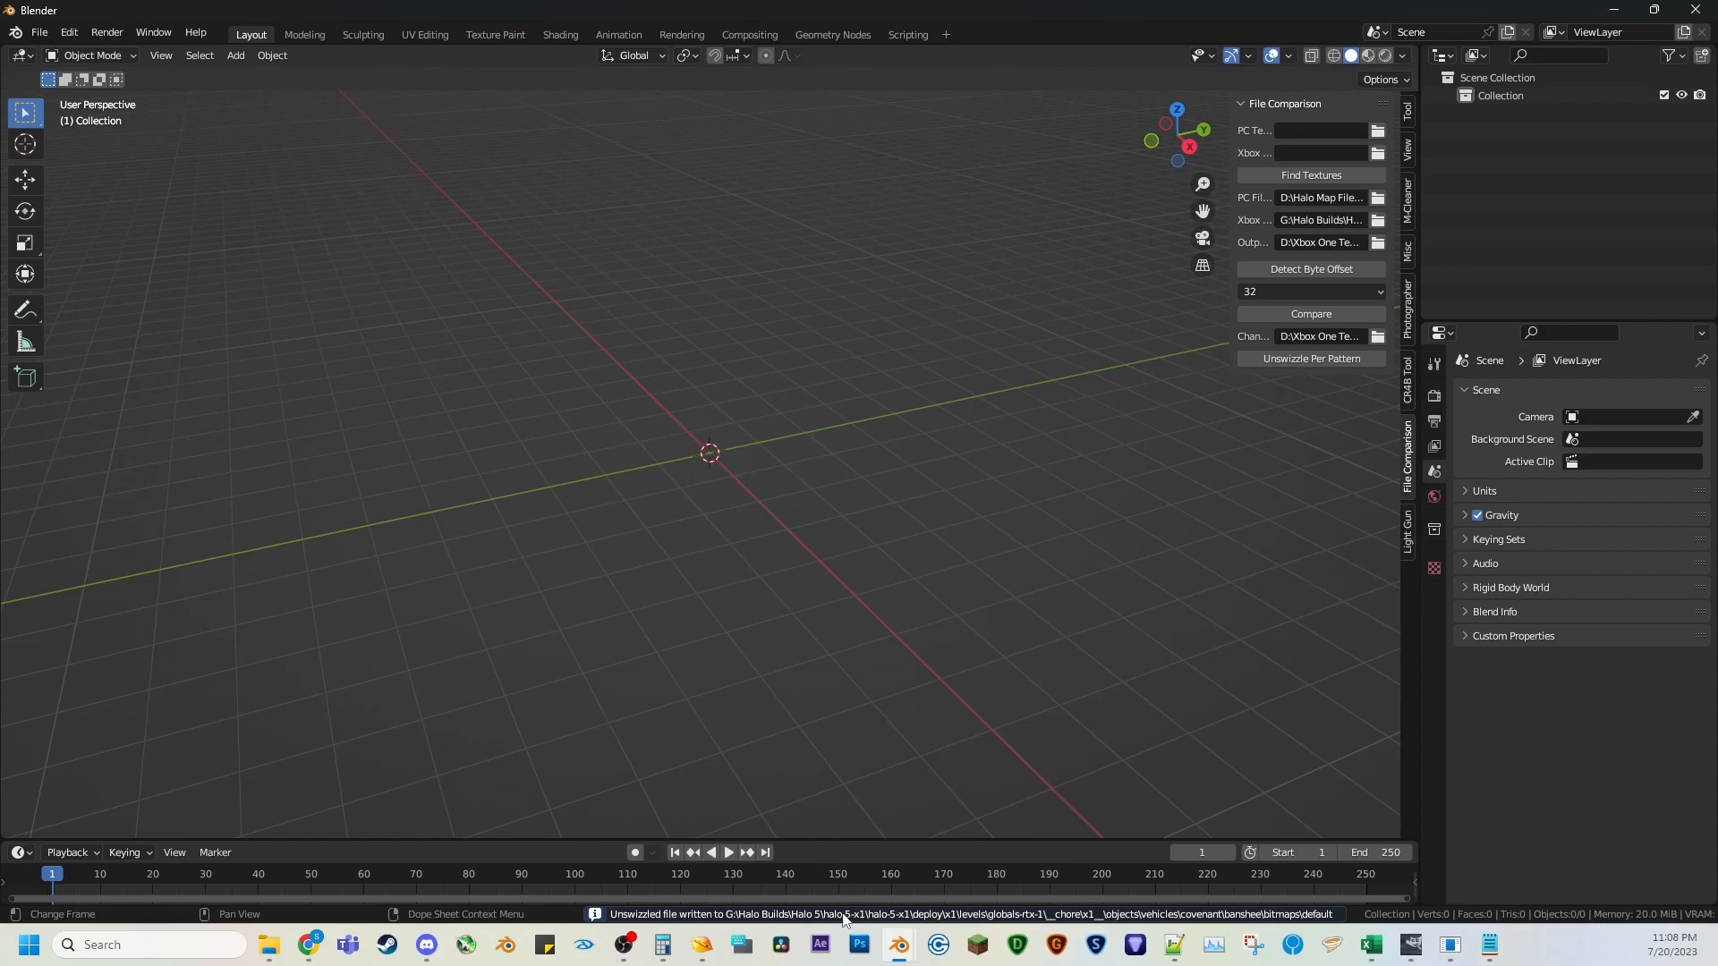
pyautogui.click(1093, 919)
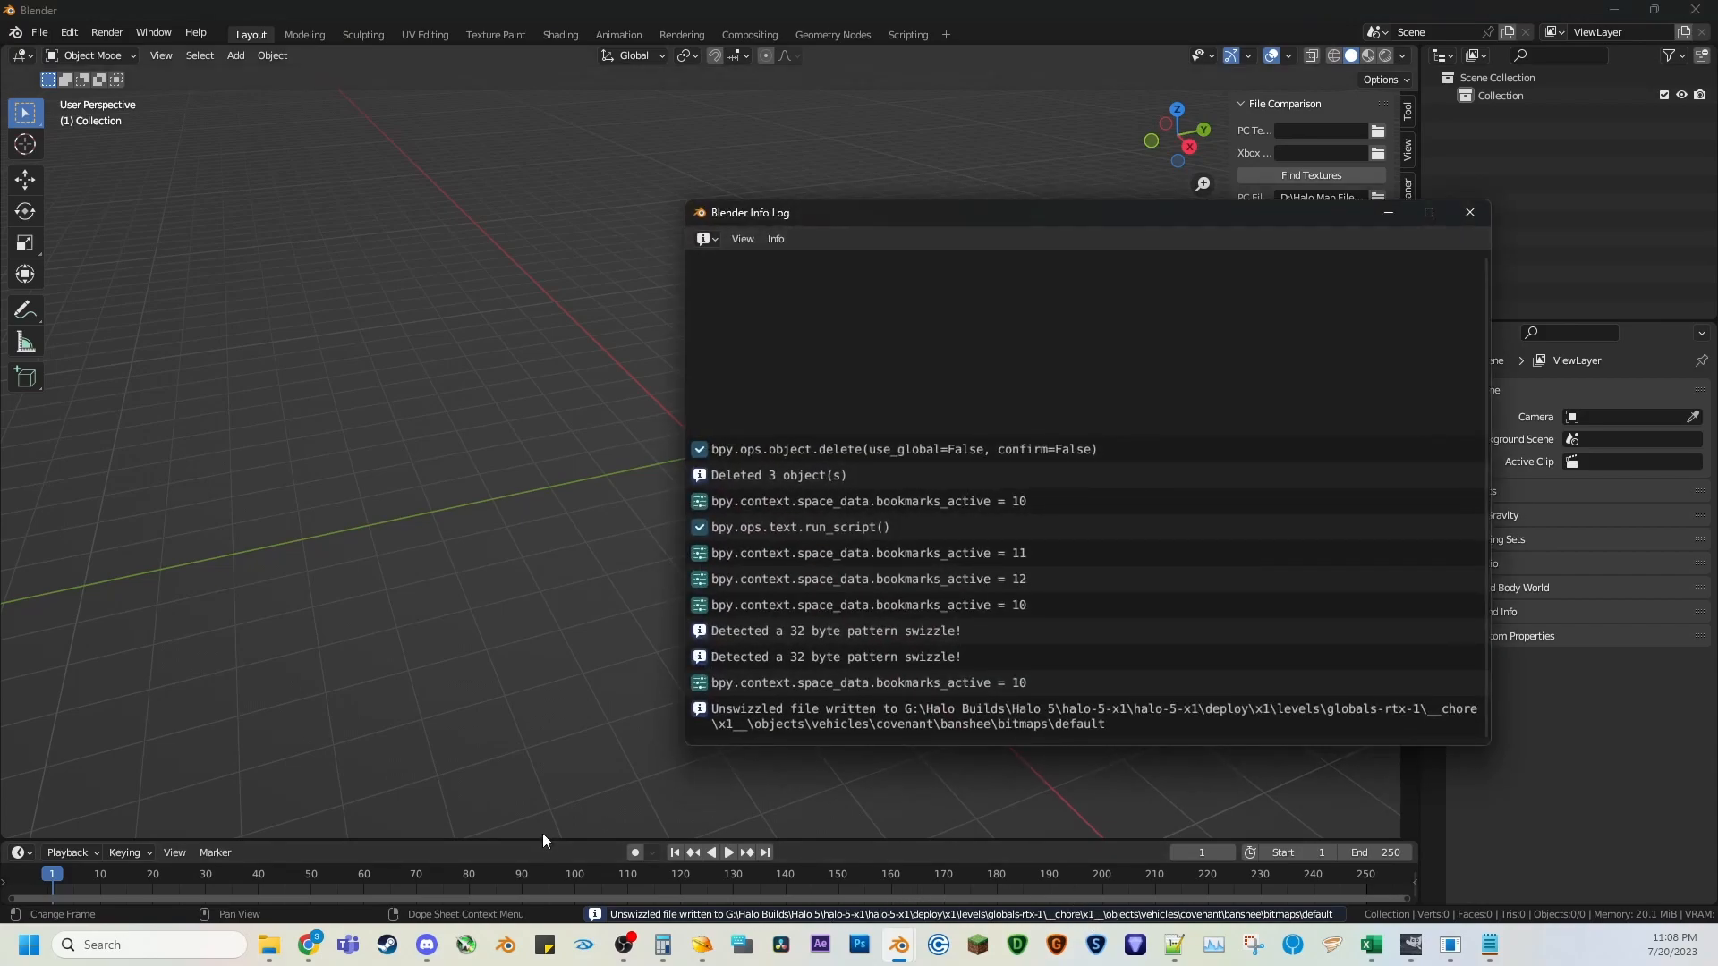
# Switch to File Explorer, go to x1__\objects\vehicles\covenant\banshee\bitmaps\default and select the banshee_hull_default_color Unswizzled chunk file.
pyautogui.moveTo(269, 945)
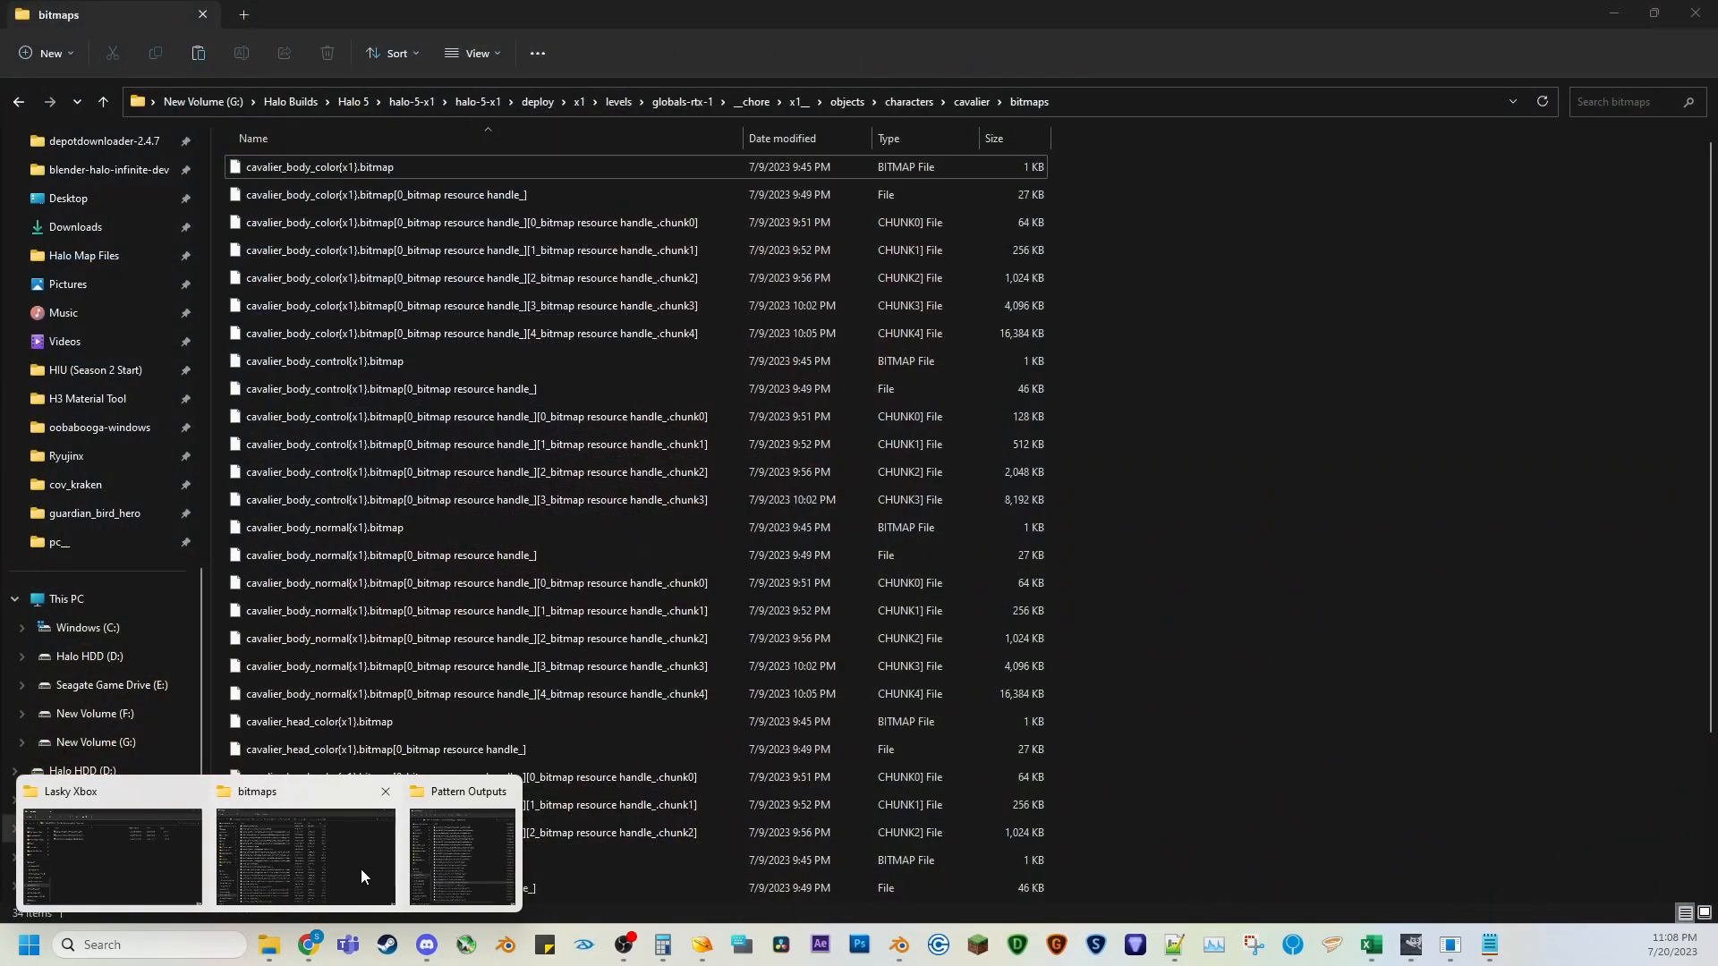
pyautogui.click(361, 868)
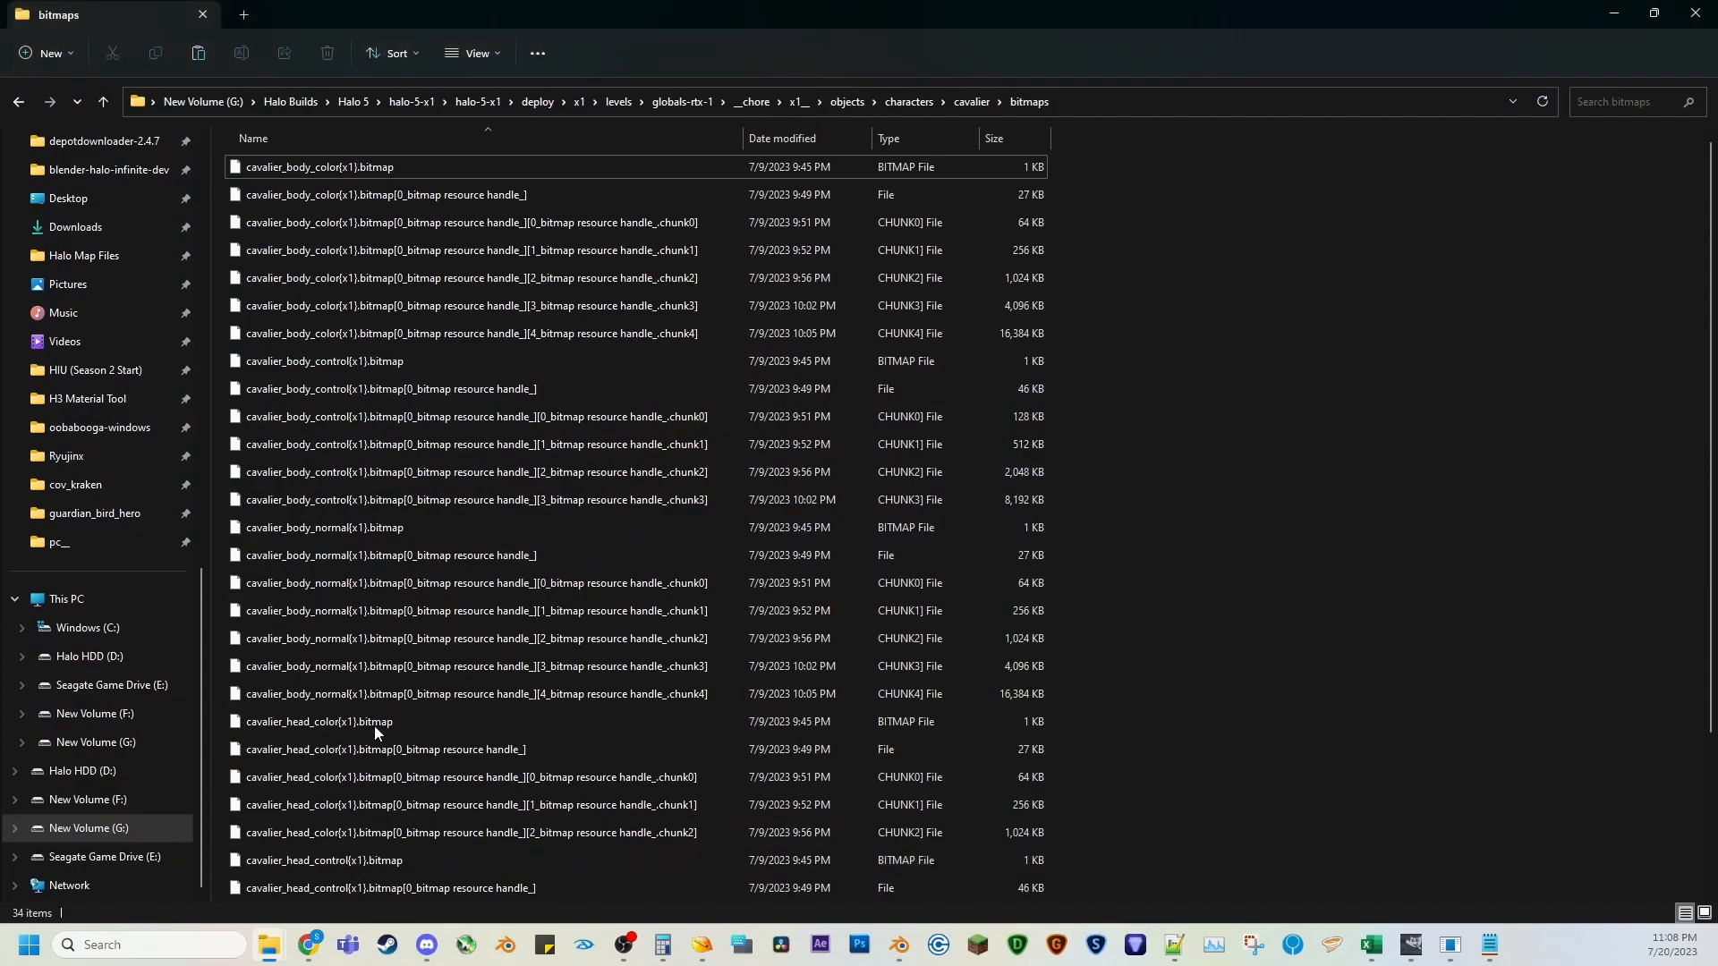
pyautogui.click(115, 491)
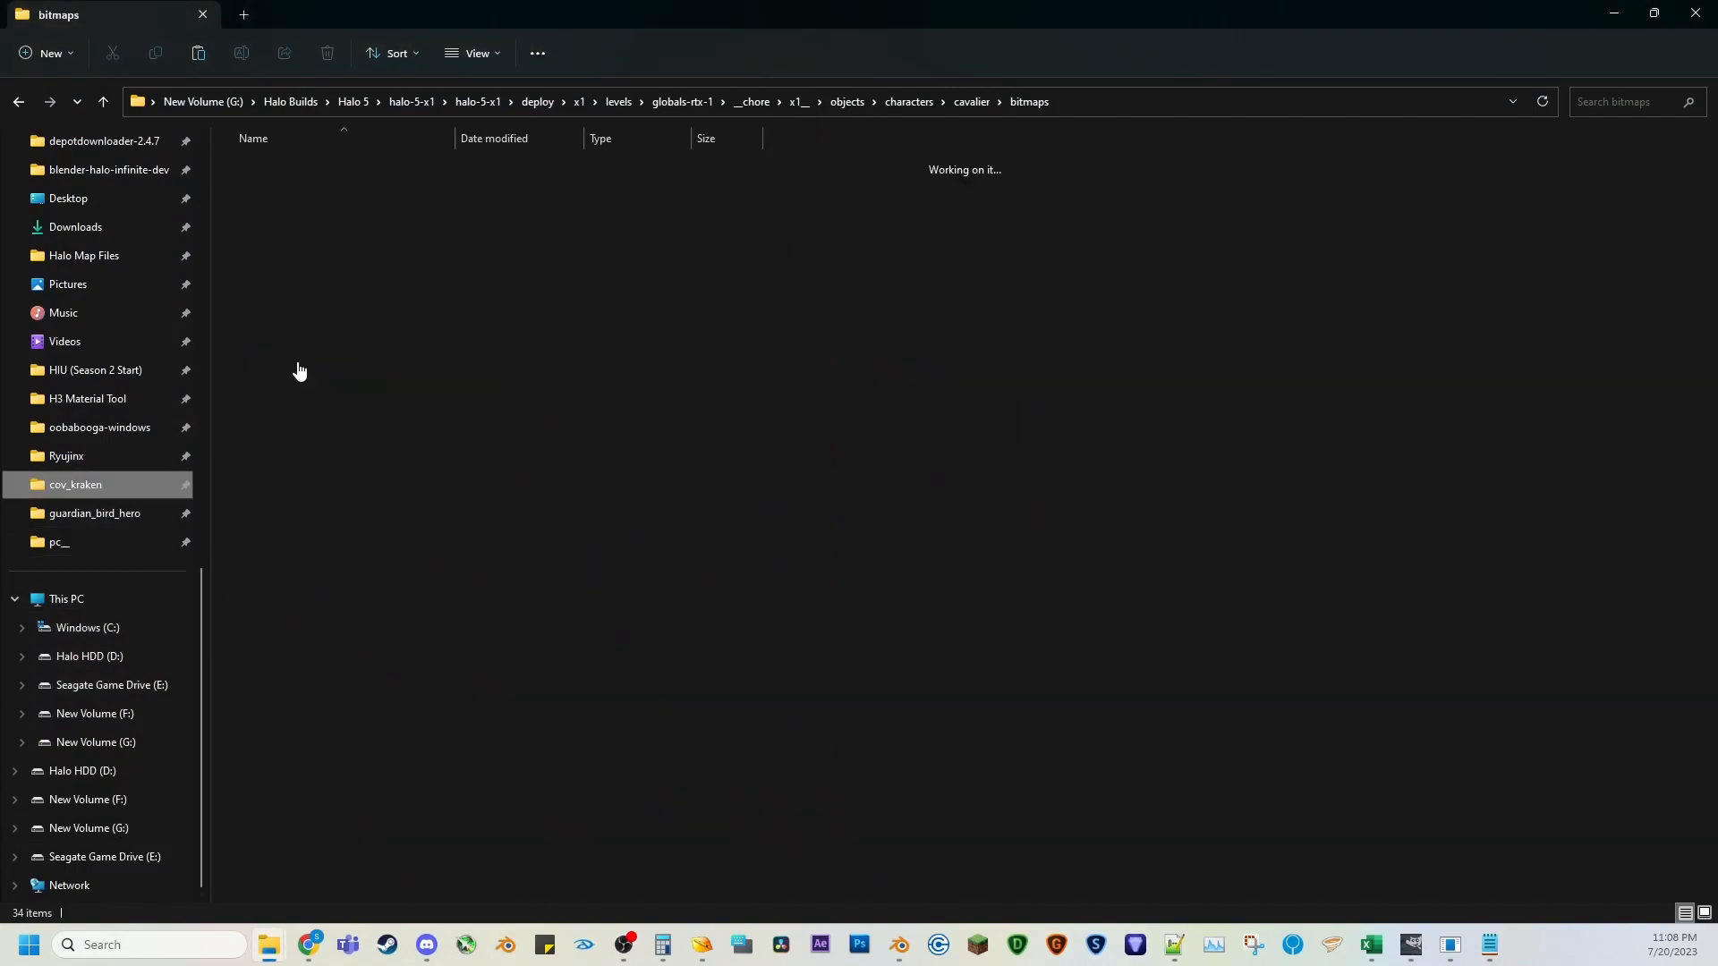
pyautogui.click(800, 103)
pyautogui.doubleClick(313, 337)
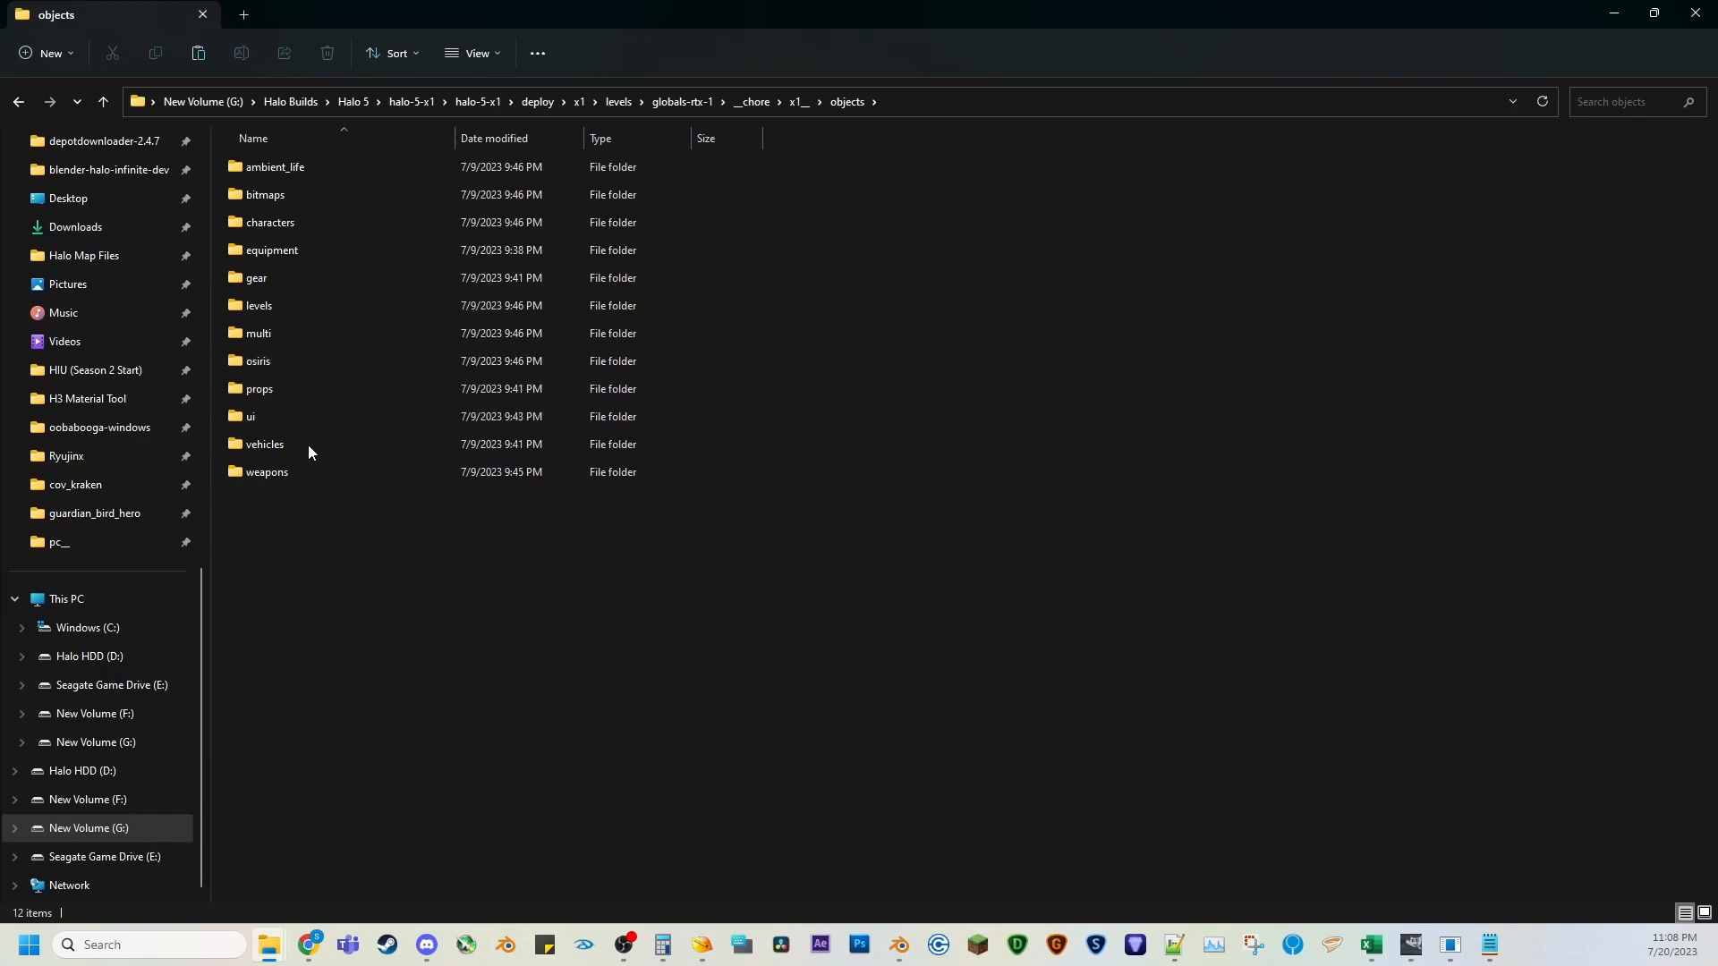
pyautogui.doubleClick(306, 444)
pyautogui.doubleClick(299, 168)
pyautogui.doubleClick(299, 168)
pyautogui.doubleClick(299, 168)
pyautogui.doubleClick(299, 168)
pyautogui.click(386, 173)
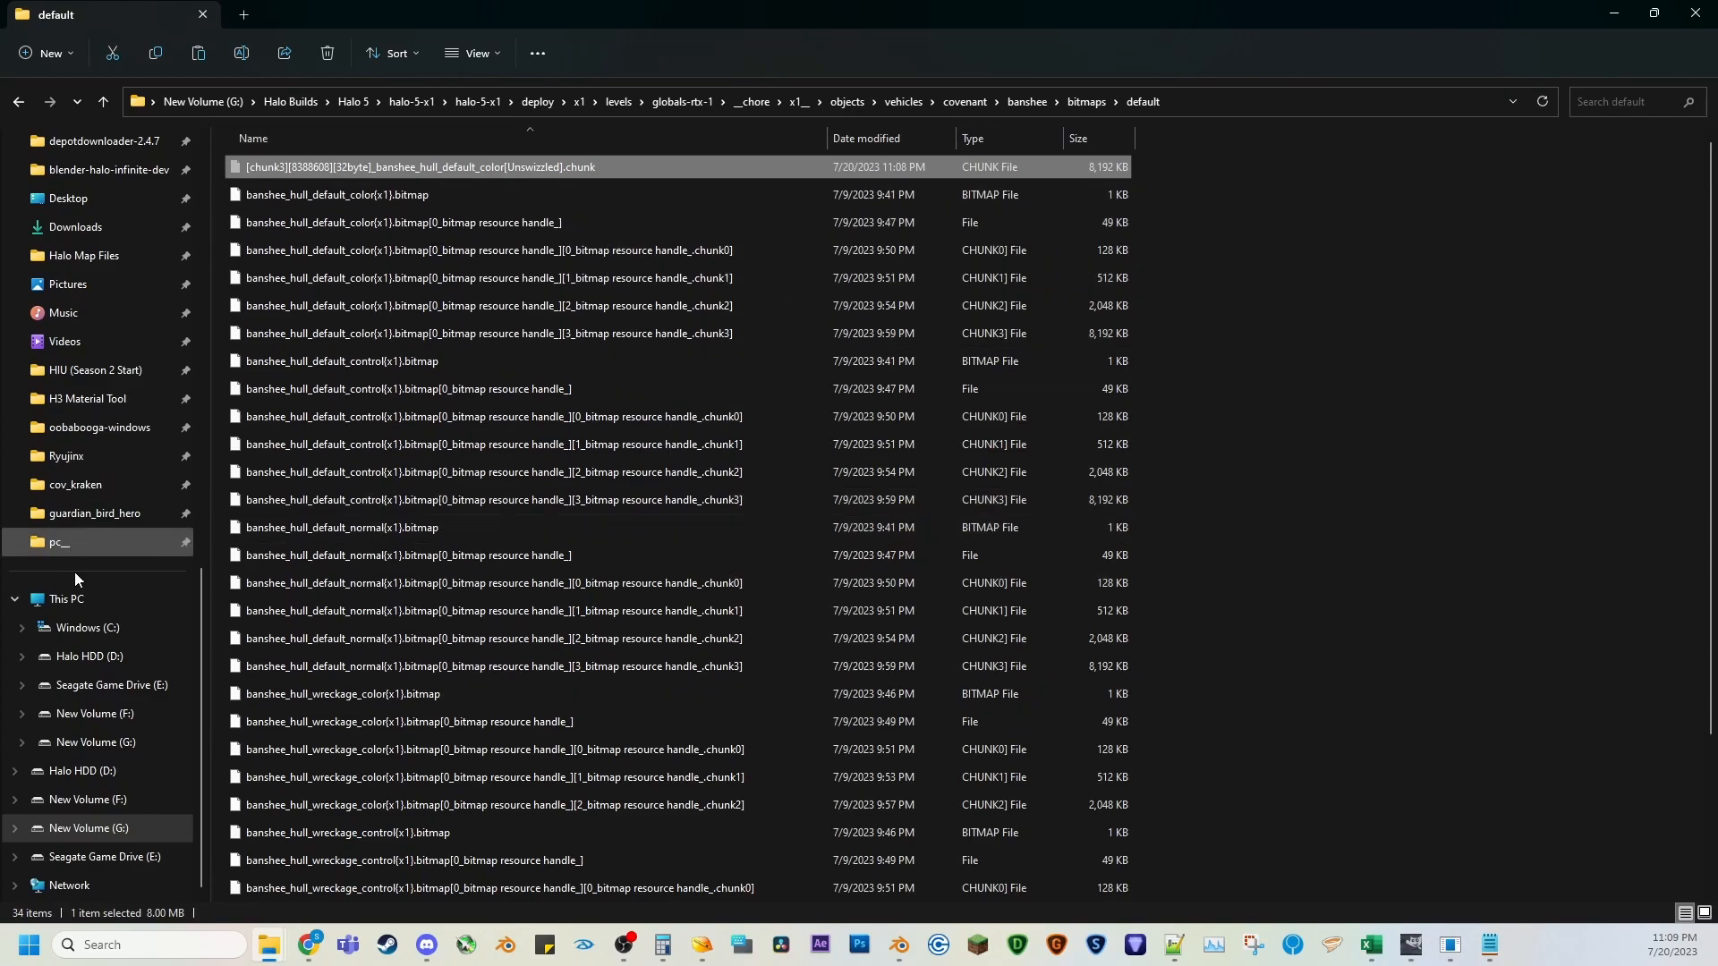
pyautogui.click(101, 658)
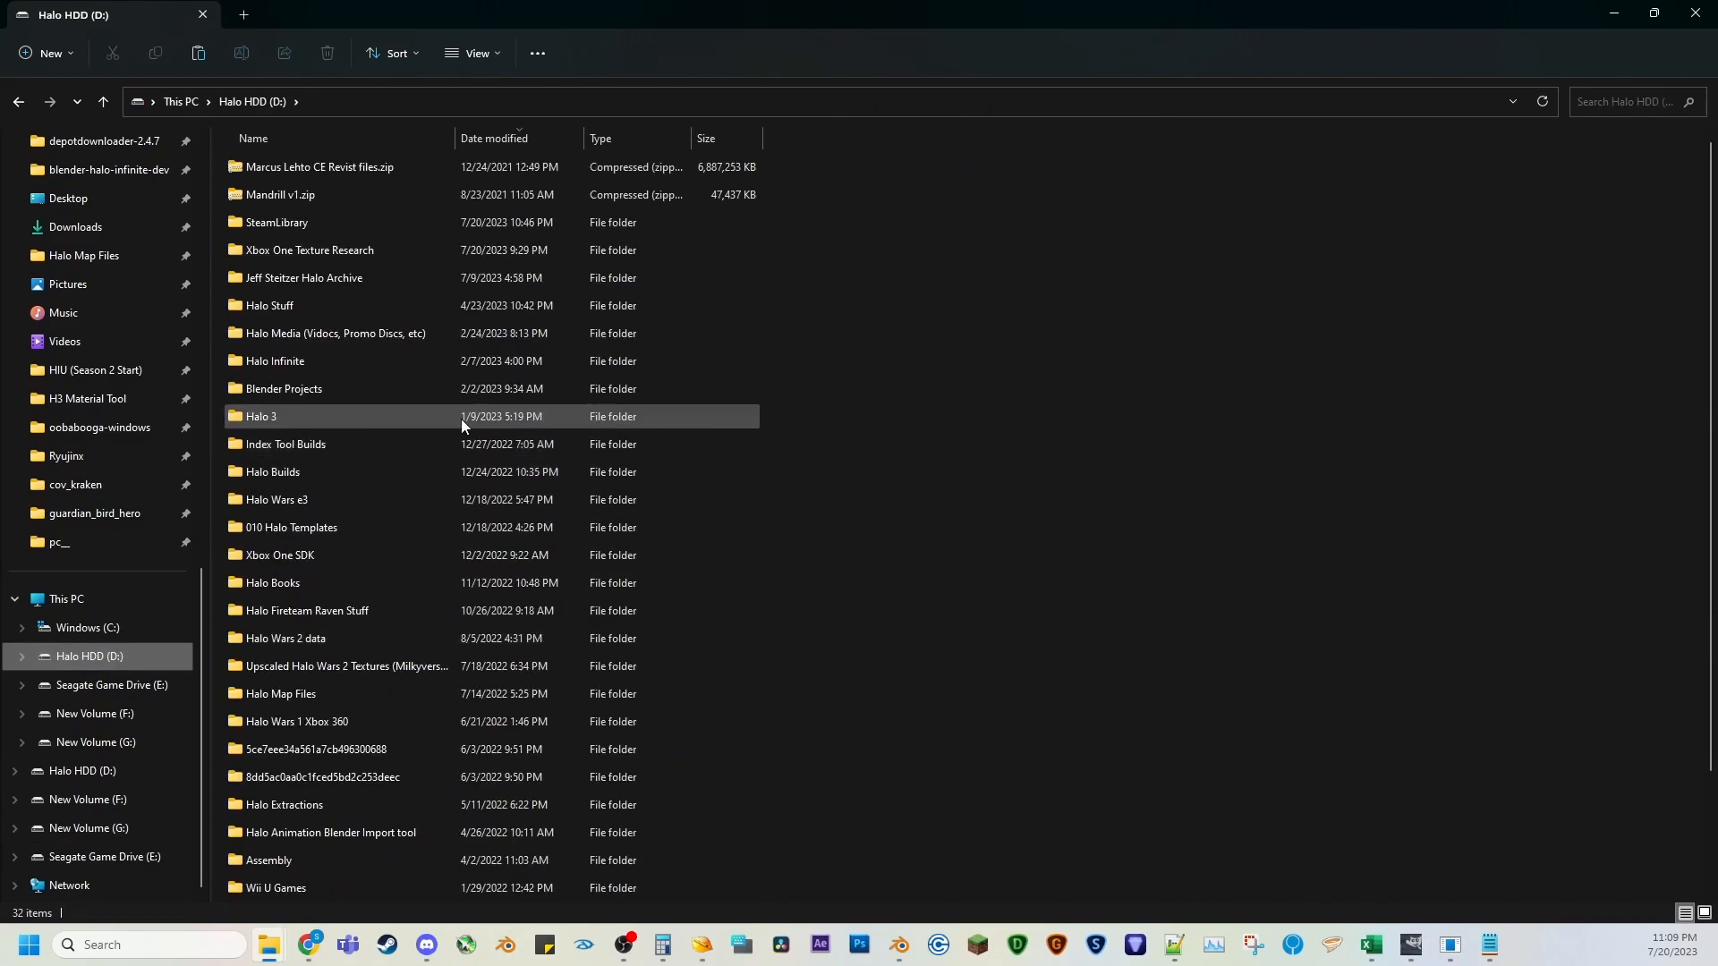
pyautogui.doubleClick(322, 695)
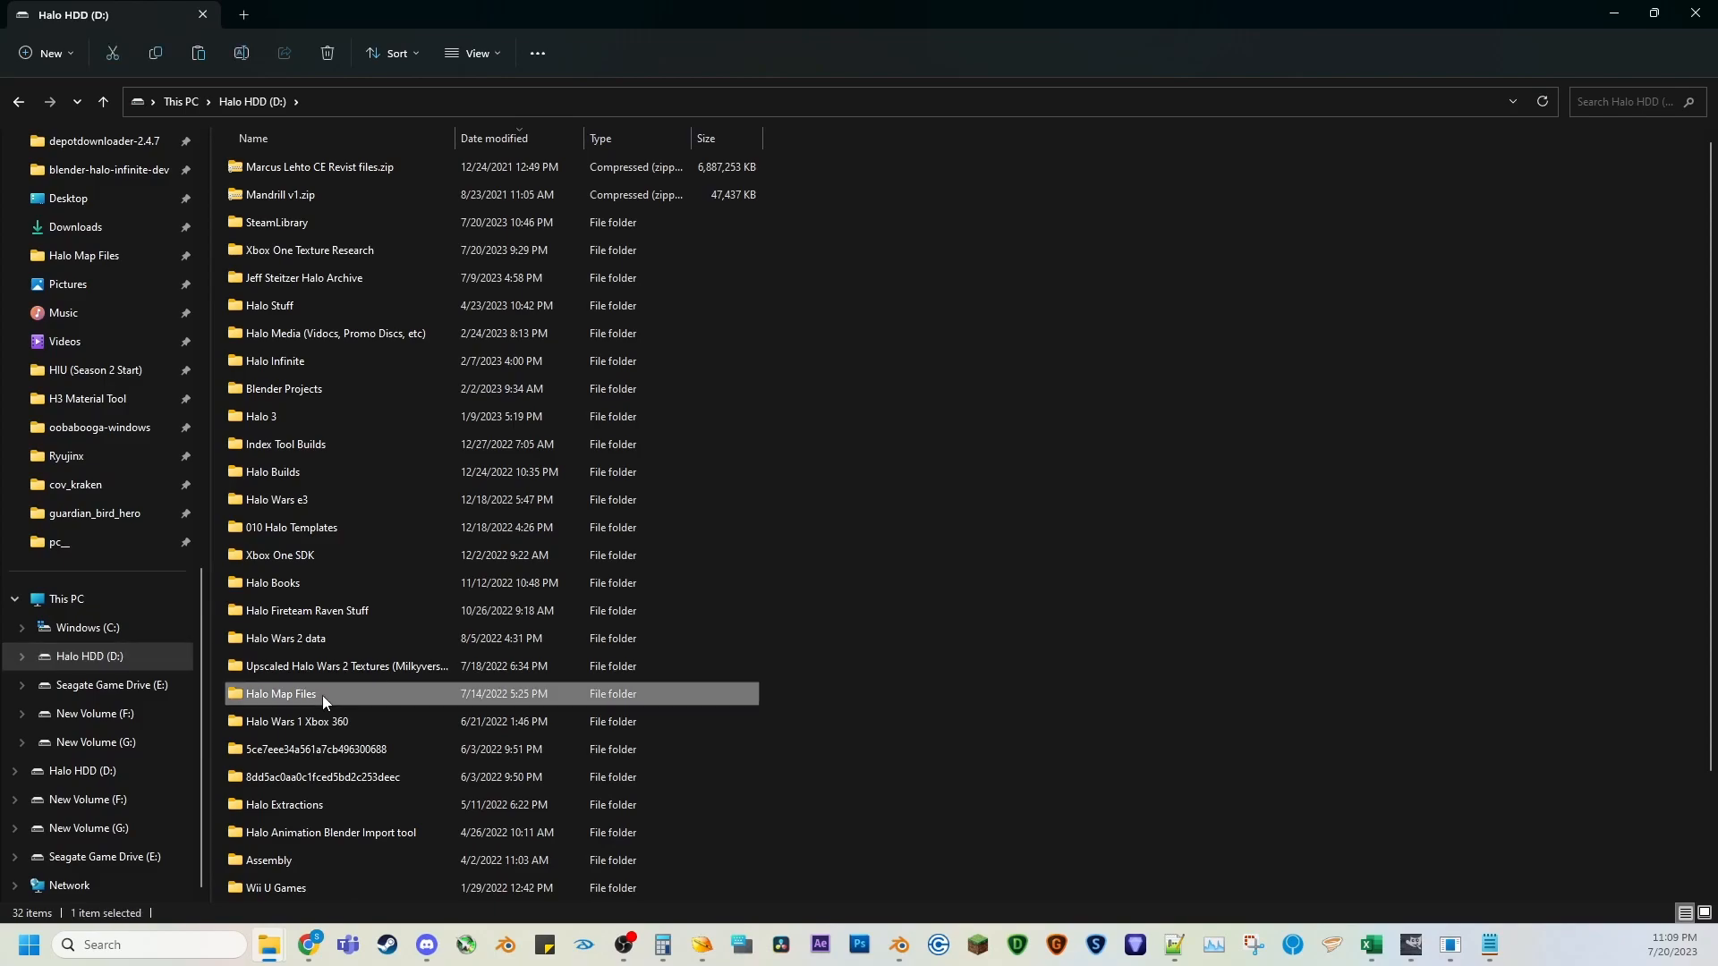
pyautogui.click(99, 830)
pyautogui.doubleClick(313, 363)
pyautogui.doubleClick(307, 233)
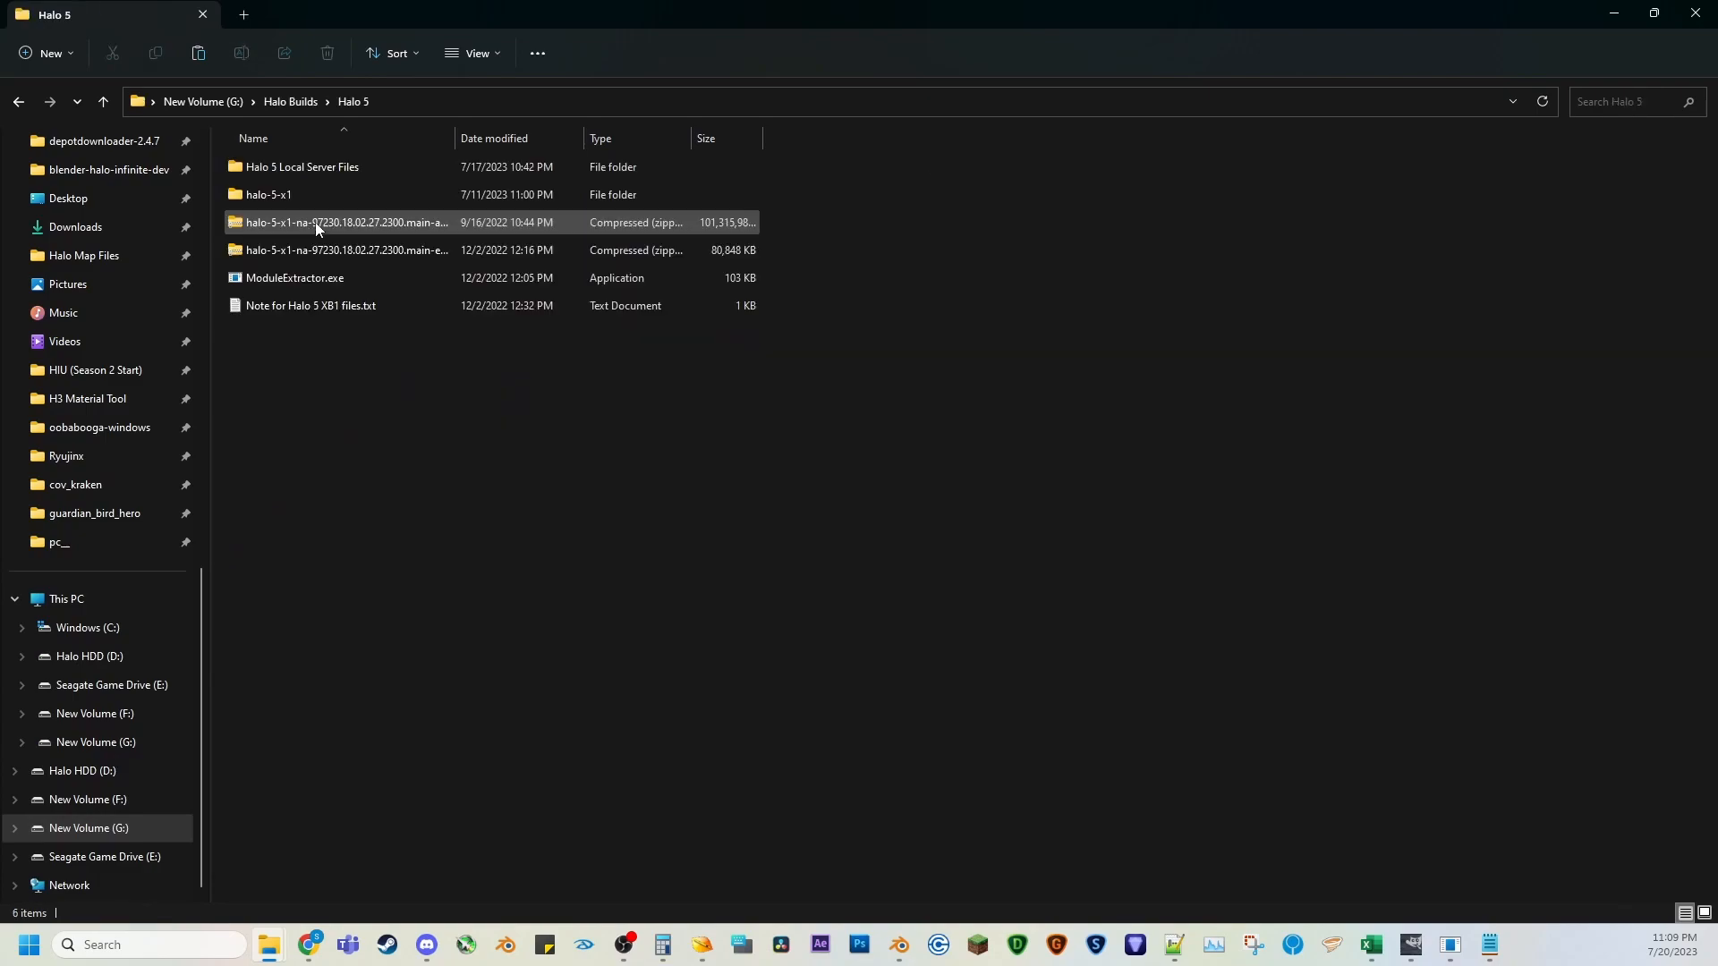
pyautogui.doubleClick(309, 194)
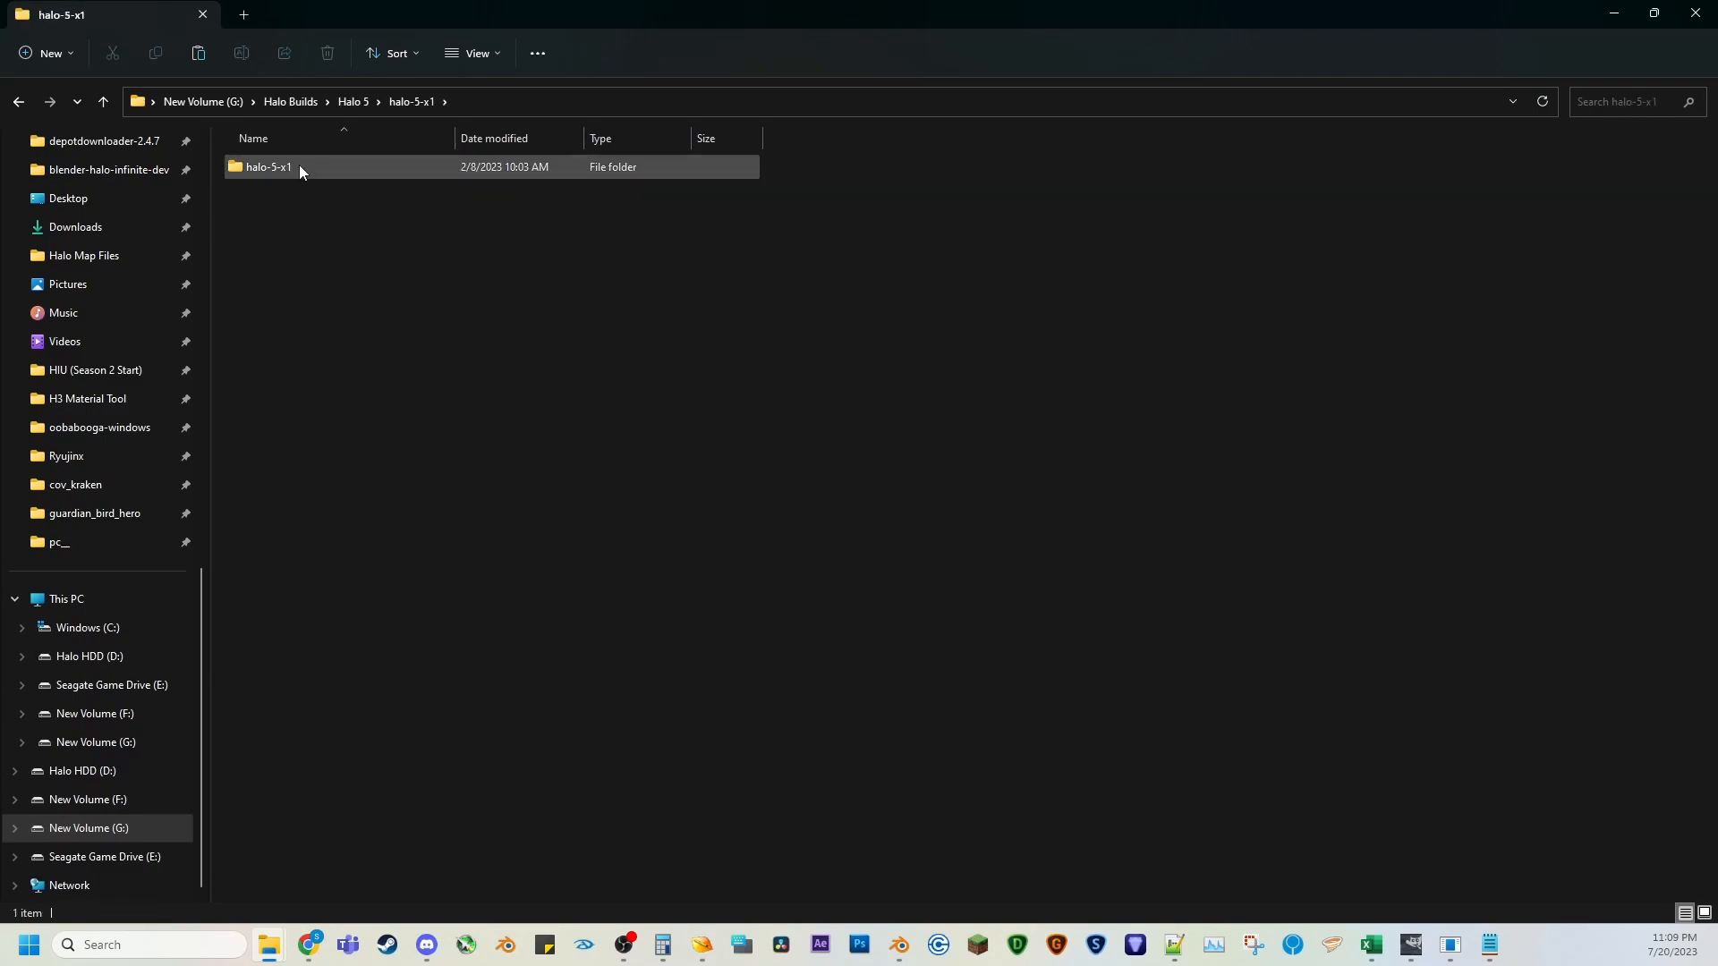
# Go to Xbox One Texture Research\Banshee Xbox on Halo HDD (D:), widen the Name column and paste the copied Unswizzled chunk file.
pyautogui.click(139, 656)
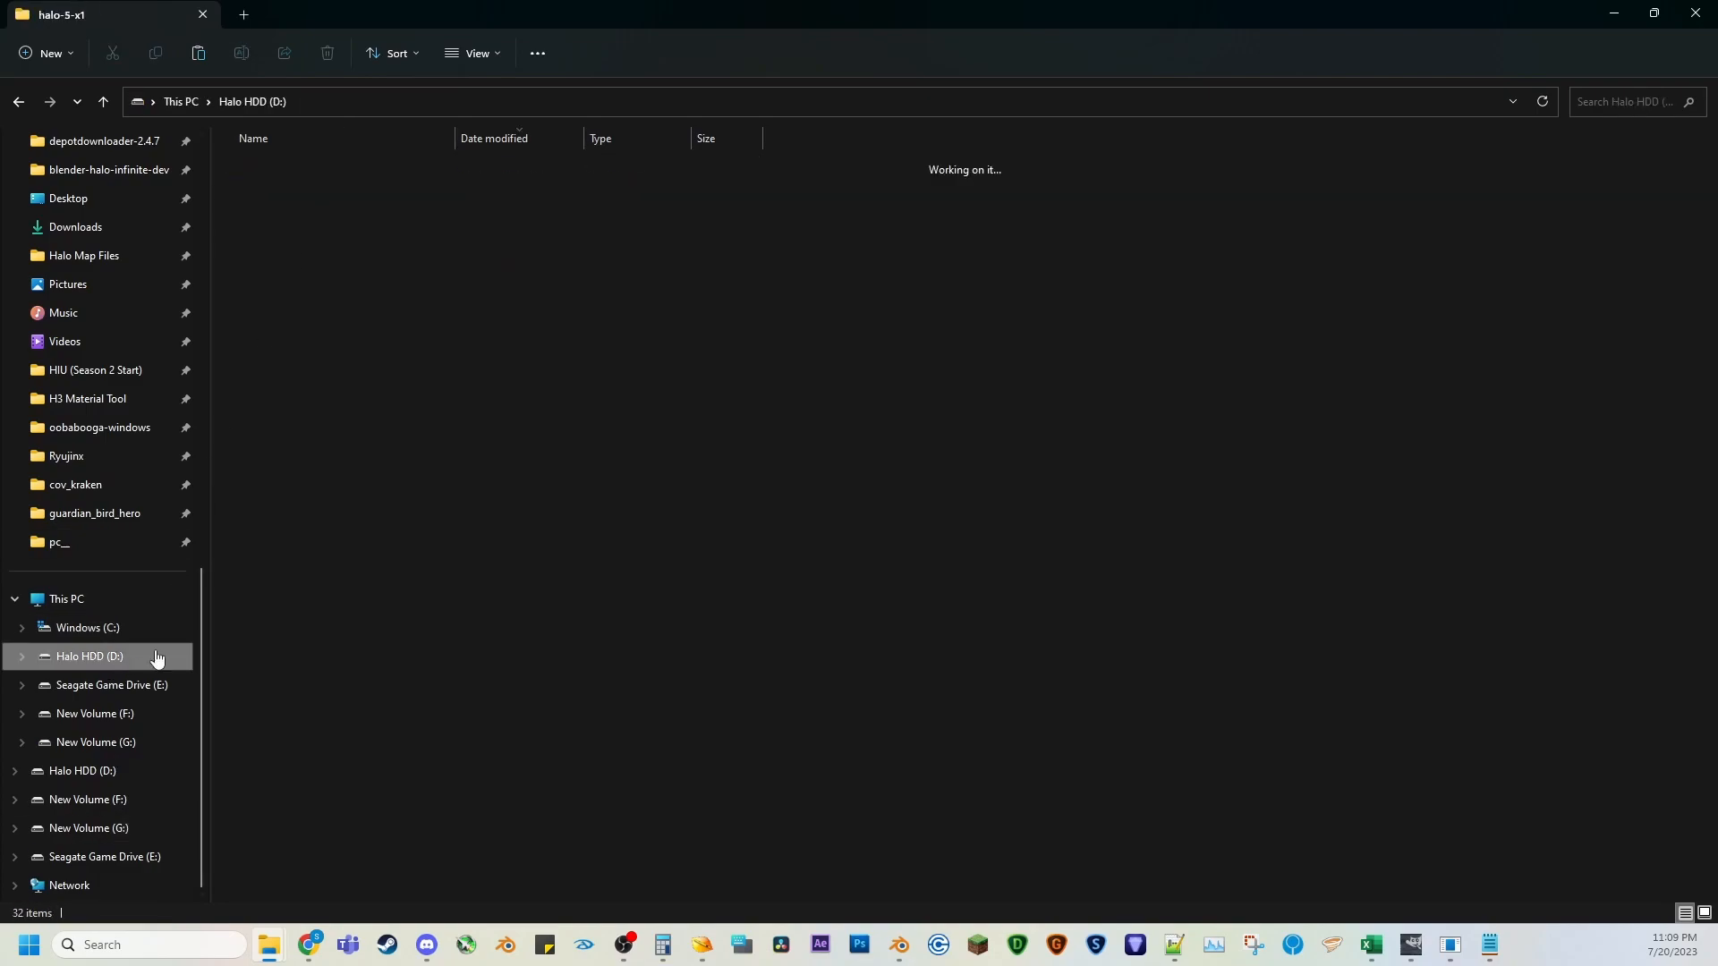
pyautogui.doubleClick(346, 249)
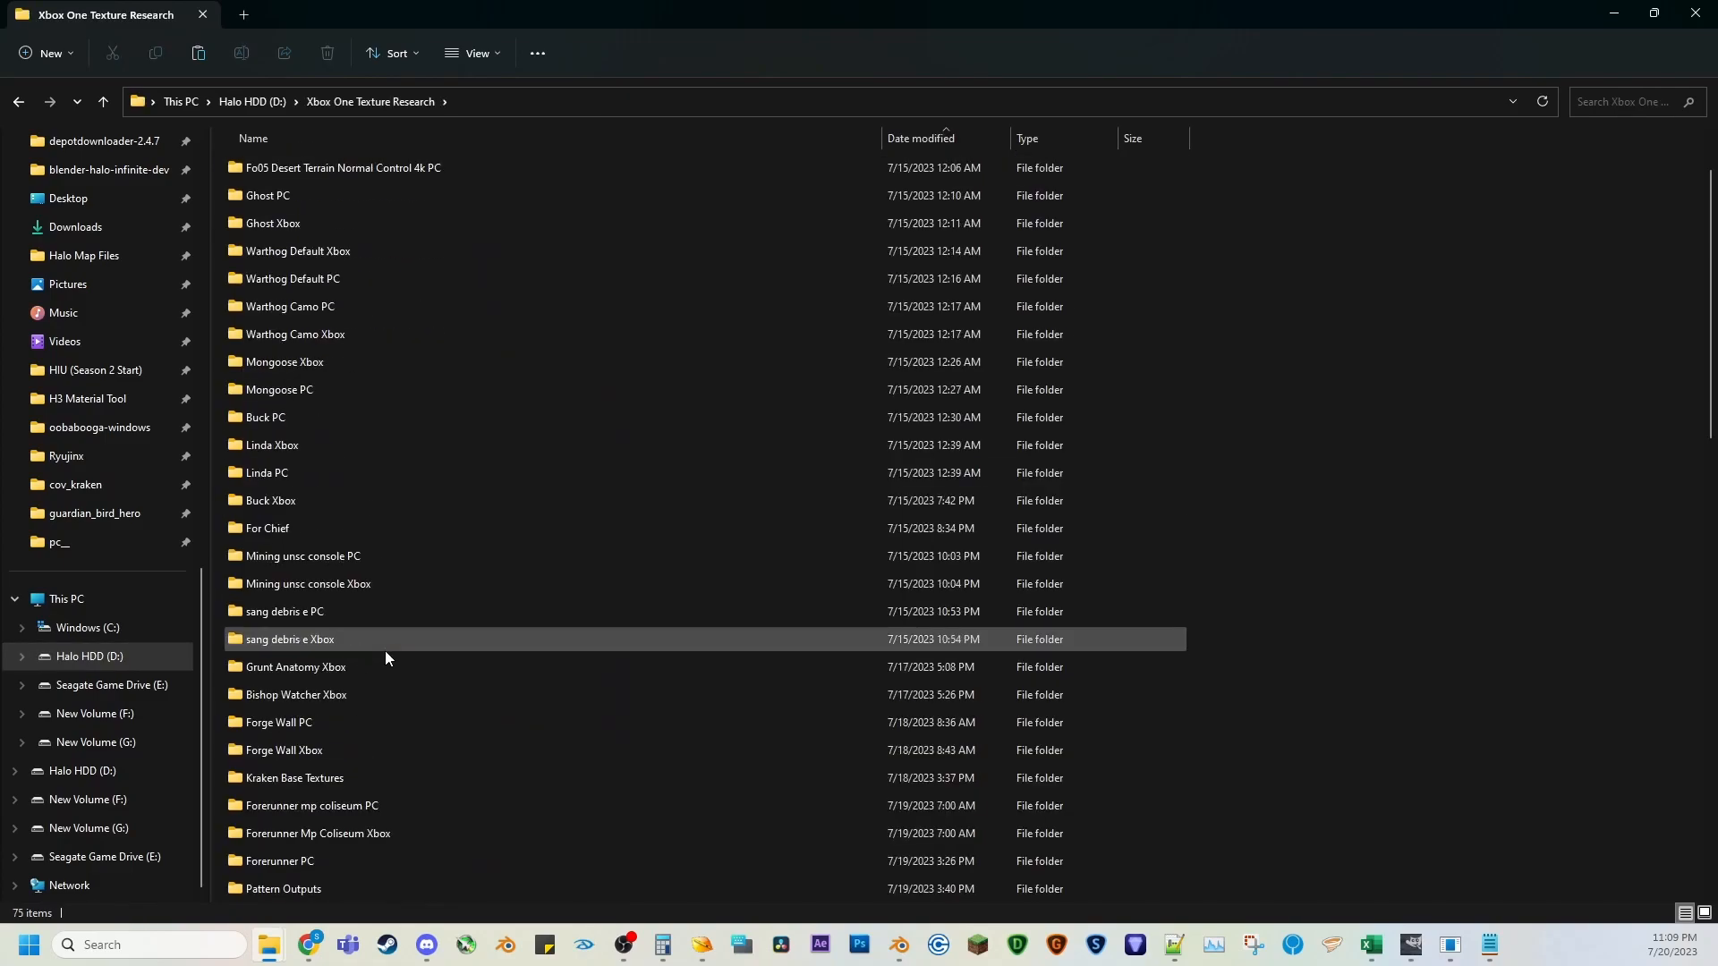
pyautogui.scroll(-12, 338, 309)
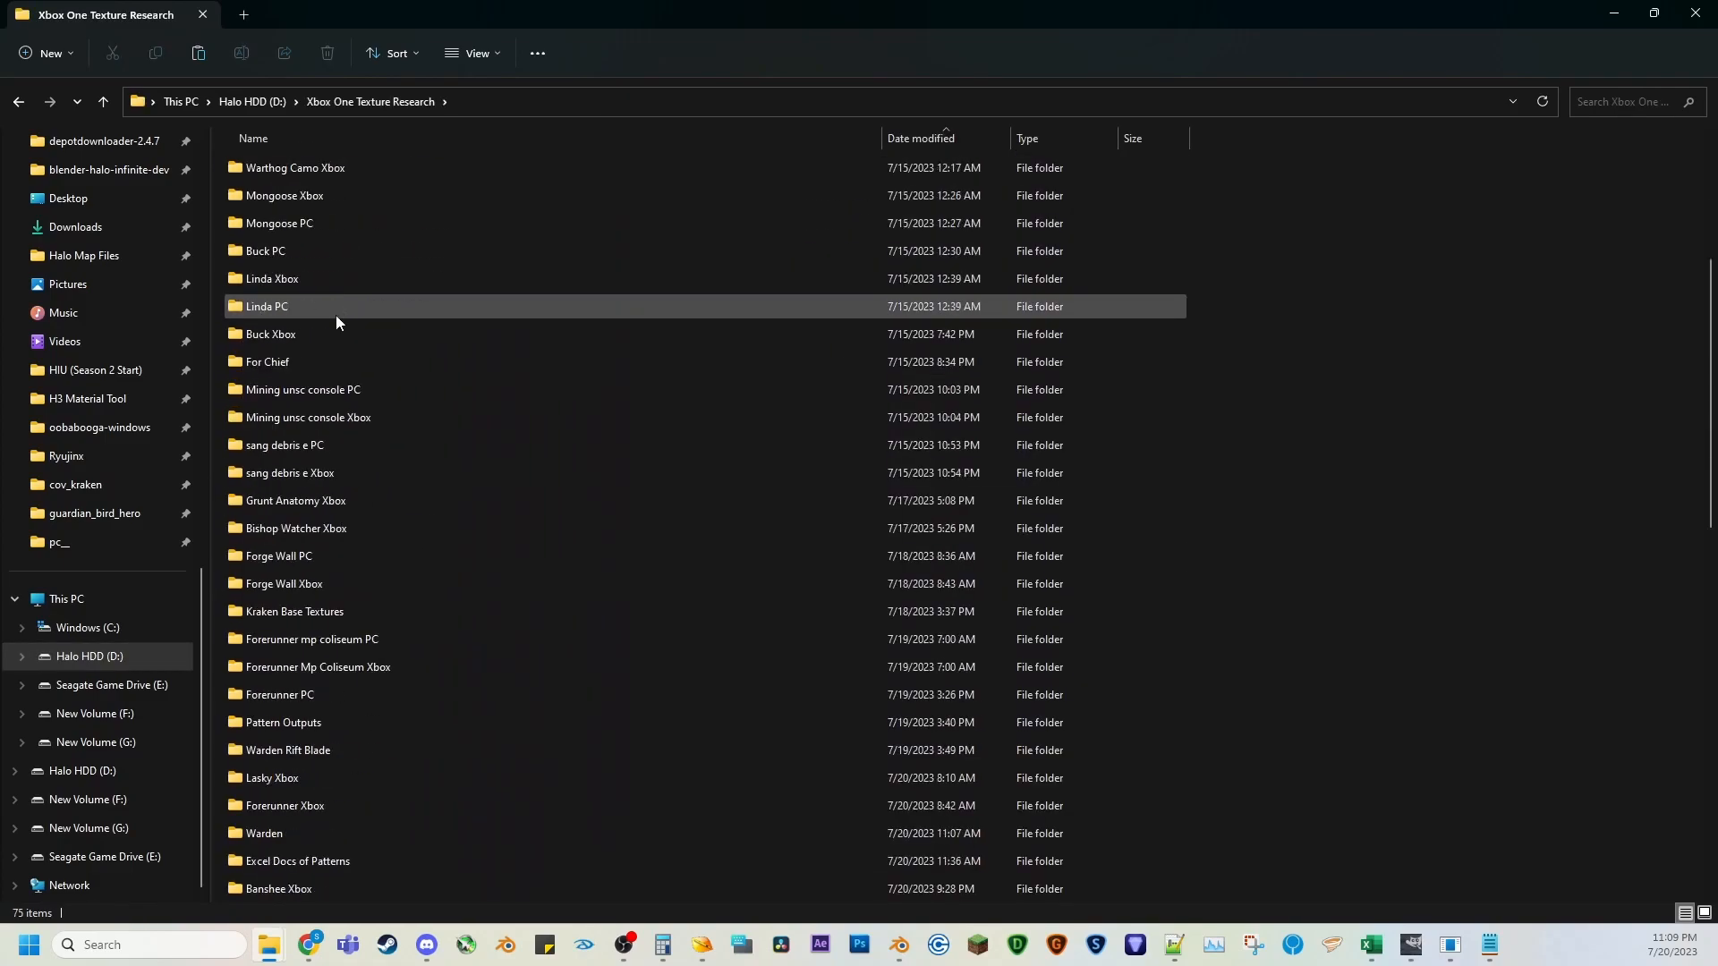
pyautogui.doubleClick(300, 304)
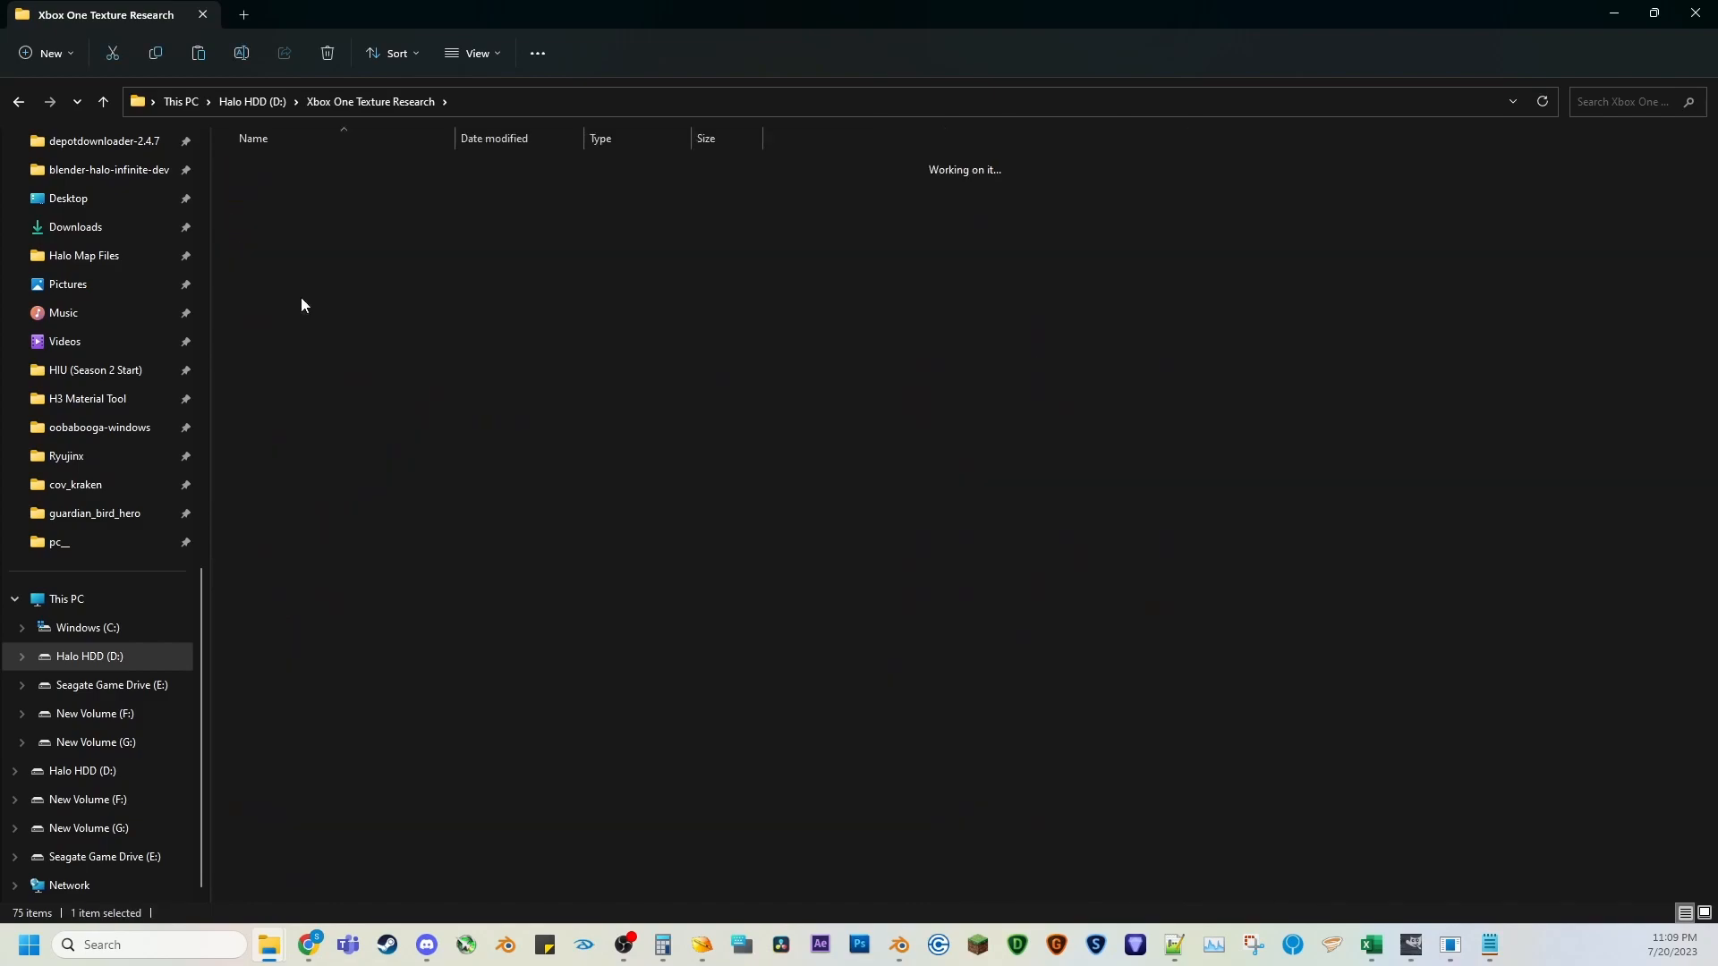
pyautogui.moveTo(456, 138); pyautogui.dragTo(803, 139)
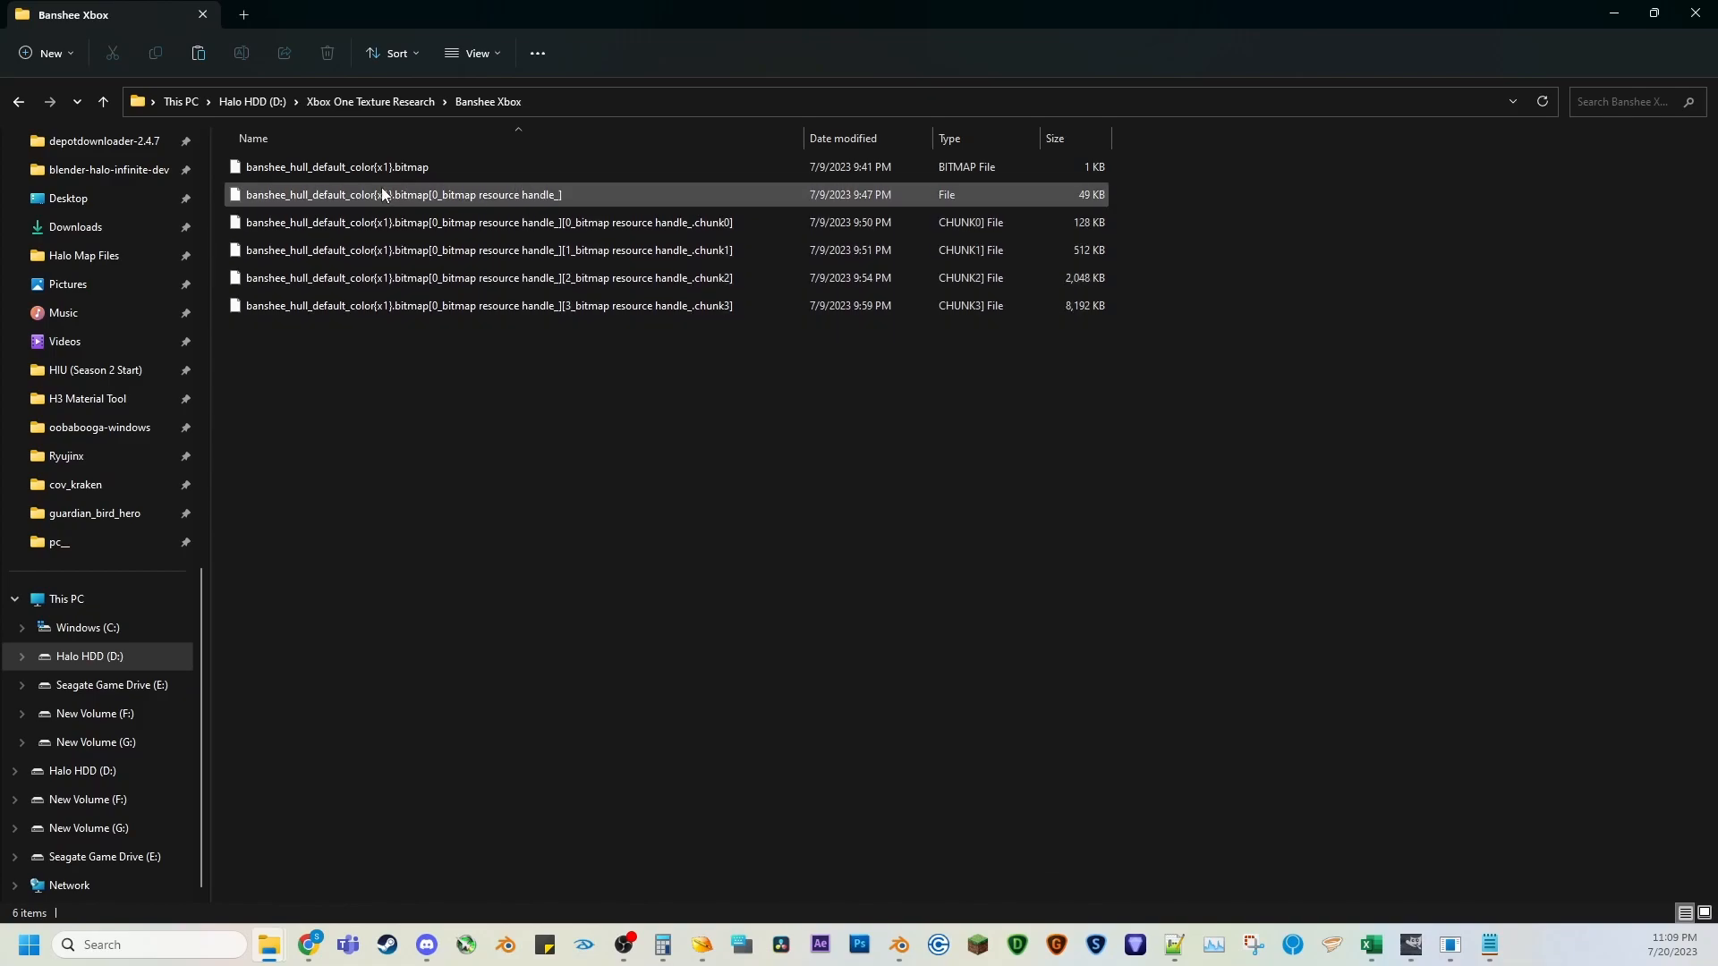
pyautogui.hotkey('ctrl', 'v')
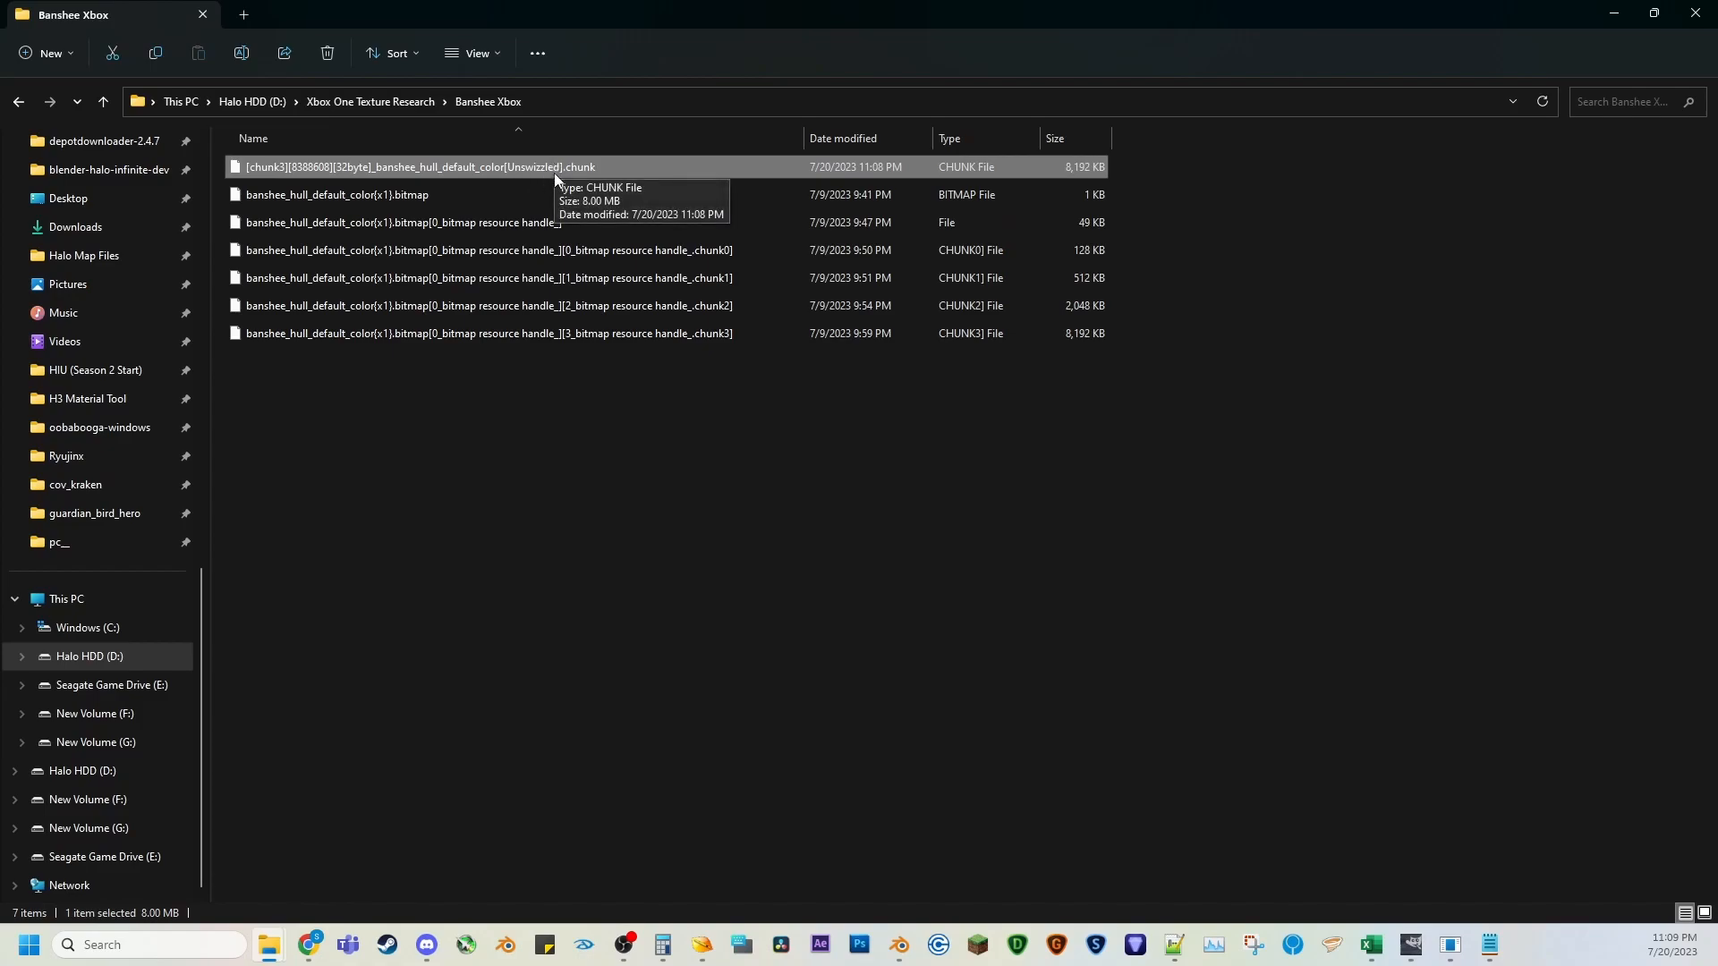
# Copy the file name of the original banshee chunk3 file and give that name to the pasted Unswizzled chunk file.
pyautogui.click(607, 335)
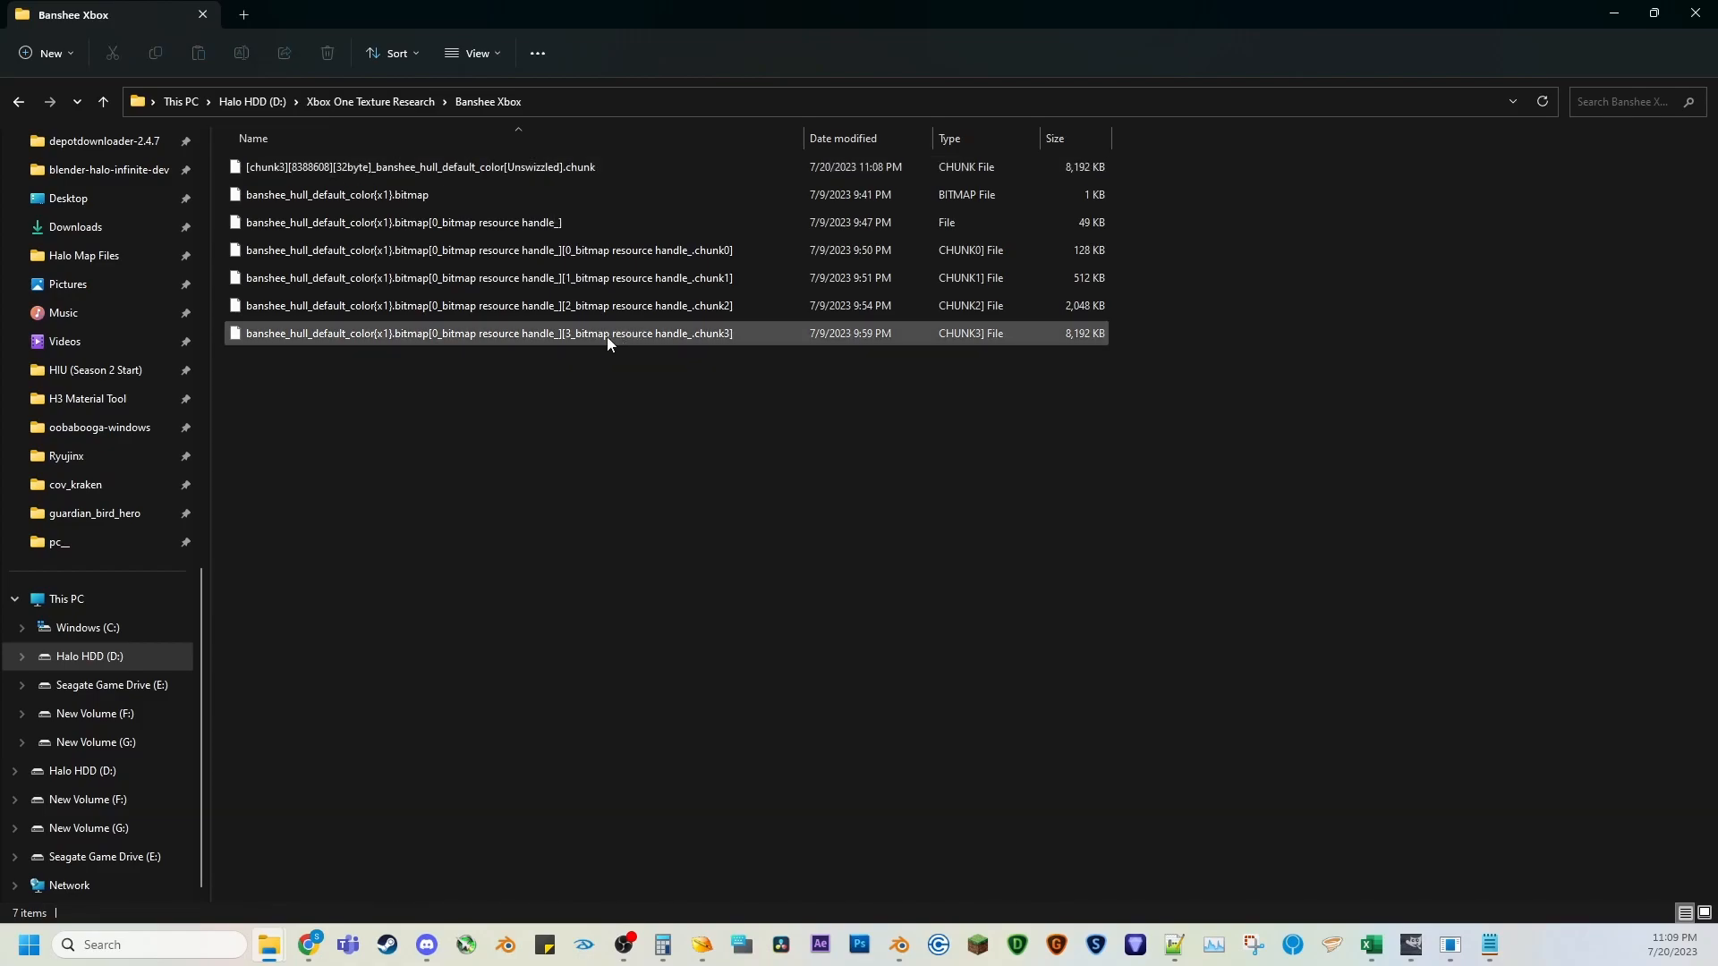
pyautogui.click(542, 335)
pyautogui.hotkey('ctrl', 'c')
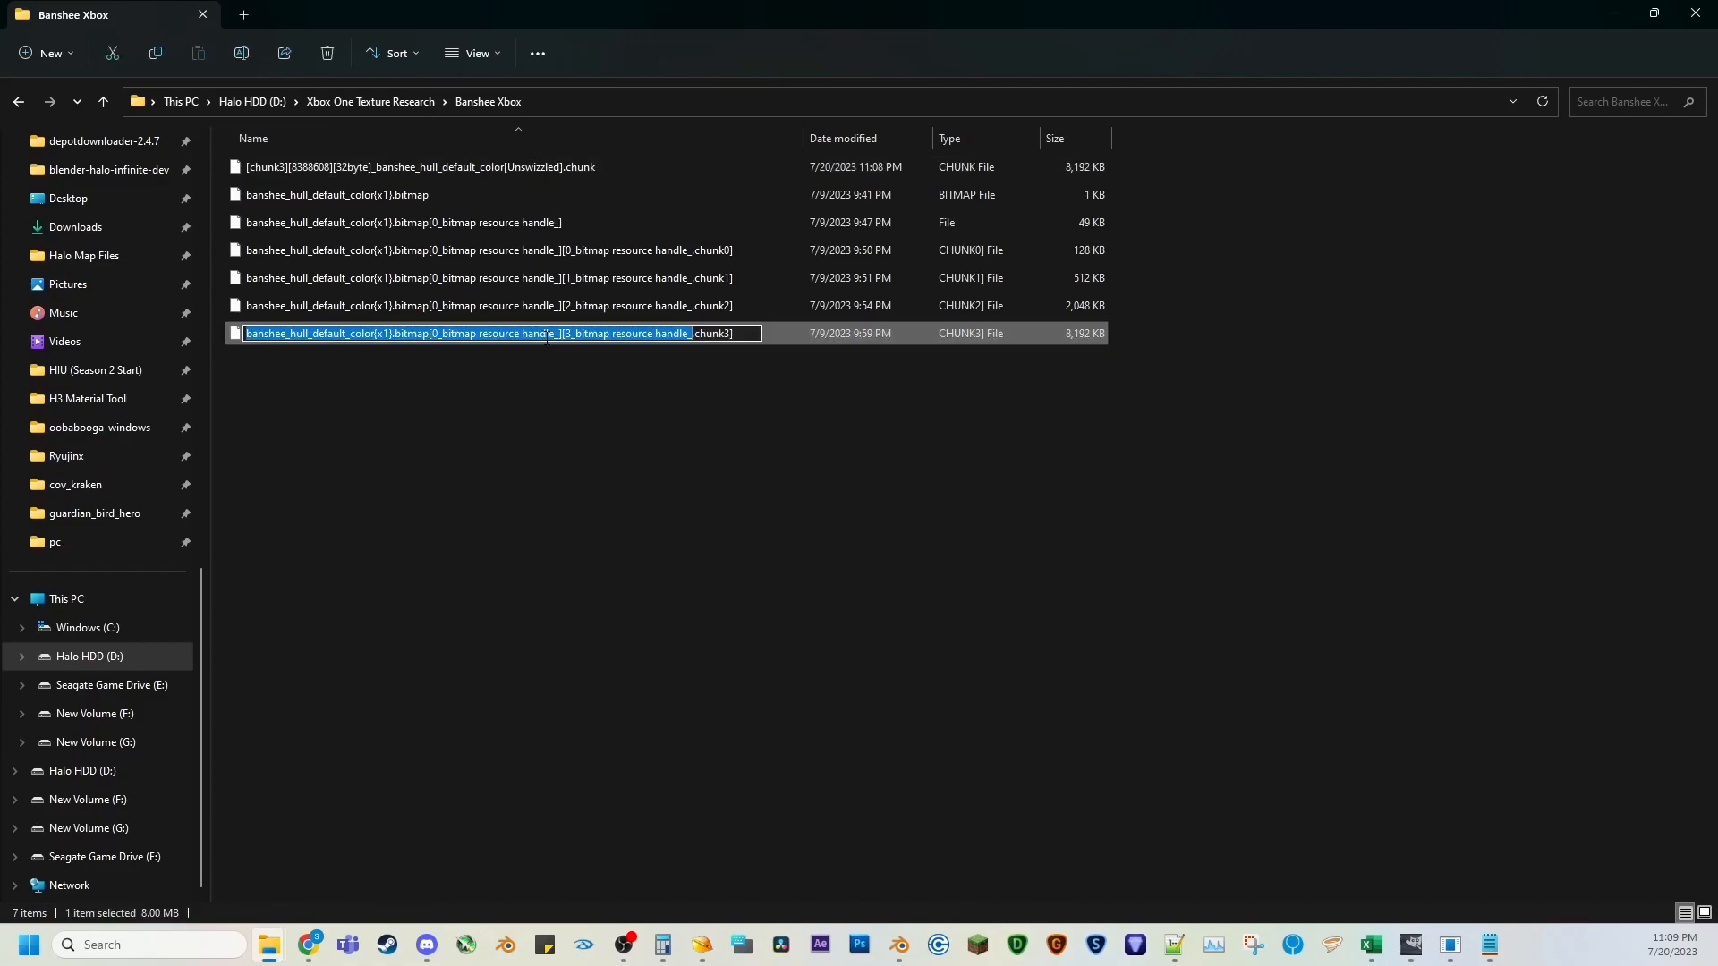
pyautogui.click(549, 403)
pyautogui.click(405, 169)
pyautogui.click(404, 169)
pyautogui.hotkey('ctrl', 'v')
pyautogui.press('Return')
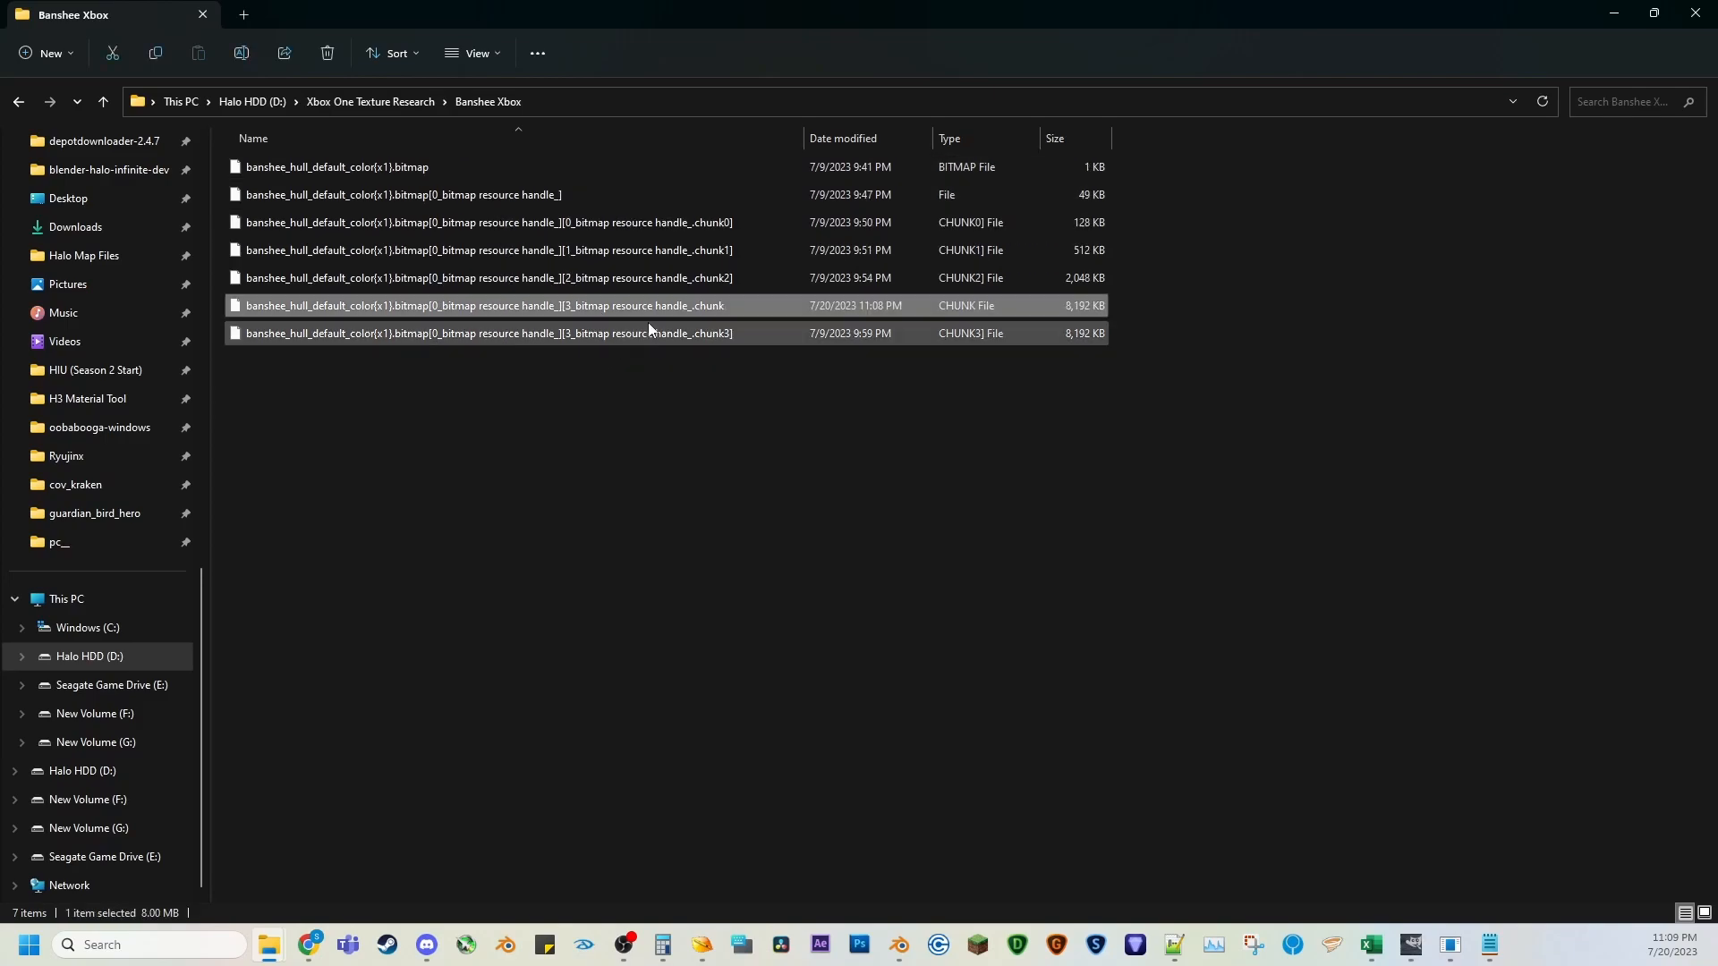
# Delete the original banshee chunk3 file and change the unswizzled file's extension to .chunk3], accepting the extension change.
pyautogui.click(716, 335)
pyautogui.press('Delete')
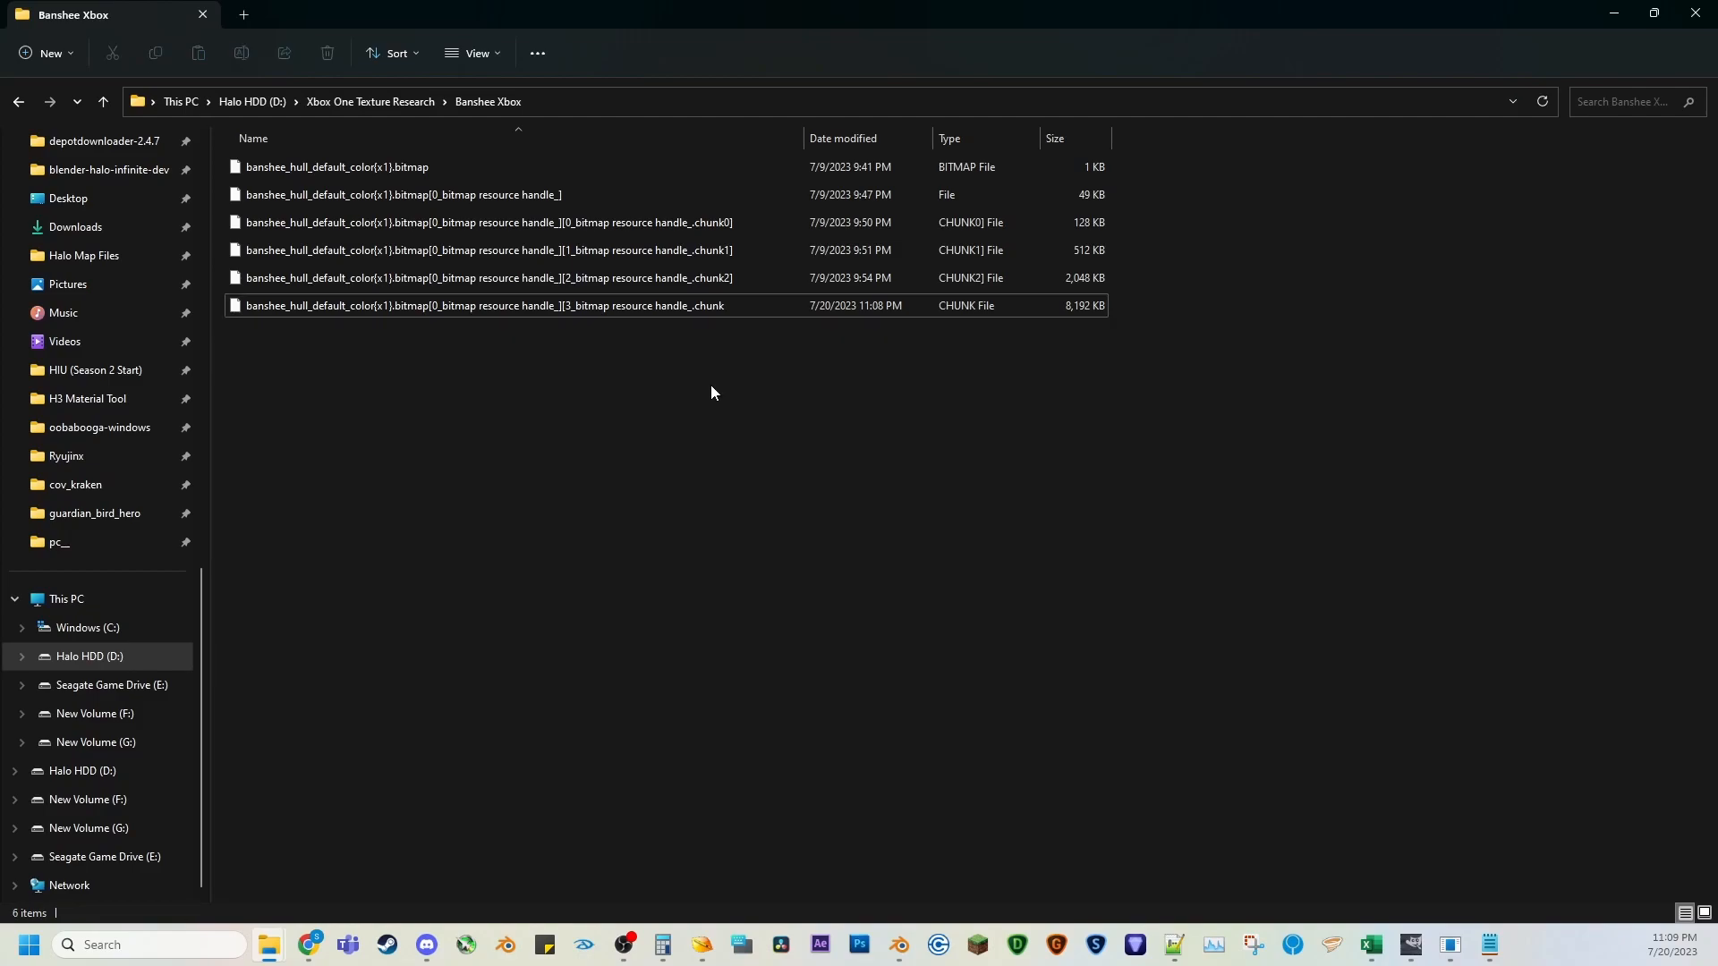
pyautogui.click(725, 309)
pyautogui.press('F2')
pyautogui.press('End')
pyautogui.write('3]')
pyautogui.press('Return')
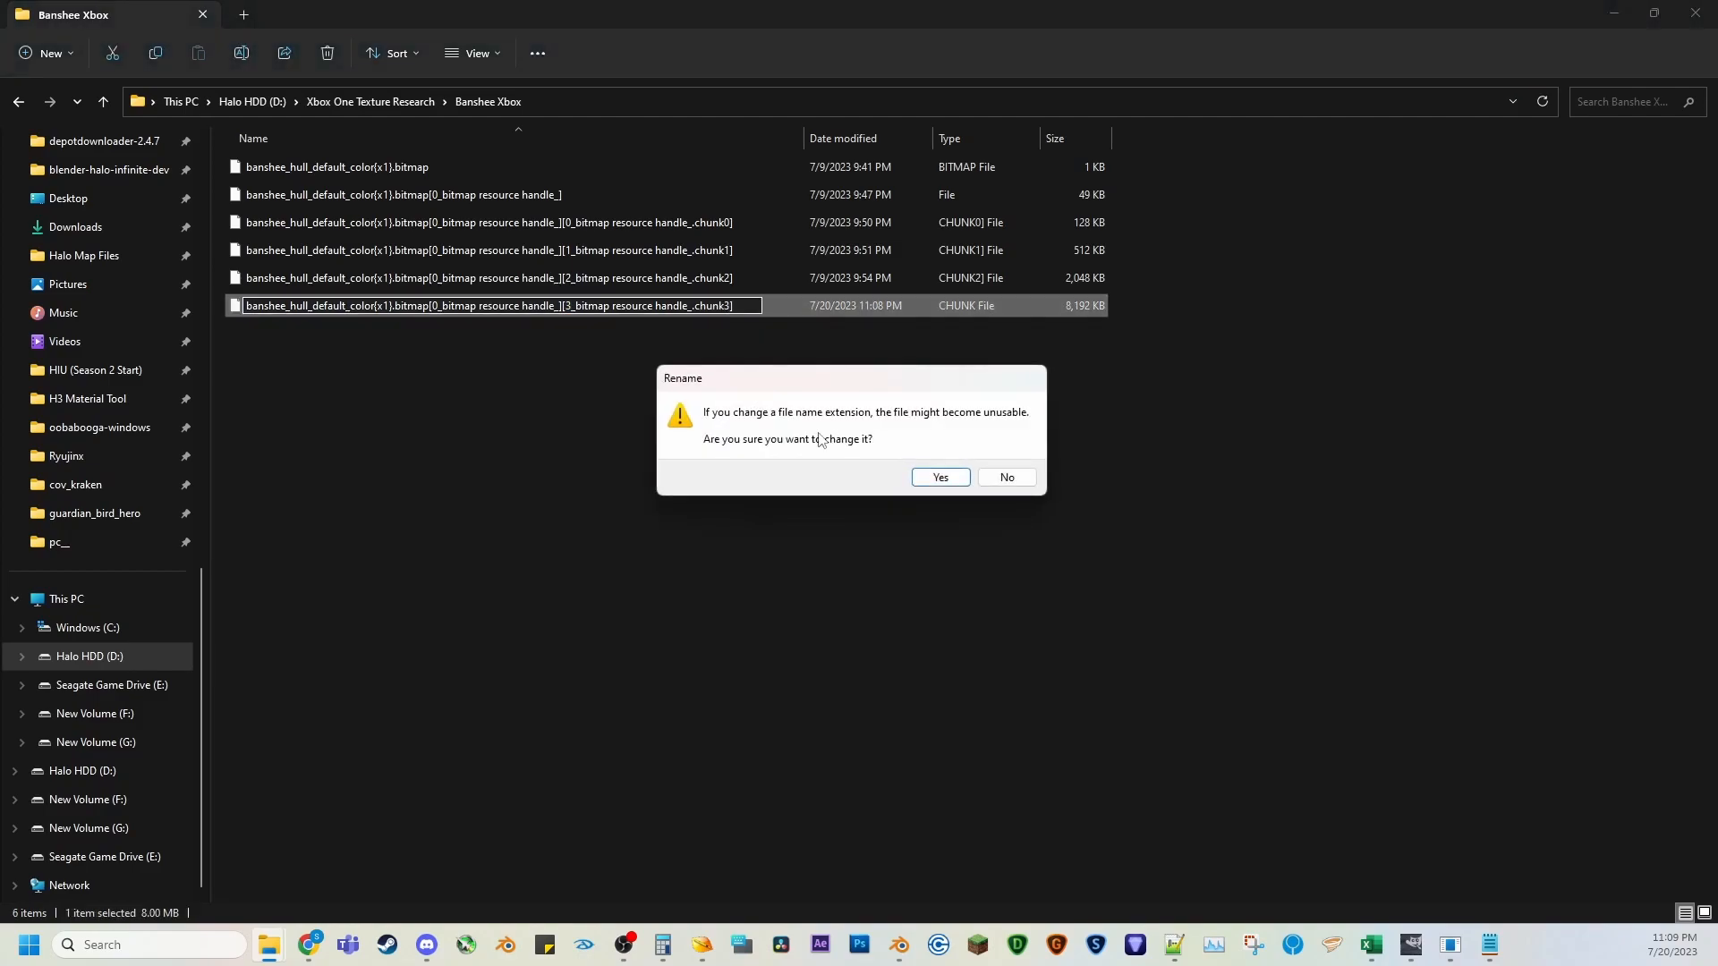
pyautogui.click(935, 476)
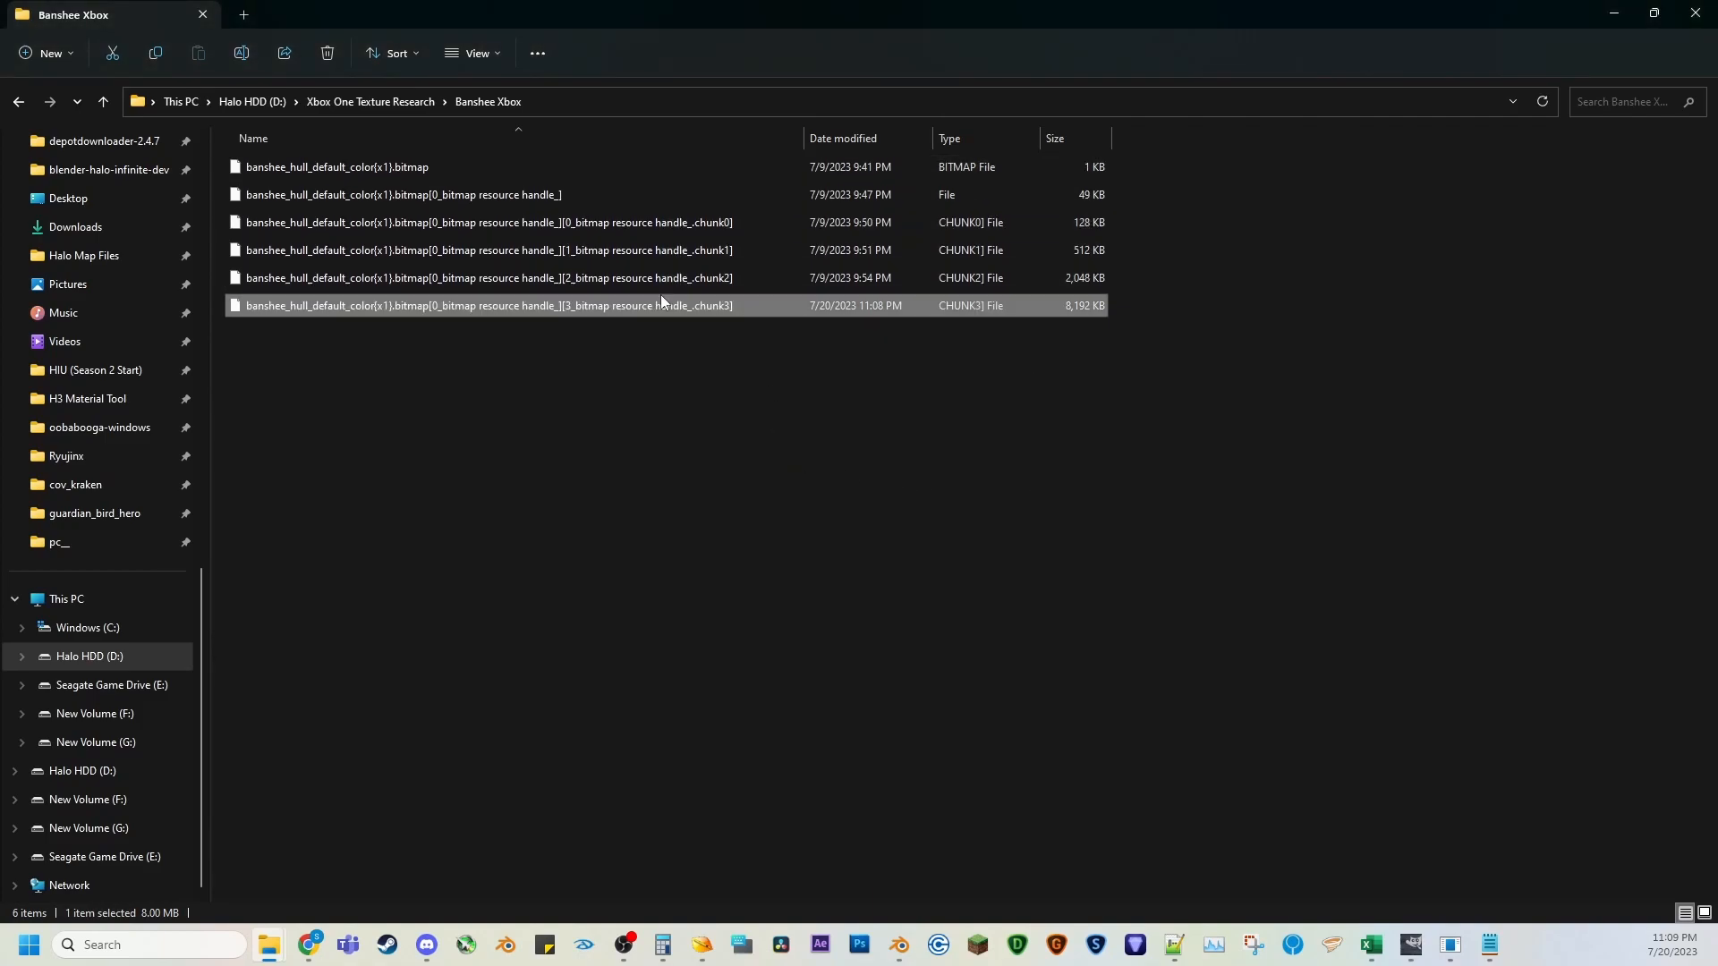
# Switch to Zedds Super Cool Bitmap Tool and convert banshee_hull_default_color{x1}.bitmap to a DDS file.
pyautogui.click(1449, 945)
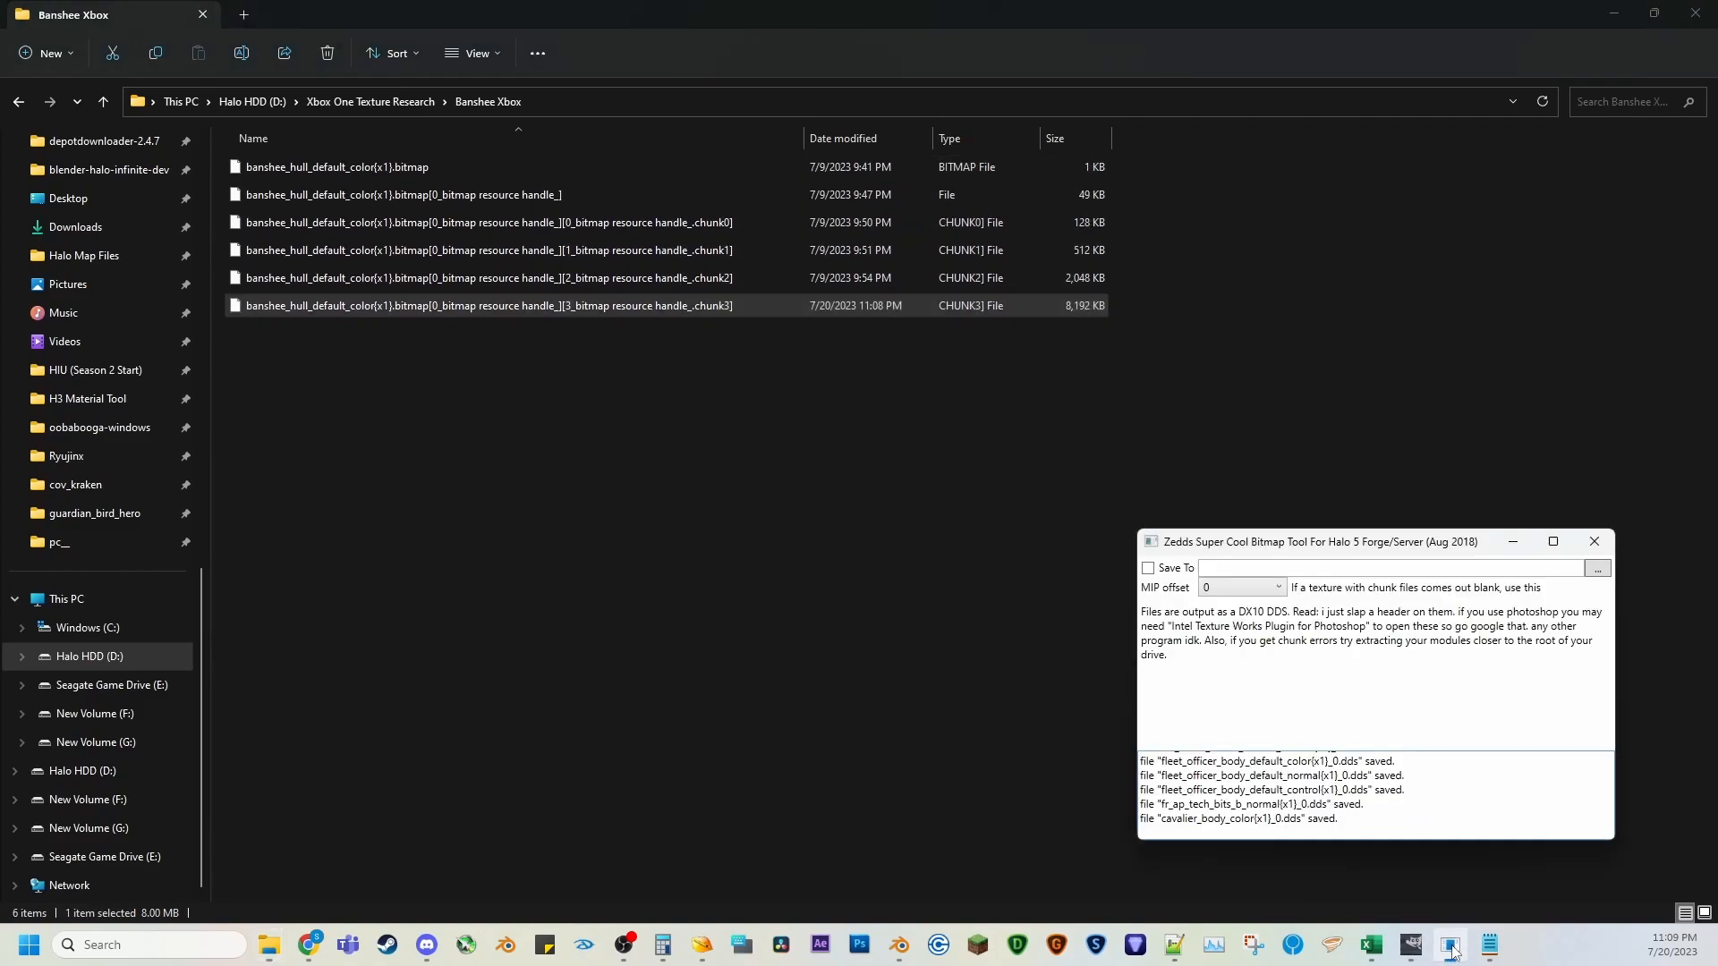
pyautogui.moveTo(1363, 555); pyautogui.dragTo(1372, 435)
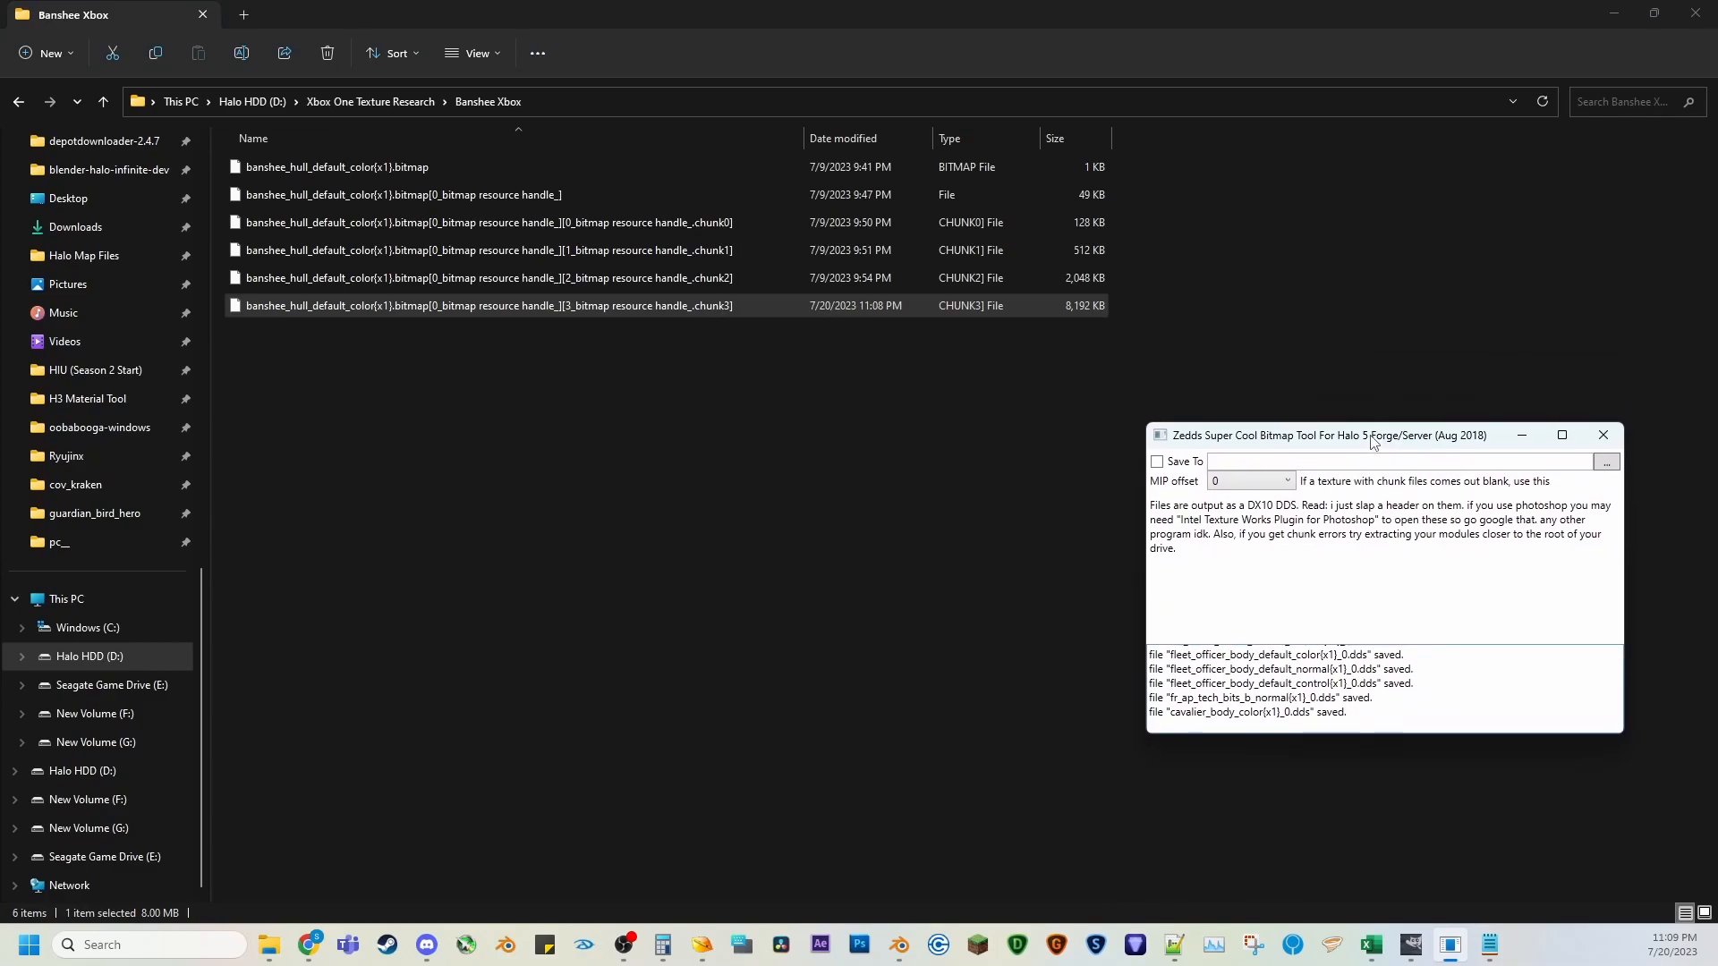
pyautogui.moveTo(272, 171); pyautogui.dragTo(1290, 590)
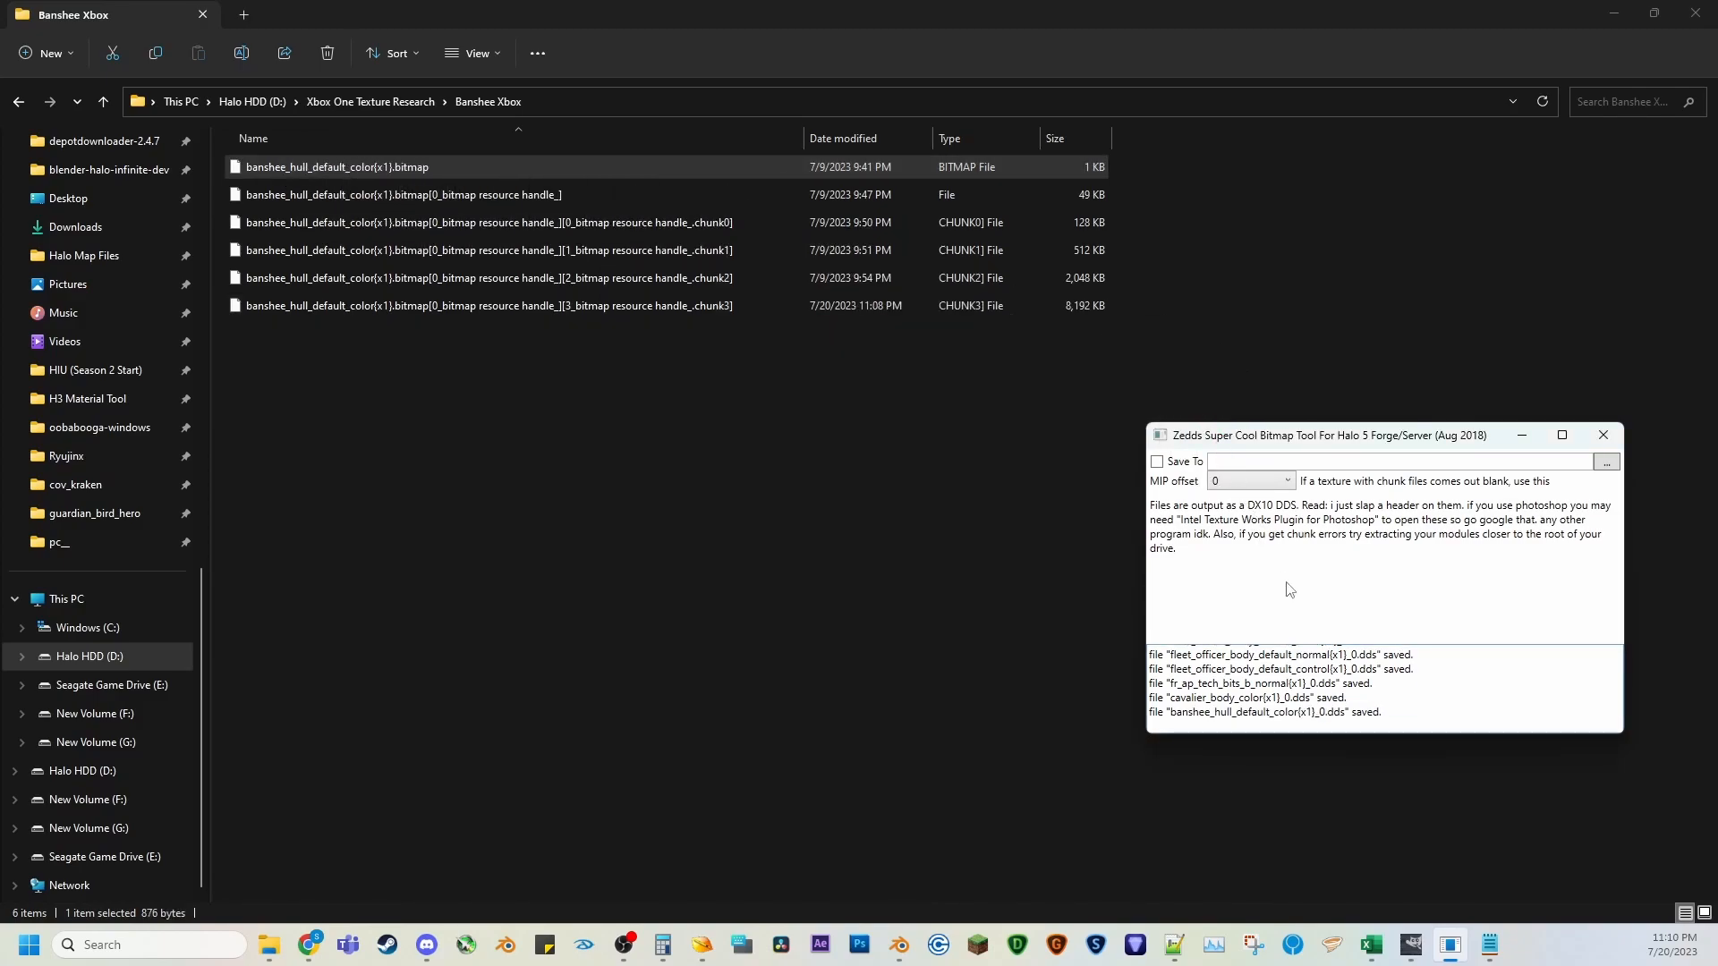
# Open banshee_hull_default_color{x1}_0.dds in GIMP and hide its Alpha channel.
pyautogui.click(385, 336)
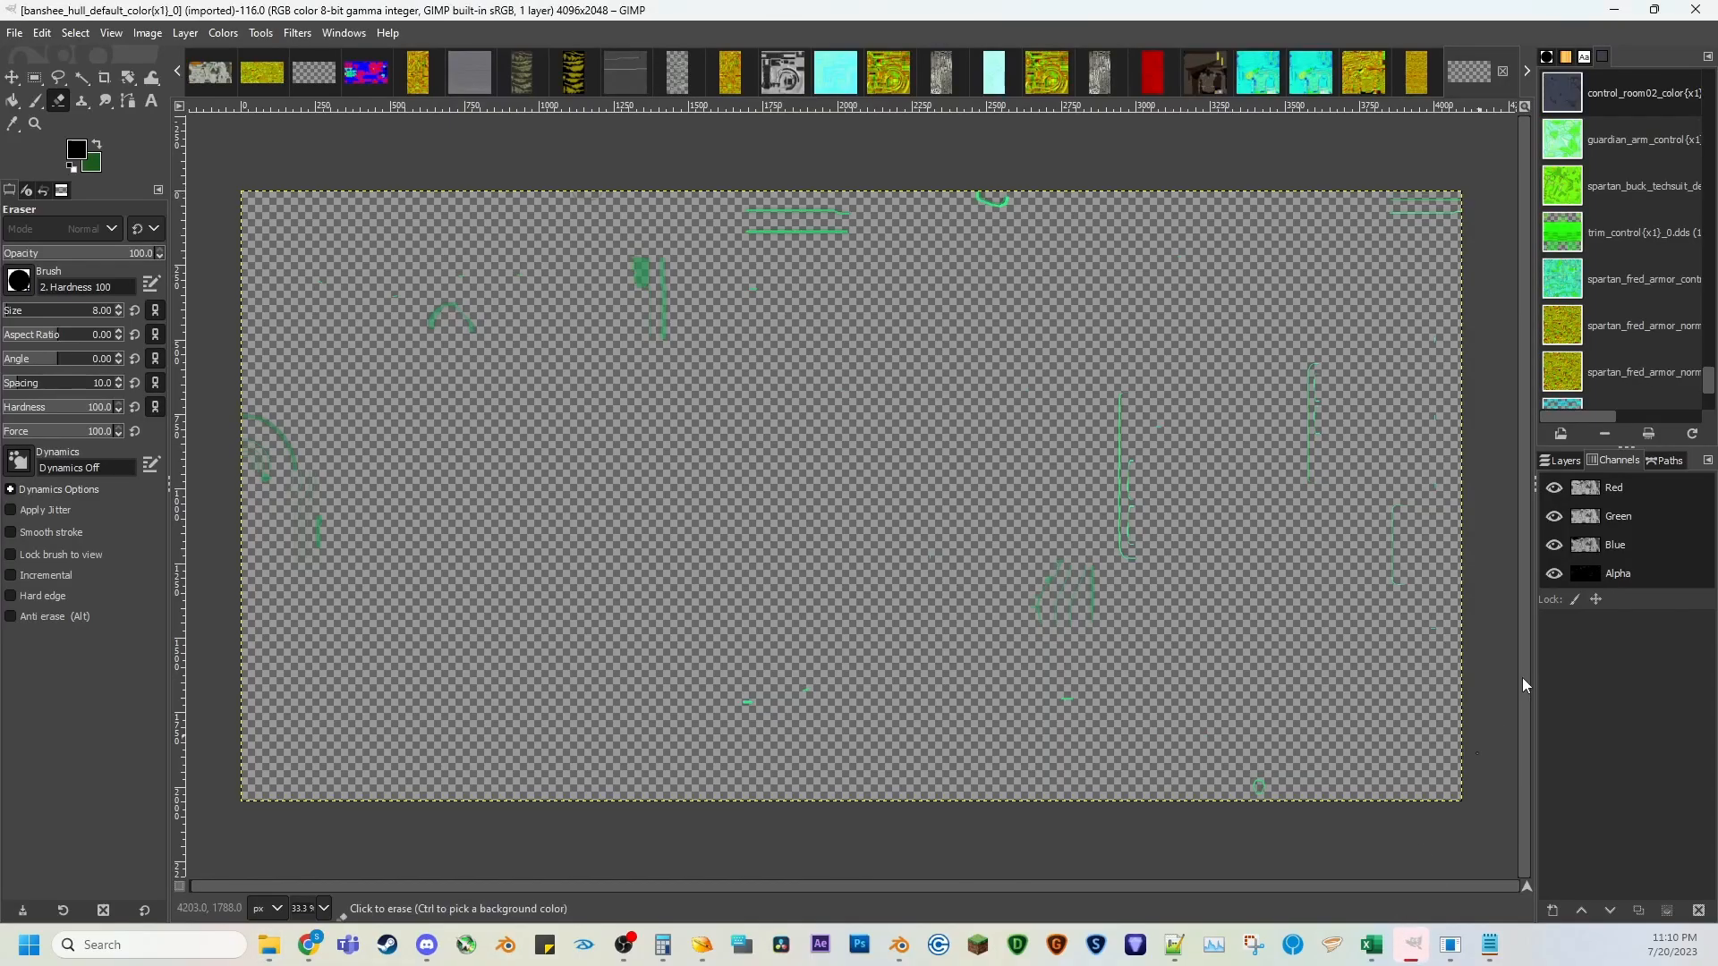
pyautogui.click(1563, 573)
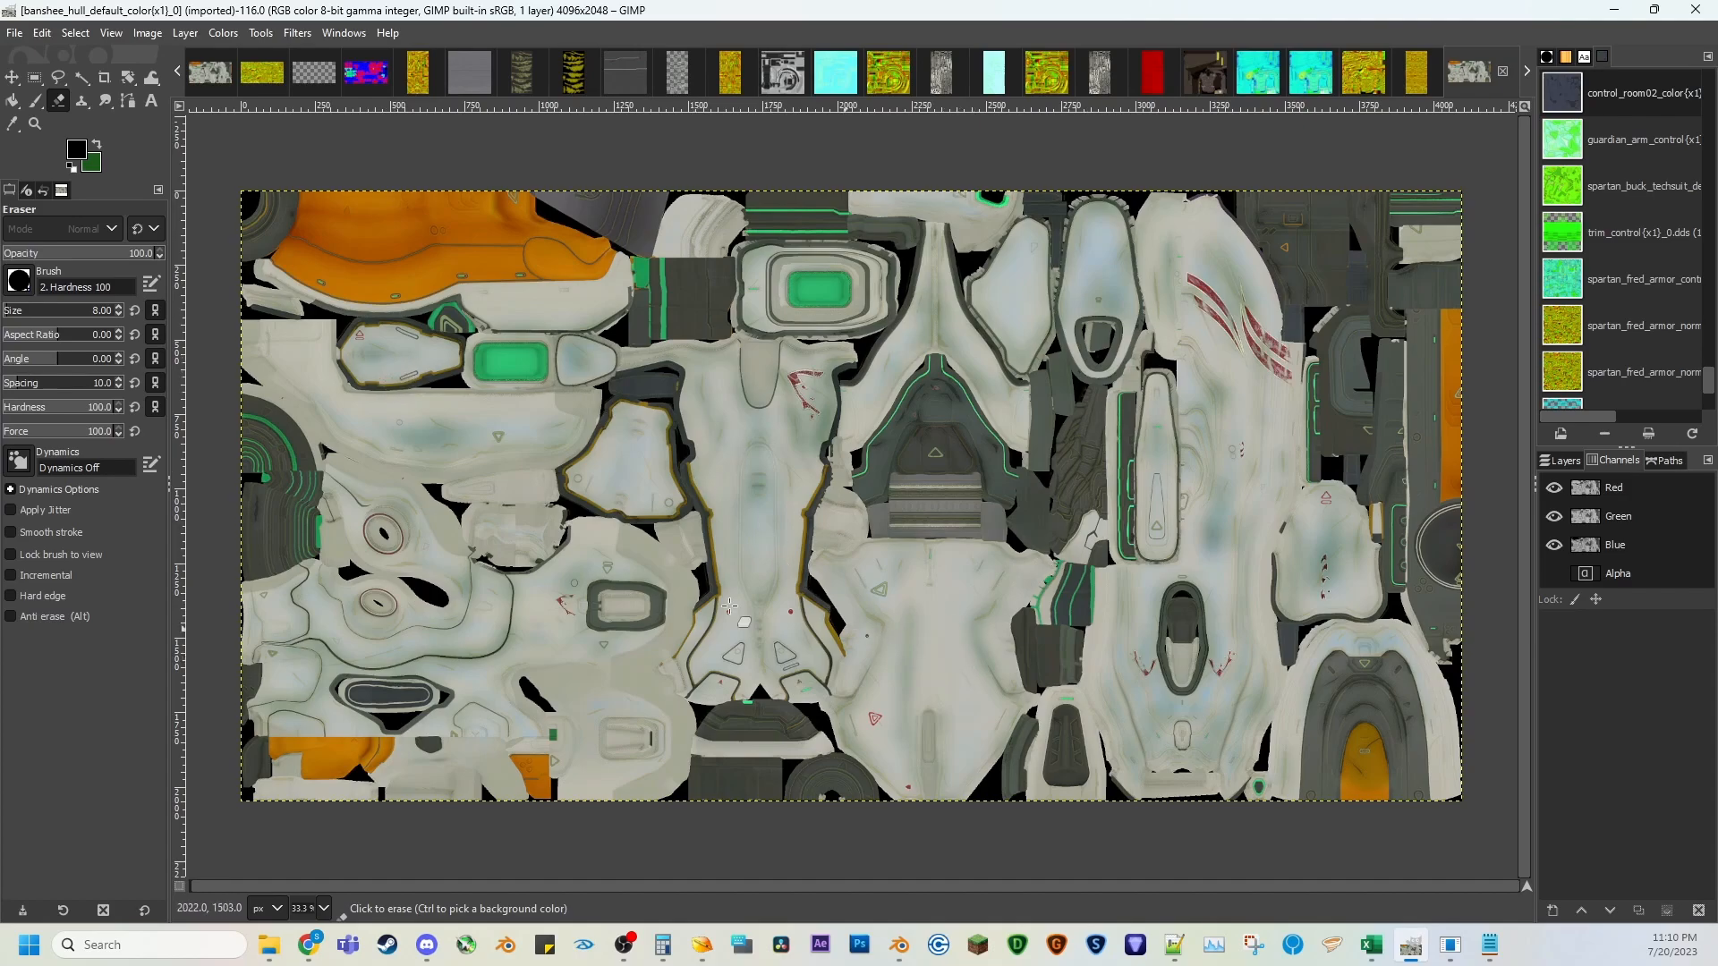
# View the PC textures for mantis control, warthog hull normal, spartan laser color and glacier tree branch color, checking the mantis Alpha channel.
pyautogui.click(366, 73)
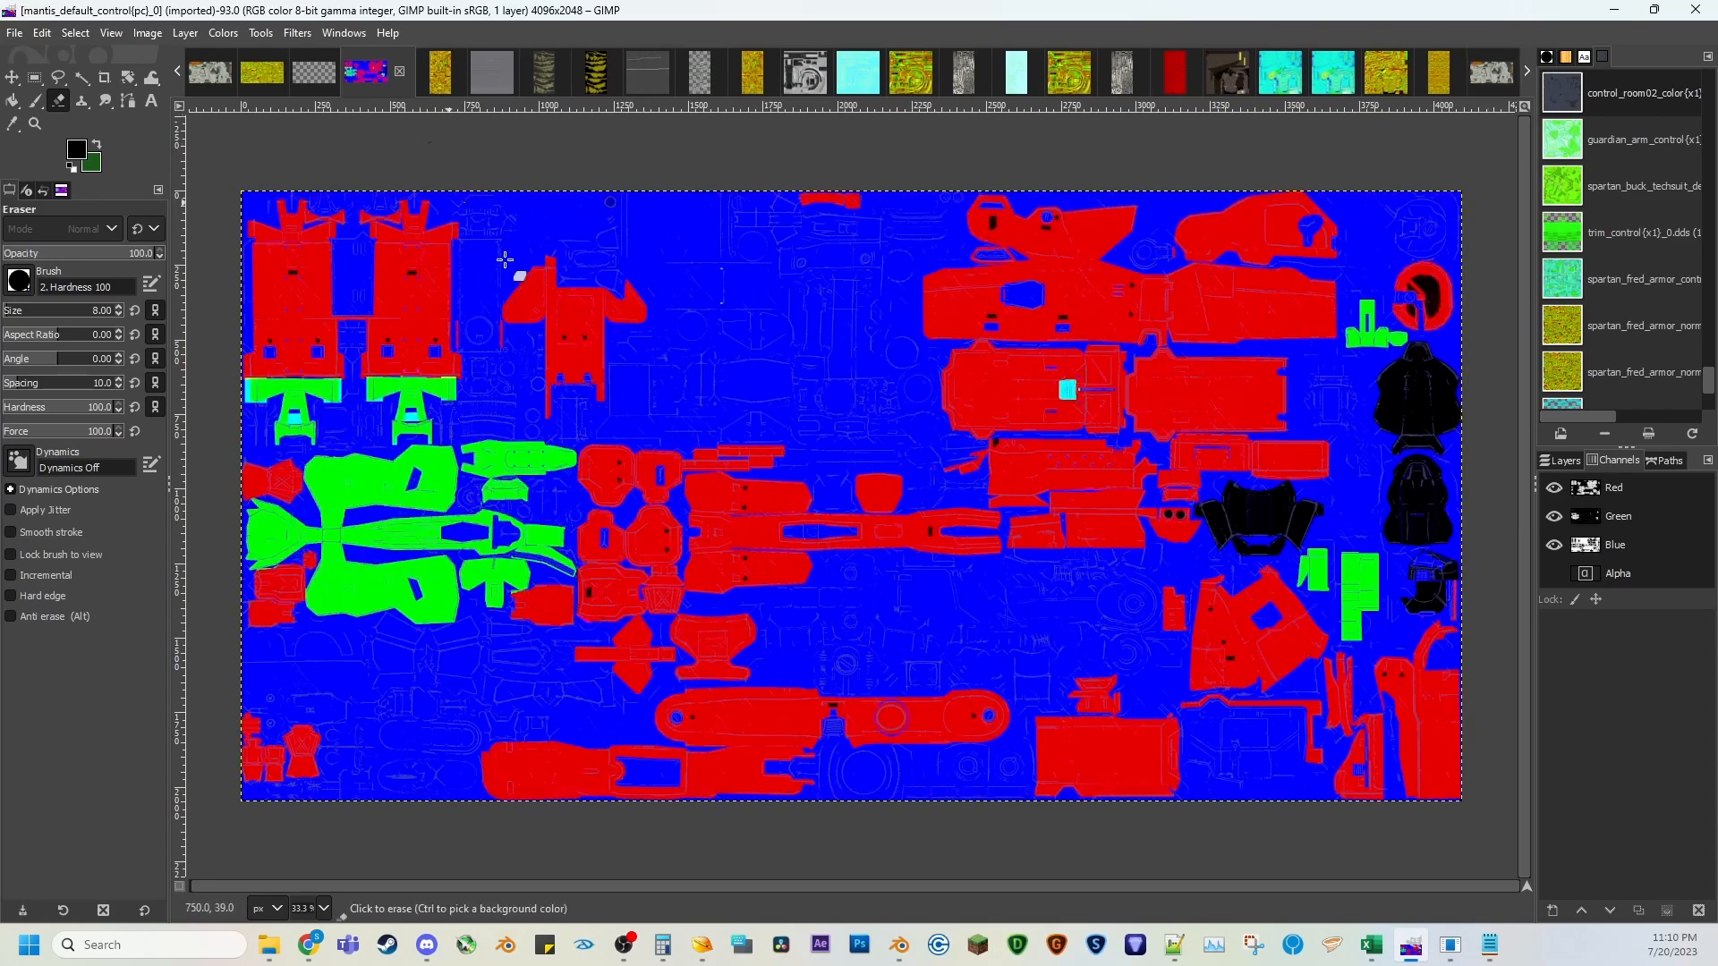
pyautogui.click(1558, 577)
pyautogui.click(1558, 576)
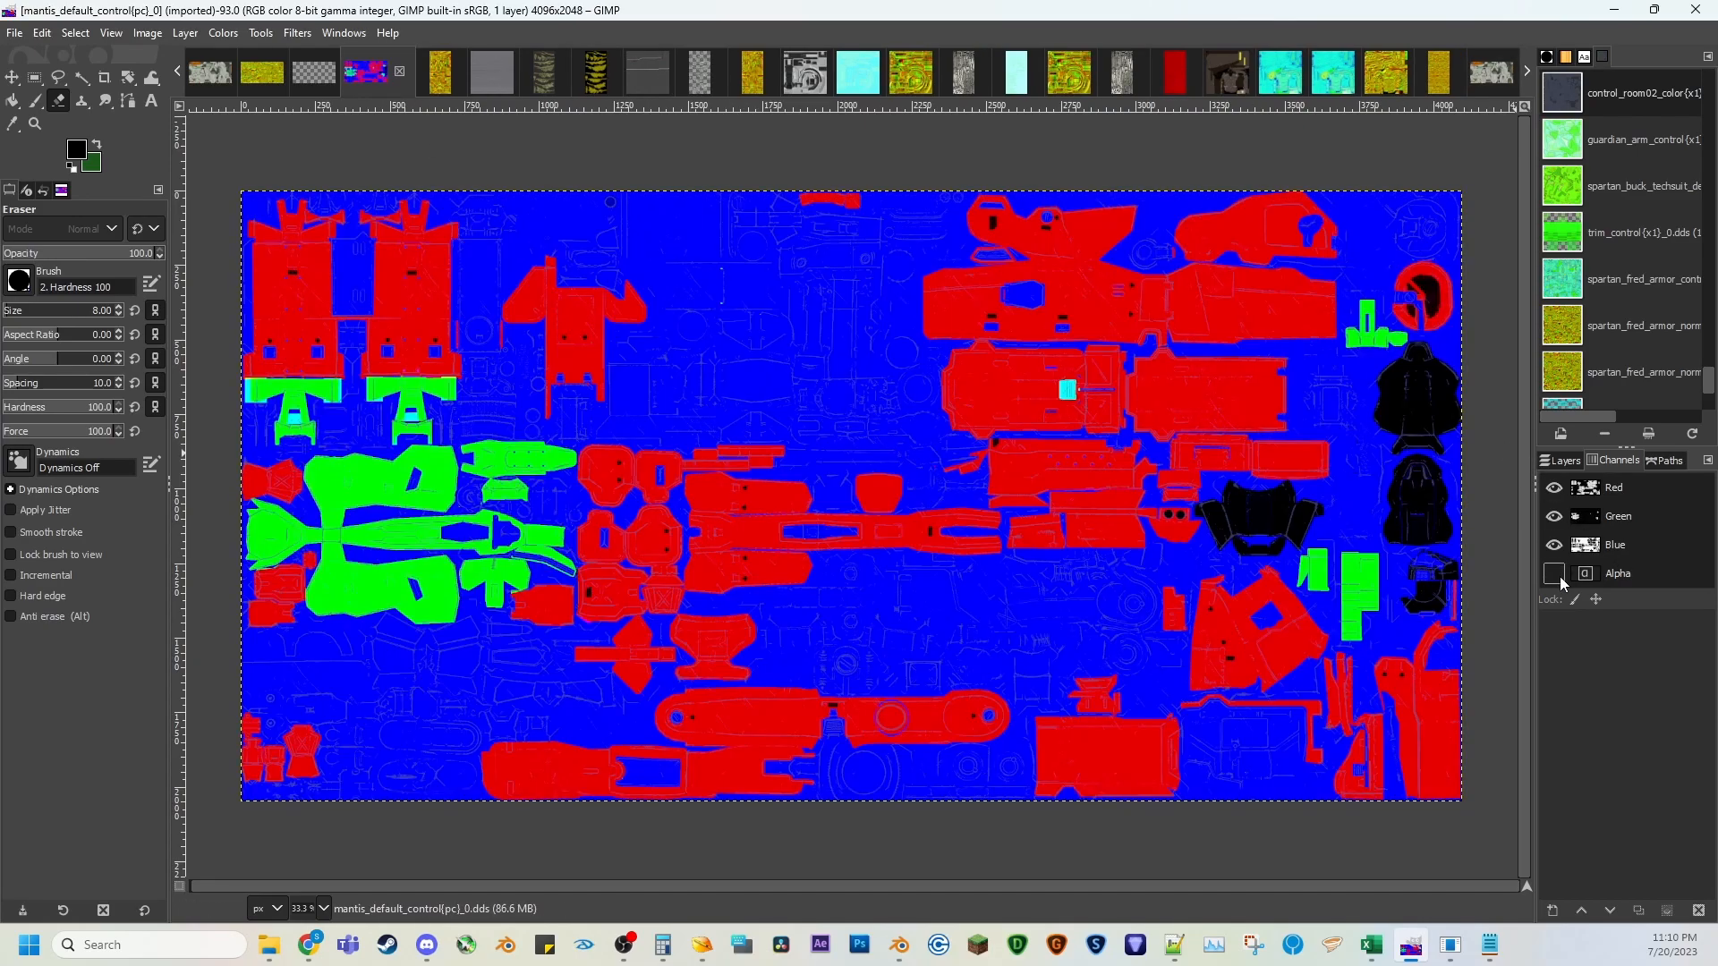
pyautogui.click(256, 75)
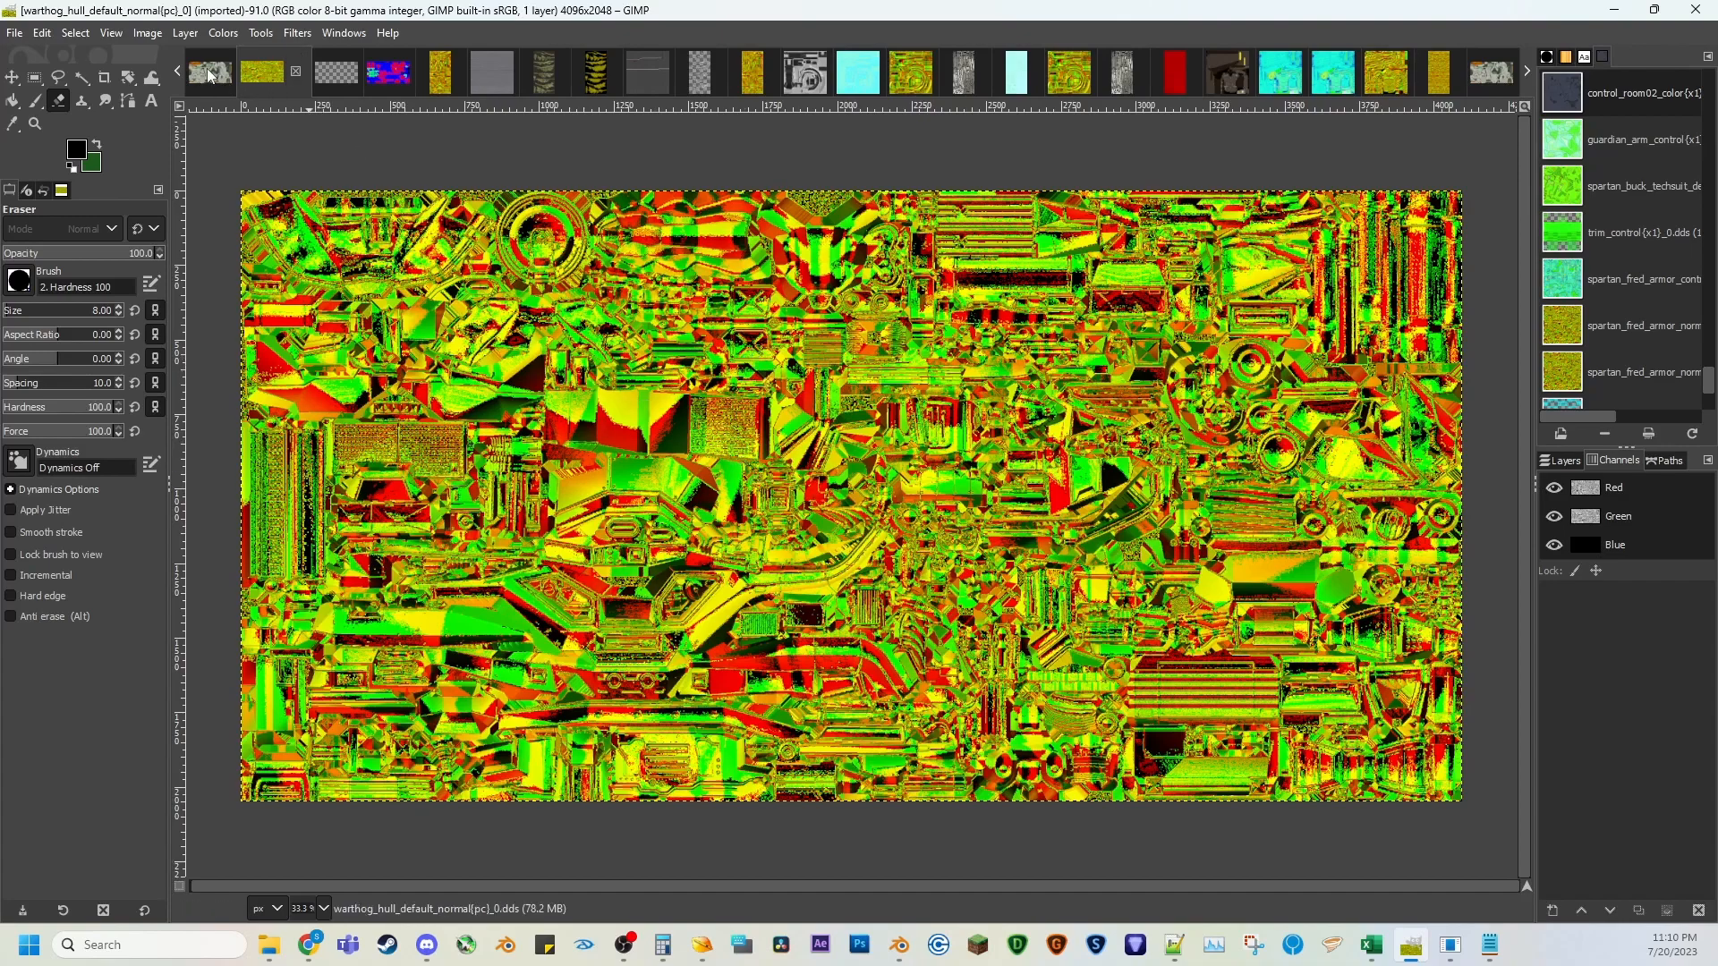
pyautogui.click(341, 82)
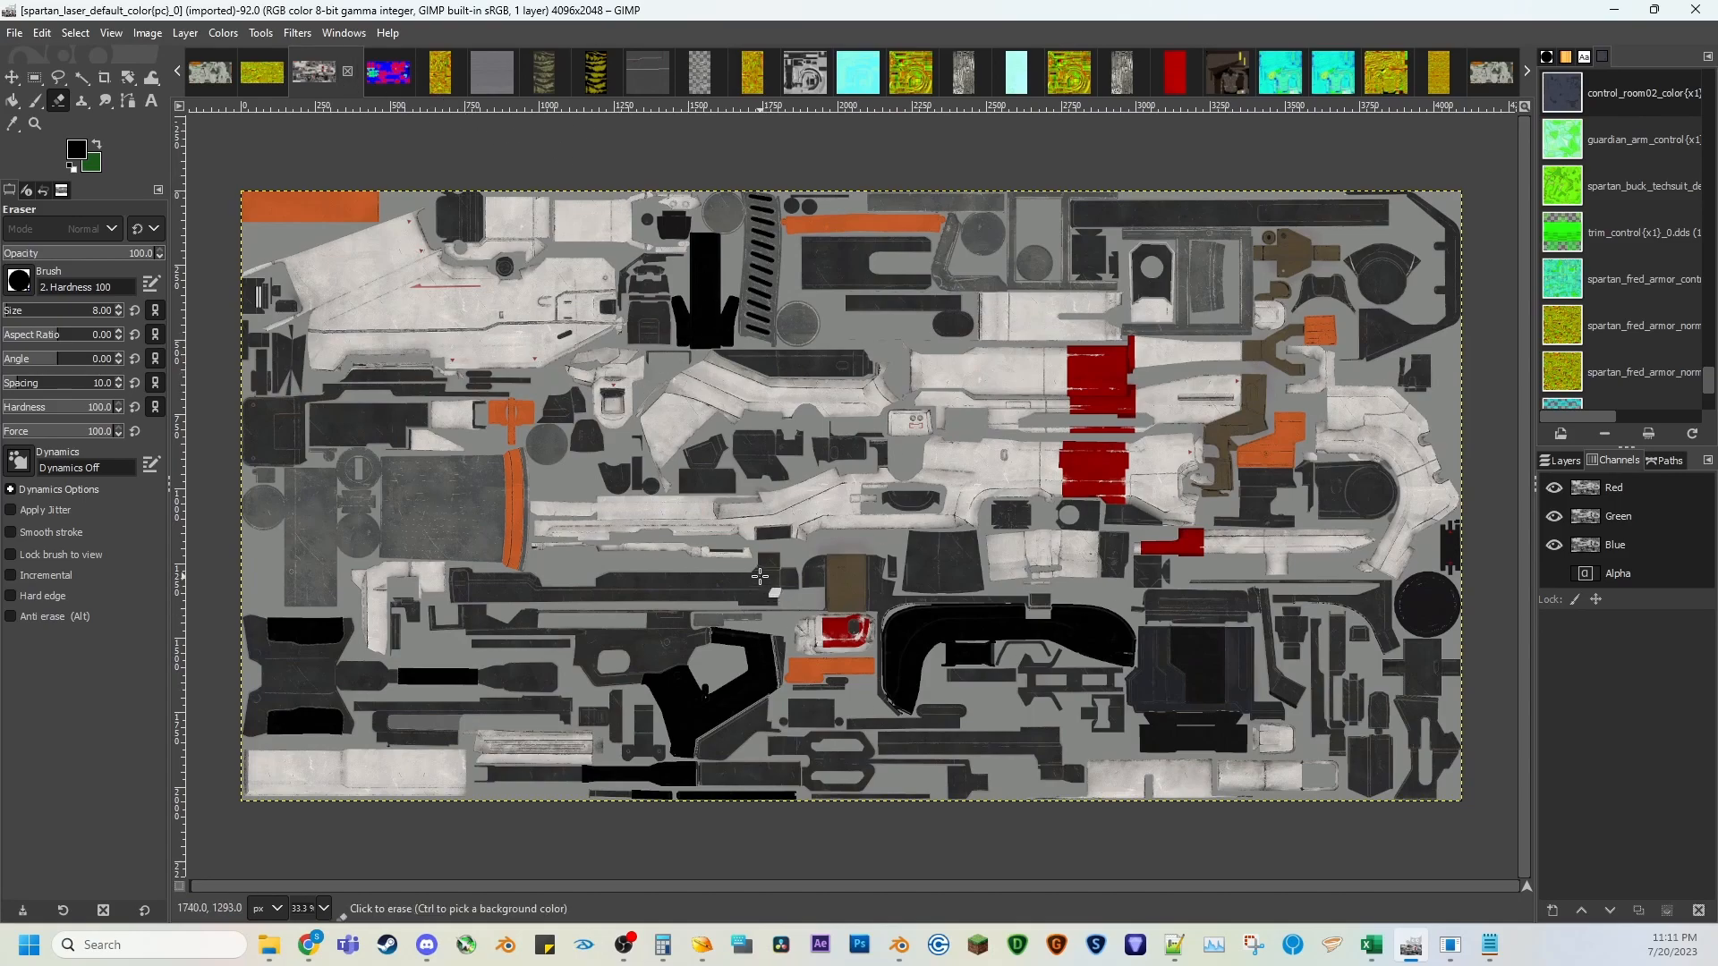
pyautogui.click(704, 88)
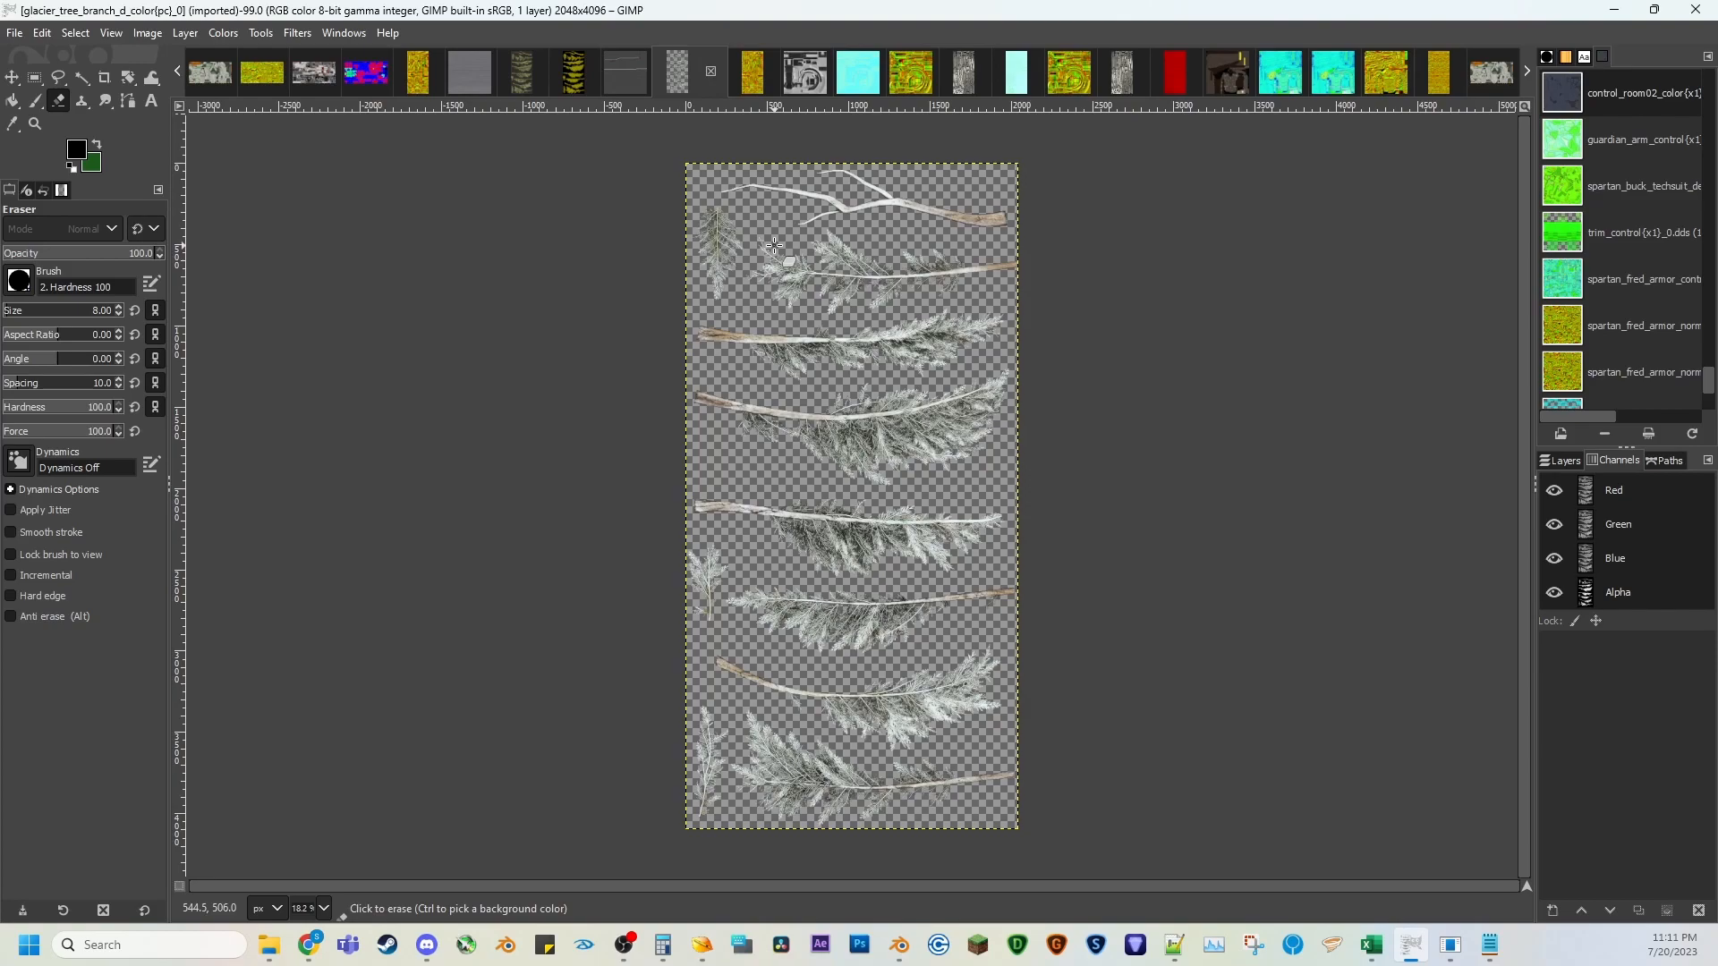
# Compare the Xbox versions of fr_ap_tech_bits_b_normal with the PC version of the same texture.
pyautogui.click(754, 82)
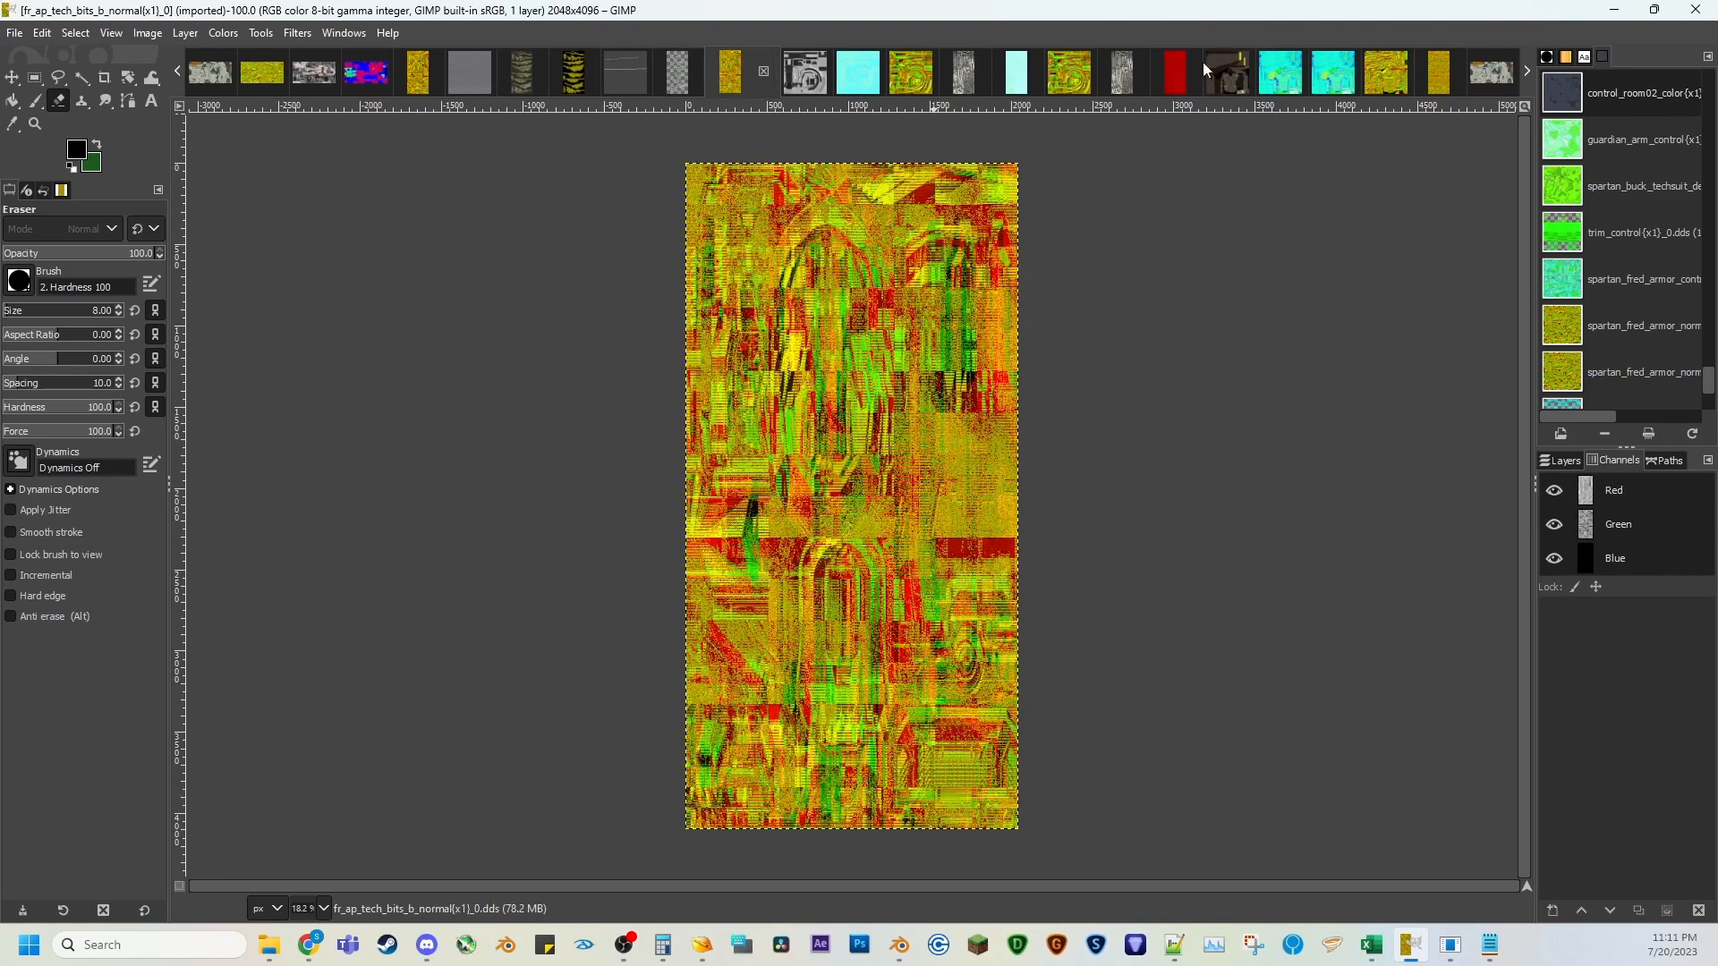
pyautogui.click(1439, 73)
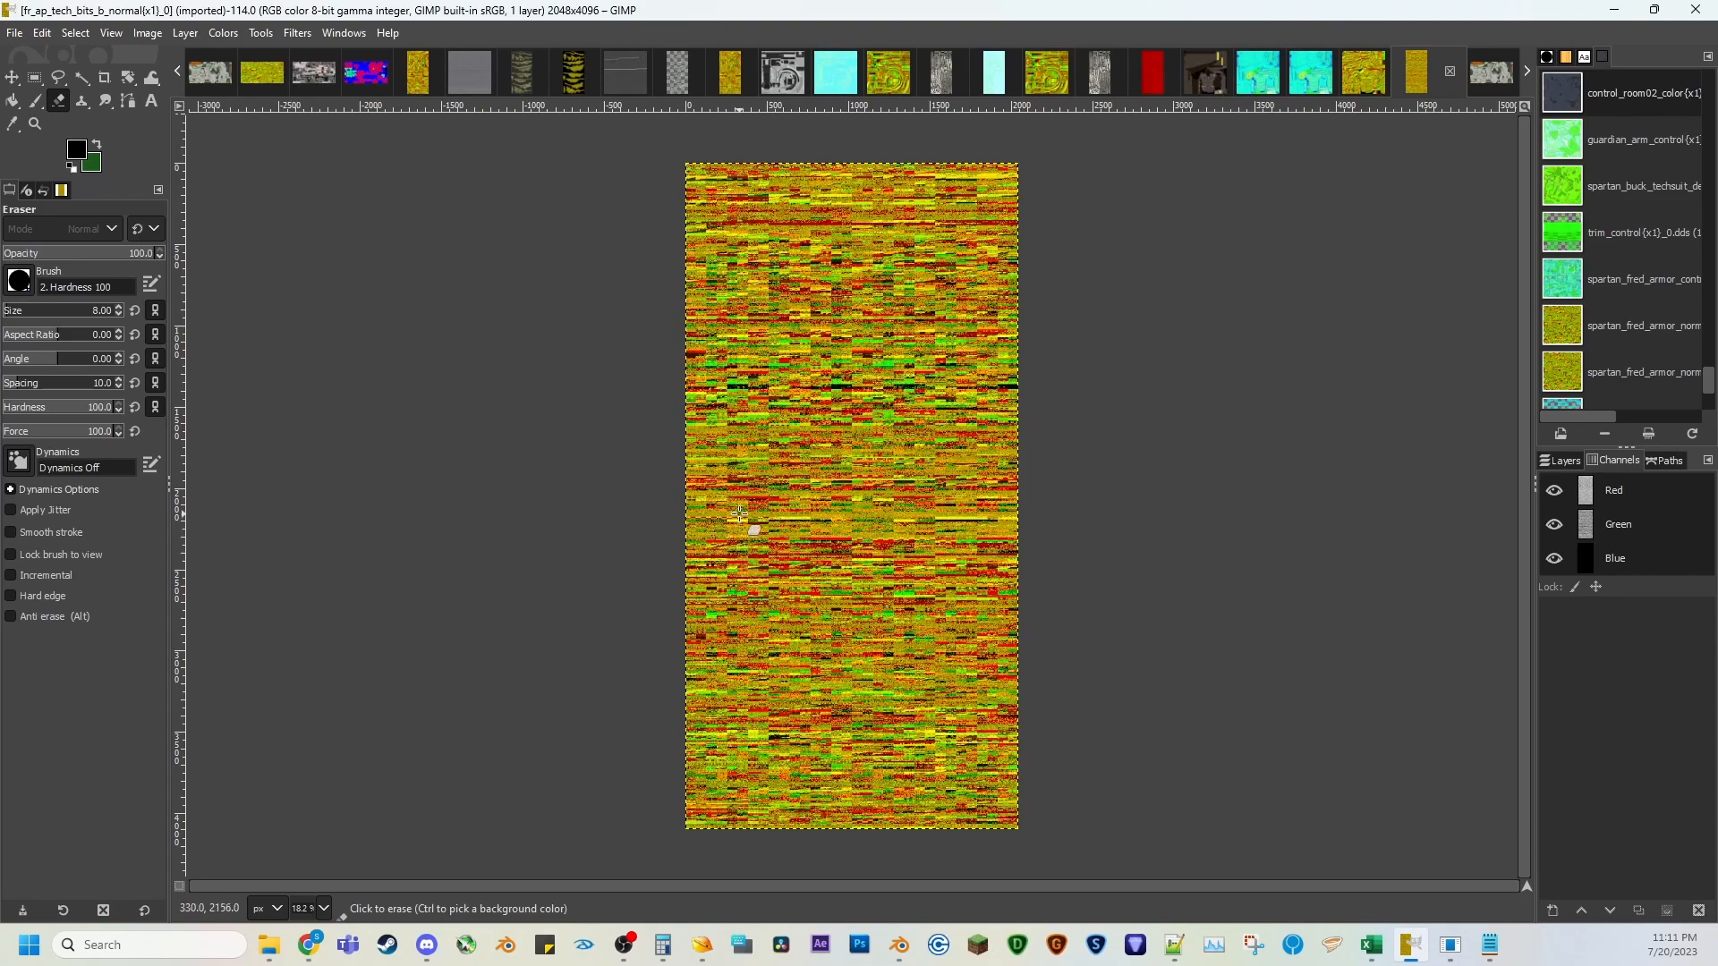
pyautogui.click(418, 76)
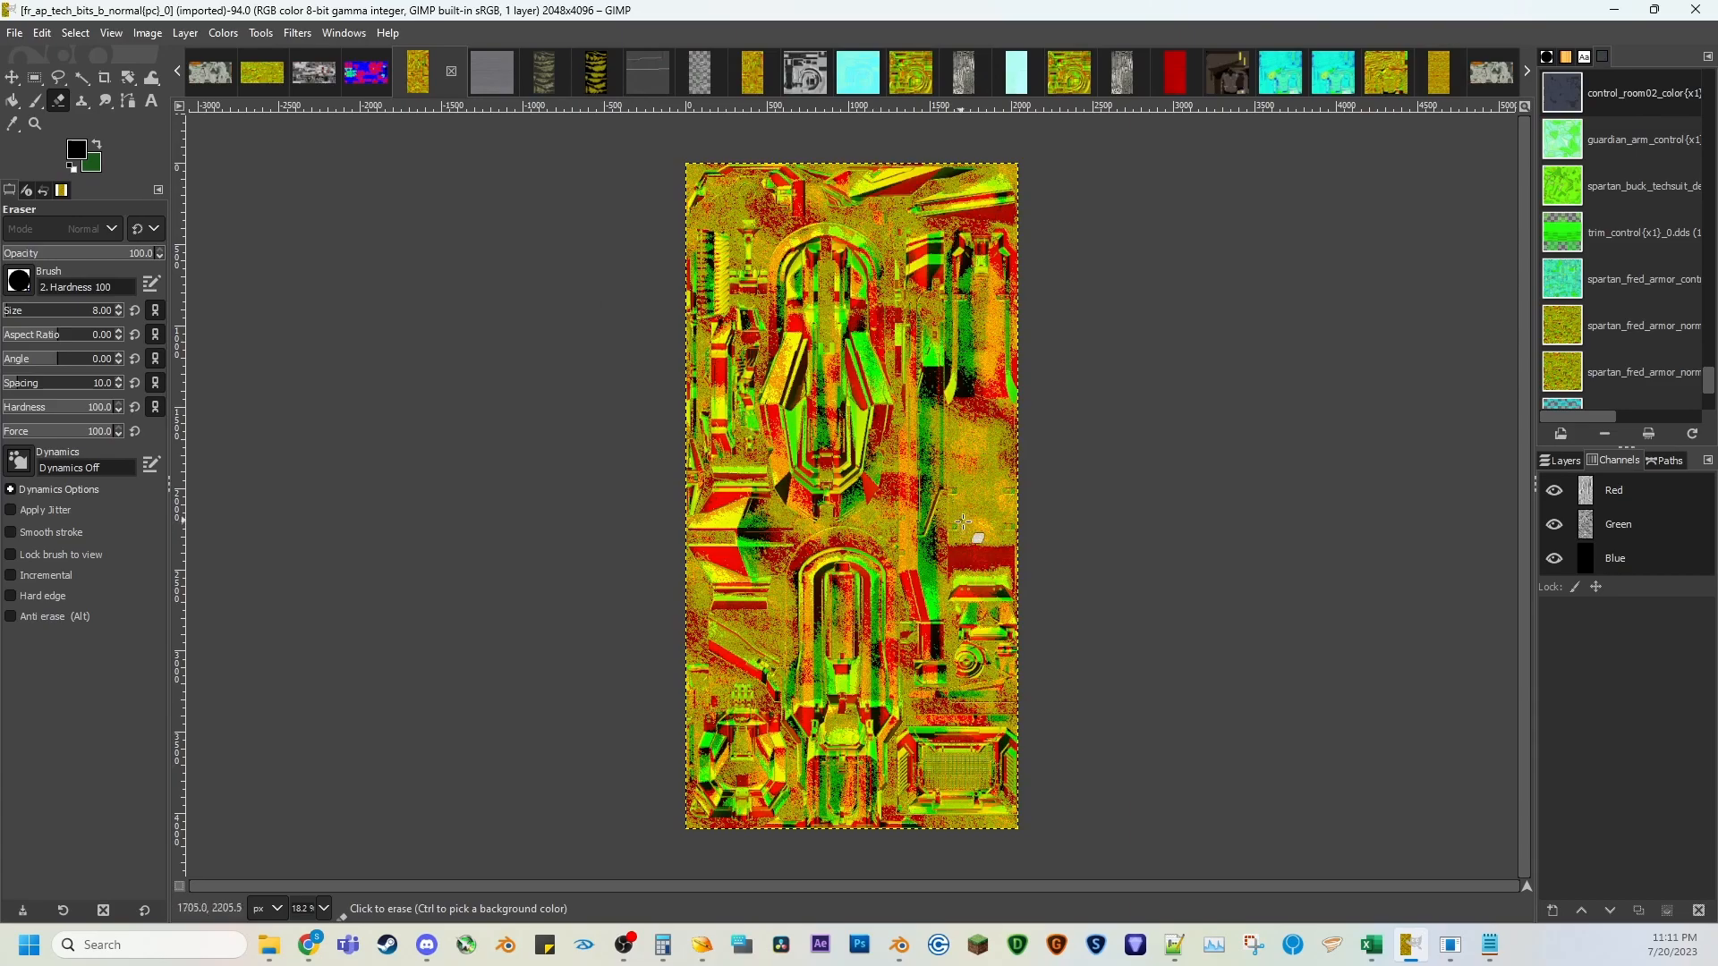
pyautogui.click(1439, 71)
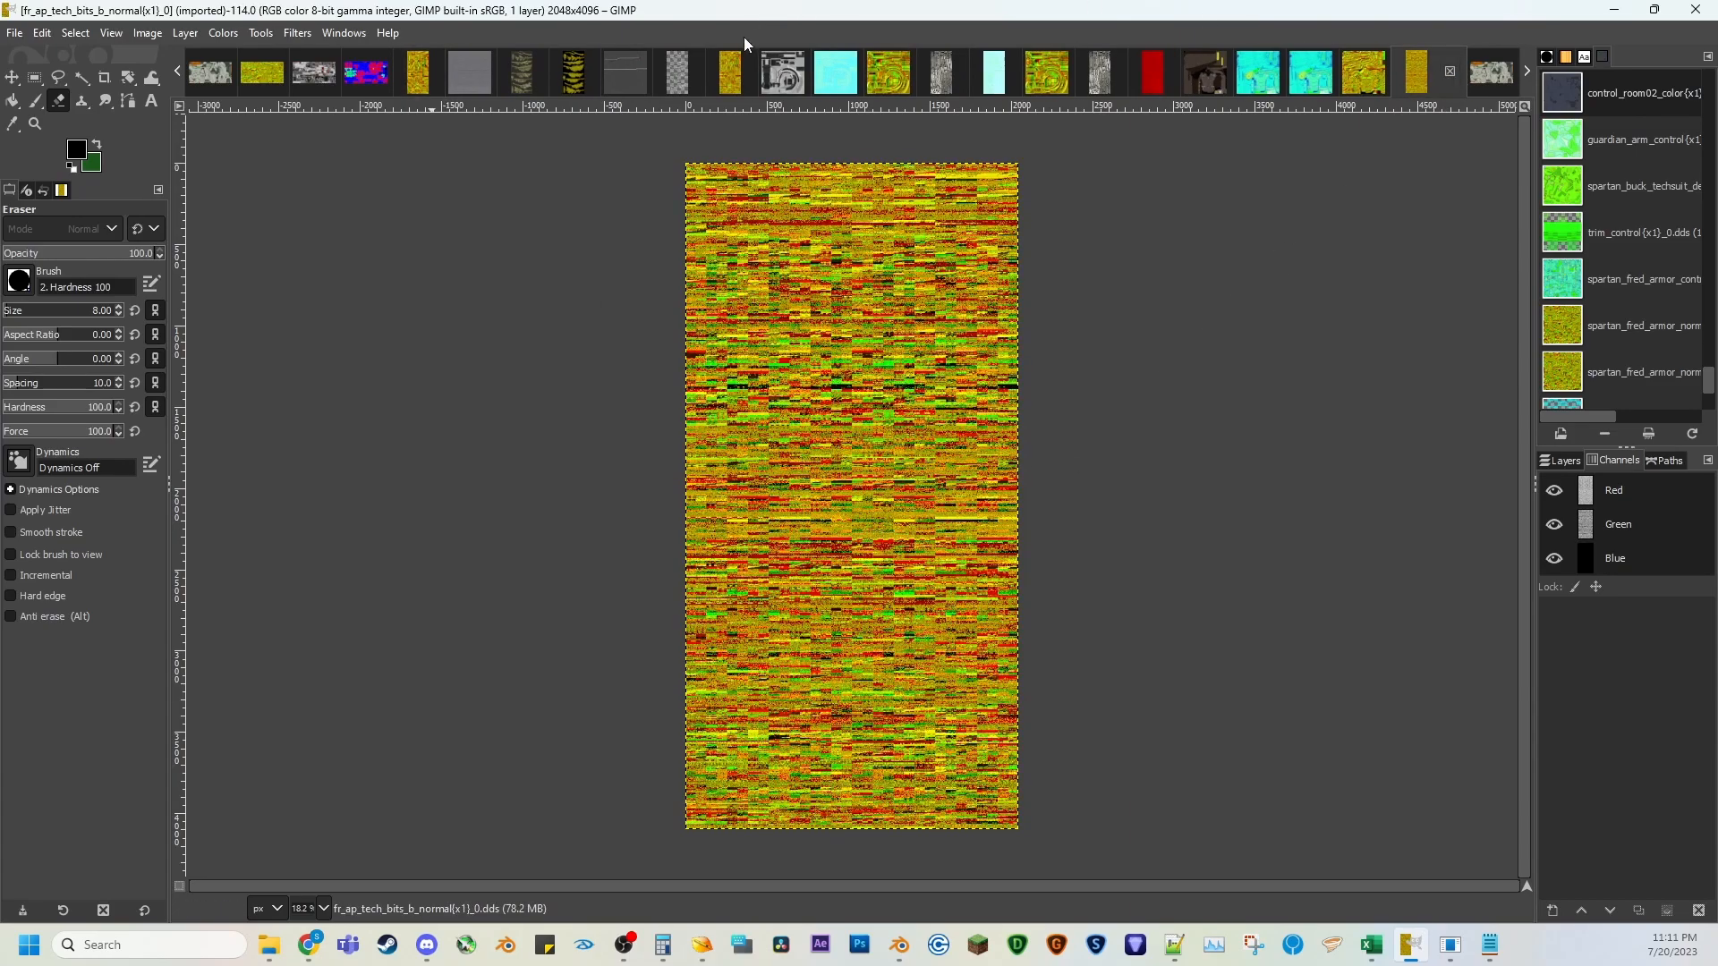
pyautogui.click(734, 80)
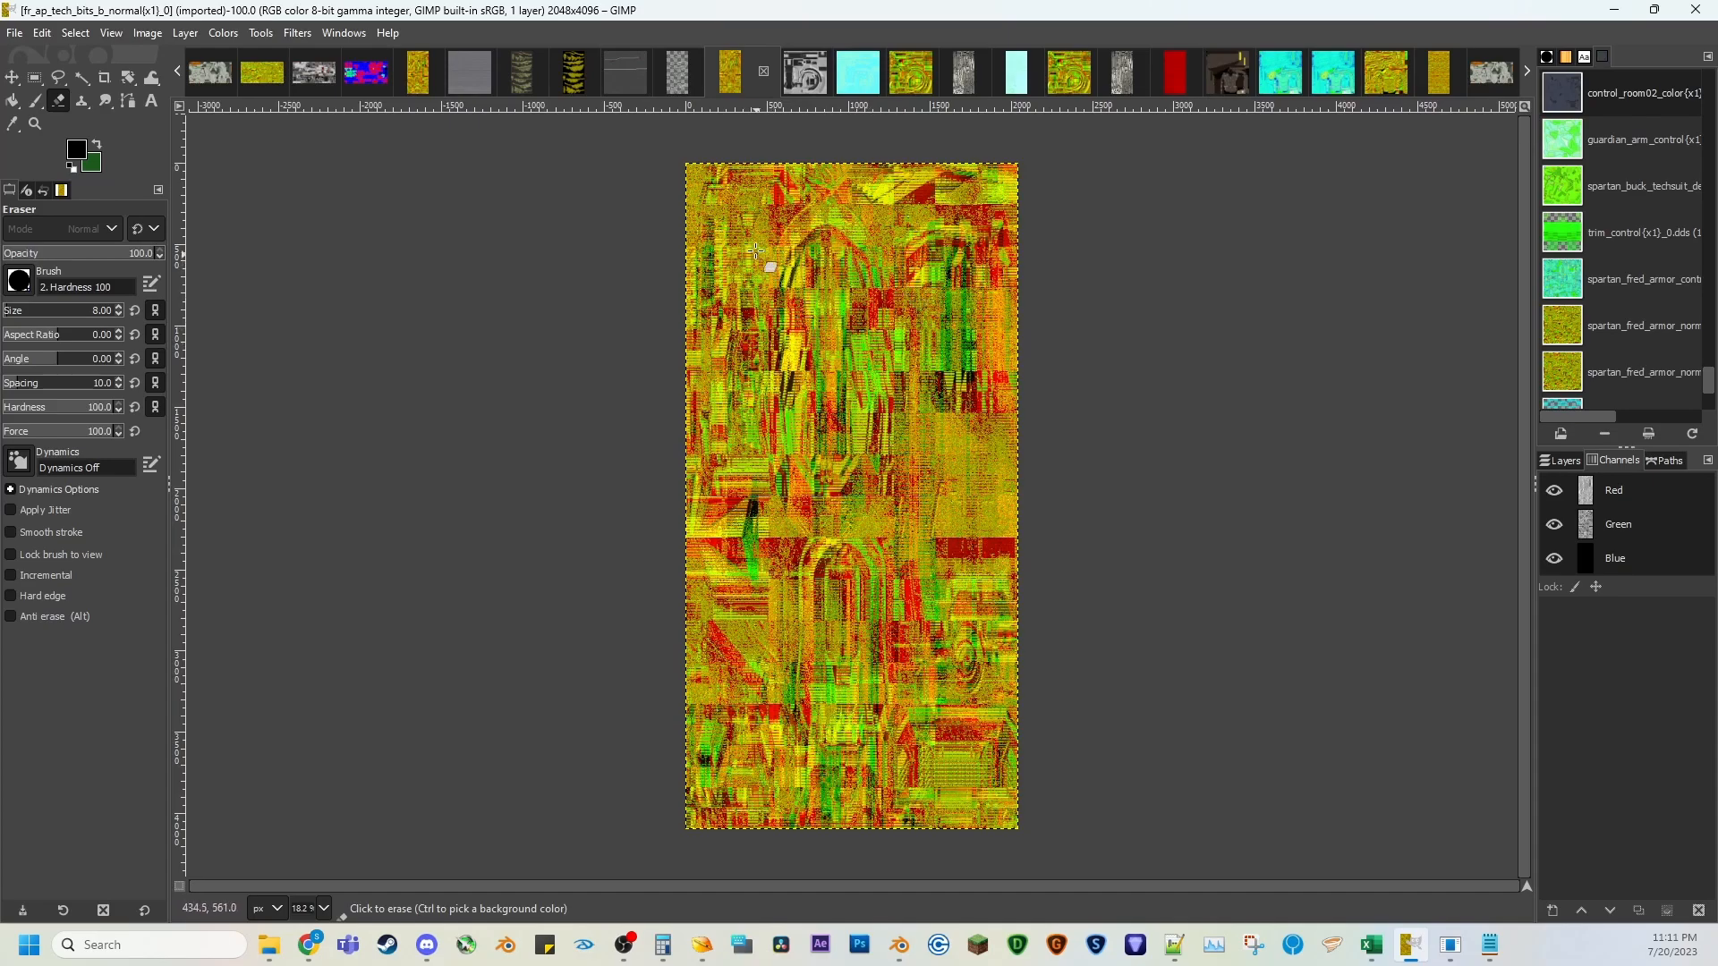
pyautogui.click(424, 81)
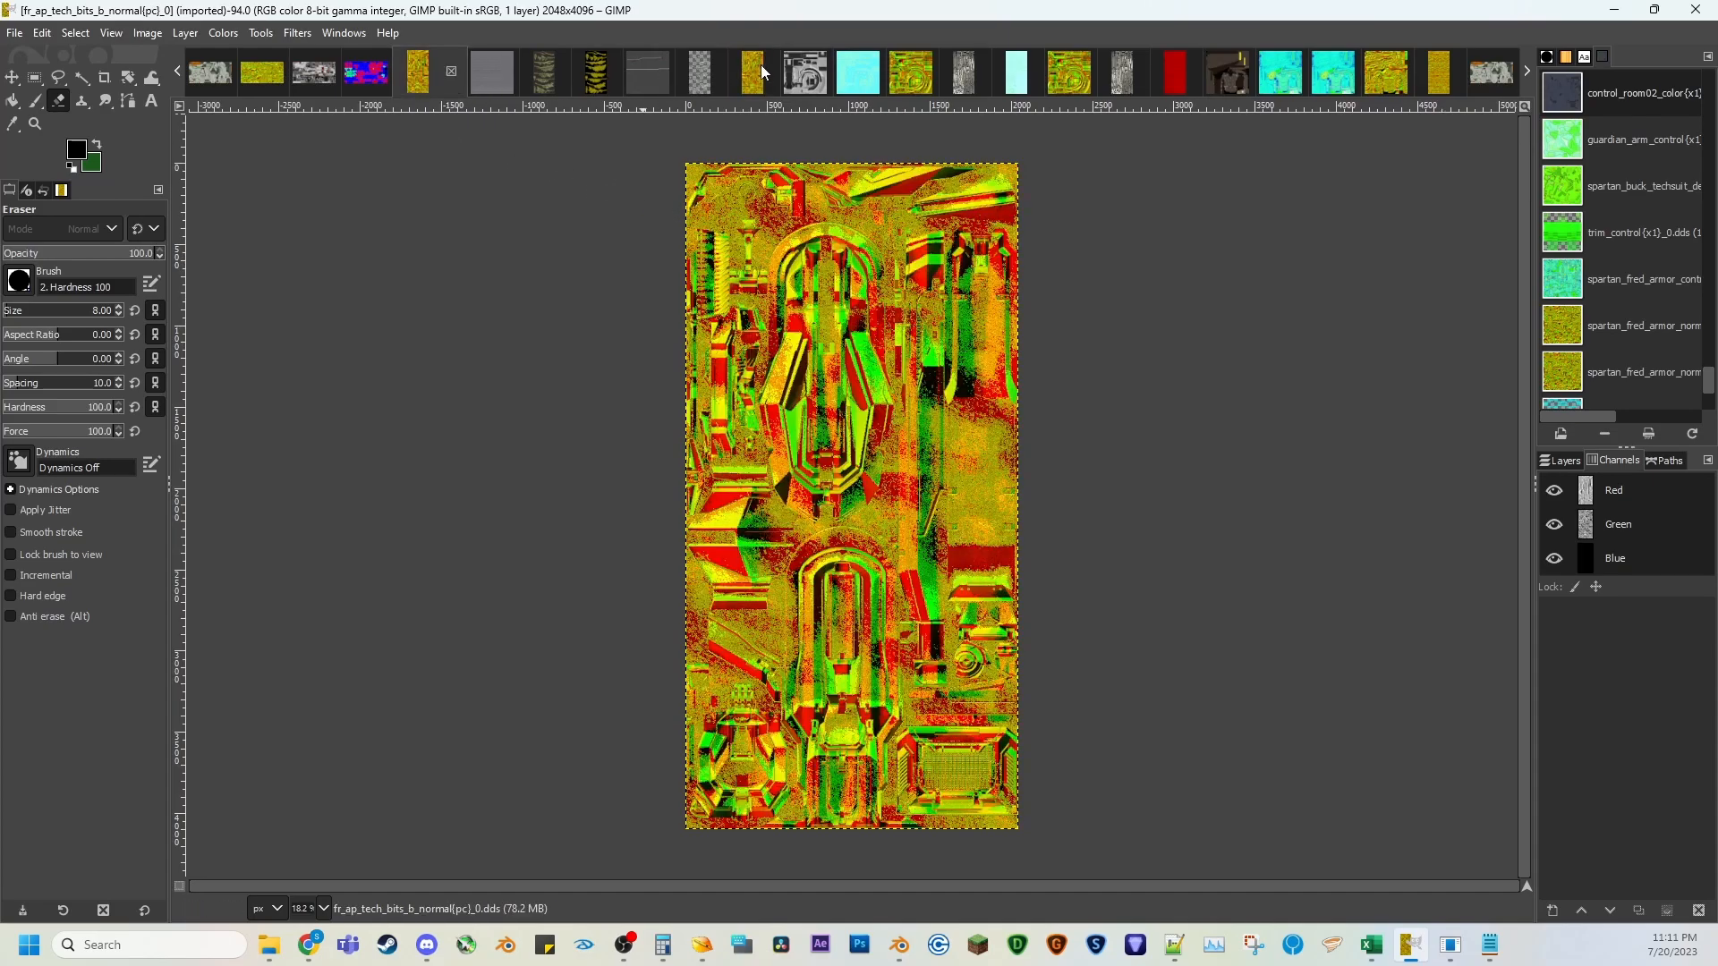
pyautogui.click(764, 71)
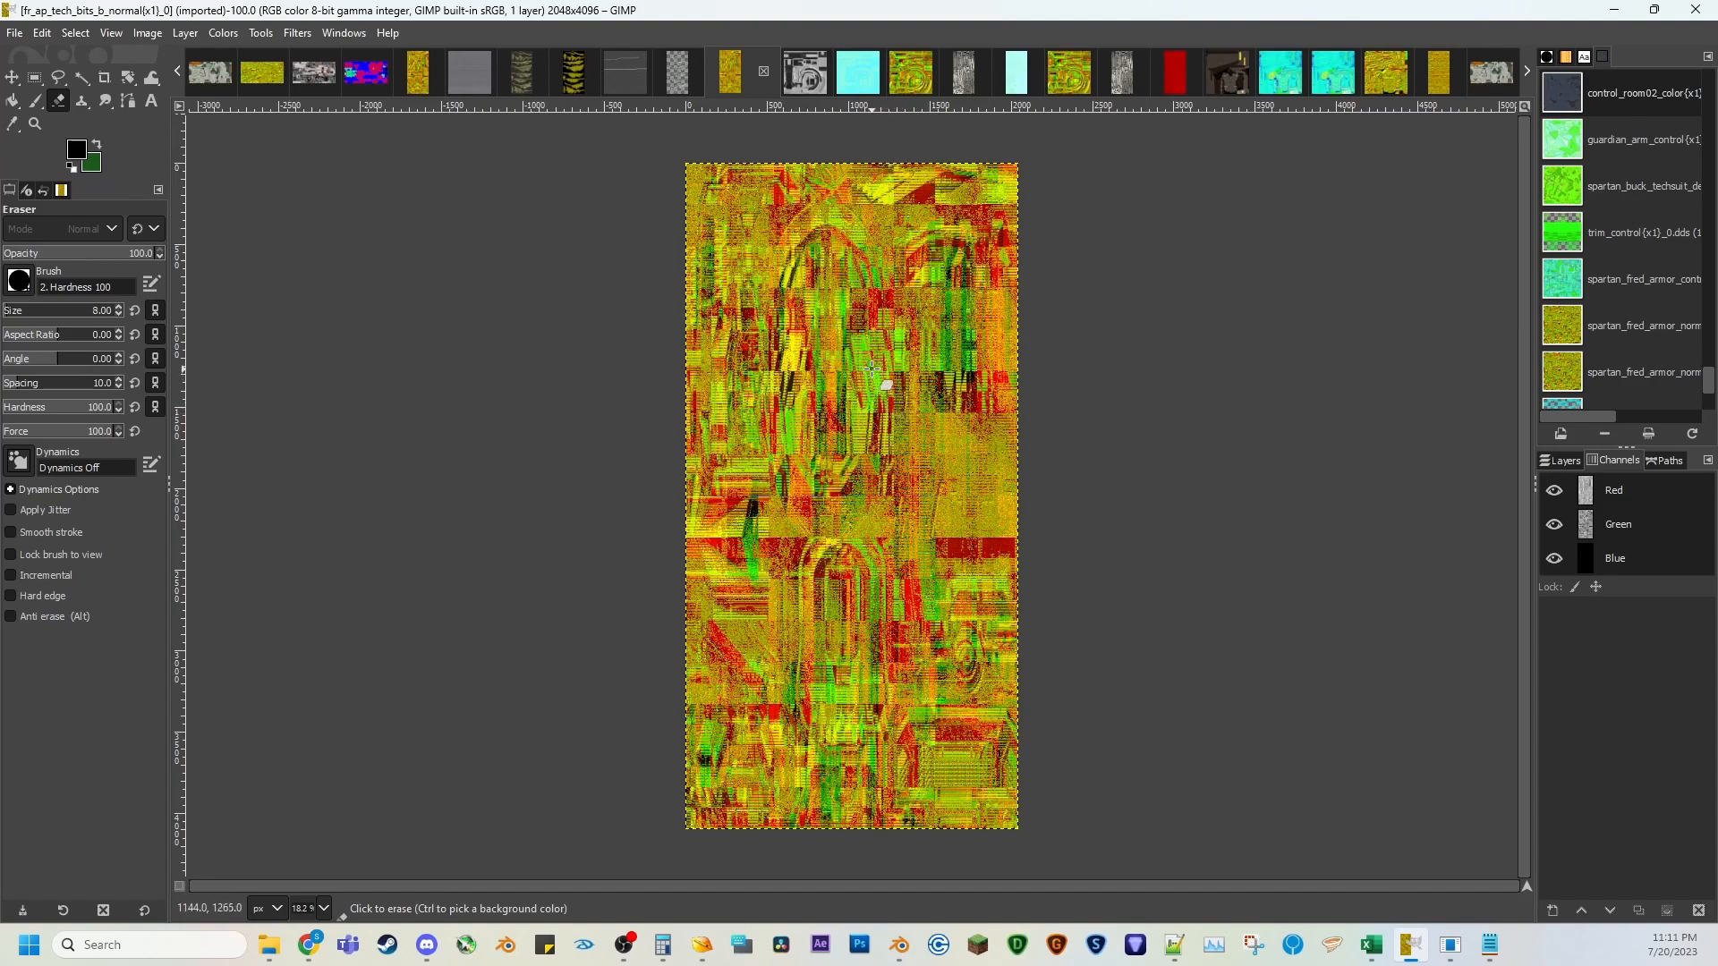
# Look through the Xbox rift_blade handle and sword textures, covering their color, control and normal images.
pyautogui.click(815, 81)
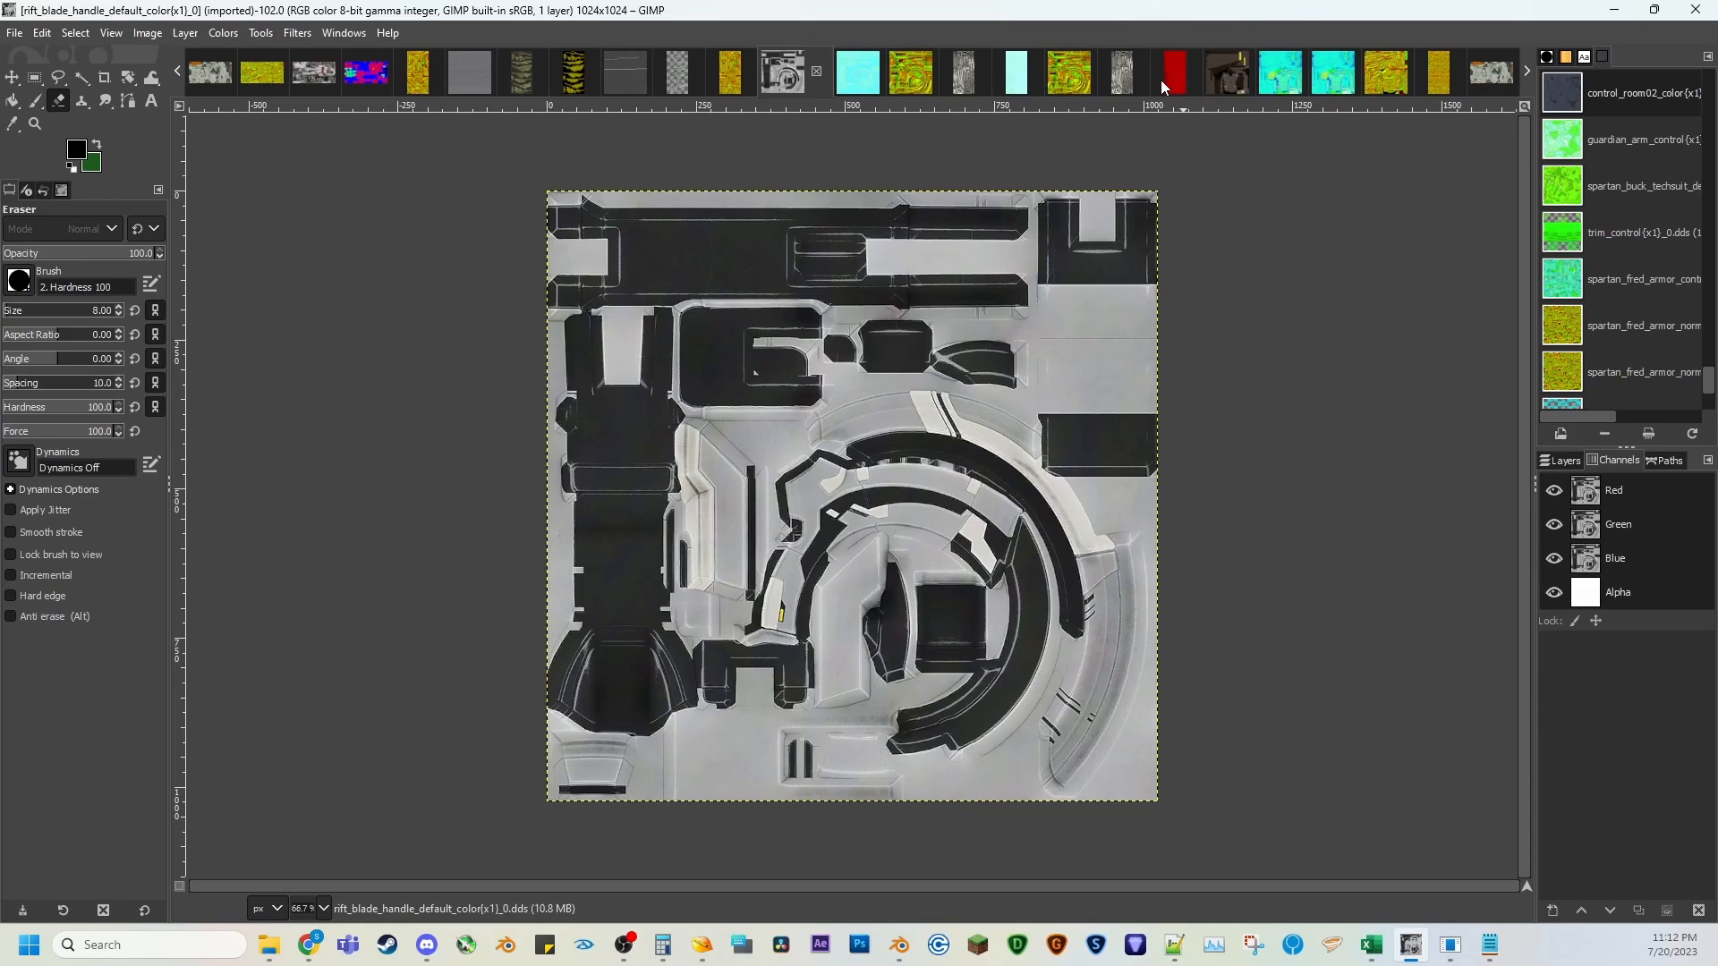
pyautogui.click(1130, 84)
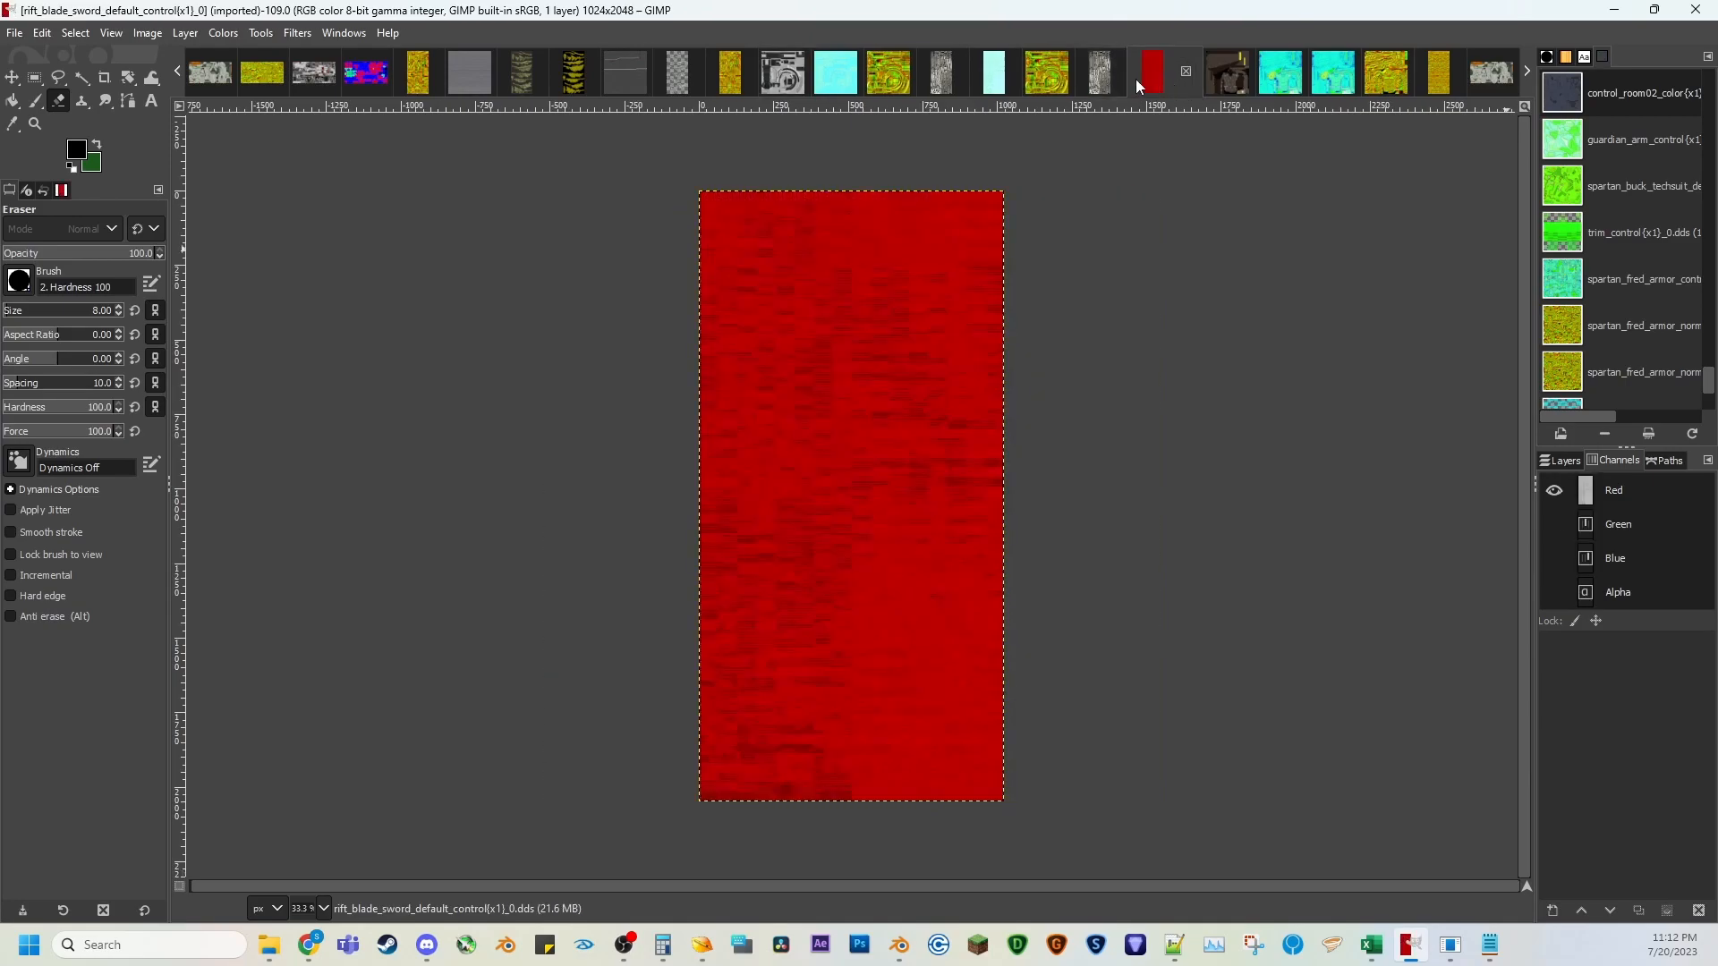
pyautogui.click(1059, 85)
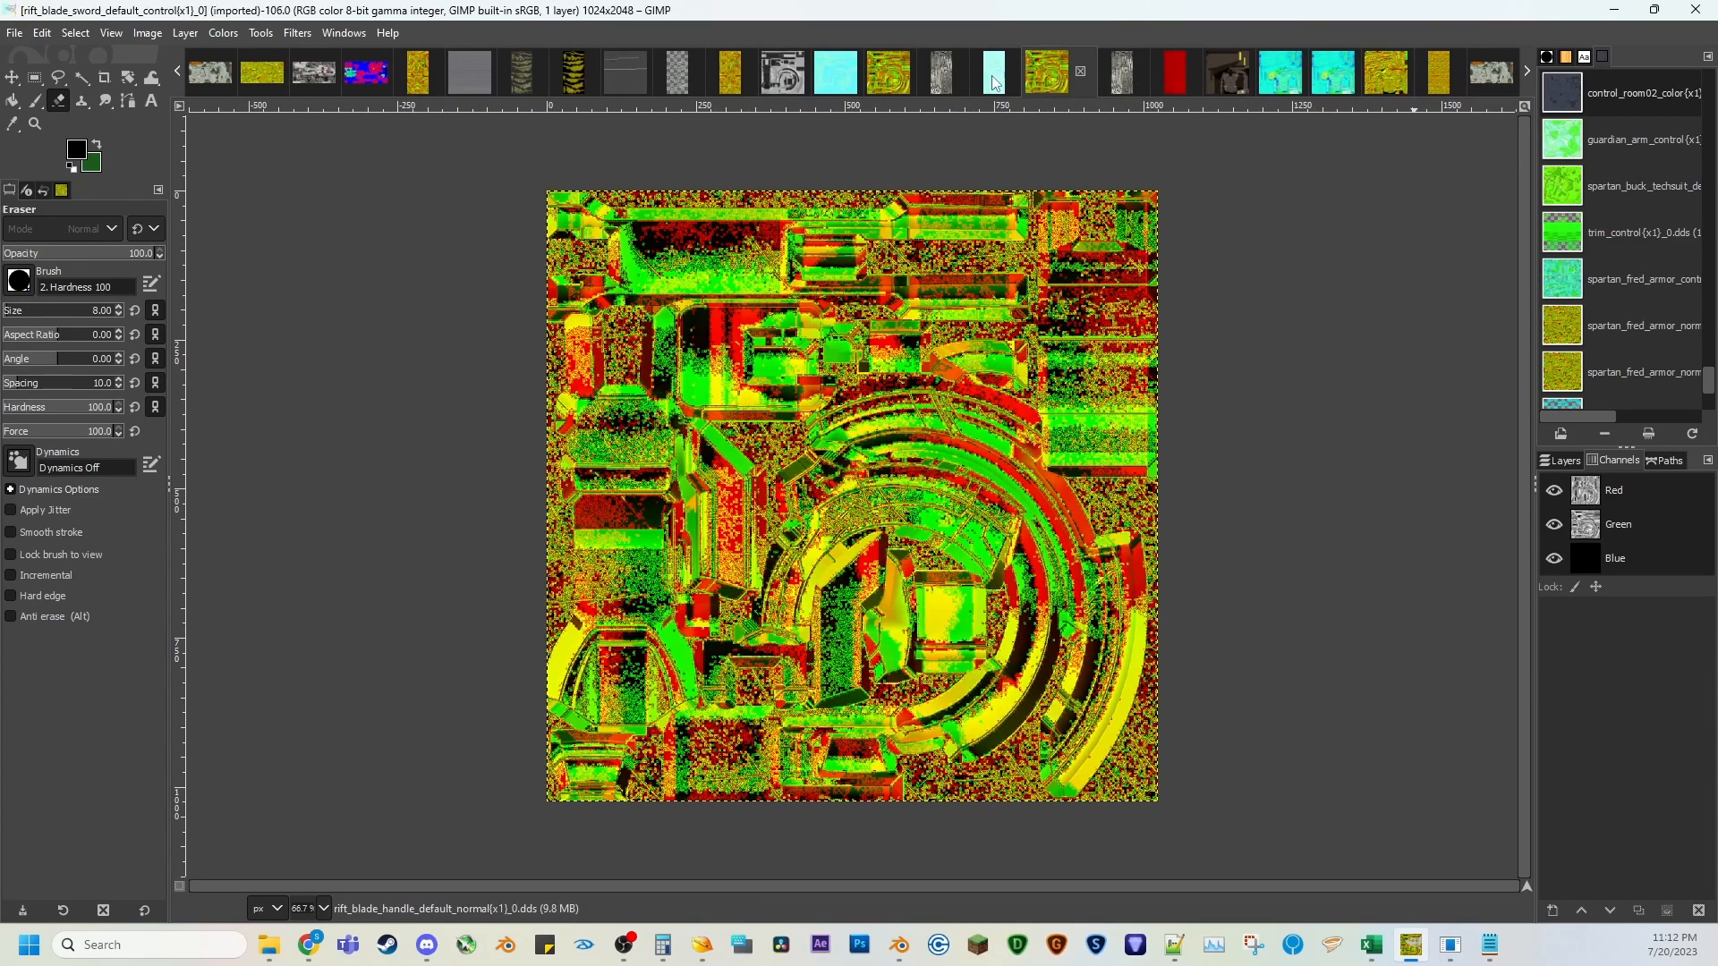
pyautogui.click(997, 83)
pyautogui.click(940, 74)
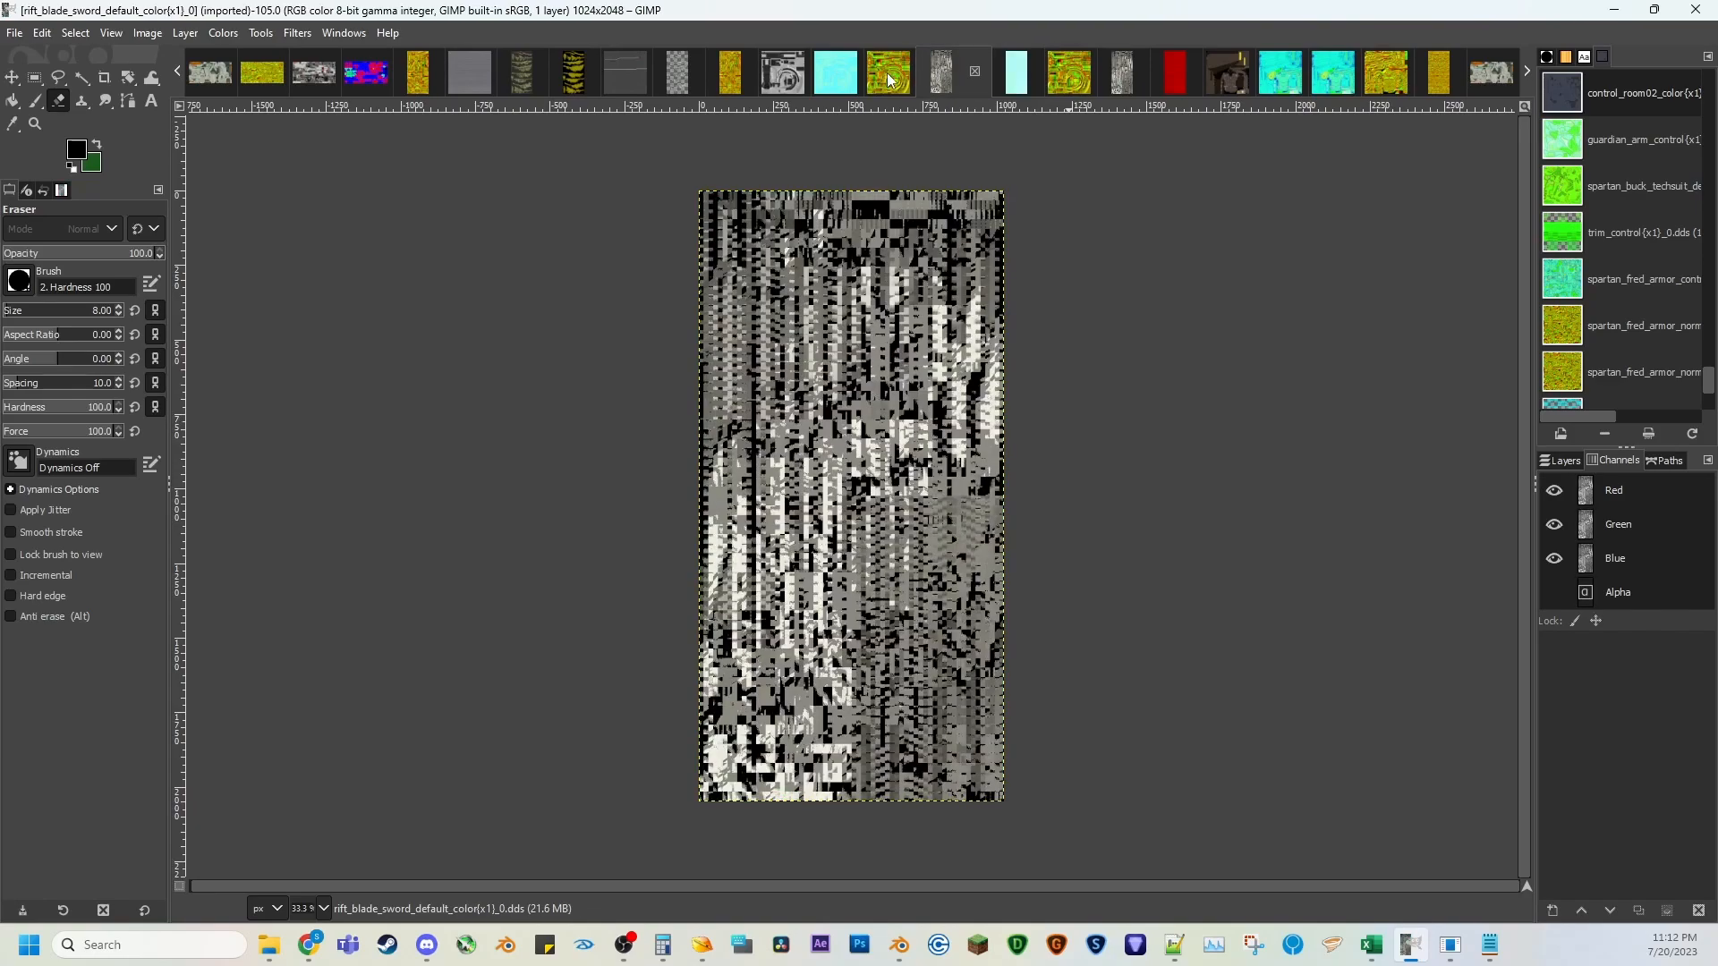
pyautogui.click(890, 81)
pyautogui.click(849, 85)
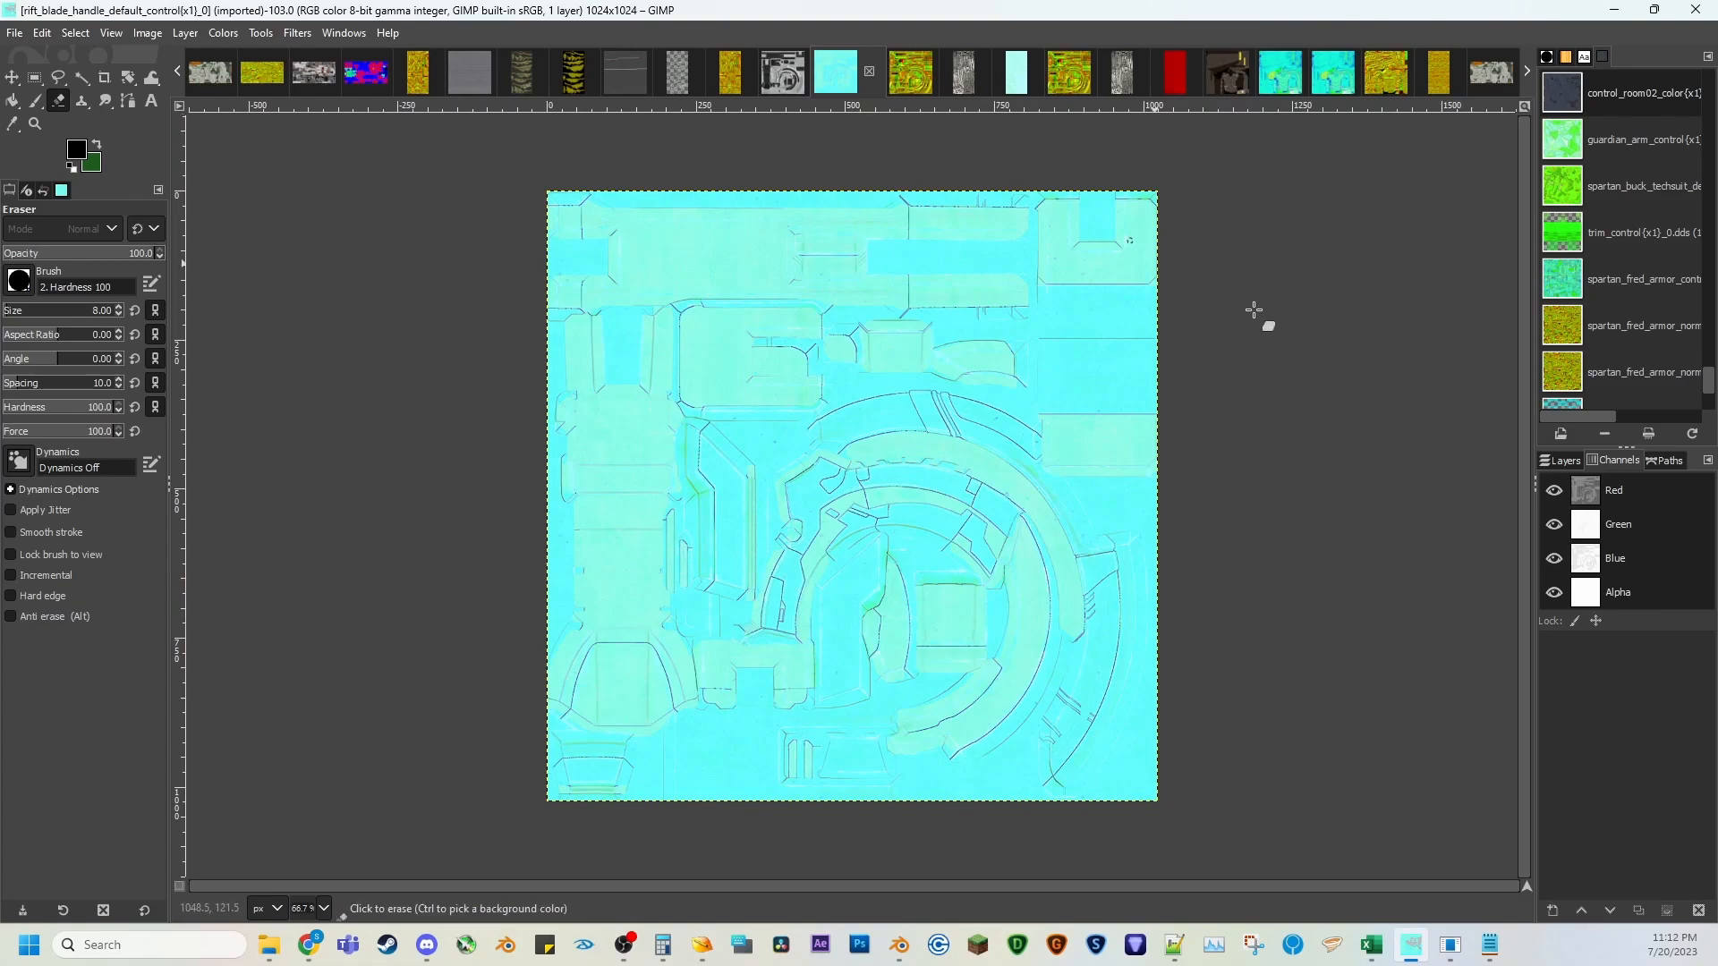
# Check the Alpha, Blue, Green and Red channels of rift_blade_handle_default_control by hiding and reshowing them, and return to File Explorer.
pyautogui.click(1554, 592)
pyautogui.click(1555, 558)
pyautogui.click(1554, 524)
pyautogui.click(1554, 490)
pyautogui.click(1554, 490)
pyautogui.click(1555, 524)
pyautogui.click(1554, 558)
pyautogui.click(1554, 592)
pyautogui.click(1608, 10)
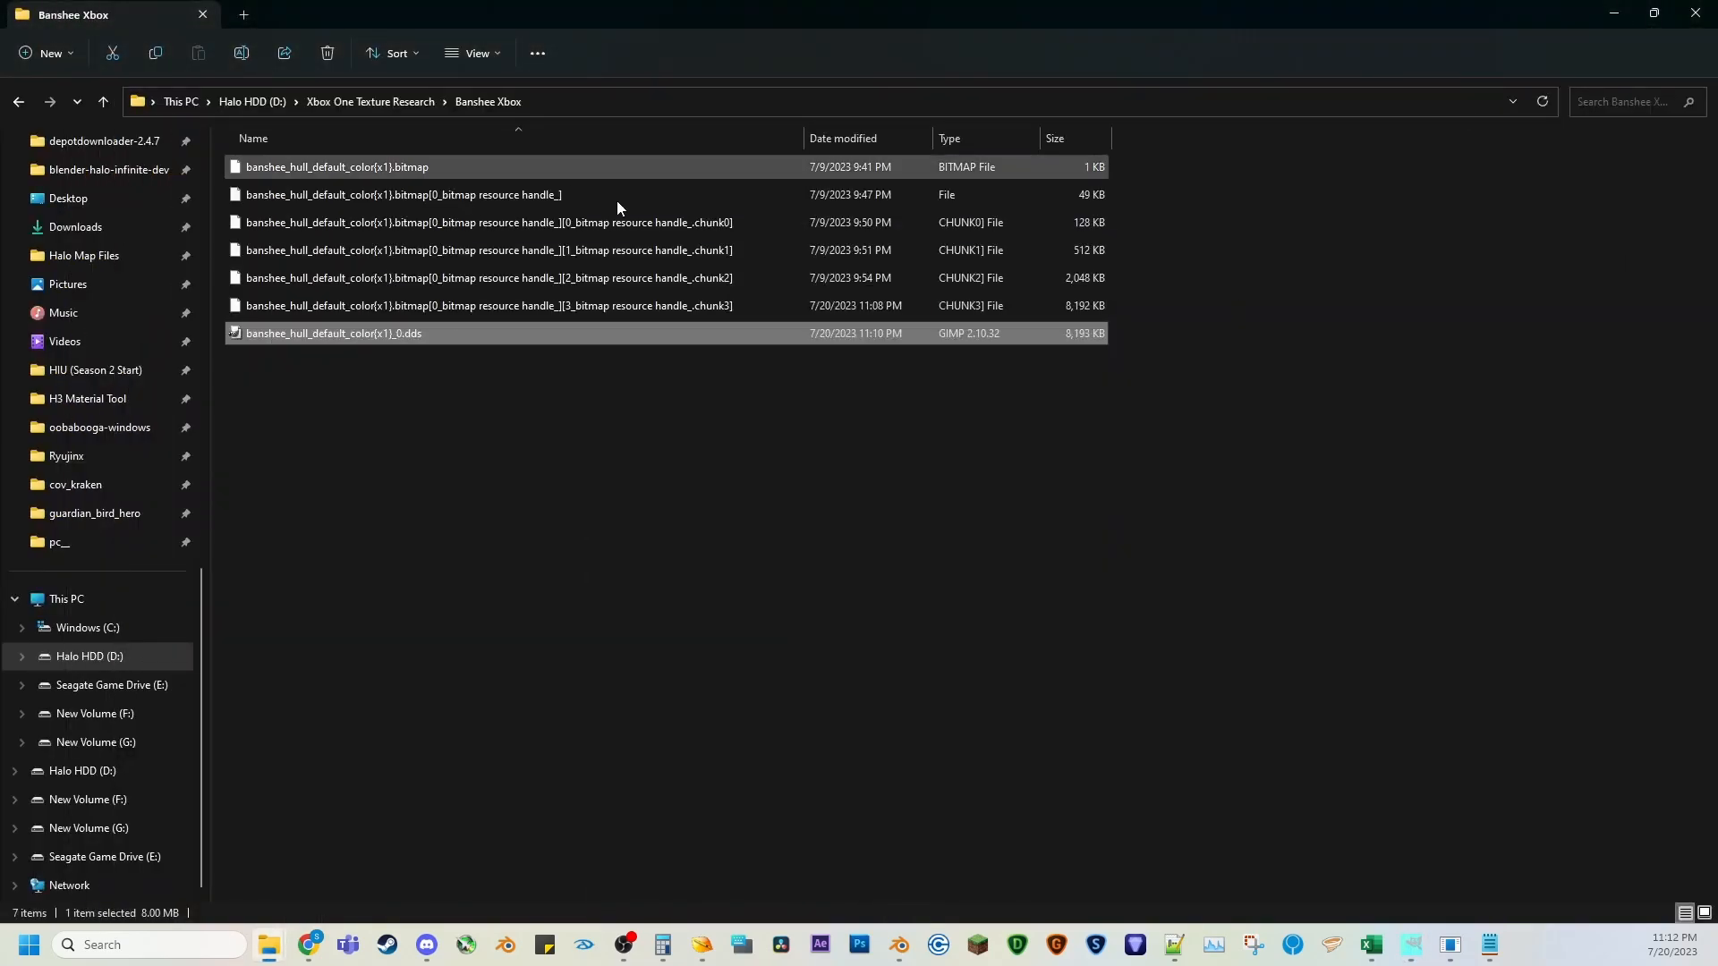
# Switch to Blender and start choosing another Xbox file, moving up from the banshee bitmaps folder to the objects folder.
pyautogui.click(1616, 14)
pyautogui.click(1388, 209)
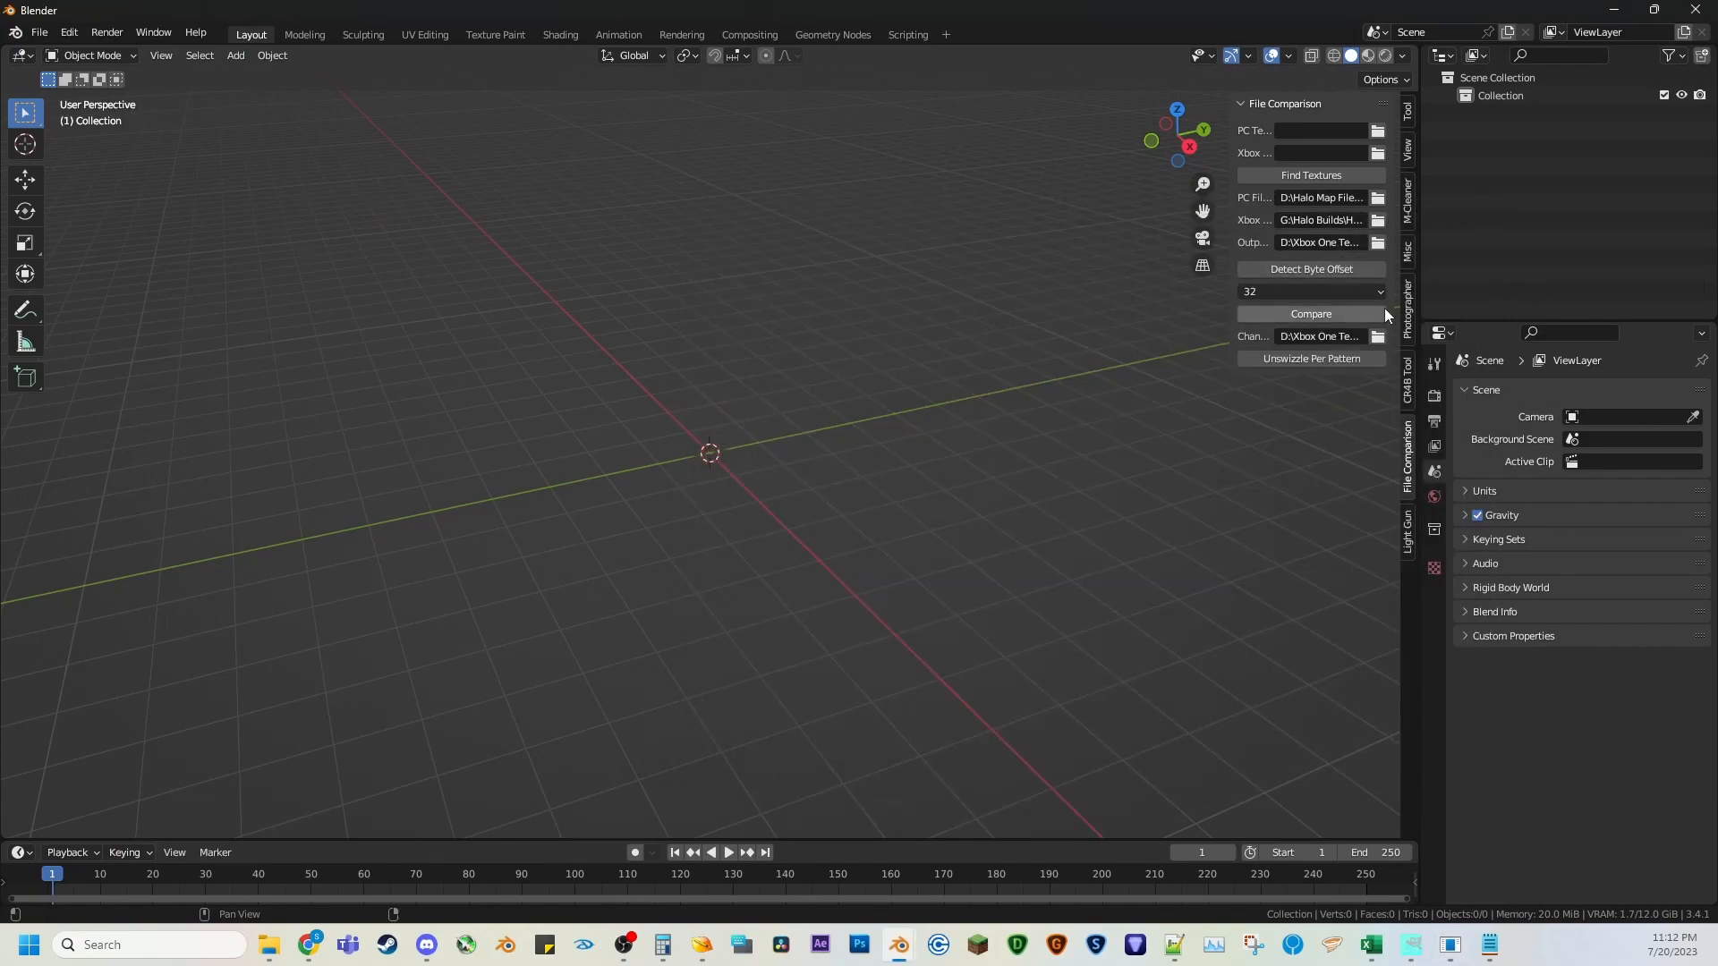
pyautogui.click(1379, 221)
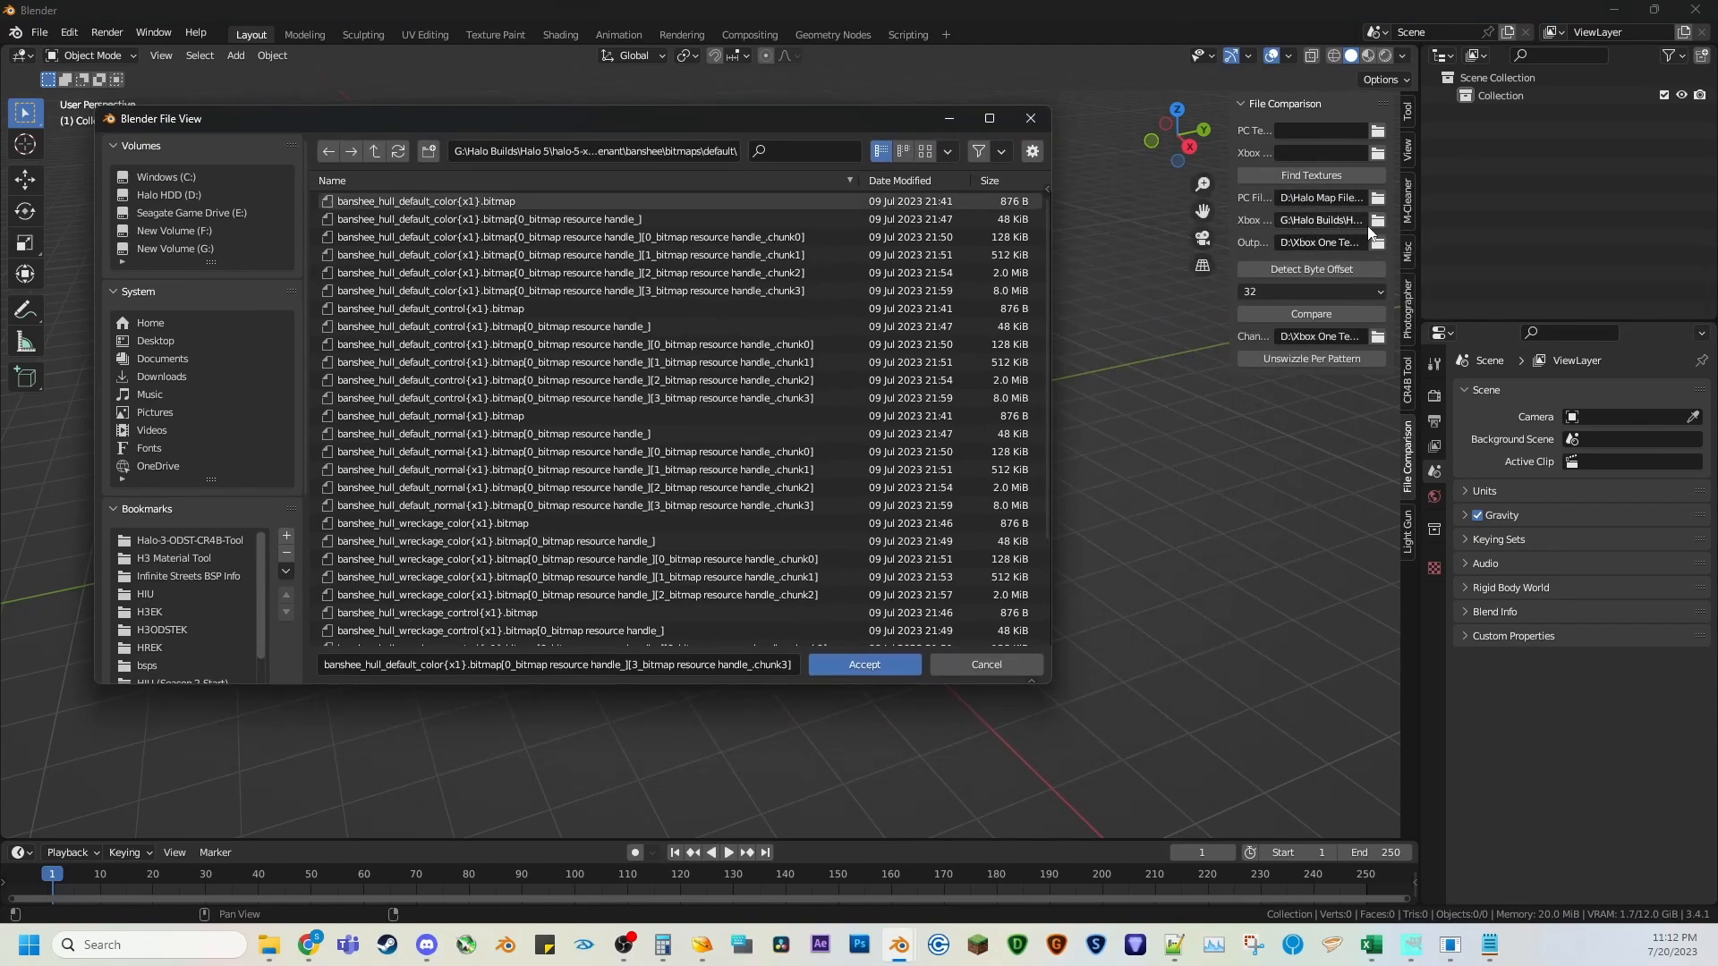
pyautogui.click(377, 149)
pyautogui.click(377, 148)
pyautogui.click(378, 148)
pyautogui.click(378, 148)
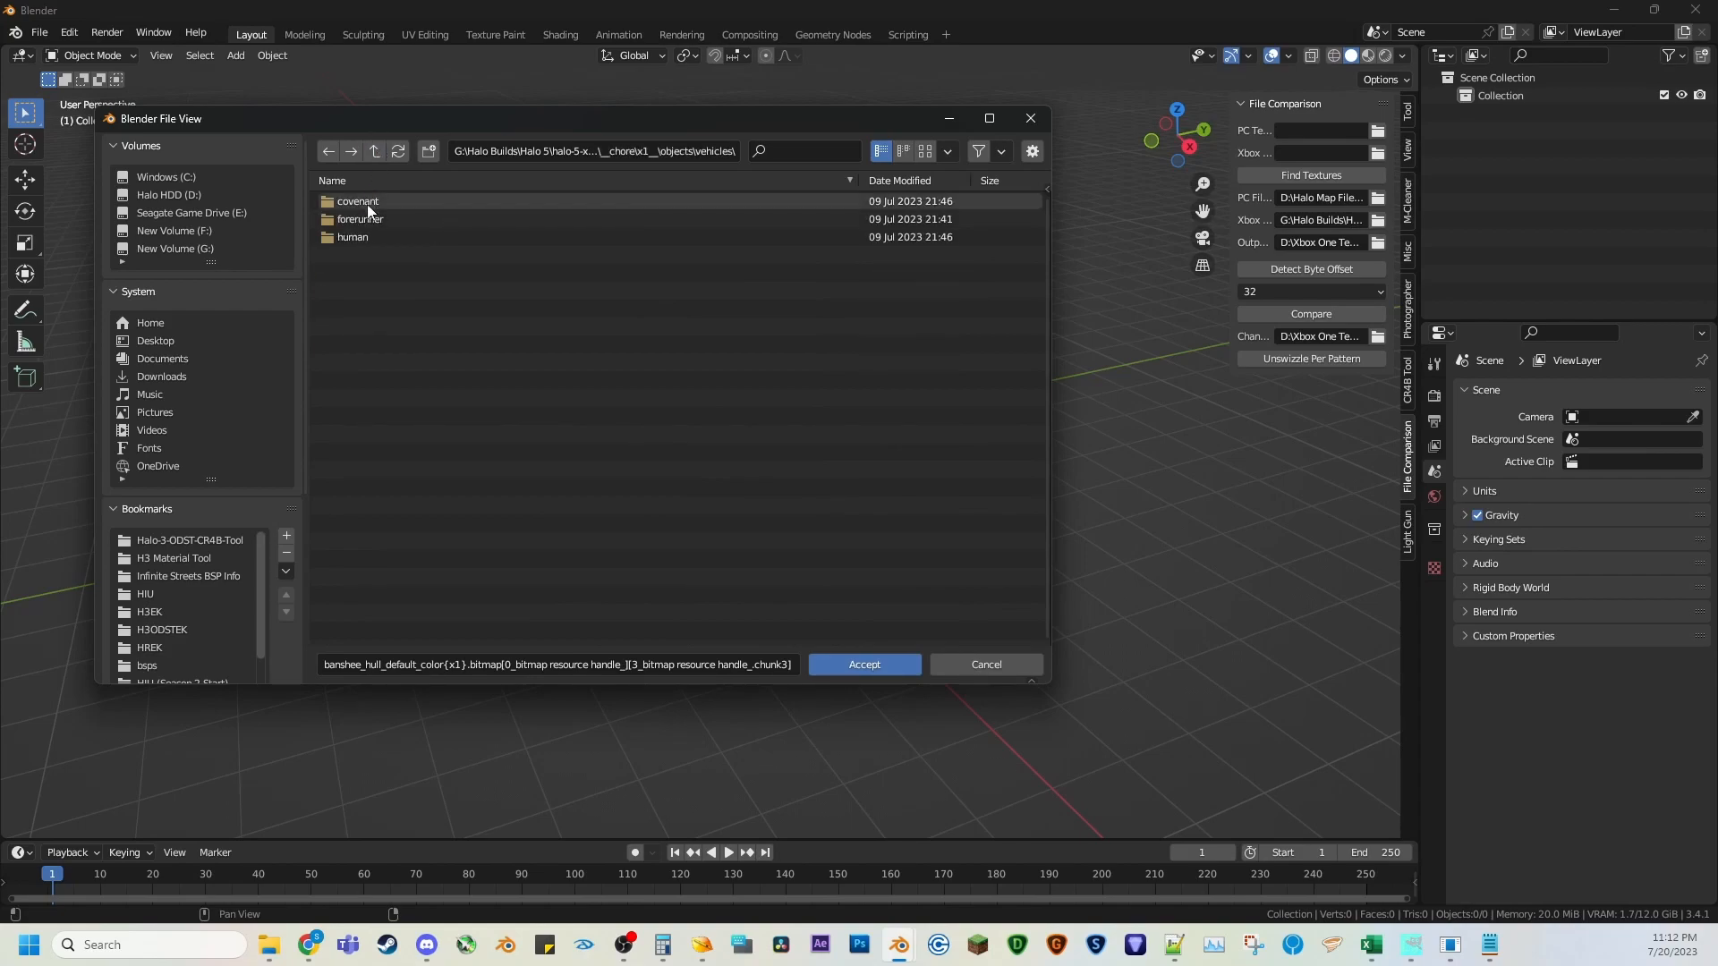
pyautogui.click(375, 152)
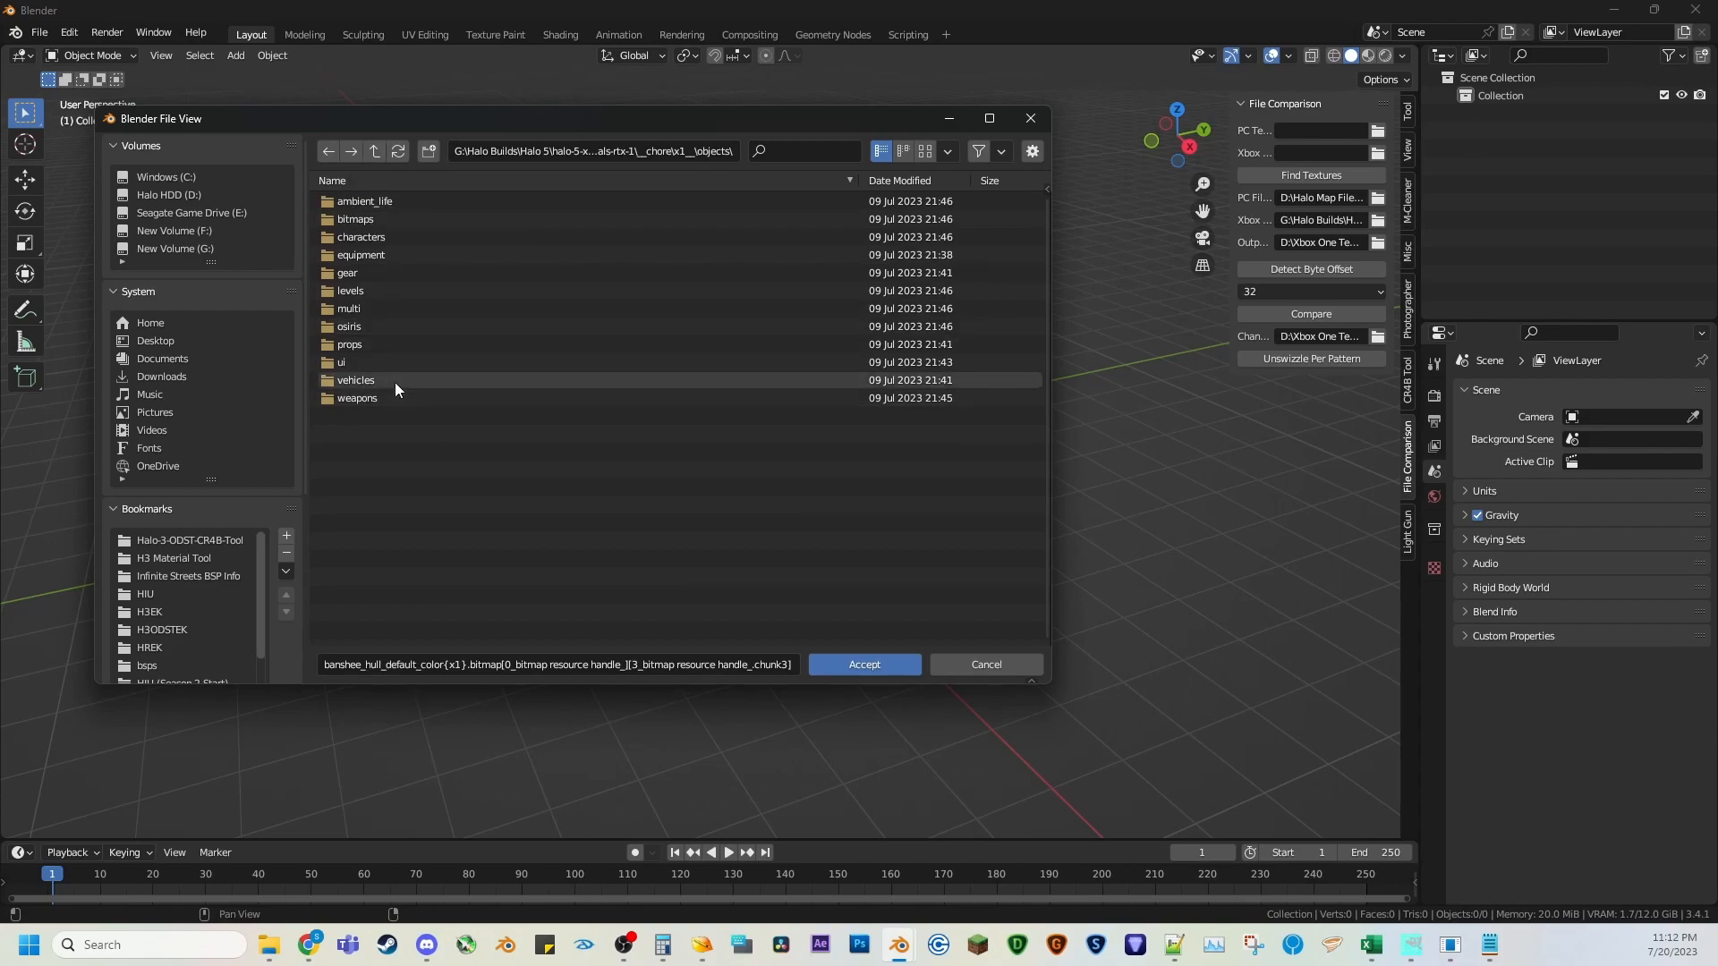
pyautogui.click(377, 288)
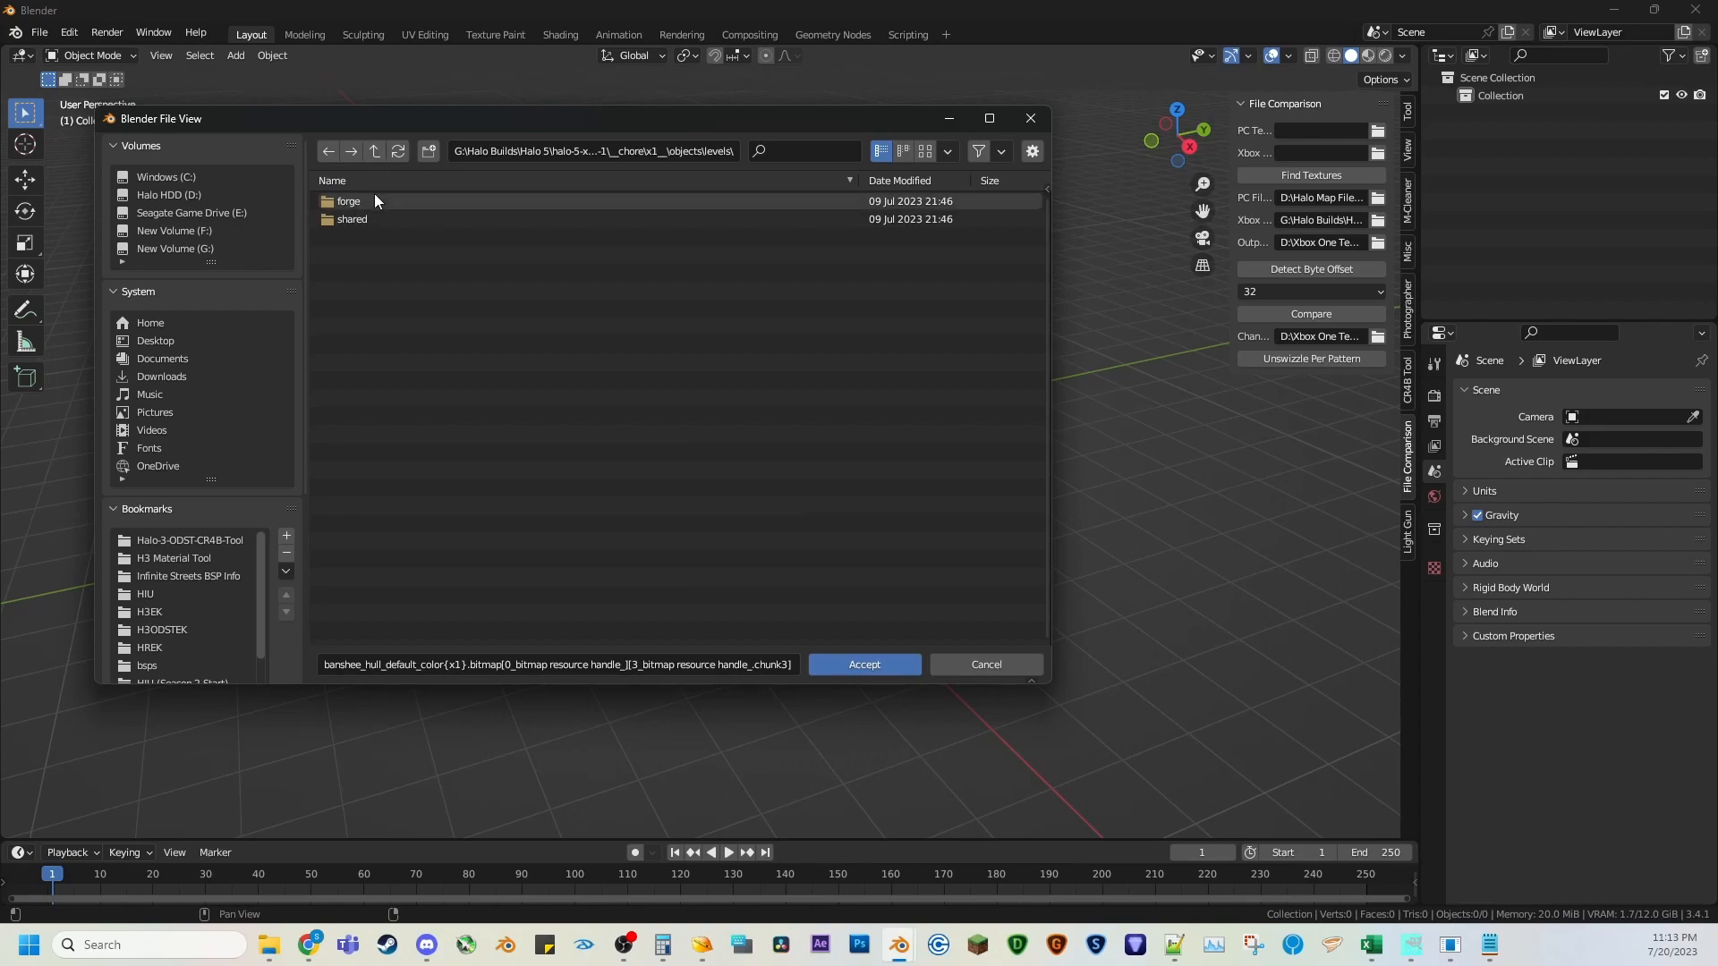
pyautogui.click(373, 154)
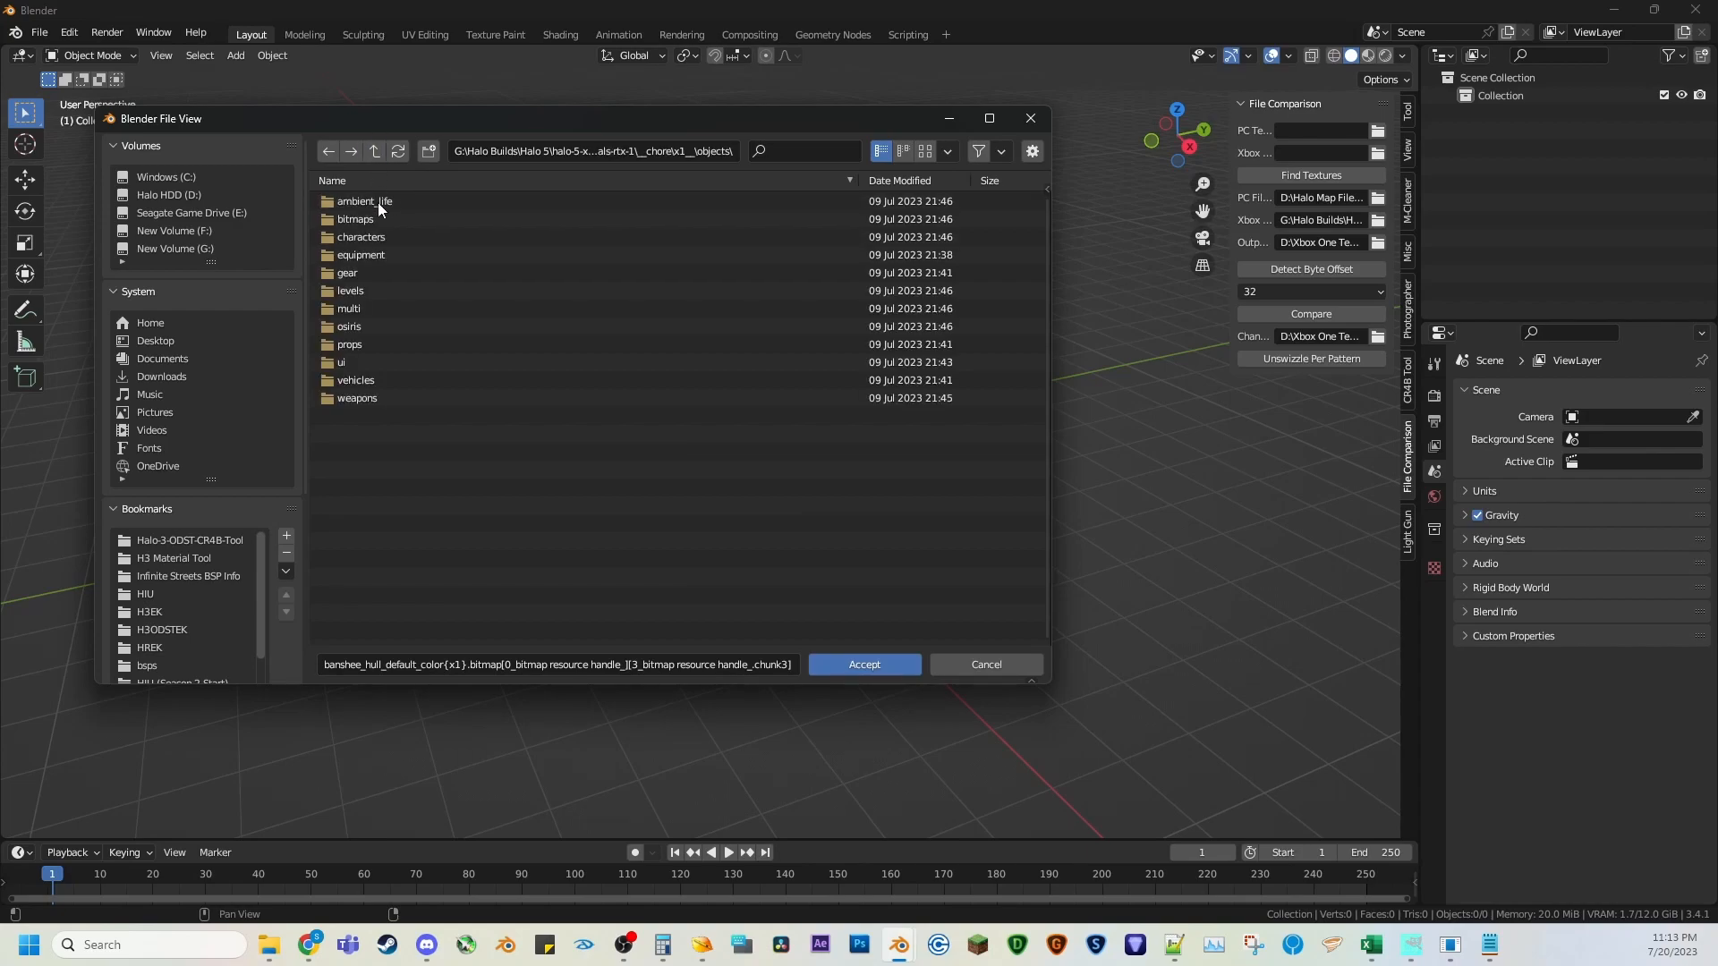
pyautogui.click(380, 288)
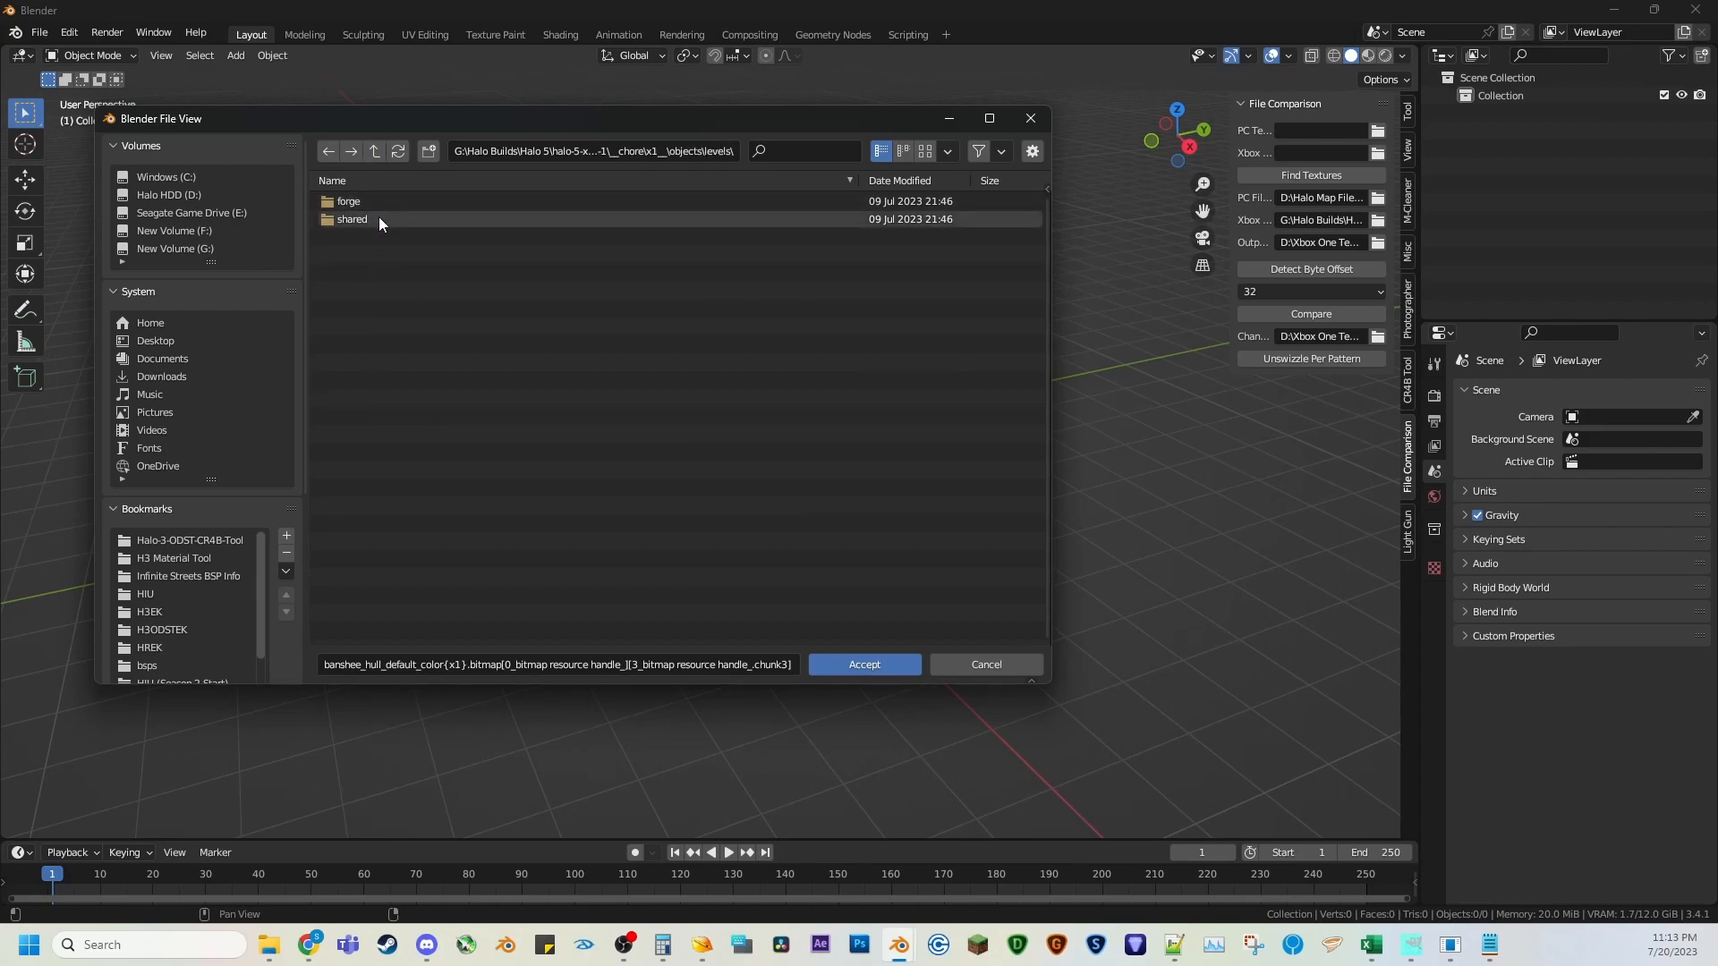
pyautogui.click(375, 150)
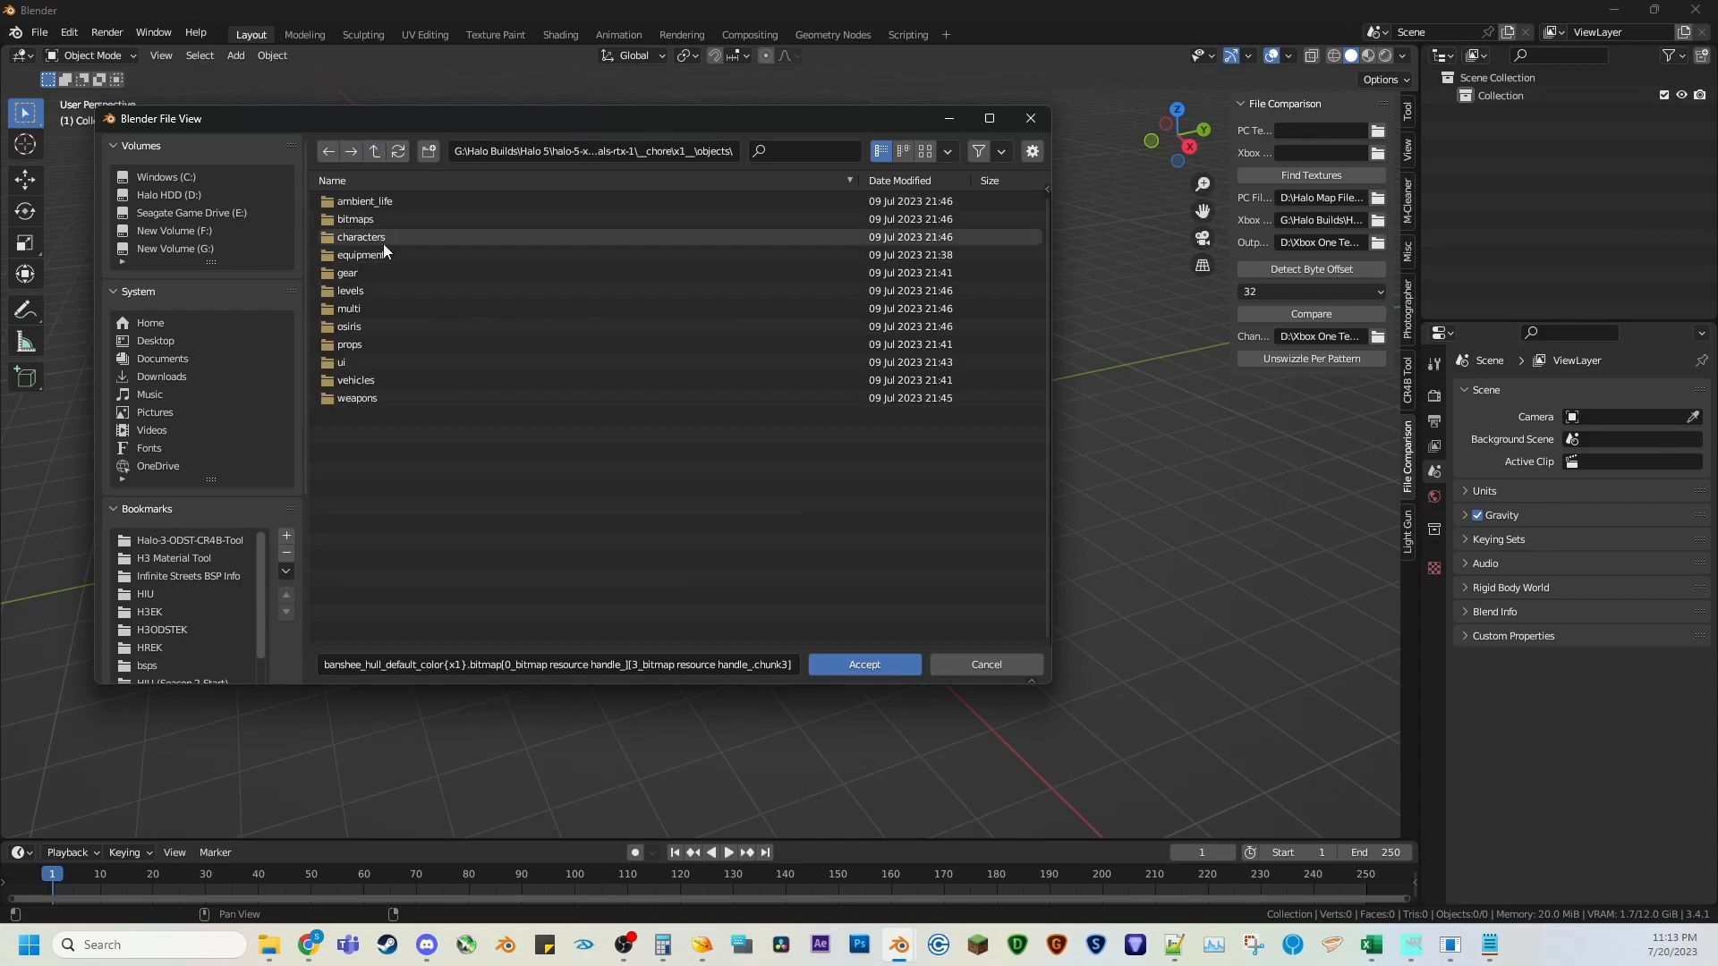
# Browse to the levels\assets\osiris\props\generic_covenant\cov_kraken\bitmaps folder for the Xbox file.
pyautogui.click(377, 148)
pyautogui.click(369, 272)
pyautogui.click(368, 200)
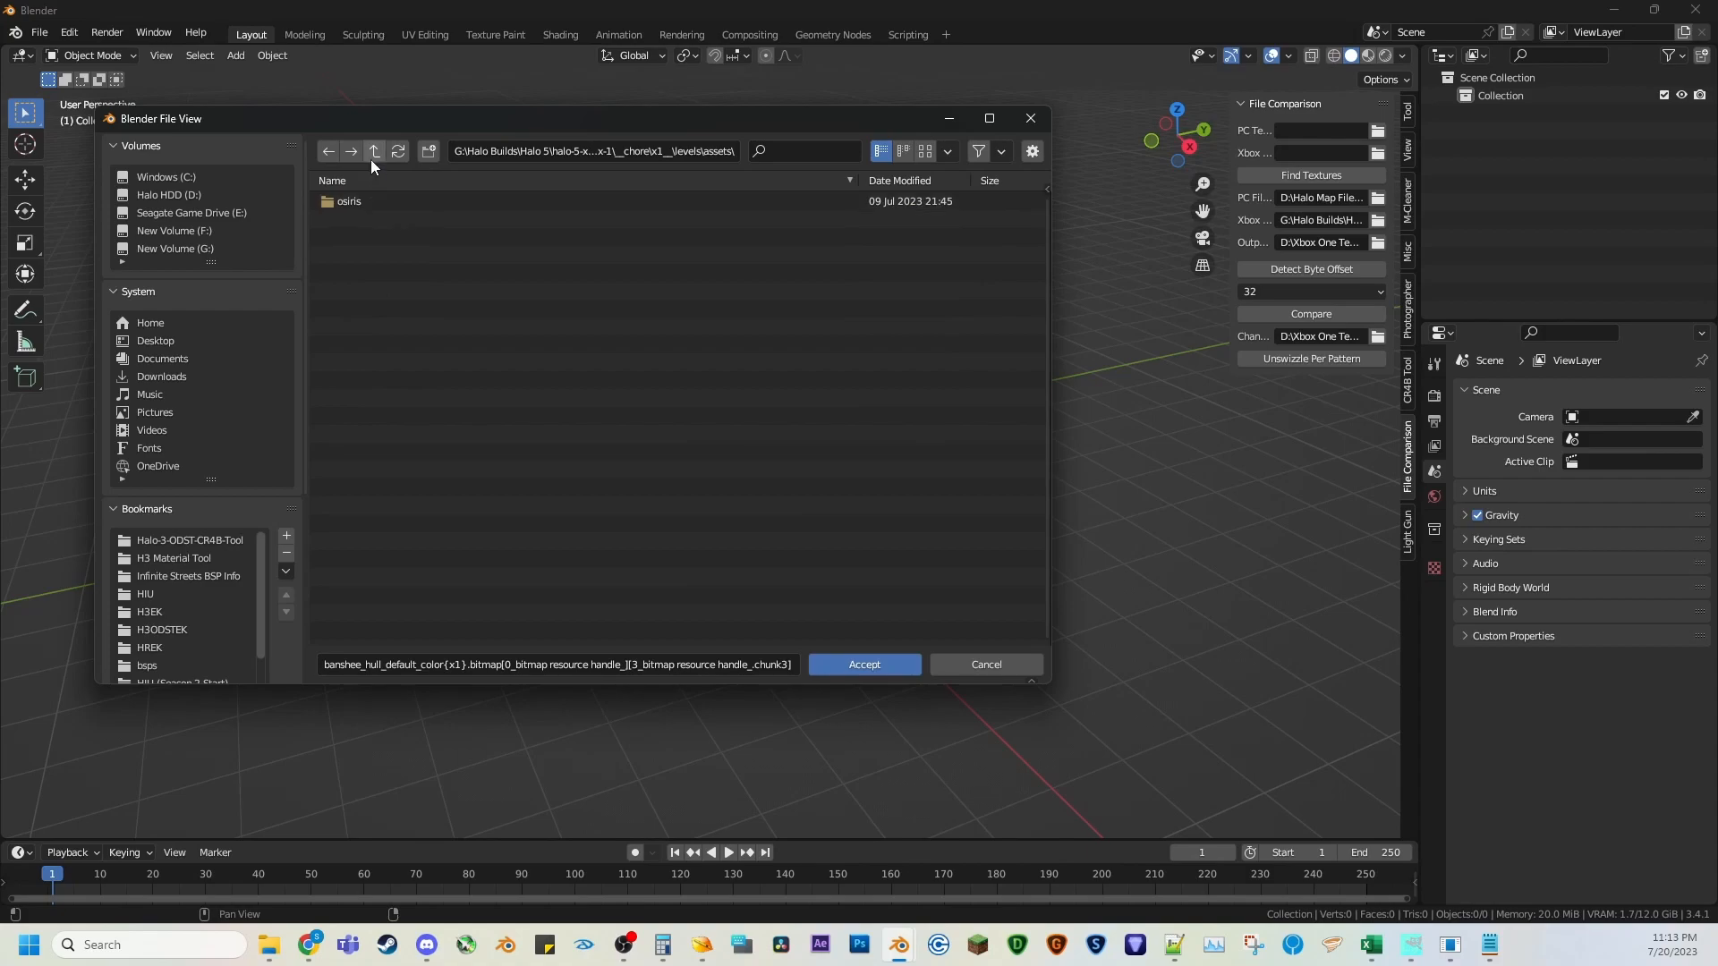
pyautogui.click(371, 202)
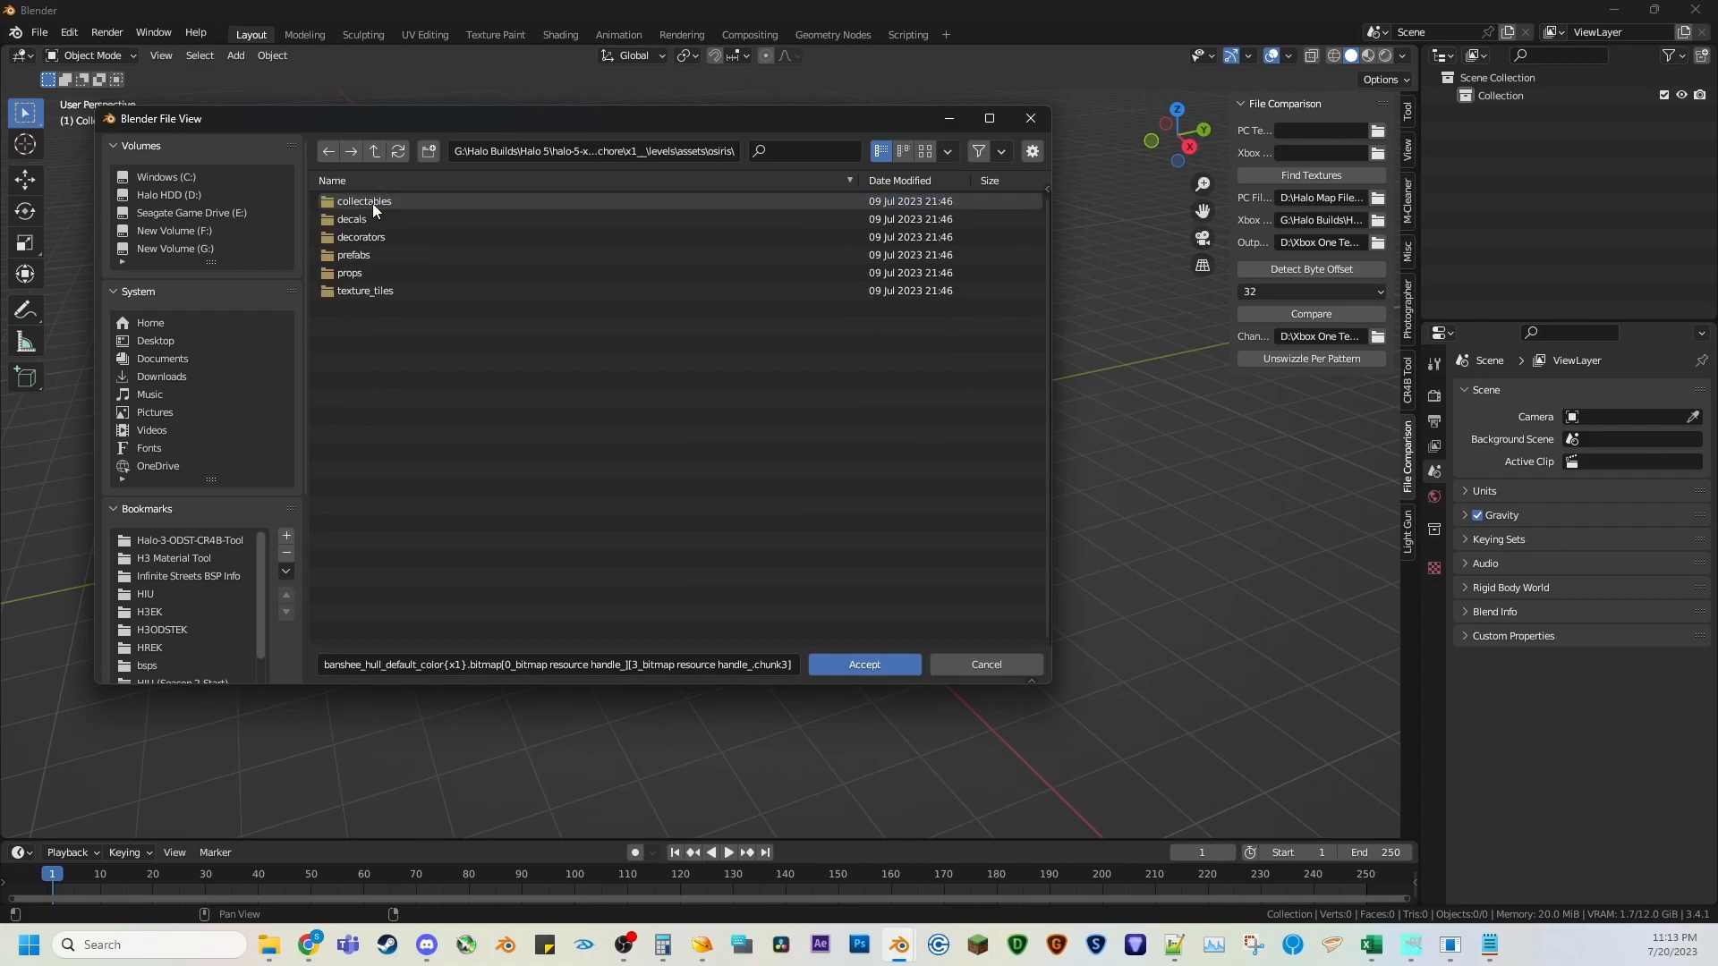
pyautogui.click(373, 266)
pyautogui.click(379, 219)
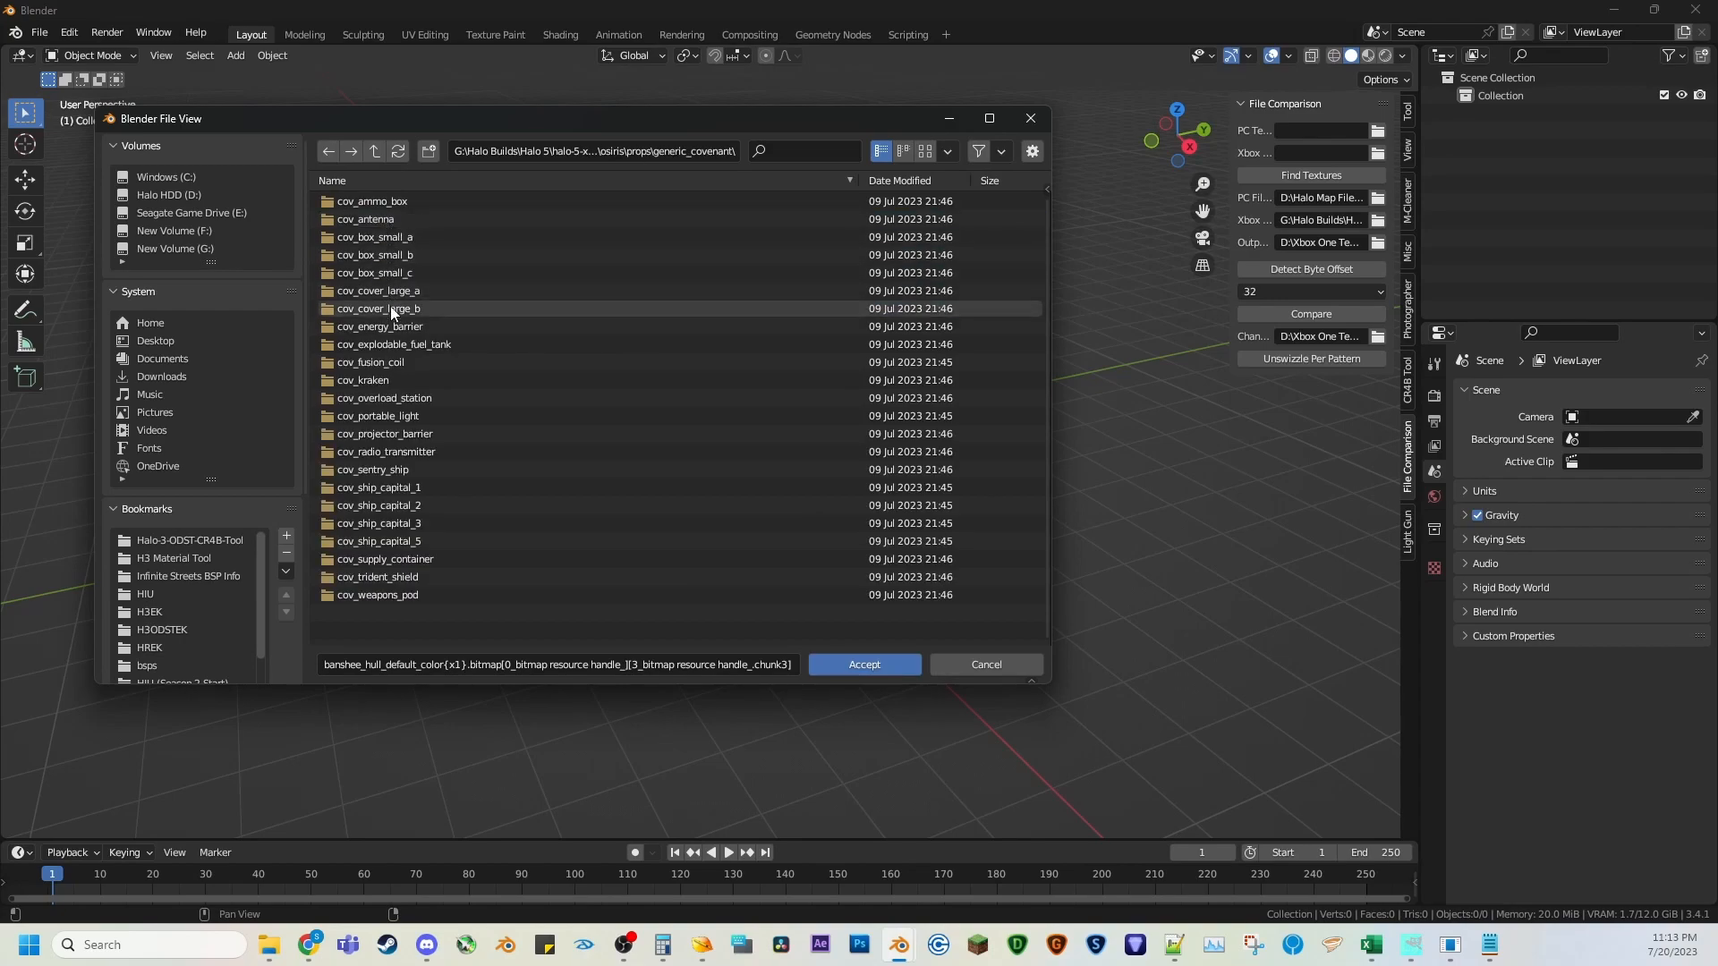
pyautogui.click(388, 380)
pyautogui.click(374, 202)
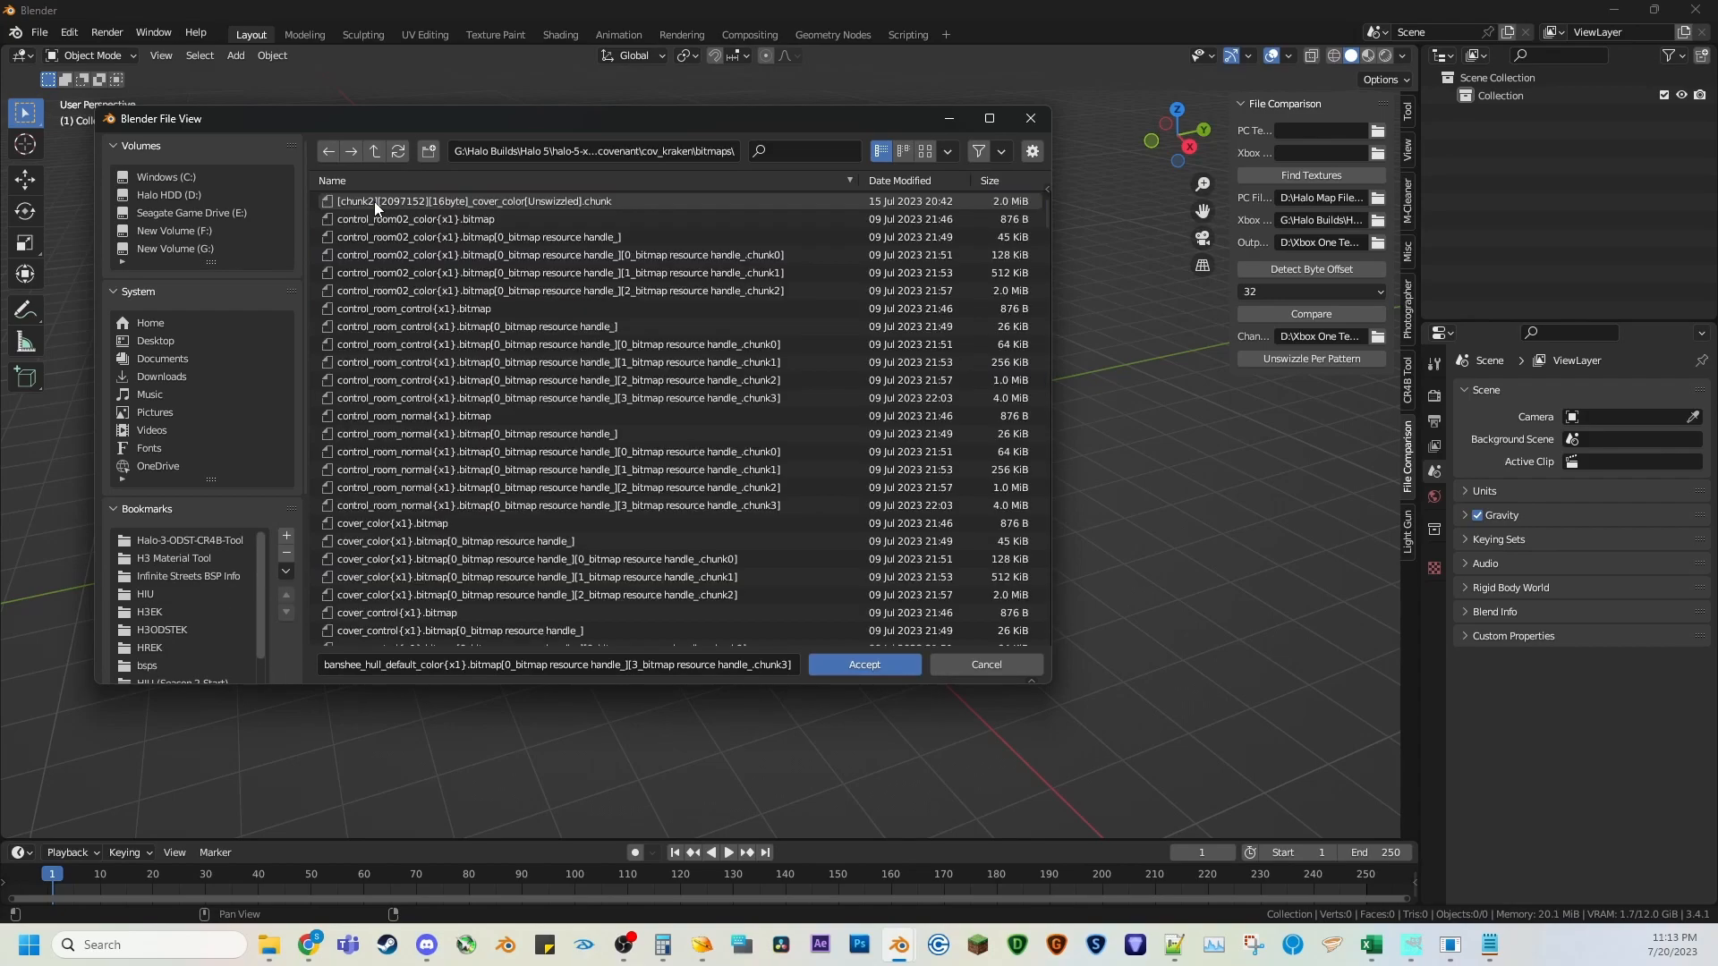
# Set the Xbox file to the turret_base_color chunk3 and unswizzle it with [chunk3][4Mb][32byte][2048x2048][SwizzlePattern].txt.
pyautogui.scroll(-15, 775, 396)
pyautogui.scroll(-10, 757, 408)
pyautogui.scroll(-10, 765, 466)
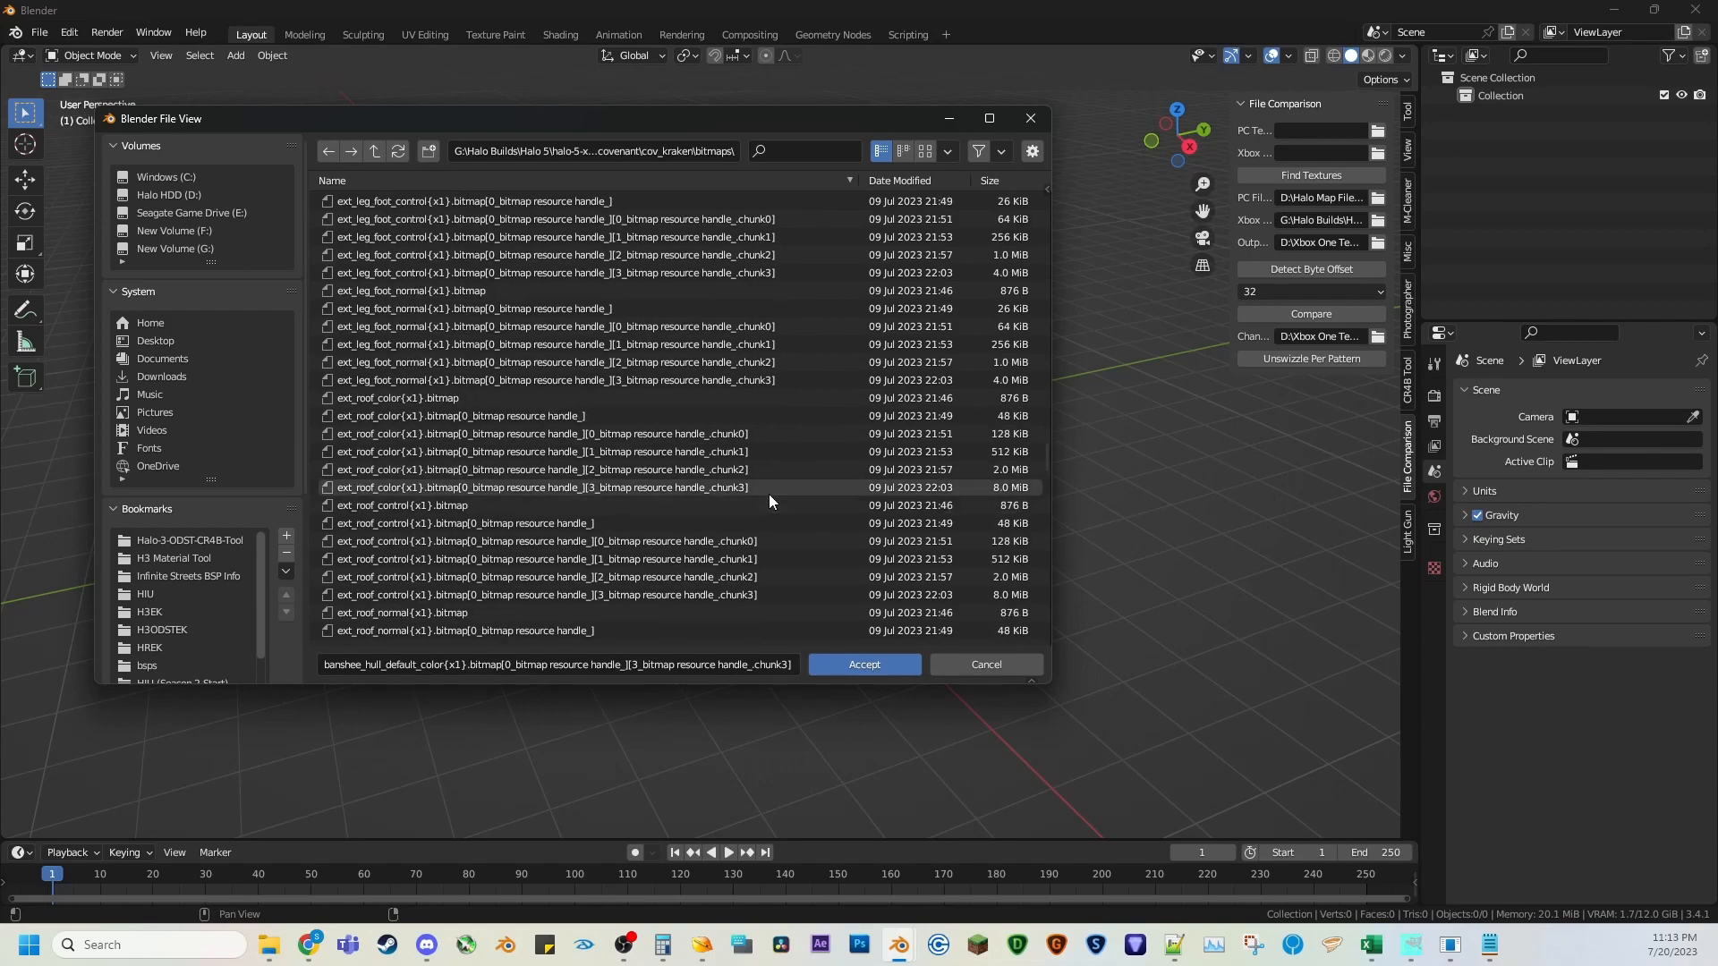
pyautogui.scroll(-10, 765, 497)
pyautogui.scroll(-8, 759, 492)
pyautogui.scroll(-10, 764, 487)
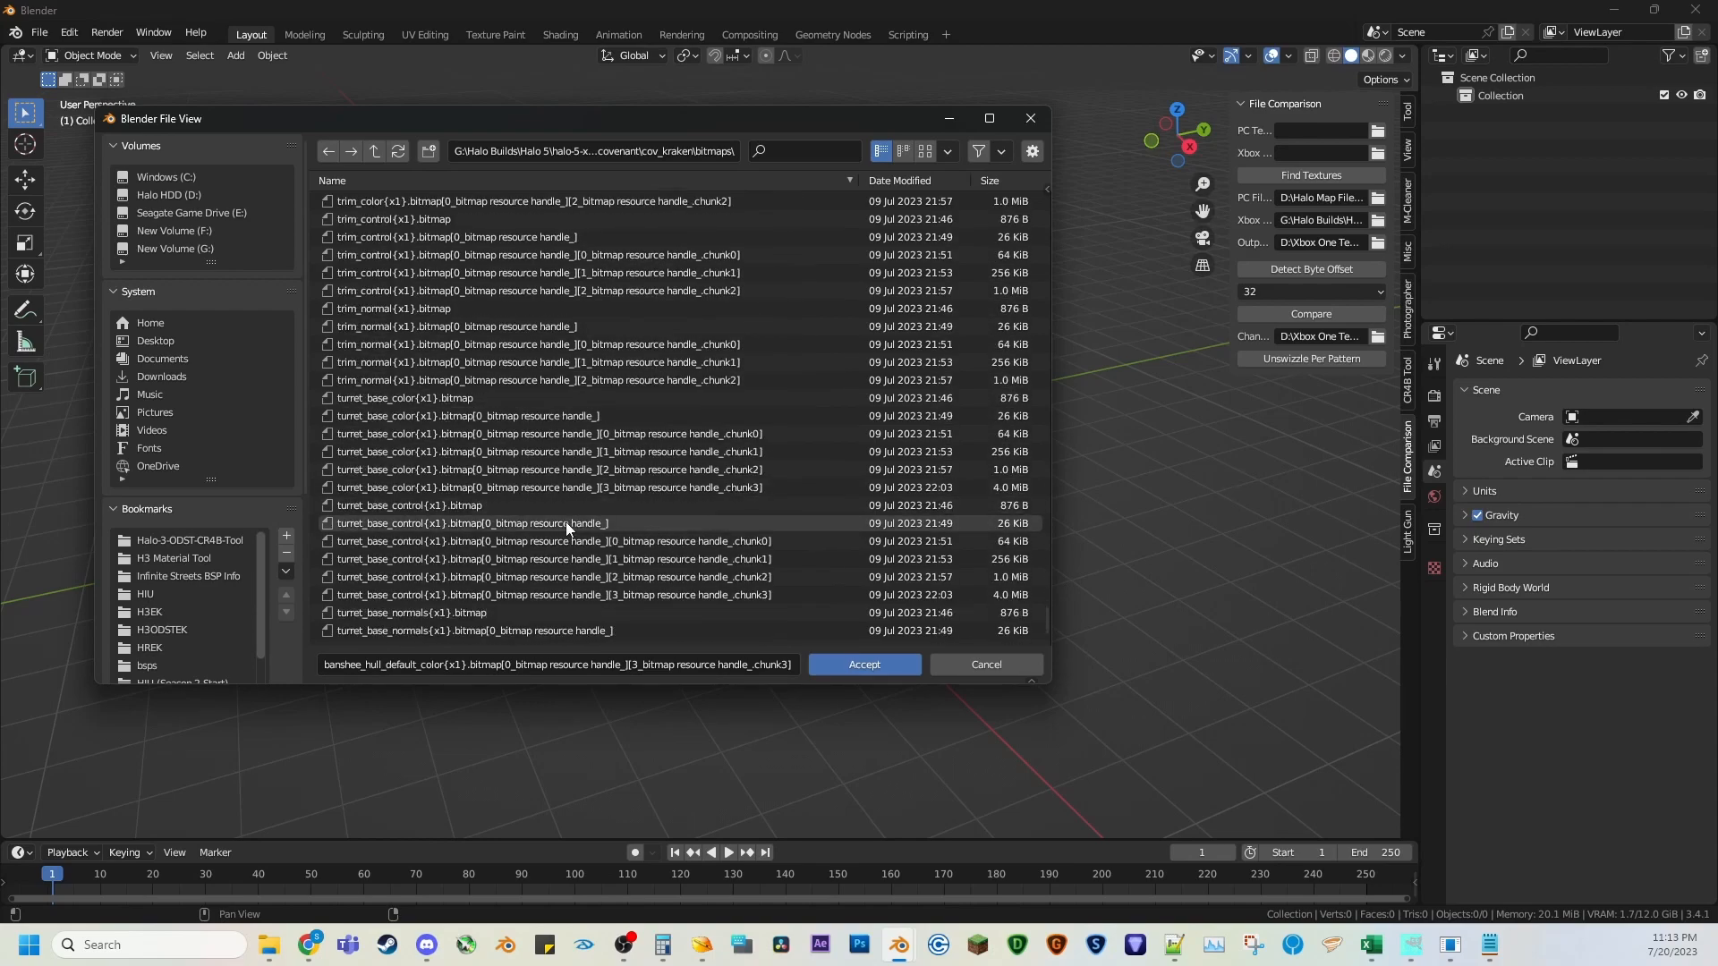
pyautogui.click(495, 484)
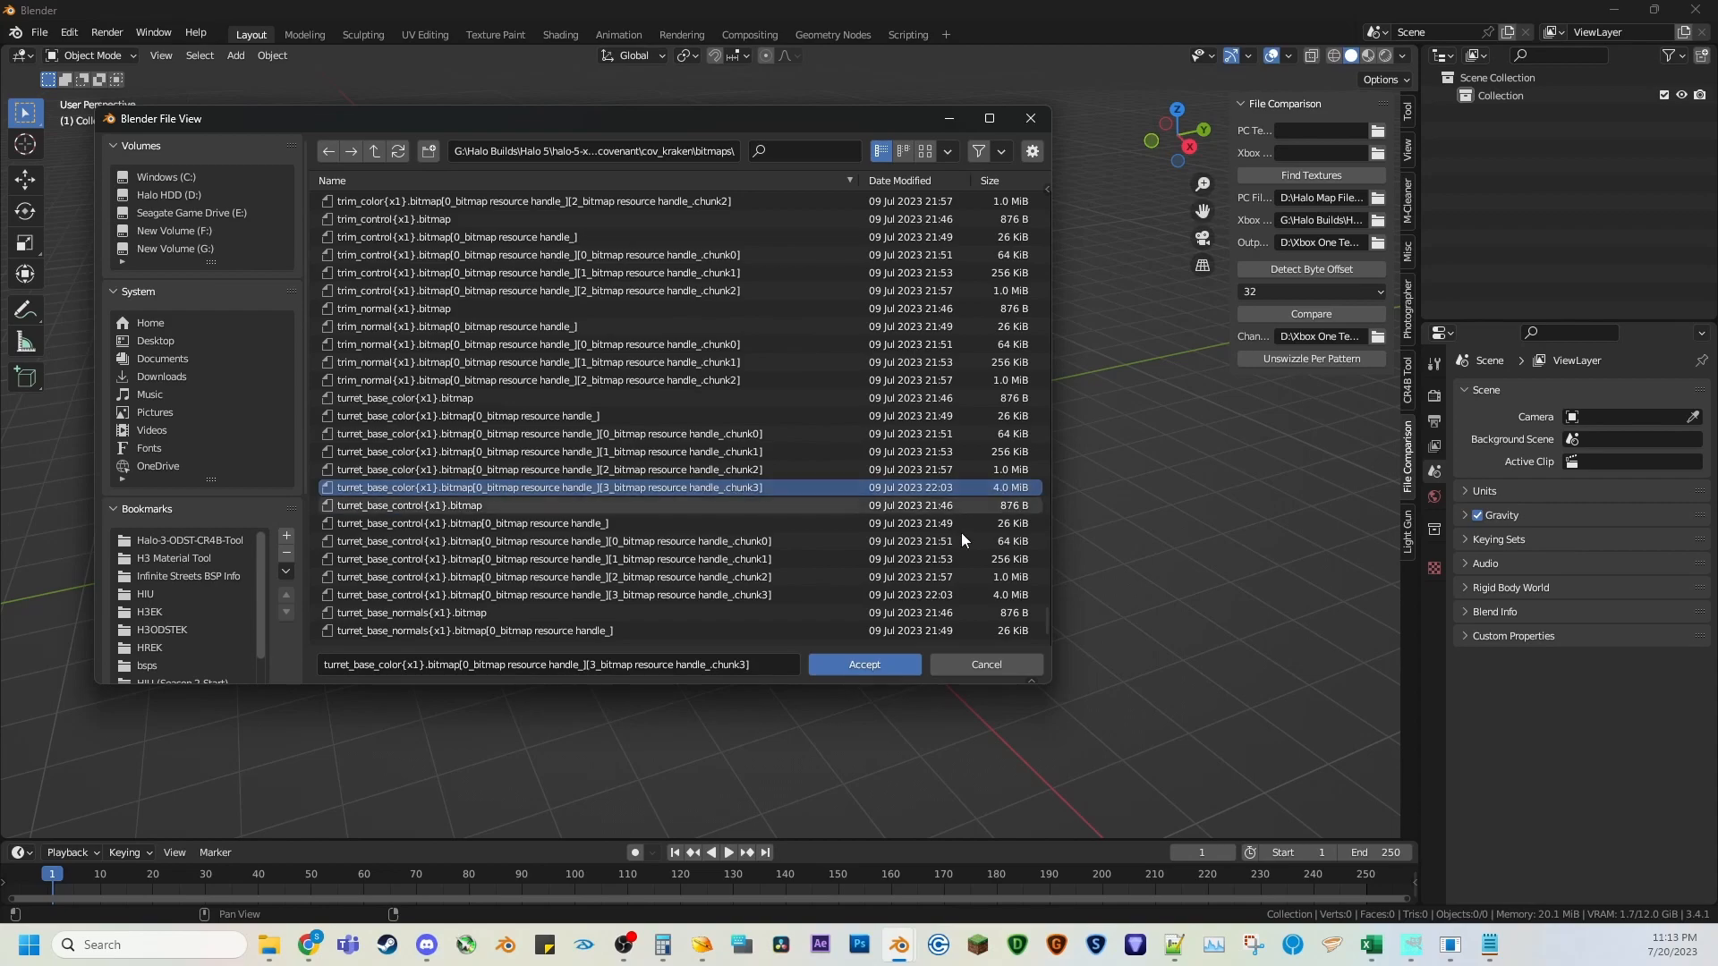
pyautogui.click(865, 665)
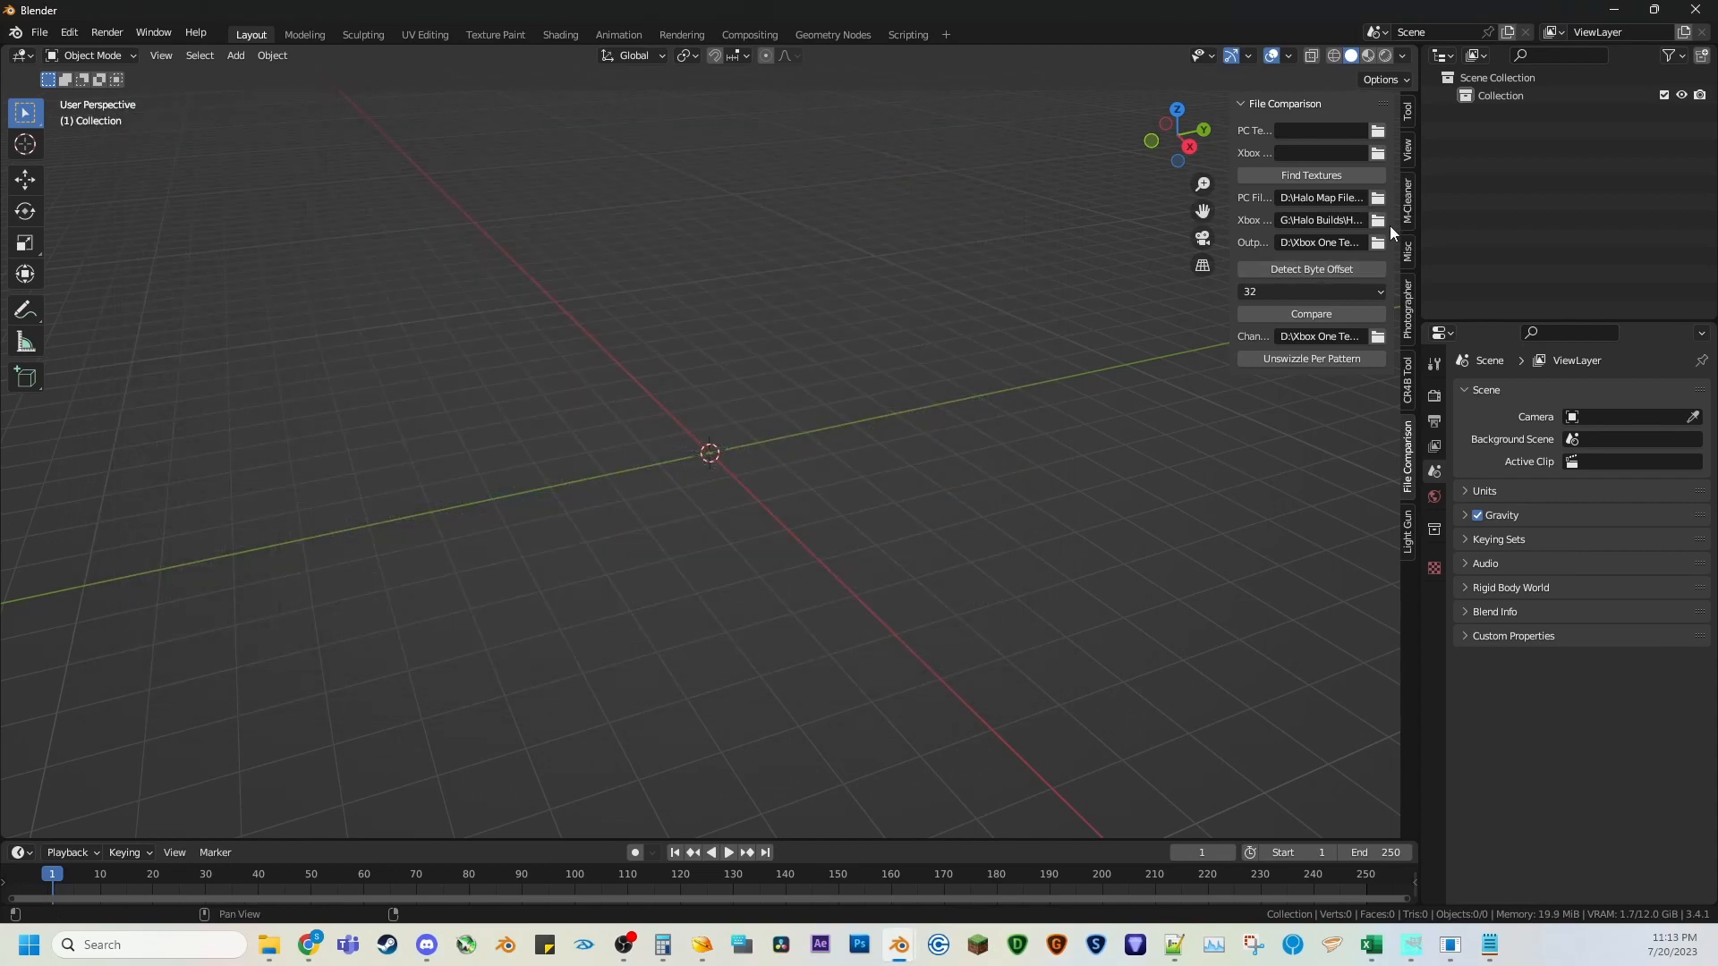
pyautogui.click(1378, 337)
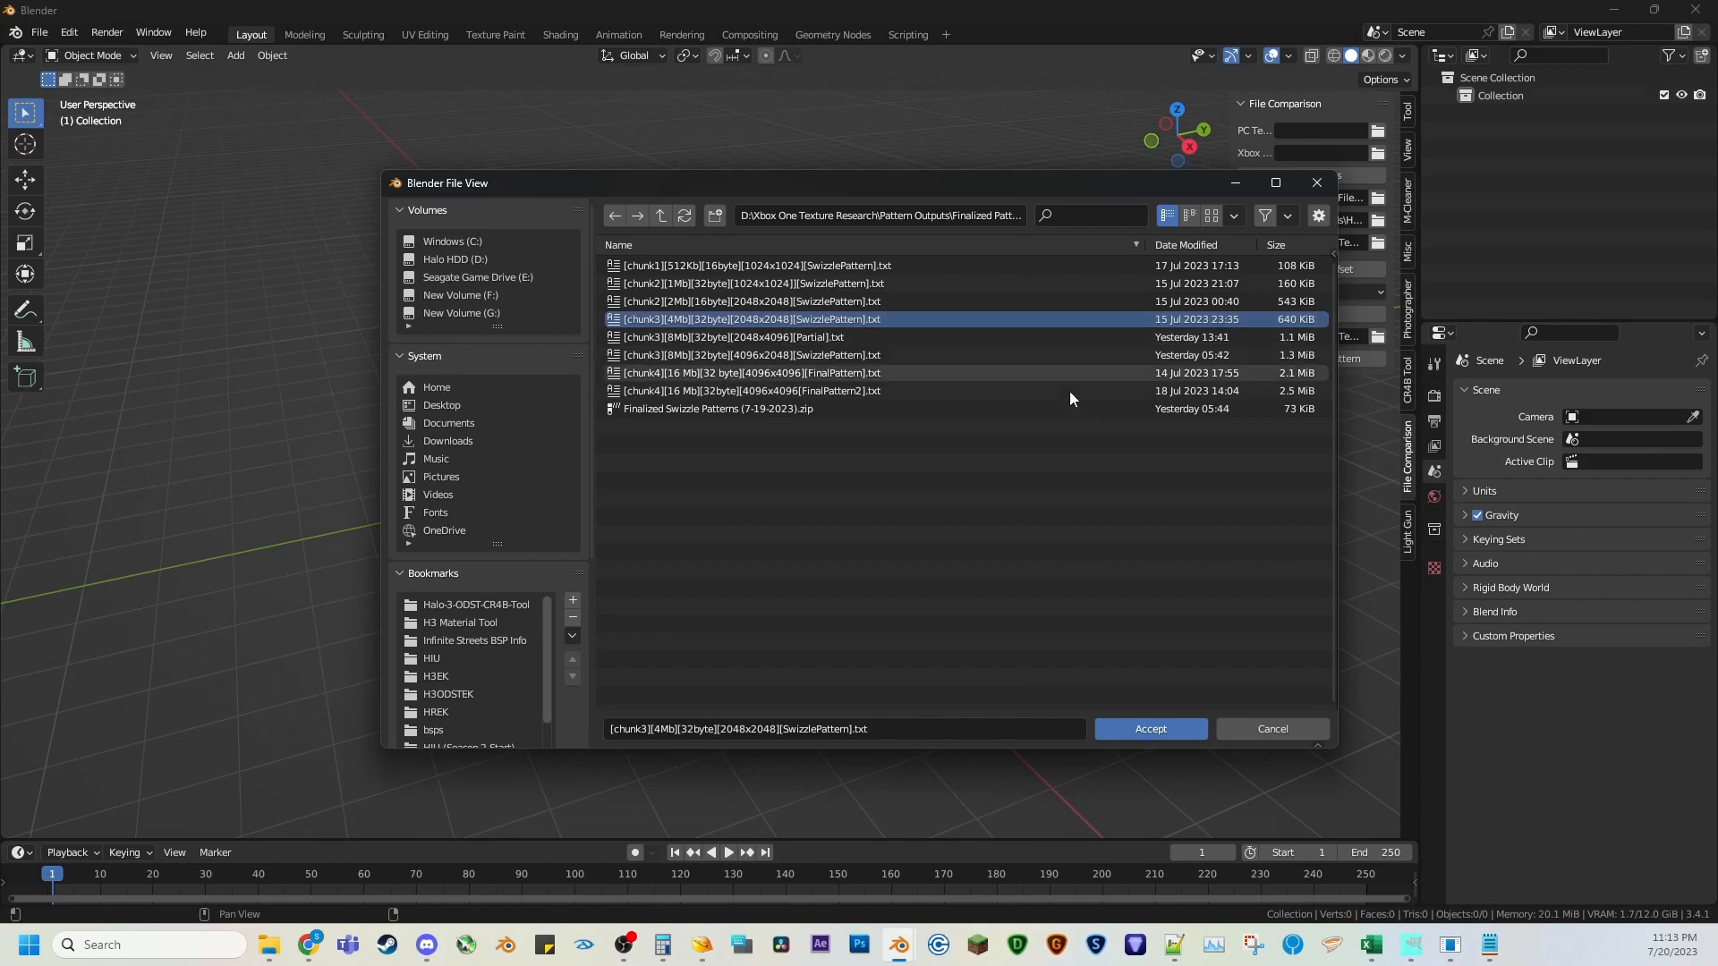
pyautogui.click(1174, 727)
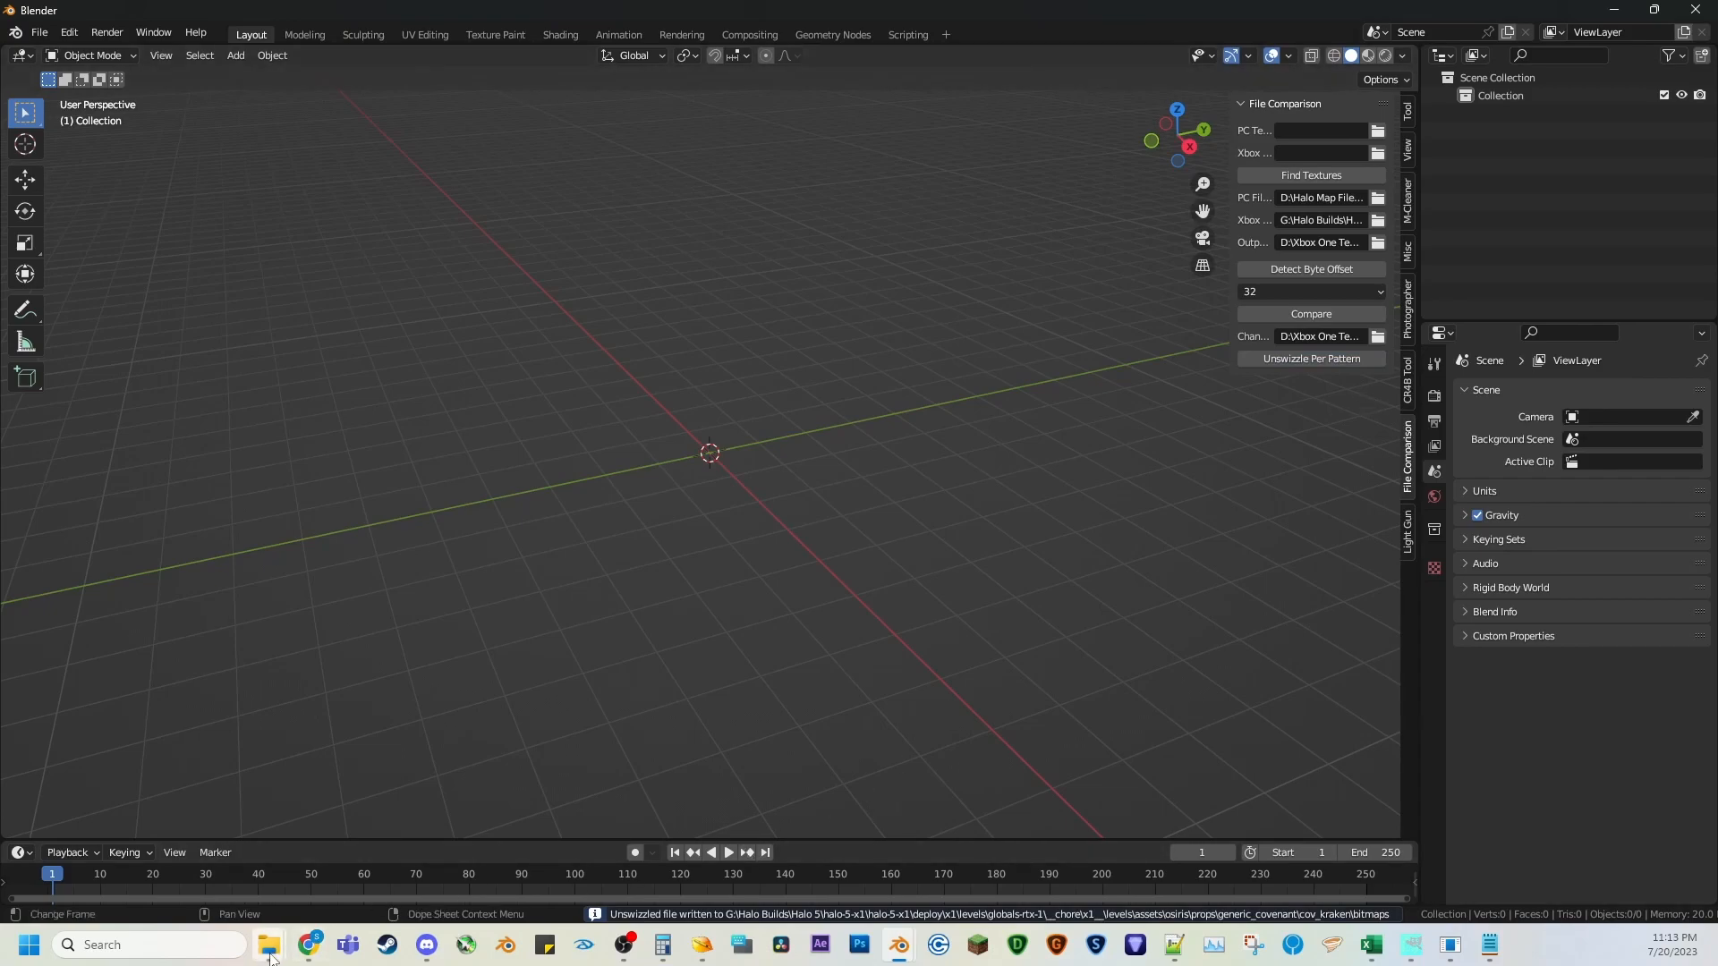
# Switch to File Explorer and open the bitmaps folder inside cov_kraken.
pyautogui.moveTo(268, 945)
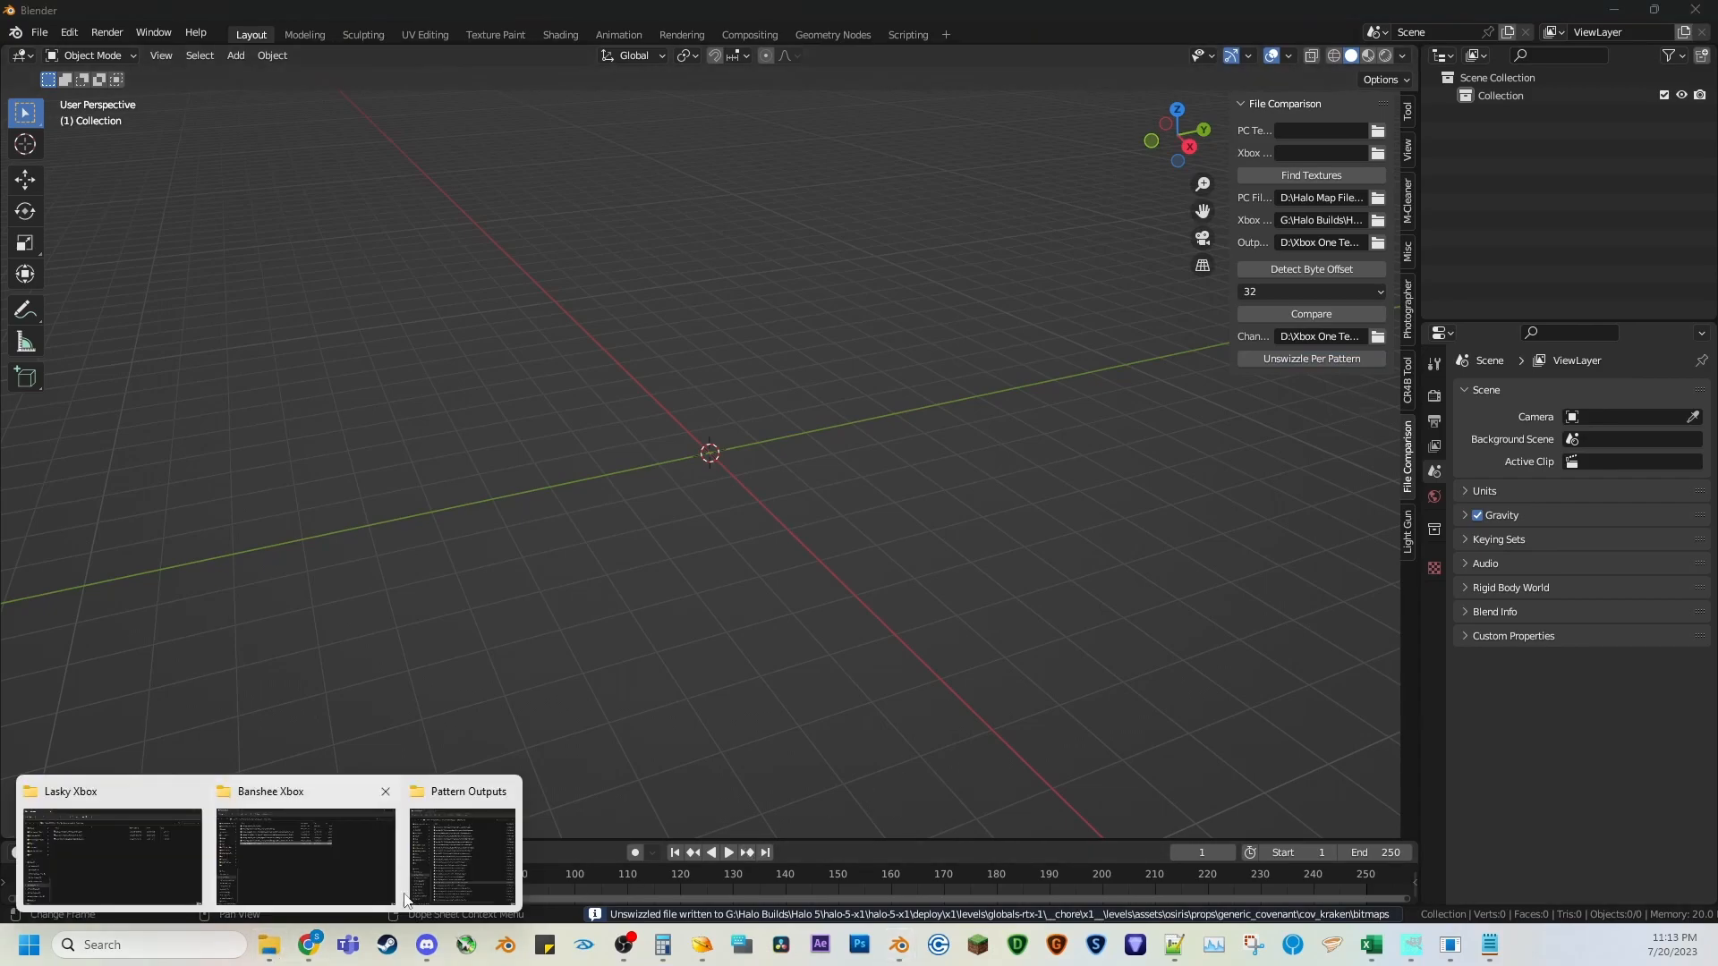
pyautogui.click(174, 852)
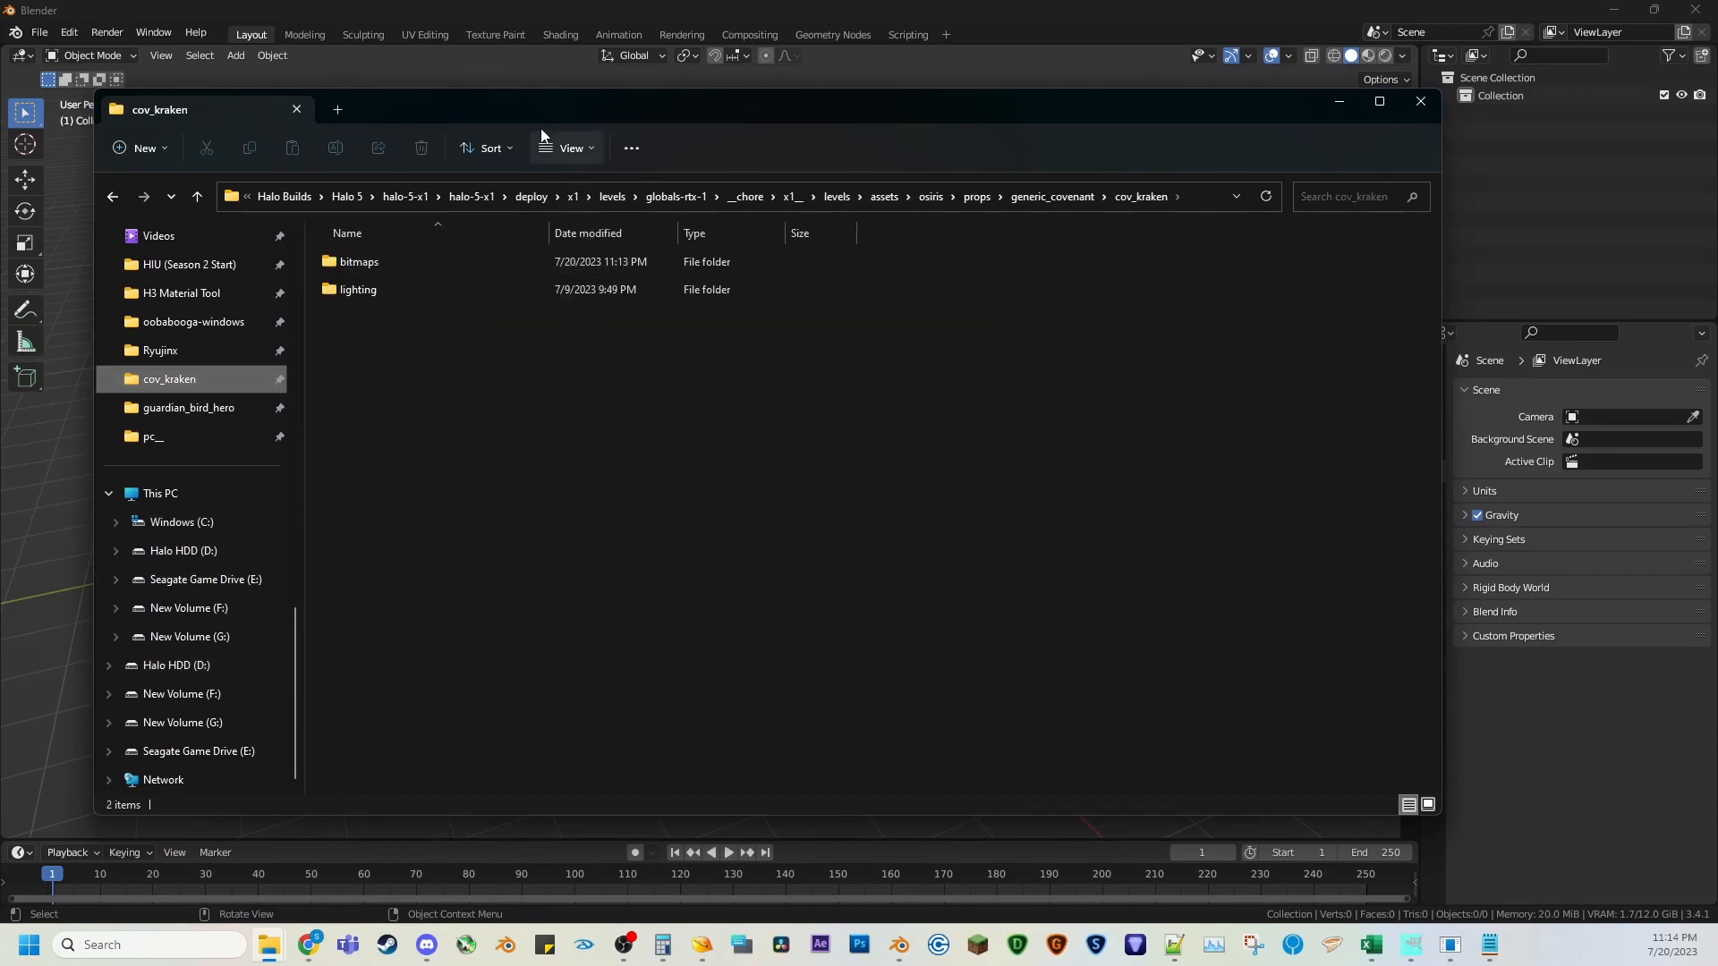
pyautogui.doubleClick(380, 258)
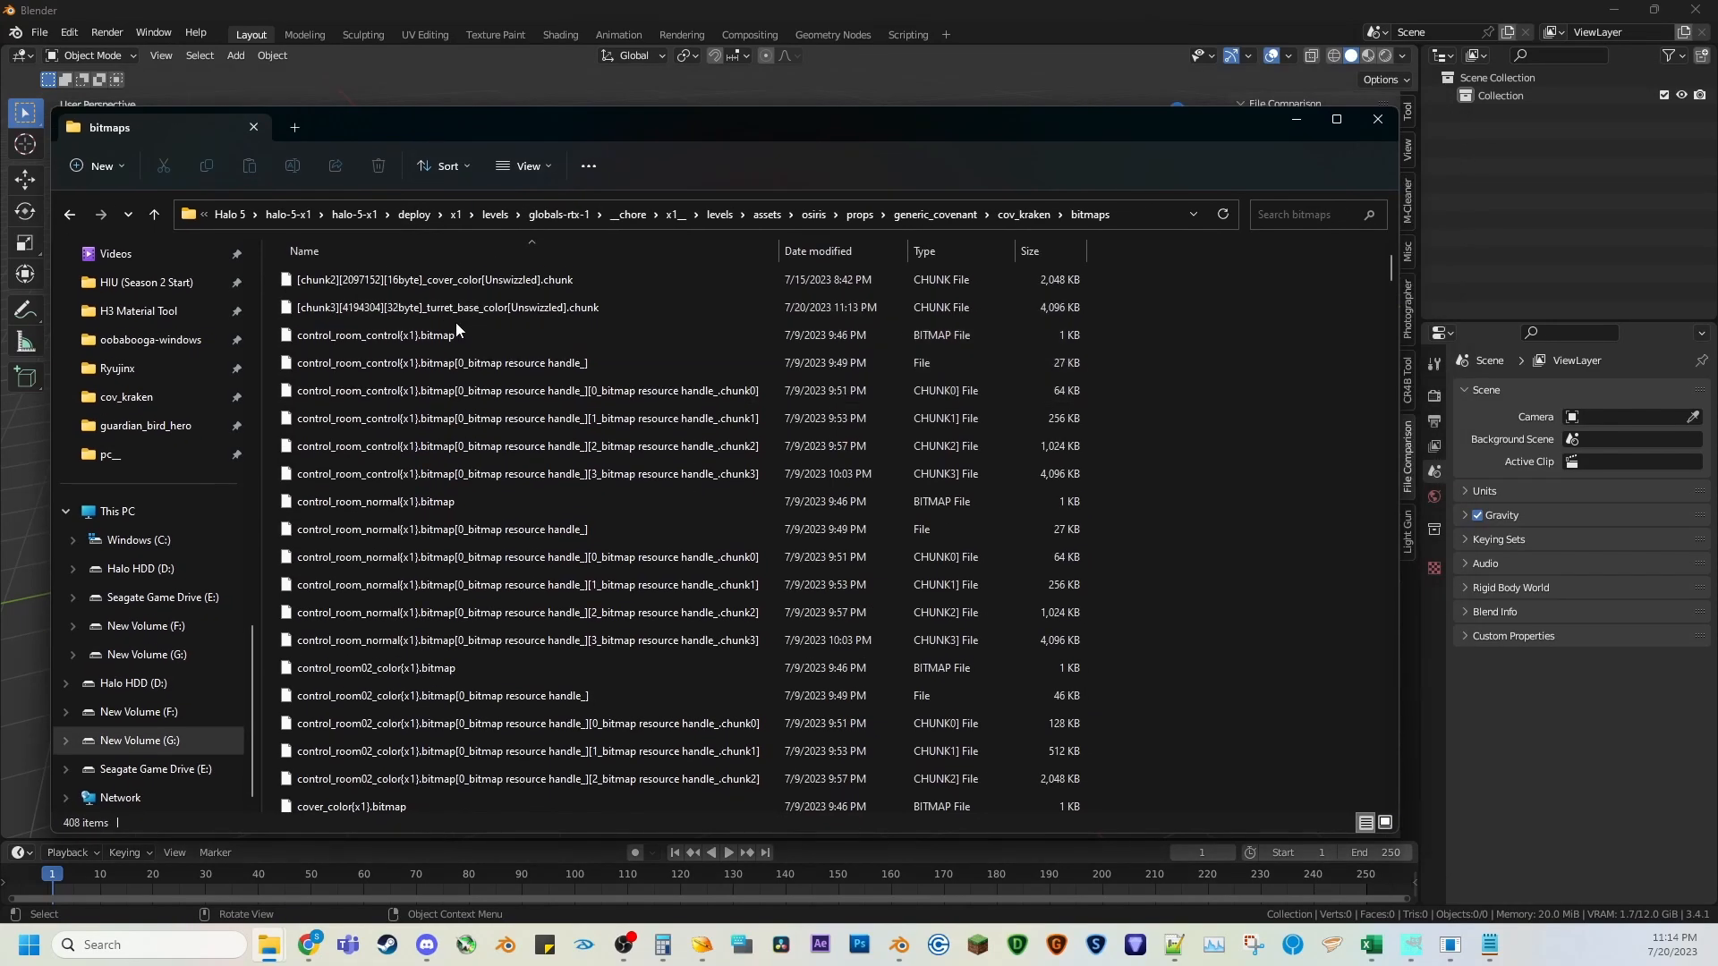
# Copy the unswizzled turret_base_color chunk together with the turret_base_color bitmap, its resource handle and chunk0 to chunk3 files.
pyautogui.click(470, 313)
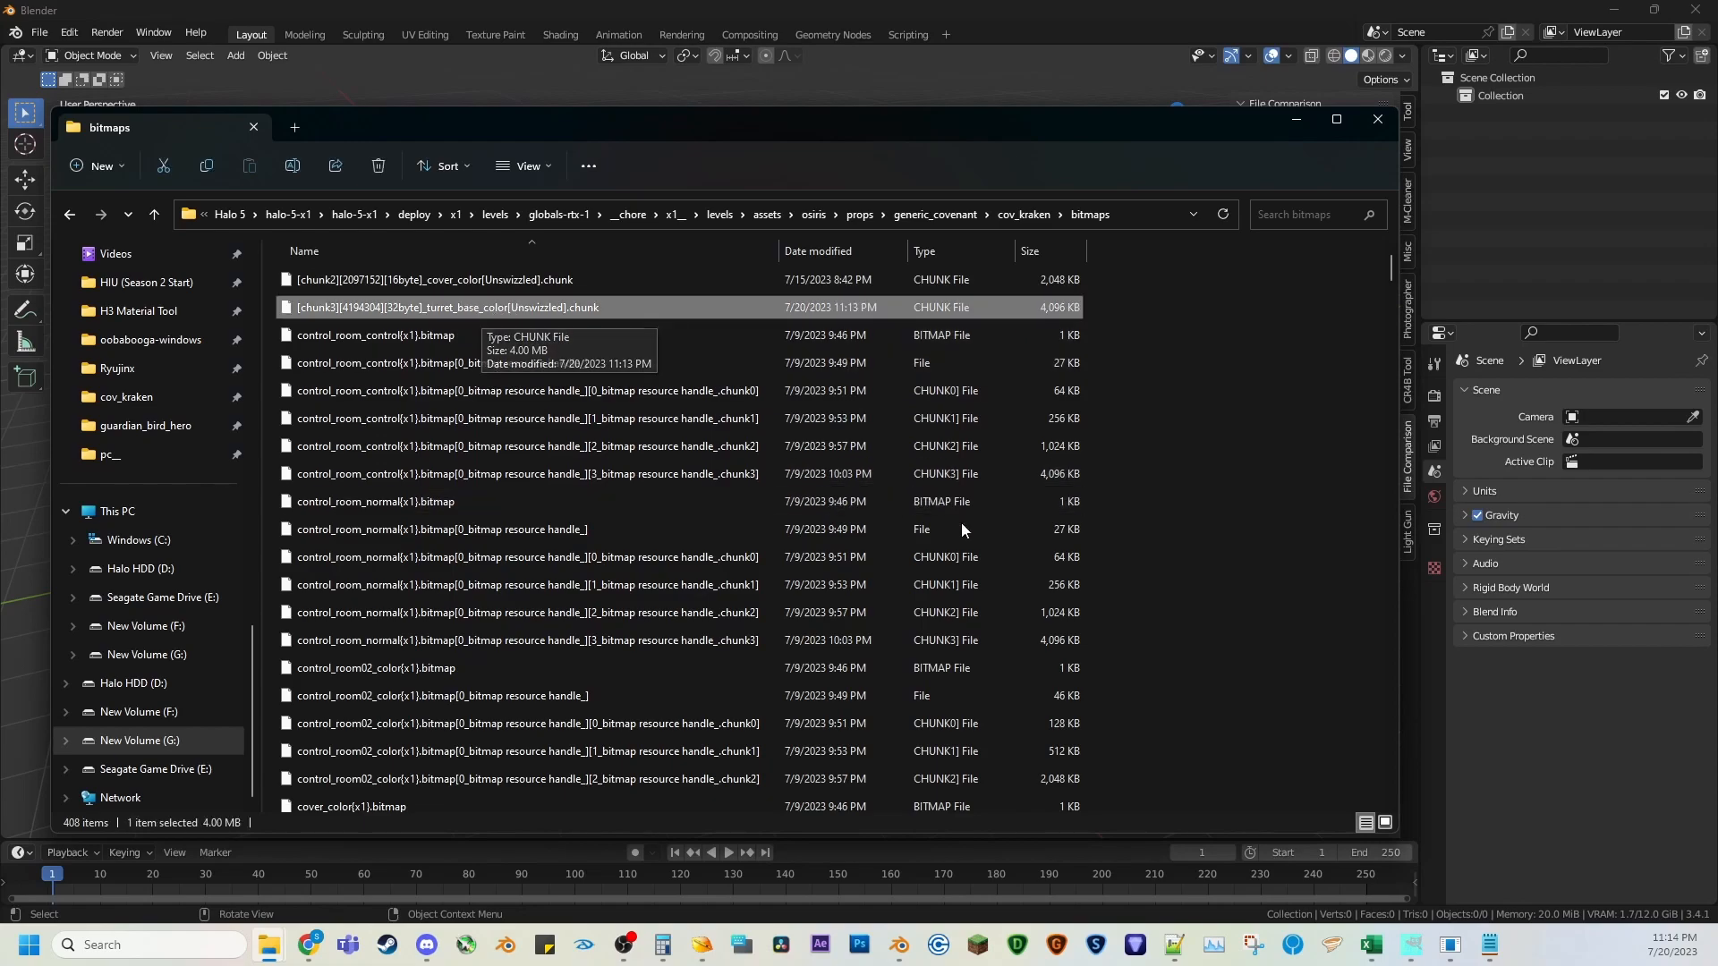
pyautogui.scroll(-15, 1146, 537)
pyautogui.scroll(-20, 1147, 630)
pyautogui.scroll(-20, 1151, 630)
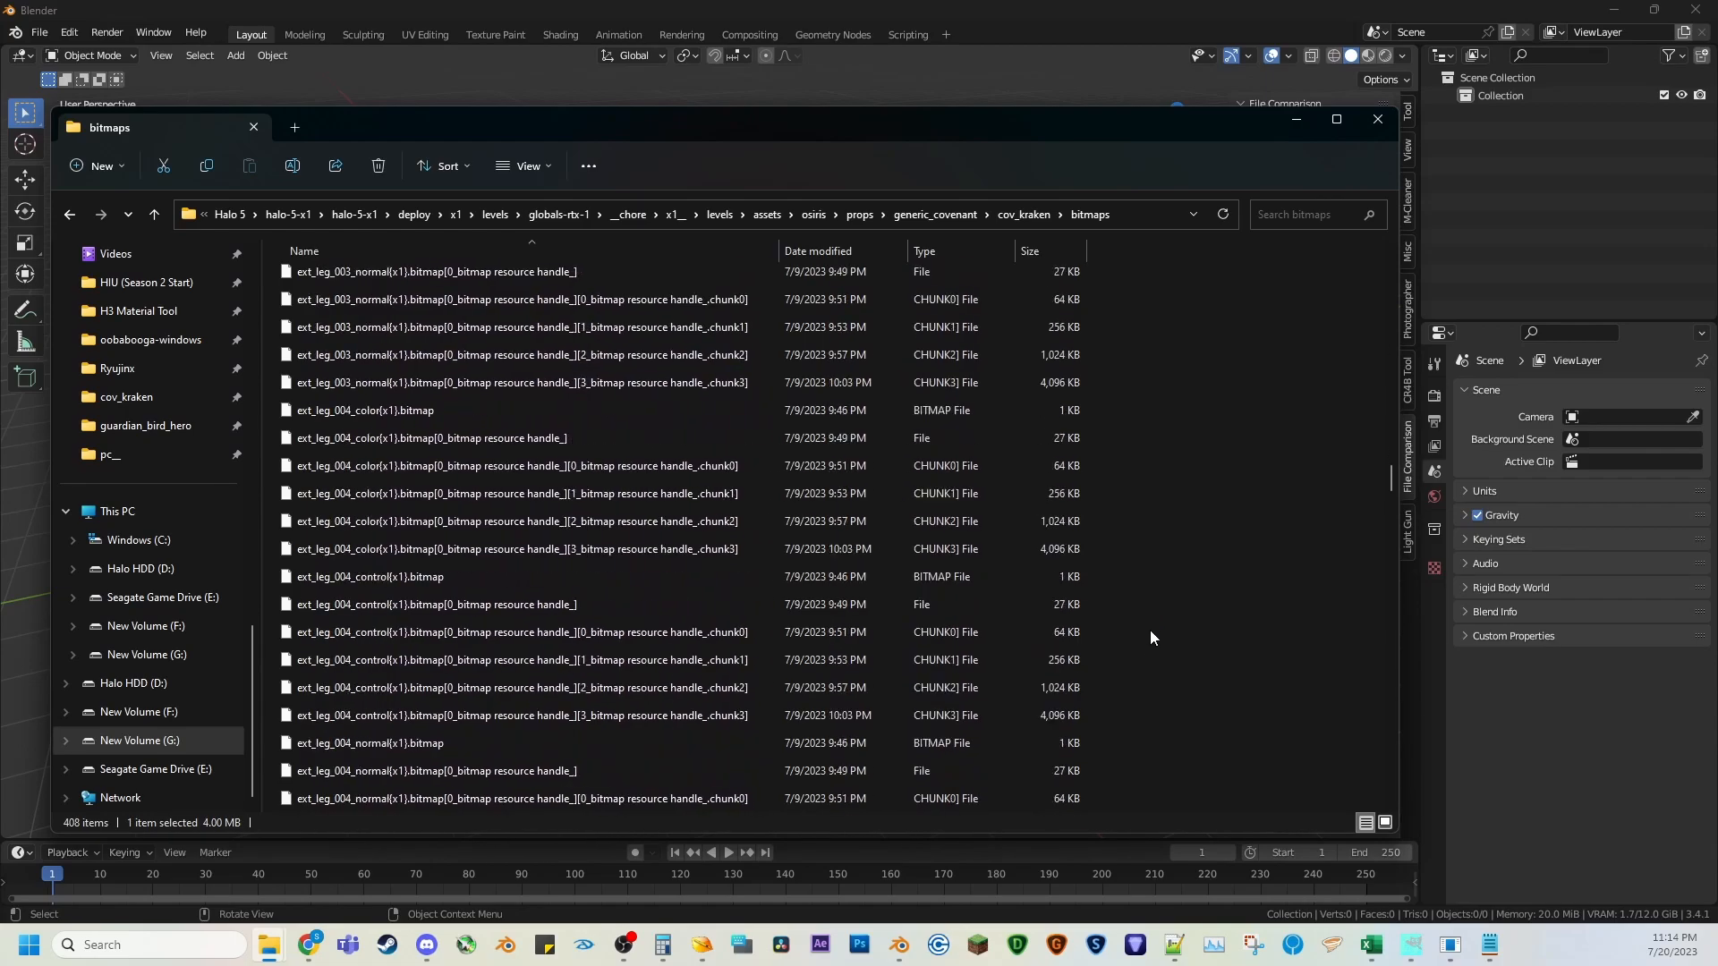
pyautogui.scroll(-20, 1147, 636)
pyautogui.scroll(-20, 1144, 636)
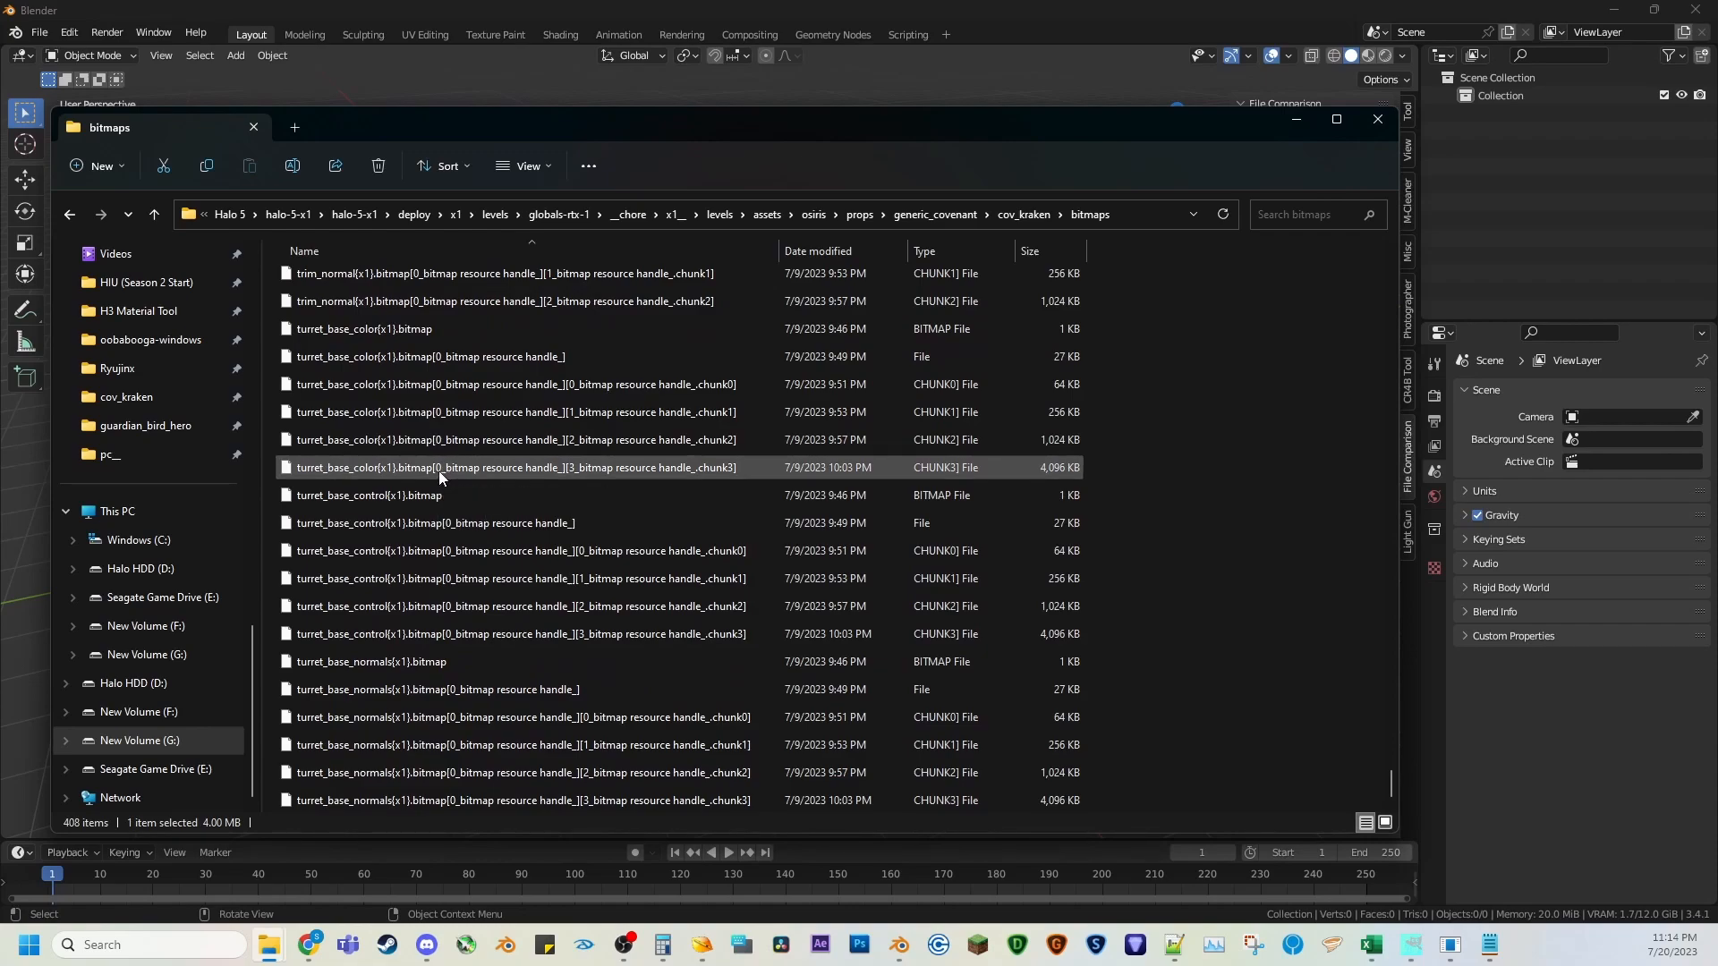
pyautogui.keyDown('ctrl'); pyautogui.click(438, 440); pyautogui.keyUp('ctrl')
pyautogui.keyDown('ctrl'); pyautogui.click(435, 412); pyautogui.keyUp('ctrl')
pyautogui.keyDown('ctrl'); pyautogui.click(428, 385); pyautogui.keyUp('ctrl')
pyautogui.keyDown('ctrl'); pyautogui.click(420, 358); pyautogui.keyUp('ctrl')
pyautogui.keyDown('ctrl'); pyautogui.click(417, 339); pyautogui.keyUp('ctrl')
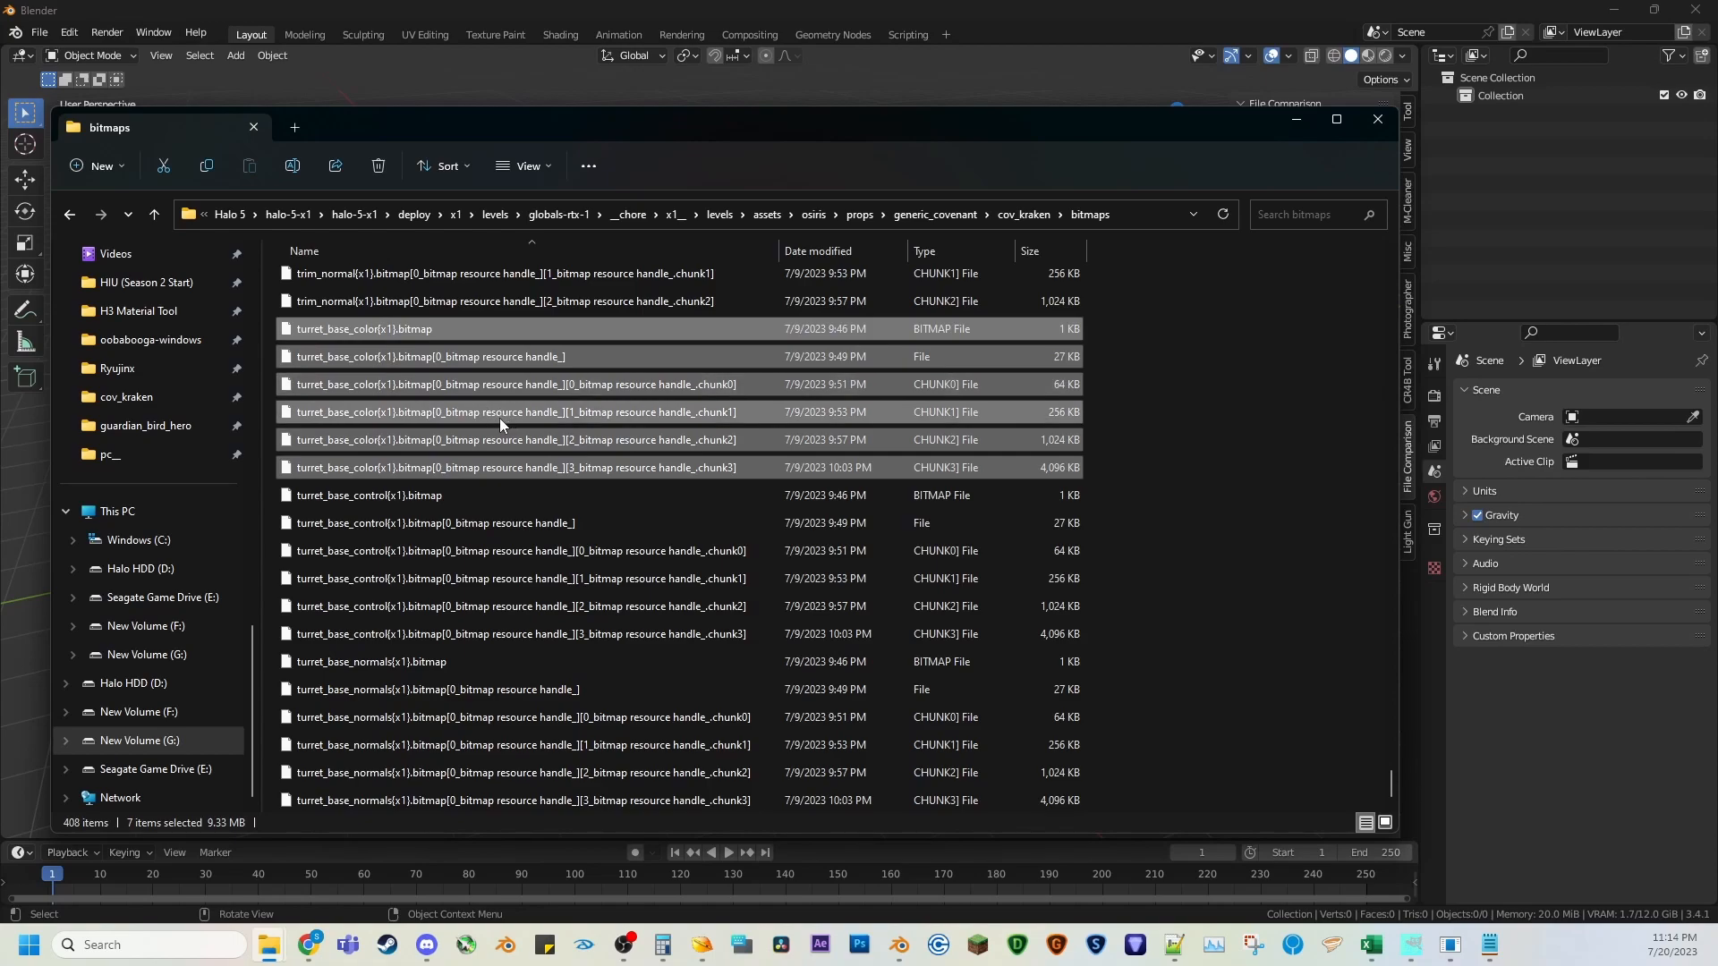
# Create a folder named Kraken Turret Test in Xbox One Texture Research on the D: drive and open it.
pyautogui.click(70, 215)
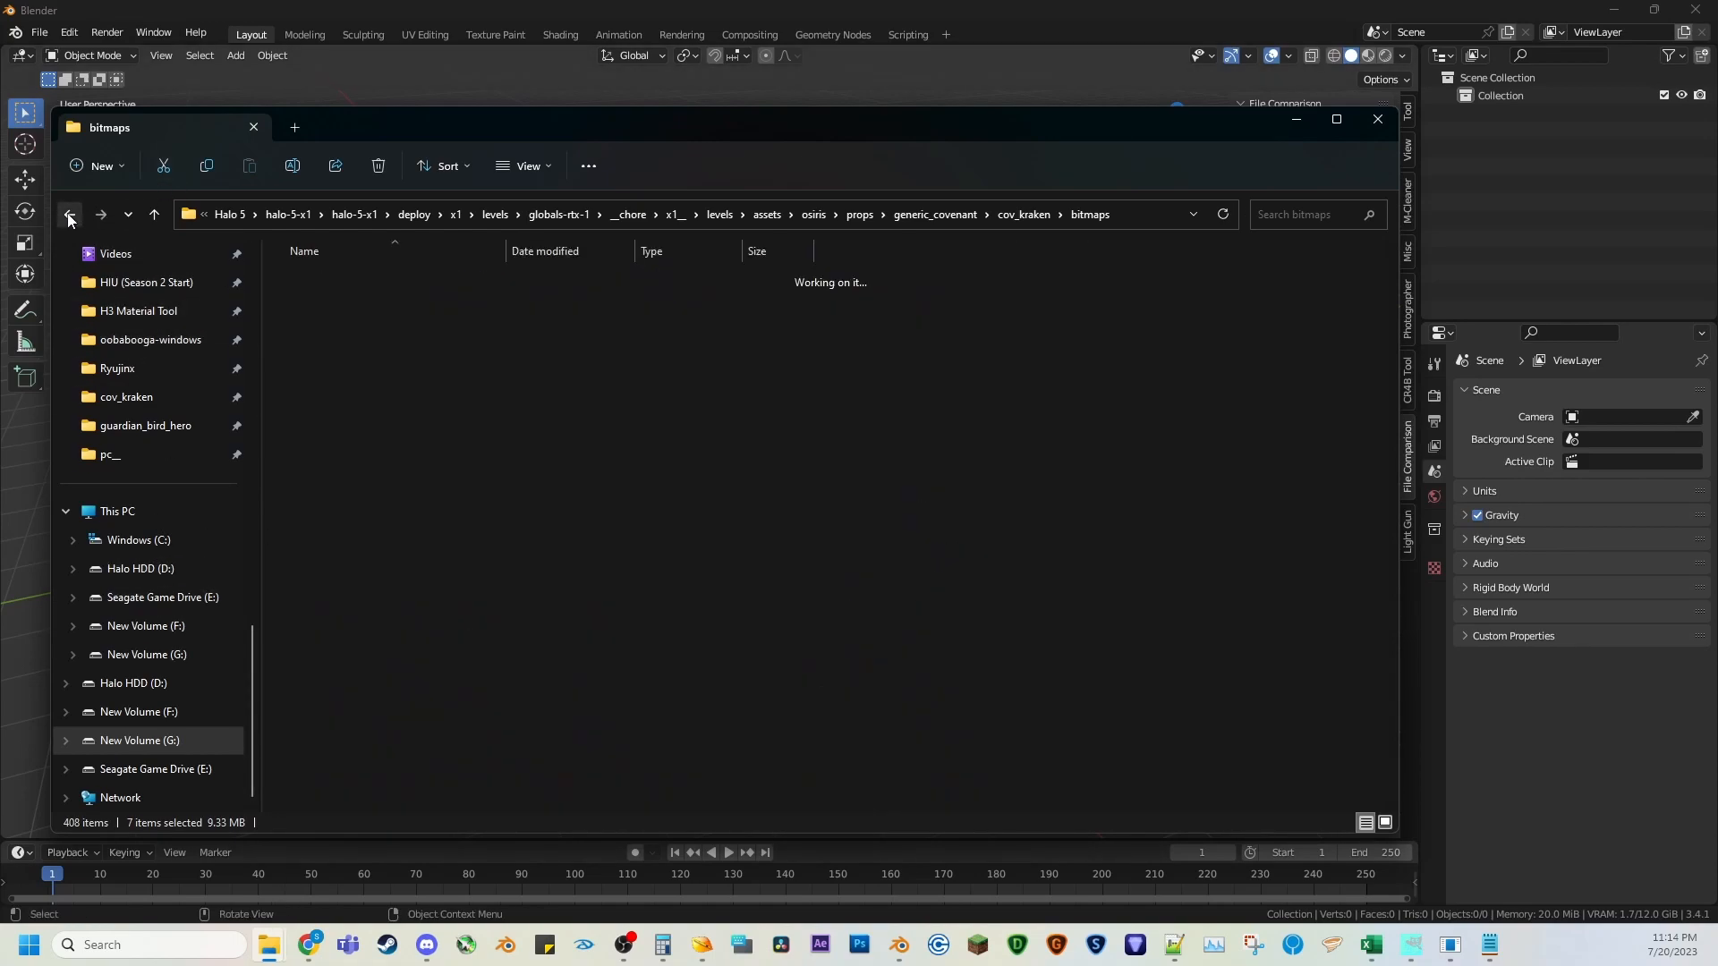
pyautogui.click(69, 216)
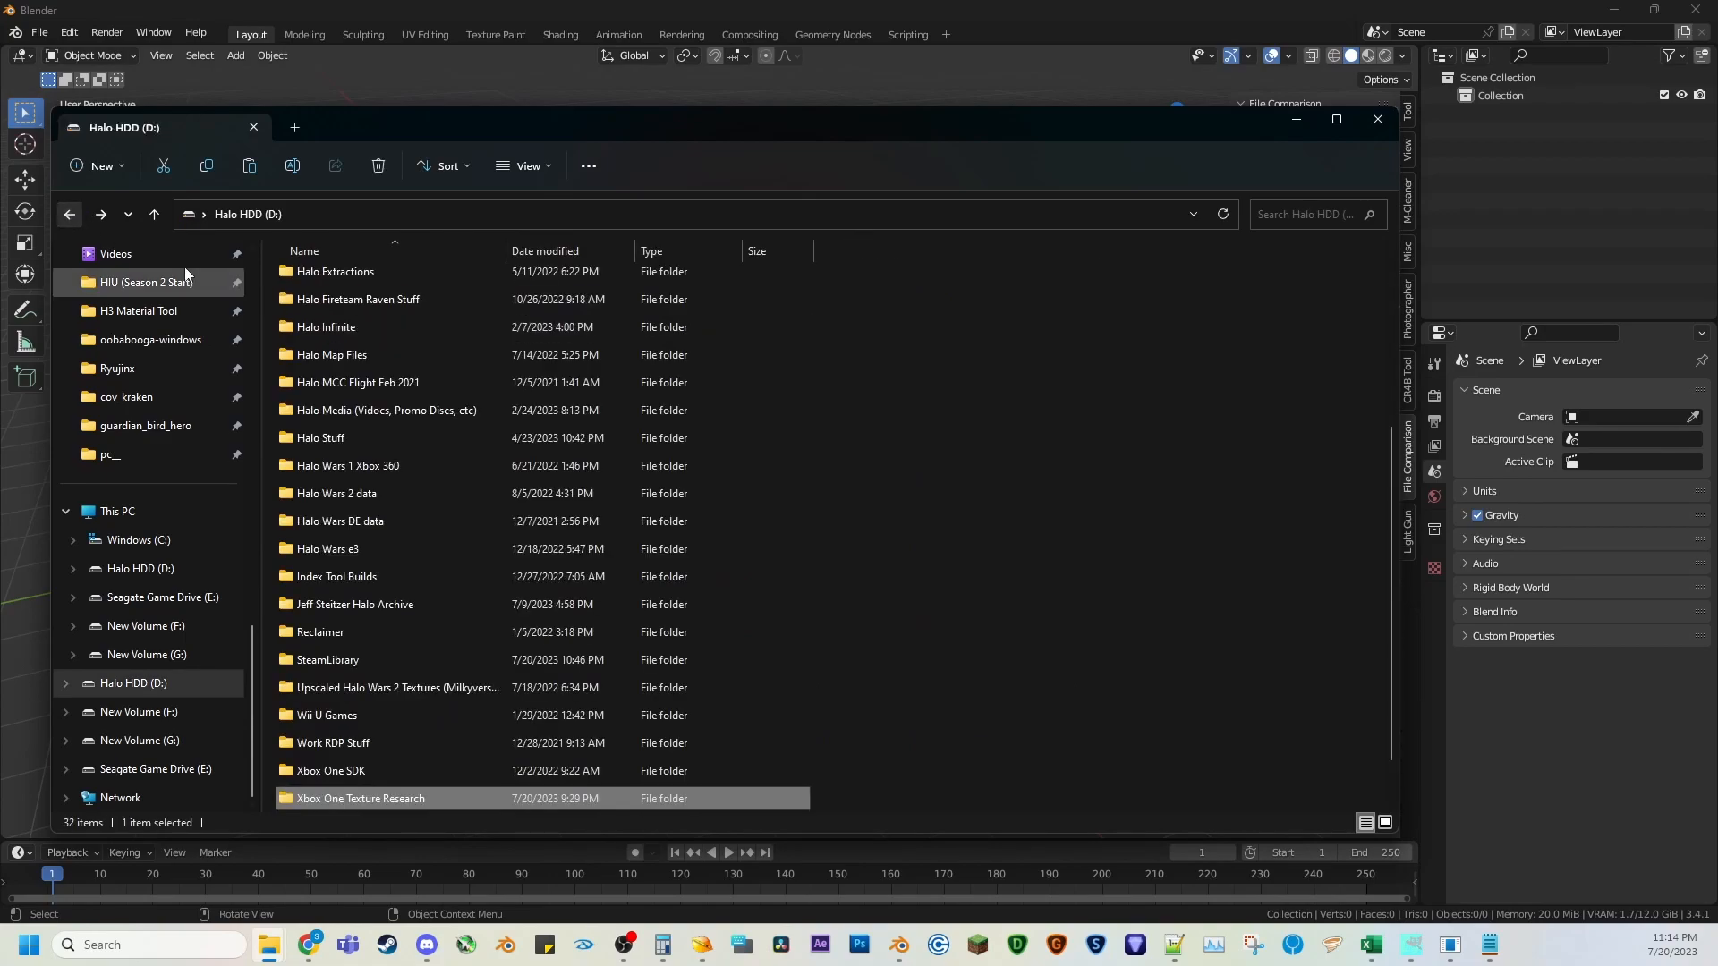
pyautogui.click(100, 218)
pyautogui.click(98, 167)
pyautogui.click(142, 221)
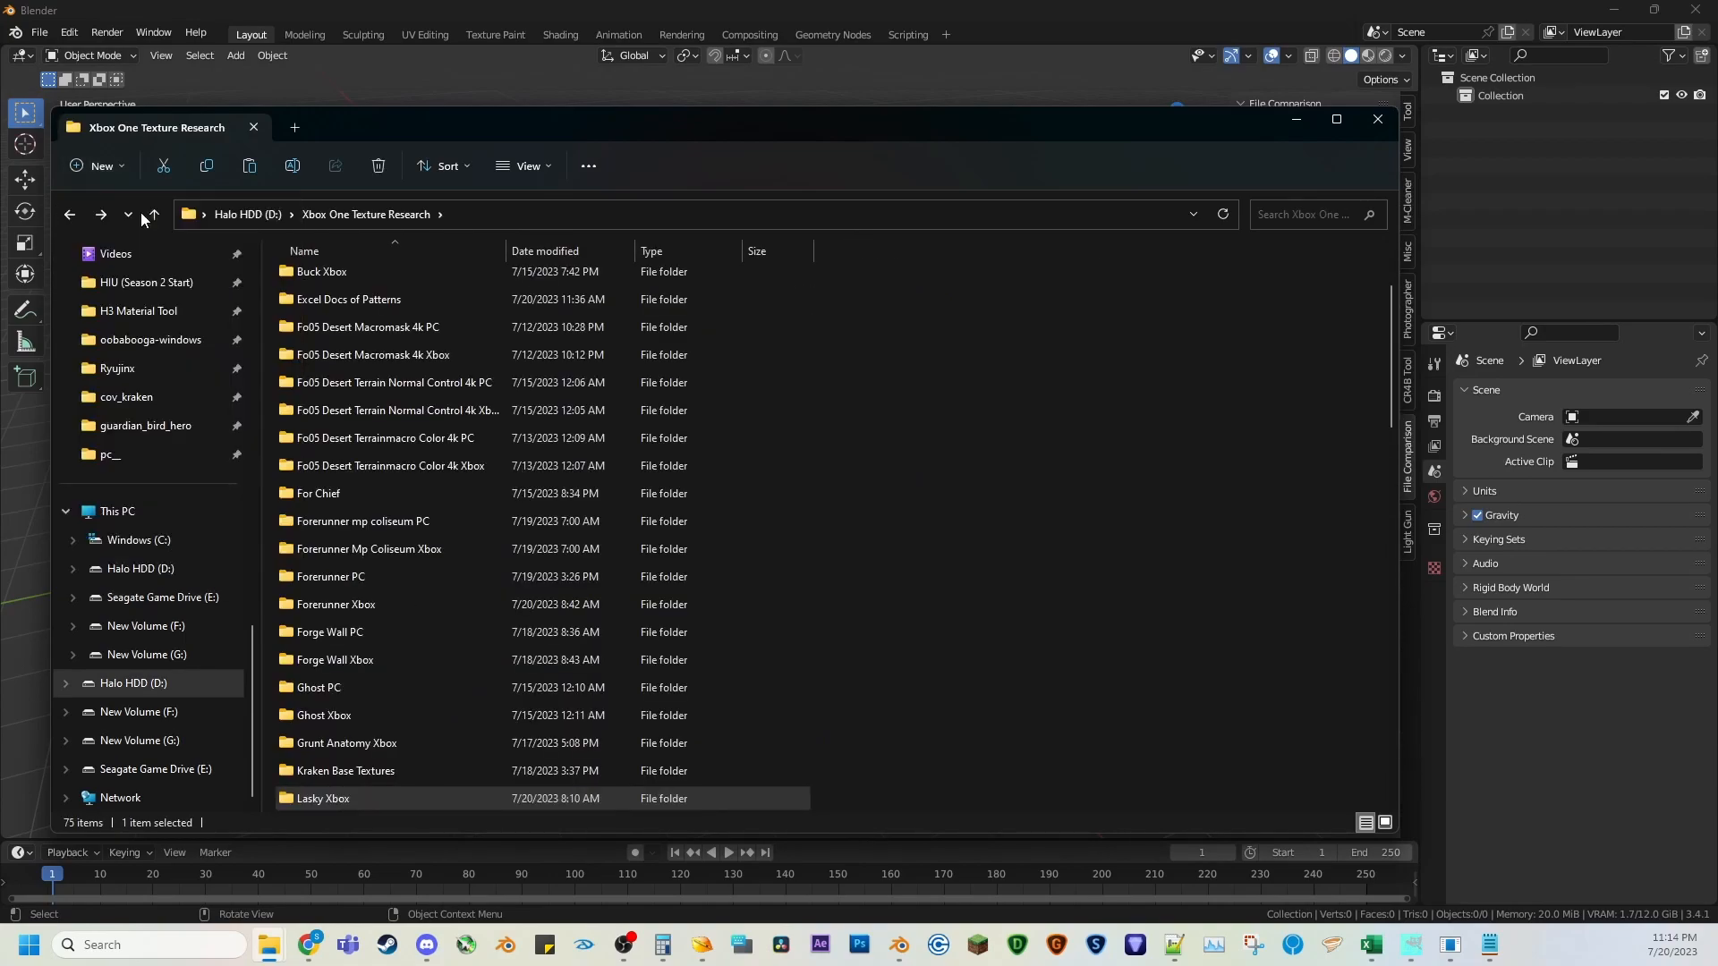
pyautogui.write('Krake')
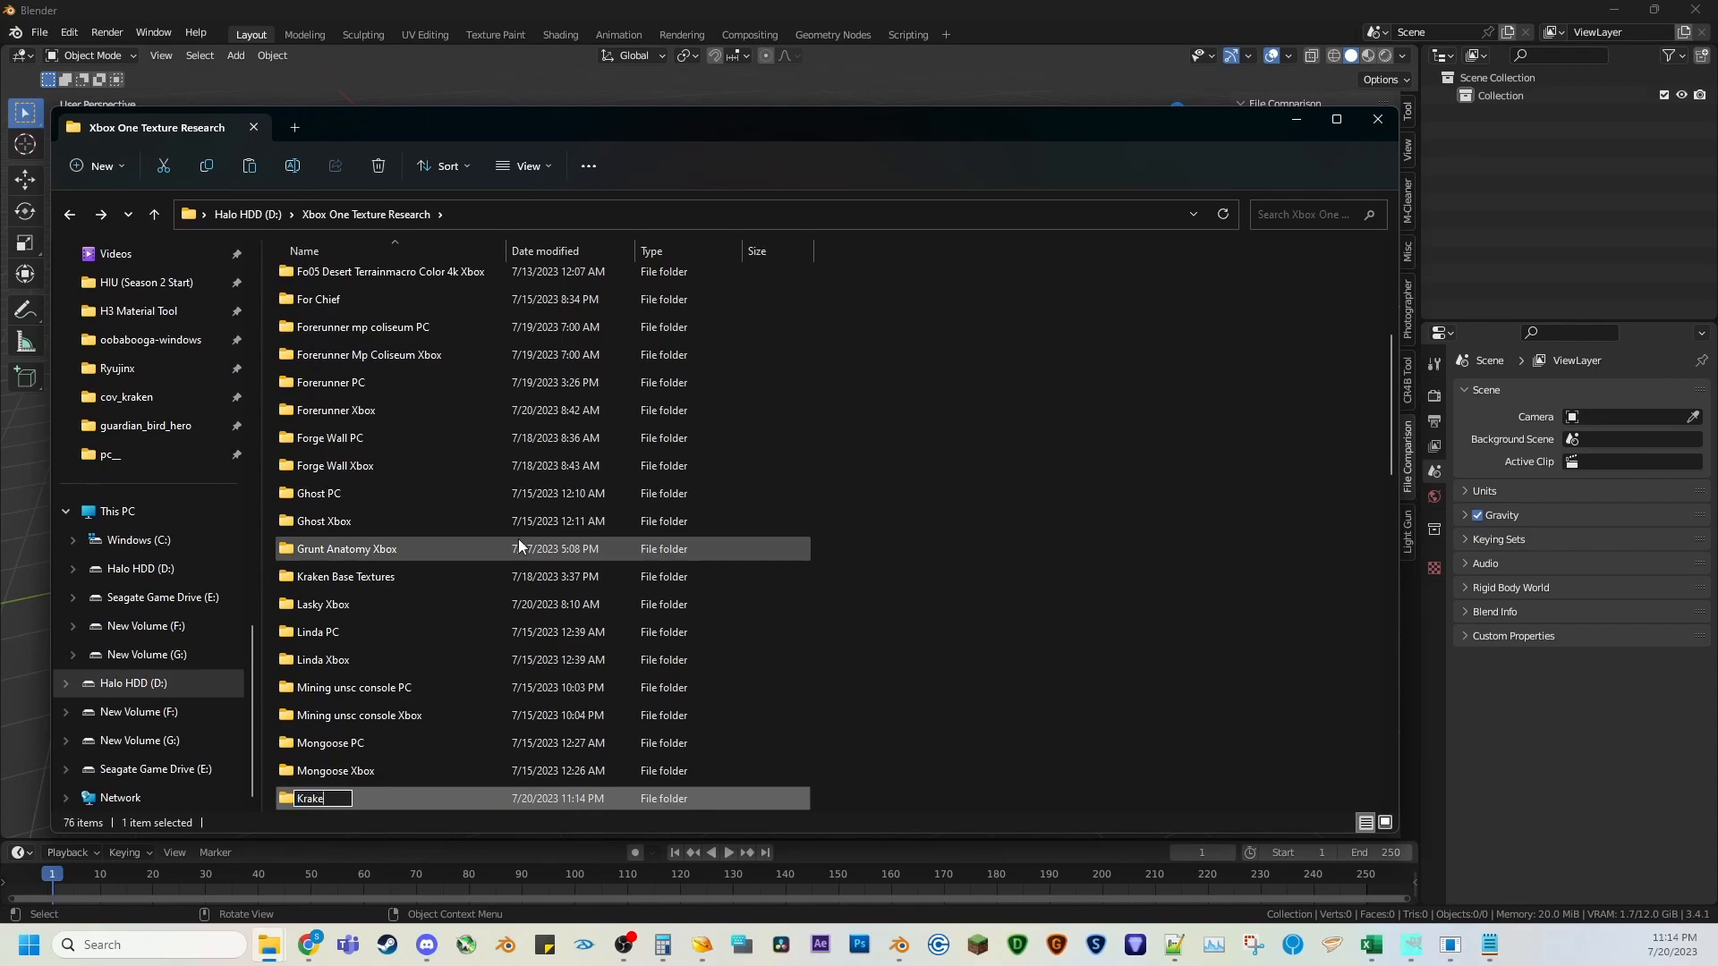
pyautogui.write('n Turret Test')
pyautogui.press('Return')
pyautogui.press('Return')
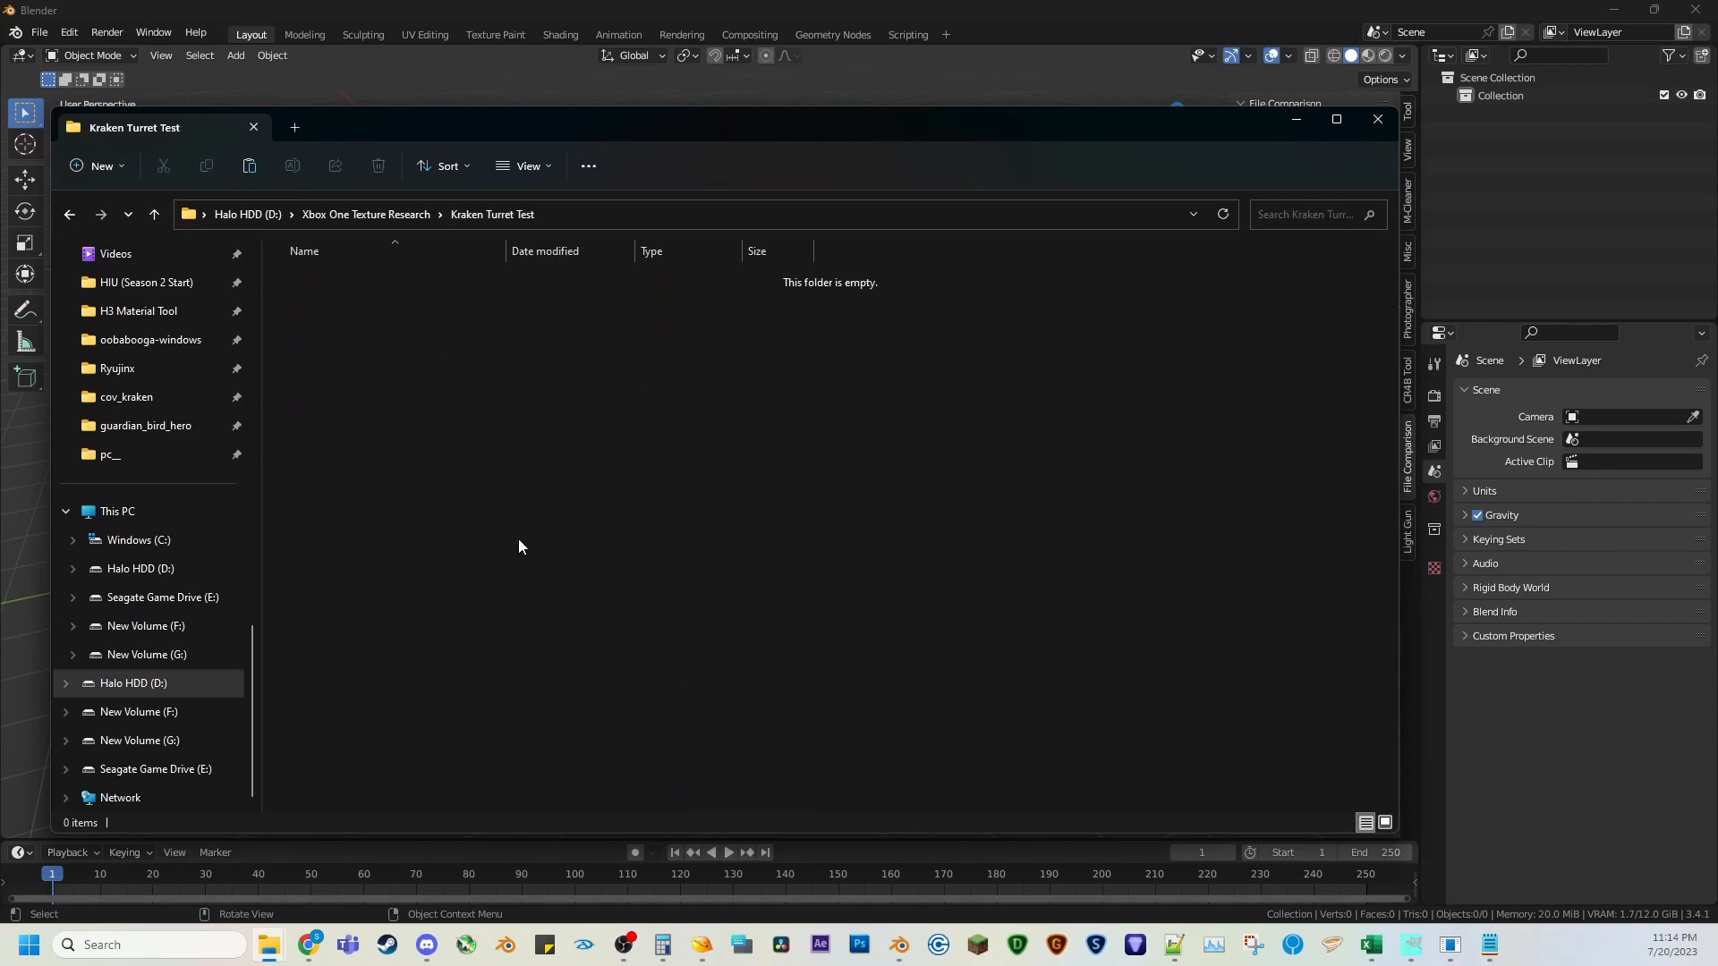
# Paste the copied turret files into the Kraken Turret Test folder and widen the Name column to show full file names.
pyautogui.hotkey('ctrl', 'v')
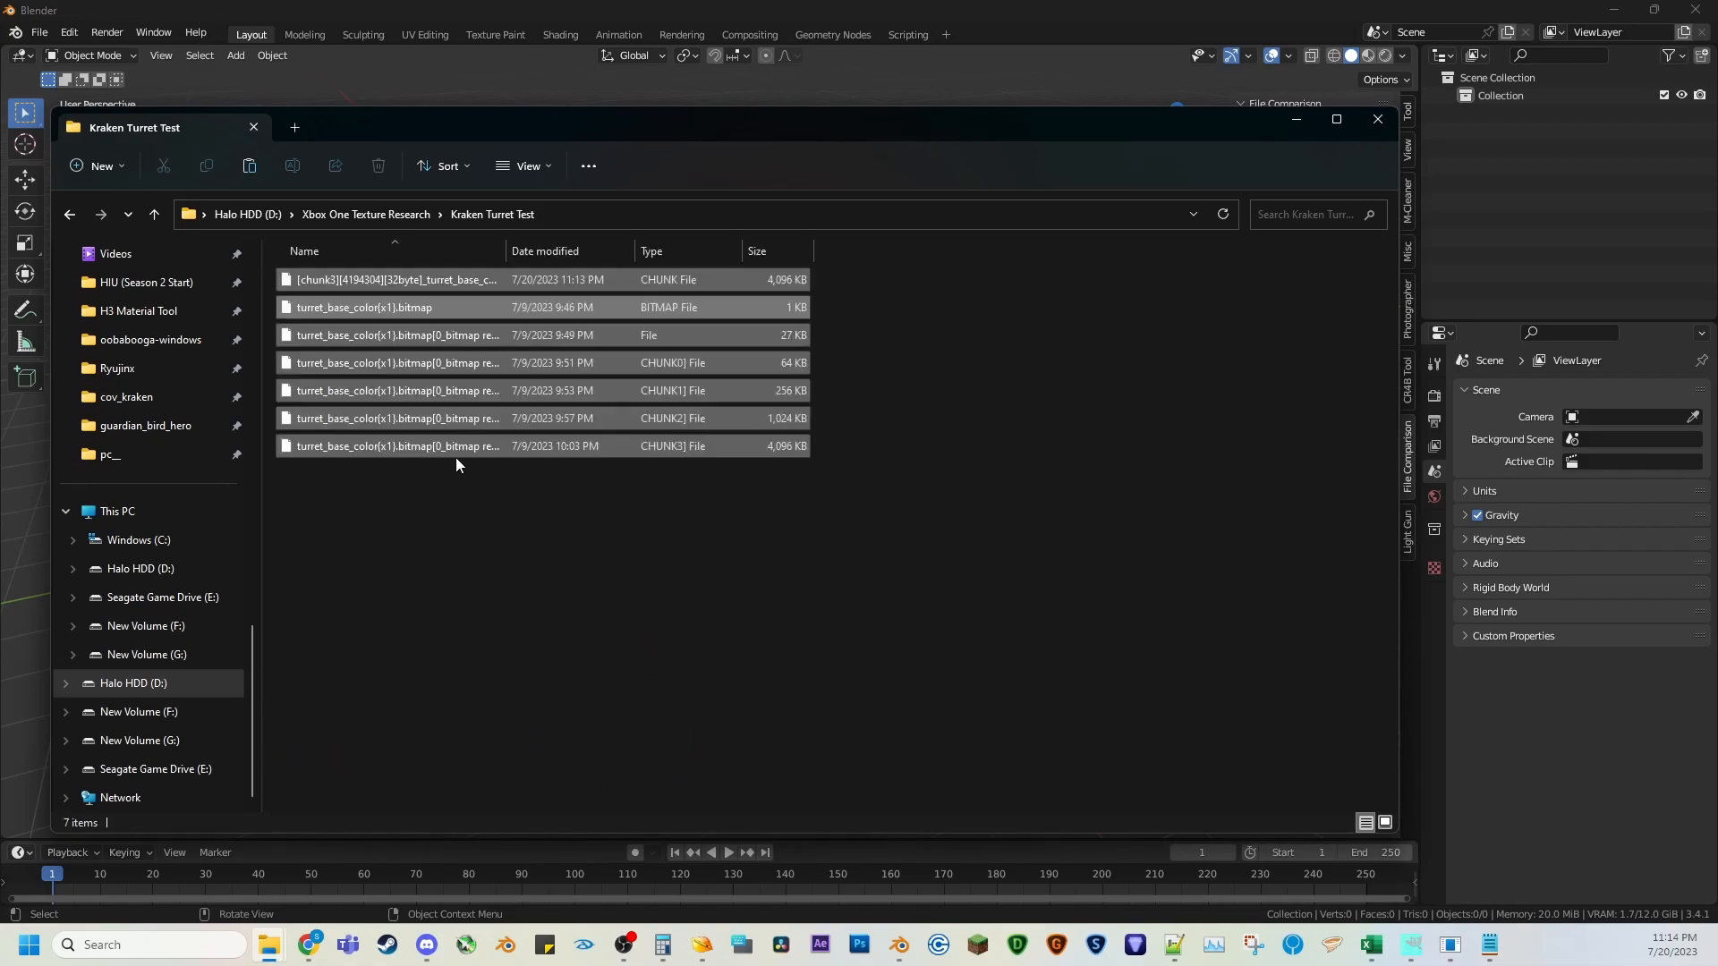
pyautogui.click(394, 475)
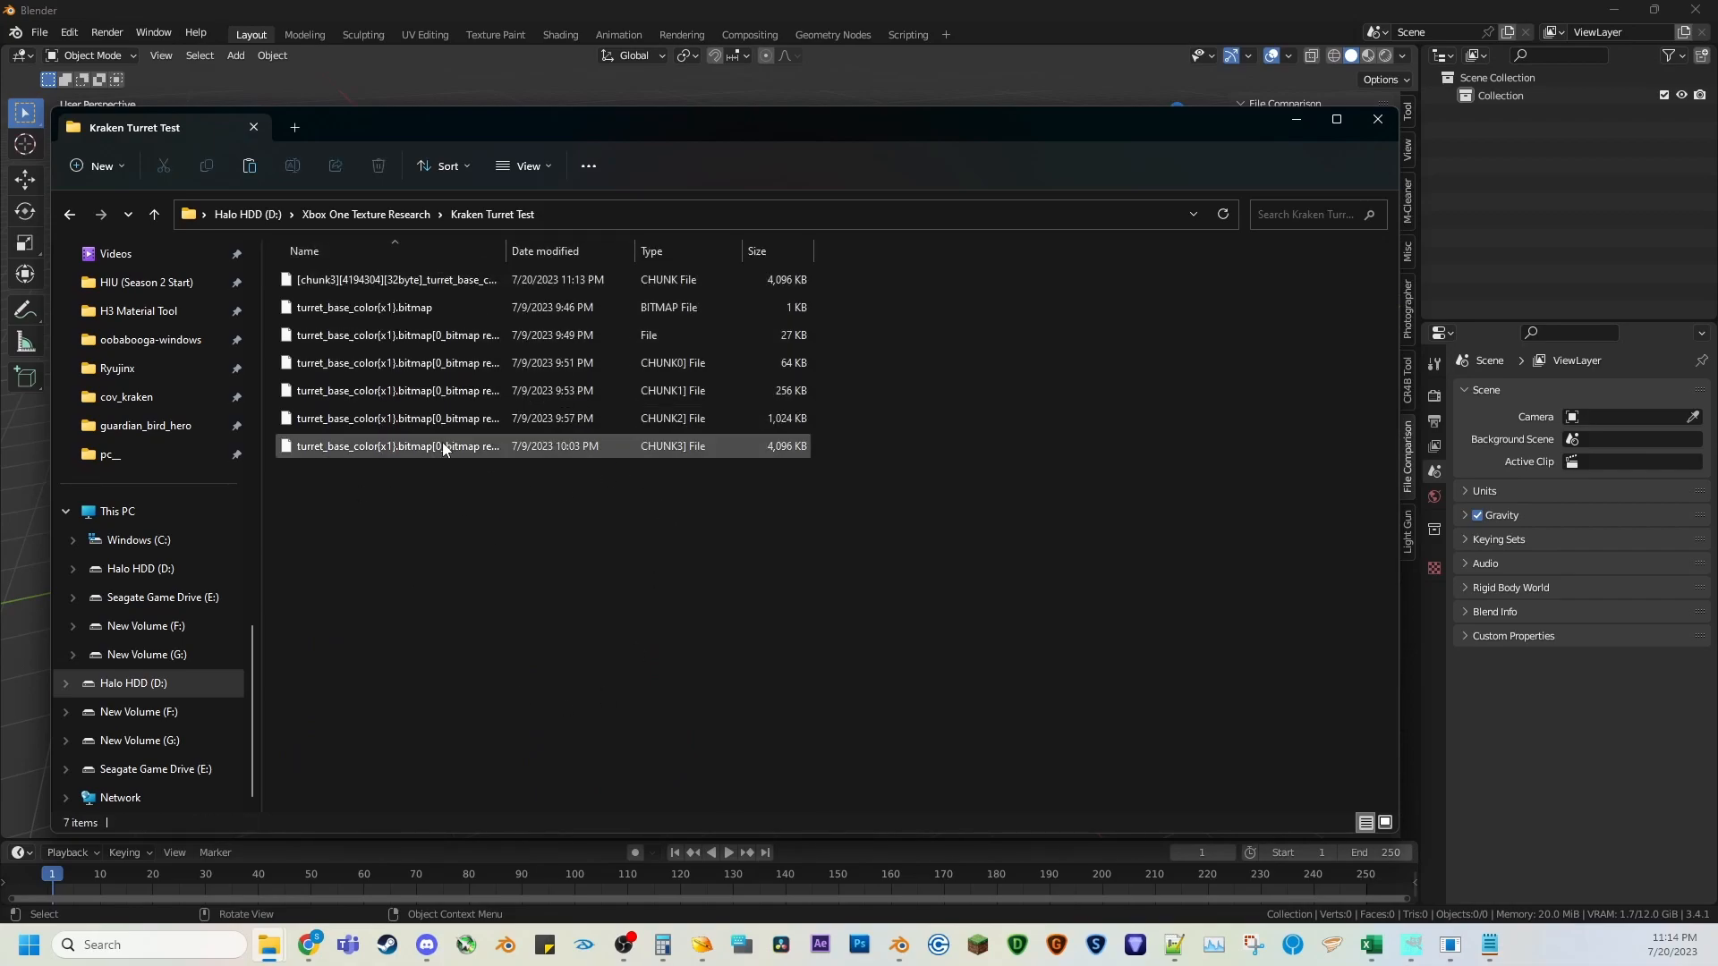
pyautogui.moveTo(507, 251); pyautogui.dragTo(807, 243)
pyautogui.click(711, 444)
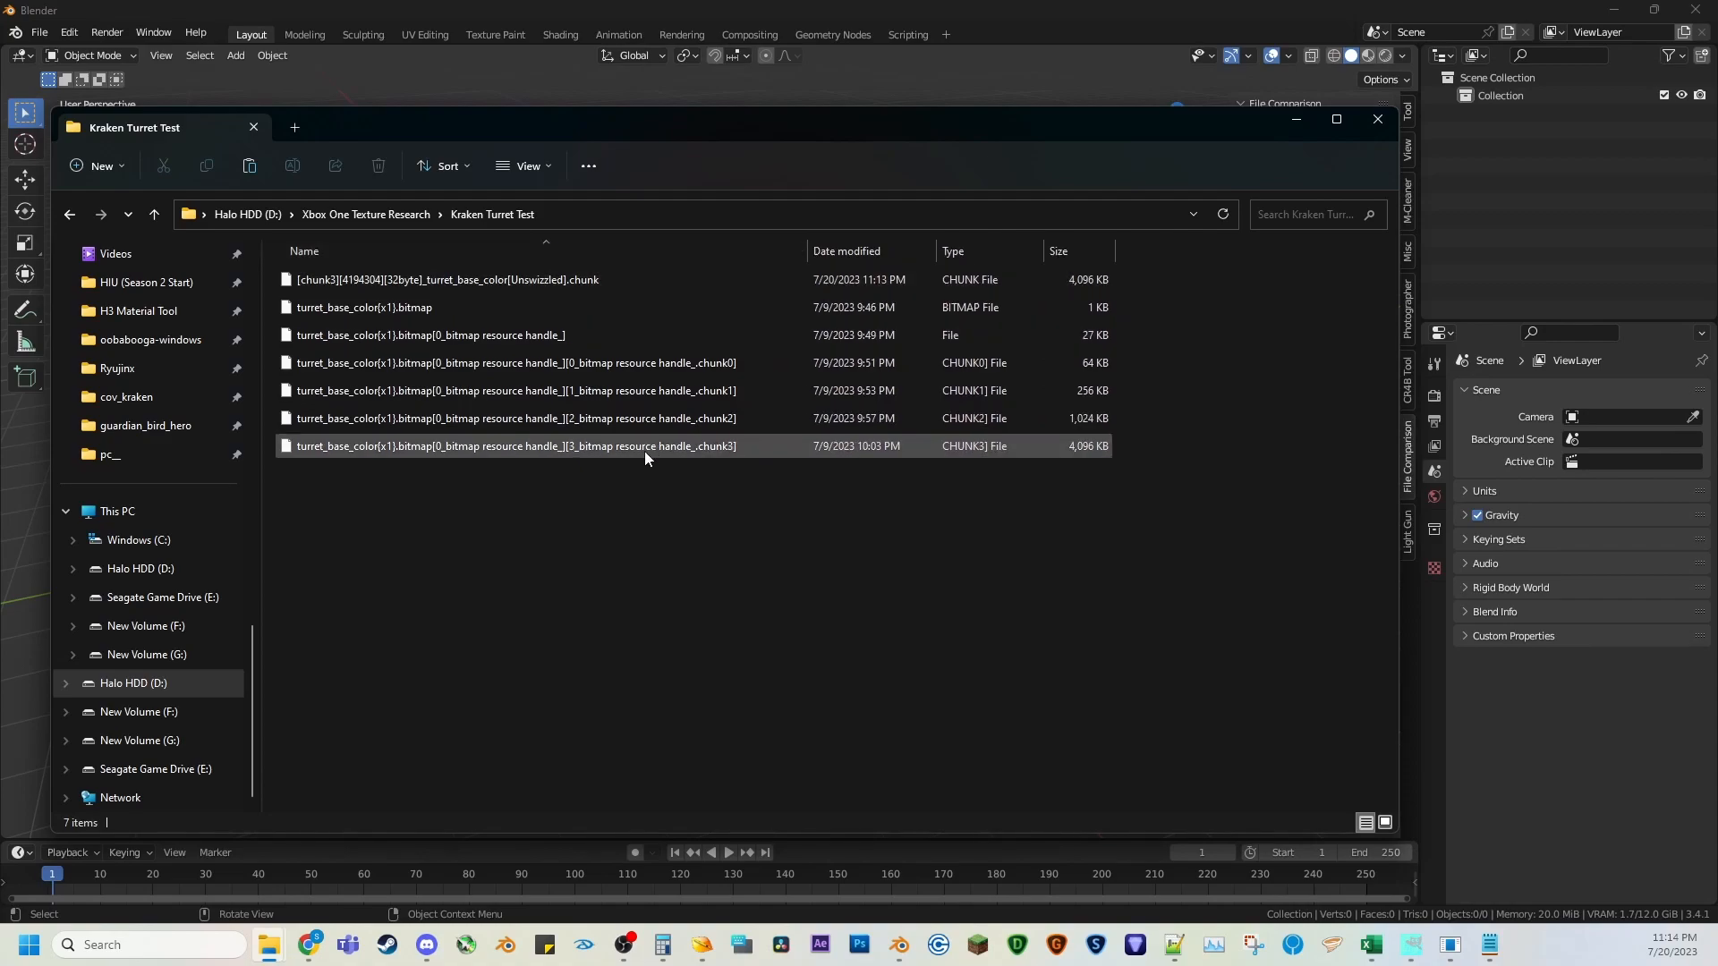
# Delete the original turret_base_color chunk3 file from the Kraken Turret Test folder, keeping the unswizzled chunk.
pyautogui.click(546, 283)
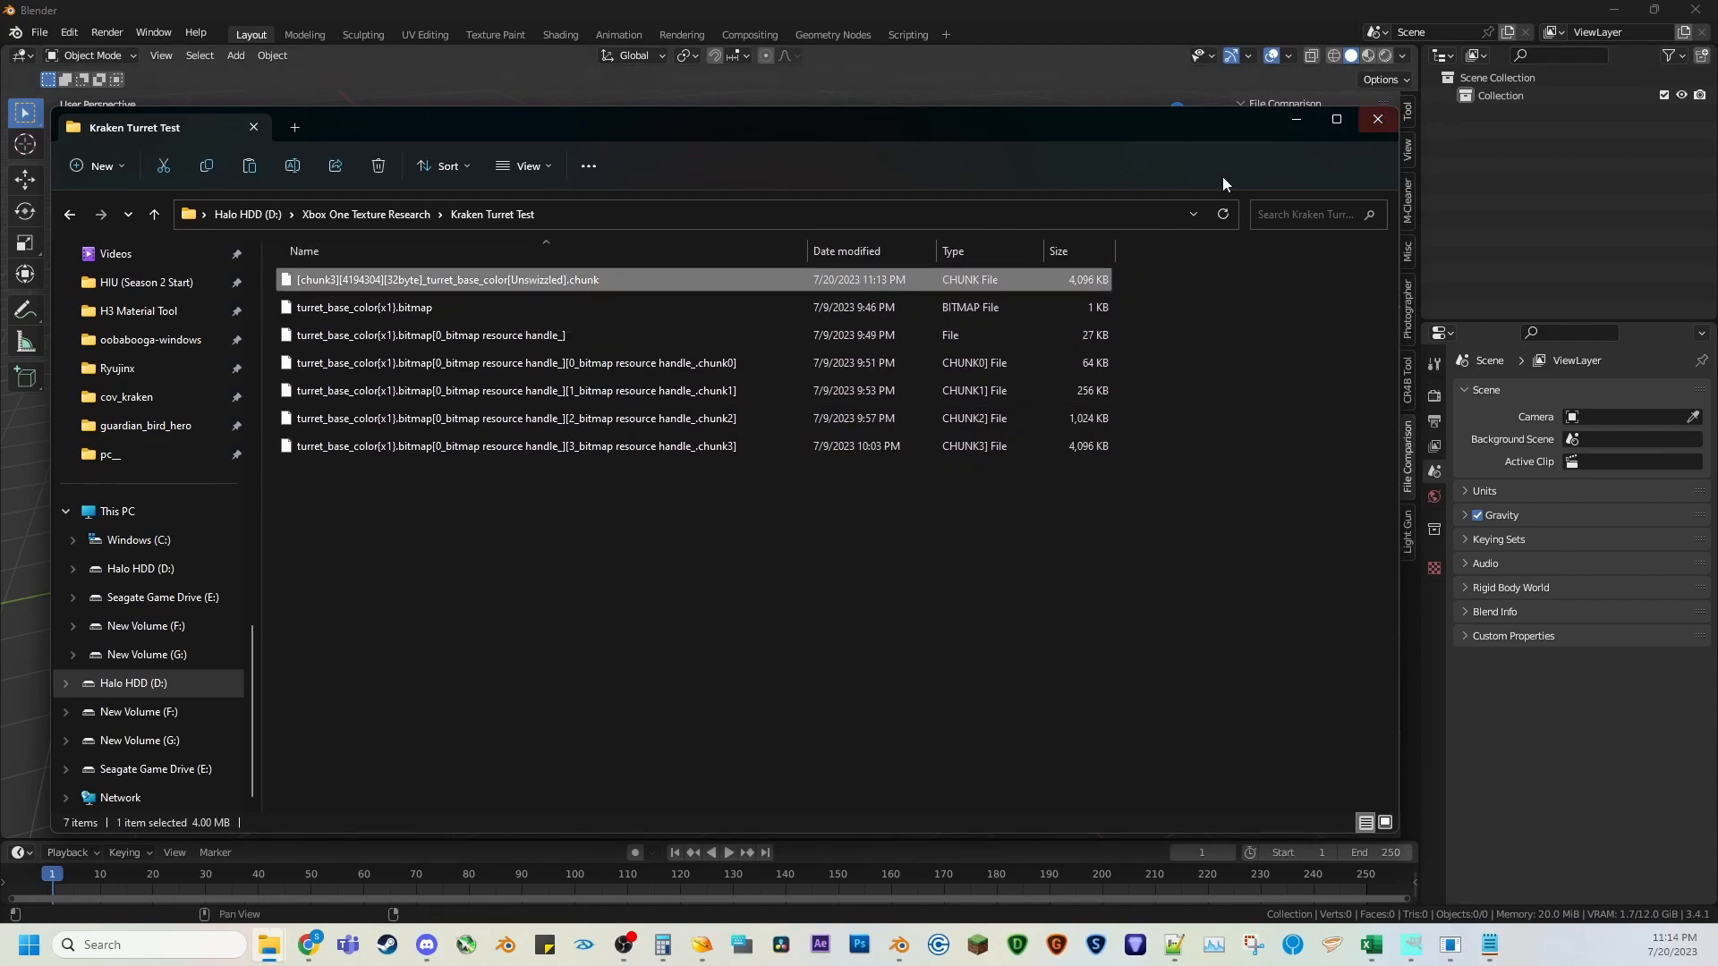
pyautogui.click(432, 450)
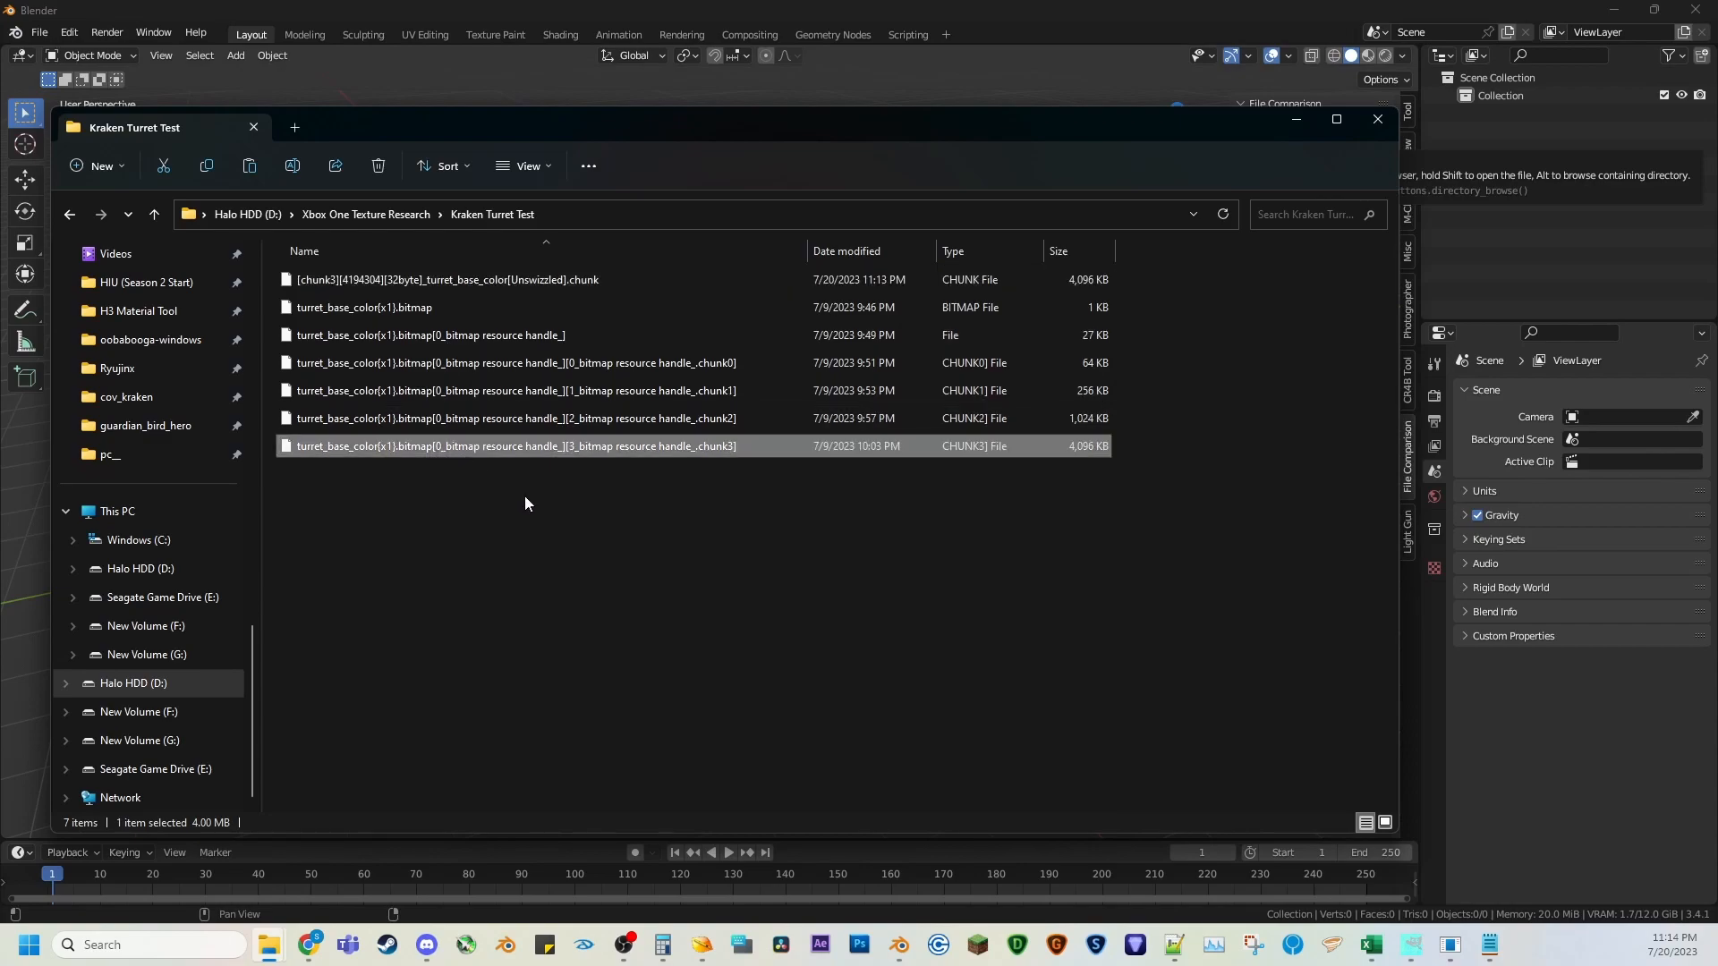
pyautogui.click(523, 499)
pyautogui.click(465, 449)
pyautogui.press('Delete')
# Rename the unswizzled chunk to turret_base_color{x1}.bitmap[0_bitmap resource handle_][3_bitmap resource handle_.chunk3] and accept the extension change.
pyautogui.click(427, 283)
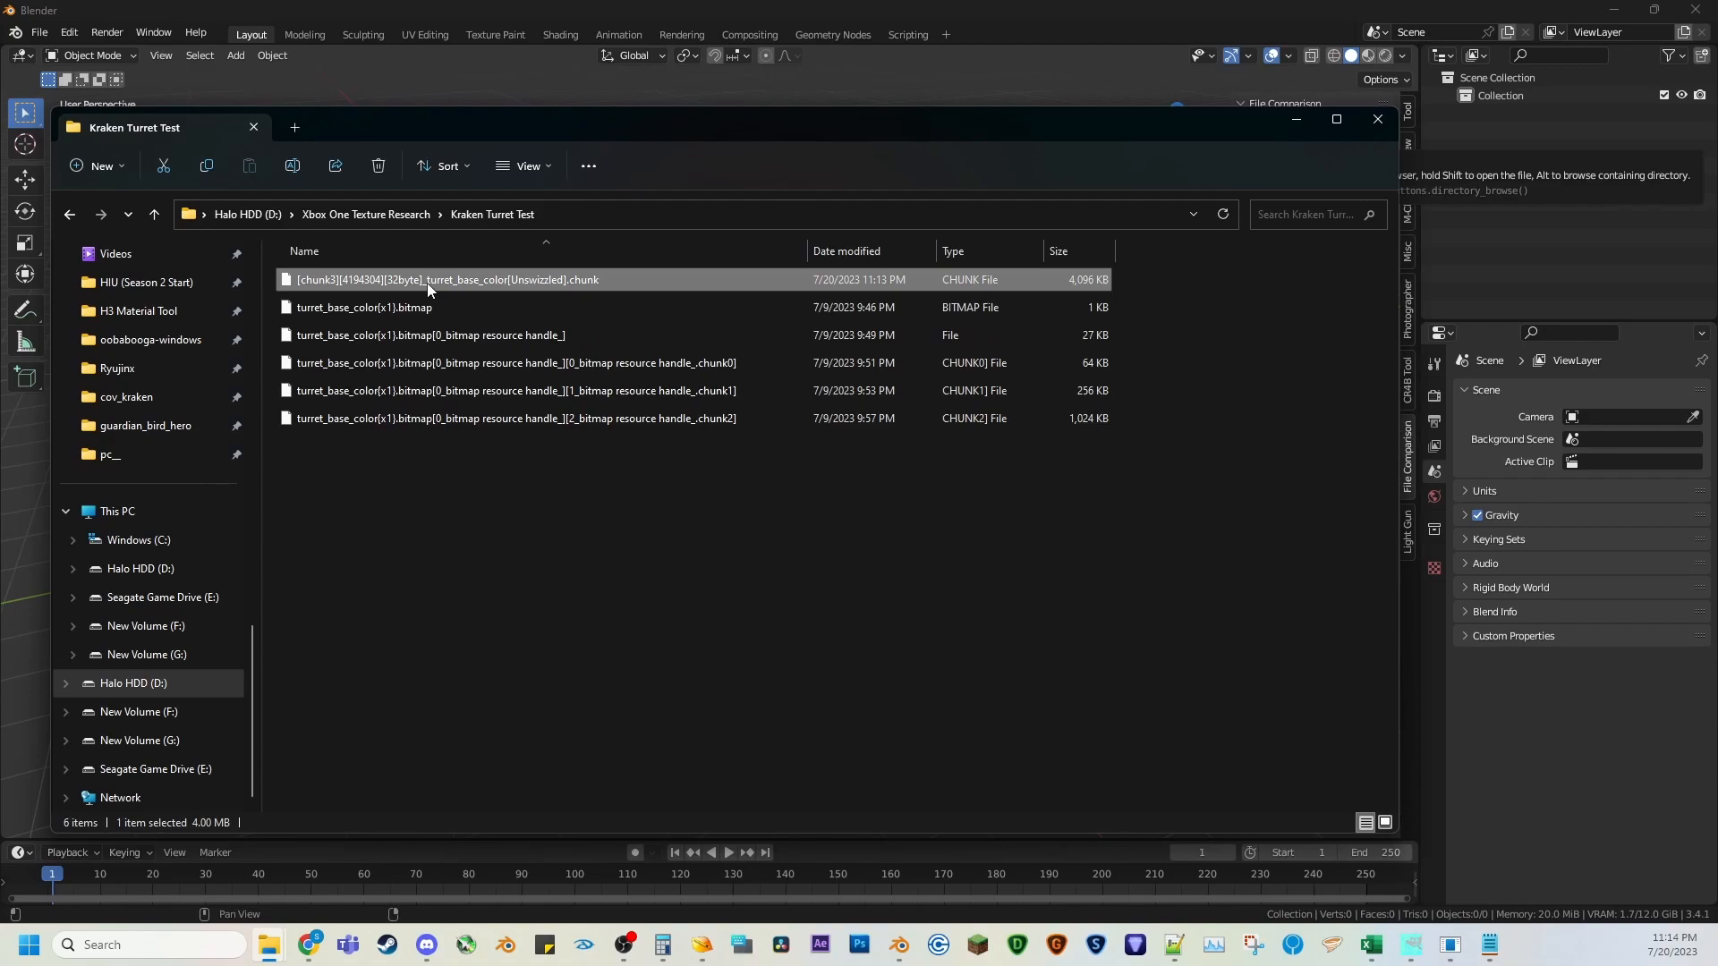
pyautogui.press('F2')
pyautogui.write('turret_base_color{x1}.bitmap[0_bitmap resource handle_][3_bitmap resource handle_')
pyautogui.press('Return')
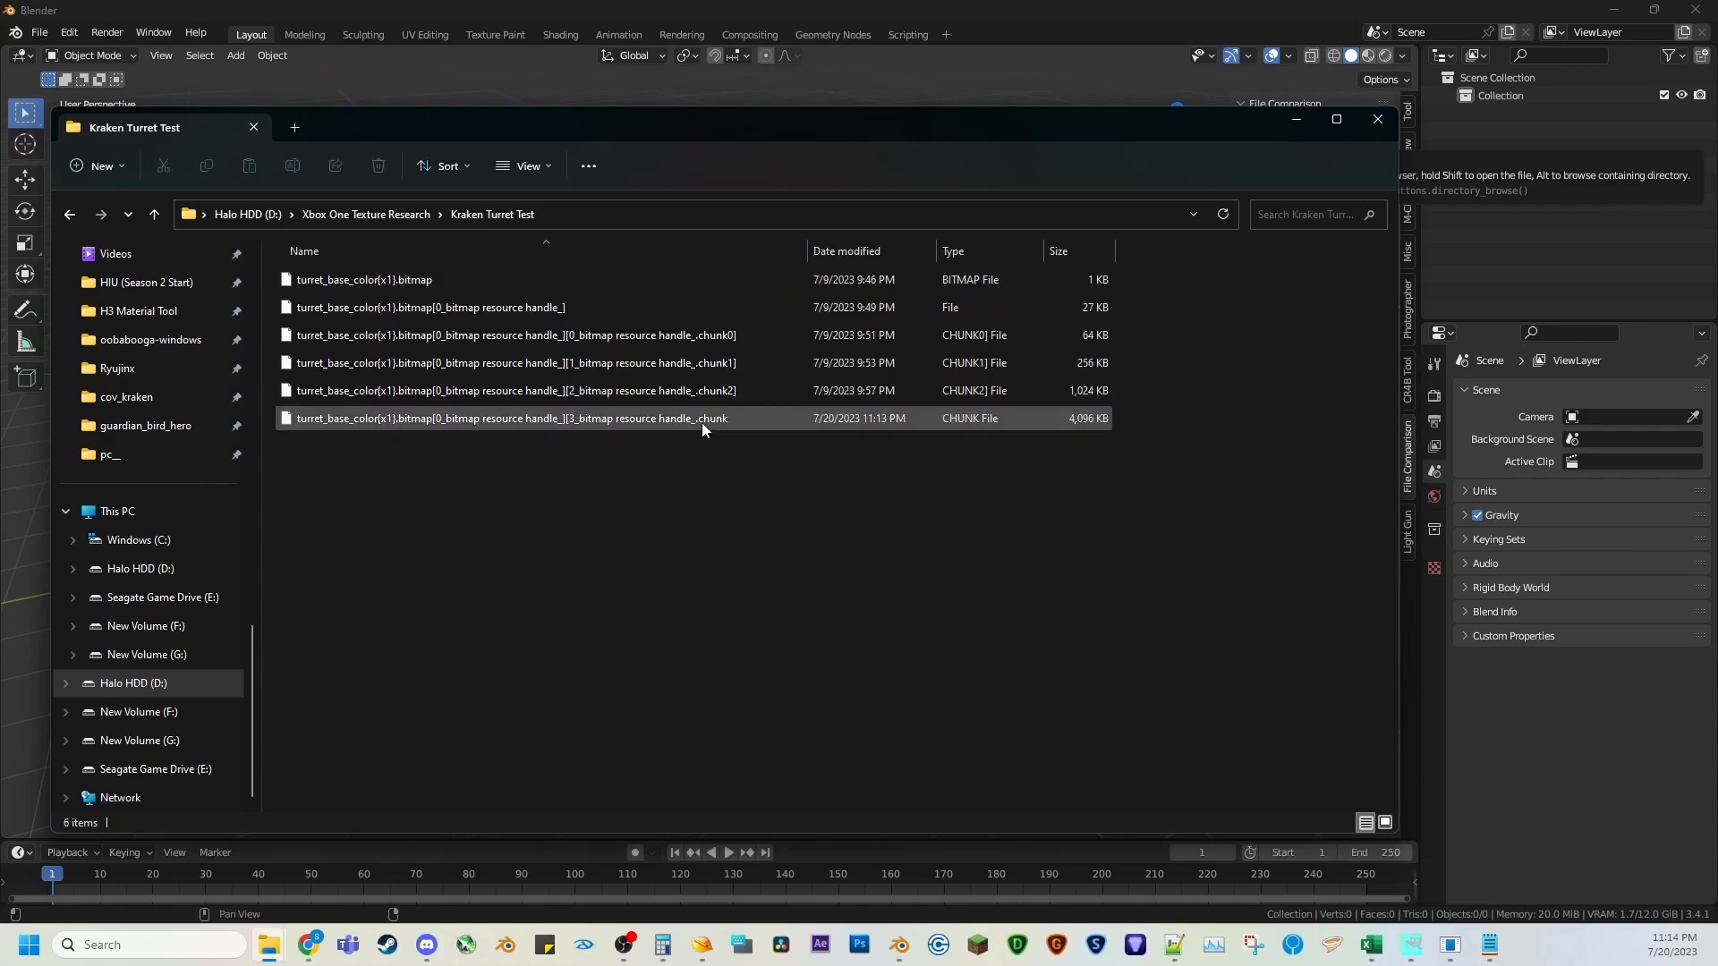
pyautogui.press('F2')
pyautogui.press('End')
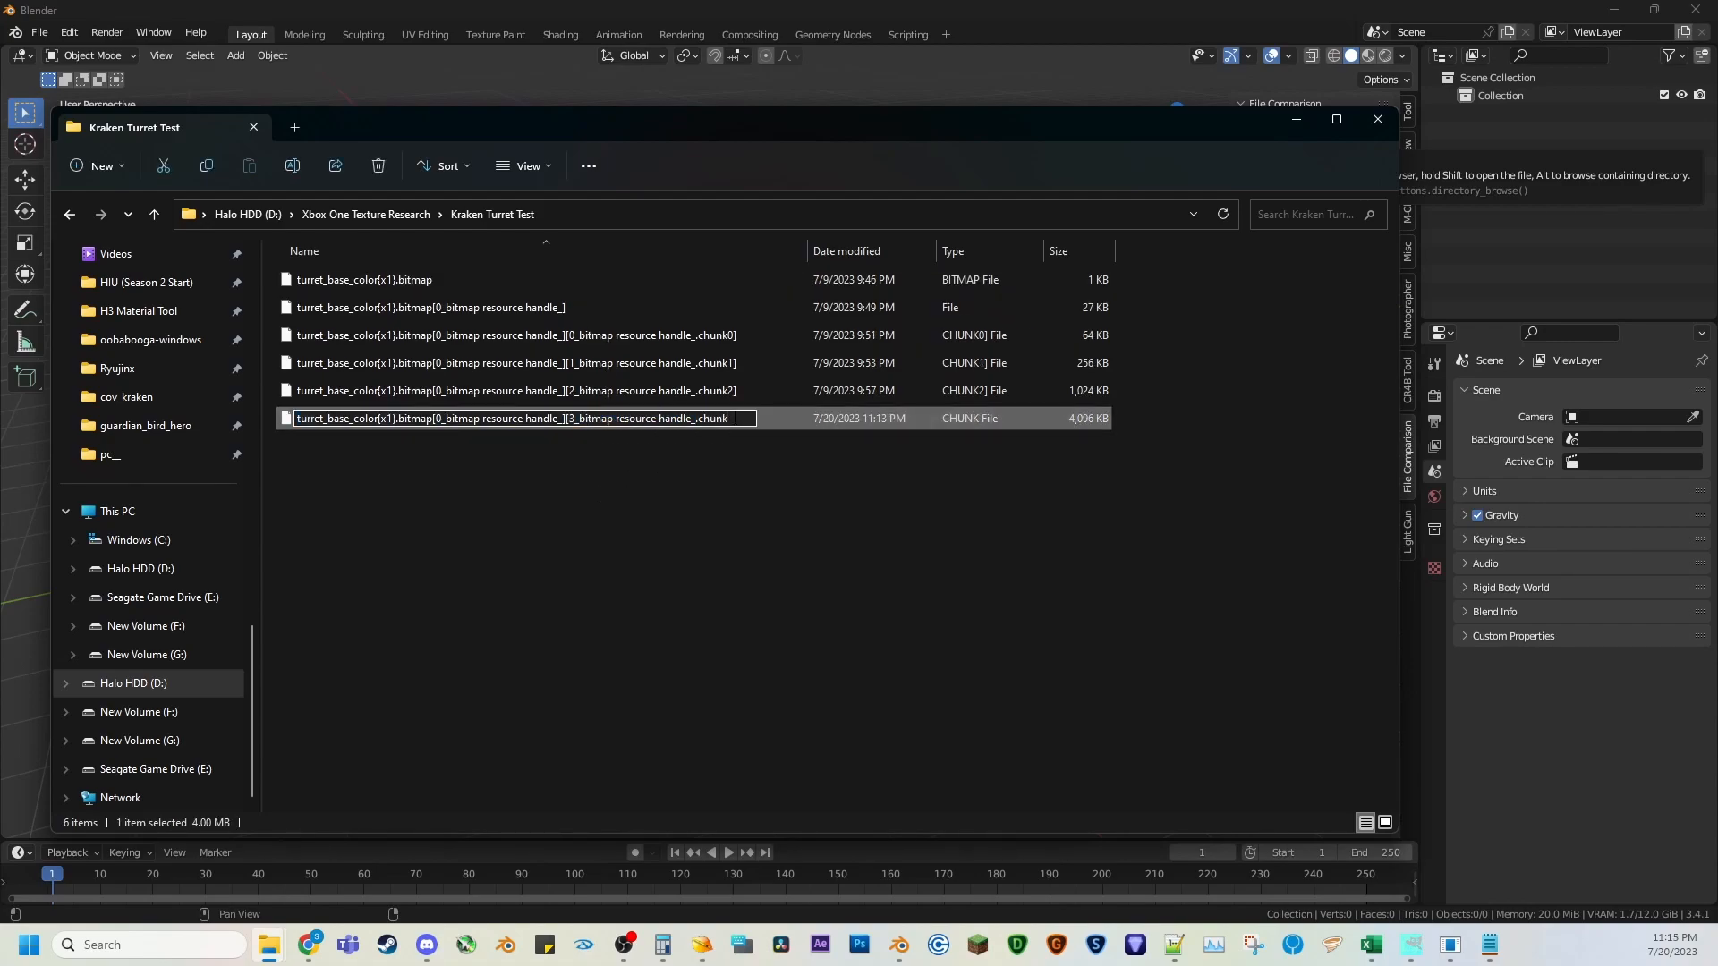
pyautogui.press('Return')
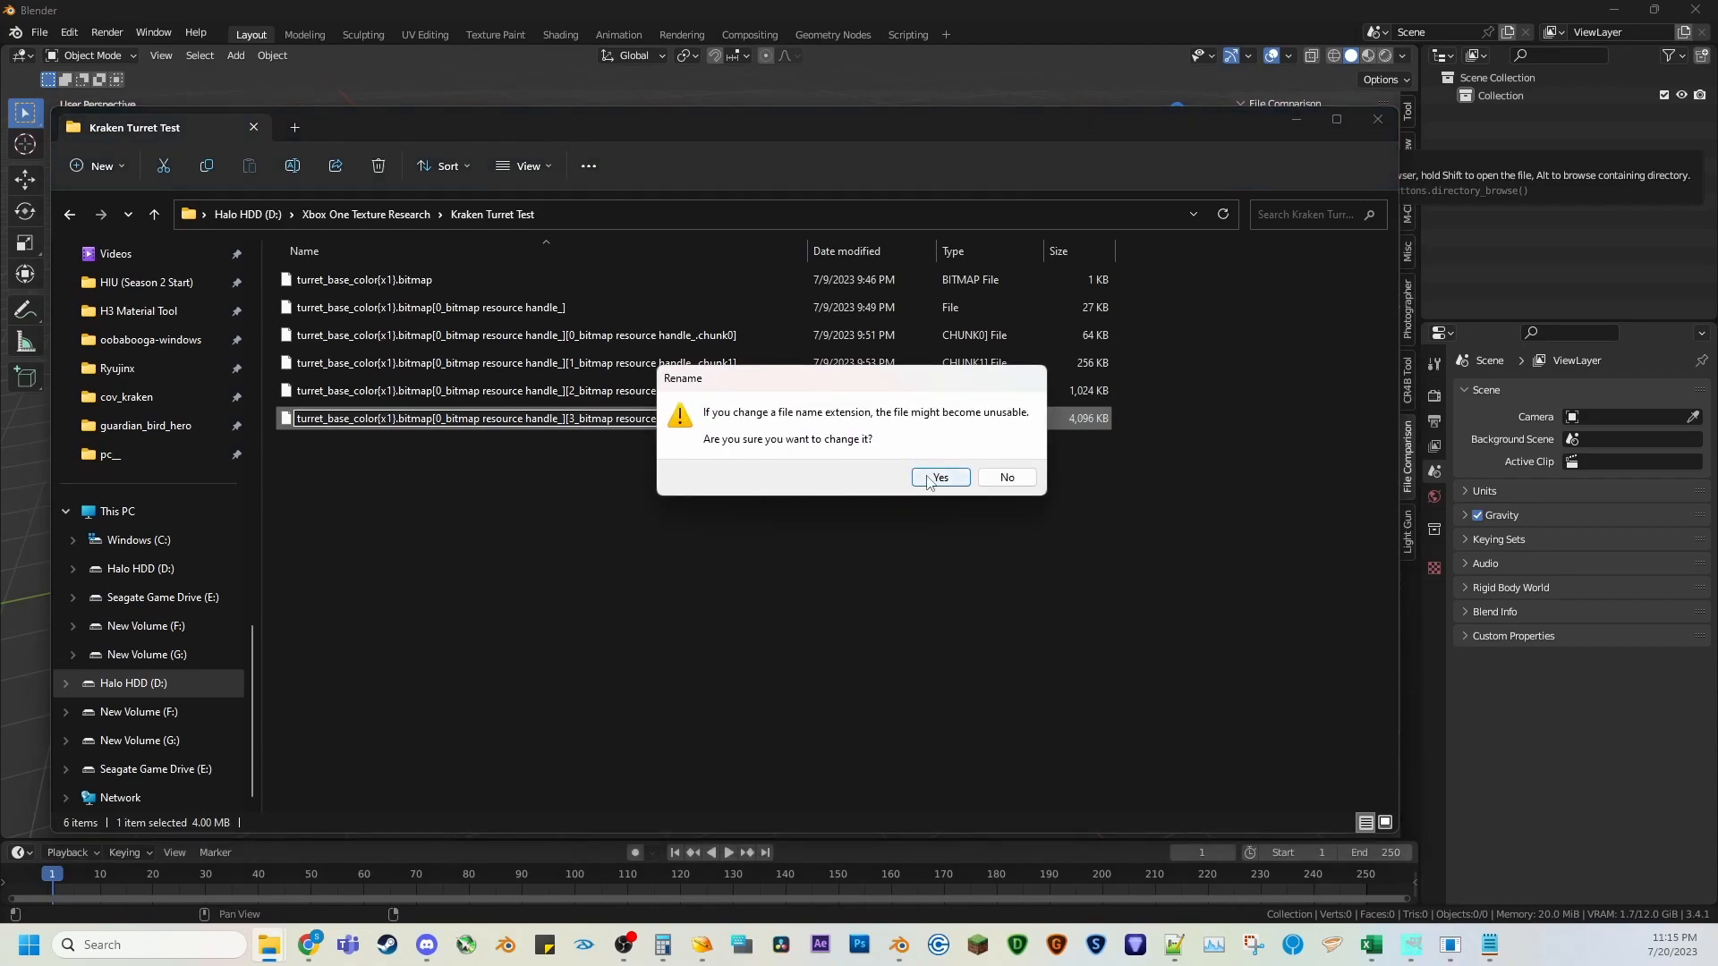
pyautogui.click(936, 475)
# Convert turret_base_color{x1}.bitmap to DDS with Zedds Super Cool Bitmap Tool and view the DDS in GIMP with the Alpha channel hidden.
pyautogui.click(1429, 941)
pyautogui.moveTo(356, 281); pyautogui.dragTo(1387, 593)
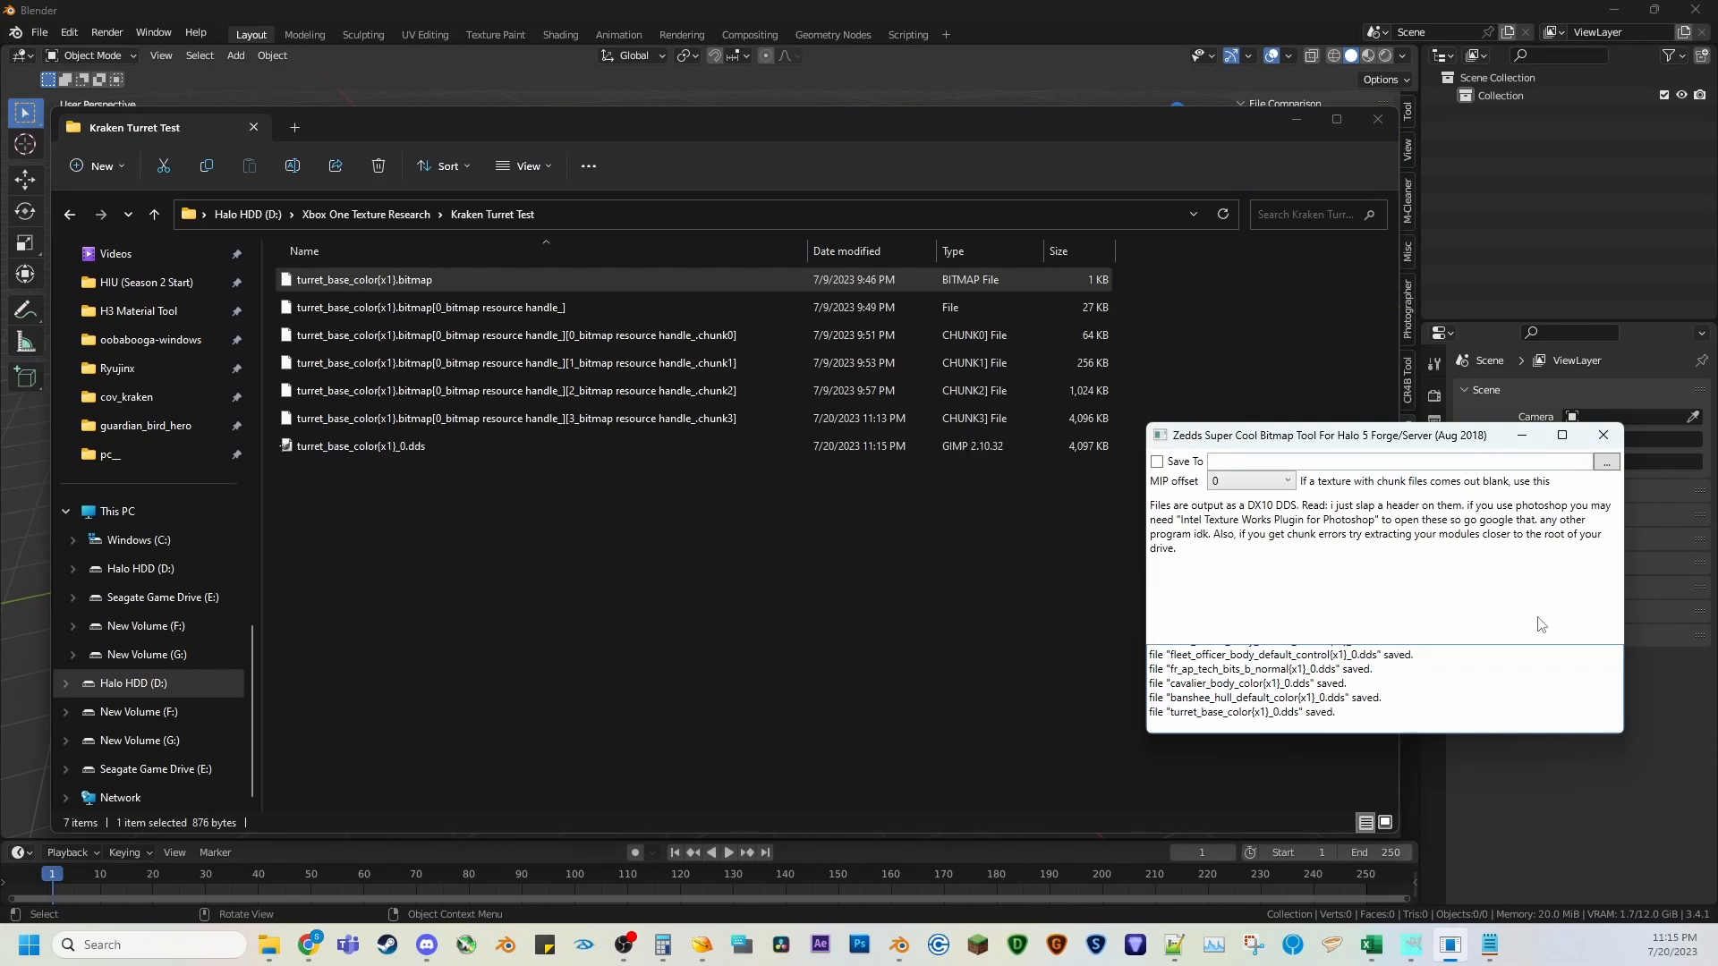
pyautogui.click(371, 453)
pyautogui.doubleClick(370, 453)
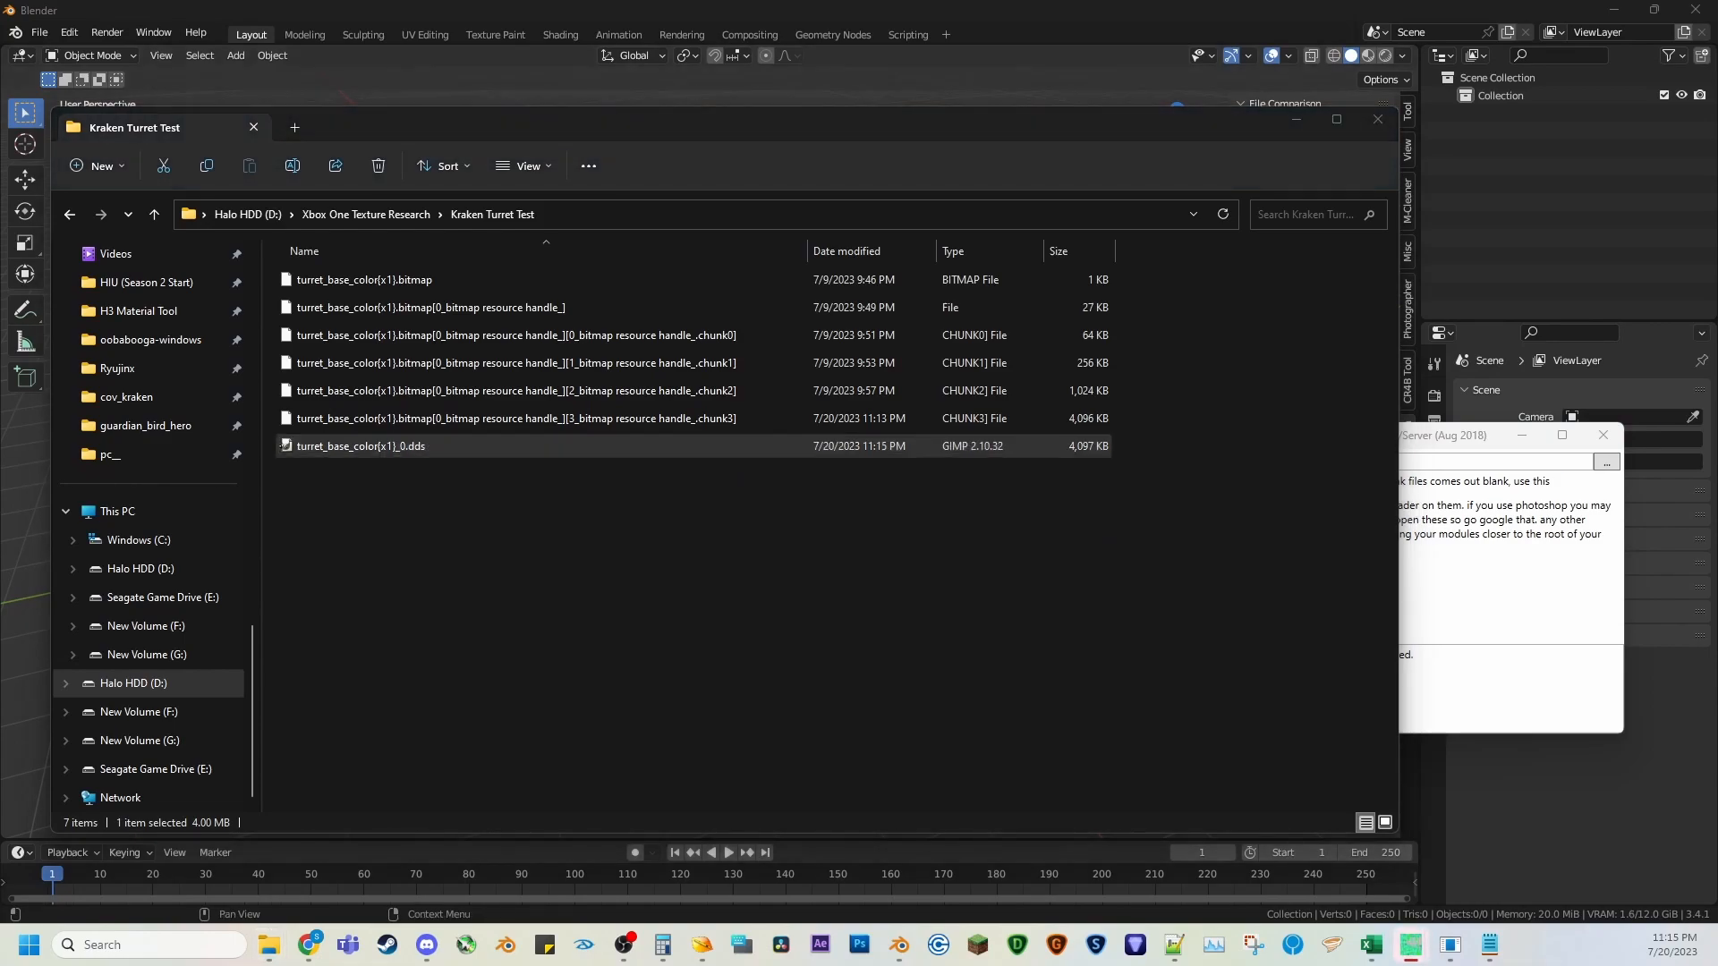
pyautogui.click(1410, 947)
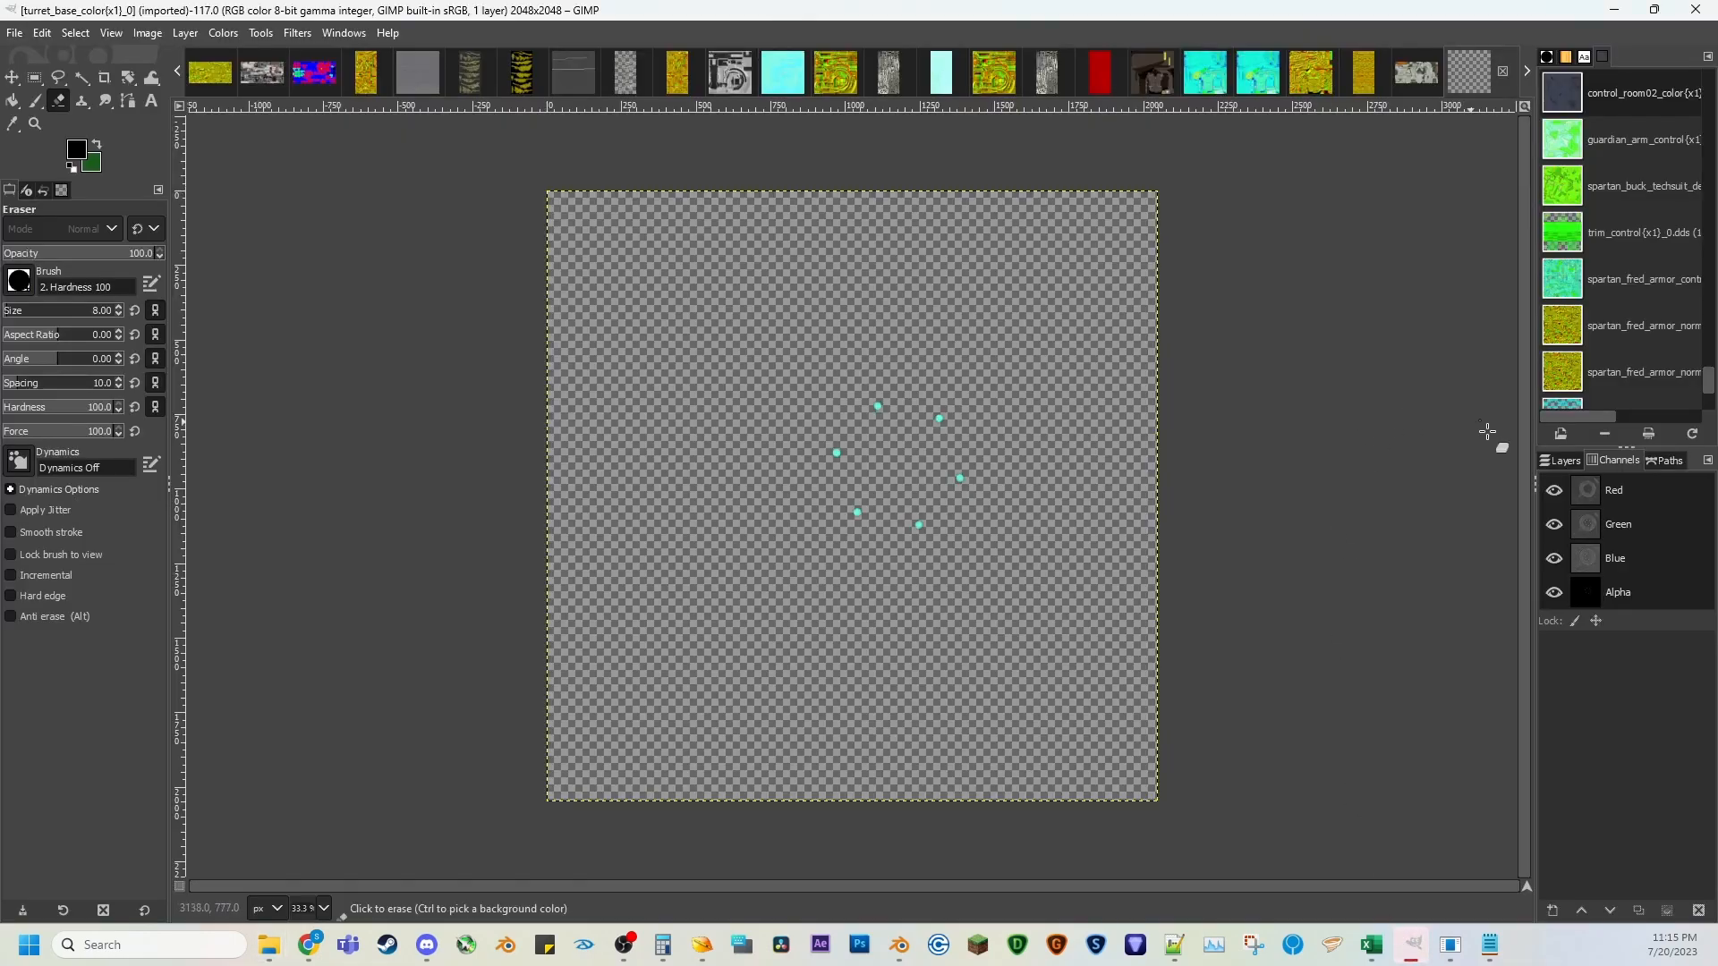
pyautogui.click(1555, 592)
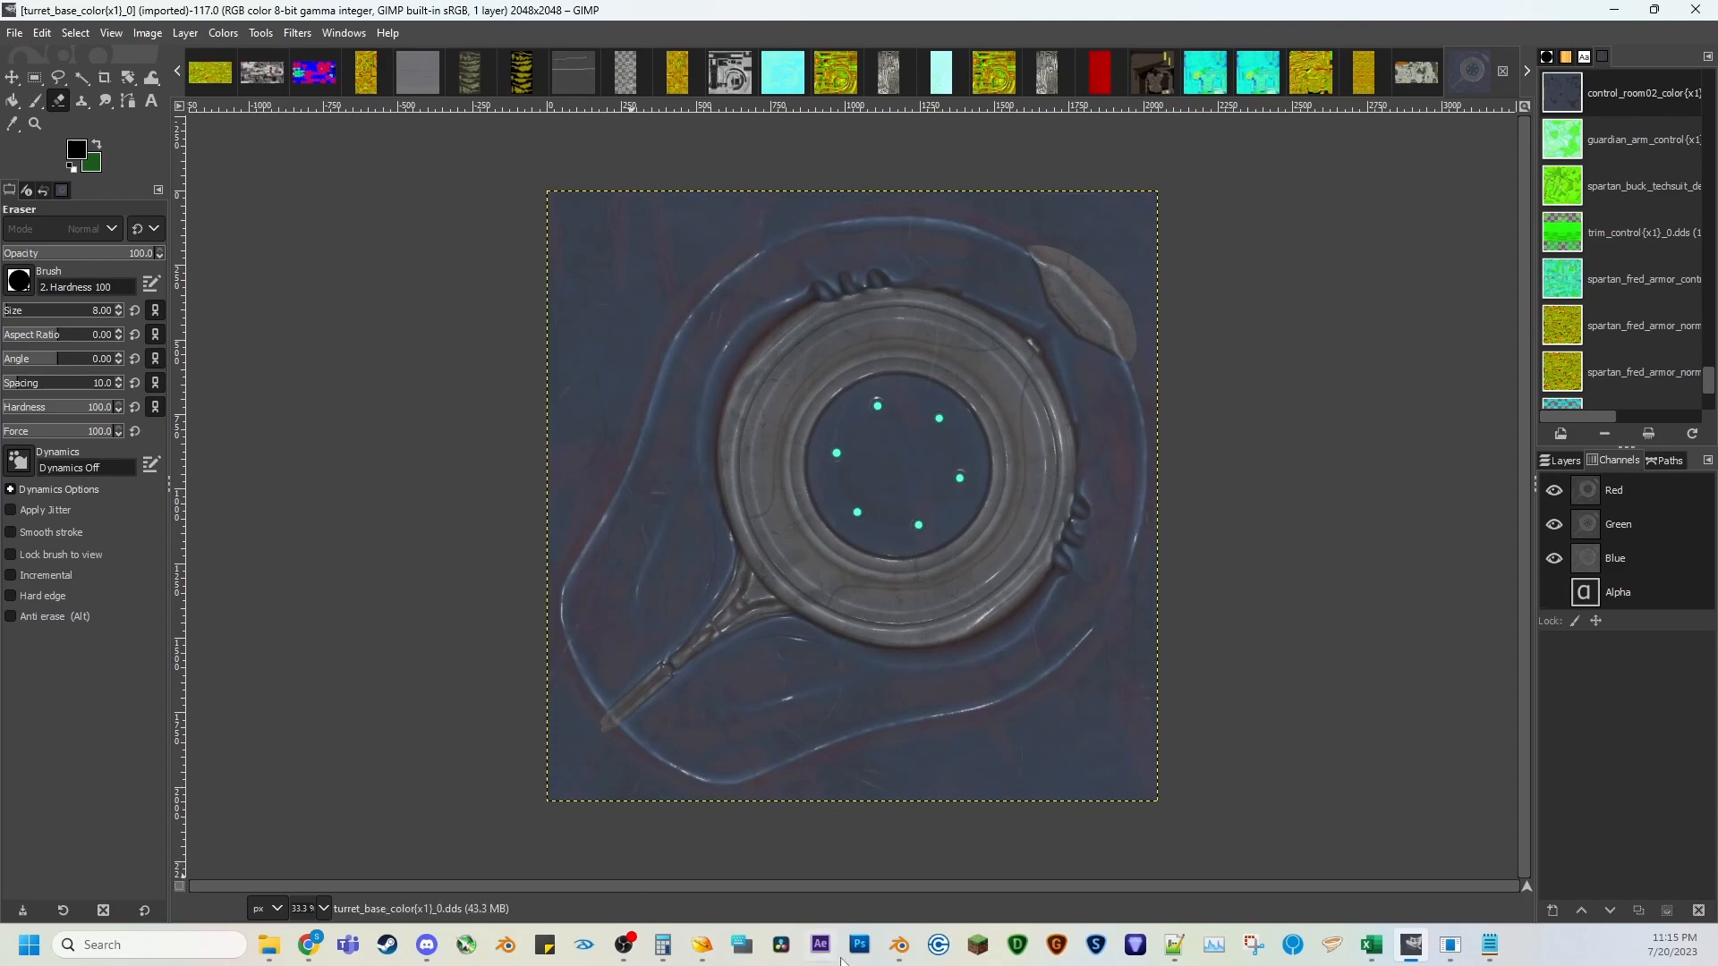
# Switch to File Explorer and open the Finalized Patterns folder inside Pattern Outputs of Xbox One Texture Research.
pyautogui.moveTo(893, 949)
pyautogui.click(882, 850)
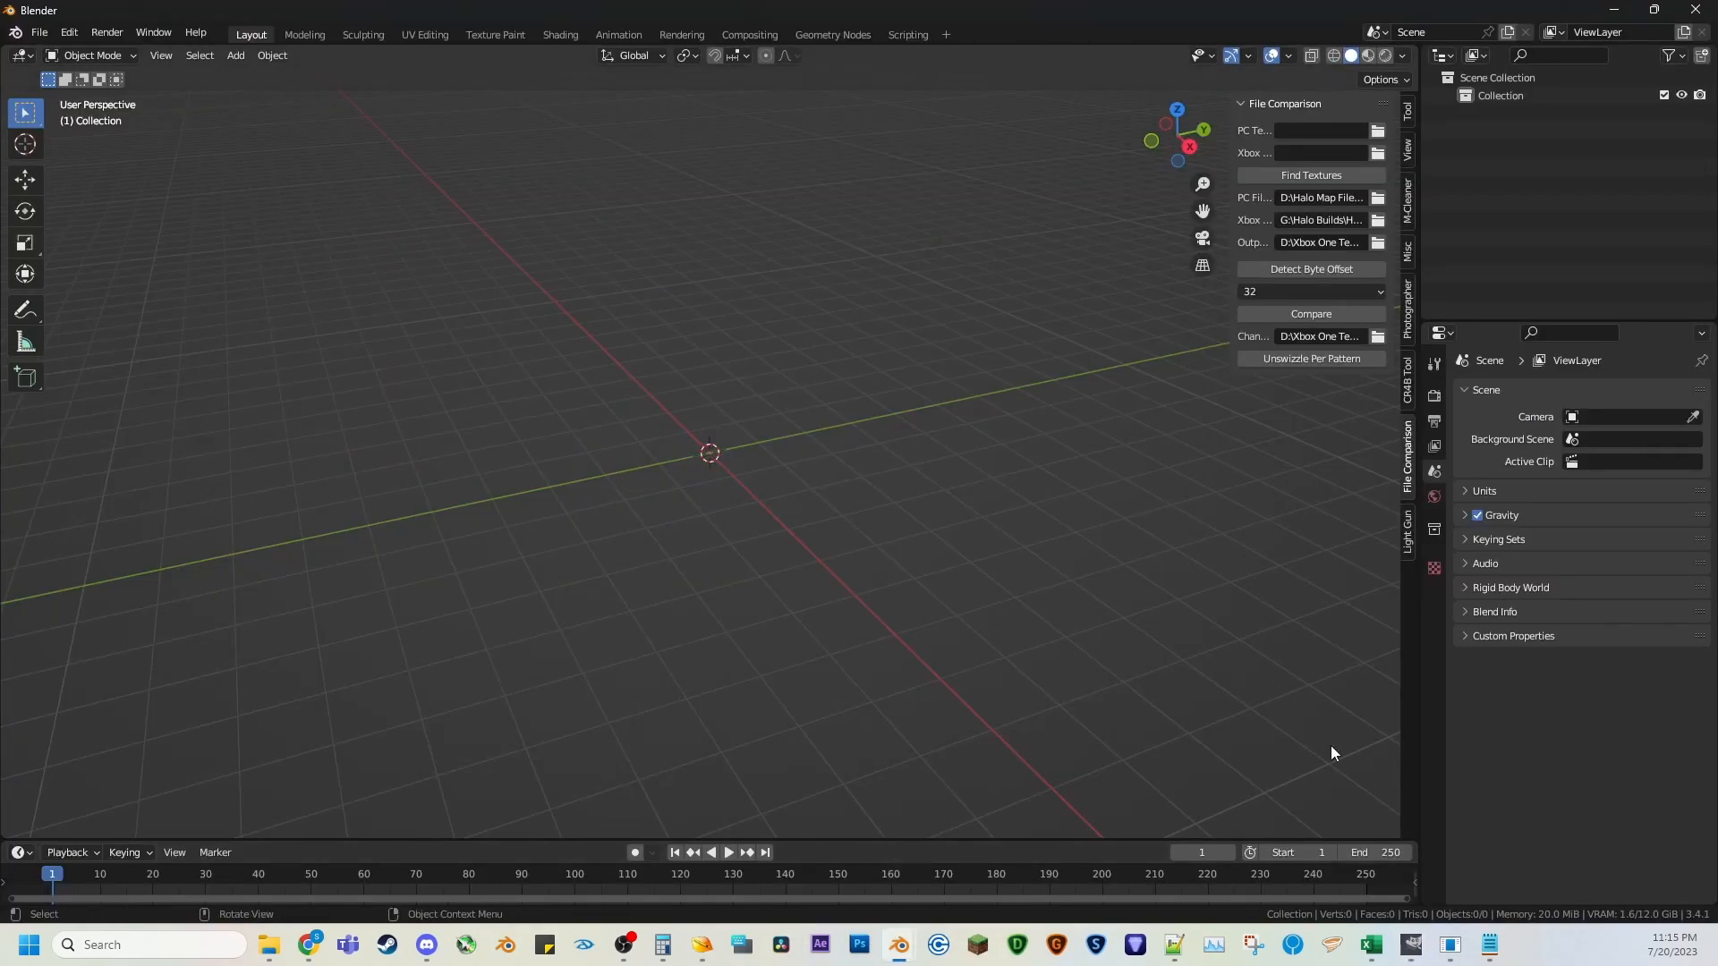
pyautogui.moveTo(268, 945)
pyautogui.click(300, 895)
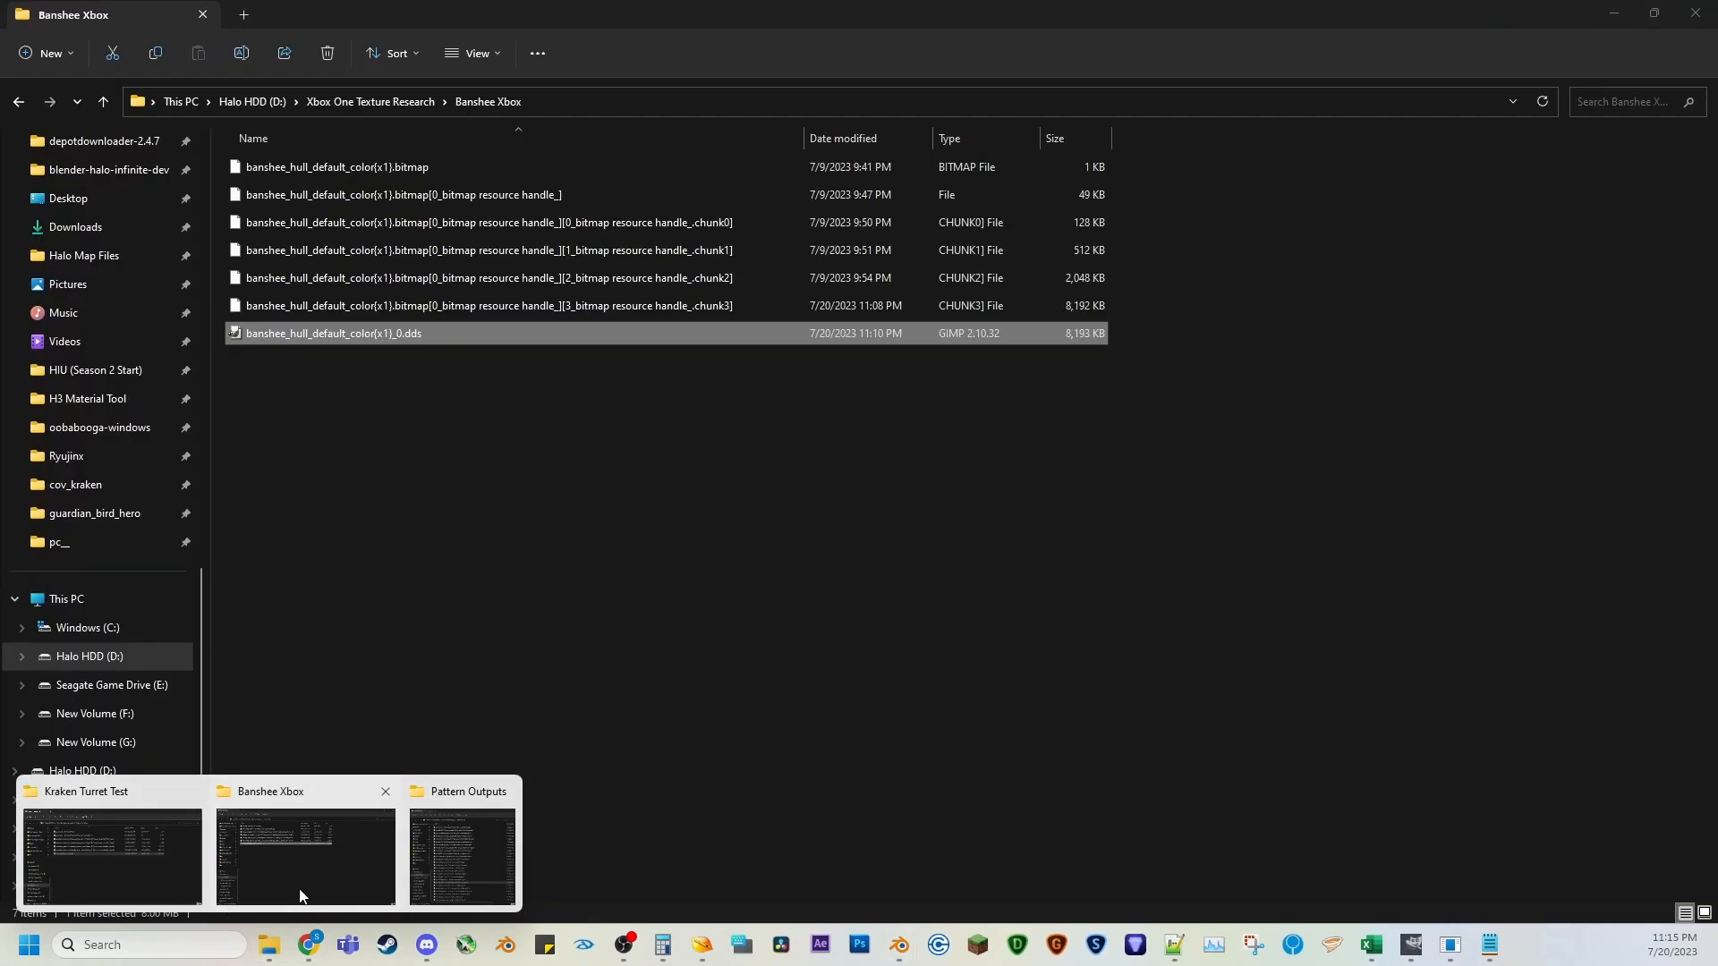
pyautogui.click(392, 103)
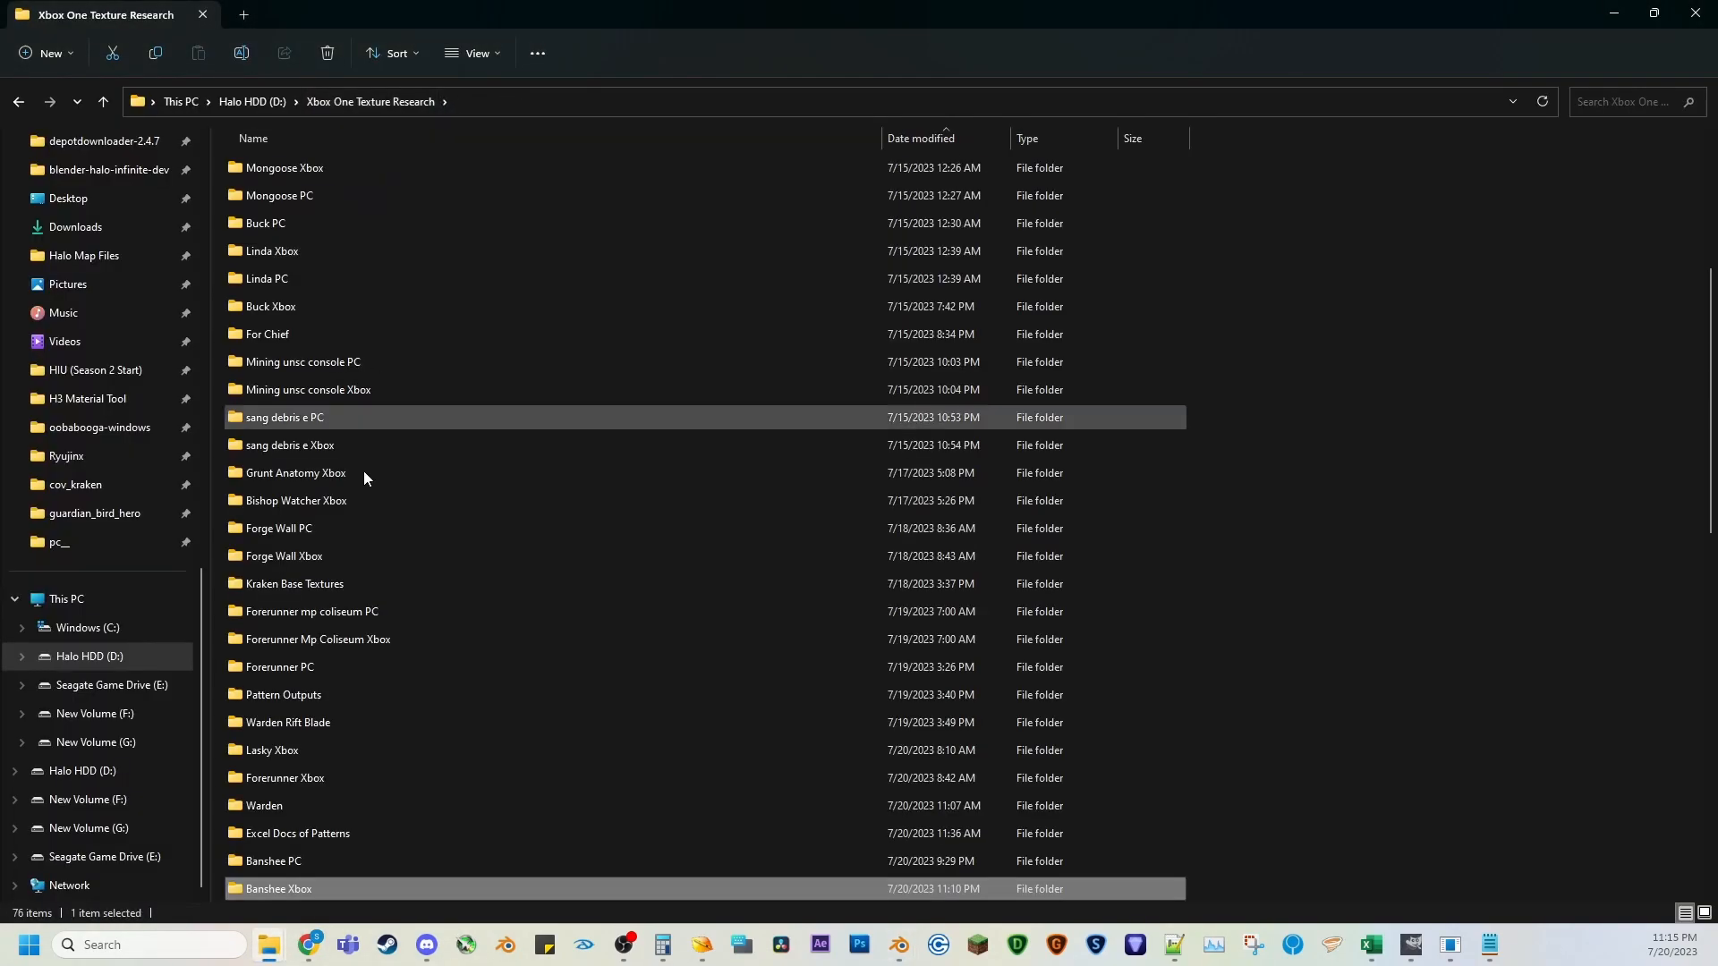
pyautogui.scroll(2, 325, 778)
pyautogui.scroll(2, 325, 775)
pyautogui.scroll(-7, 326, 776)
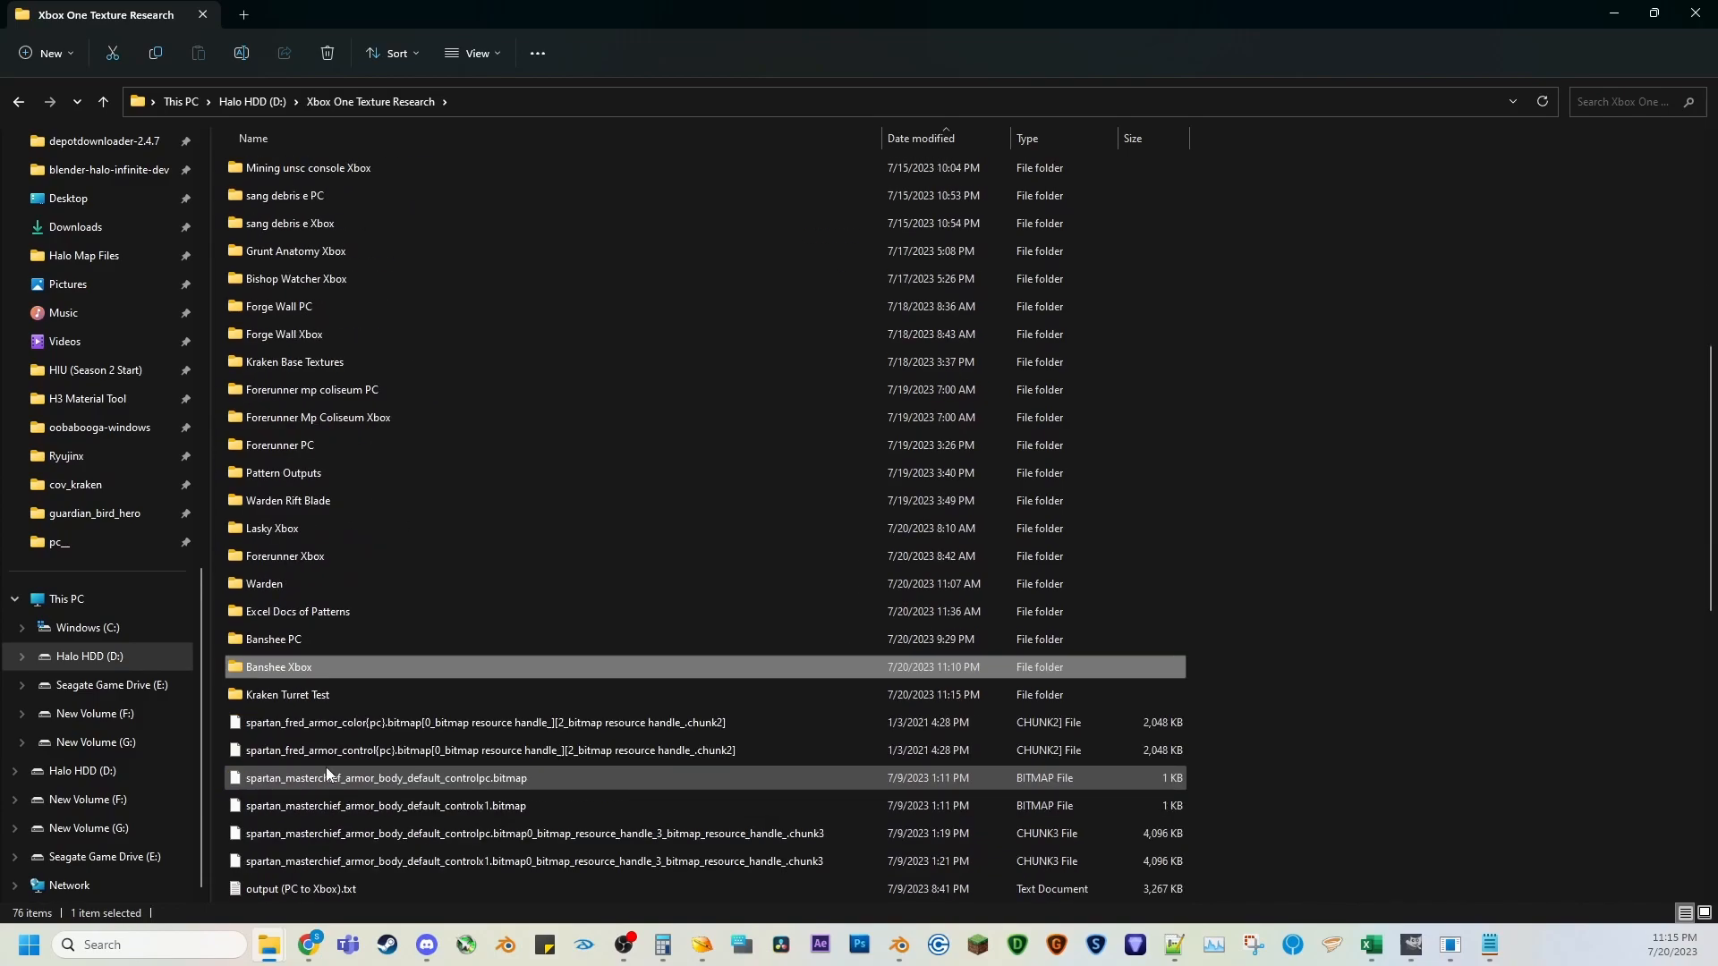
pyautogui.doubleClick(305, 472)
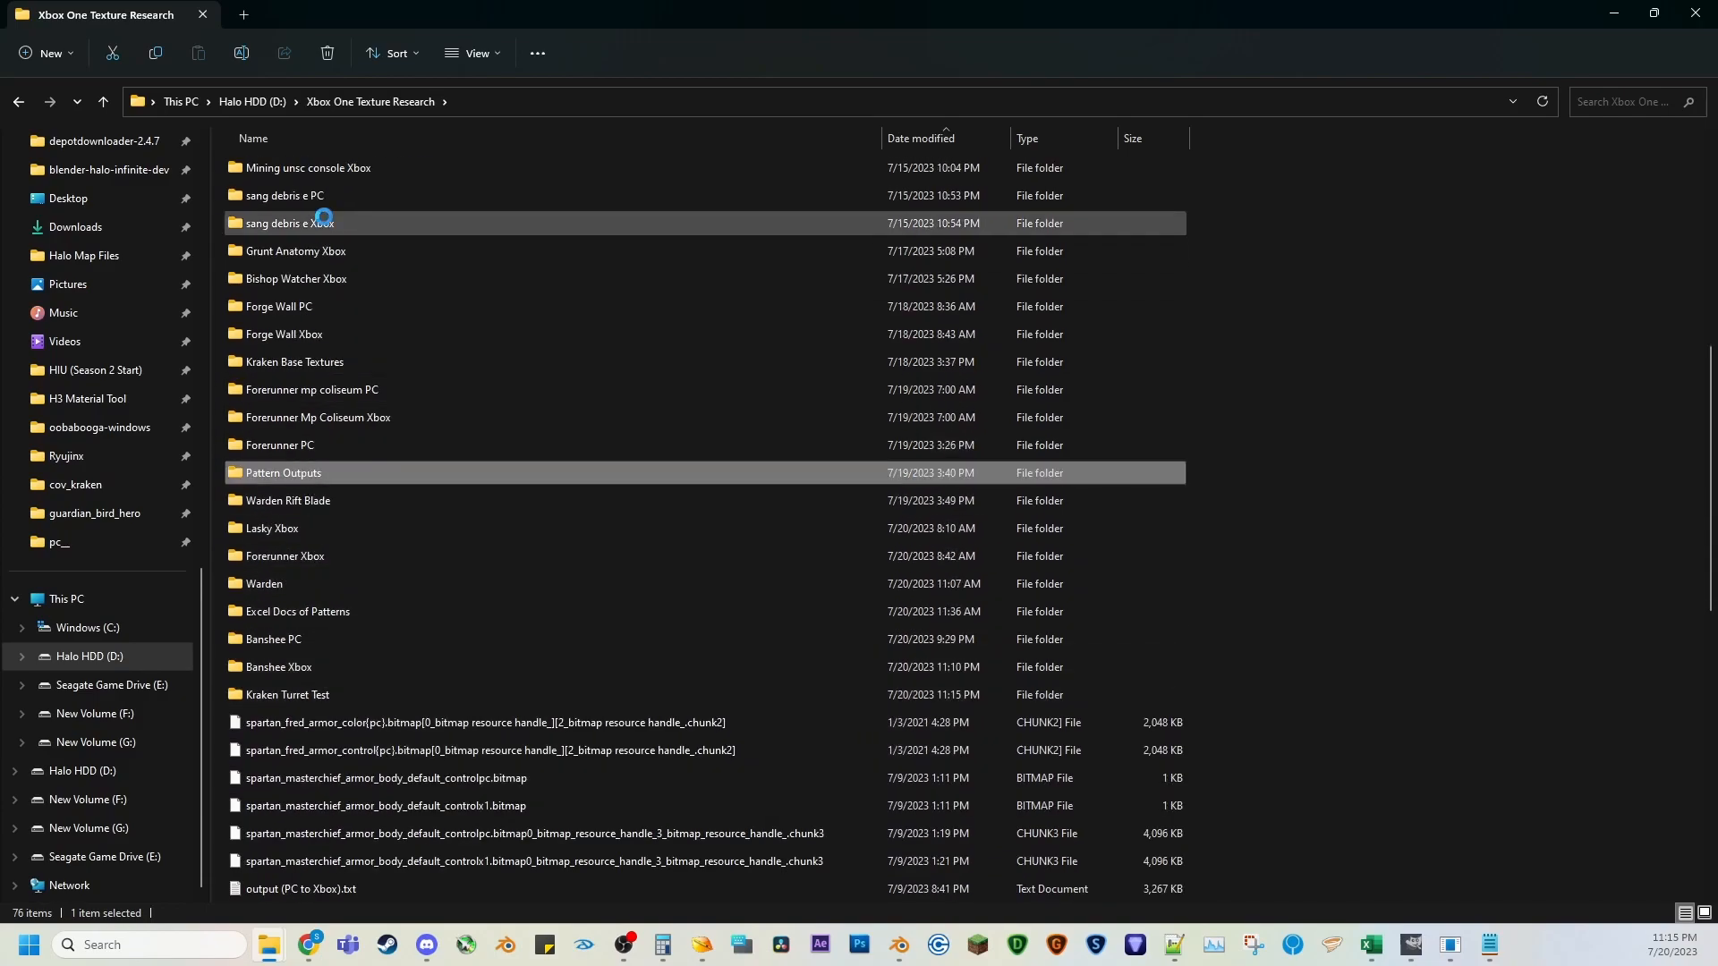
pyautogui.scroll(-20, 410, 287)
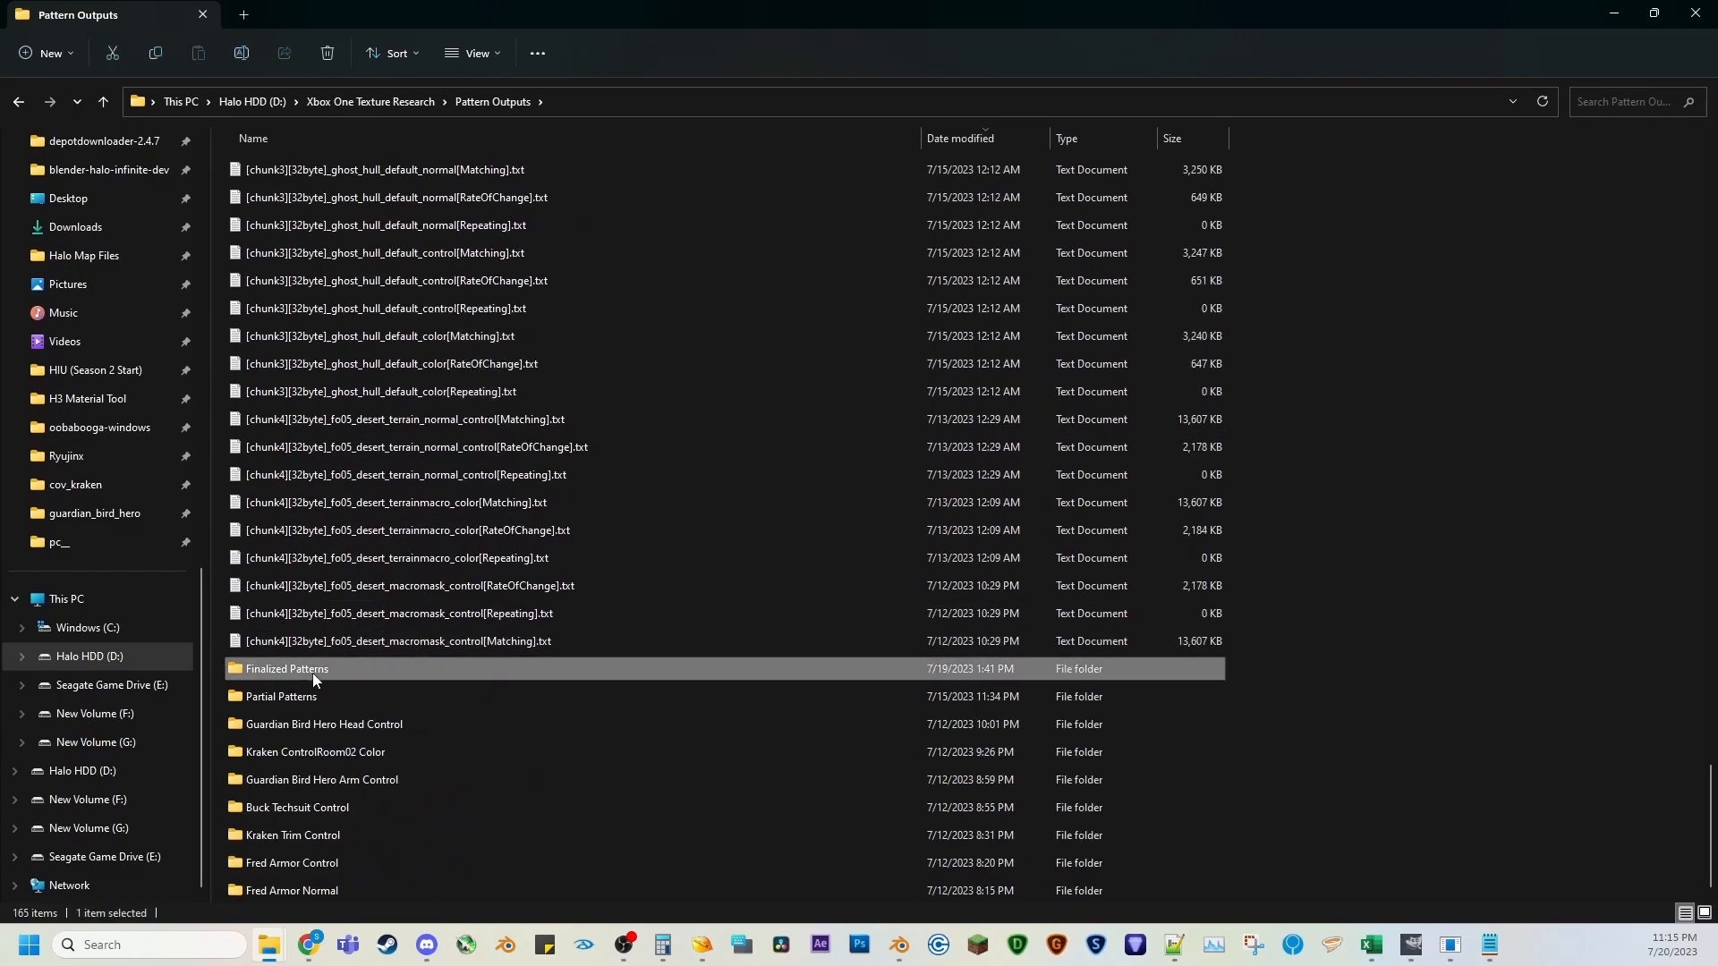
pyautogui.doubleClick(313, 673)
# Examine the finalized swizzle pattern files, comparing the partial 2048x4096 chunk3 pattern with the 2048x2048 and 4096x4096 ones.
pyautogui.moveTo(953, 196); pyautogui.dragTo(791, 656)
pyautogui.click(824, 694)
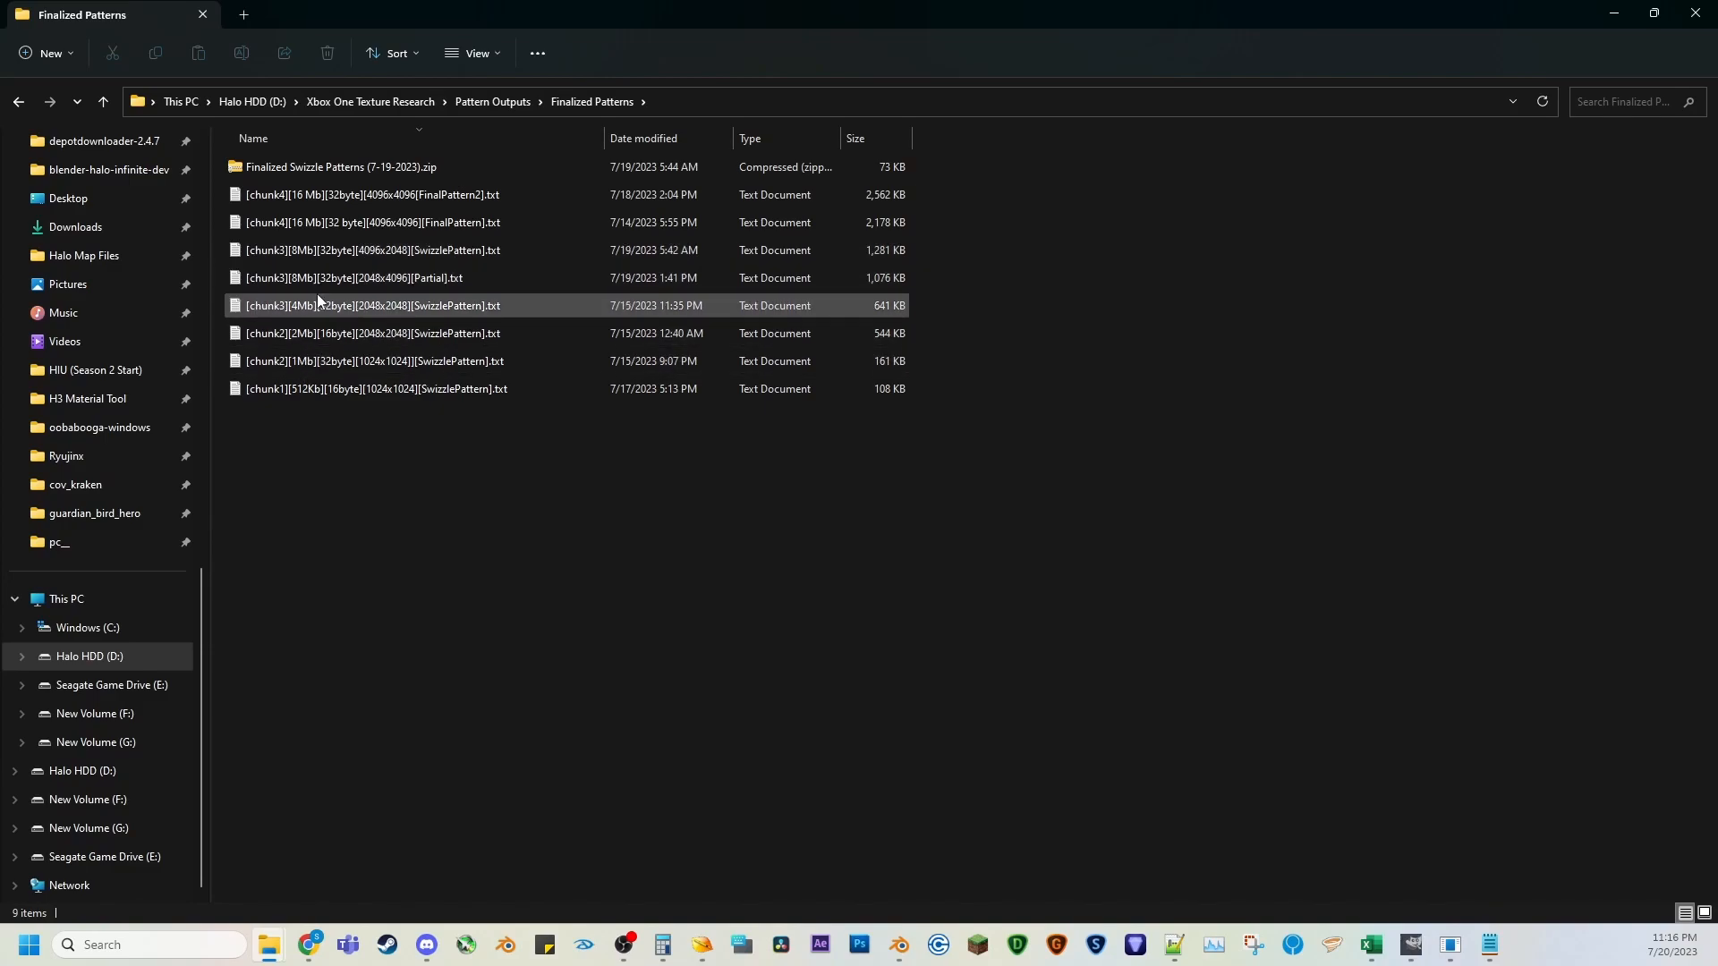
pyautogui.click(419, 281)
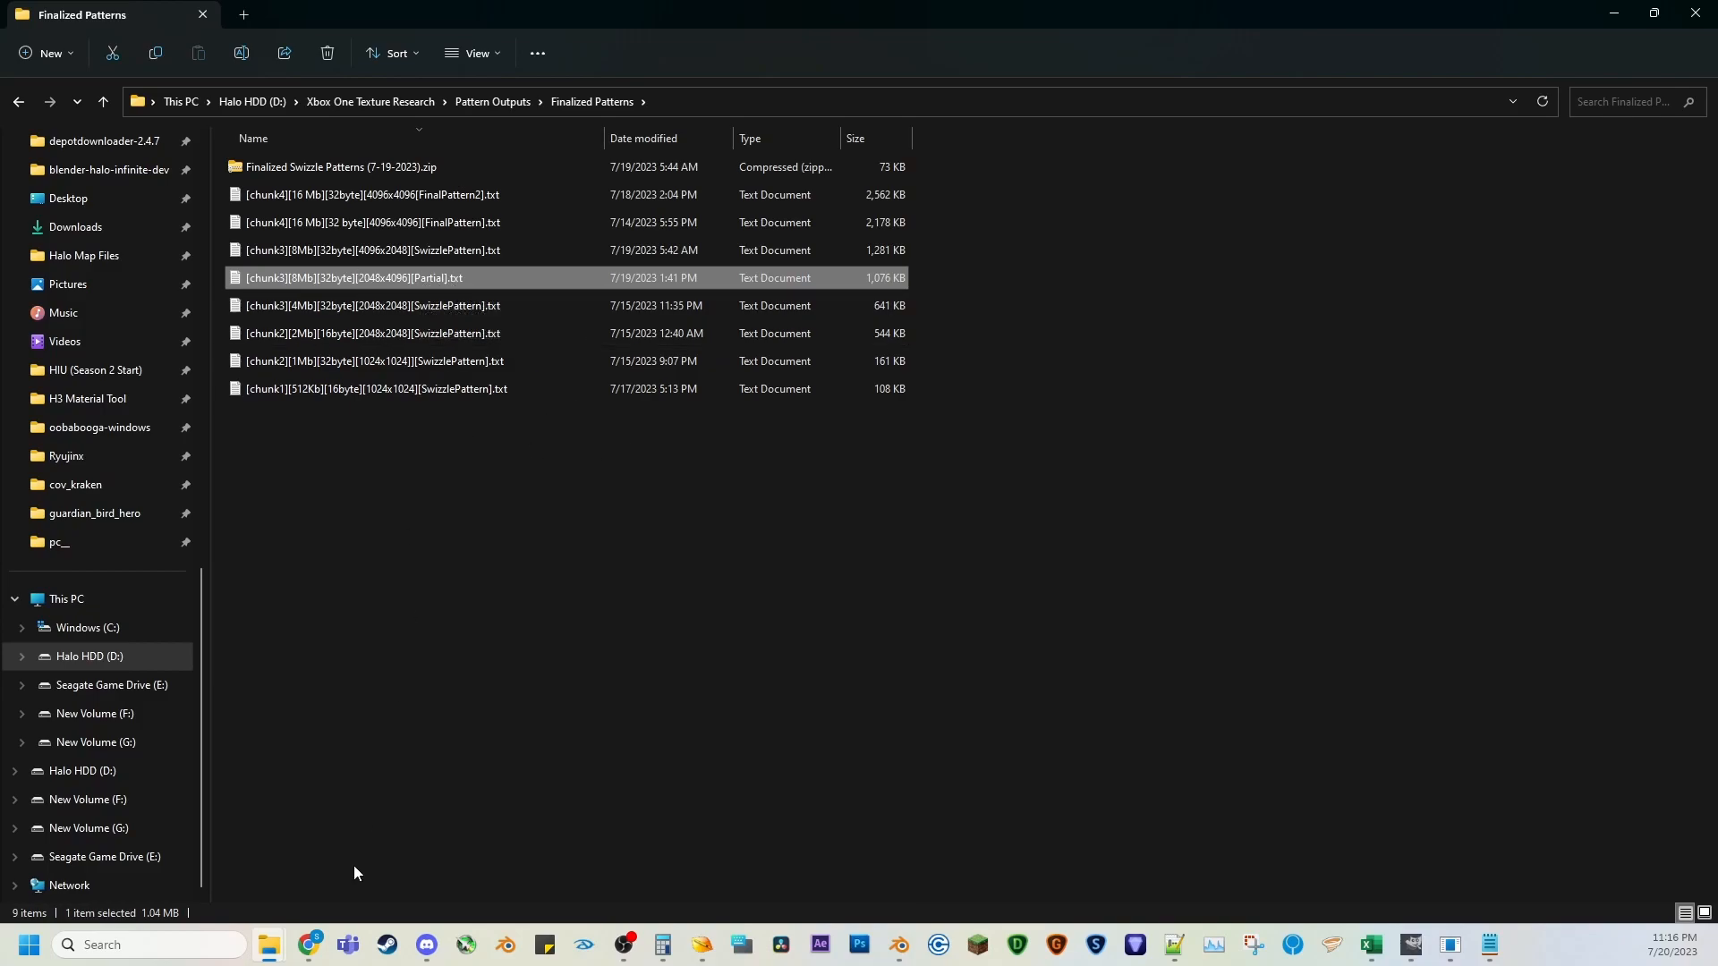
pyautogui.click(430, 562)
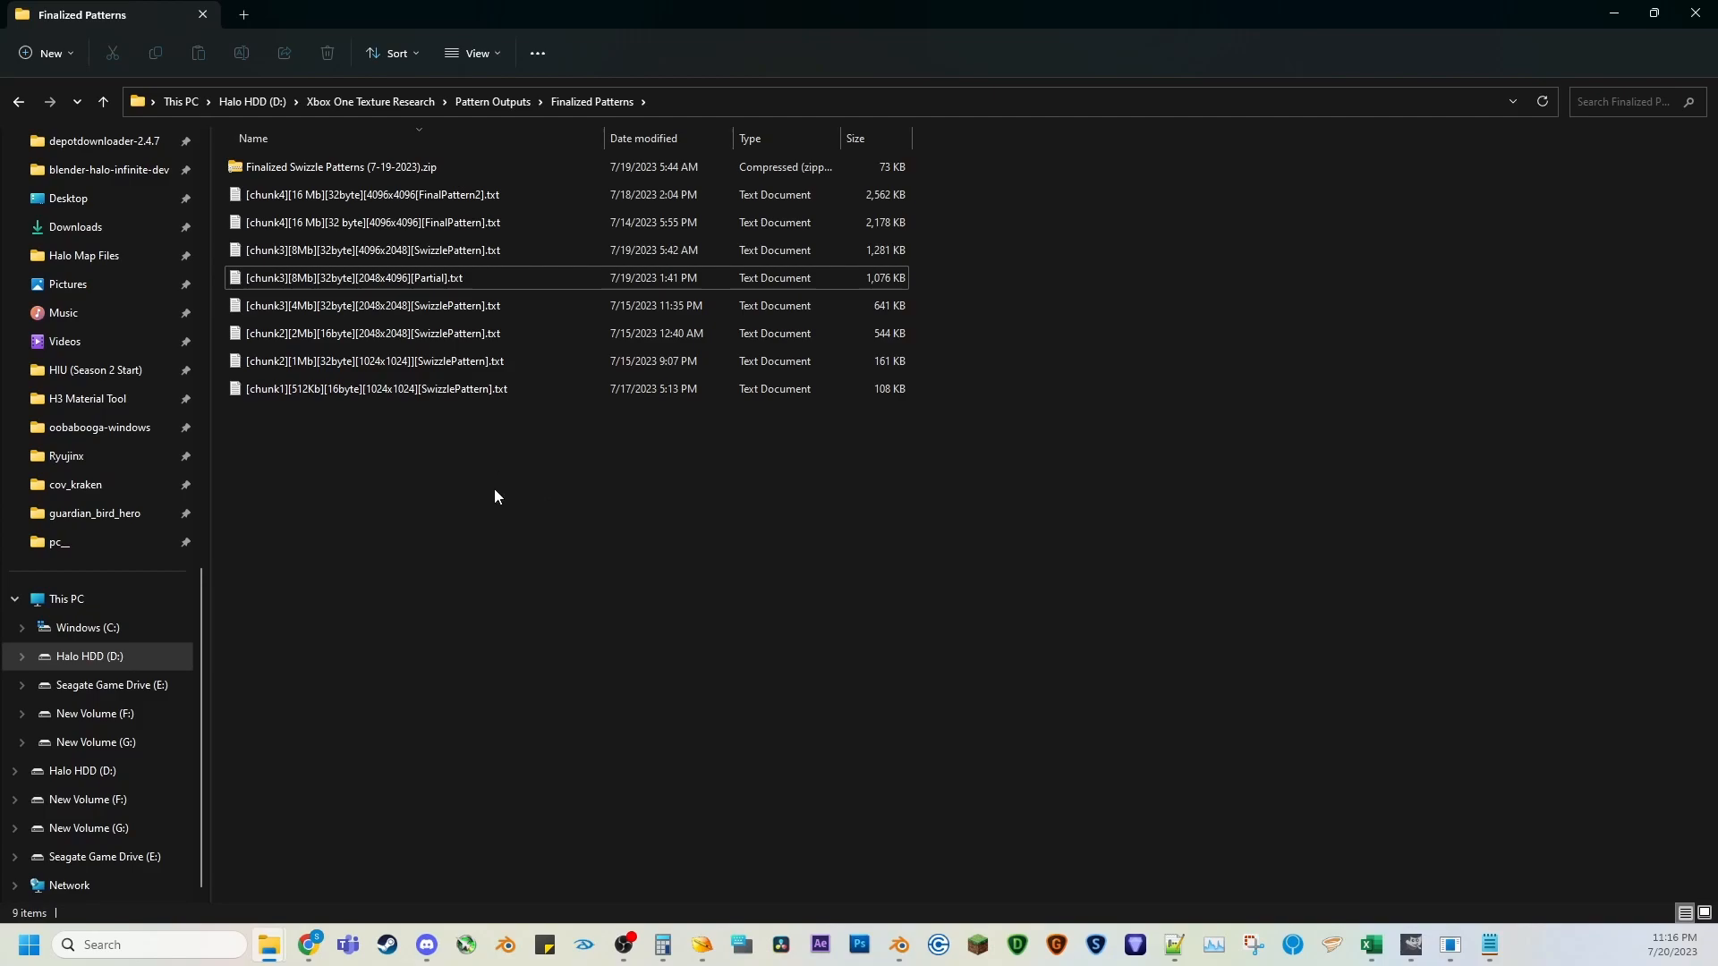
pyautogui.click(354, 251)
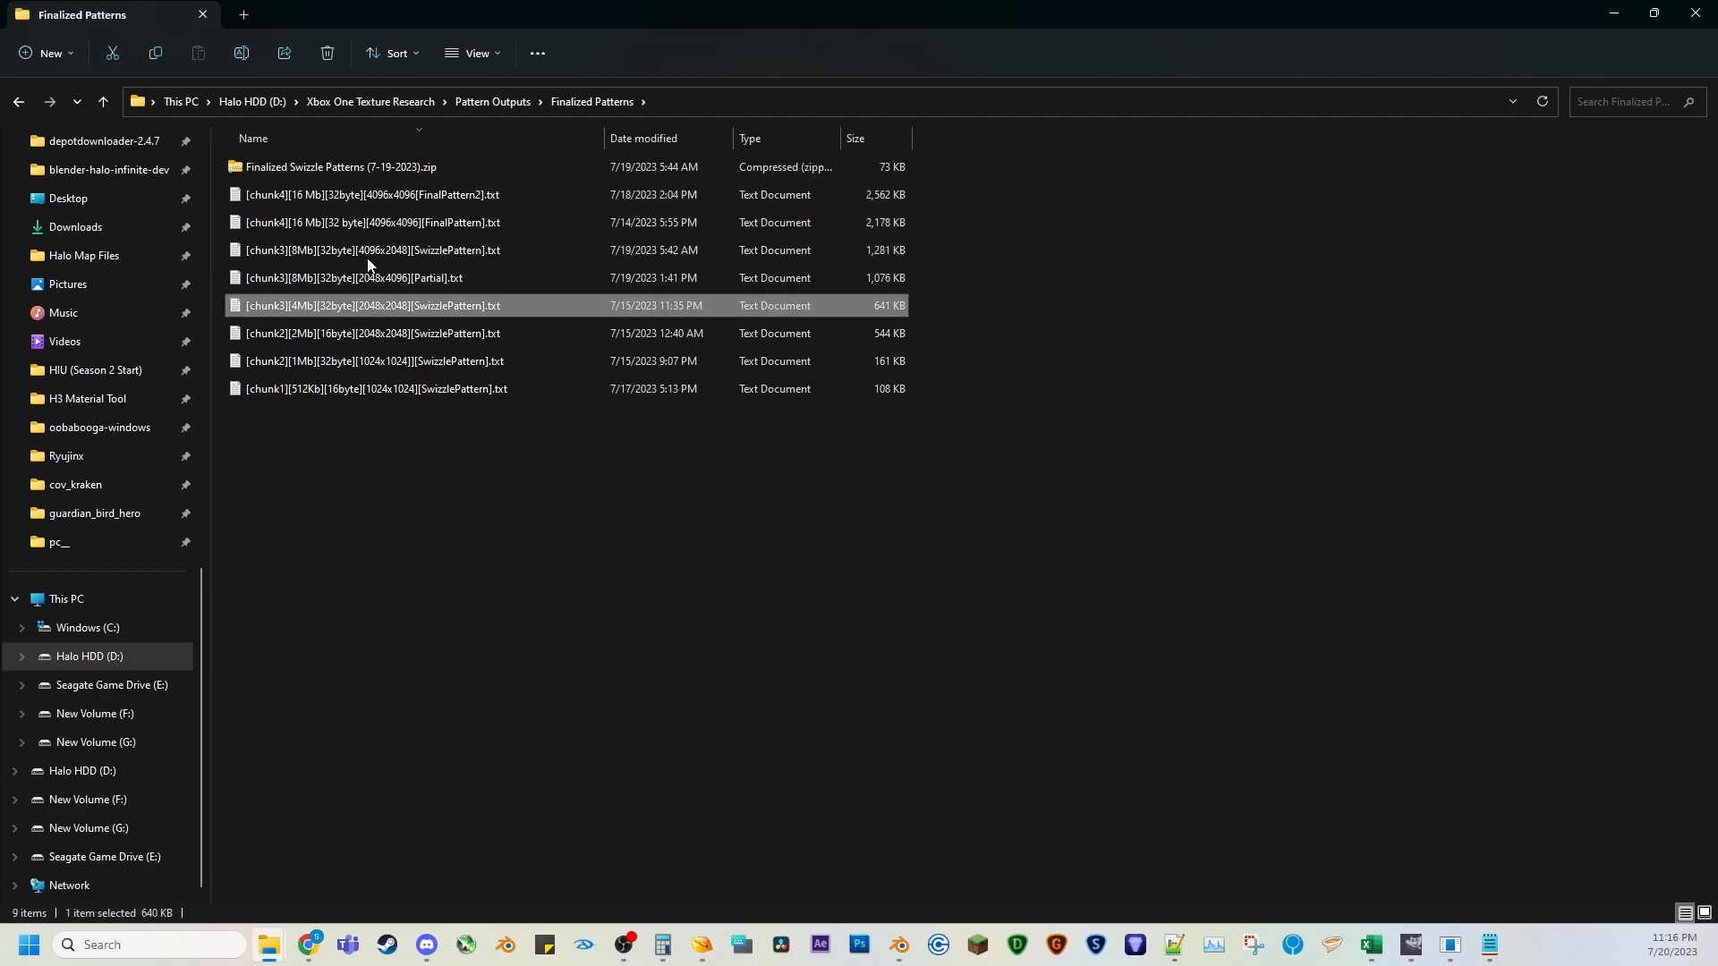
pyautogui.click(378, 277)
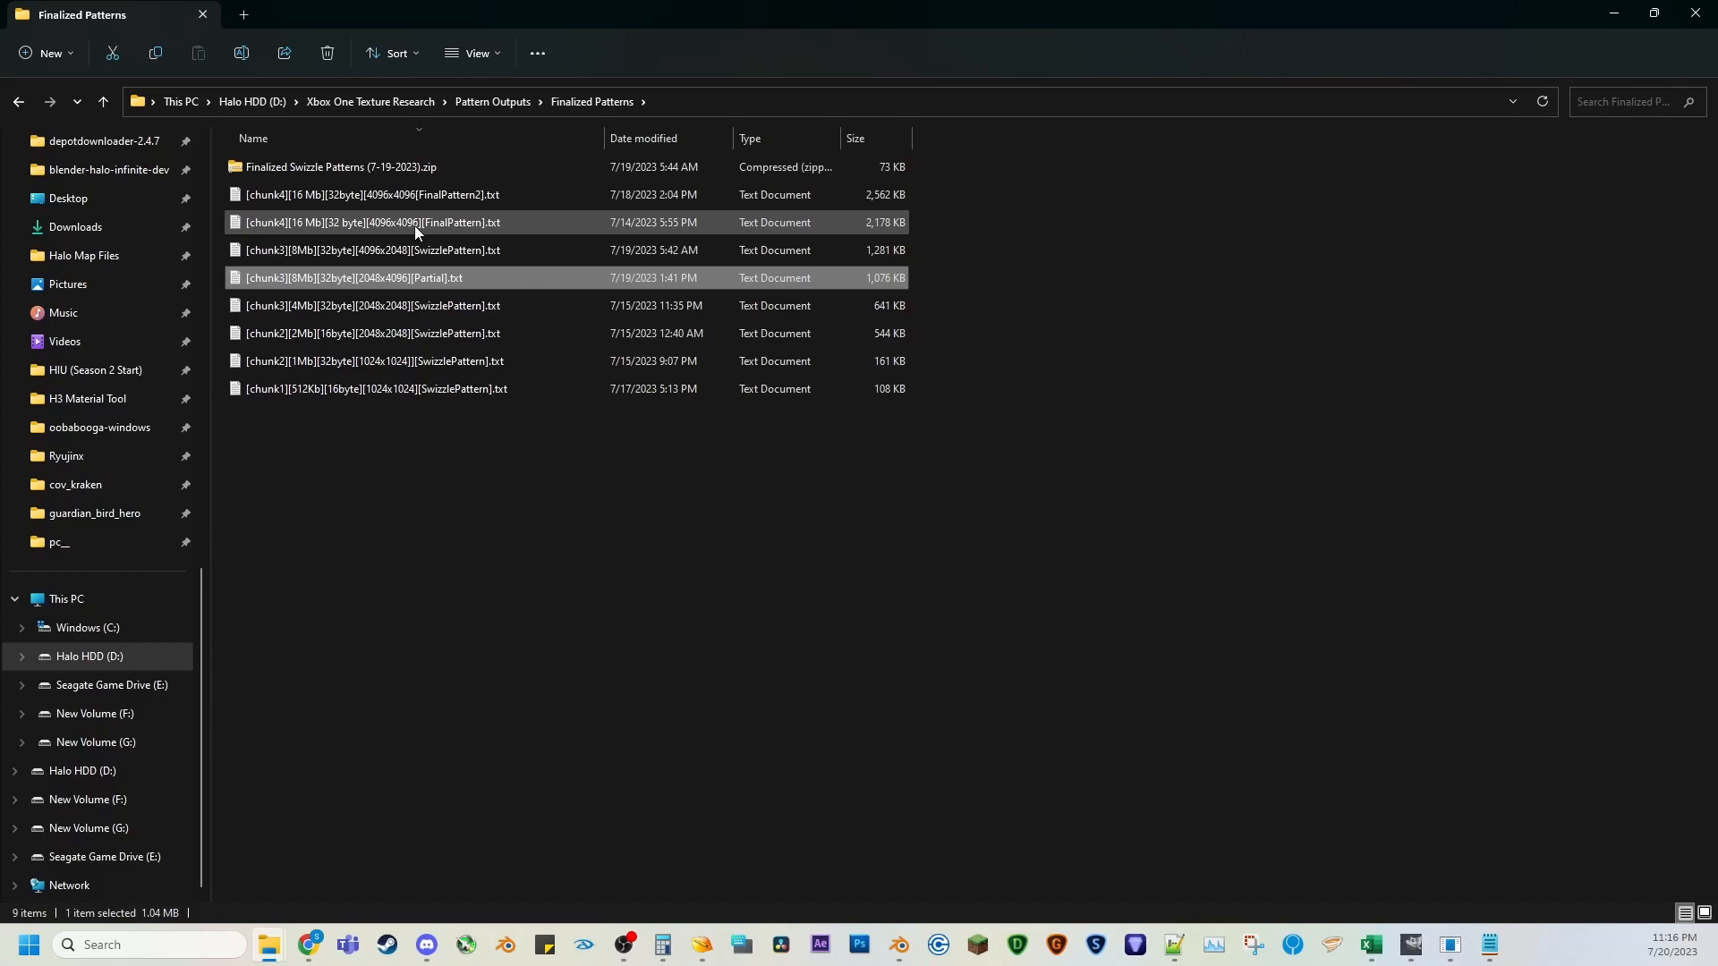
pyautogui.click(293, 199)
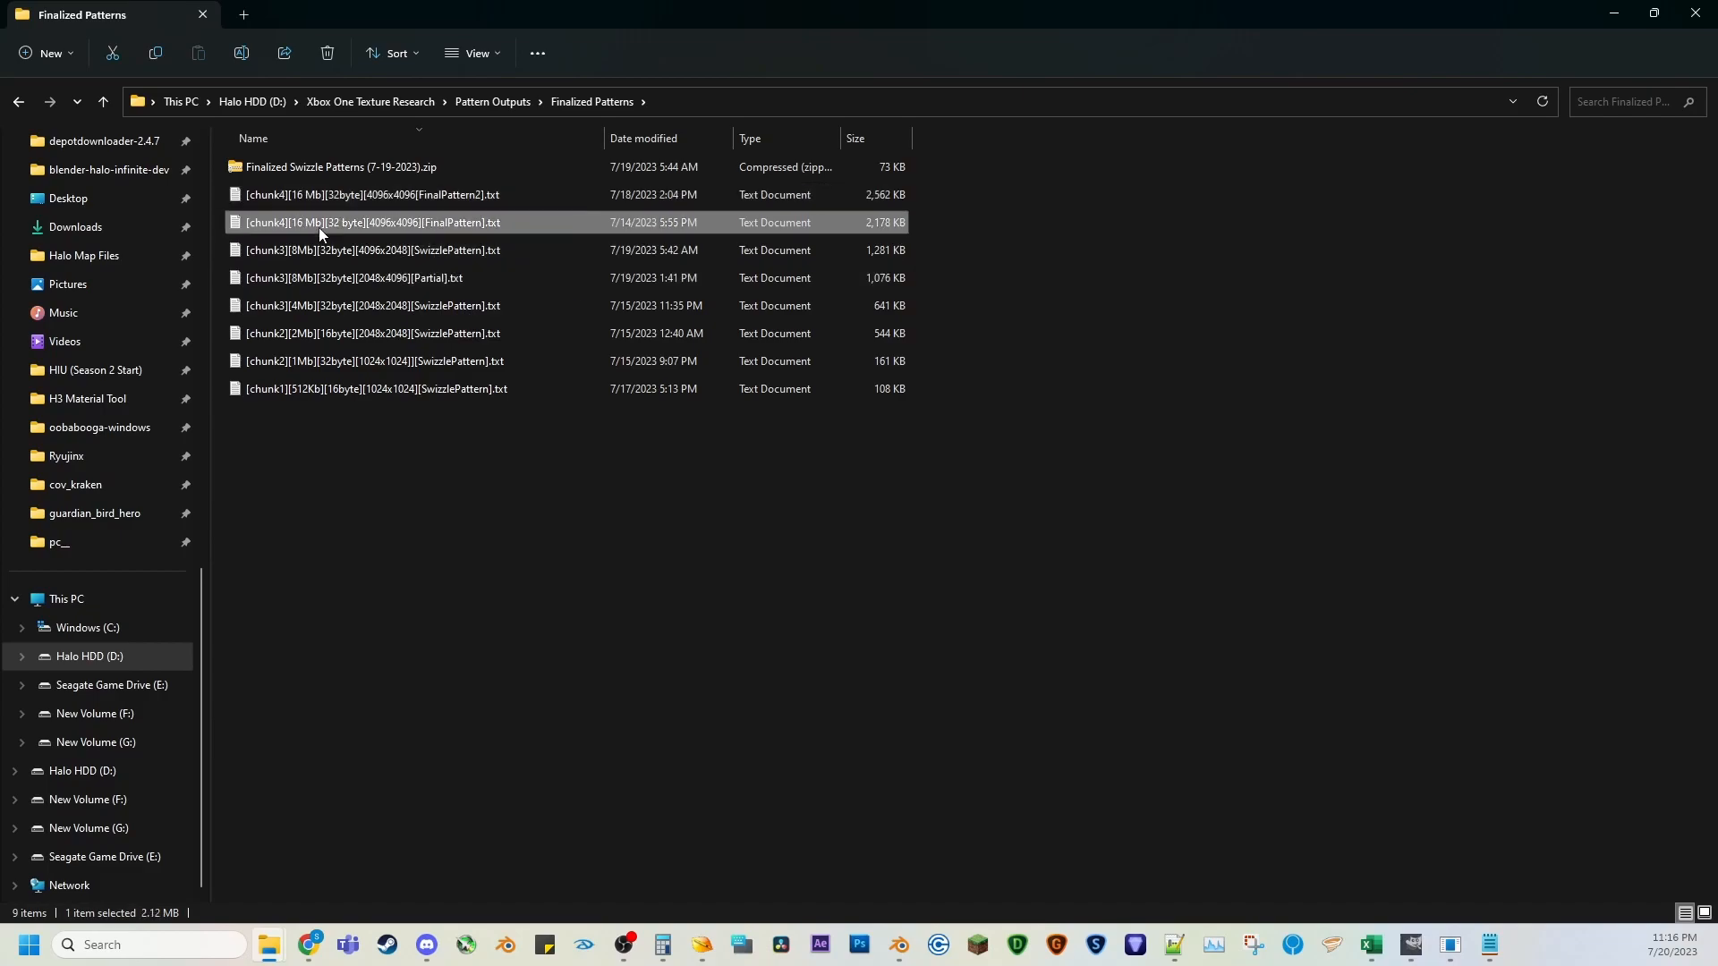
pyautogui.click(314, 224)
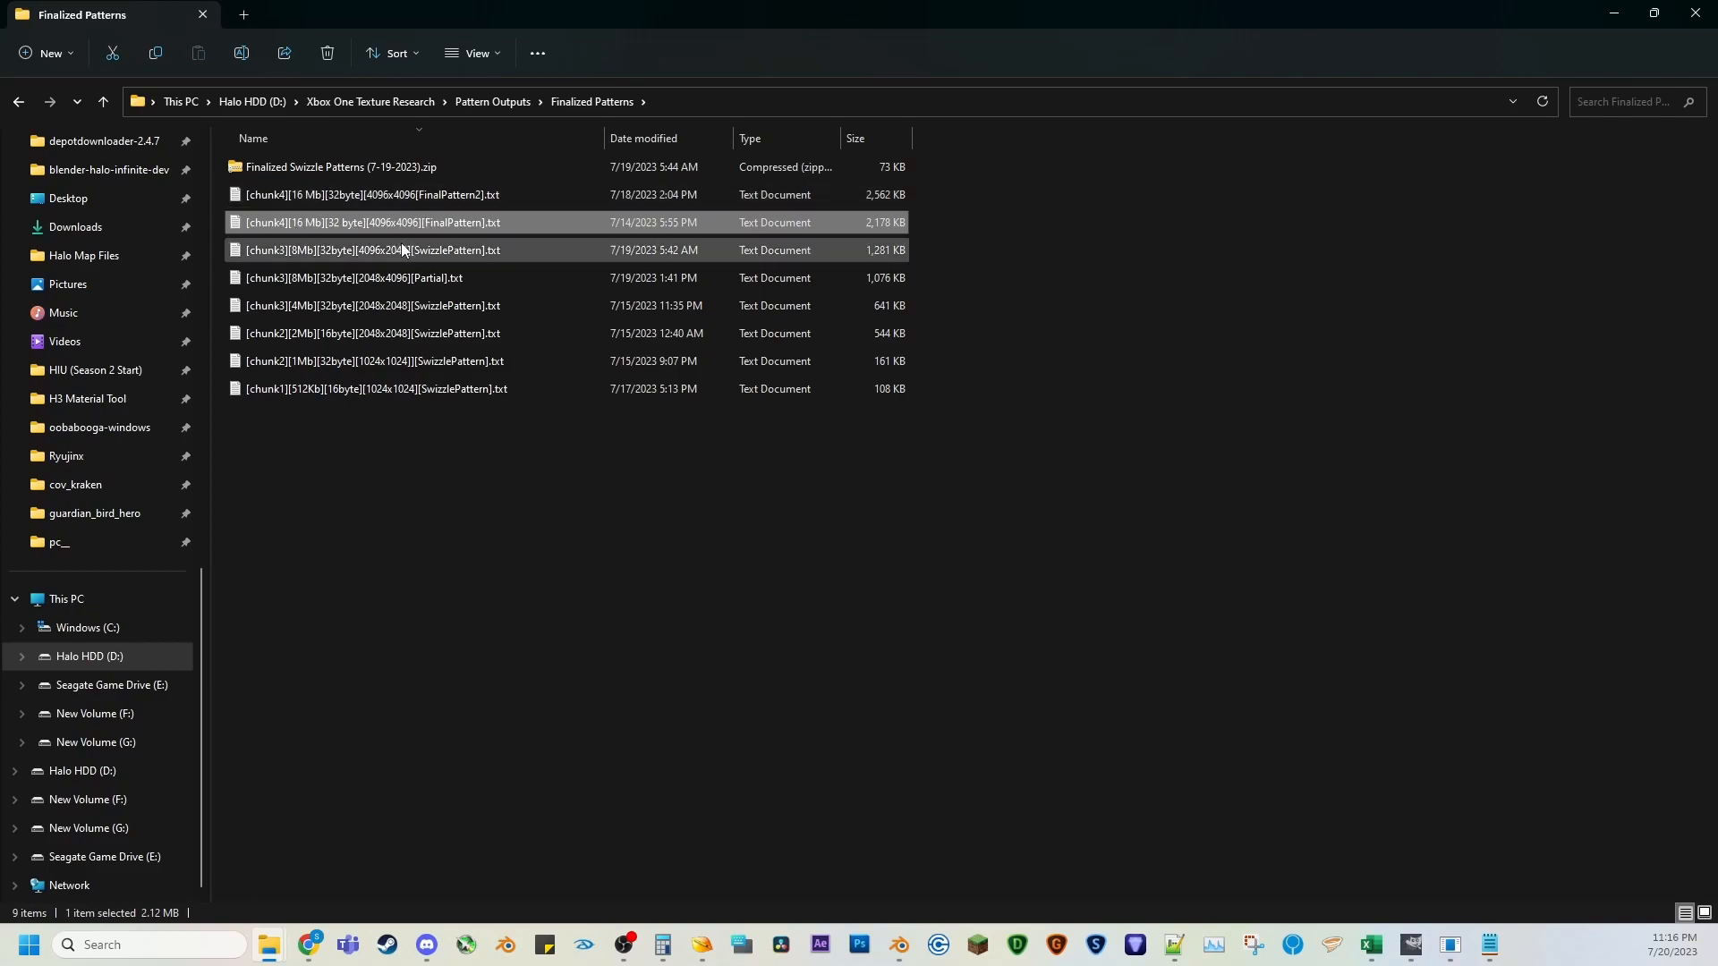
pyautogui.click(956, 217)
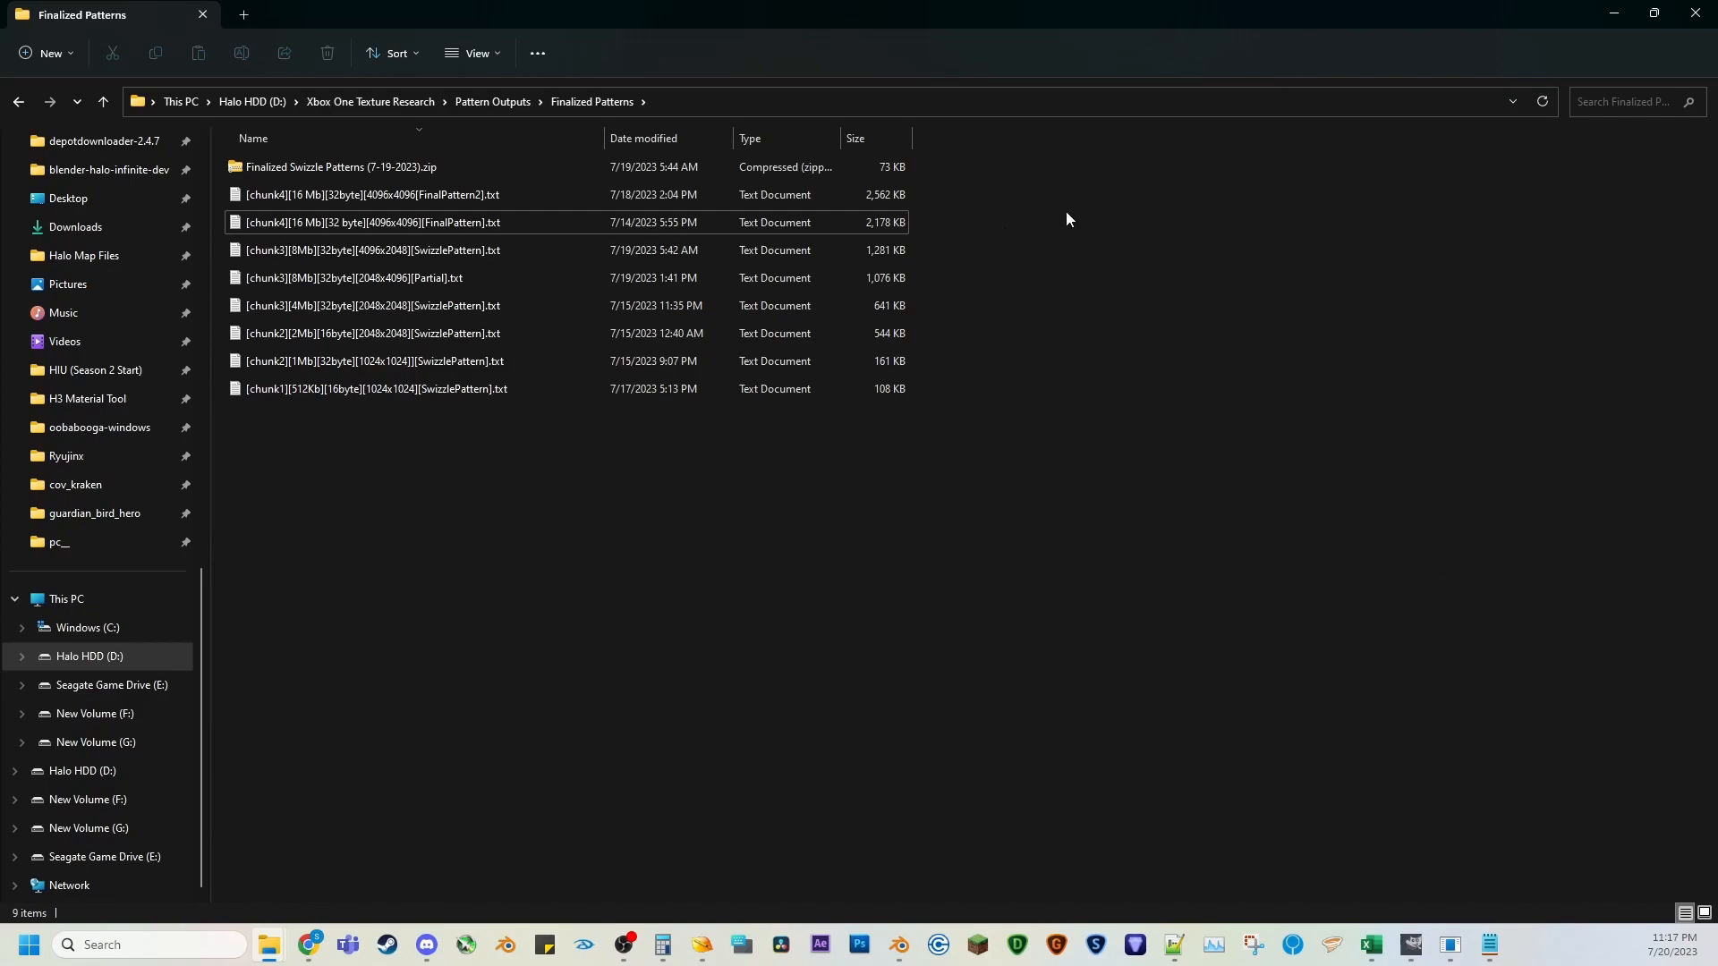
# Switch to the Halo 5 Swizzle Patterns workbook in Excel and show the Global Pattern sheet.
pyautogui.click(1371, 945)
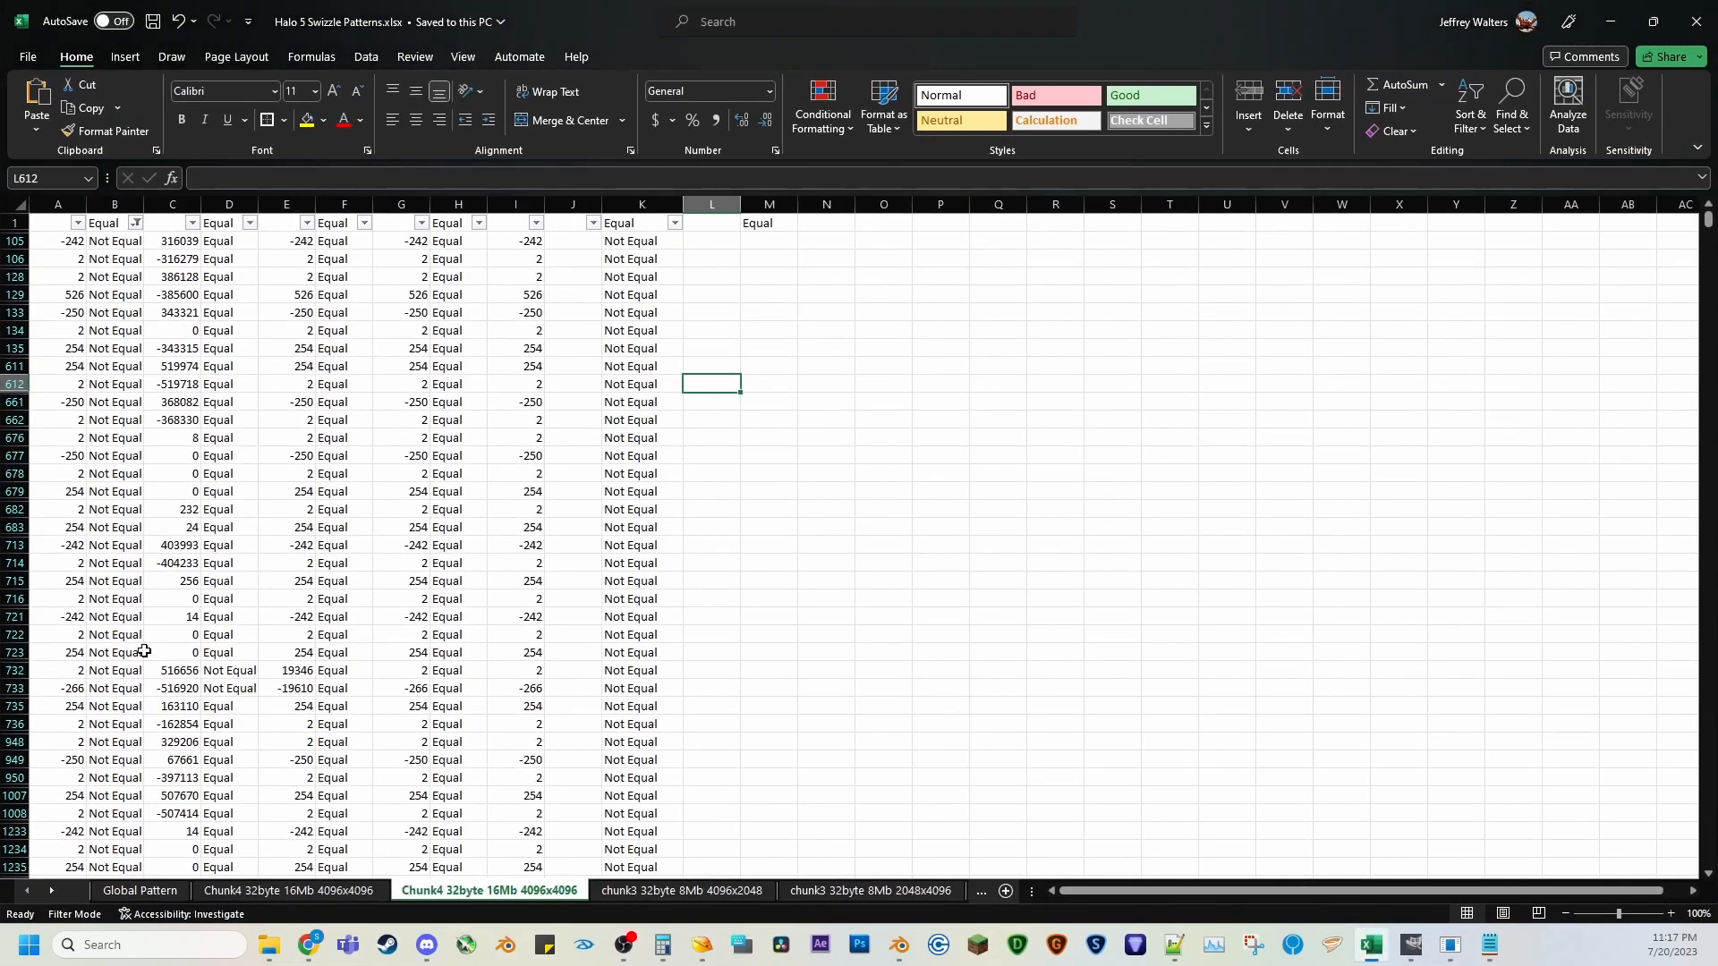
pyautogui.click(146, 893)
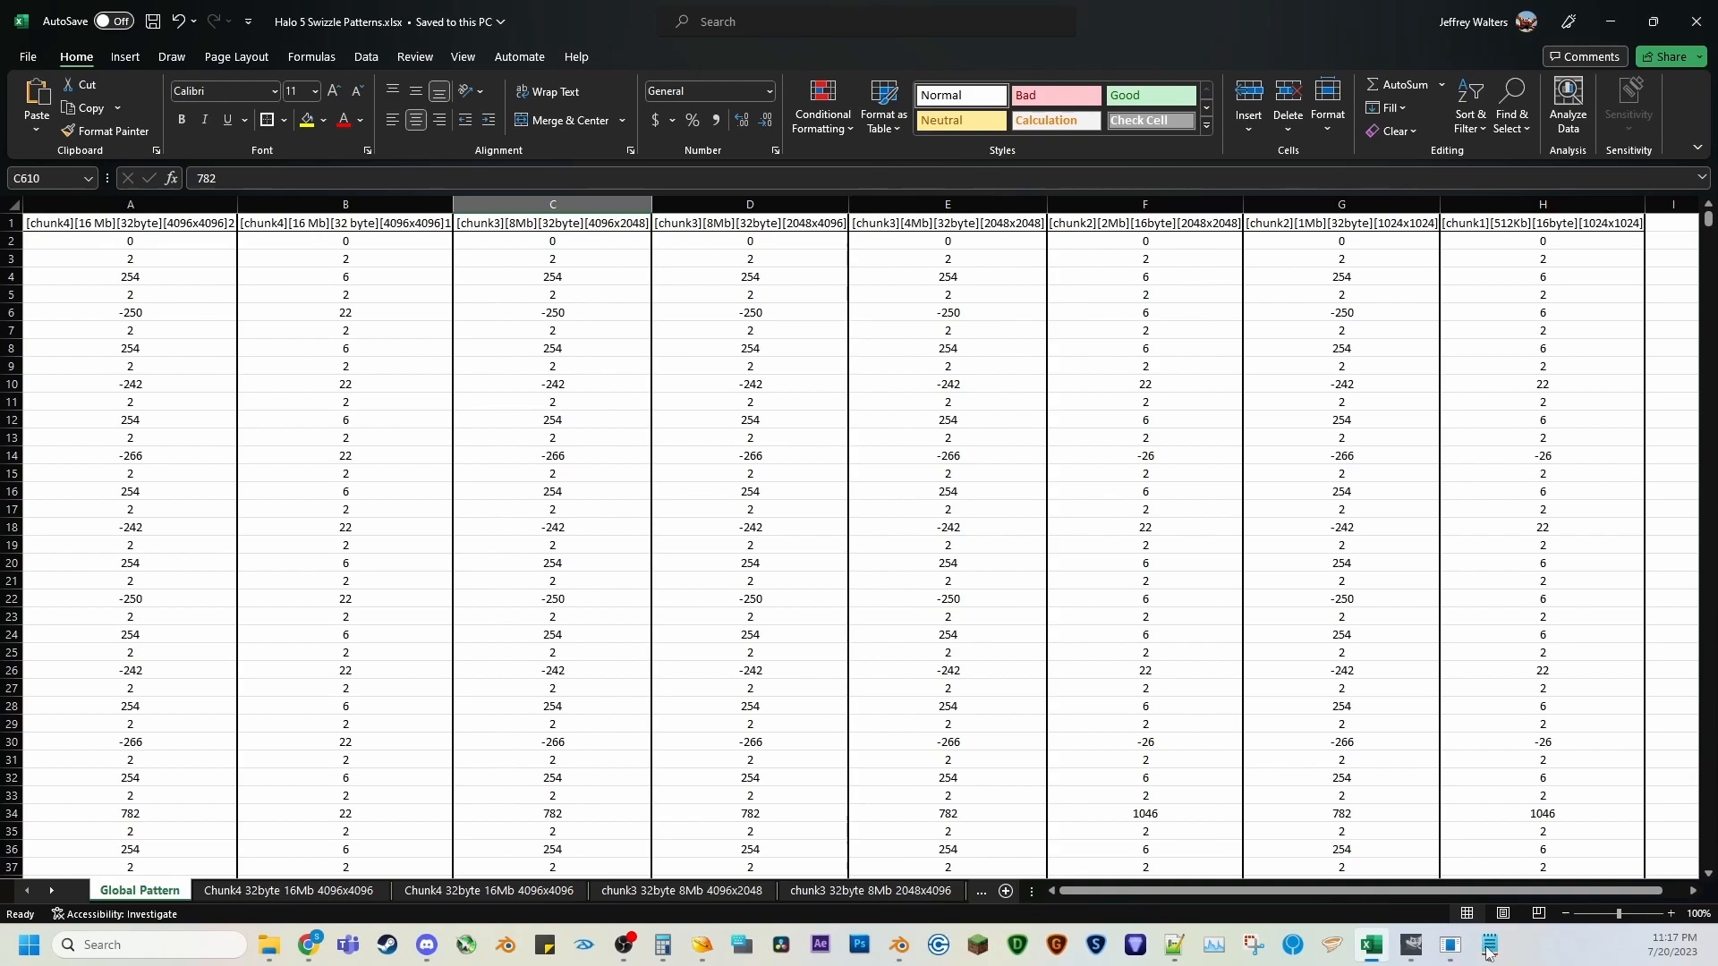
pyautogui.moveTo(1488, 945)
# Apply the Good cell style to rows 2 to 36 of the matching 32byte pattern columns A, C, D, E and G.
pyautogui.moveTo(134, 241); pyautogui.dragTo(137, 845)
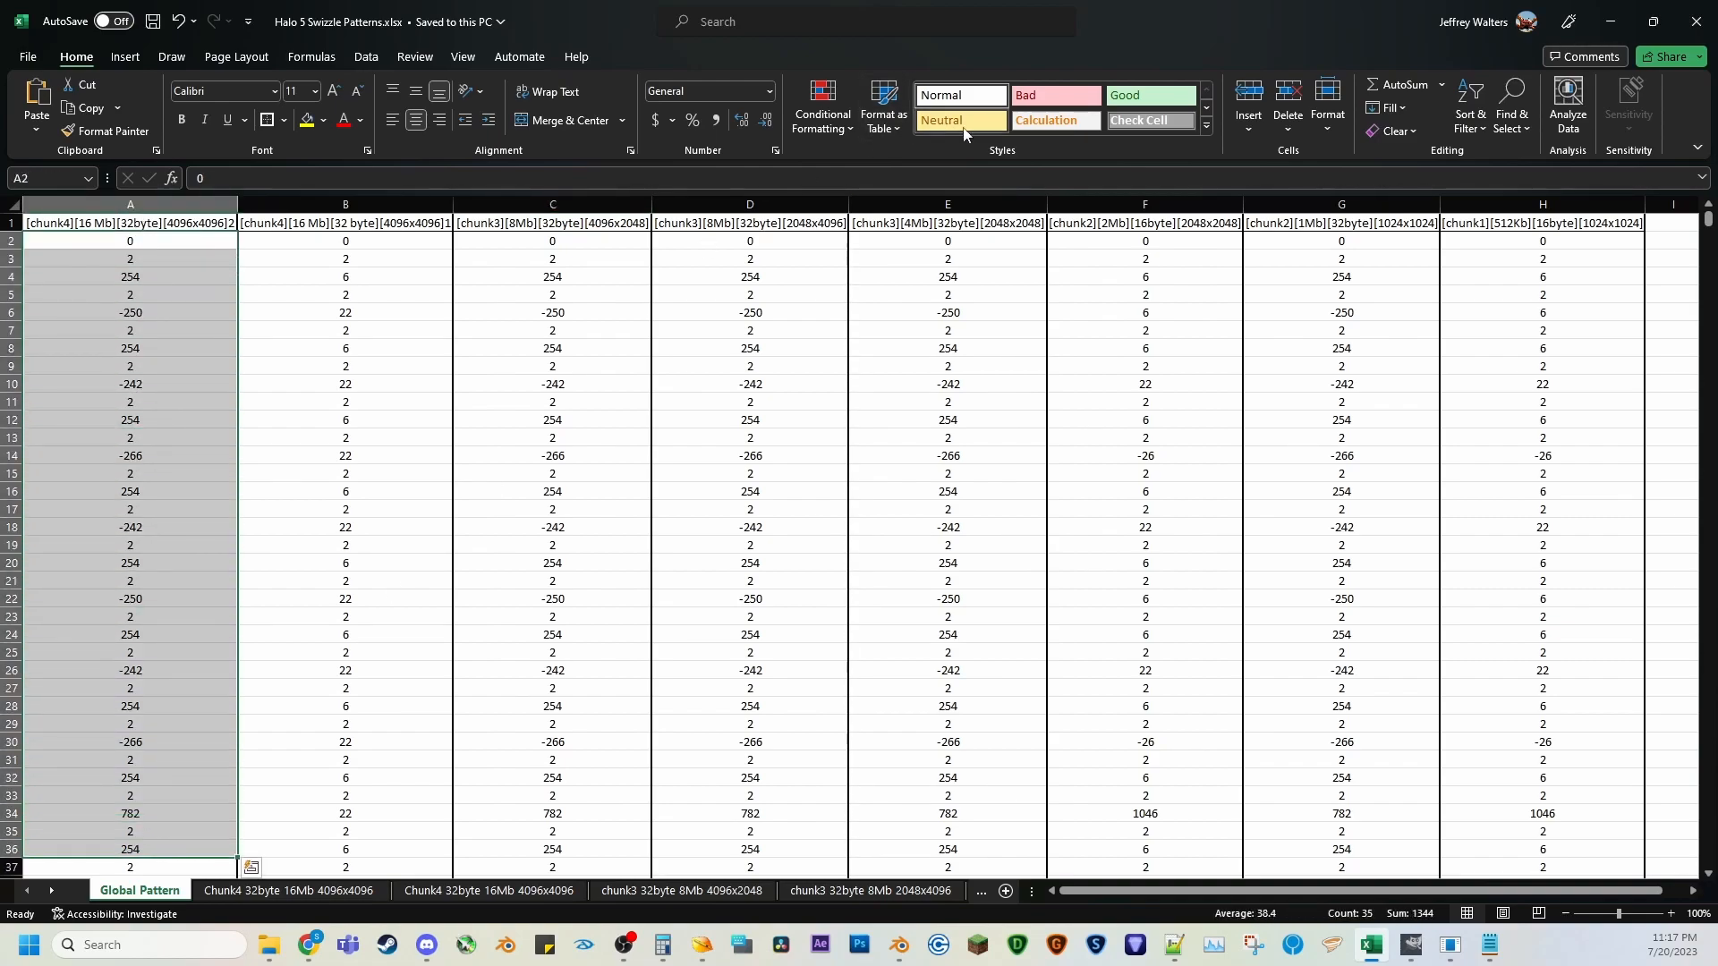
pyautogui.click(1150, 95)
pyautogui.moveTo(567, 247); pyautogui.dragTo(573, 796)
pyautogui.click(1149, 94)
pyautogui.scroll(1, 1067, 330)
pyautogui.moveTo(791, 238); pyautogui.dragTo(759, 851)
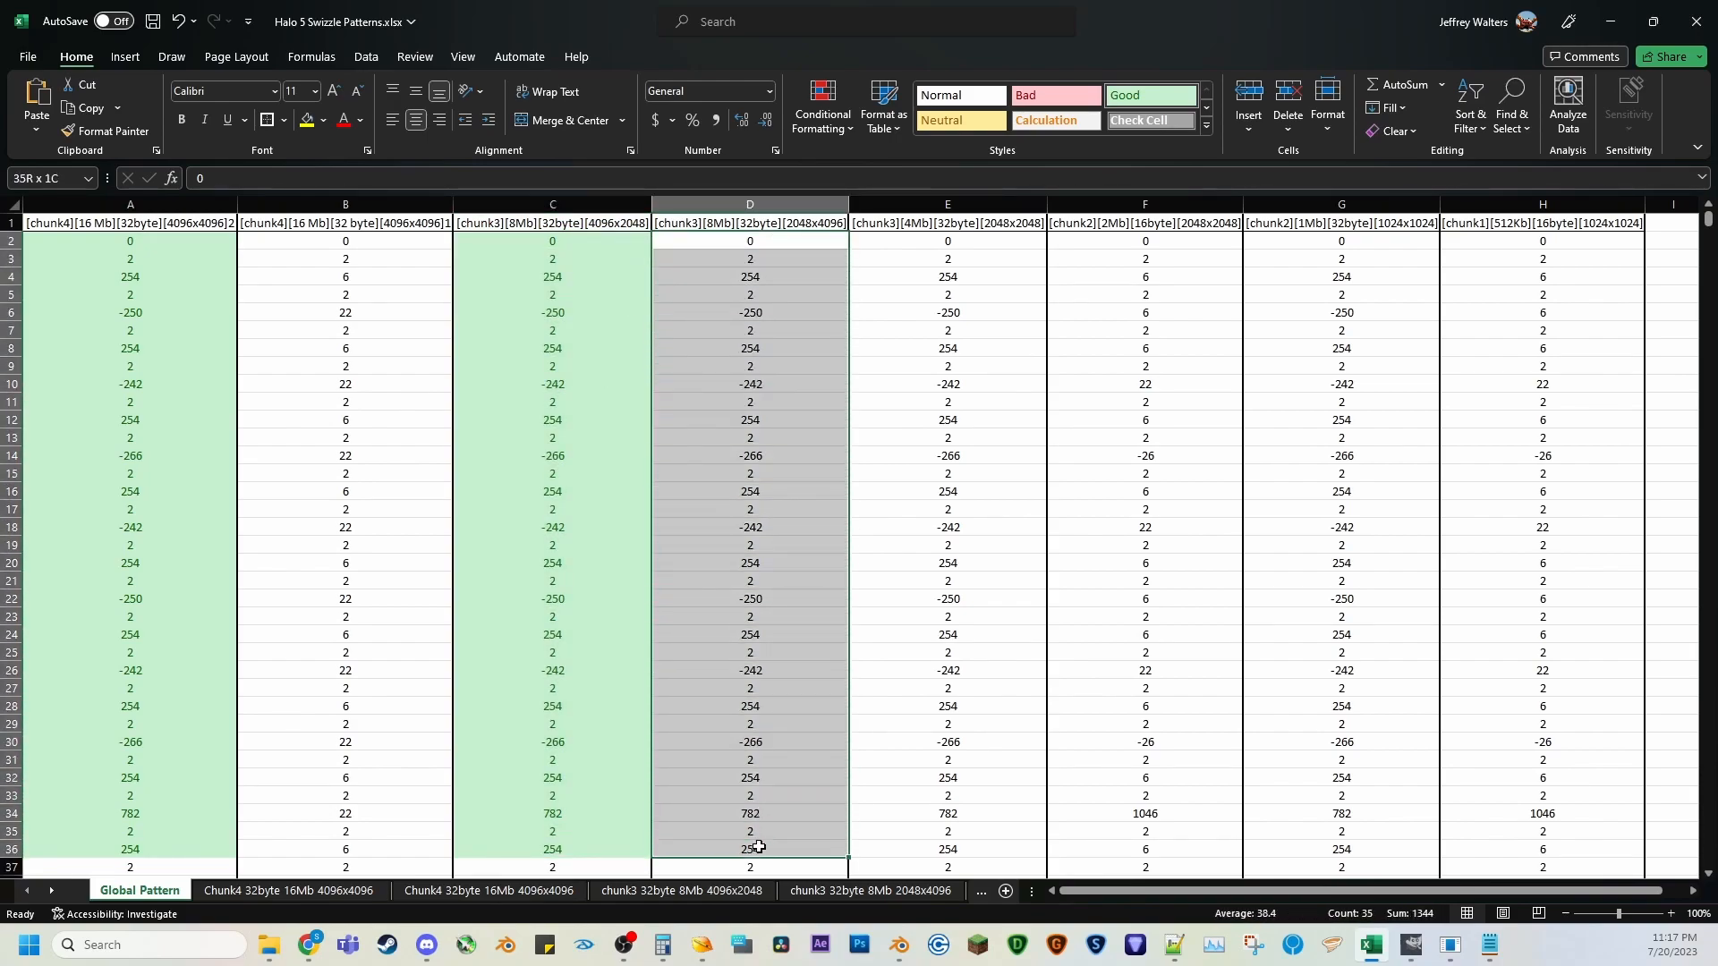
pyautogui.click(1150, 94)
pyautogui.moveTo(960, 244); pyautogui.dragTo(947, 832)
pyautogui.click(1150, 95)
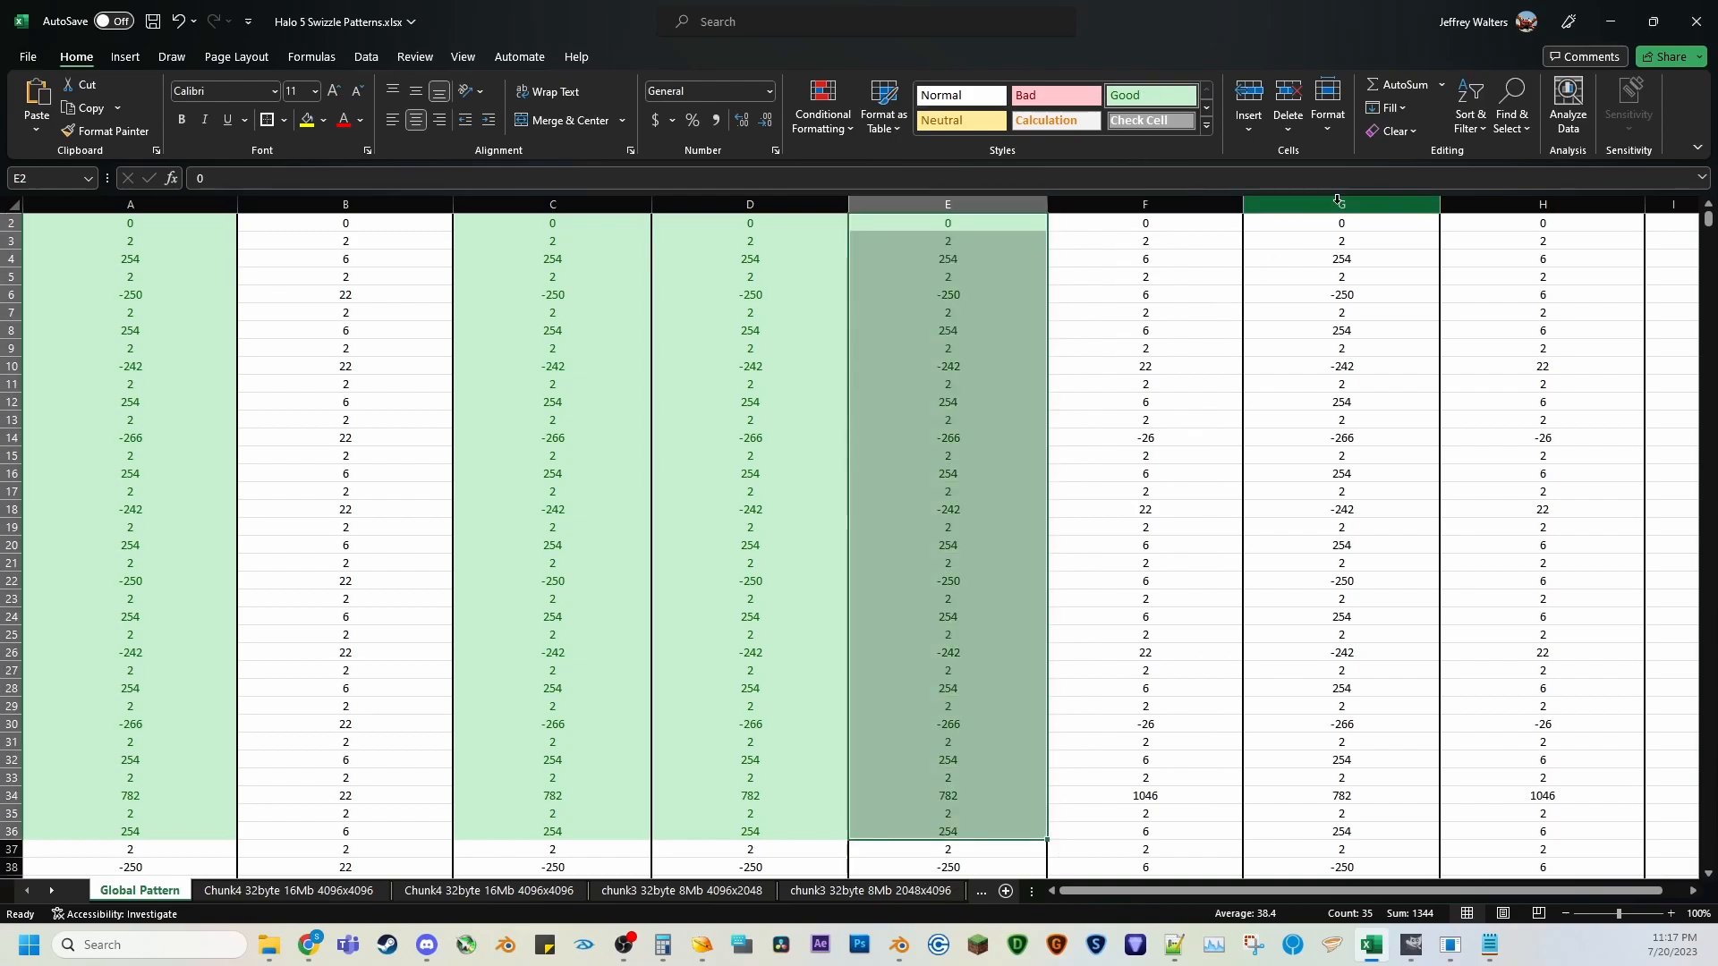
pyautogui.moveTo(1335, 225); pyautogui.dragTo(1325, 832)
pyautogui.click(1161, 101)
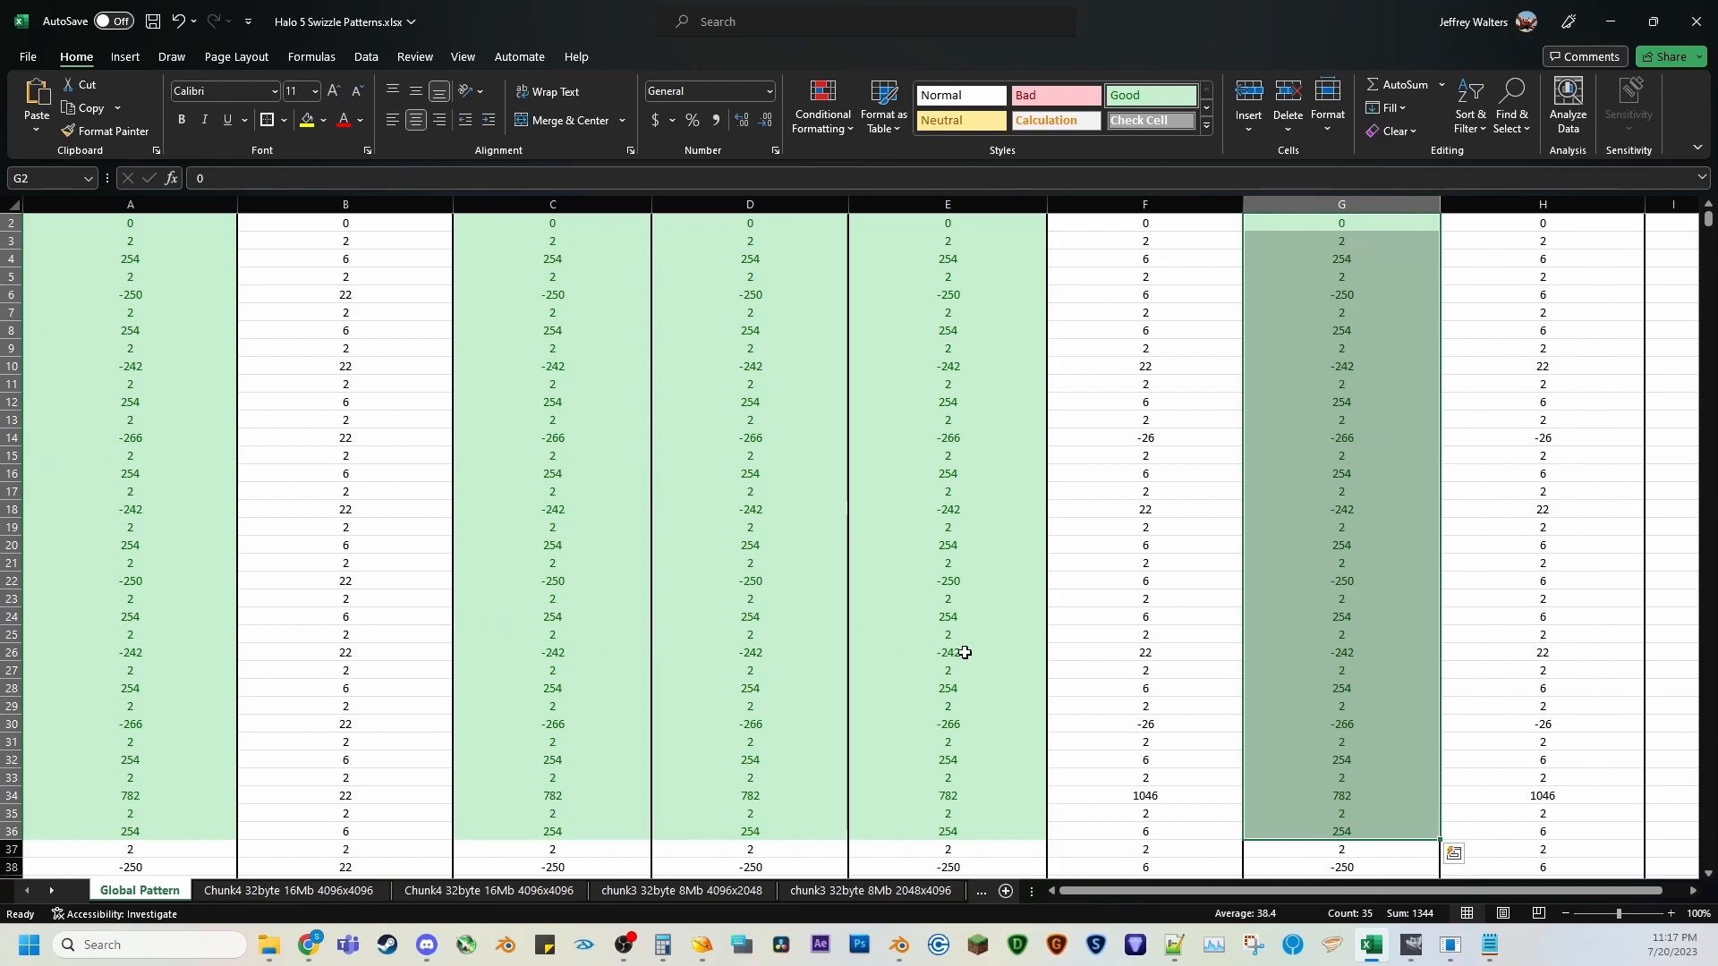
pyautogui.scroll(1, 1222, 759)
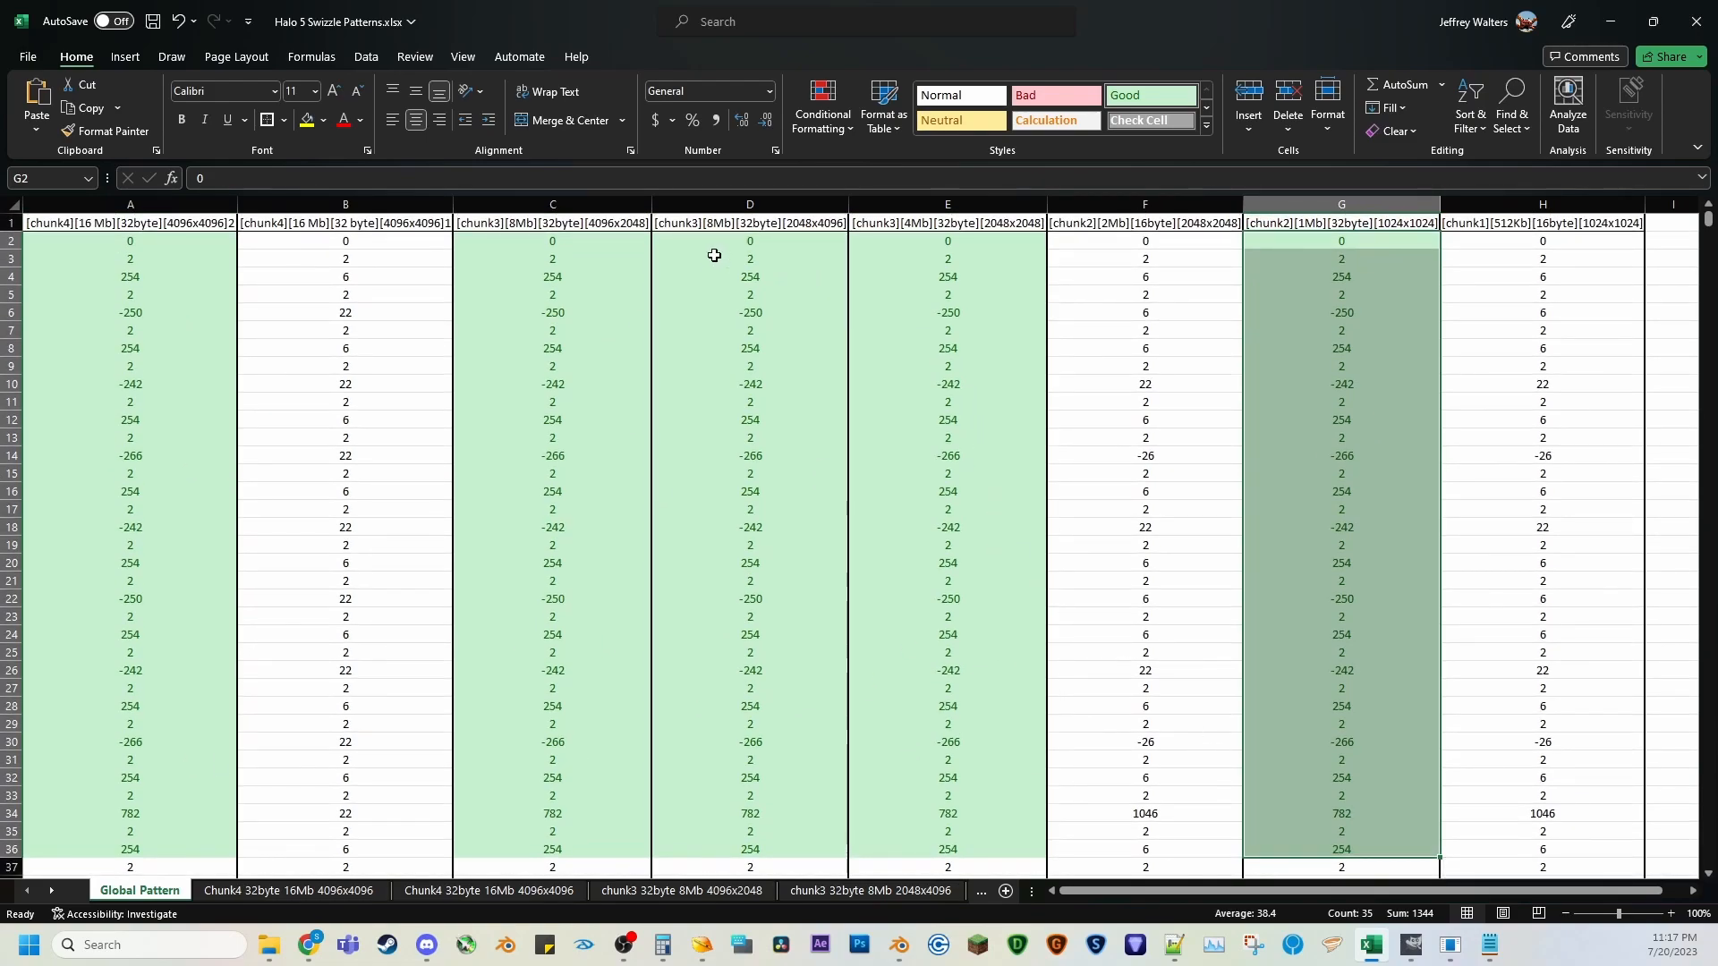
# Compare the header labels of the green pattern columns for their chunk, file size, byte size and resolution.
pyautogui.click(702, 227)
pyautogui.click(622, 227)
pyautogui.click(881, 224)
pyautogui.click(777, 224)
pyautogui.click(611, 224)
pyautogui.click(134, 231)
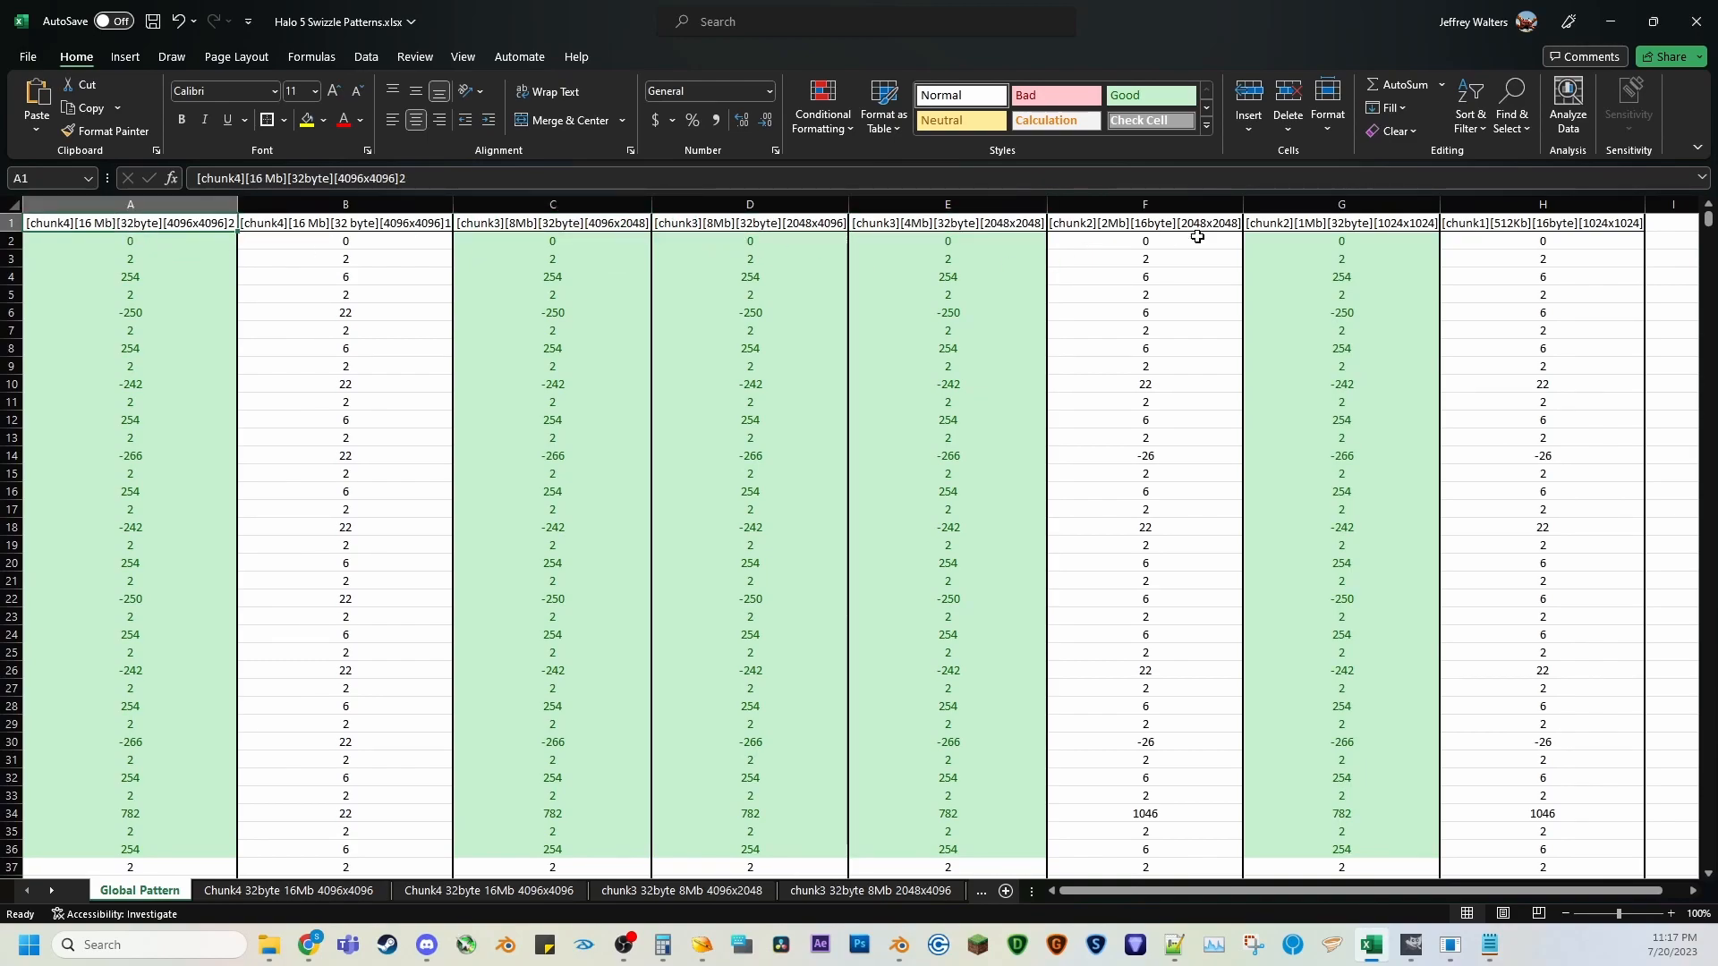
pyautogui.click(1317, 226)
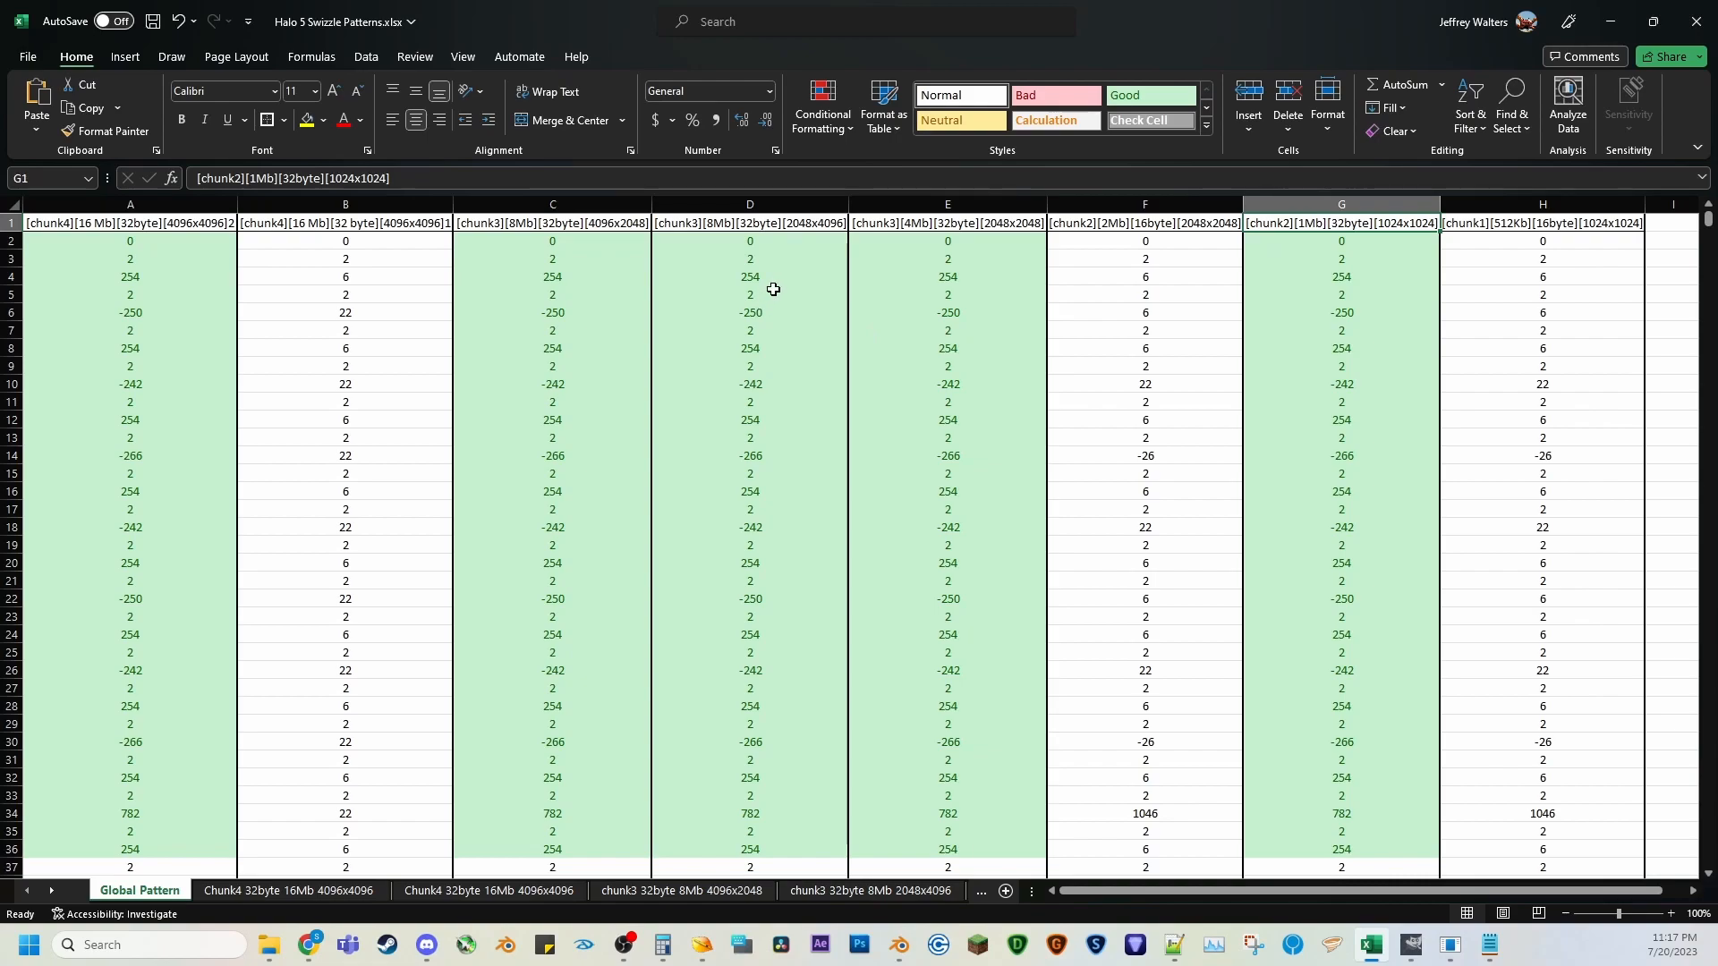
pyautogui.click(704, 224)
pyautogui.click(583, 225)
pyautogui.click(690, 229)
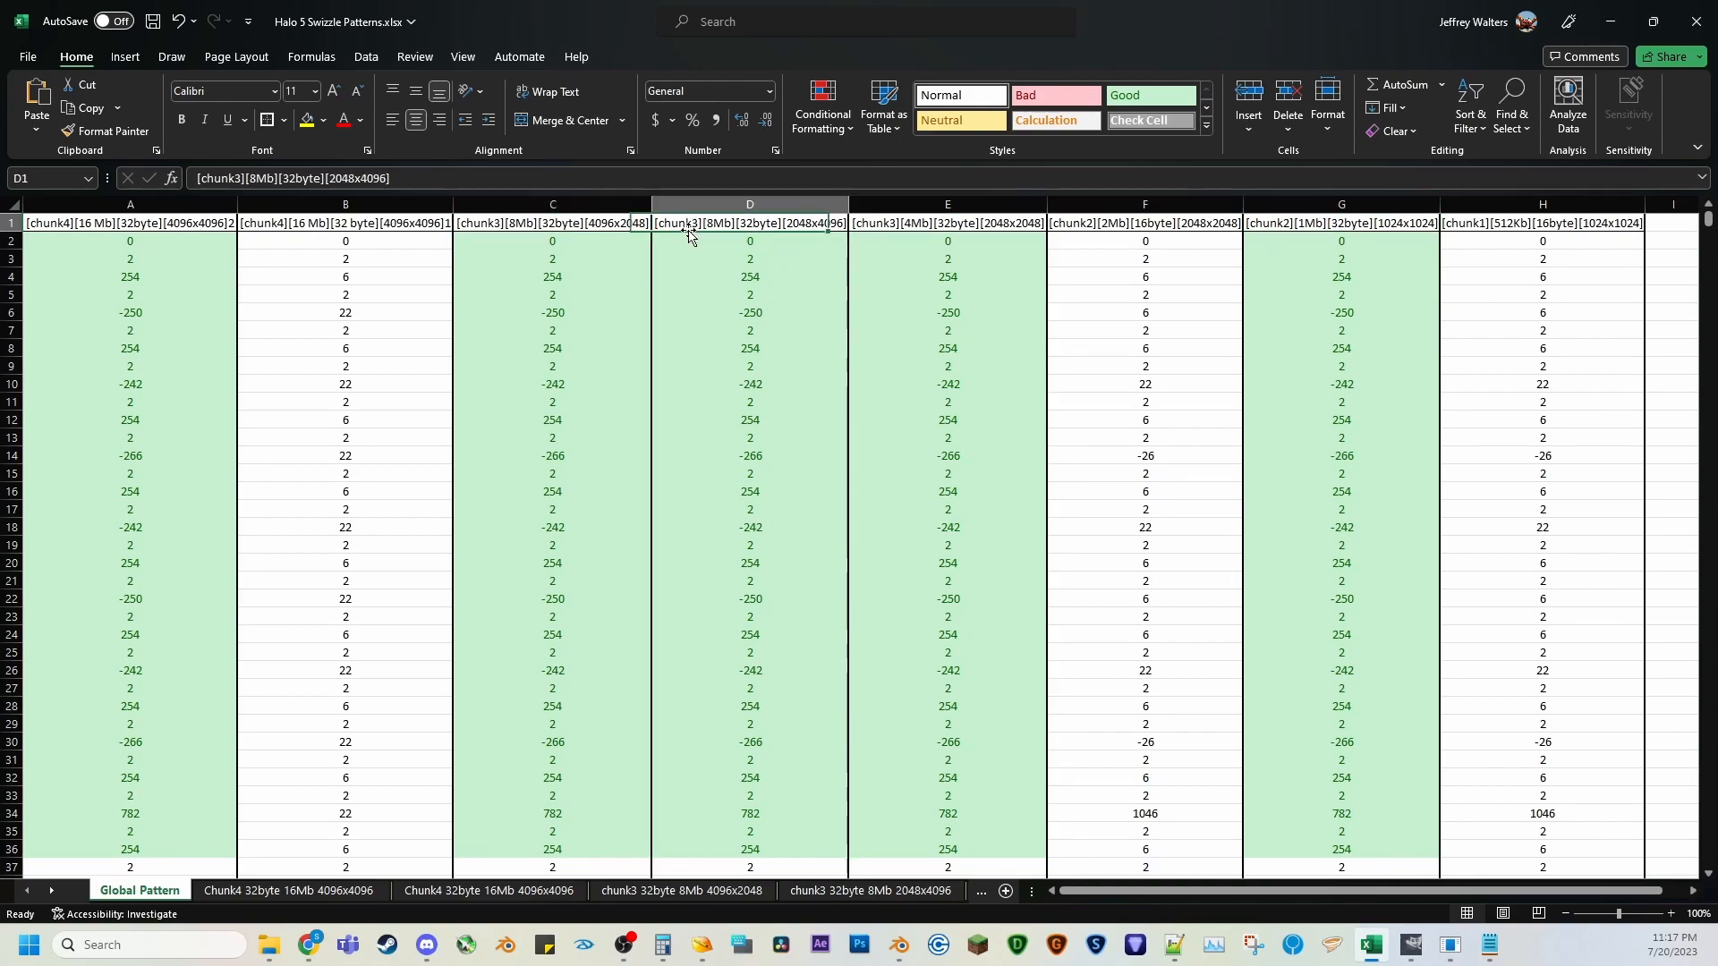
pyautogui.click(618, 226)
pyautogui.click(692, 226)
pyautogui.click(617, 226)
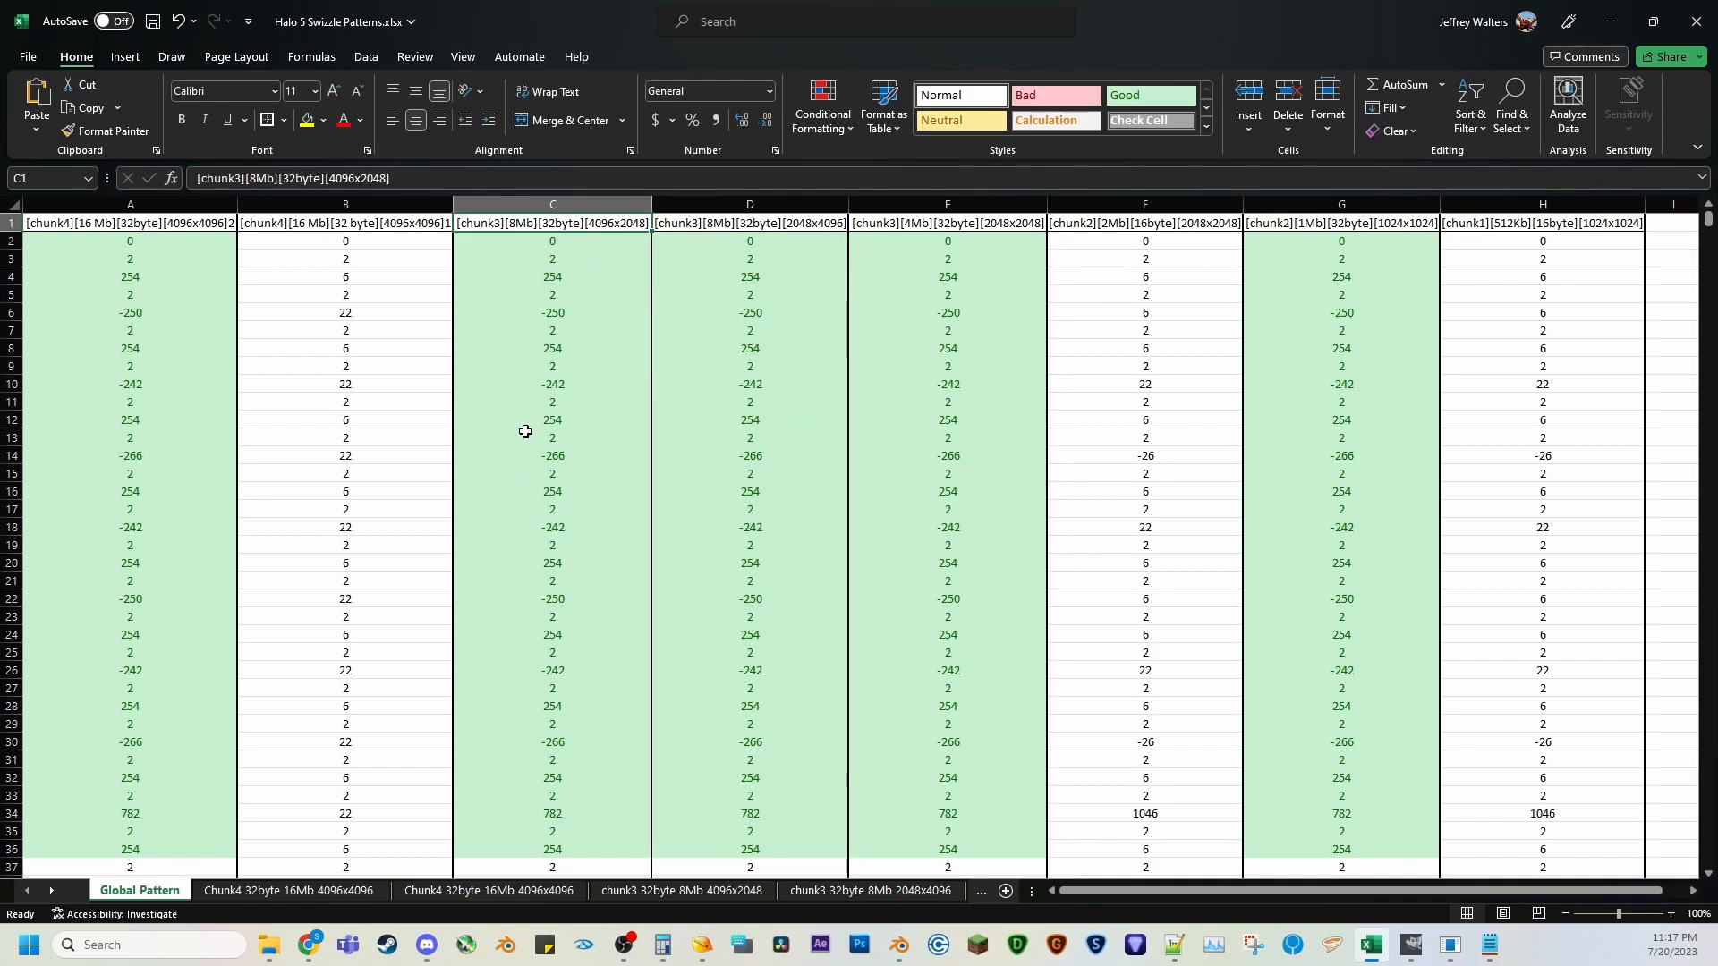
# Compare the unshaded pattern columns B, F and H, checking their values in row 34 against each other.
pyautogui.moveTo(360, 248); pyautogui.dragTo(356, 810)
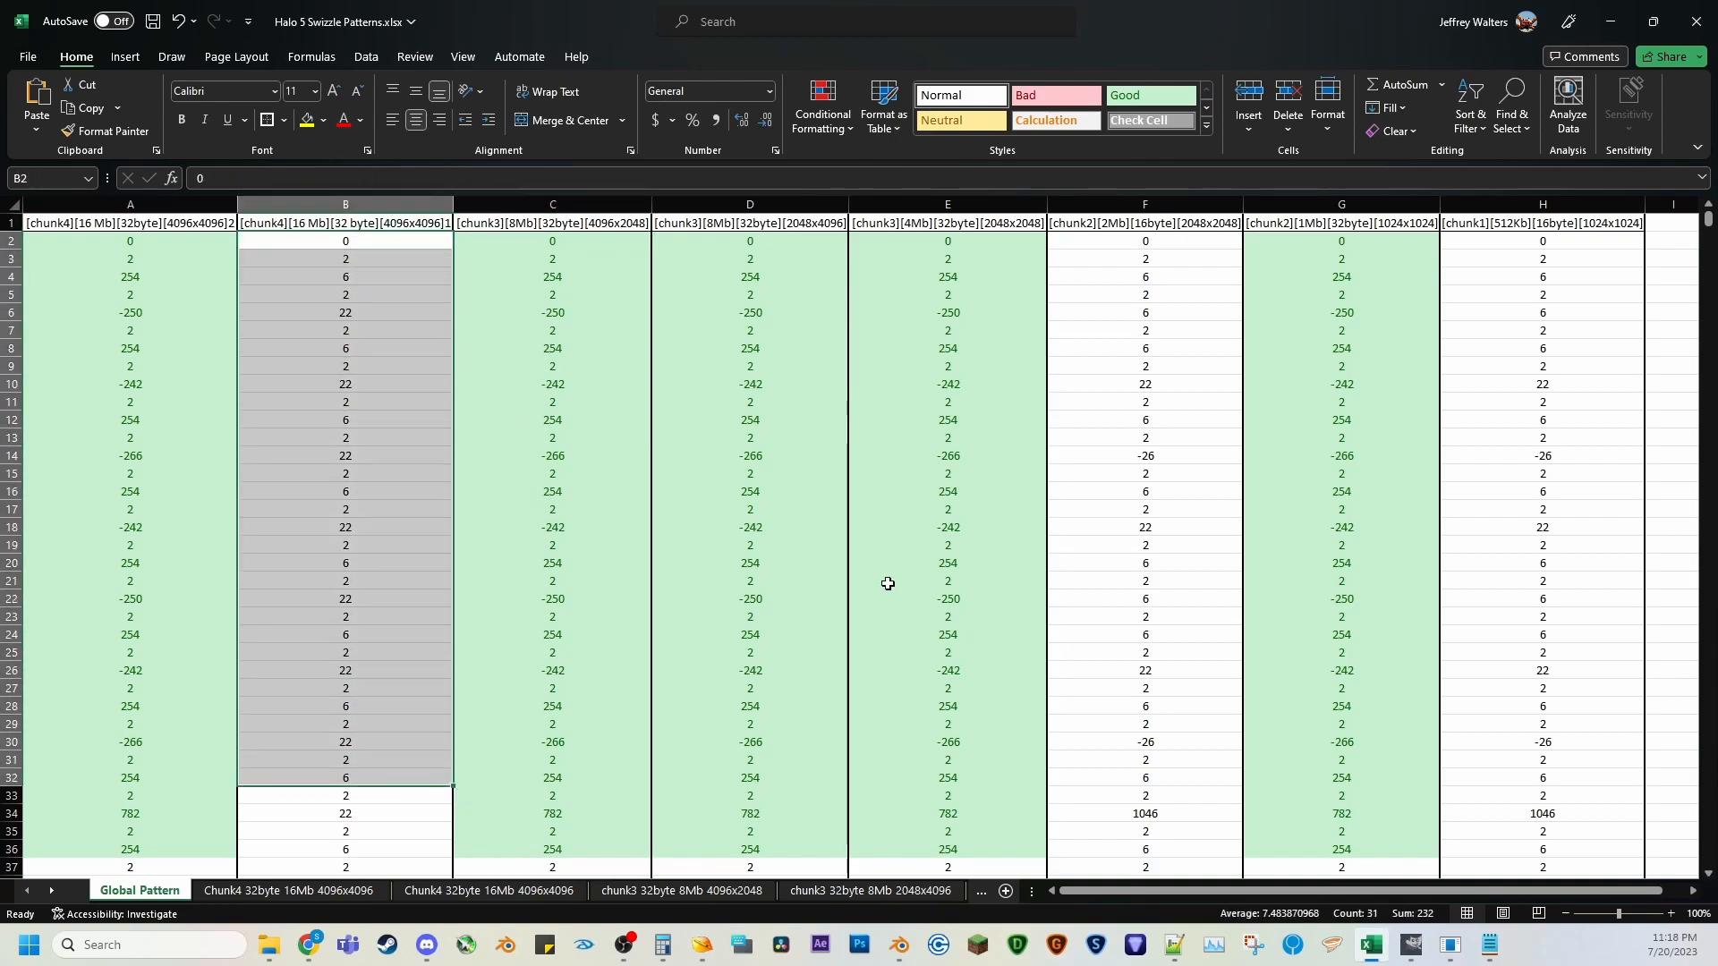
pyautogui.moveTo(1166, 295); pyautogui.dragTo(1191, 865)
pyautogui.click(1199, 810)
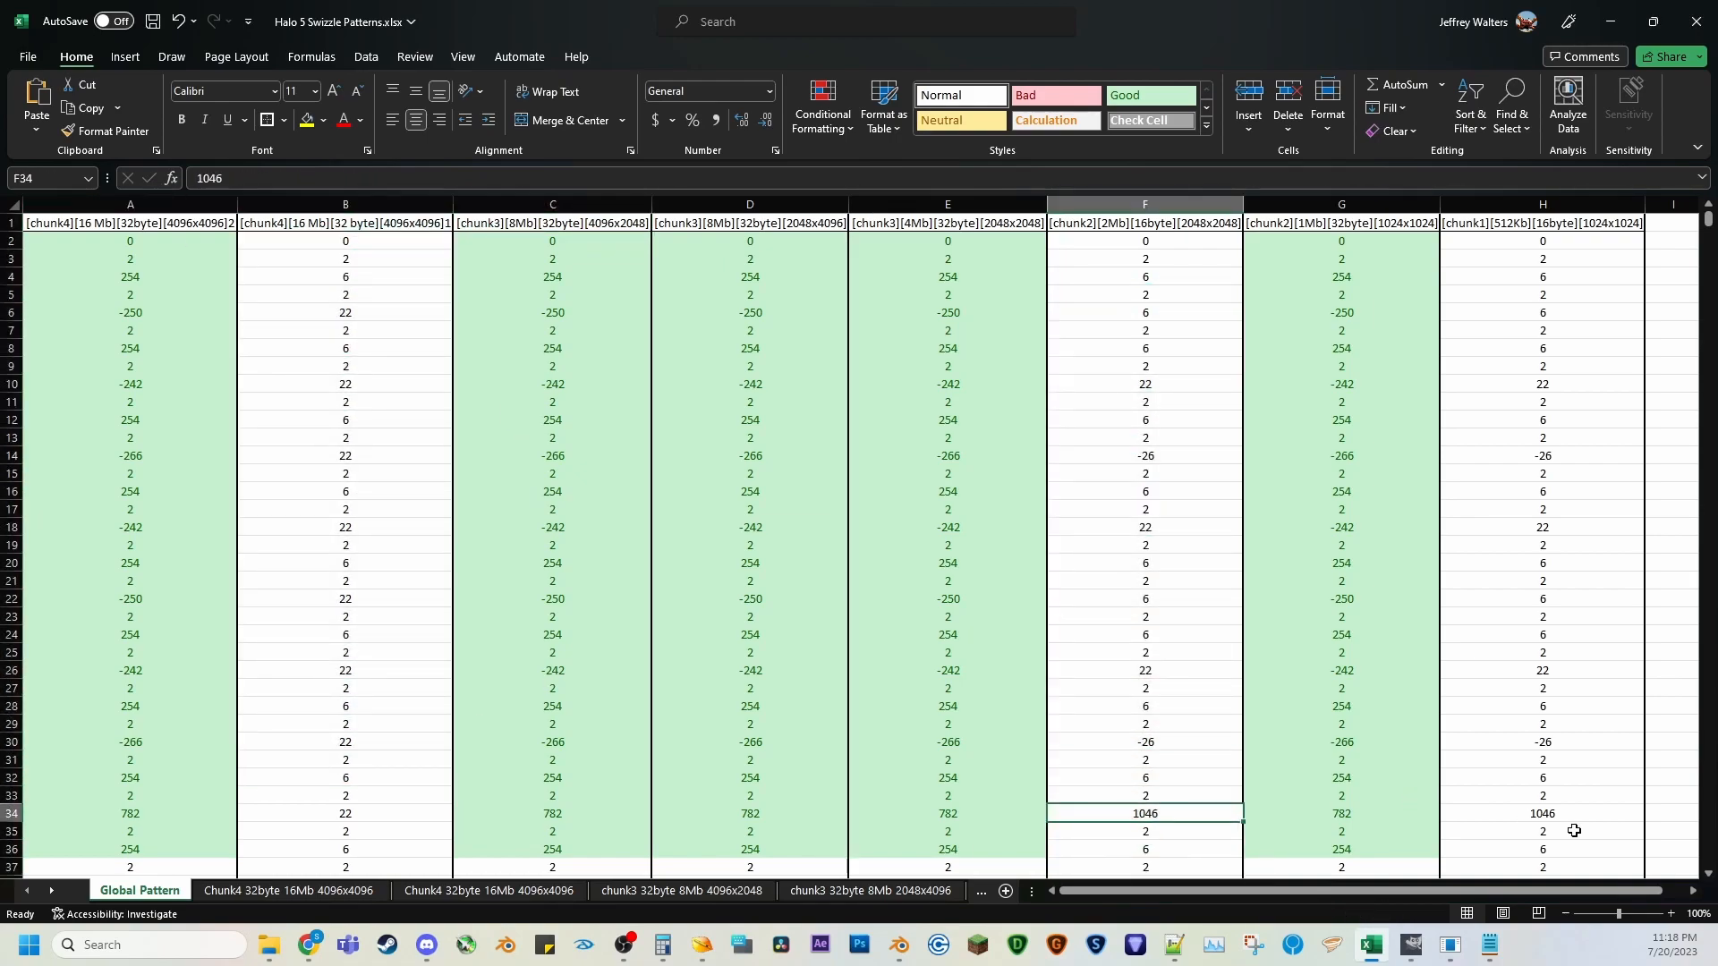
pyautogui.click(1552, 811)
pyautogui.click(1172, 815)
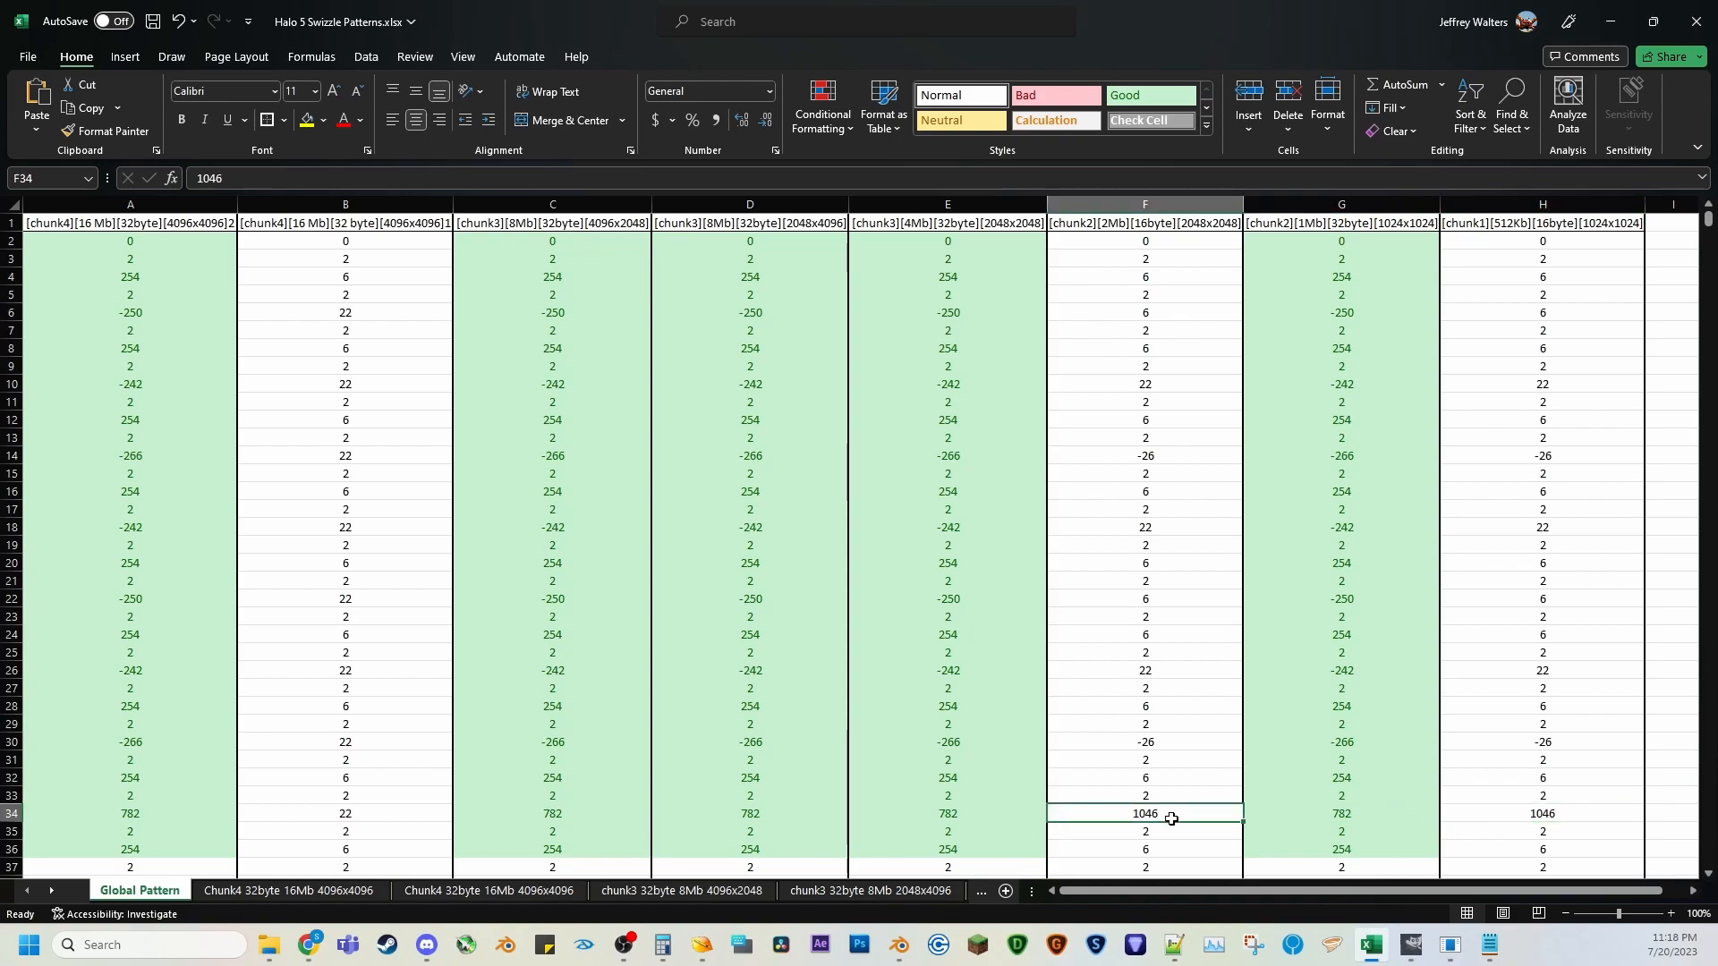
pyautogui.click(1561, 811)
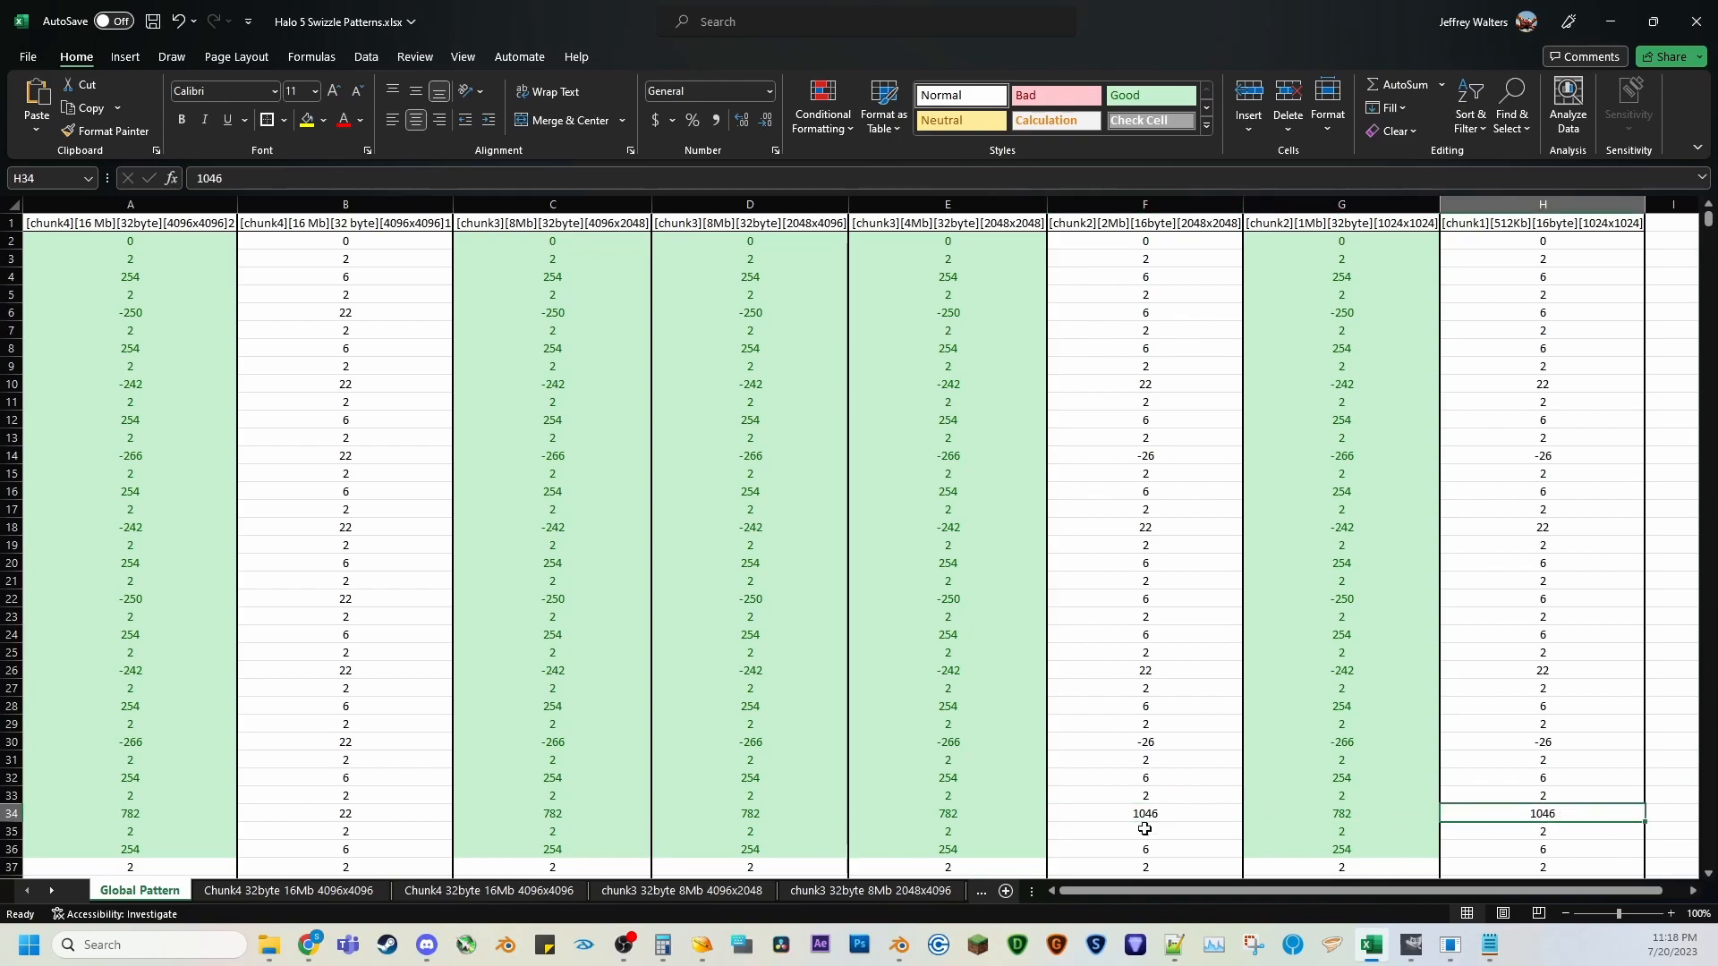
pyautogui.click(355, 806)
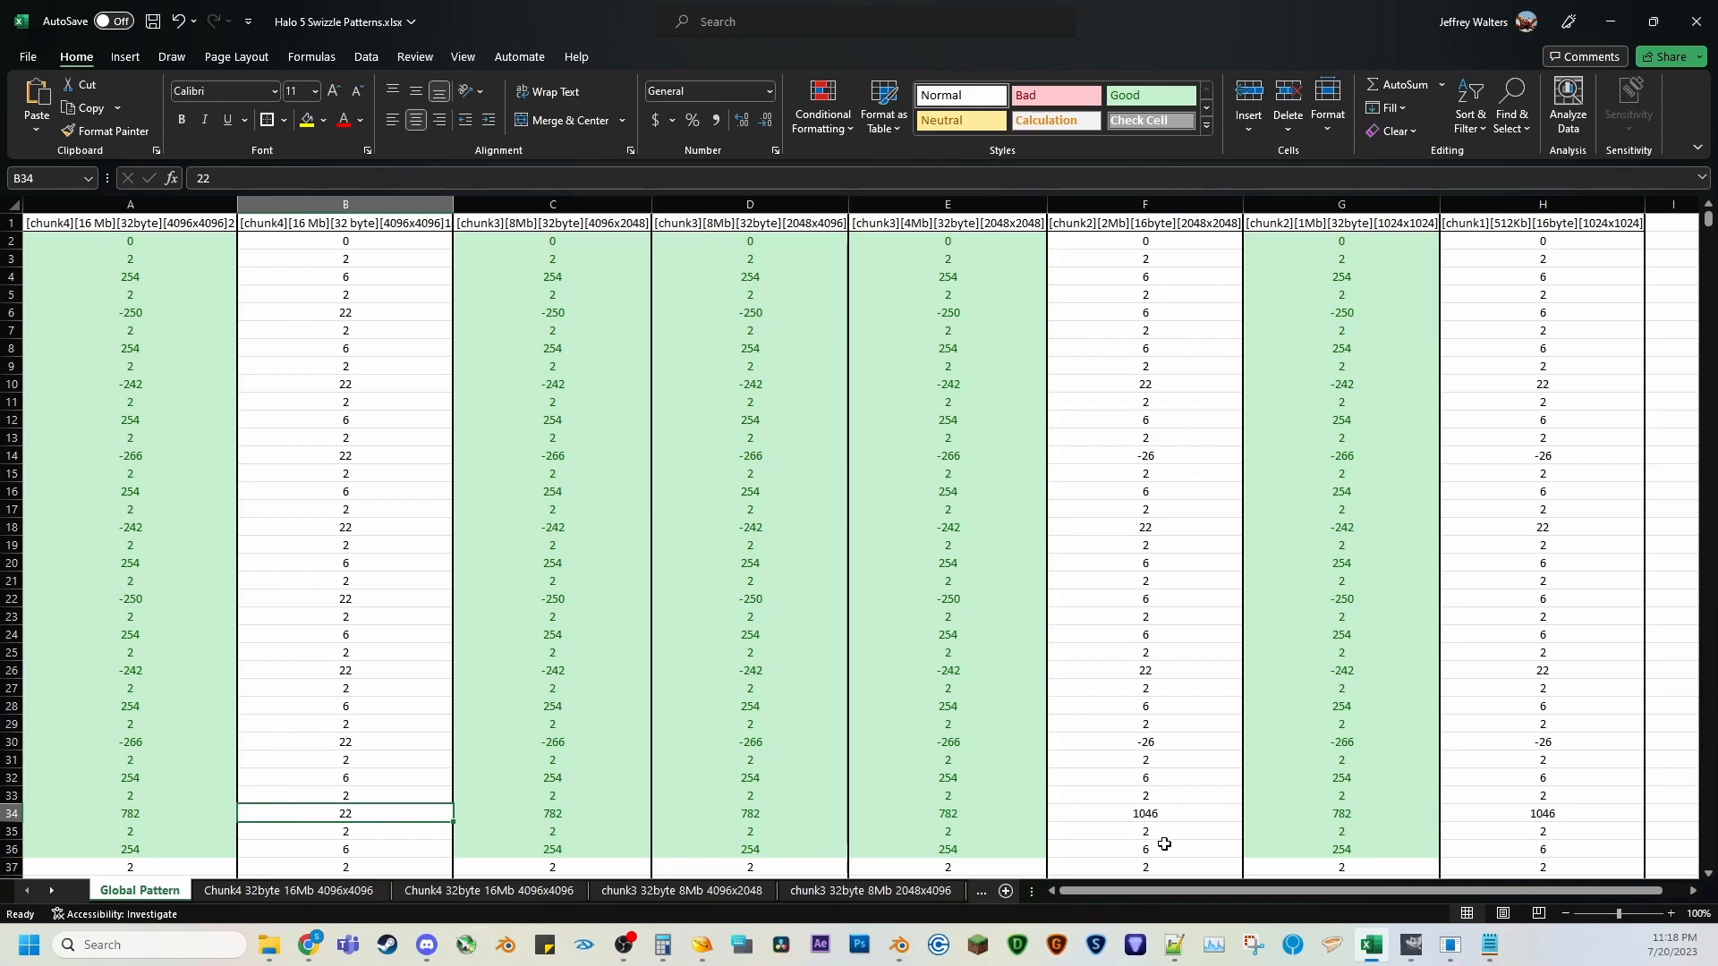
# Compare the 16byte 2048x2048 chunk2 pattern in column F with the 32byte 2048x2048 chunk3 pattern in column E.
pyautogui.moveTo(1178, 241); pyautogui.dragTo(1137, 868)
pyautogui.moveTo(935, 273); pyautogui.dragTo(914, 869)
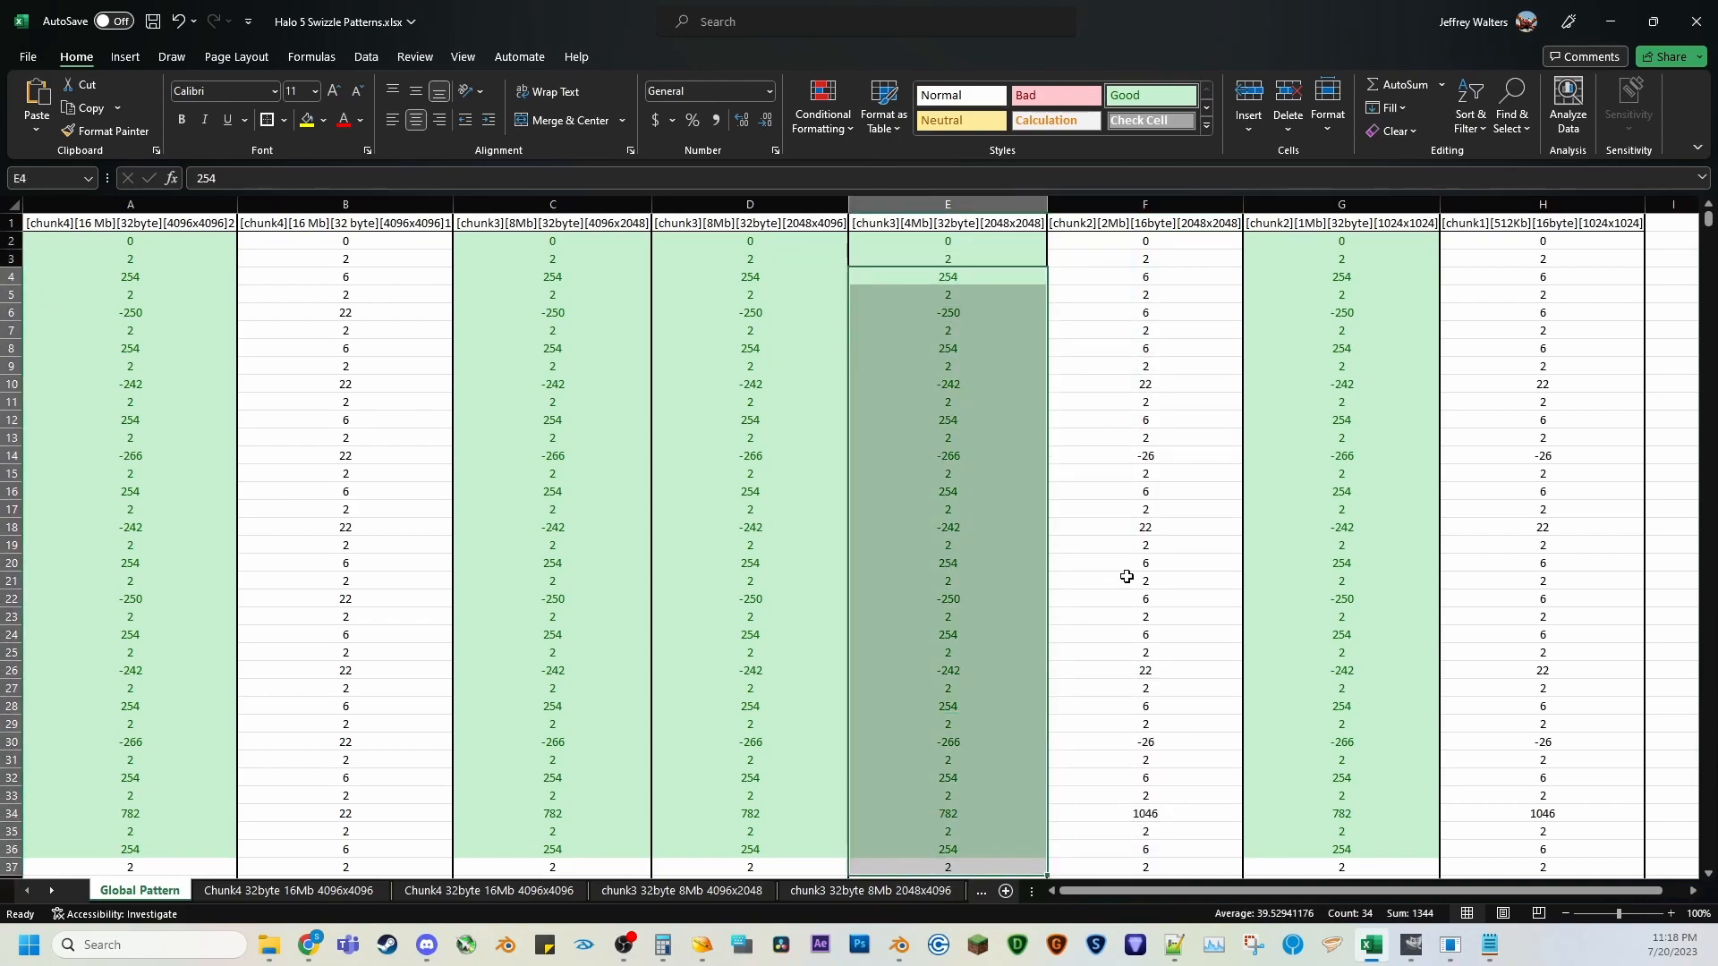
pyautogui.click(1124, 580)
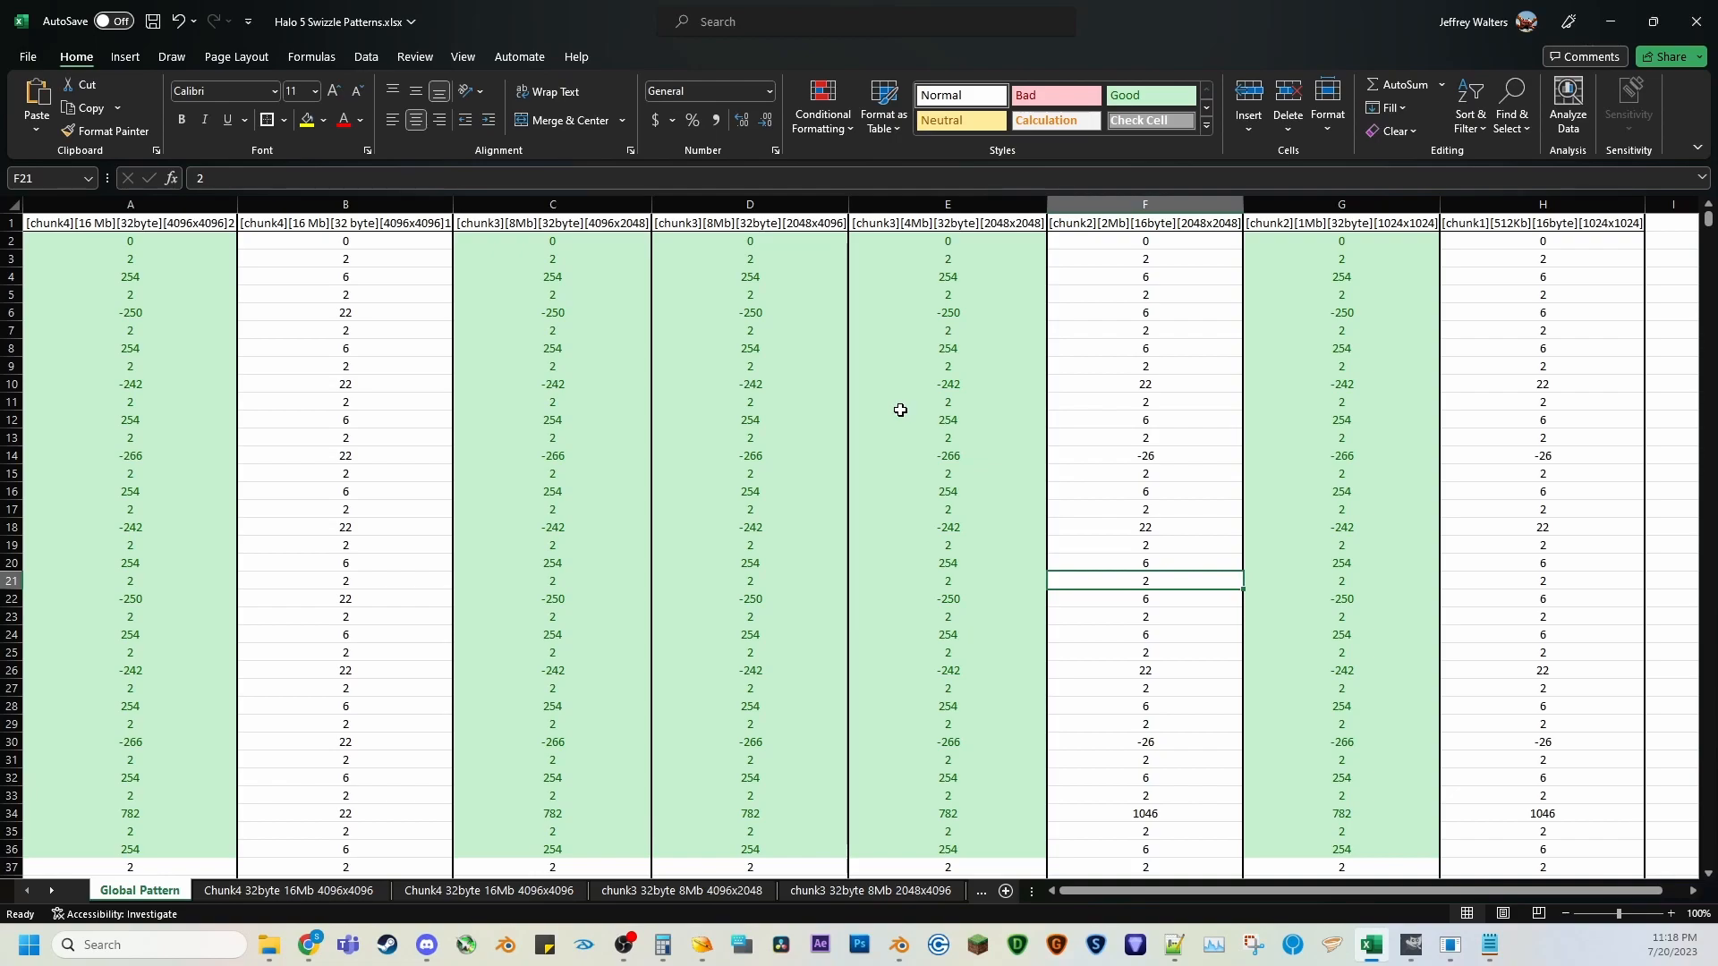
pyautogui.moveTo(312, 948)
pyautogui.click(1388, 419)
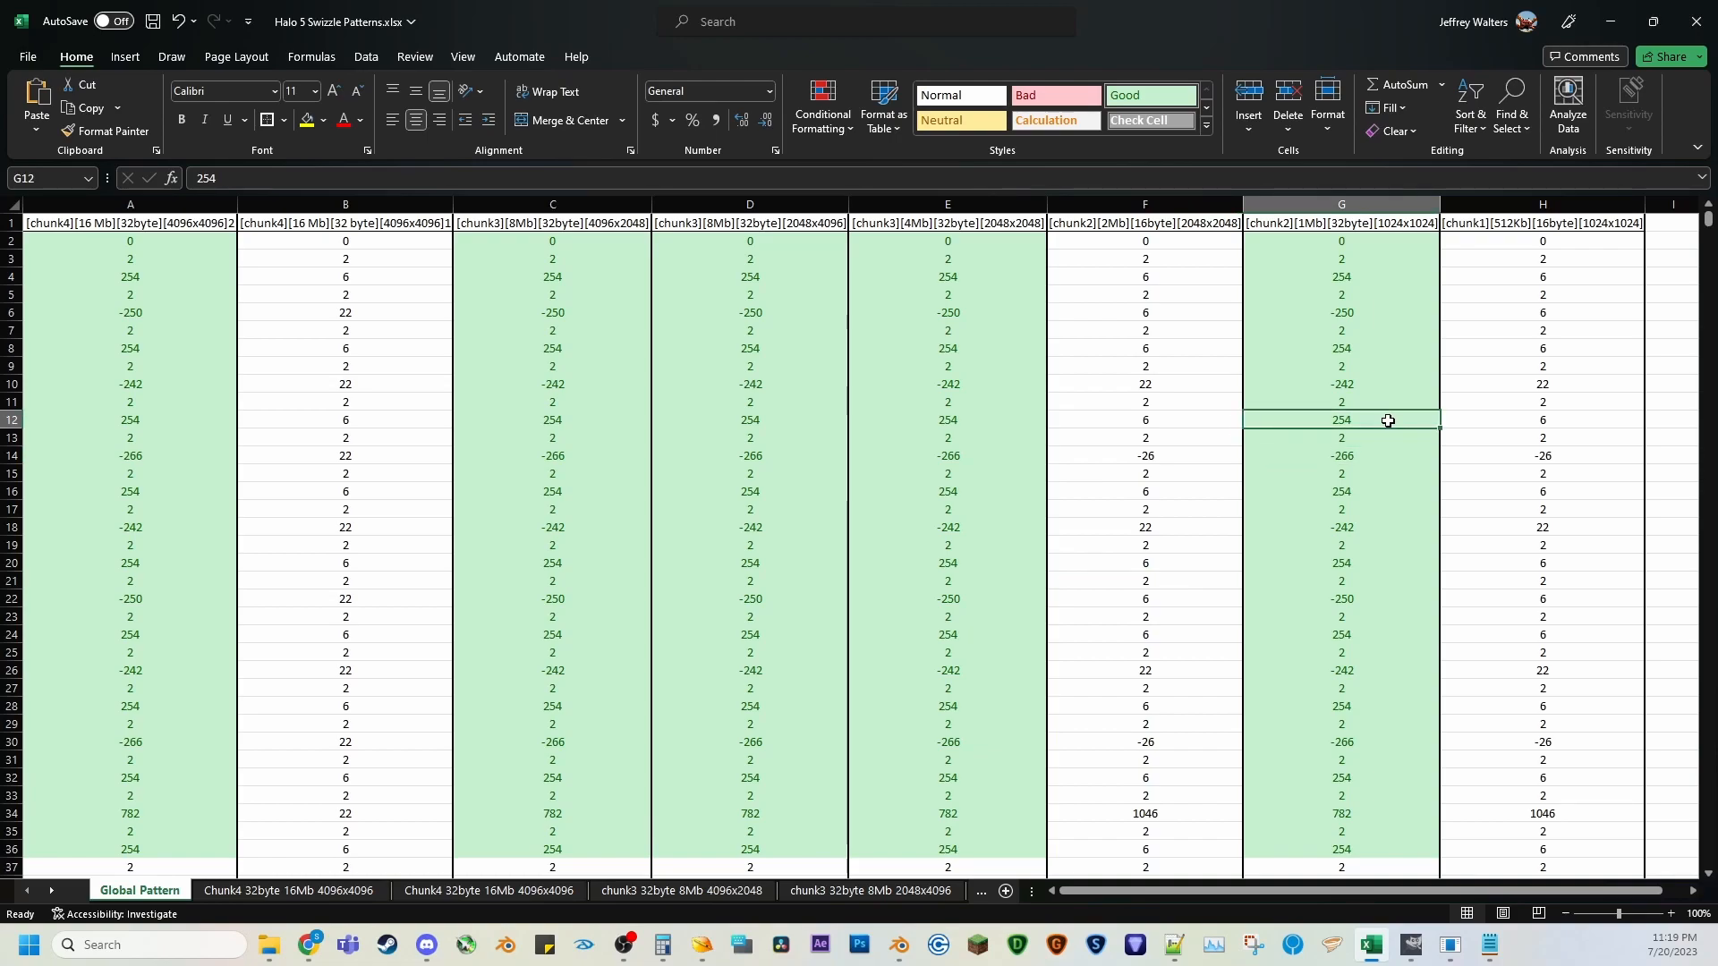